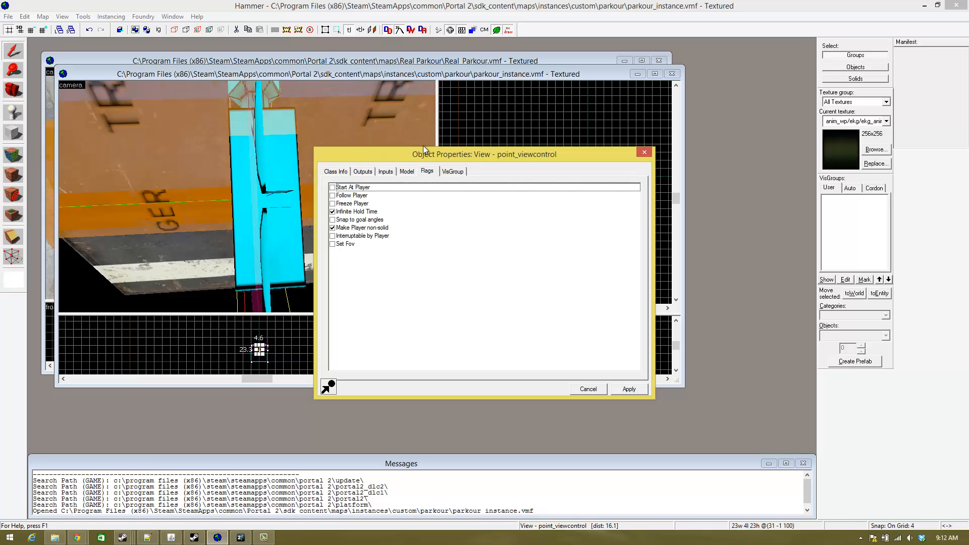
# - Close the properties of the View point_viewcontrol entity
pyautogui.click(644, 152)
pyautogui.press('s')
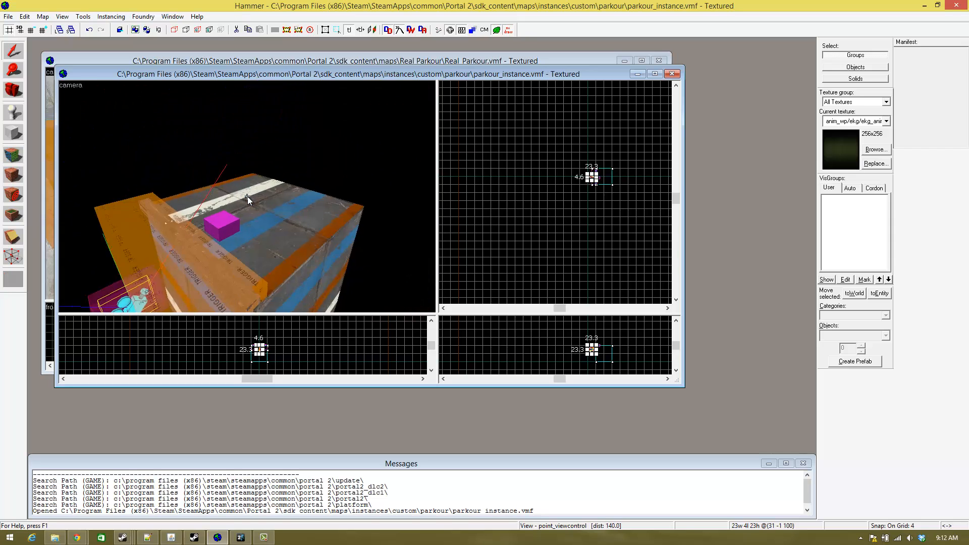
pyautogui.press('z')
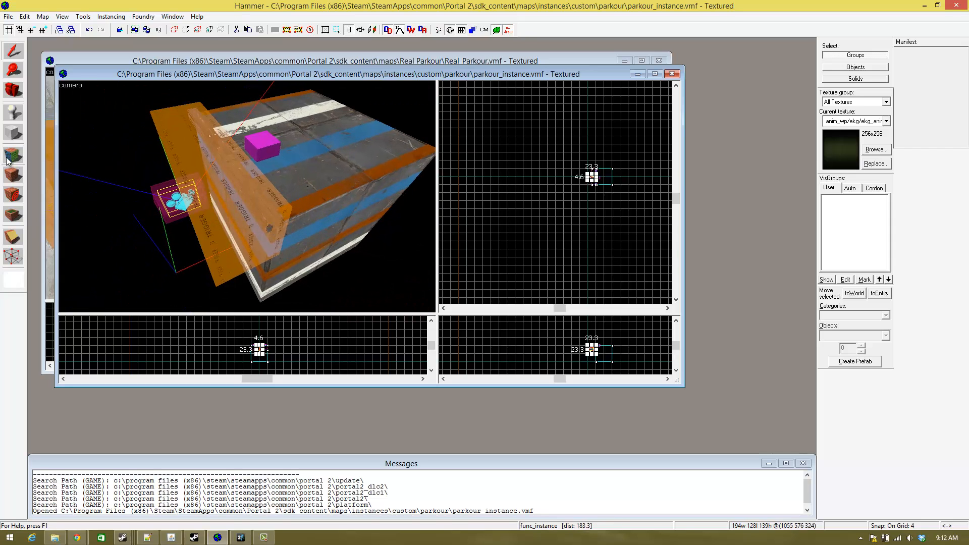
pyautogui.click(15, 114)
pyautogui.hotkey('shift', 's')
pyautogui.click(305, 190)
pyautogui.click(19, 106)
pyautogui.hotkey('shift', 's')
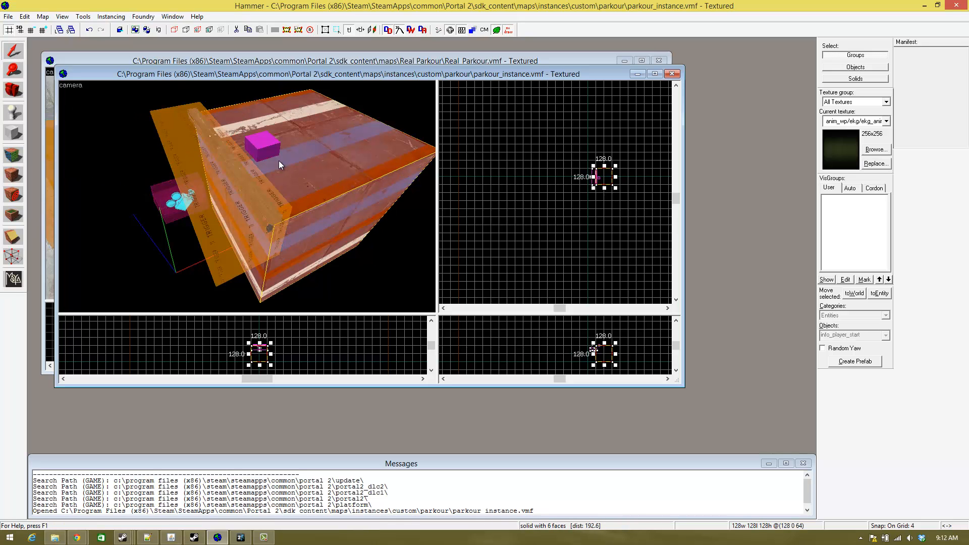
pyautogui.press('z')
pyautogui.press('z')
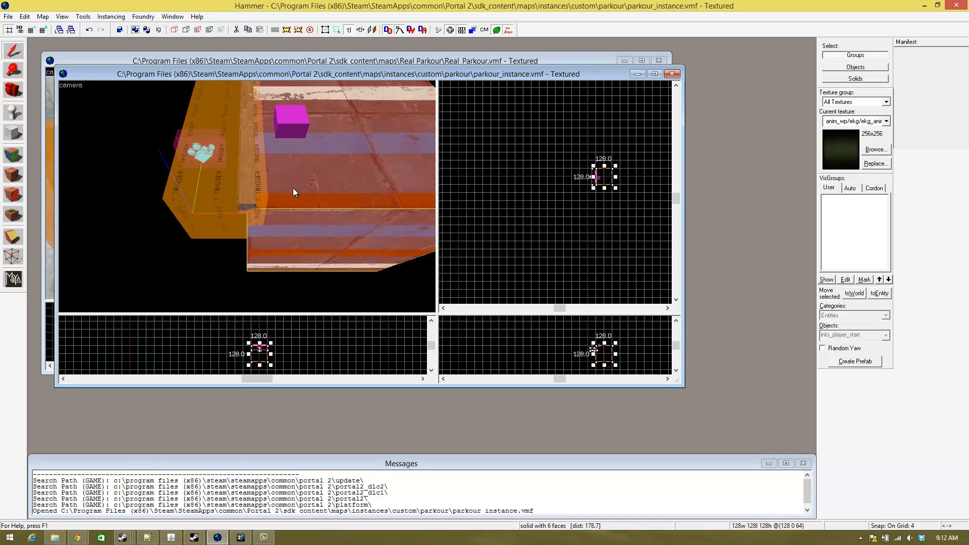
pyautogui.scroll(-8, 248, 197)
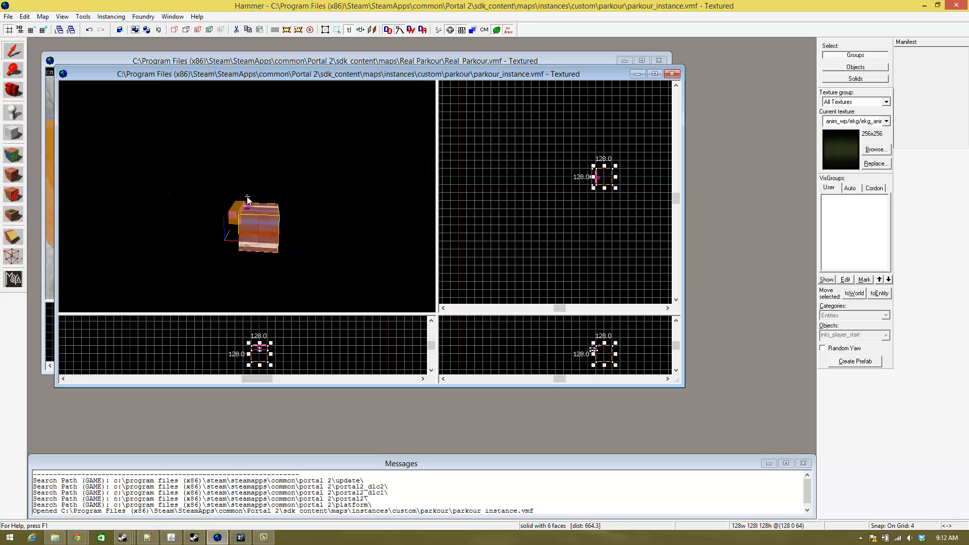
pyautogui.scroll(8, 247, 199)
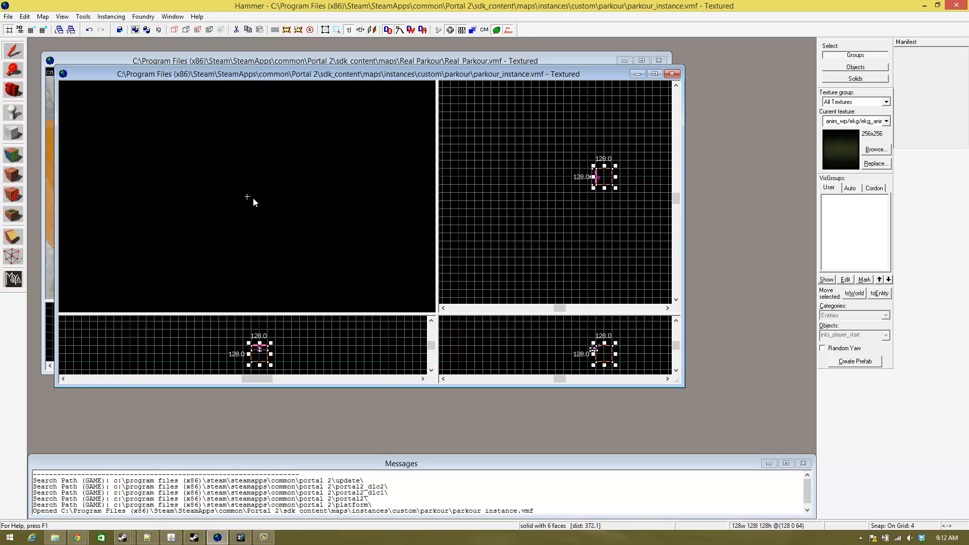
pyautogui.press('z')
pyautogui.click(11, 49)
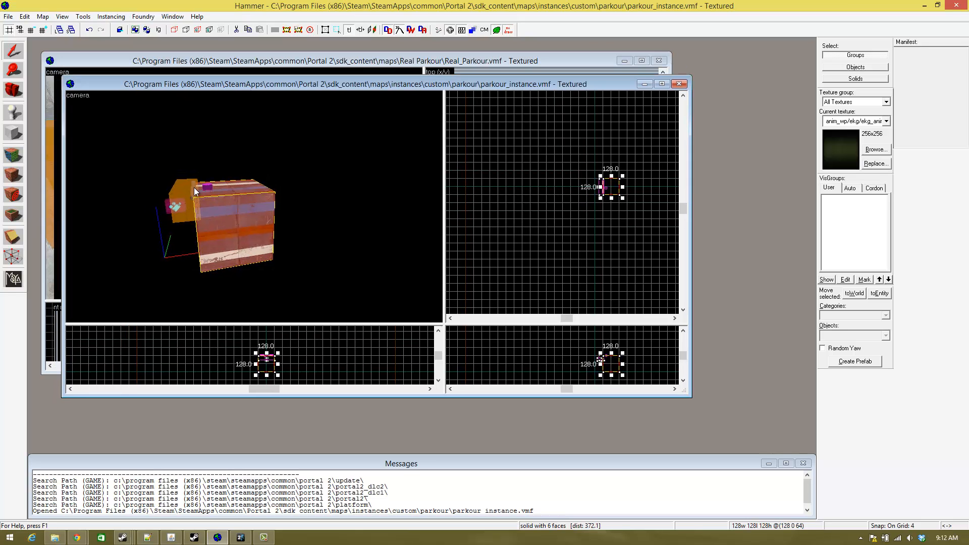
pyautogui.scroll(4, 194, 186)
pyautogui.press('a')
pyautogui.press('w')
pyautogui.press('z')
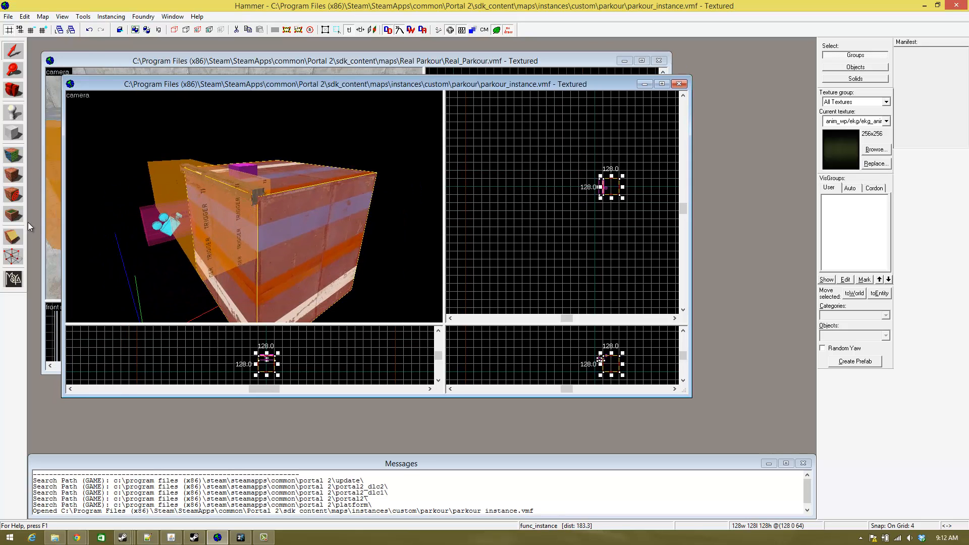
pyautogui.hotkey('shift', 'e')
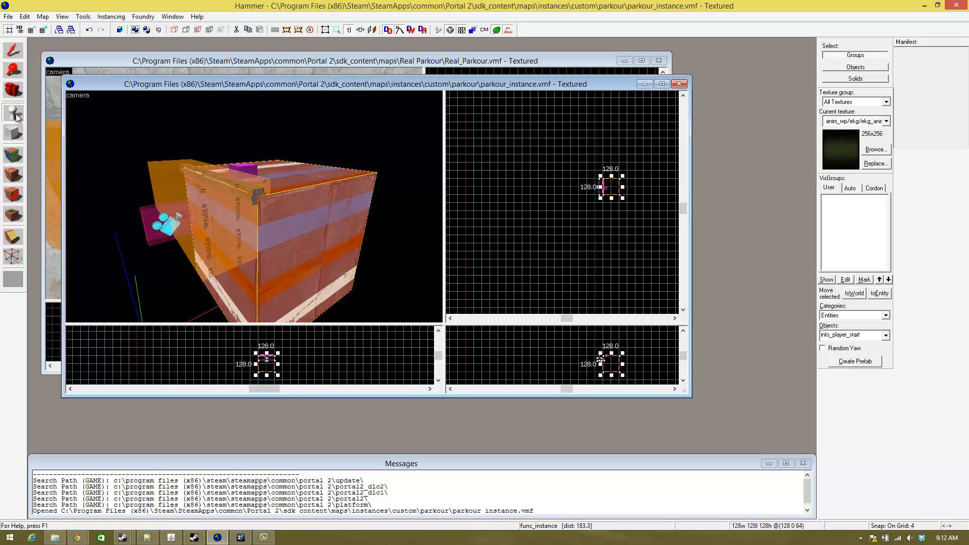
pyautogui.click(13, 50)
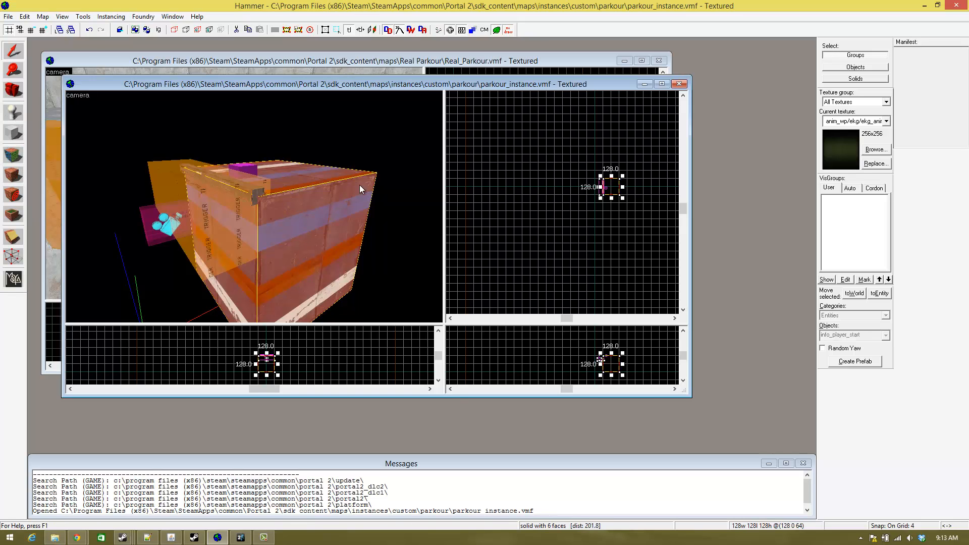
pyautogui.hotkey('shift', 'e')
pyautogui.click(13, 51)
pyautogui.click(567, 196)
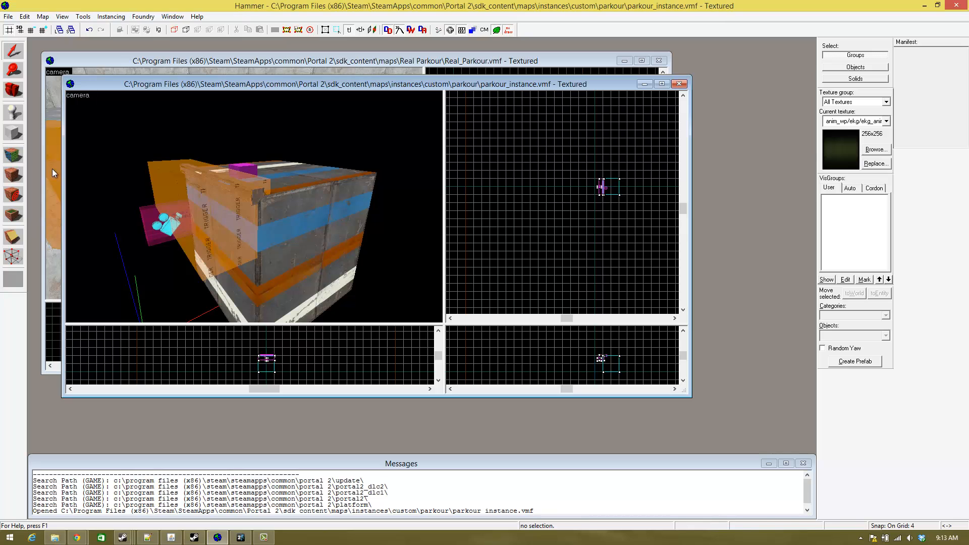
pyautogui.click(13, 113)
pyautogui.click(314, 210)
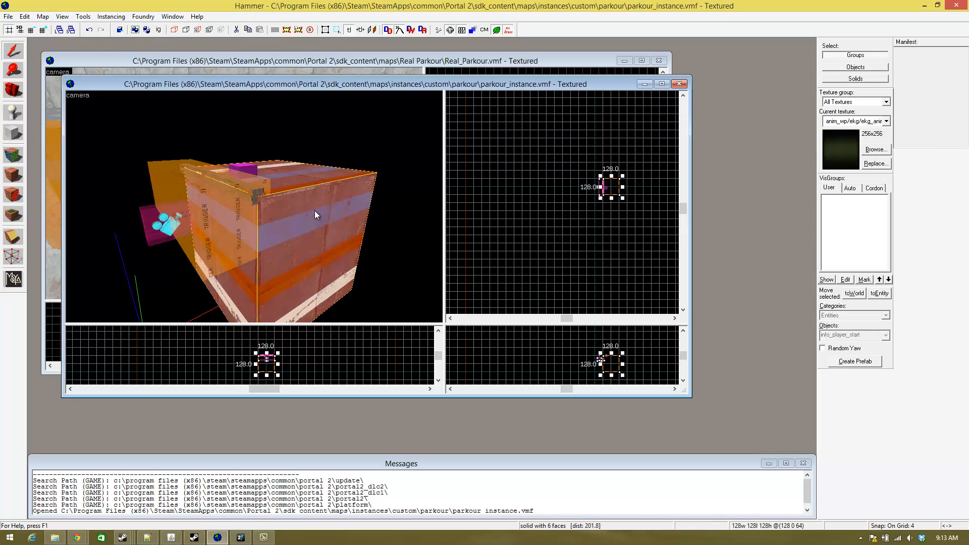
pyautogui.click(18, 56)
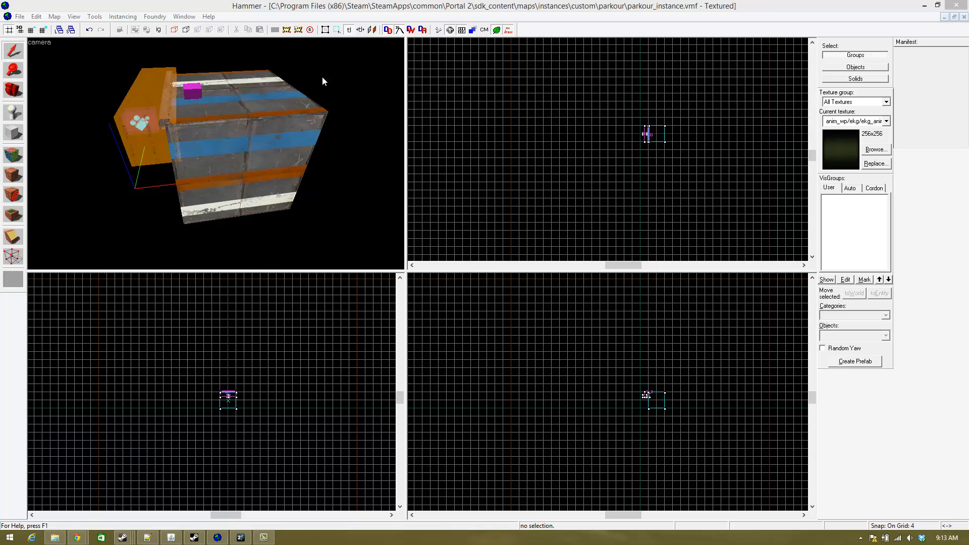
# - Place an info_player_start entity beside the striped block and select it
pyautogui.scroll(4, 215, 153)
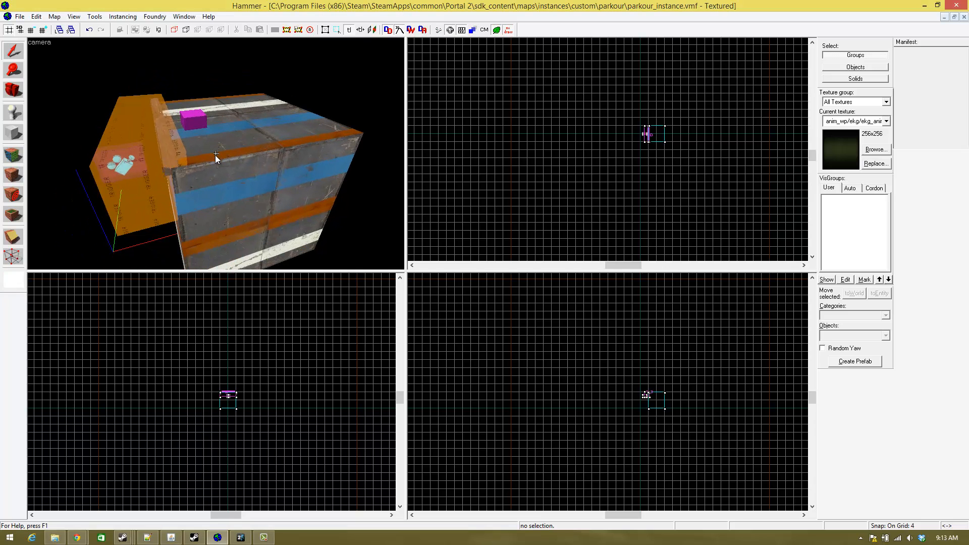
pyautogui.click(13, 112)
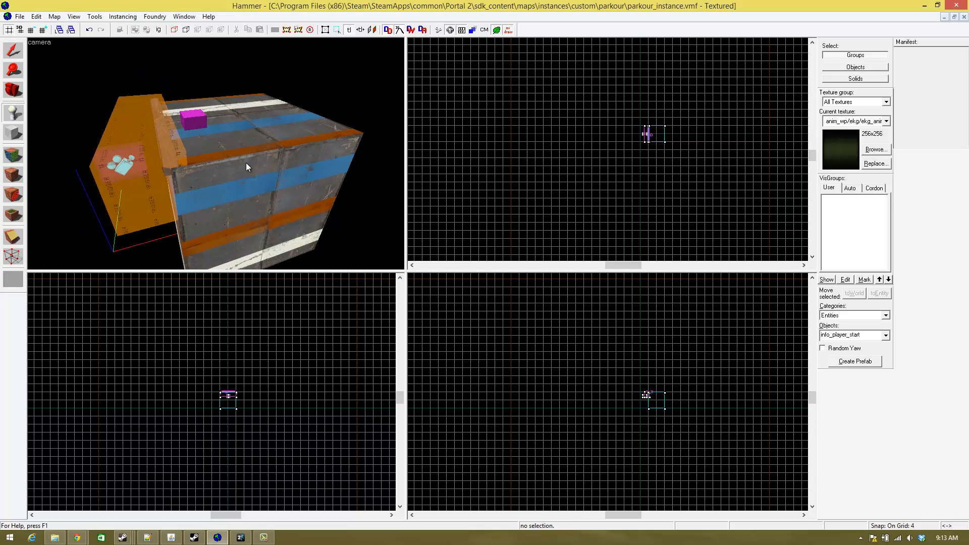
pyautogui.click(10, 53)
pyautogui.press('z')
pyautogui.press('s')
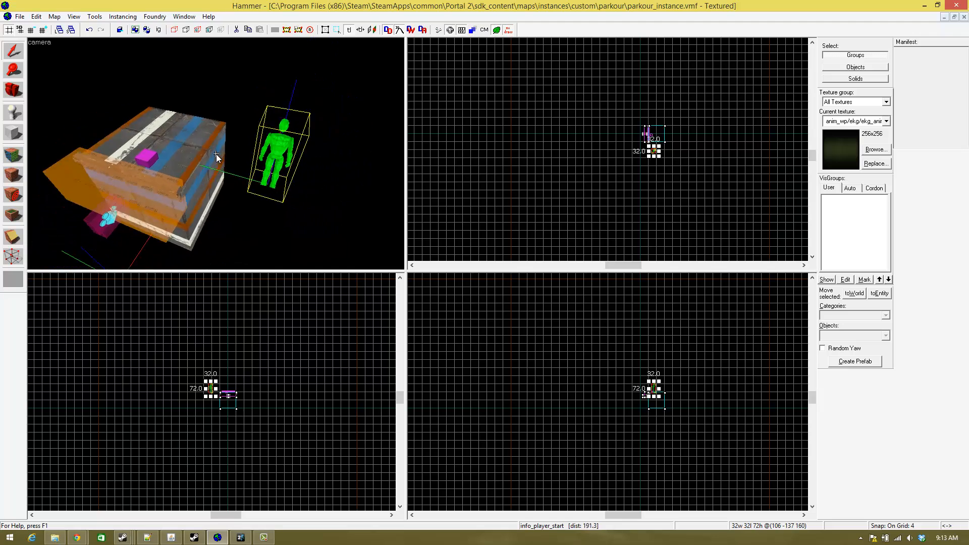
# - Change the class of the selected info_player_start entity to logic_playerproxy and apply it
pyautogui.hotkey('alt', 'Return')
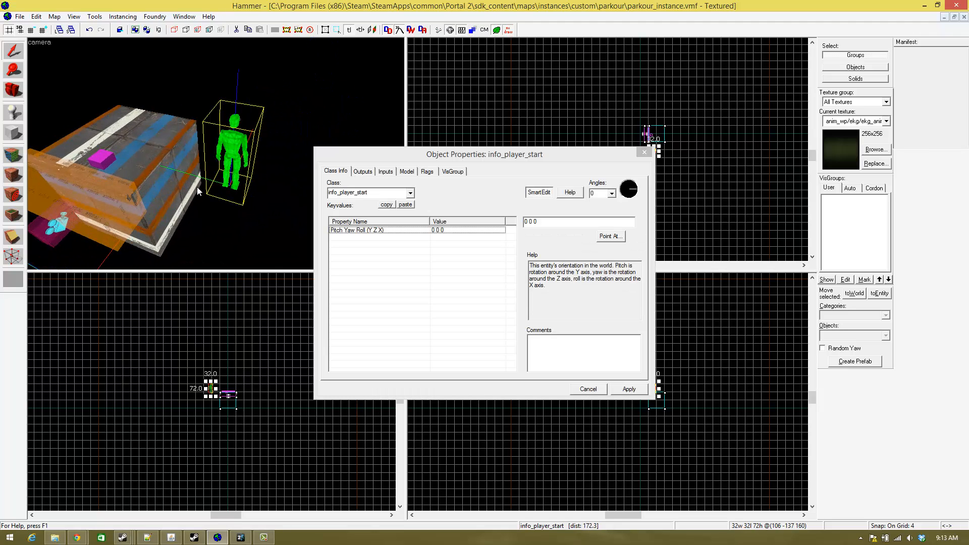
pyautogui.click(371, 191)
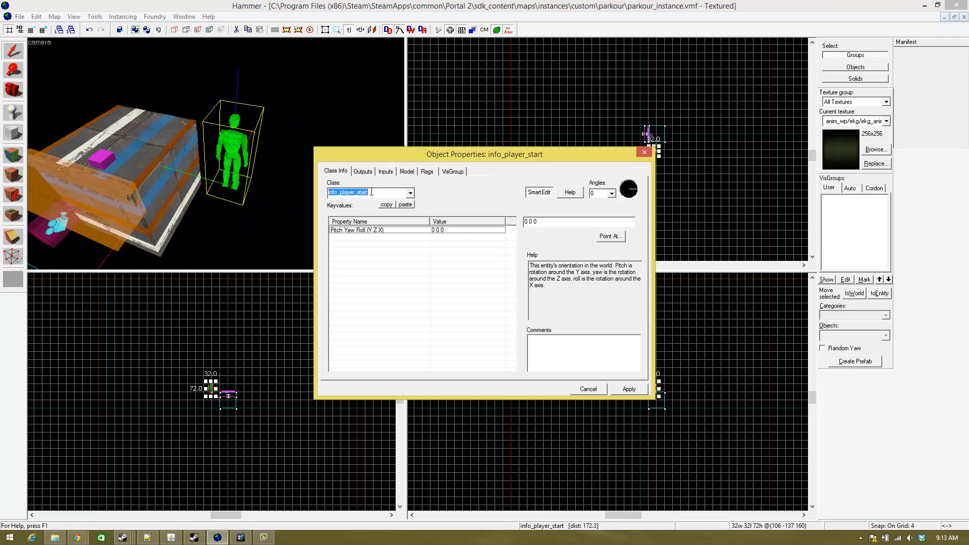
pyautogui.write('proxy')
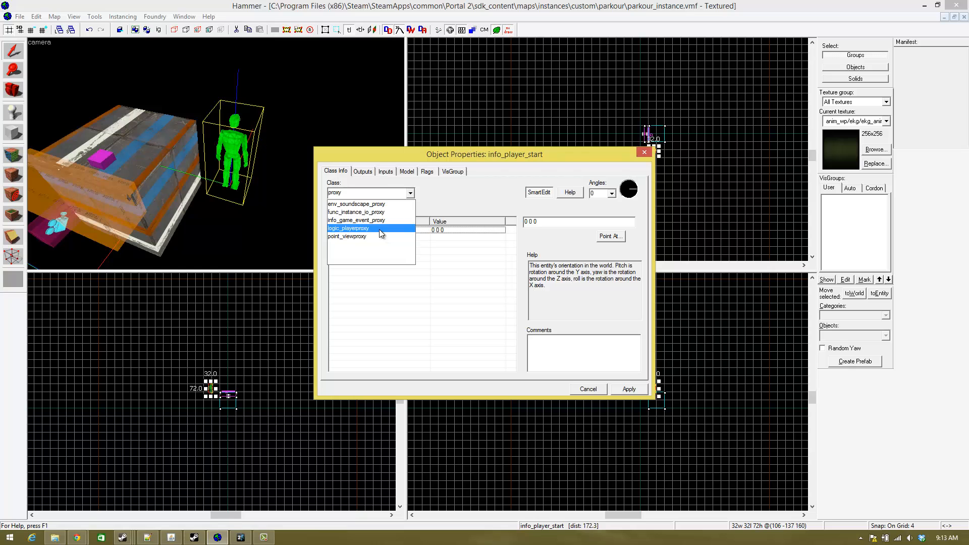
pyautogui.click(379, 230)
pyautogui.click(626, 388)
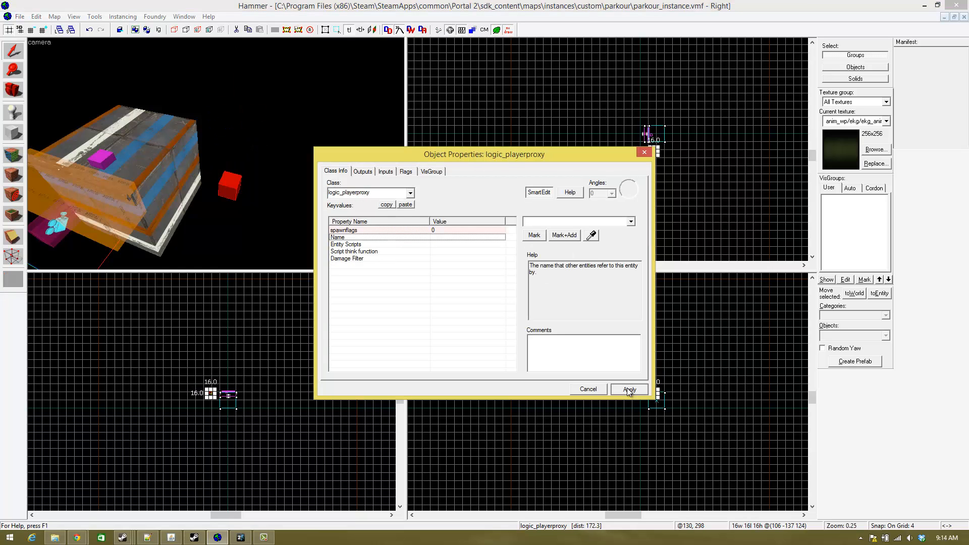
# - Name the logic_playerproxy entity Jump_detector, apply it and close its properties
pyautogui.click(538, 222)
pyautogui.write('Pl')
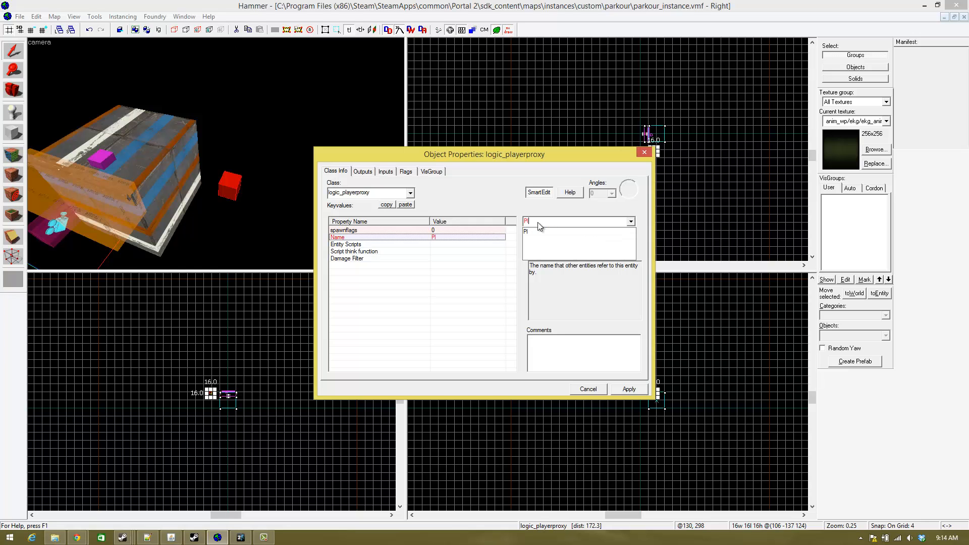
pyautogui.press('BackSpace')
pyautogui.press('BackSpace')
pyautogui.write('J')
pyautogui.press('Return')
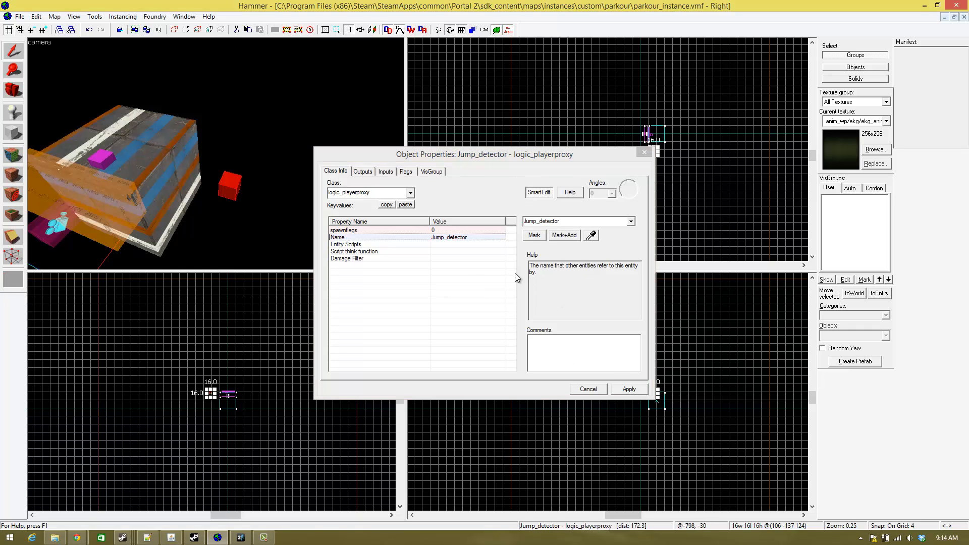
pyautogui.moveTo(598, 146); pyautogui.dragTo(581, 102)
pyautogui.click(644, 152)
# - Move the Jump_detector entity onto the striped block near the game_ui entity, at about 80 32 124
pyautogui.click(237, 184)
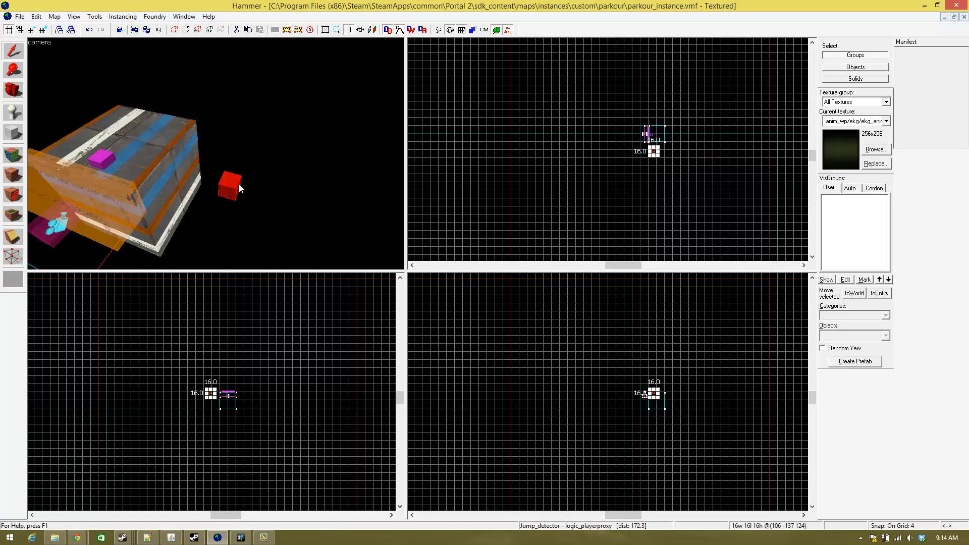
pyautogui.scroll(6, 706, 144)
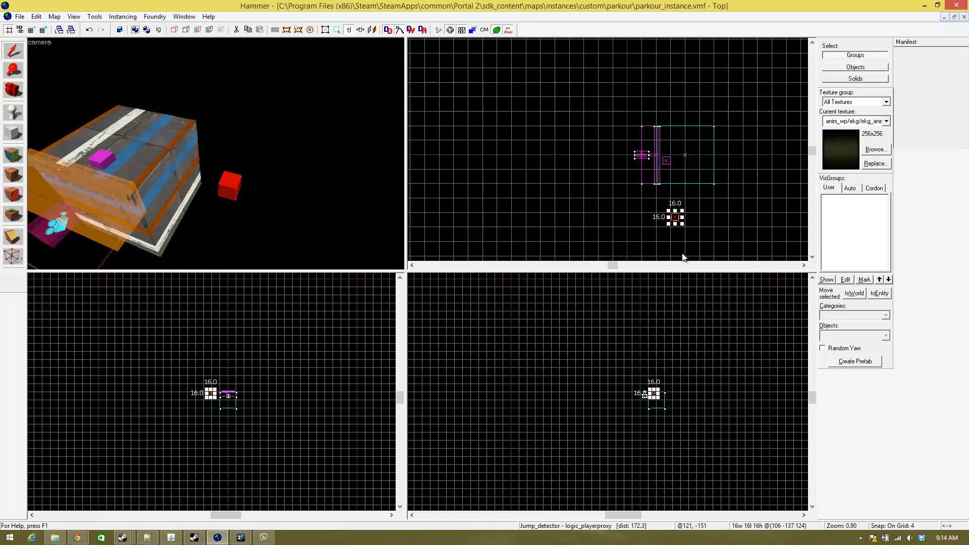
pyautogui.scroll(3, 682, 258)
pyautogui.moveTo(668, 187)
pyautogui.keyDown('shift'); pyautogui.mouseDown()
pyautogui.moveTo(641, 48)
pyautogui.moveTo(644, 55)
pyautogui.mouseUp(); pyautogui.keyUp('shift')
# - Add an output to the Jump_detector entity that fires on OnJump
pyautogui.press('z')
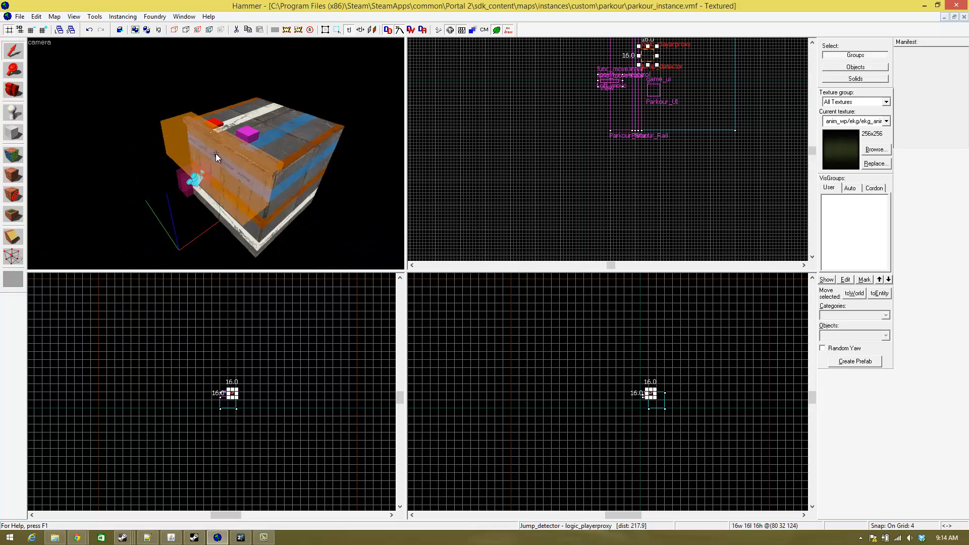
pyautogui.press('w')
pyautogui.press('z')
pyautogui.hotkey('alt', 'Return')
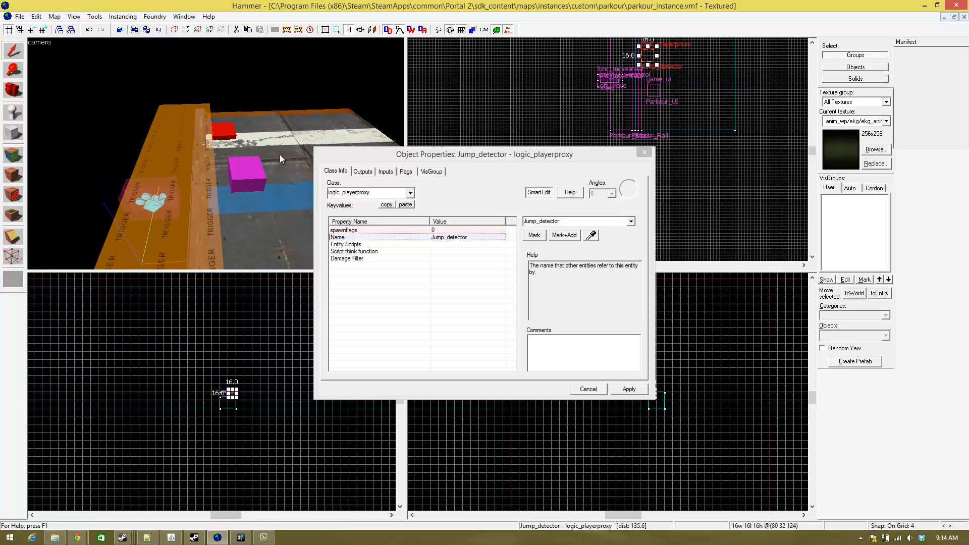
pyautogui.click(362, 171)
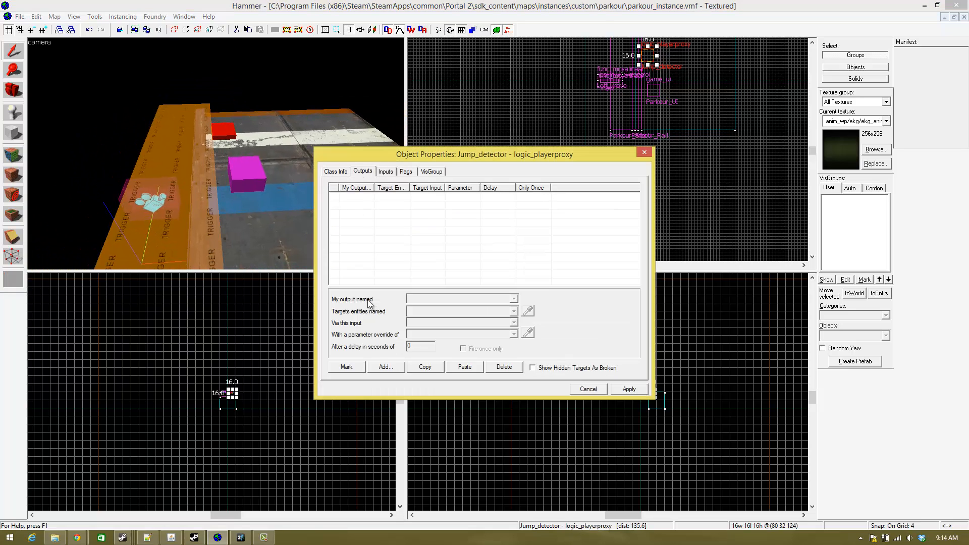
pyautogui.click(399, 367)
pyautogui.click(514, 298)
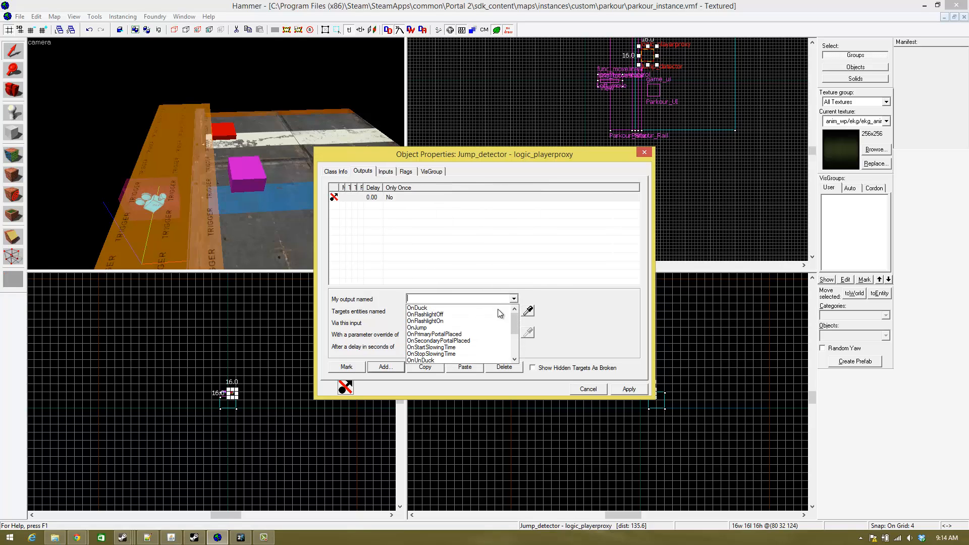
pyautogui.click(456, 328)
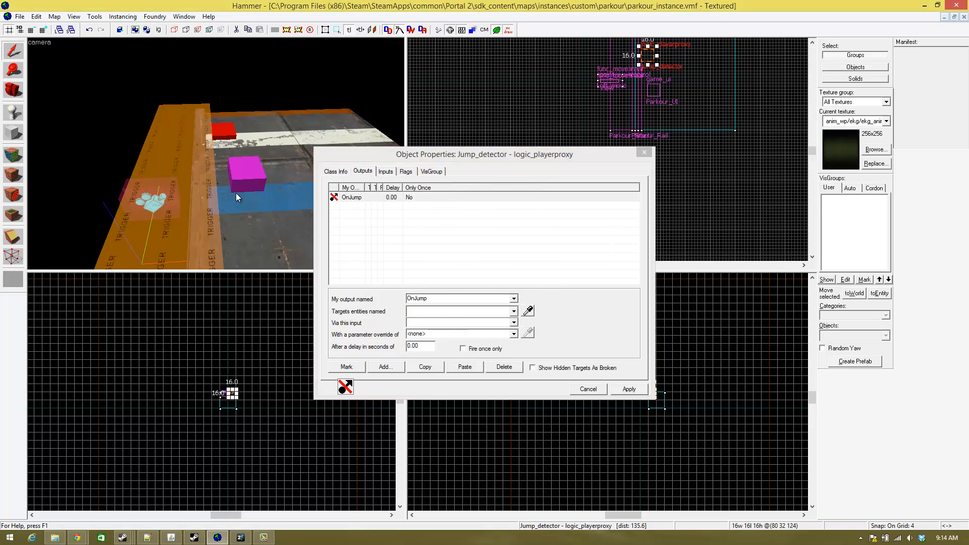
# - Target the OnJump output at the View camera entity by picking it in the 3D view
pyautogui.press('z')
pyautogui.press('w')
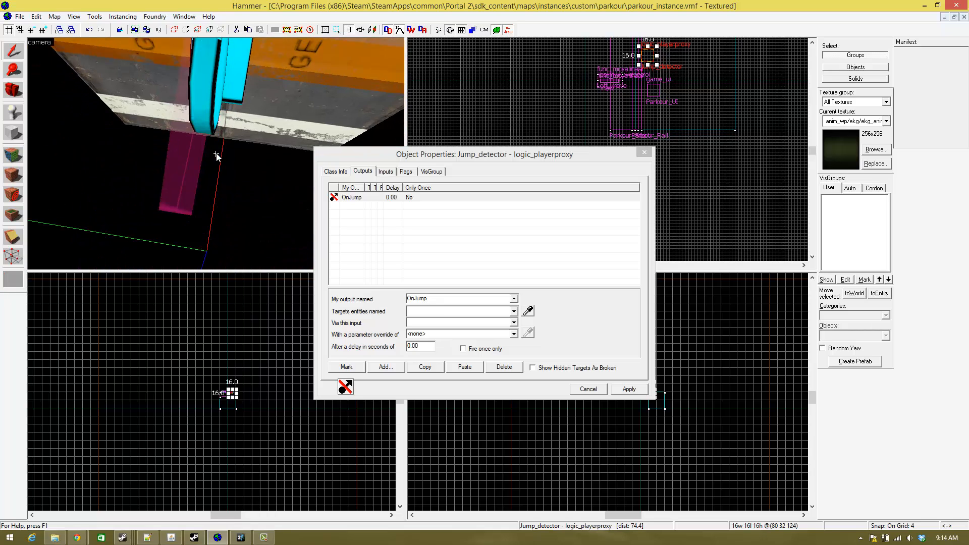
pyautogui.press('z')
pyautogui.click(528, 311)
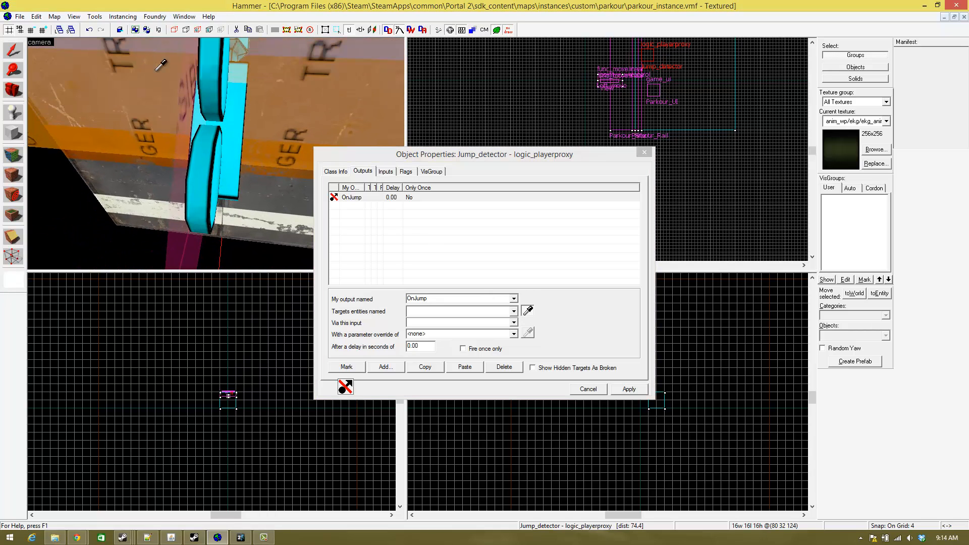
pyautogui.click(232, 123)
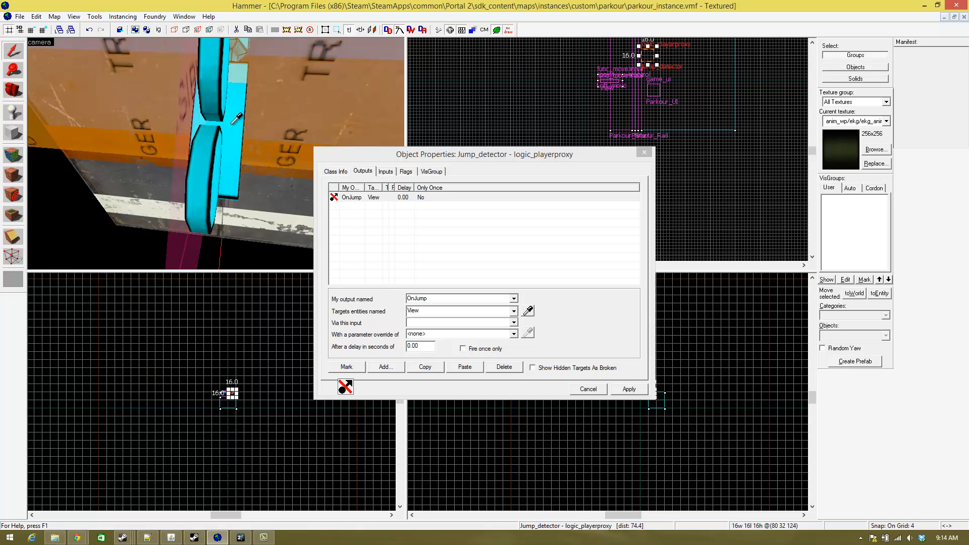
# - Set the OnJump output to fire the TeleportToView input on the View camera, apply it and close the properties
pyautogui.press('z')
pyautogui.press('d')
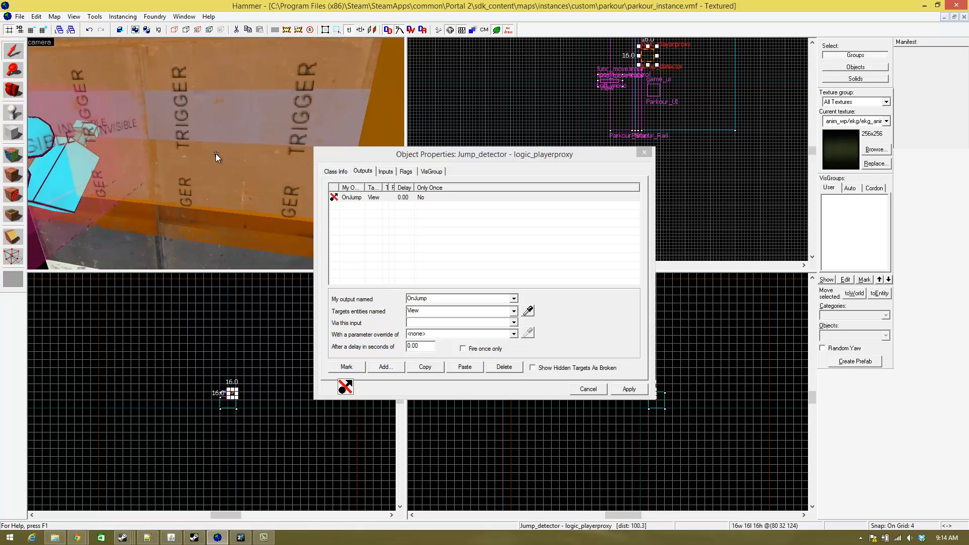
pyautogui.press('z')
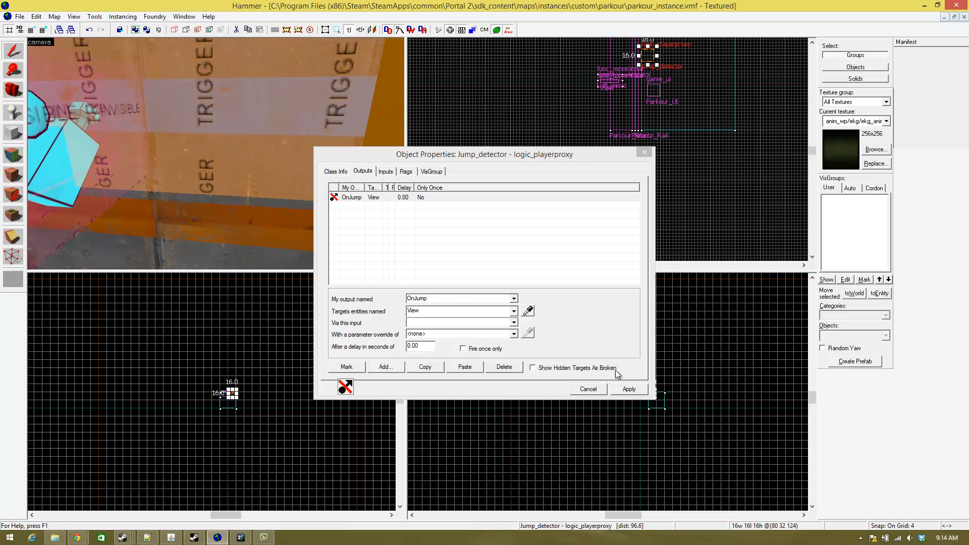
pyautogui.click(513, 323)
pyautogui.scroll(-5, 454, 353)
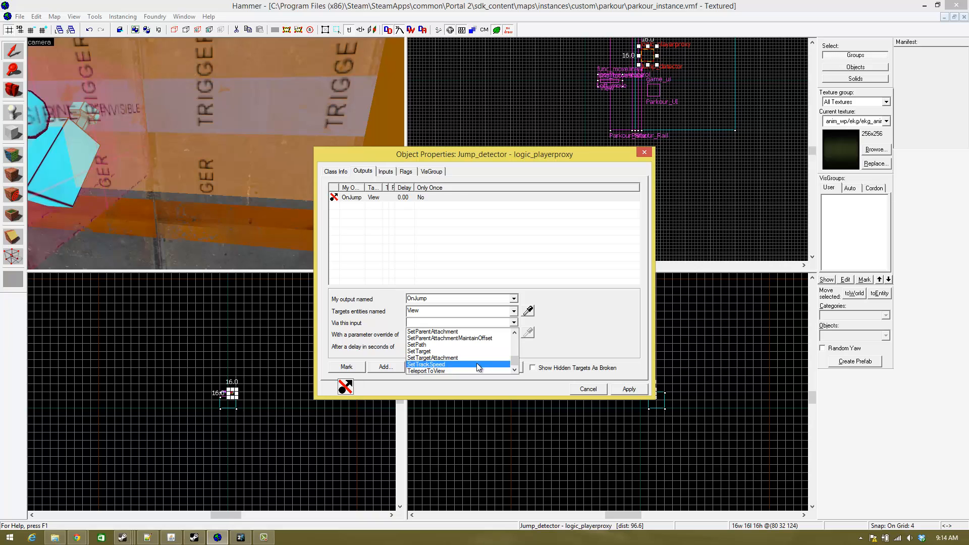
pyautogui.click(462, 370)
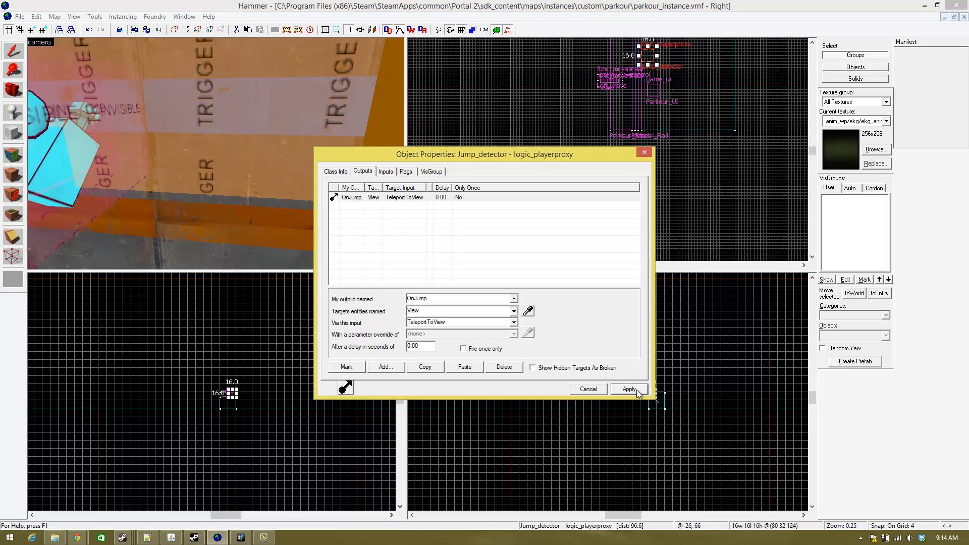
pyautogui.click(644, 153)
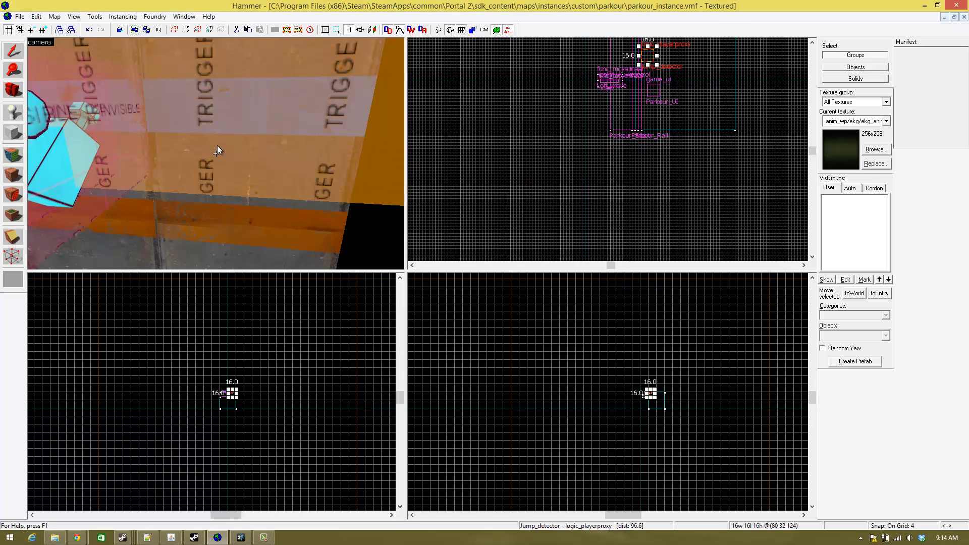
# - Open the View point_viewcontrol entity's properties and examine the camera's placement beside the trigger
pyautogui.press('z')
pyautogui.press('s')
pyautogui.press('w')
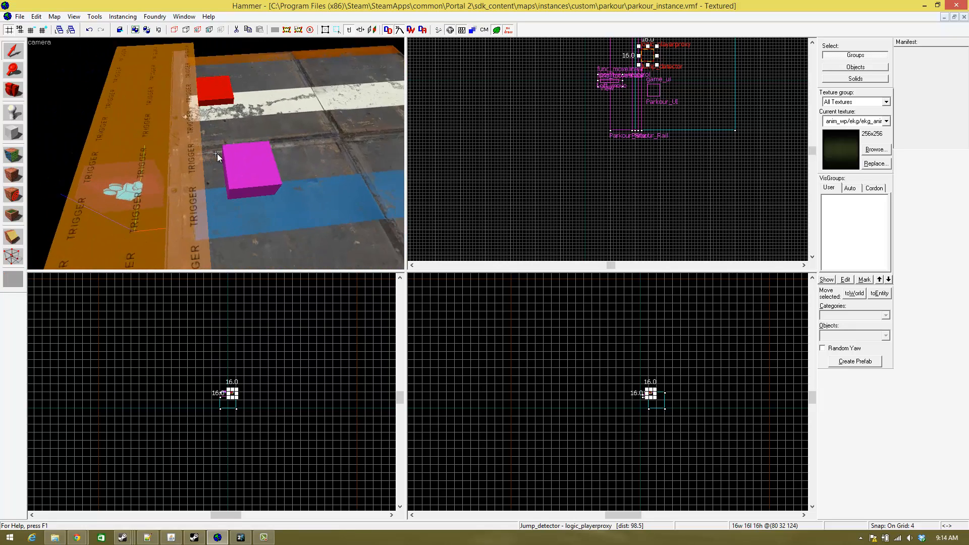
pyautogui.press('a')
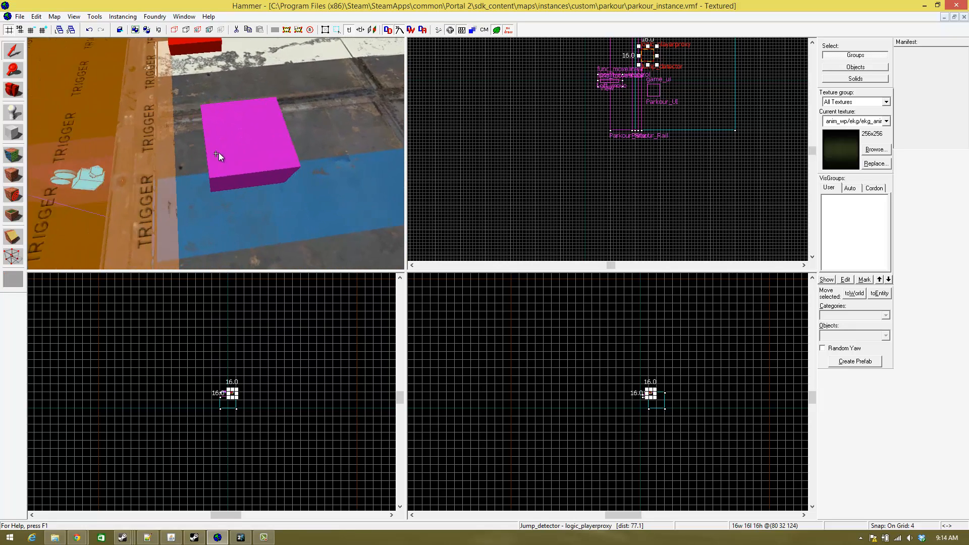
pyautogui.press('w')
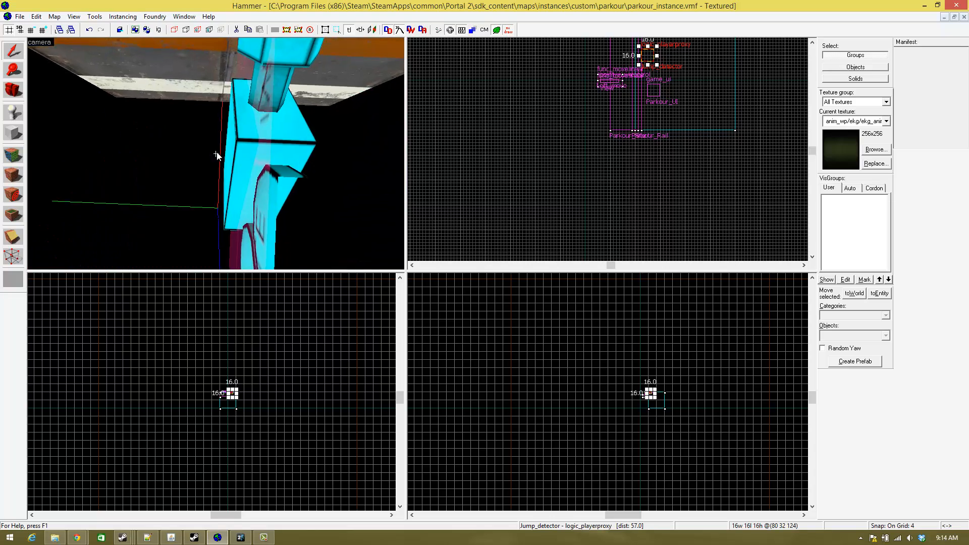
pyautogui.press('z')
pyautogui.doubleClick(250, 188)
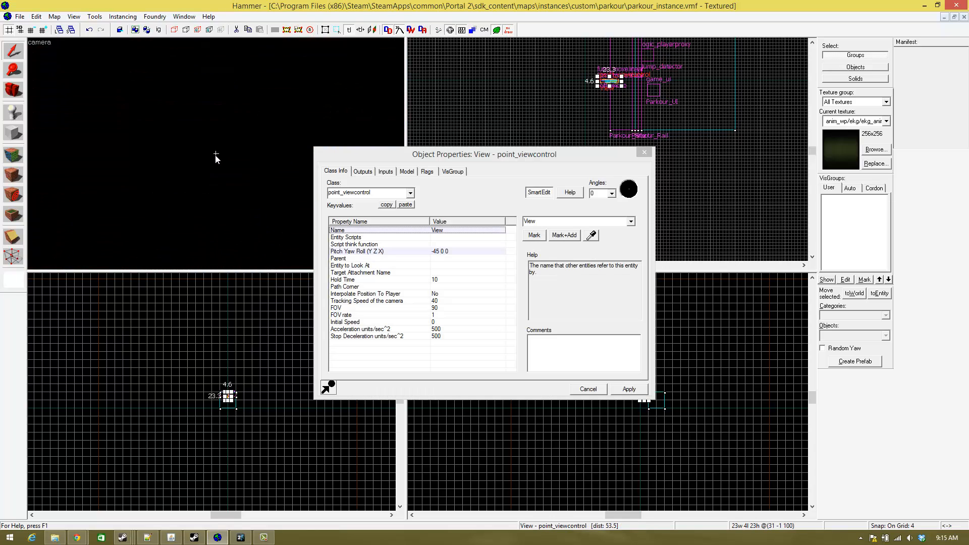
pyautogui.press('s')
pyautogui.press('w')
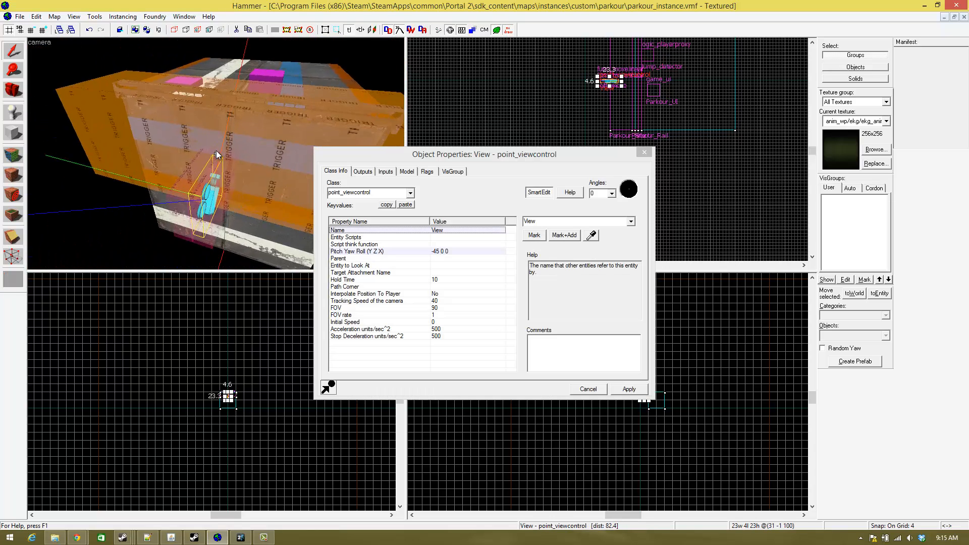
pyautogui.press('w')
pyautogui.press('s')
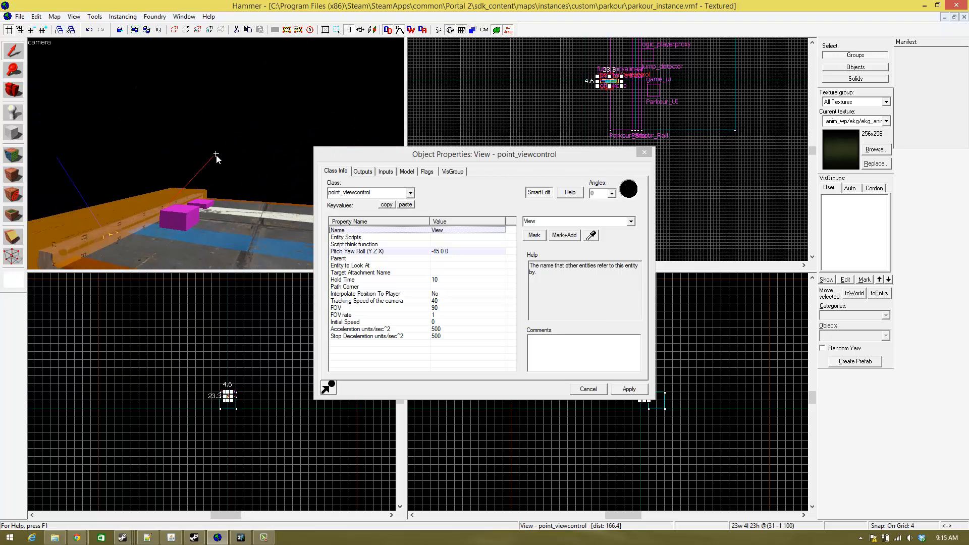
pyautogui.press('s')
pyautogui.press('z')
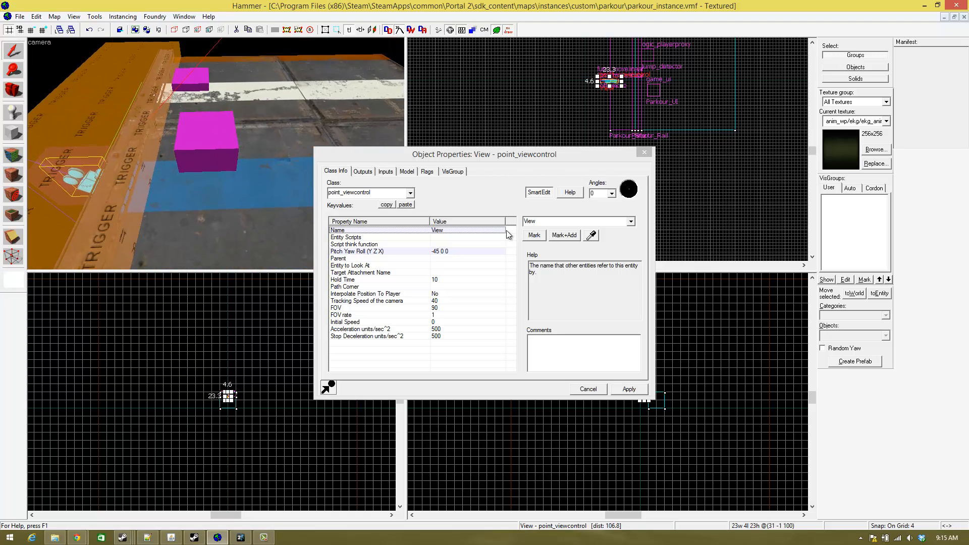
pyautogui.click(362, 172)
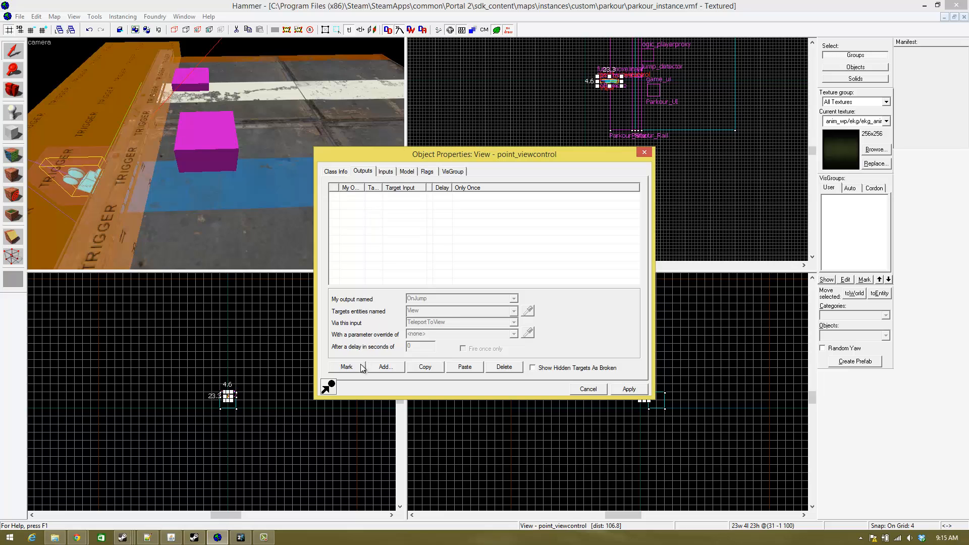
pyautogui.click(385, 367)
pyautogui.click(514, 298)
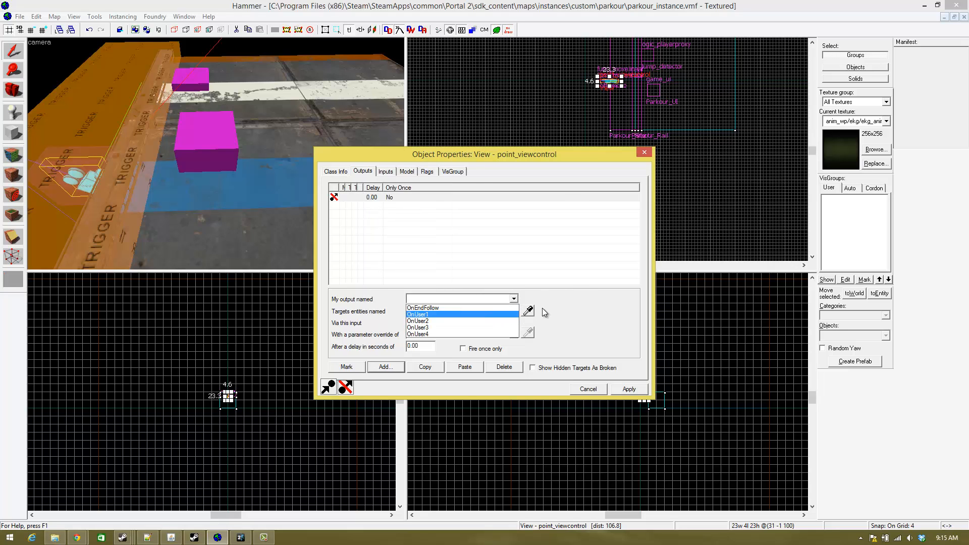
pyautogui.click(512, 300)
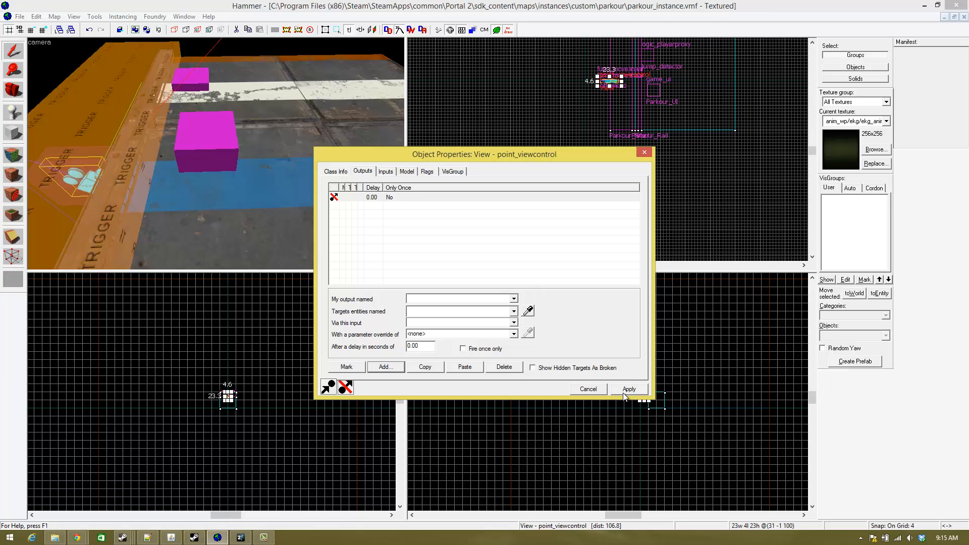
pyautogui.click(504, 367)
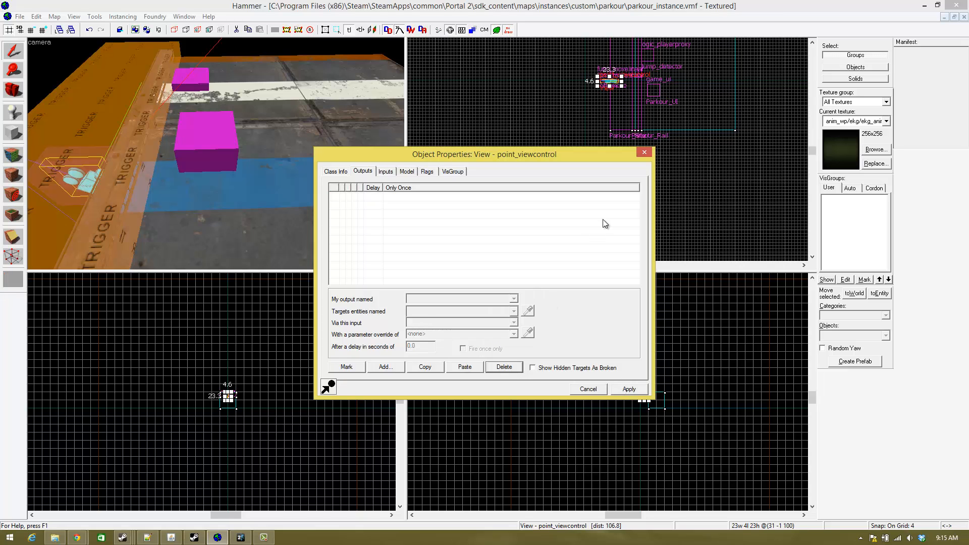
pyautogui.click(643, 152)
# - Examine which entities send inputs to the View camera in its properties
pyautogui.press('z')
pyautogui.press('a')
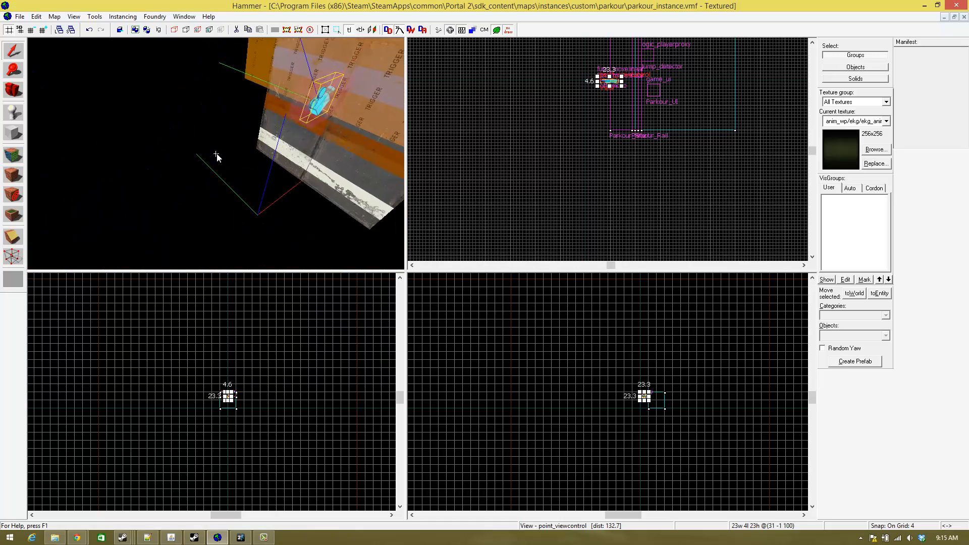
pyautogui.press('w')
pyautogui.press('s')
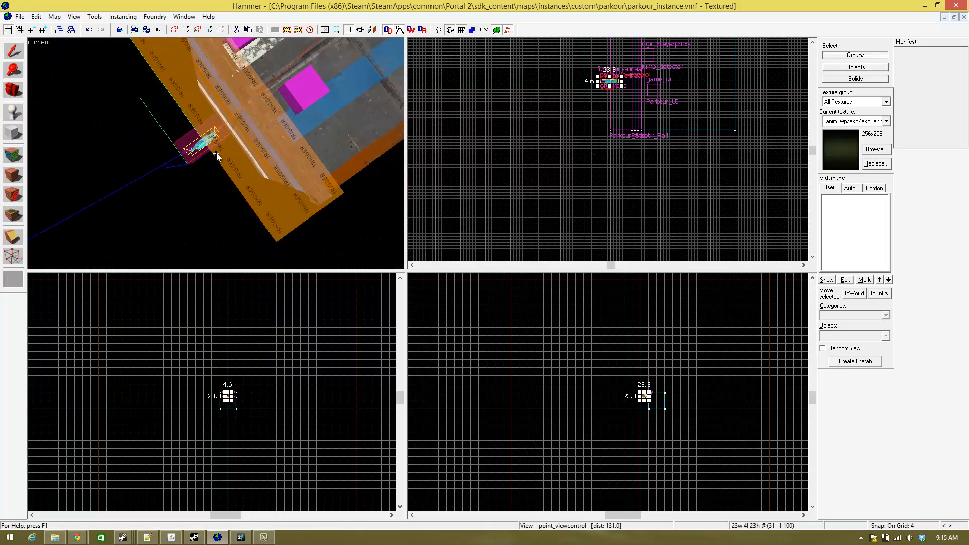
pyautogui.press('a')
pyautogui.press('d')
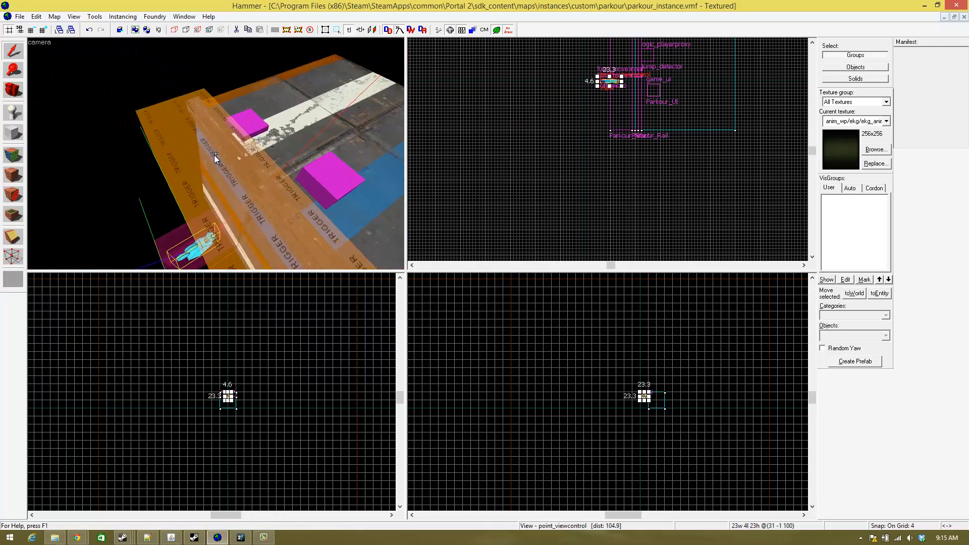
pyautogui.press('a')
pyautogui.press('z')
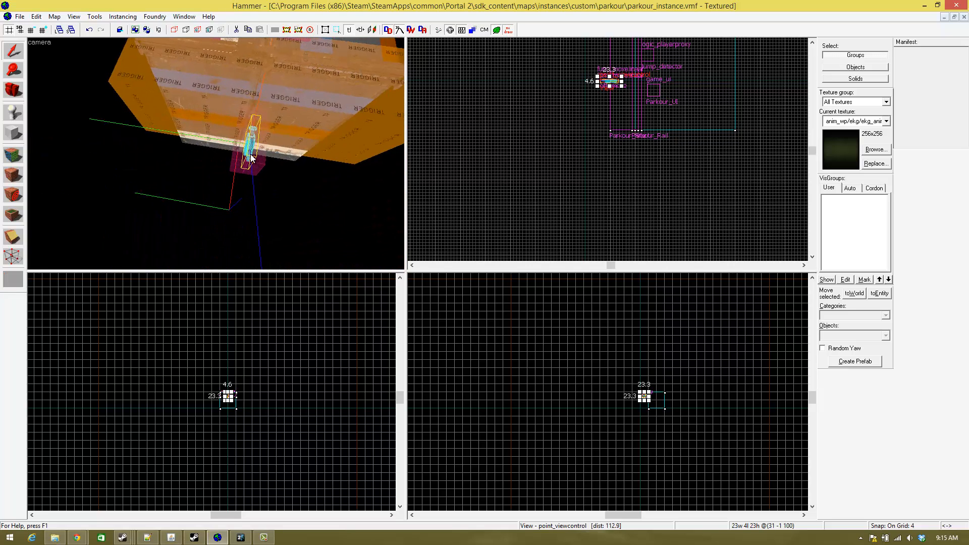
pyautogui.doubleClick(251, 158)
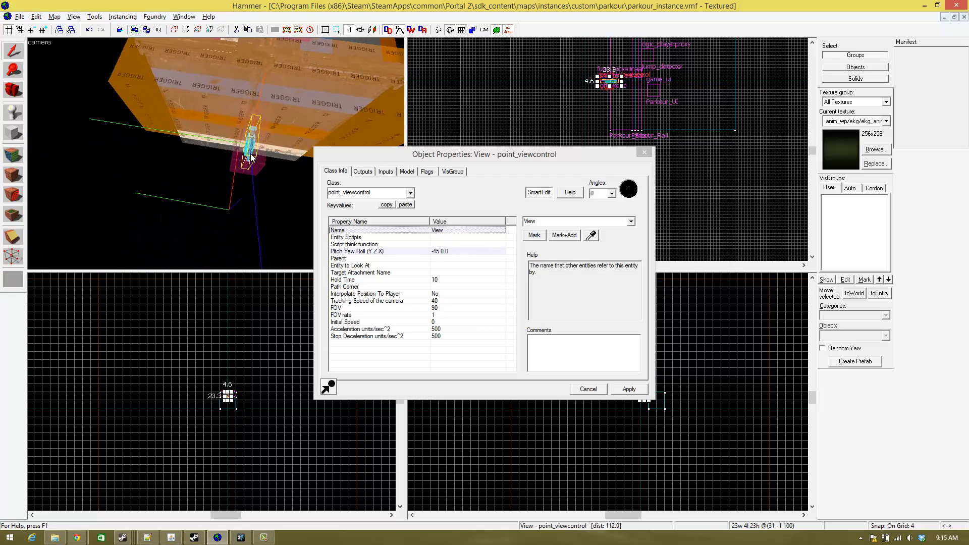
pyautogui.click(385, 172)
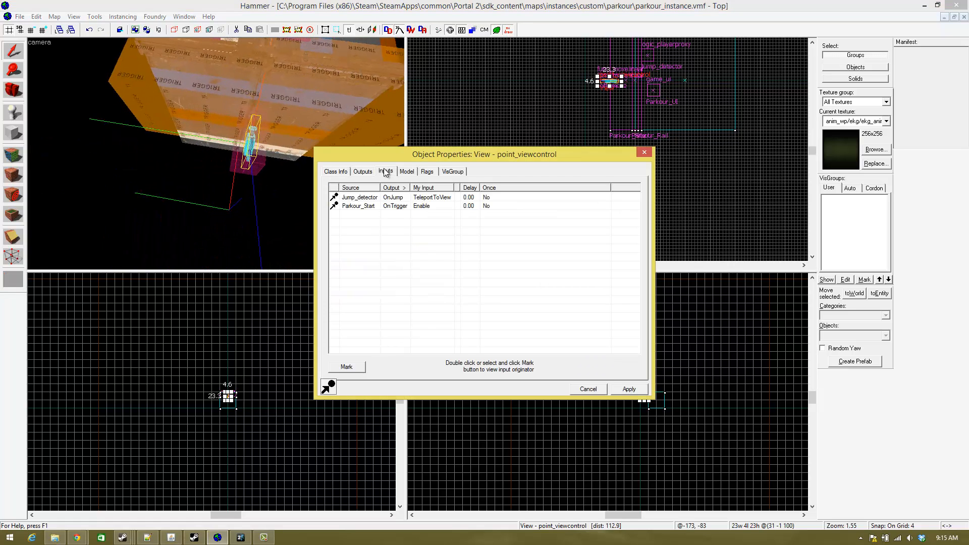
# - Trace the View camera's Enable input to its source trigger, examine that trigger in 3D and close its properties
pyautogui.doubleClick(409, 206)
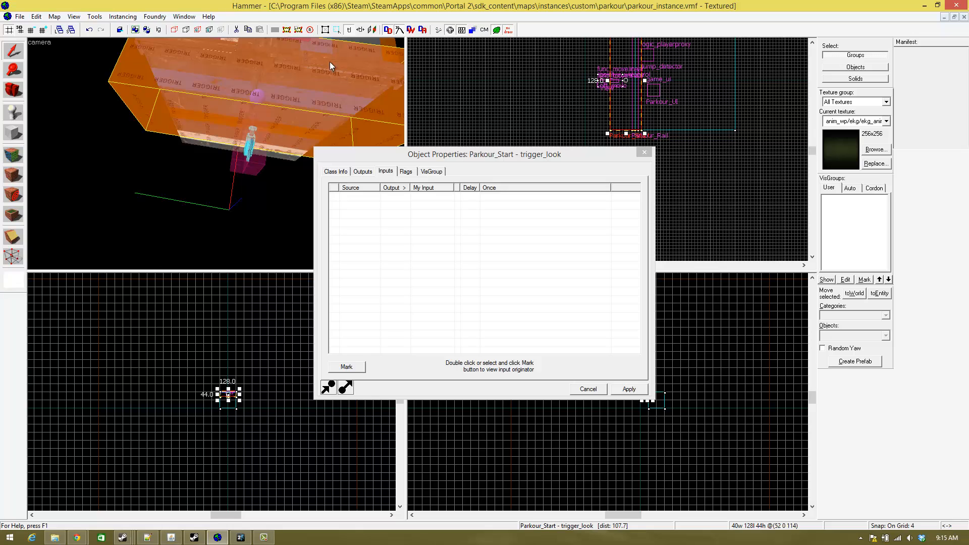
pyautogui.press('z')
pyautogui.press('w')
pyautogui.press('s')
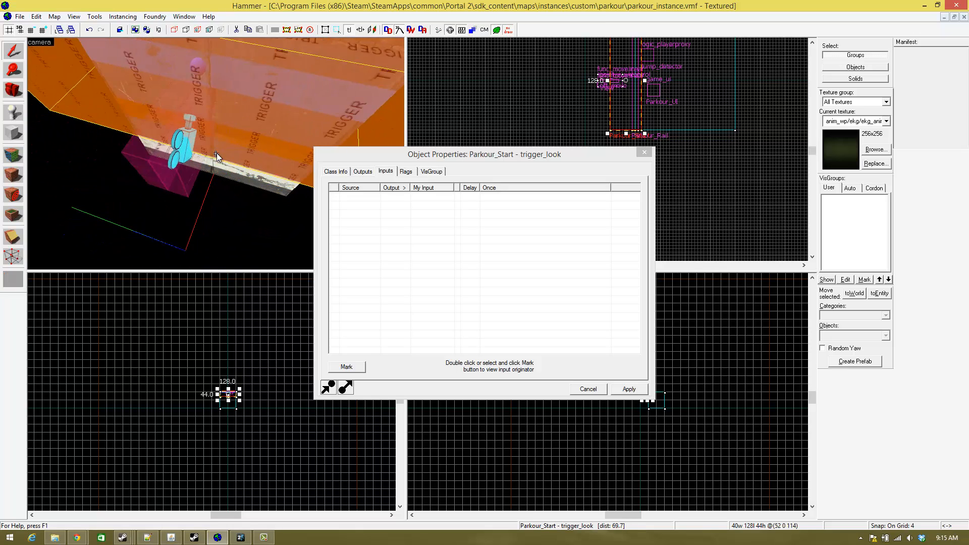
pyautogui.press('s')
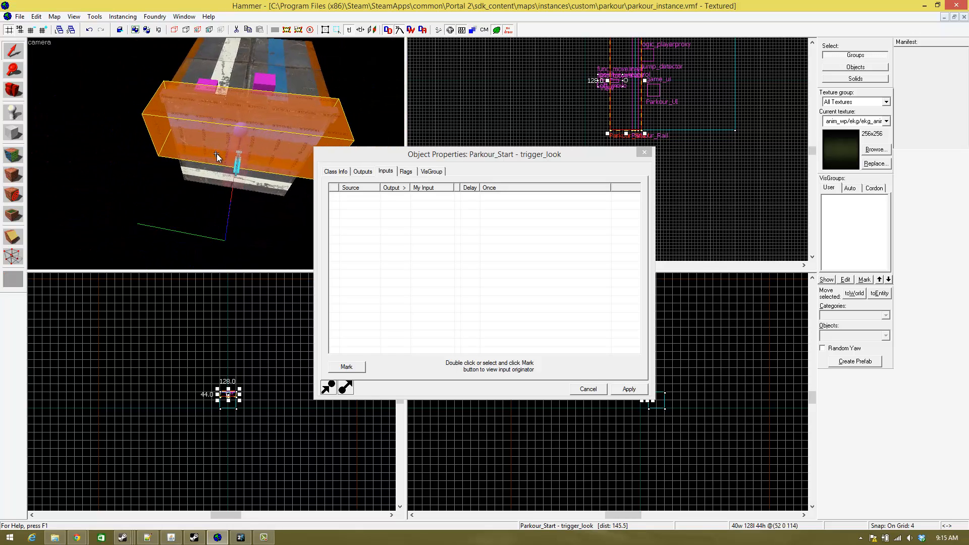
pyautogui.press('w')
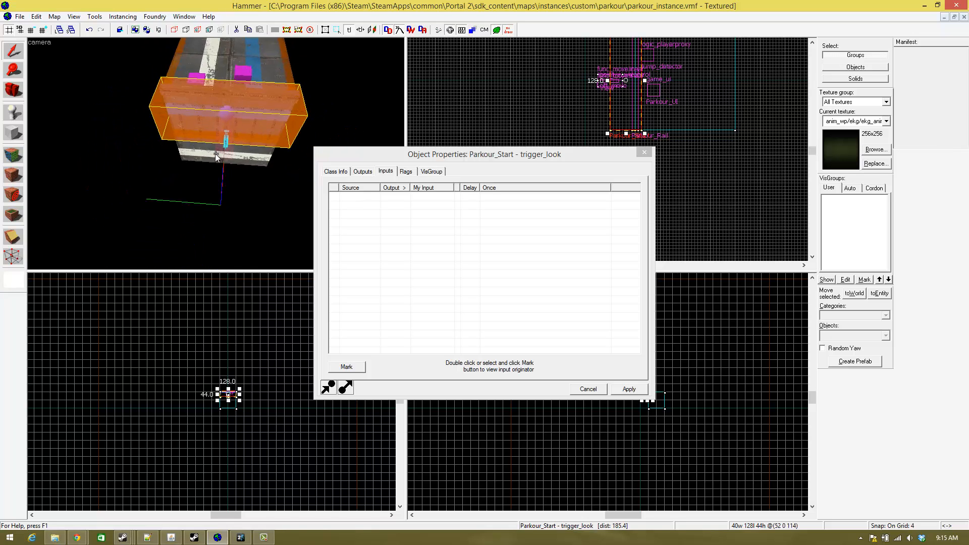
pyautogui.press('d')
pyautogui.press('z')
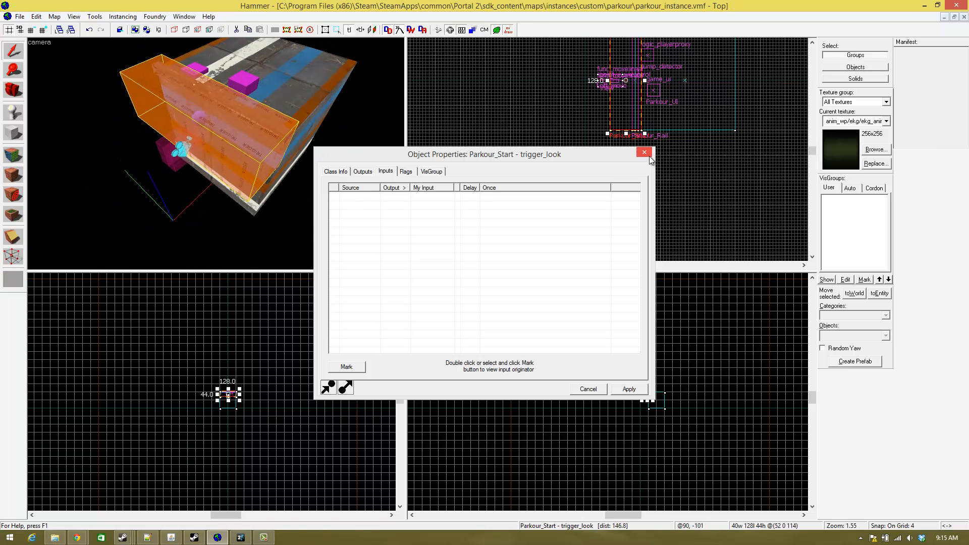
pyautogui.click(645, 152)
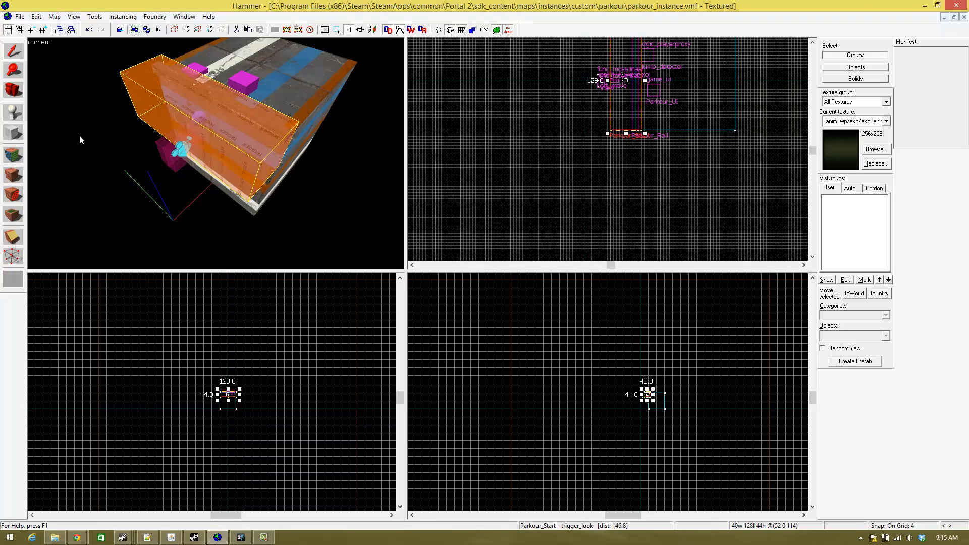
# - Place a new point entity at about -41 -37 near the View camera and change its class to logic_relay
pyautogui.click(12, 114)
pyautogui.click(208, 144)
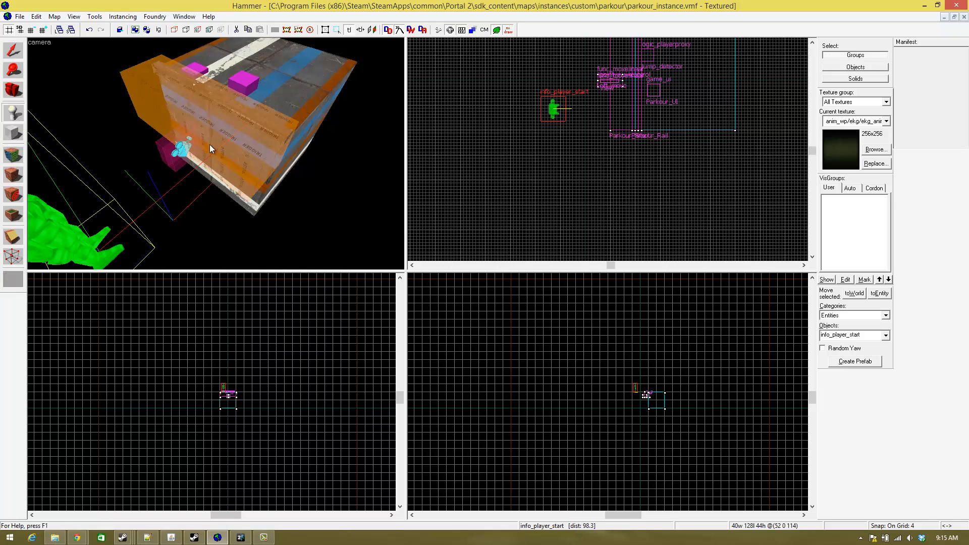
pyautogui.click(13, 50)
pyautogui.hotkey('alt', 'Return')
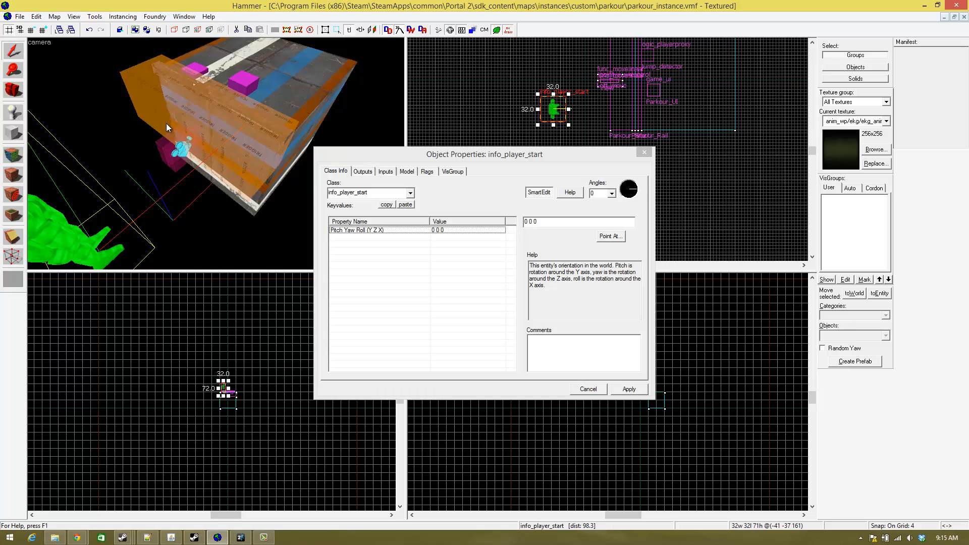
pyautogui.click(396, 193)
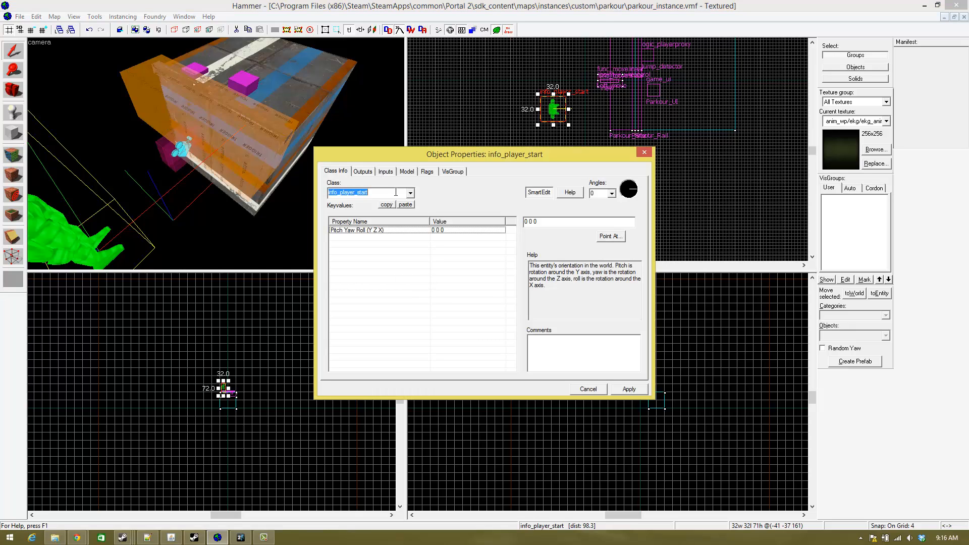
pyautogui.write('logic')
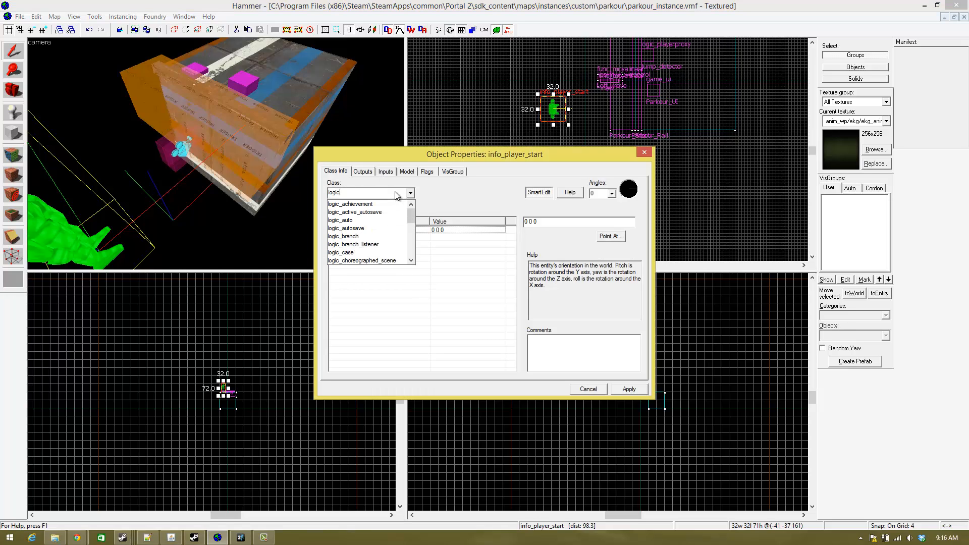
pyautogui.write('_relay')
pyautogui.press('Return')
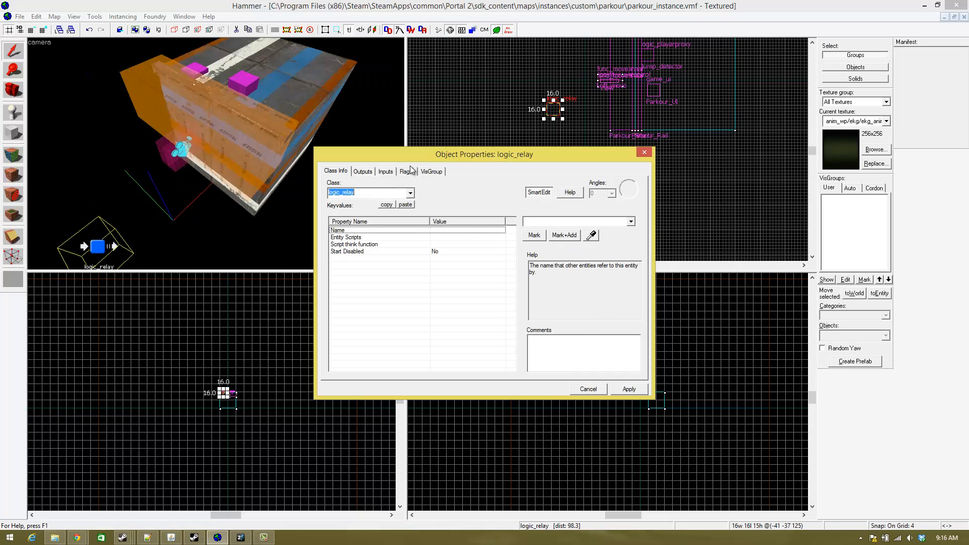
# - Name the new logic_relay View_start and apply the name
pyautogui.click(555, 222)
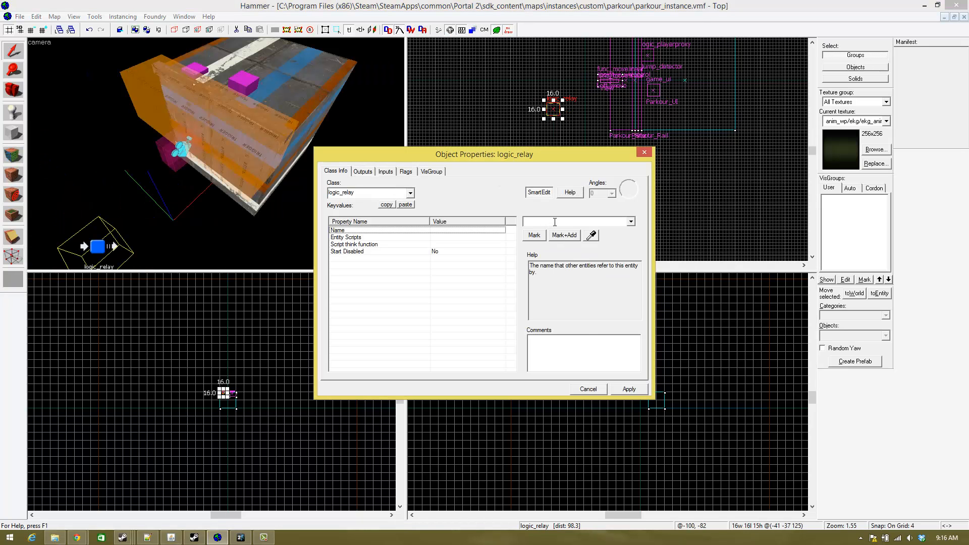
pyautogui.write('View')
pyautogui.write('_s')
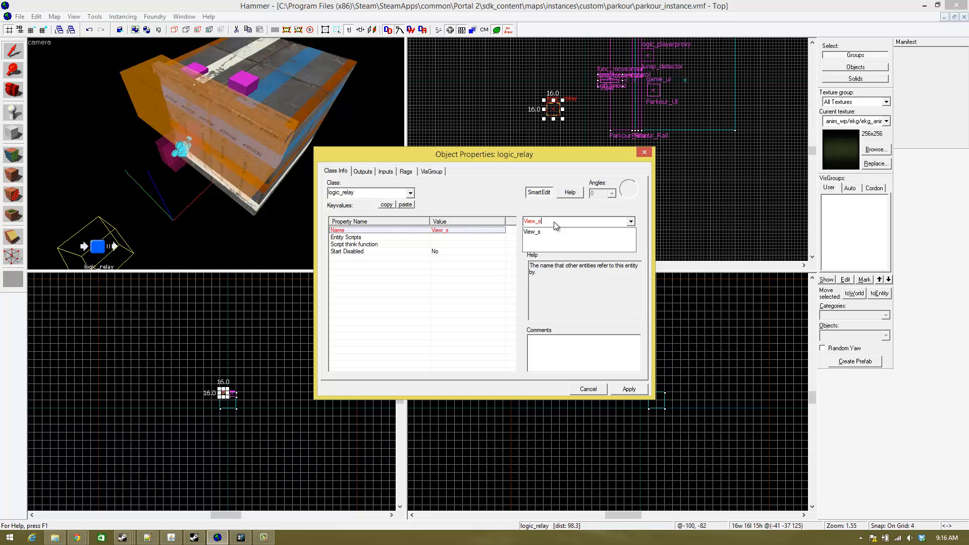
pyautogui.write('tart')
pyautogui.press('Return')
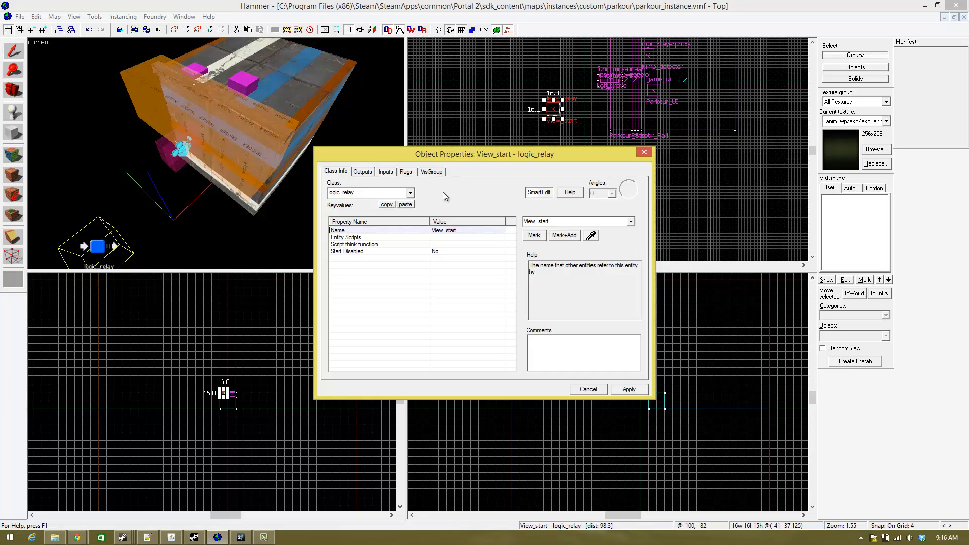
# - Add an OnTrigger output to the View_start relay and pick the View camera as its target entity
pyautogui.click(363, 171)
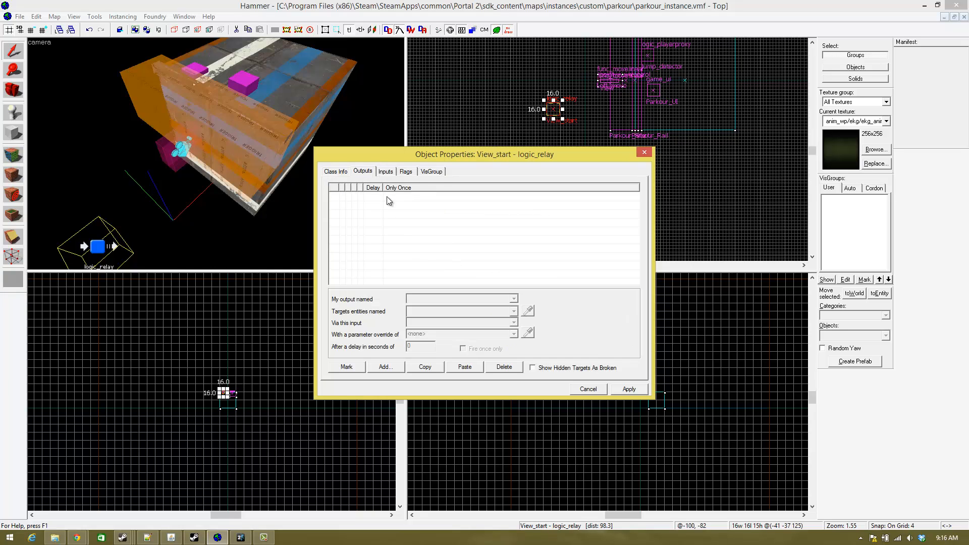
pyautogui.click(386, 366)
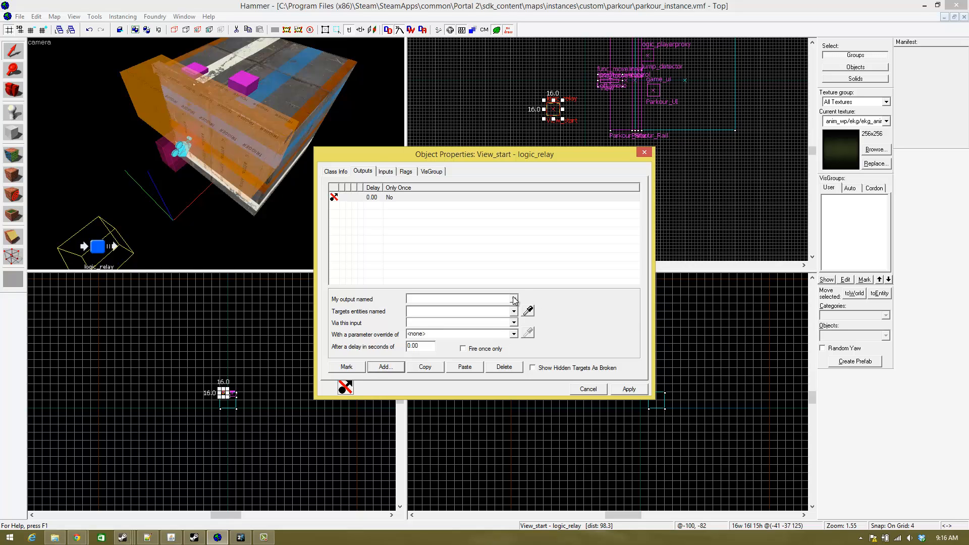
pyautogui.click(513, 299)
pyautogui.click(456, 316)
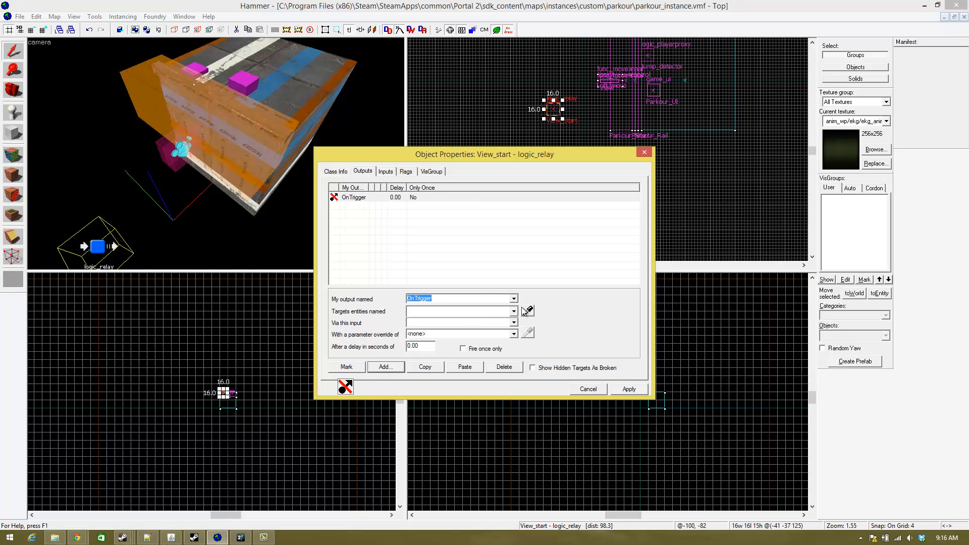
pyautogui.click(527, 311)
pyautogui.scroll(10, 216, 153)
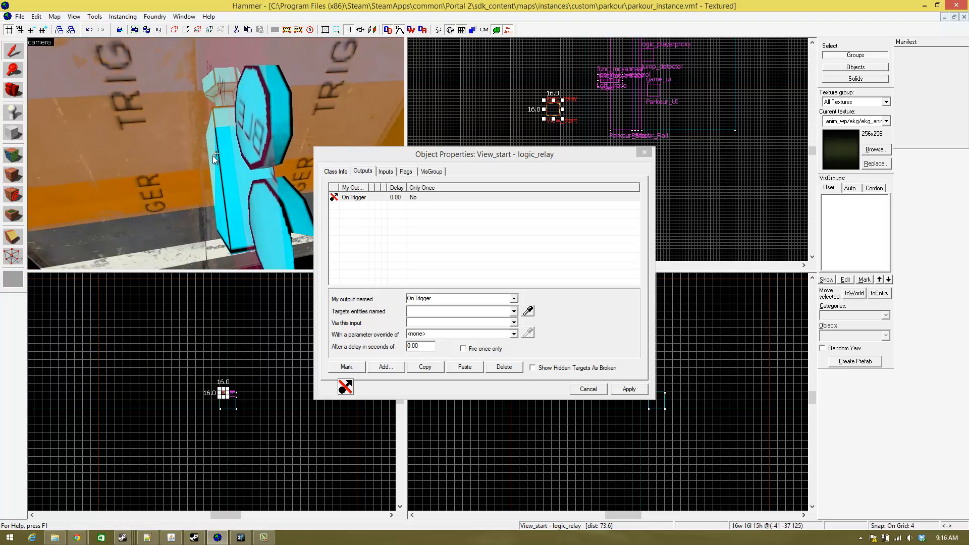
pyautogui.press('d')
pyautogui.click(530, 311)
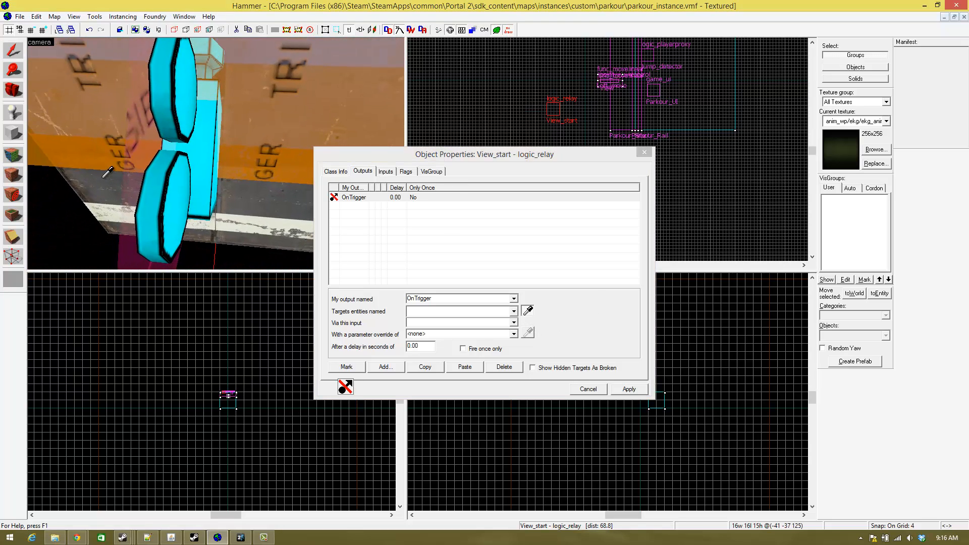
pyautogui.click(188, 161)
# - Set the output's input to Enable, apply it and close the relay's properties
pyautogui.click(497, 323)
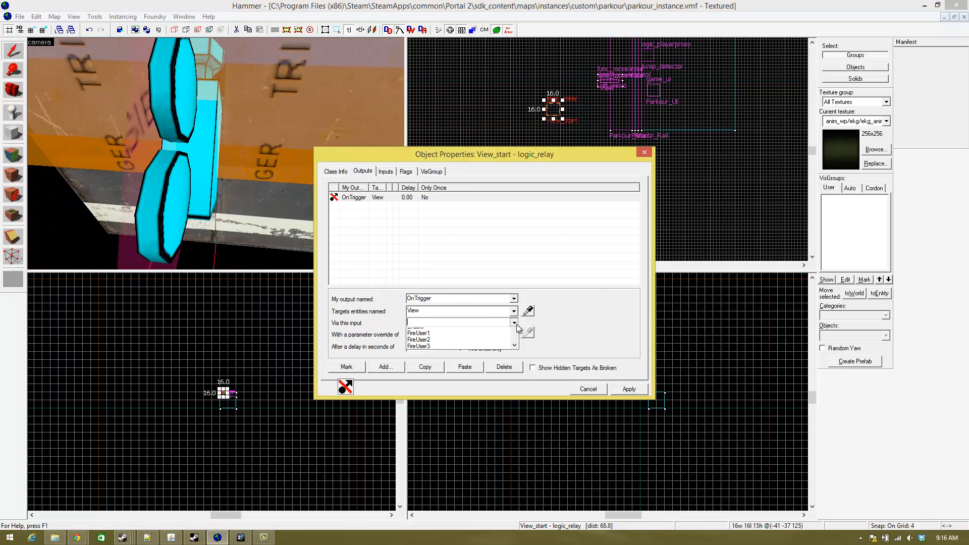
pyautogui.click(514, 323)
pyautogui.scroll(-1, 454, 350)
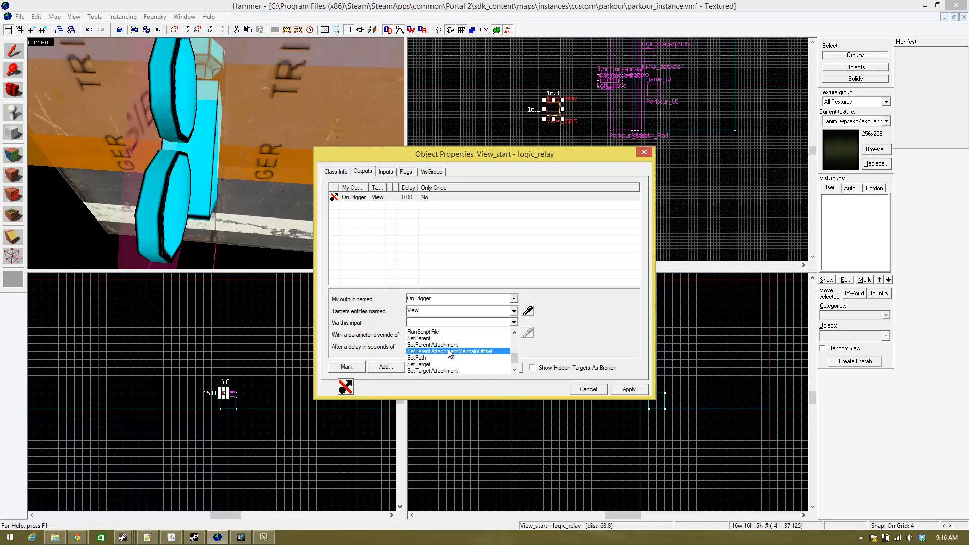
pyautogui.scroll(4, 444, 350)
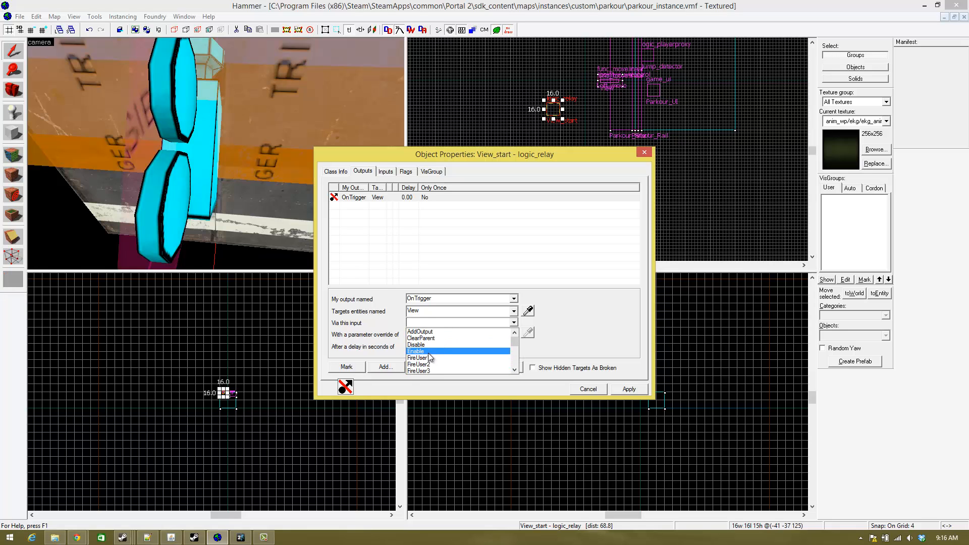
pyautogui.click(428, 352)
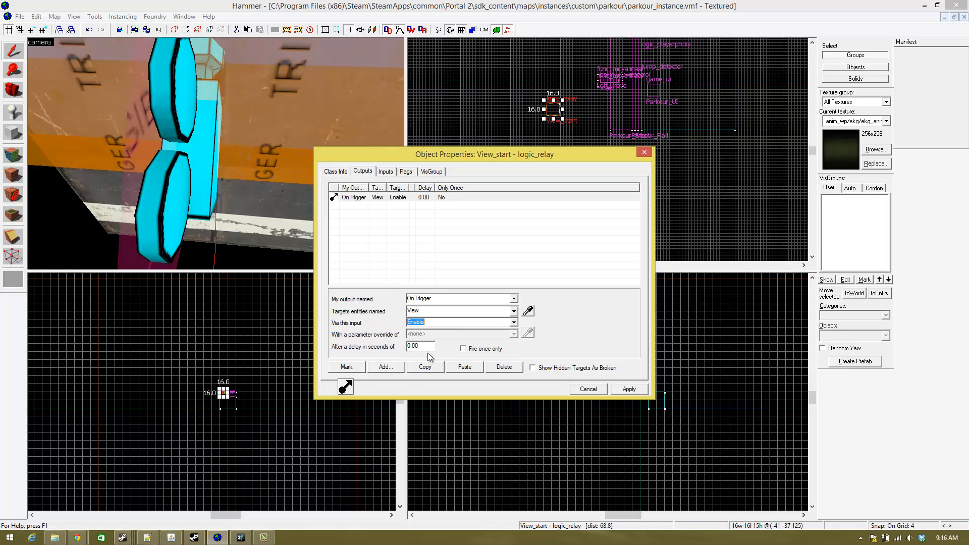
pyautogui.click(628, 390)
pyautogui.click(644, 152)
# - Move the View_start relay next to the View camera and Parkour_Start trigger, to about 36 20 in the top view
pyautogui.press('z')
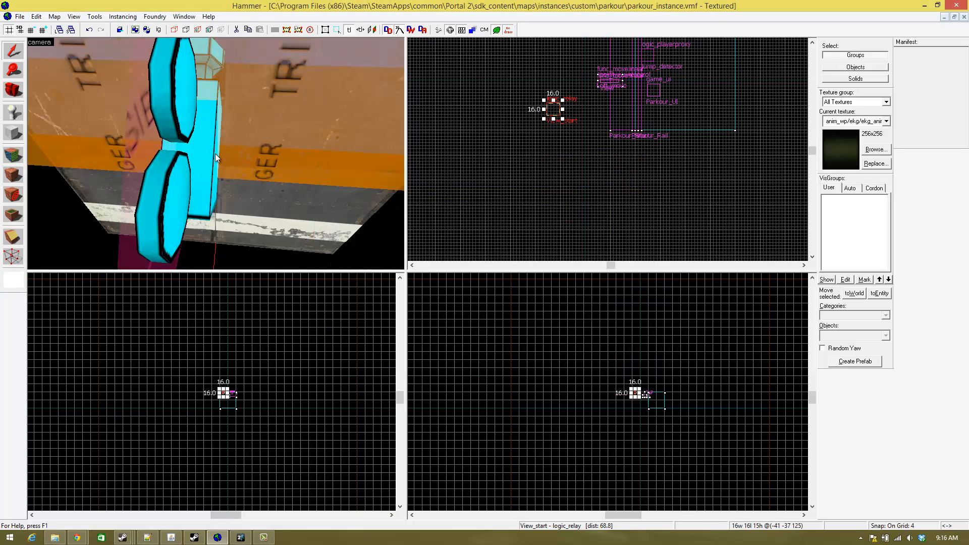
pyautogui.press('s')
pyautogui.press('d')
pyautogui.press('a')
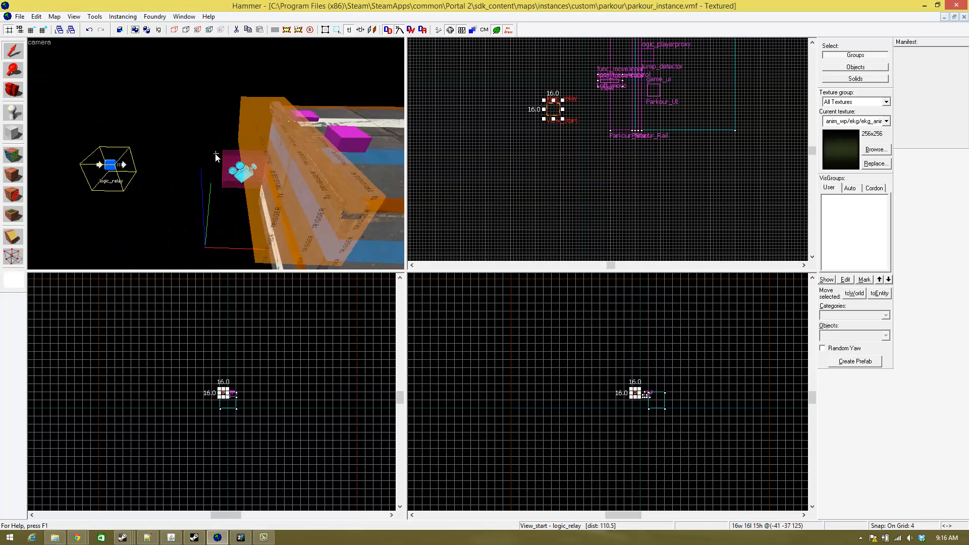
pyautogui.press('s')
pyautogui.press('w')
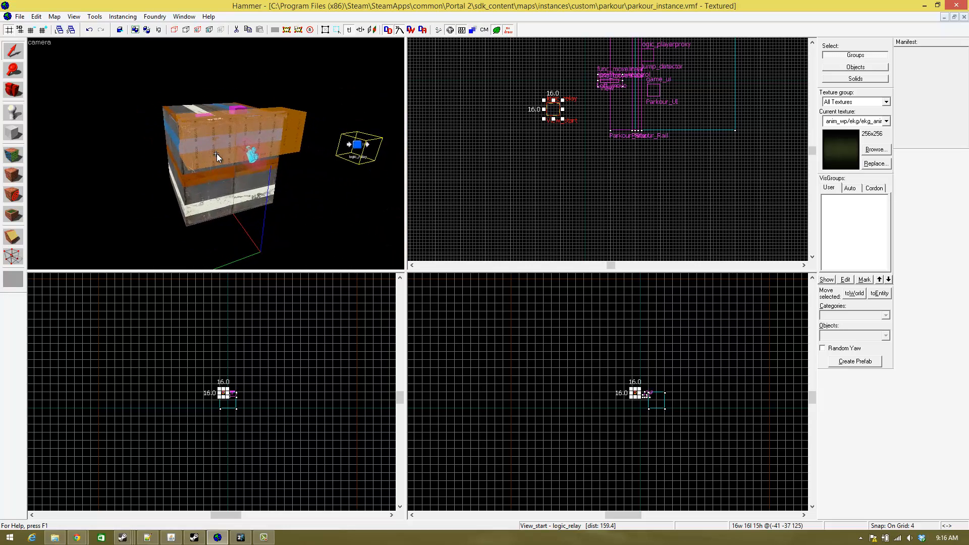
pyautogui.press('z')
pyautogui.scroll(-2, 568, 199)
pyautogui.scroll(3, 581, 129)
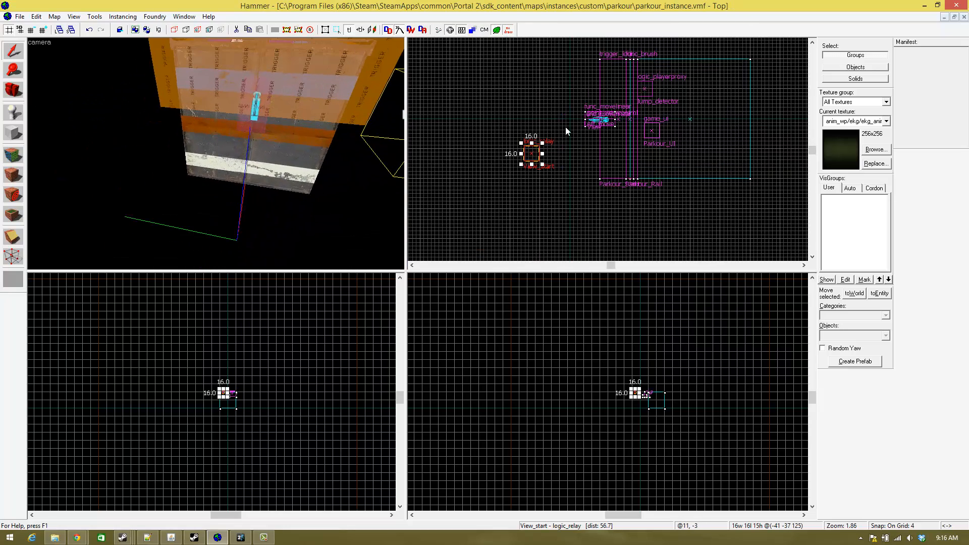
pyautogui.moveTo(531, 153); pyautogui.dragTo(608, 103)
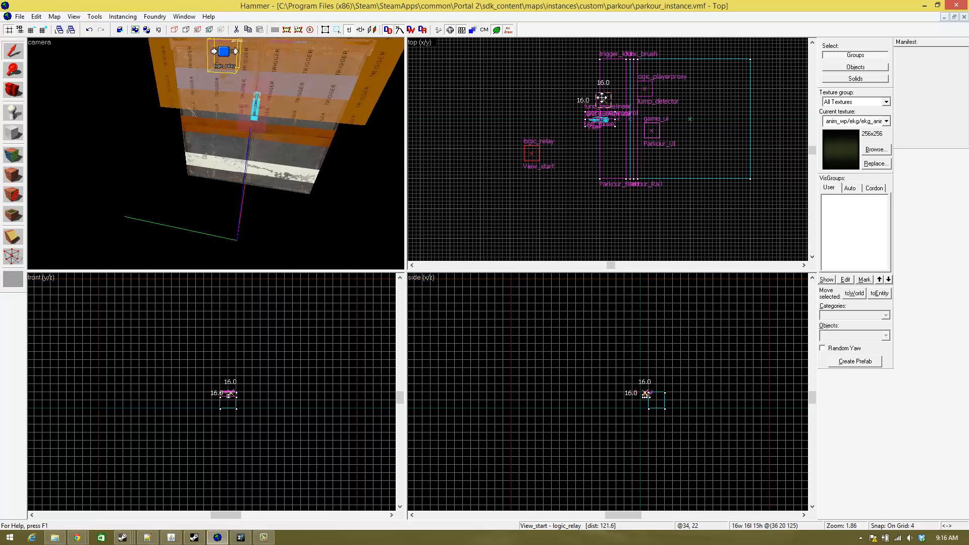
# - Reopen object properties and switch them to the View_start relay at the Parkour_Start trigger
pyautogui.hotkey('ctrl', 'shift', 'e')
pyautogui.press('w')
pyautogui.press('s')
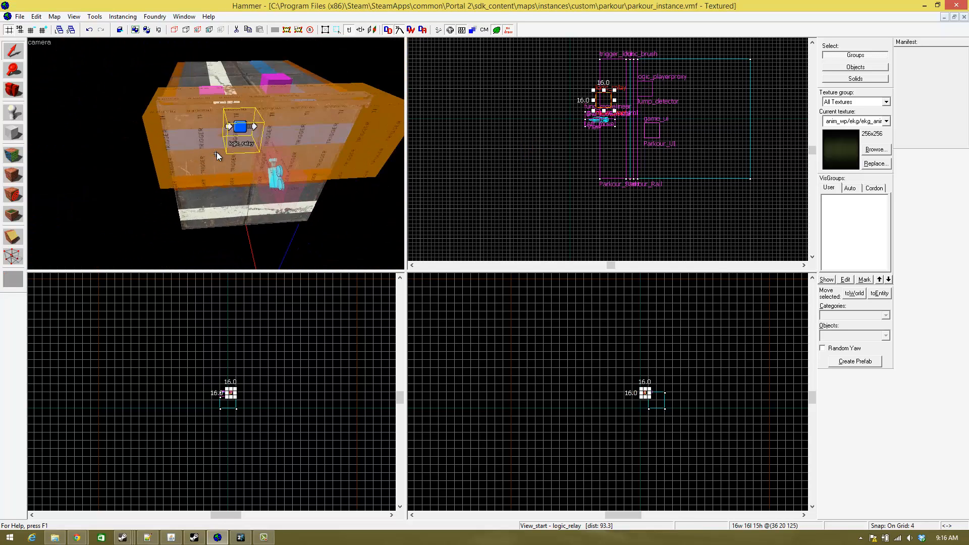
pyautogui.press('z')
pyautogui.doubleClick(222, 143)
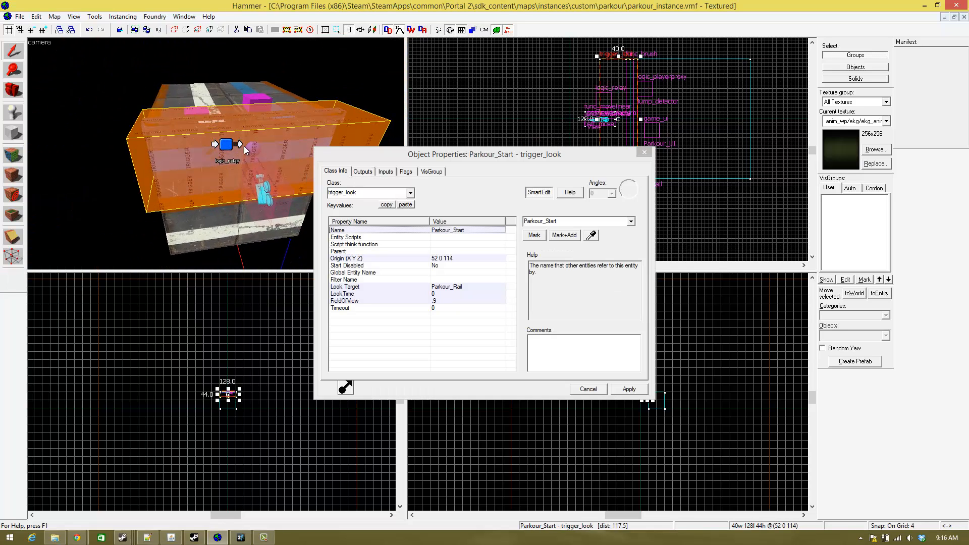
pyautogui.press('z')
pyautogui.press('w')
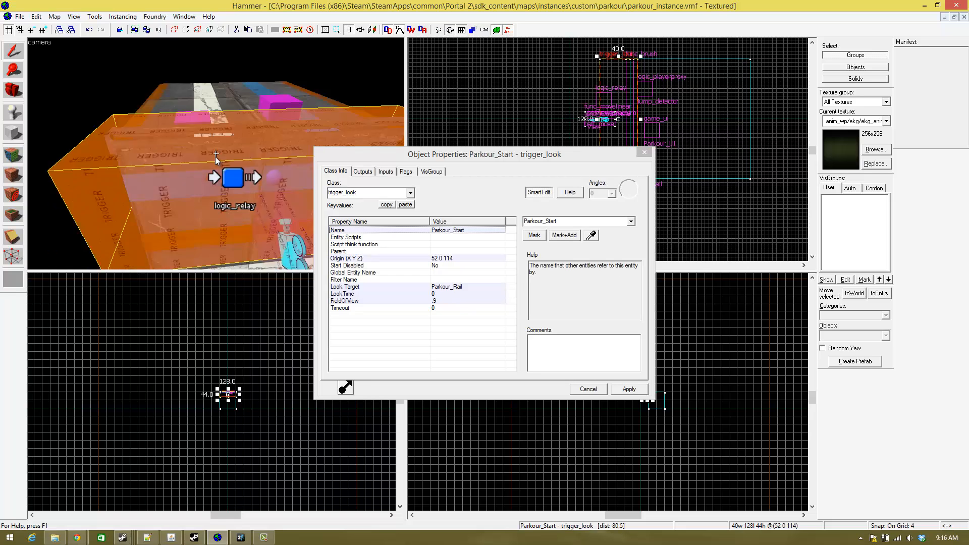
pyautogui.press('s')
pyautogui.press('z')
pyautogui.press('z')
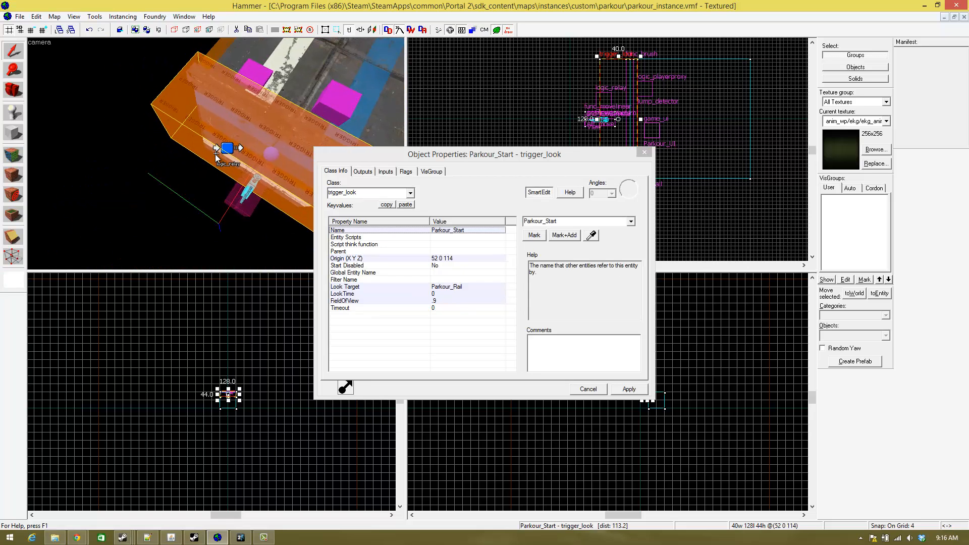
pyautogui.press('w')
# - Add a second OnTrigger output to the View_start relay
pyautogui.press('z')
pyautogui.click(216, 162)
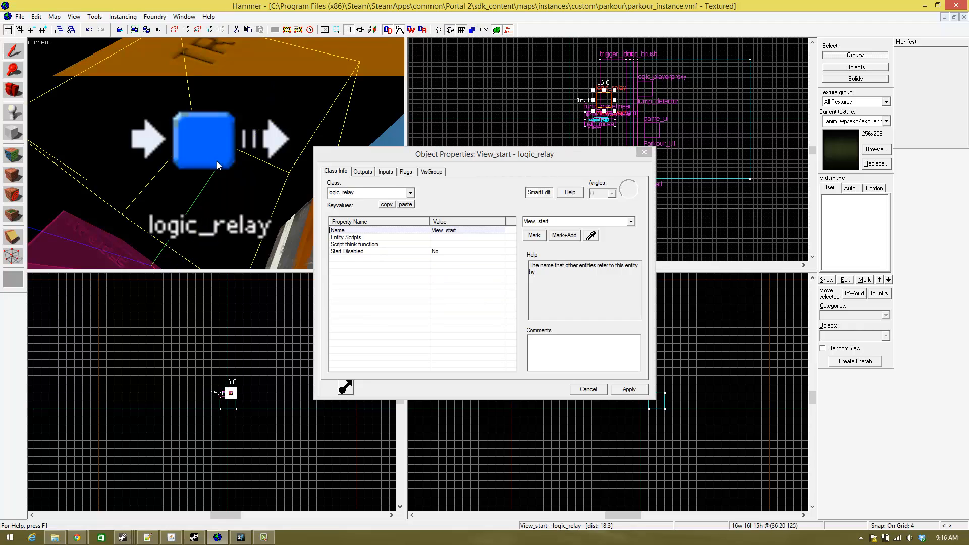
pyautogui.press('z')
pyautogui.press('s')
pyautogui.press('z')
pyautogui.click(362, 172)
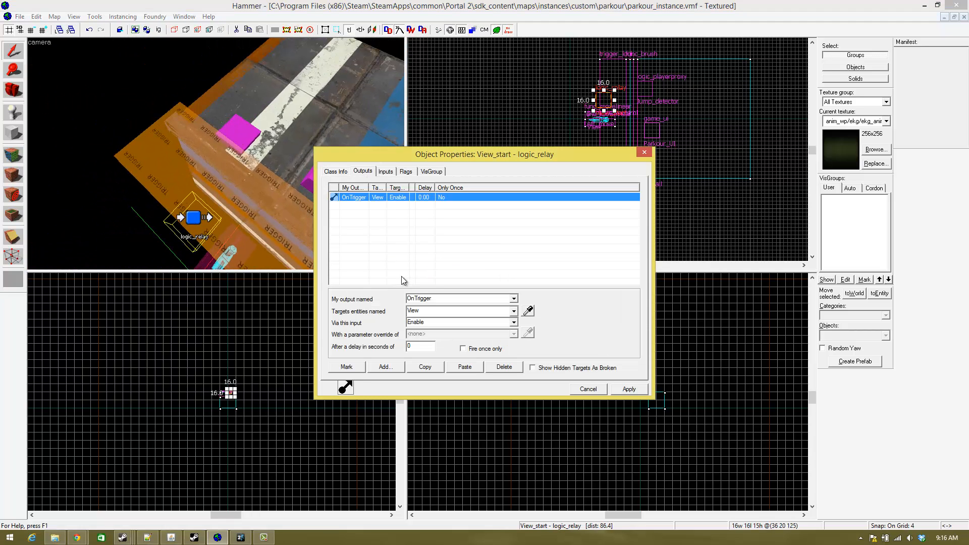
pyautogui.click(398, 367)
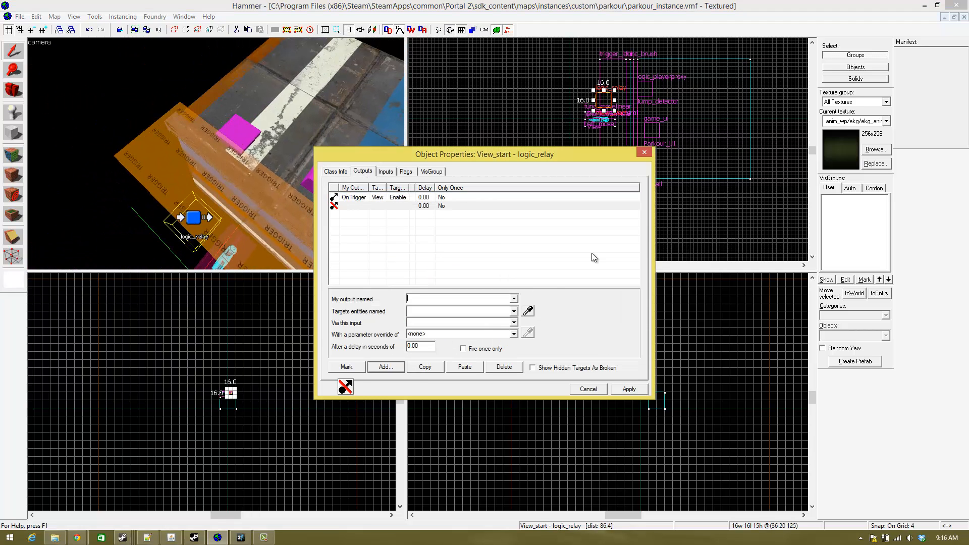
pyautogui.click(513, 298)
pyautogui.click(498, 314)
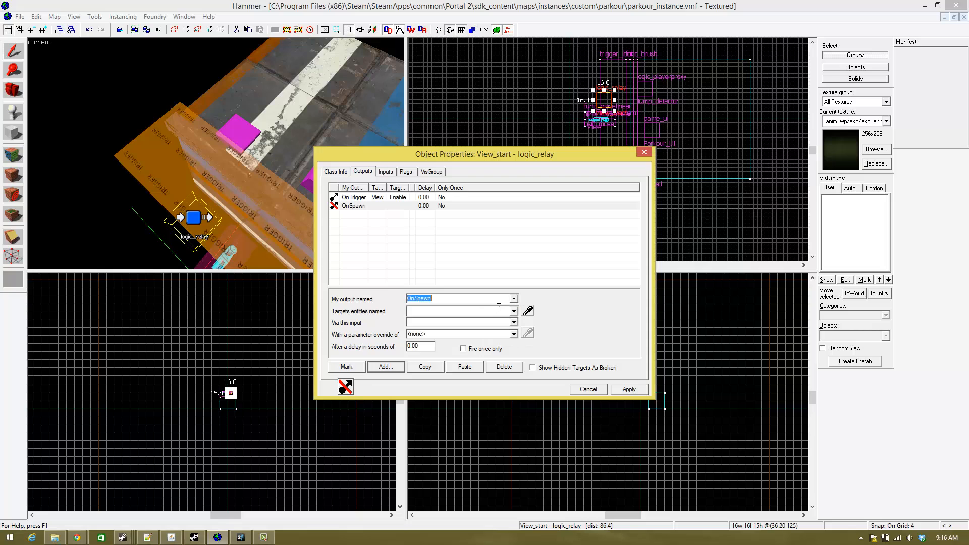
# - Pick the Jump_detector entity in the 3D view as the second output's target
pyautogui.click(528, 310)
pyautogui.click(311, 184)
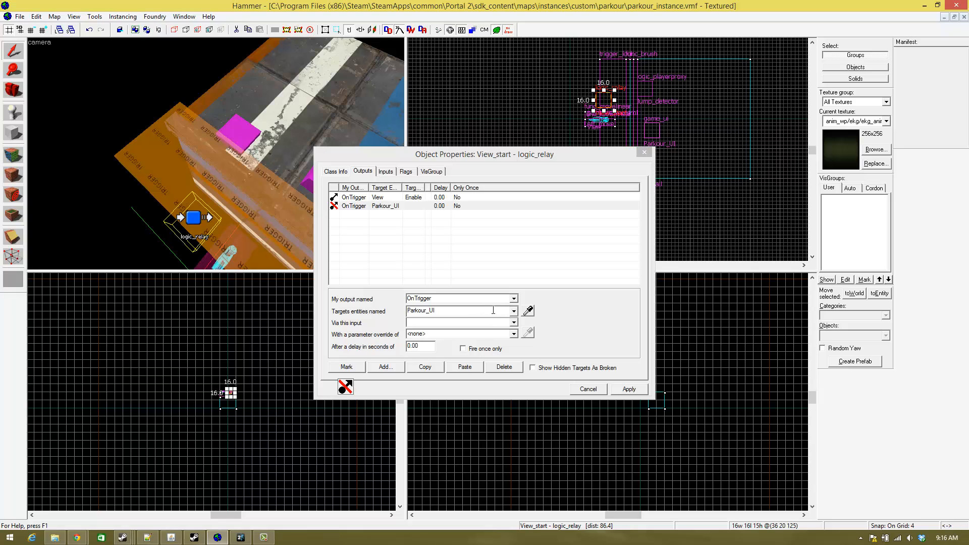
pyautogui.press('z')
pyautogui.press('z')
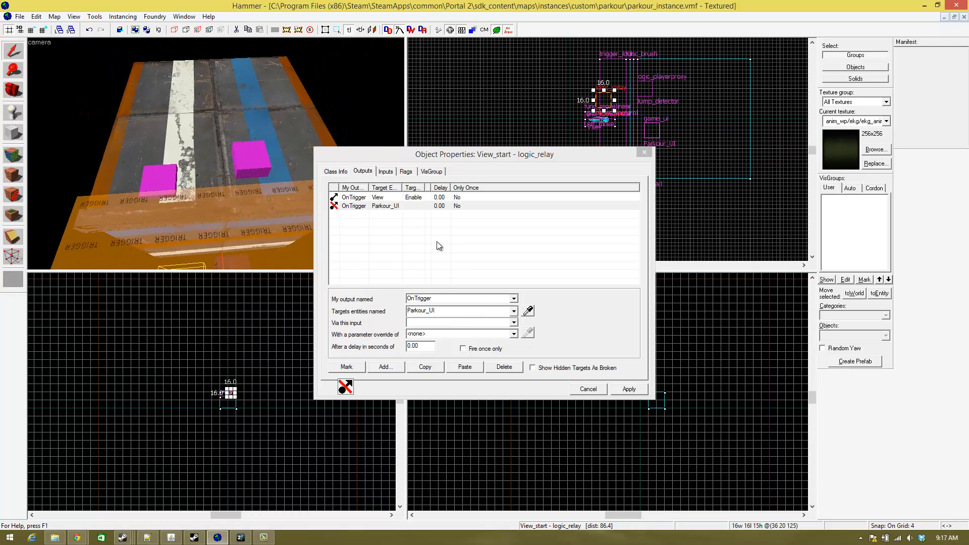
pyautogui.click(528, 310)
pyautogui.click(156, 174)
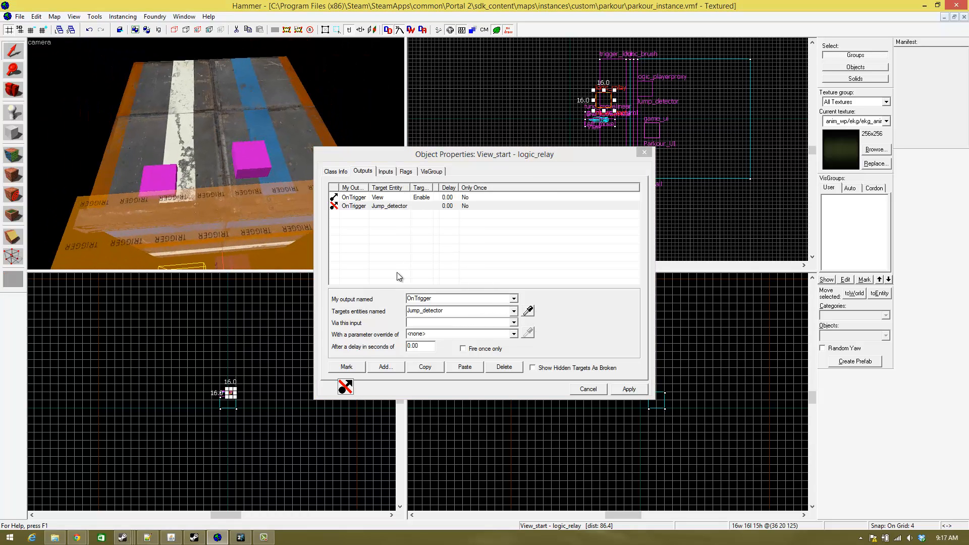
# - Look through the available inputs for the View_start relay's Jump_detector output, and close the object properties
pyautogui.click(514, 323)
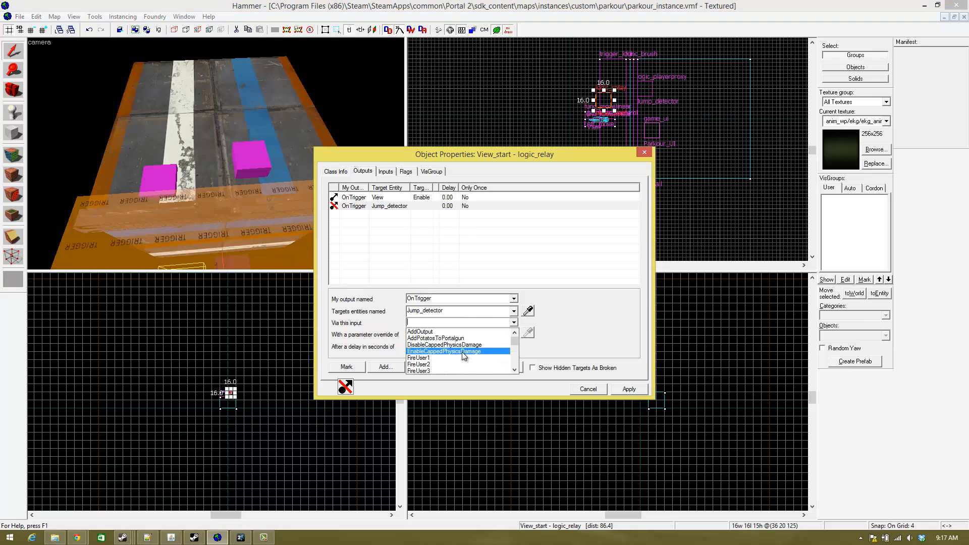
pyautogui.scroll(-4, 464, 357)
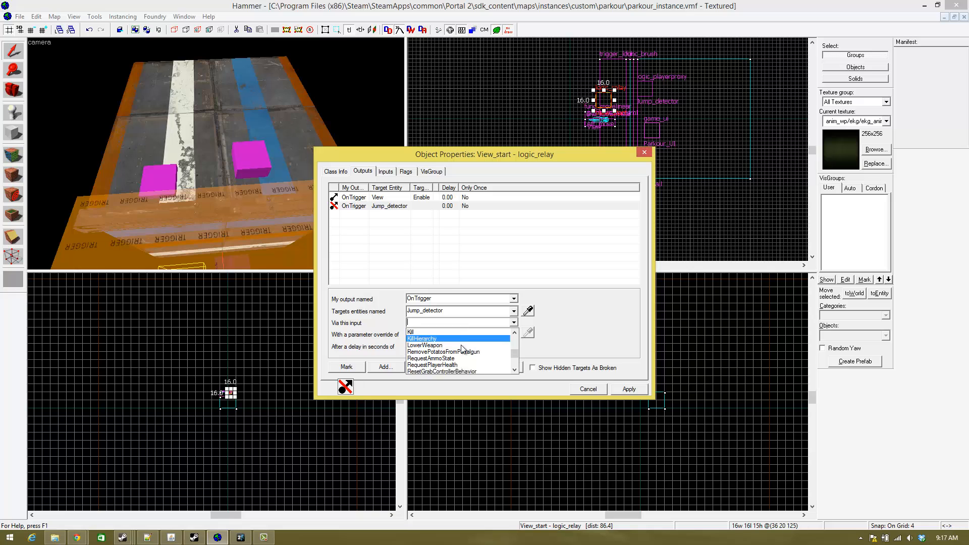
pyautogui.scroll(-5, 463, 348)
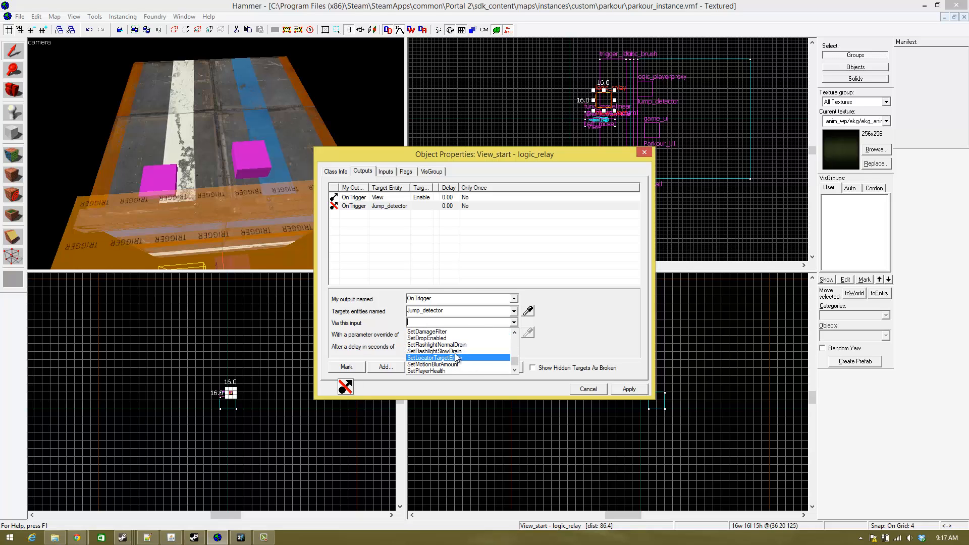
pyautogui.scroll(6, 456, 353)
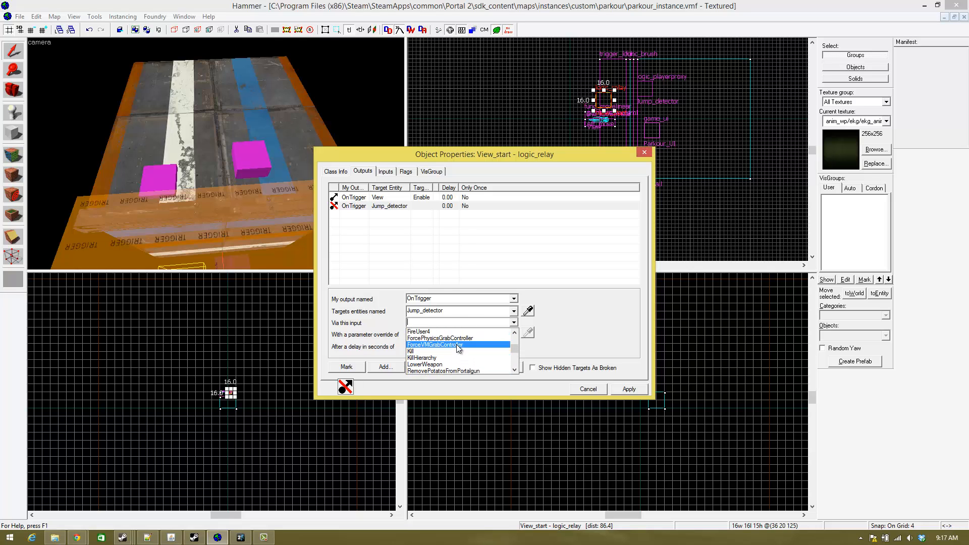
pyautogui.scroll(6, 456, 344)
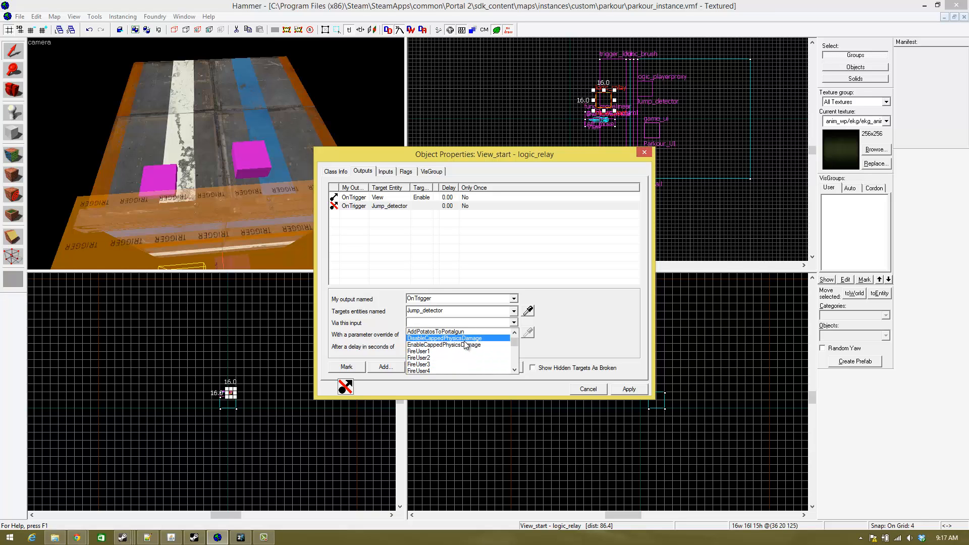
pyautogui.scroll(-5, 463, 346)
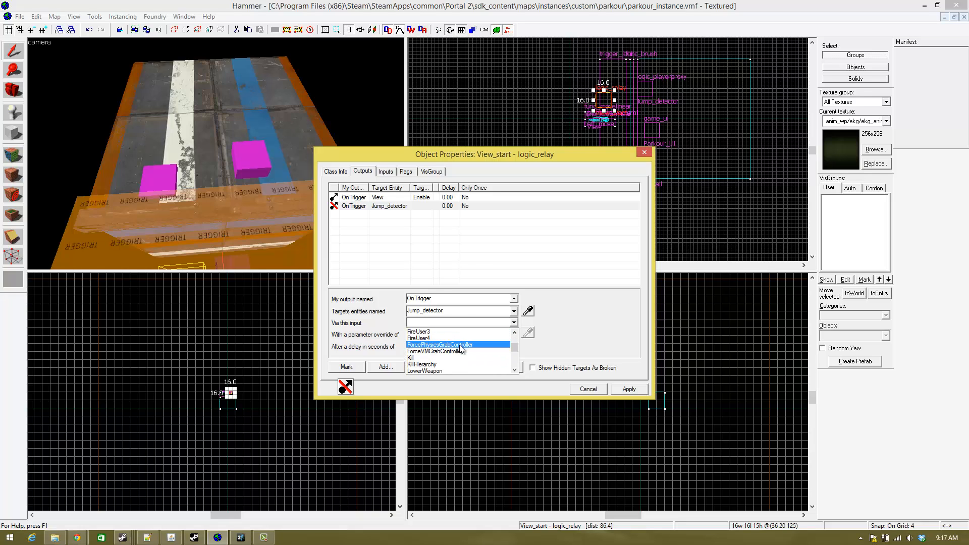
pyautogui.scroll(-5, 460, 347)
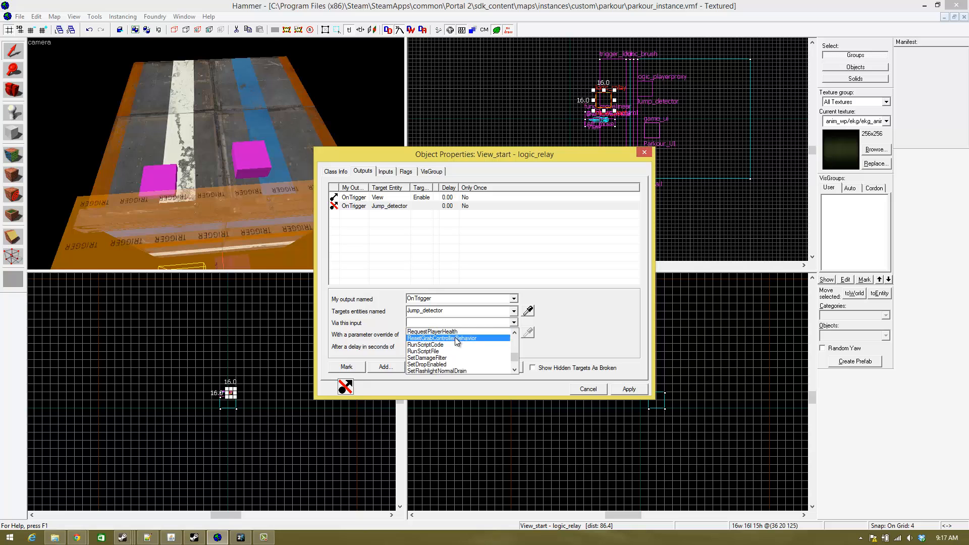
pyautogui.scroll(-1, 456, 342)
pyautogui.scroll(-1, 456, 342)
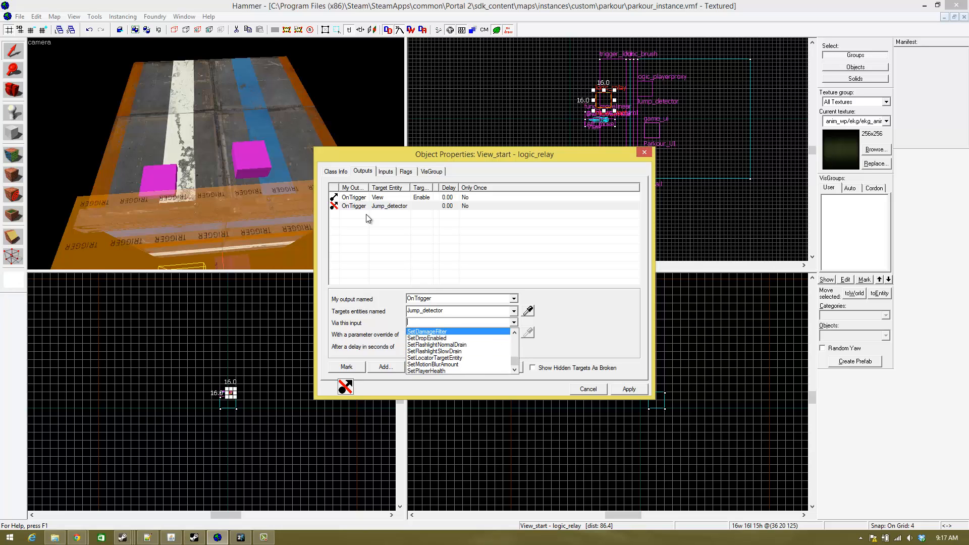
pyautogui.click(645, 152)
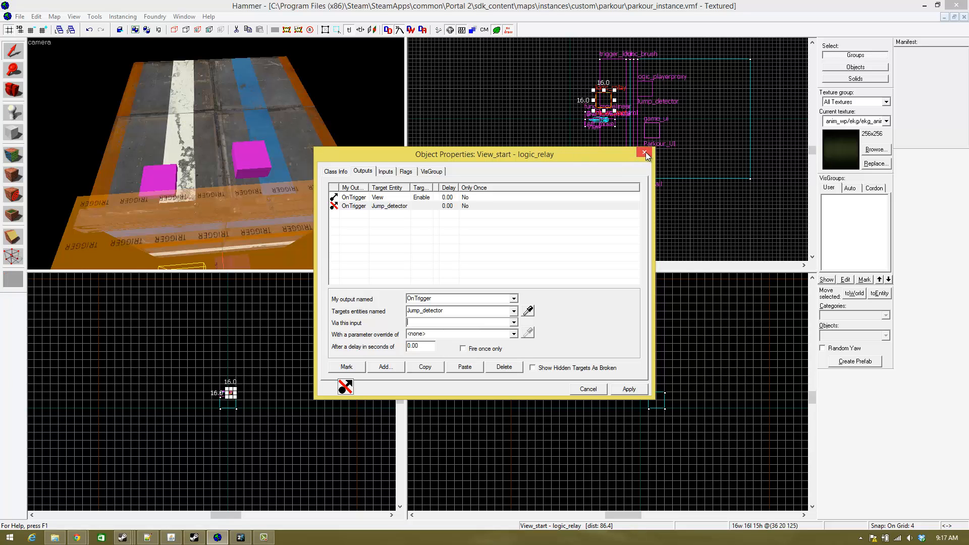
pyautogui.click(646, 153)
# - Place a new point entity on the floor by the two magenta boxes, at about 88 13 in the top view
pyautogui.press('z')
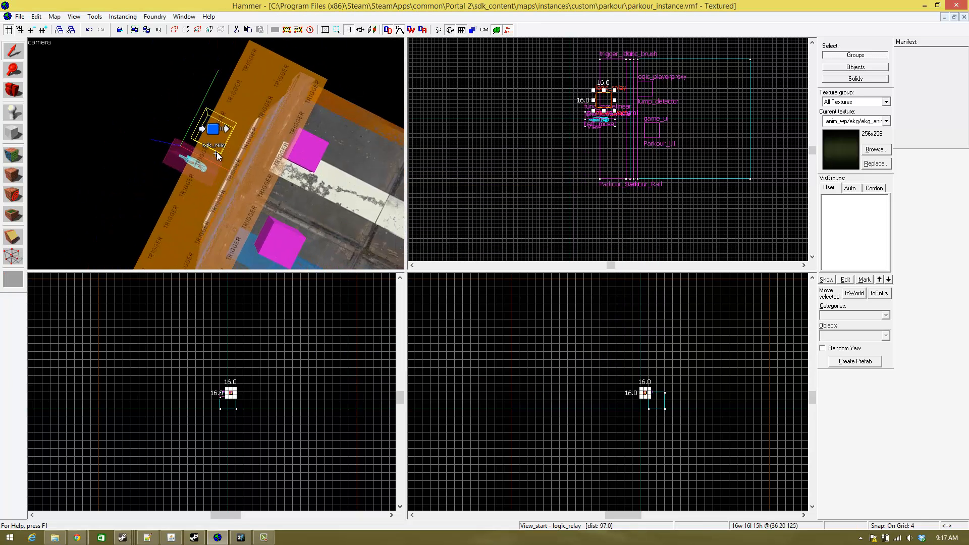
pyautogui.press('s')
pyautogui.press('w')
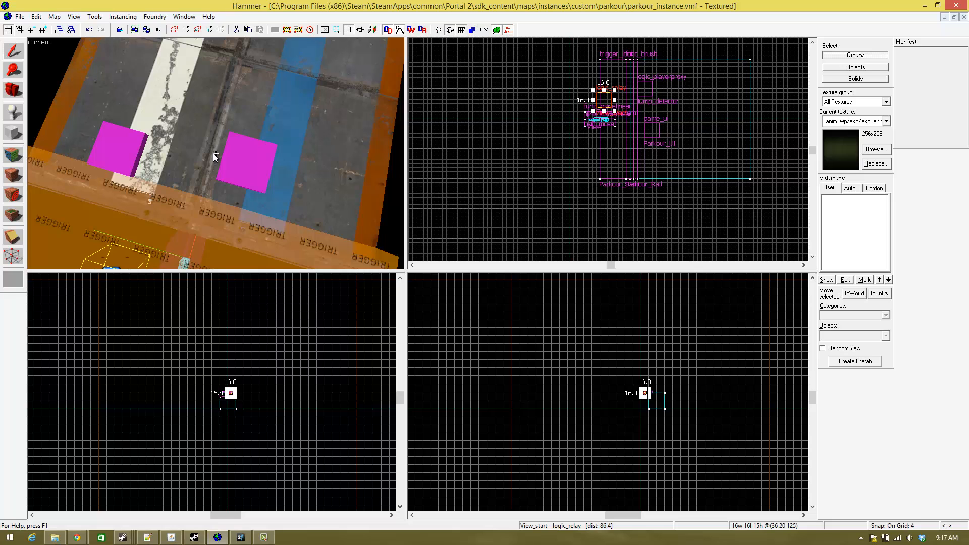
pyautogui.press('s')
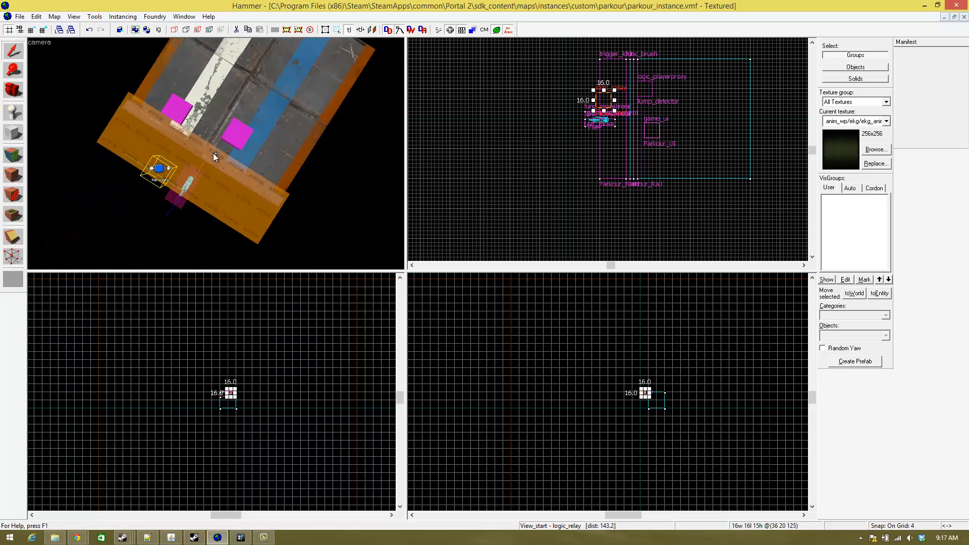
pyautogui.press('w')
pyautogui.press('z')
pyautogui.click(13, 112)
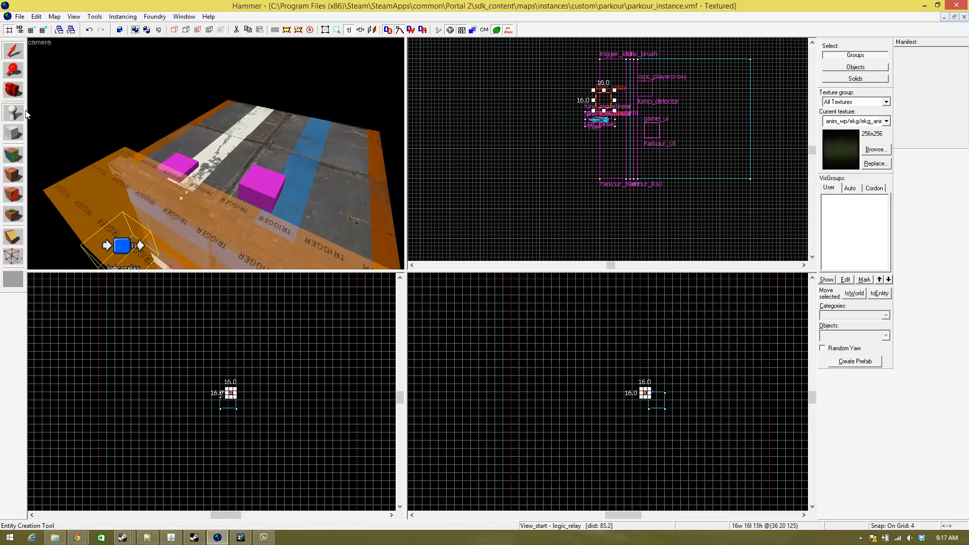
pyautogui.click(210, 184)
pyautogui.hotkey('shift', 's')
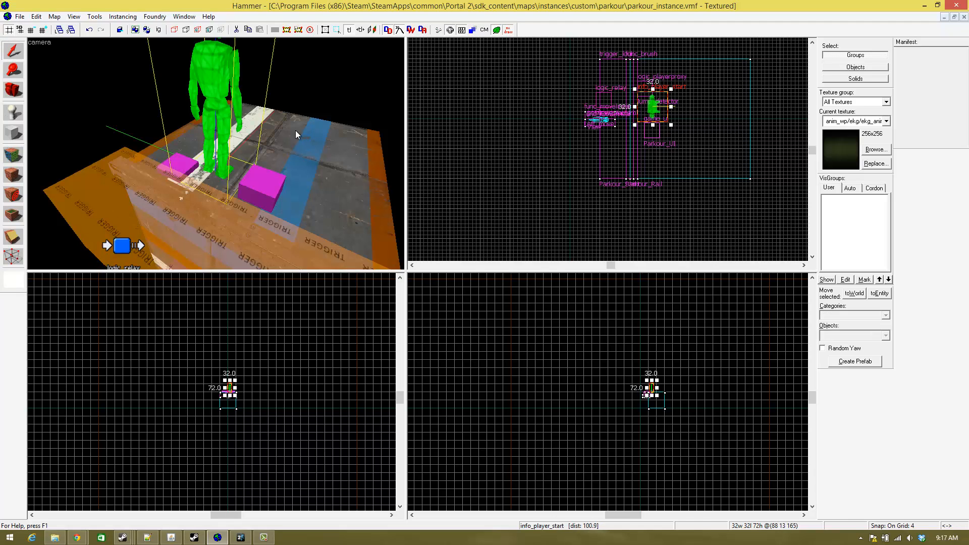
# - Change the new info_player_start entity's class to logic_coop_manager and apply it
pyautogui.hotkey('alt', 'Return')
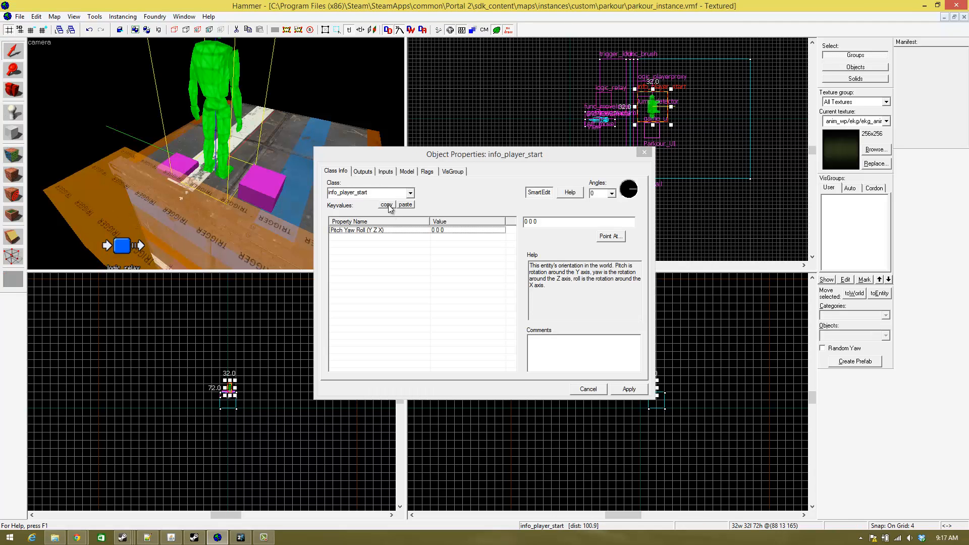
pyautogui.doubleClick(380, 192)
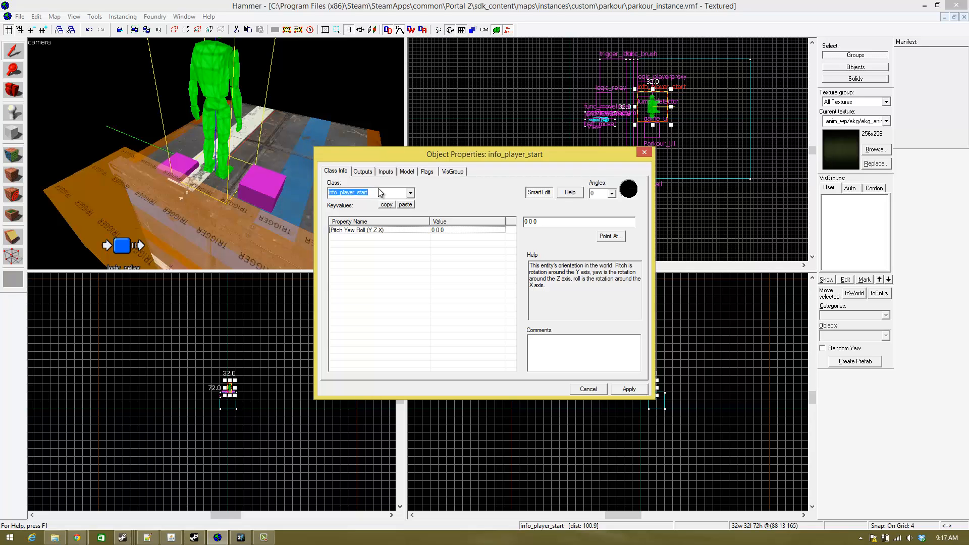
pyautogui.write('coop')
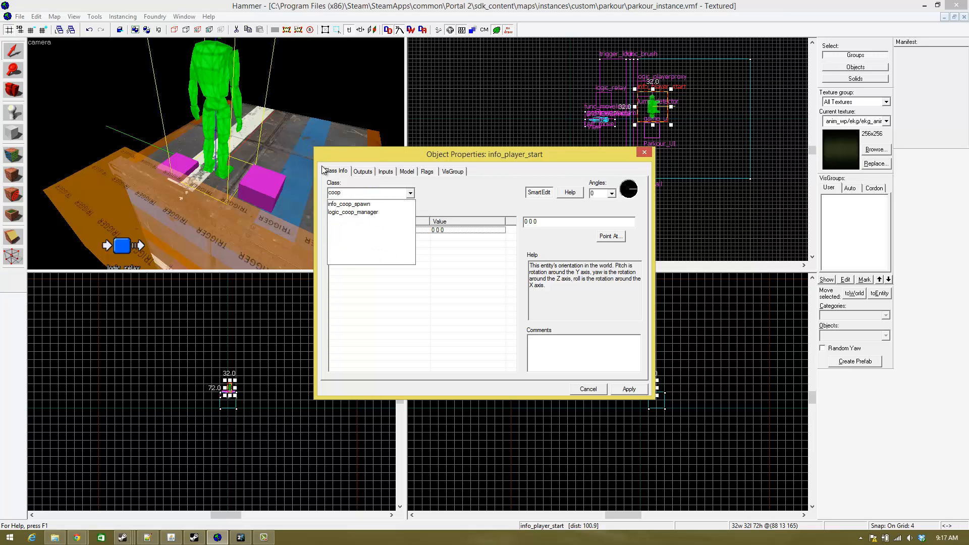
pyautogui.click(382, 213)
pyautogui.click(644, 389)
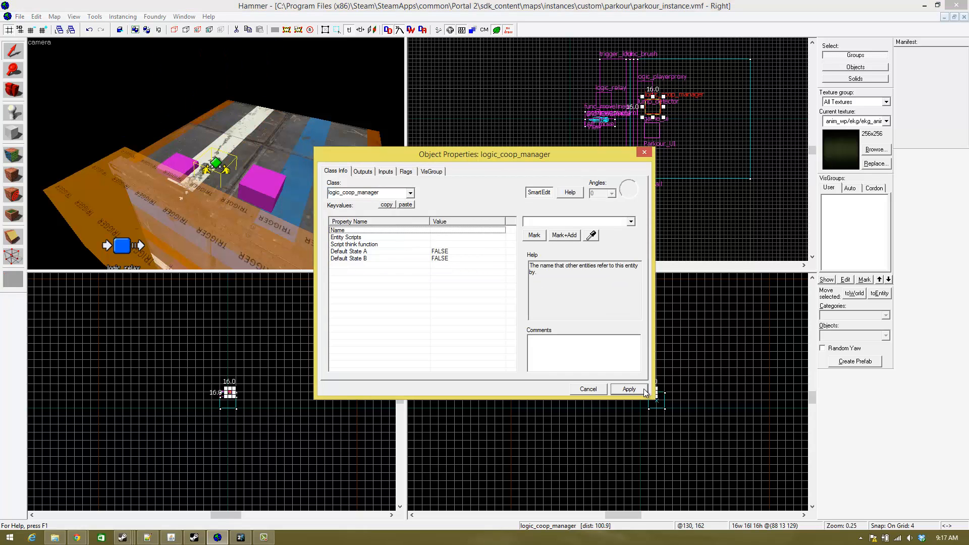
# - Name the logic_coop_manager Jump_detector_coop and close its properties
pyautogui.click(605, 221)
pyautogui.click(606, 220)
pyautogui.write('Jump_')
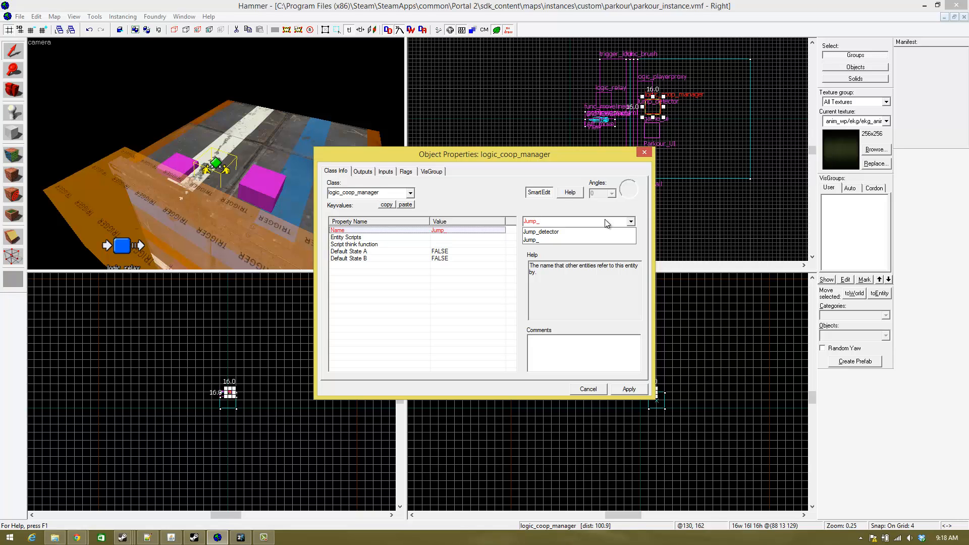
pyautogui.write('detector_coop')
pyautogui.press('Return')
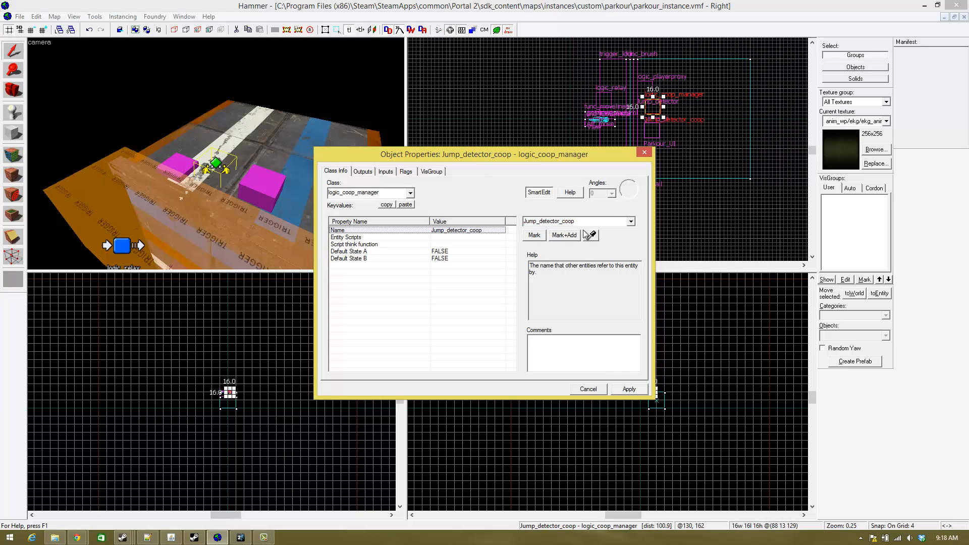
pyautogui.click(648, 156)
# - Retarget Jump_detector's OnJump output to Jump_detector_coop with the input SetStateATrue
pyautogui.press('z')
pyautogui.press('s')
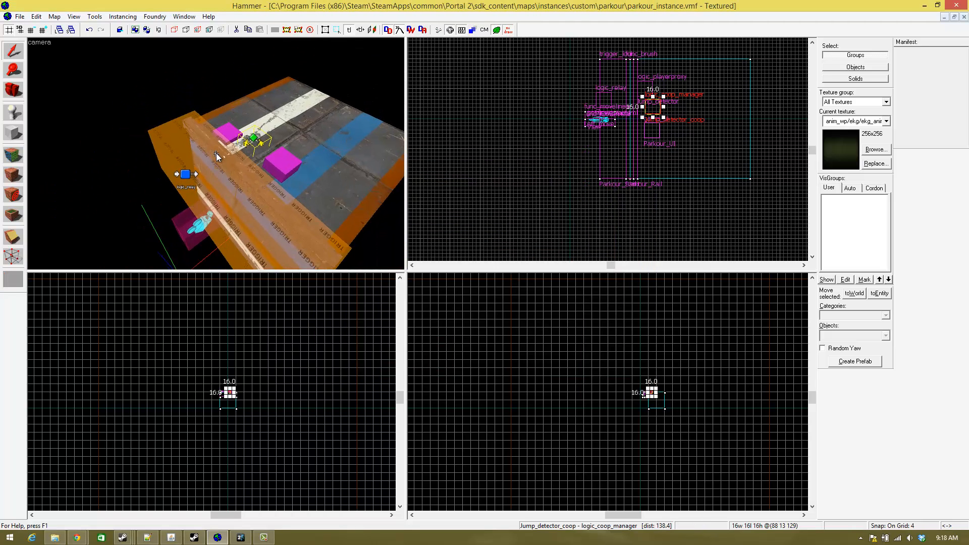
pyautogui.press('w')
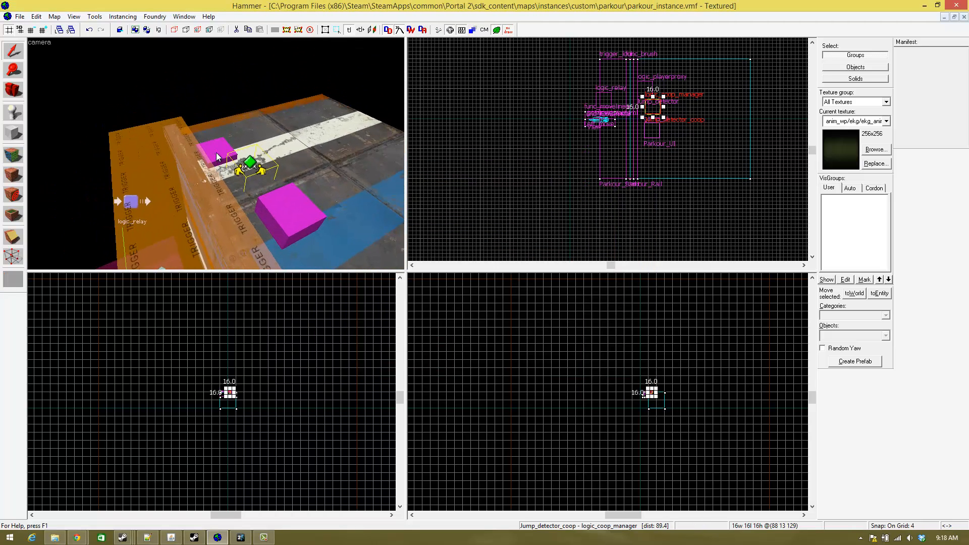
pyautogui.doubleClick(217, 154)
pyautogui.click(362, 171)
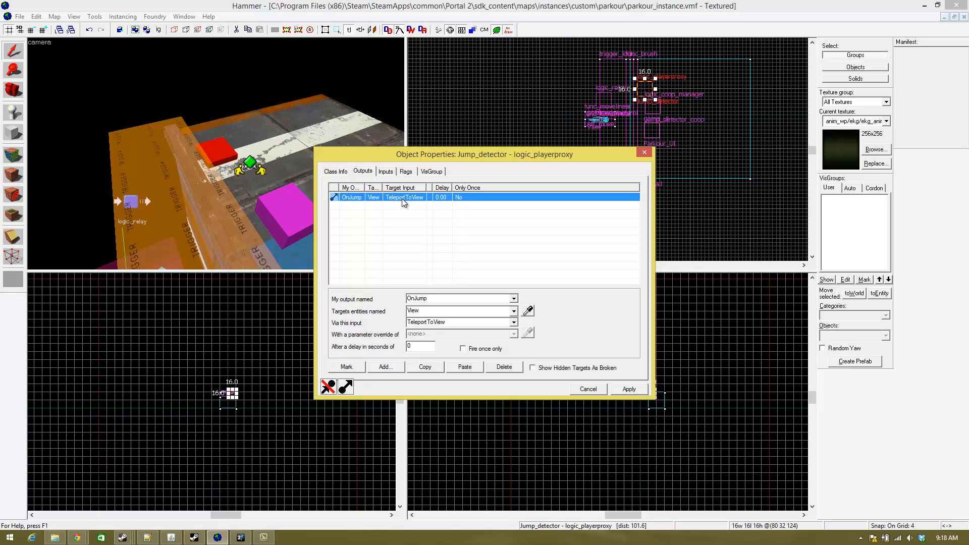
pyautogui.click(527, 311)
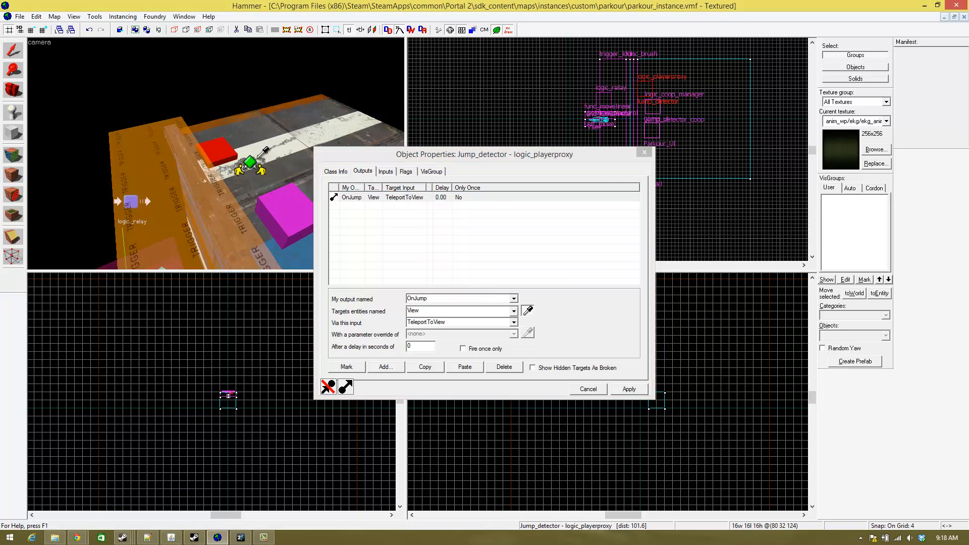
pyautogui.click(256, 160)
pyautogui.click(514, 323)
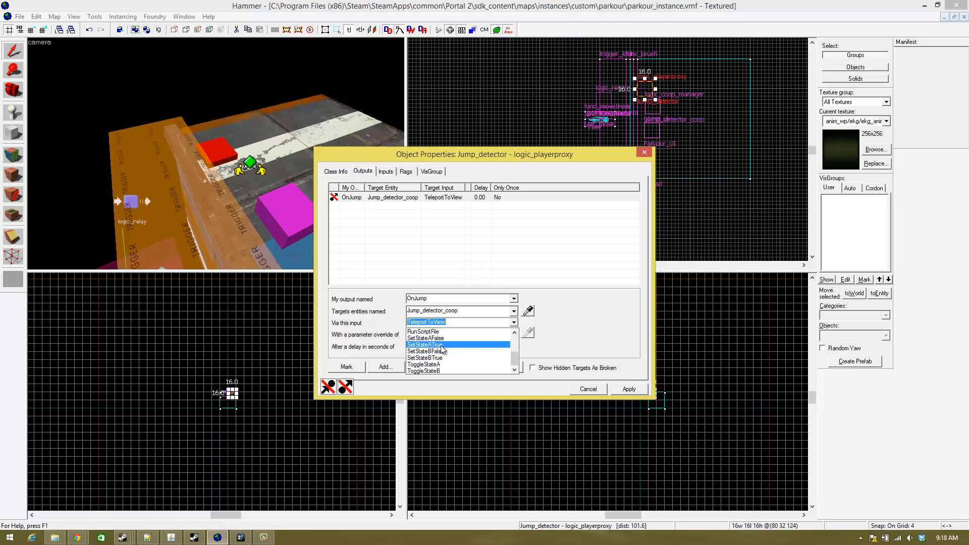
pyautogui.click(442, 345)
# - Duplicate the OnJump output and set the copy to SetStateAFalse with a delay of 0.1 seconds
pyautogui.click(425, 367)
pyautogui.click(465, 367)
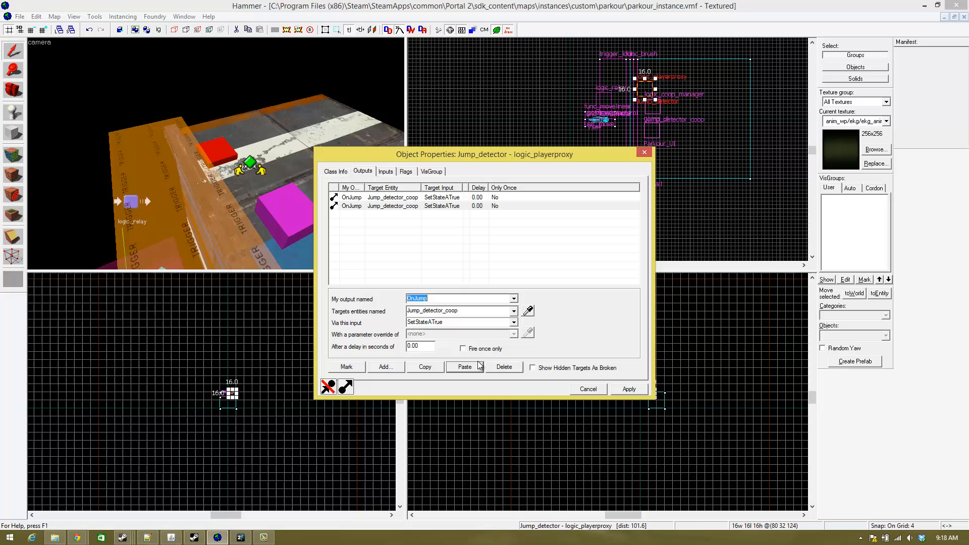
pyautogui.click(513, 322)
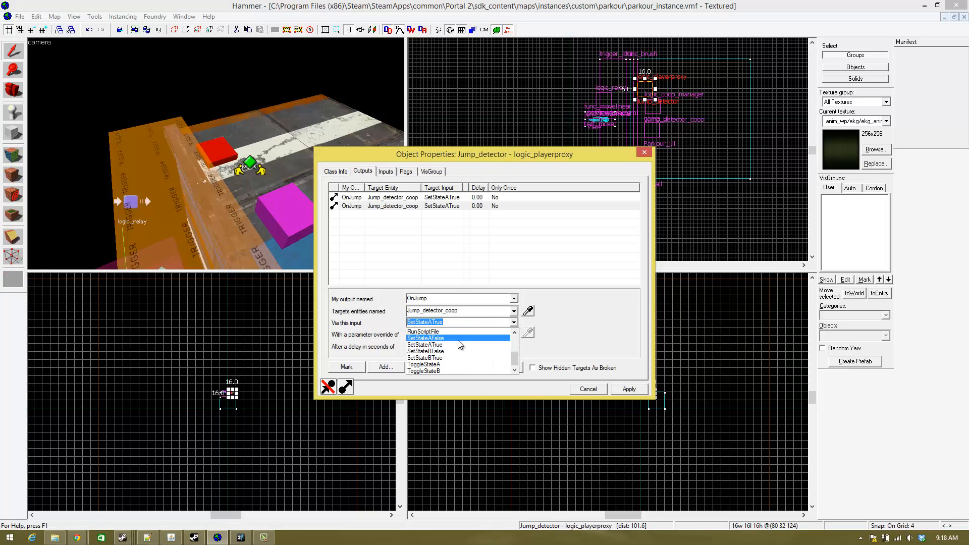
pyautogui.click(423, 338)
pyautogui.click(421, 345)
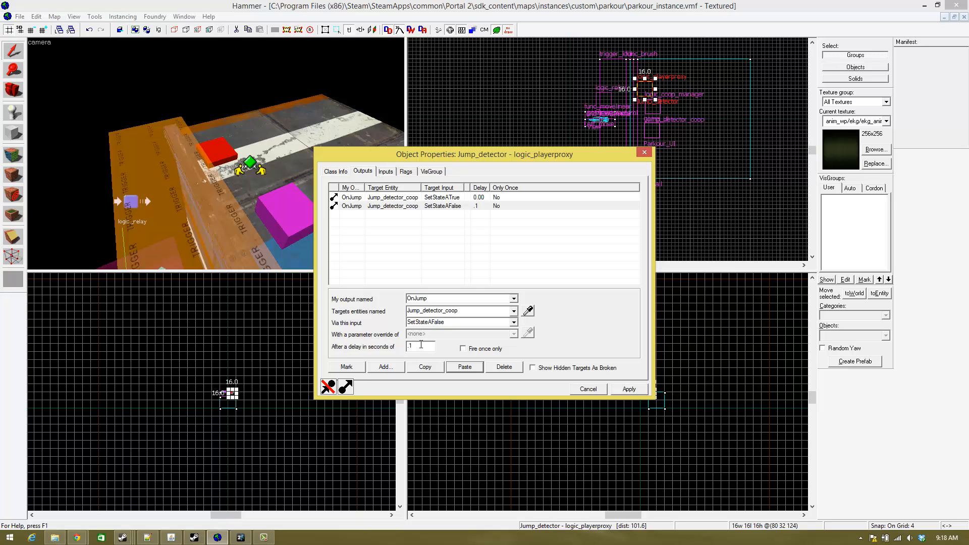
pyautogui.press('Return')
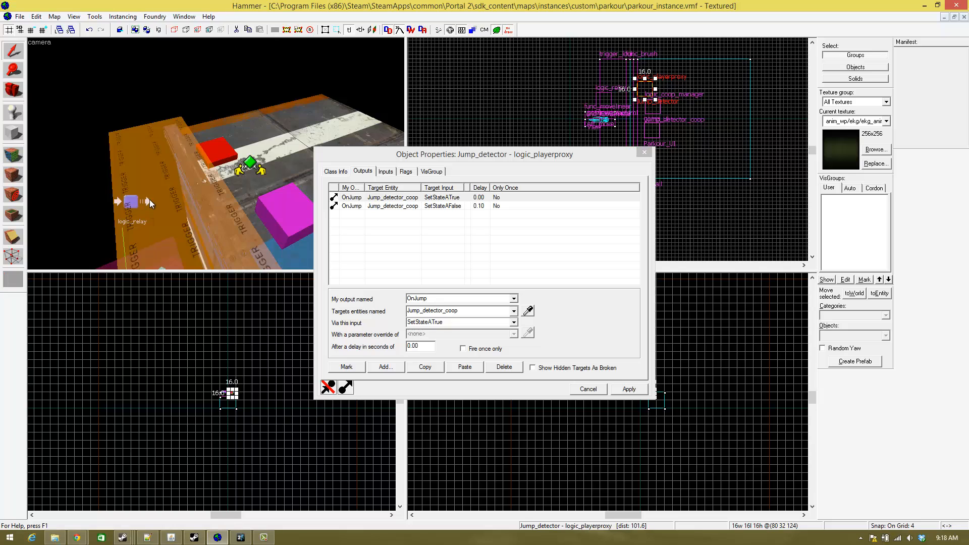
# - Retarget the Parkour_Start trigger's OnTrigger output to Jump_detector_coop with the input SetStateBTrue
pyautogui.press('z')
pyautogui.press('z')
pyautogui.click(192, 177)
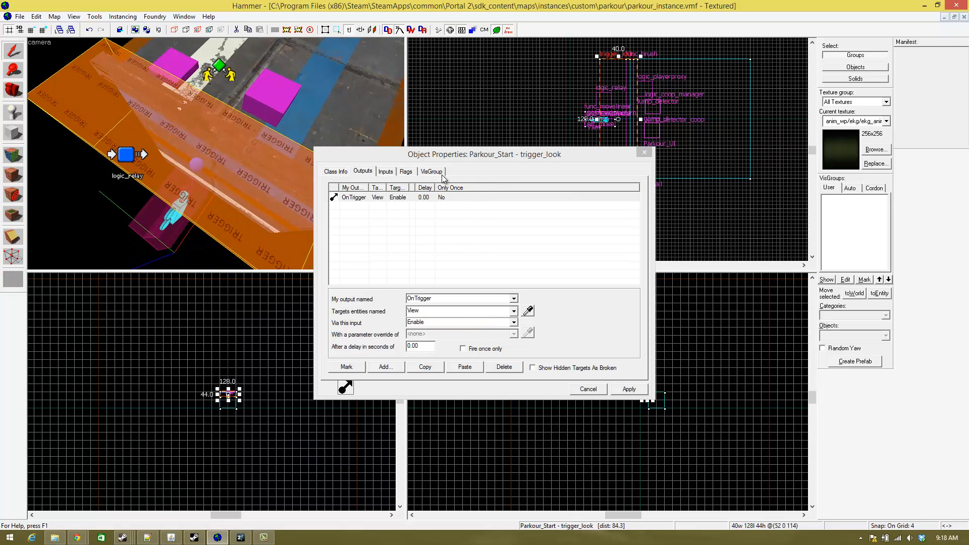
pyautogui.click(528, 310)
pyautogui.click(220, 68)
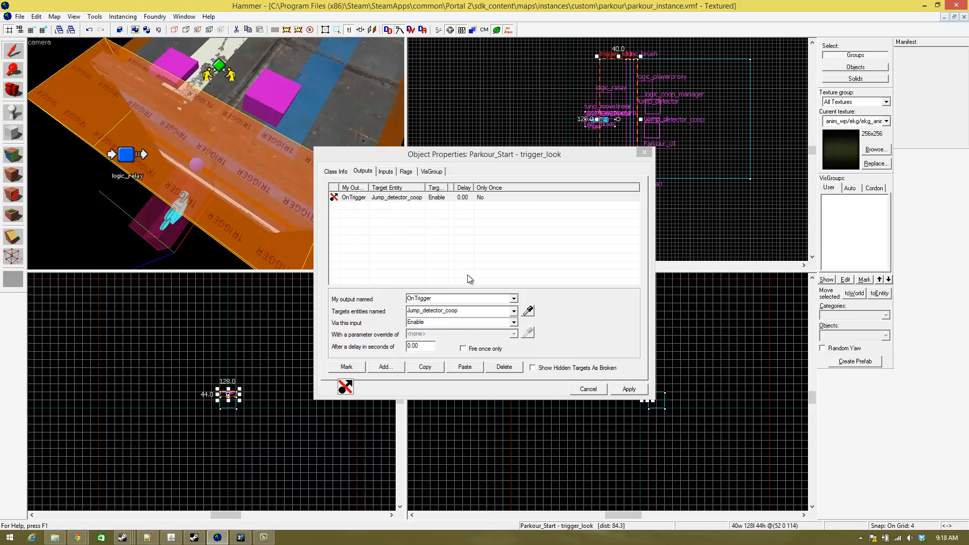
pyautogui.click(456, 322)
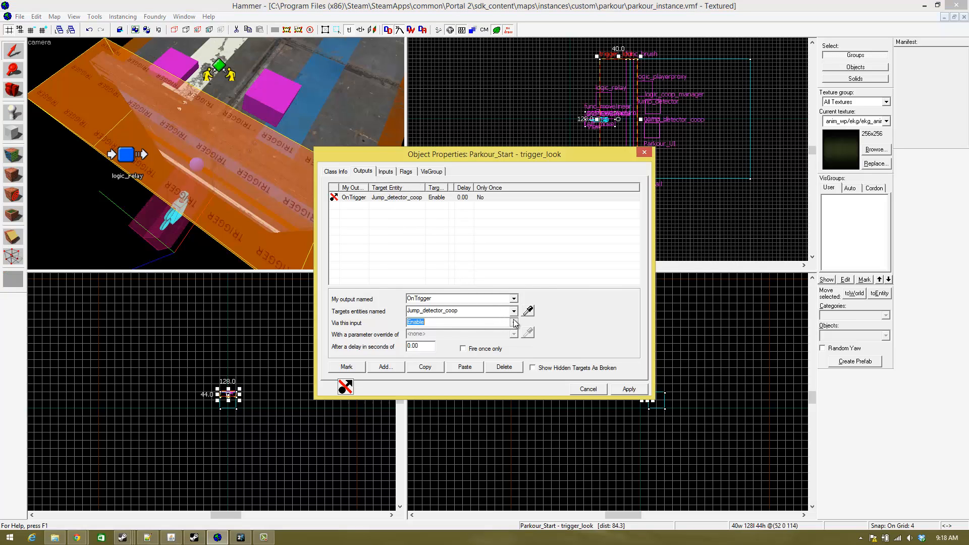
pyautogui.scroll(-2, 450, 343)
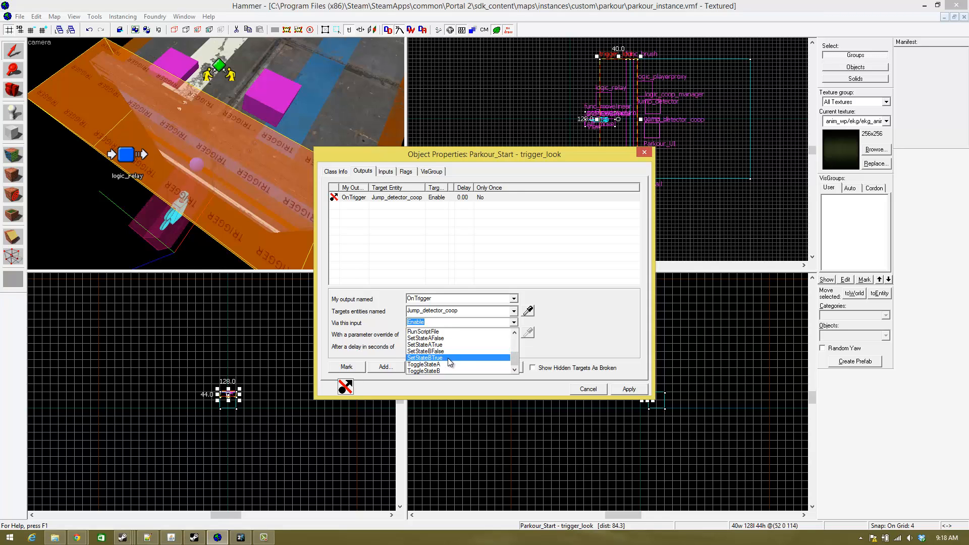
pyautogui.click(448, 358)
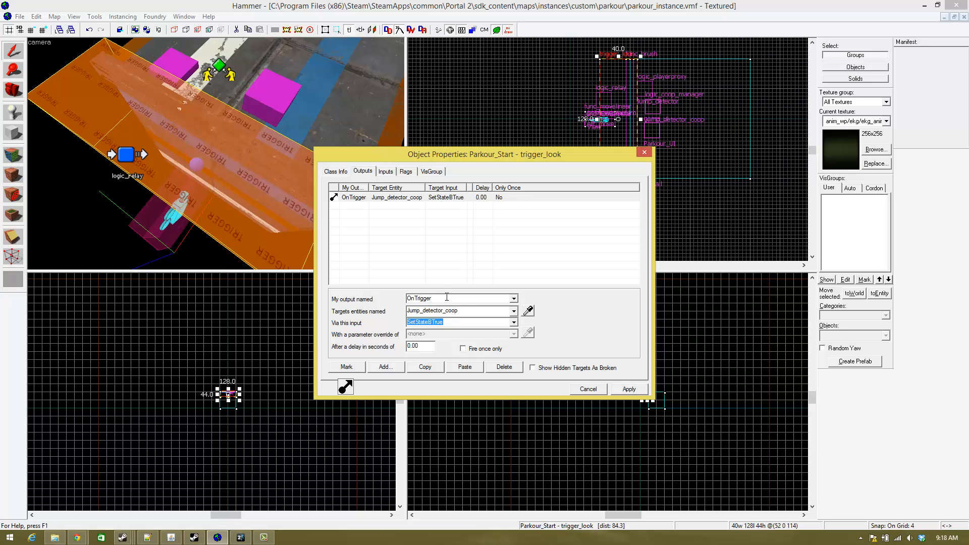
pyautogui.click(275, 120)
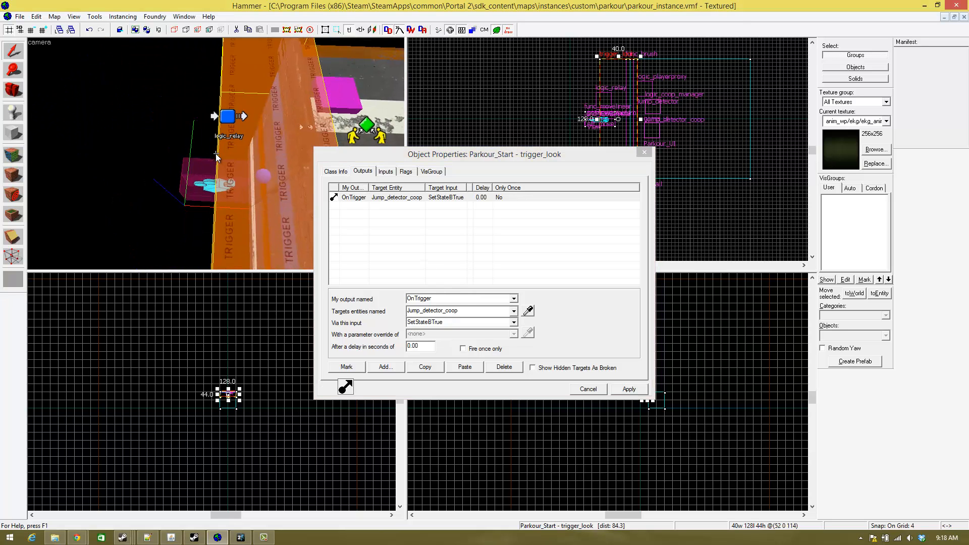
# - Open Jump_detector's outputs and duplicate its OnJump output that sends SetStateAFalse to Jump_detector_coop
pyautogui.press('d')
pyautogui.press('a')
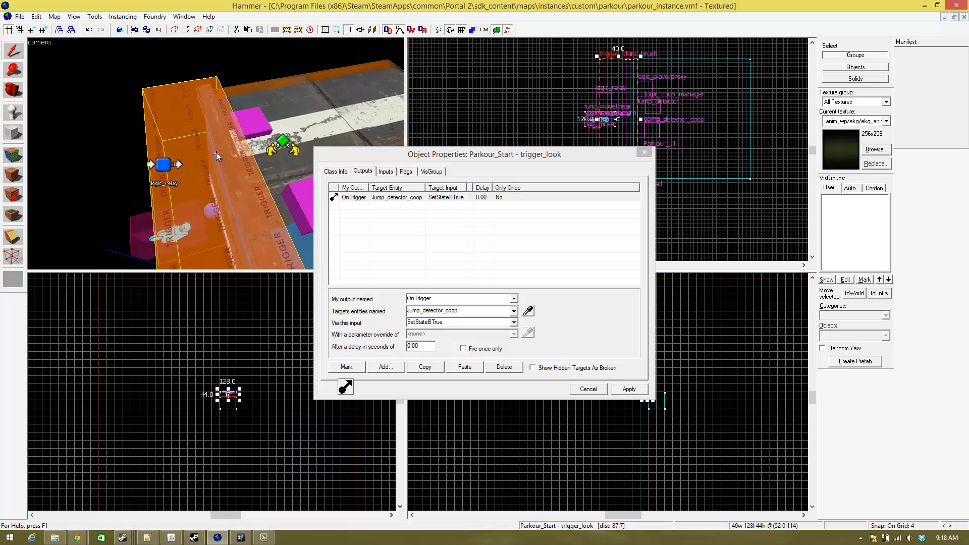
pyautogui.press('d')
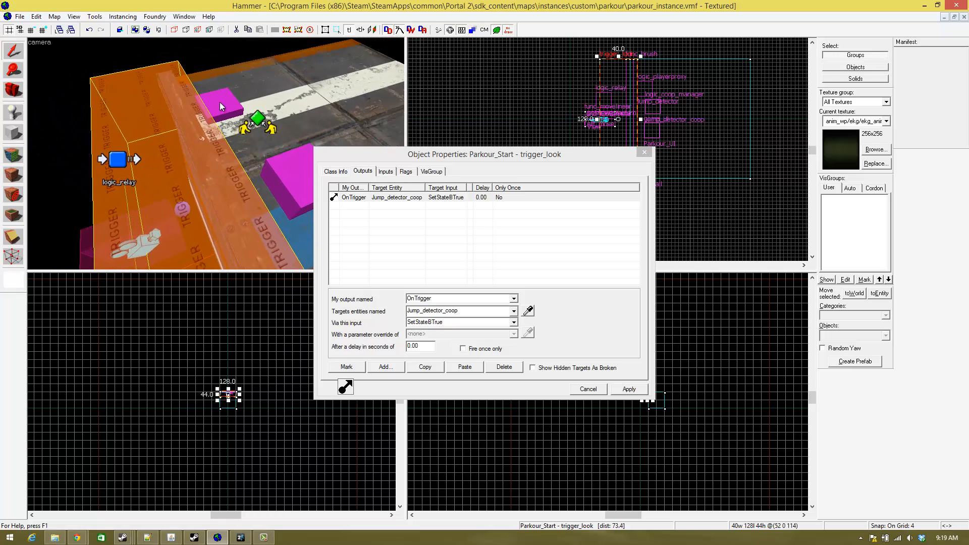
pyautogui.click(220, 102)
pyautogui.click(379, 207)
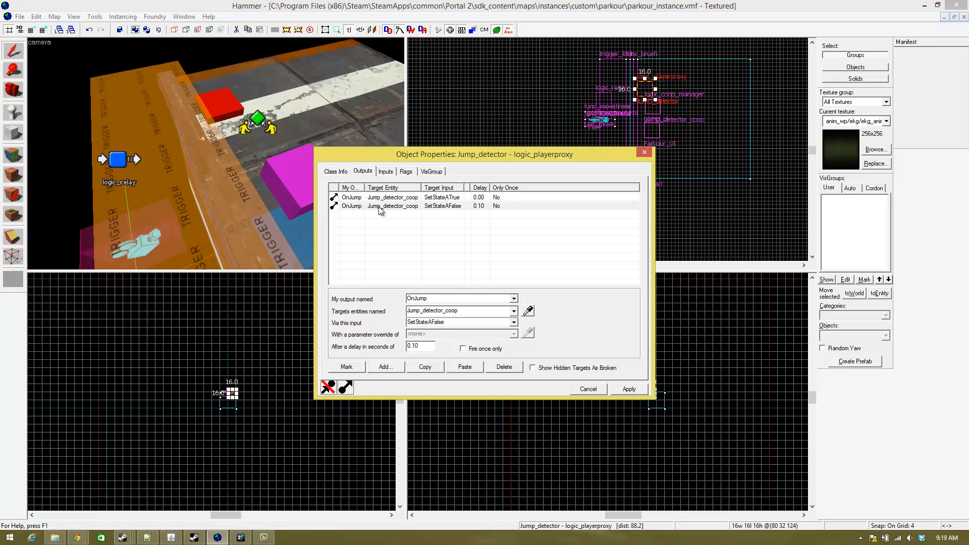
pyautogui.click(438, 367)
pyautogui.click(465, 367)
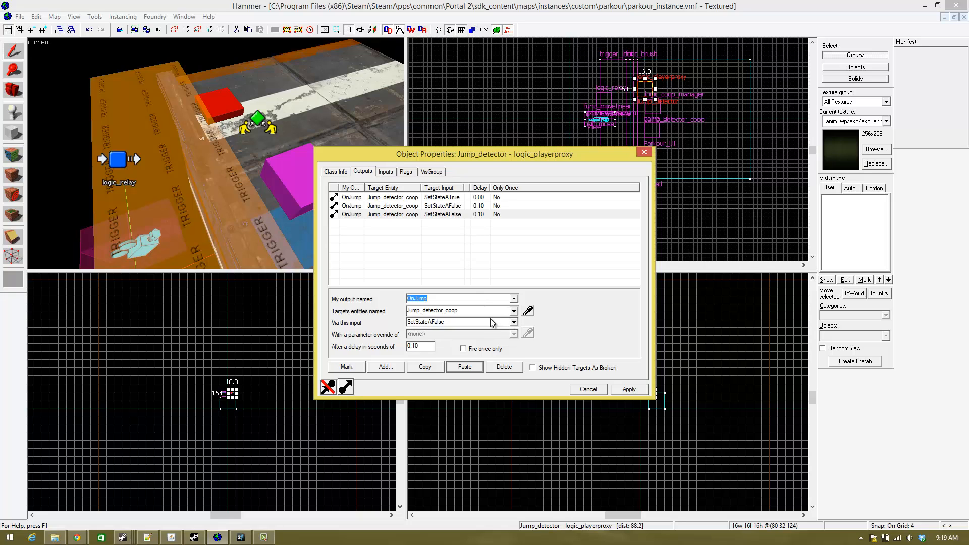
# - Set the copied OnJump output to SetStateBFalse with a delay of 0, and delay the SetStateATrue output by 0.10 seconds
pyautogui.click(513, 322)
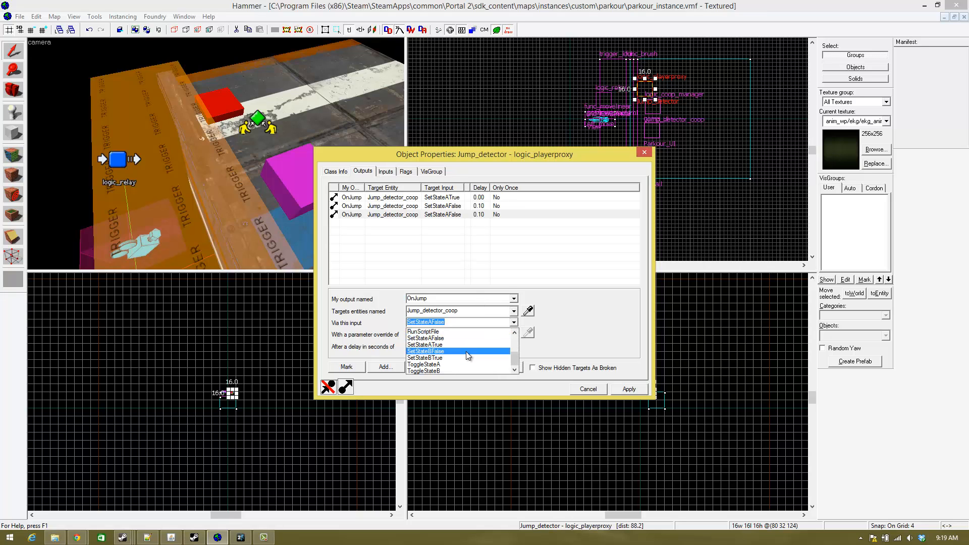
pyautogui.click(447, 354)
pyautogui.doubleClick(431, 343)
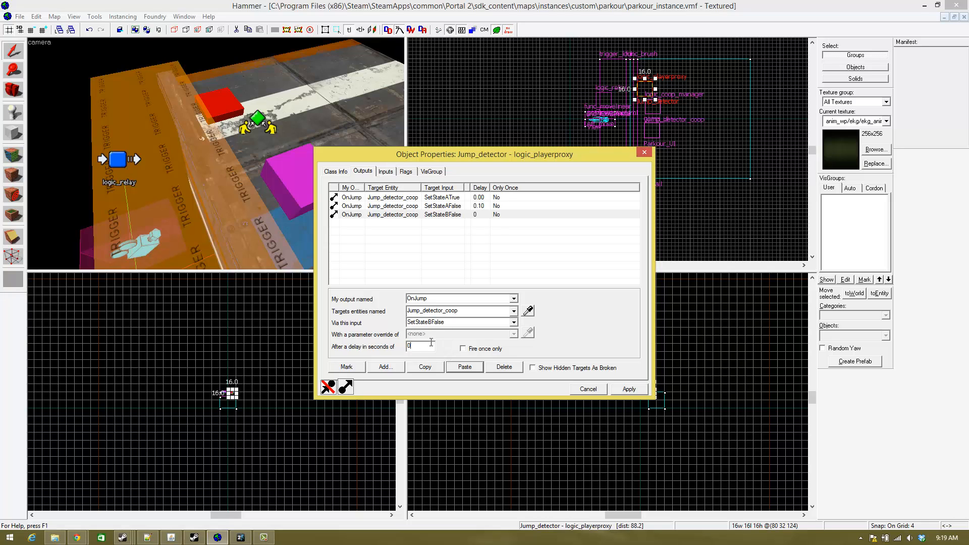
pyautogui.press('Return')
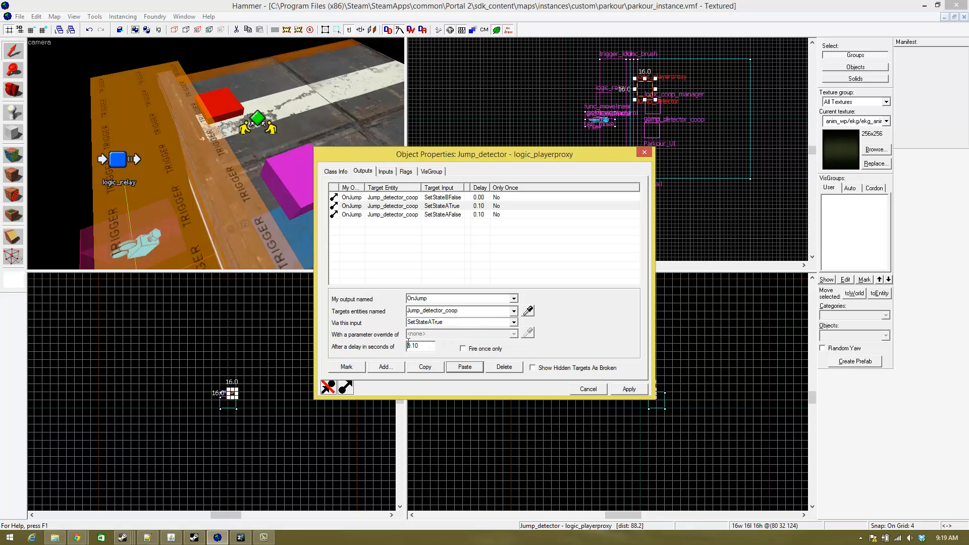
pyautogui.click(276, 143)
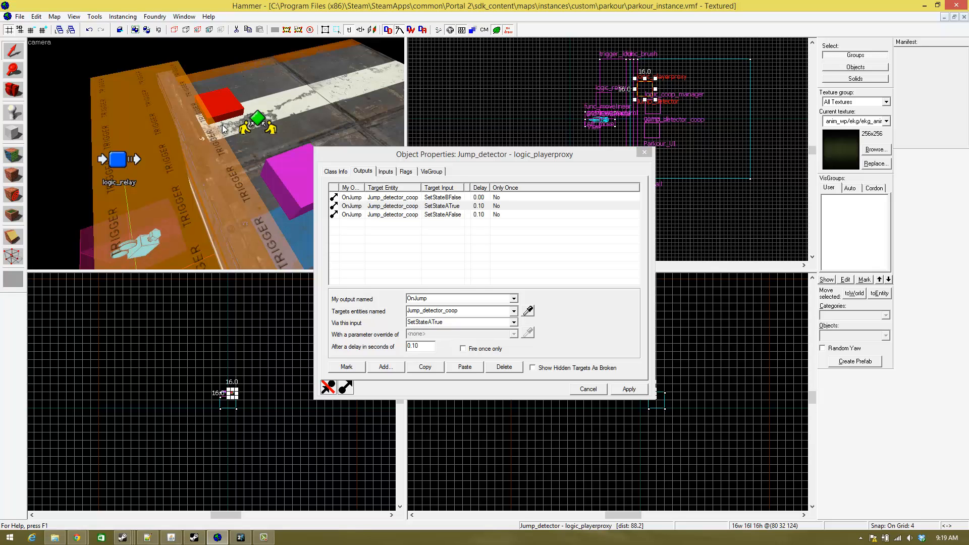
# - Select the Parkour_Start trigger and examine its output and the entities around it
pyautogui.press('z')
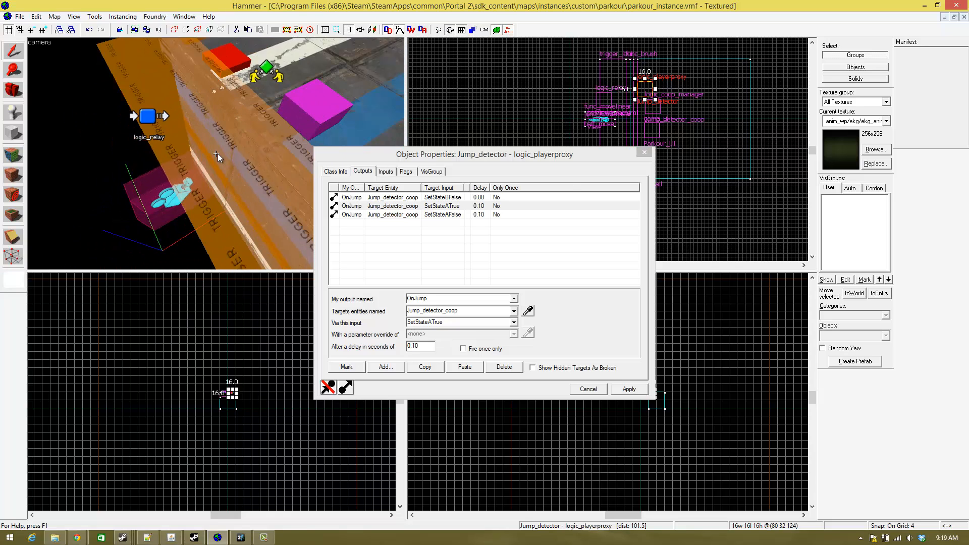
pyautogui.click(217, 157)
pyautogui.press('z')
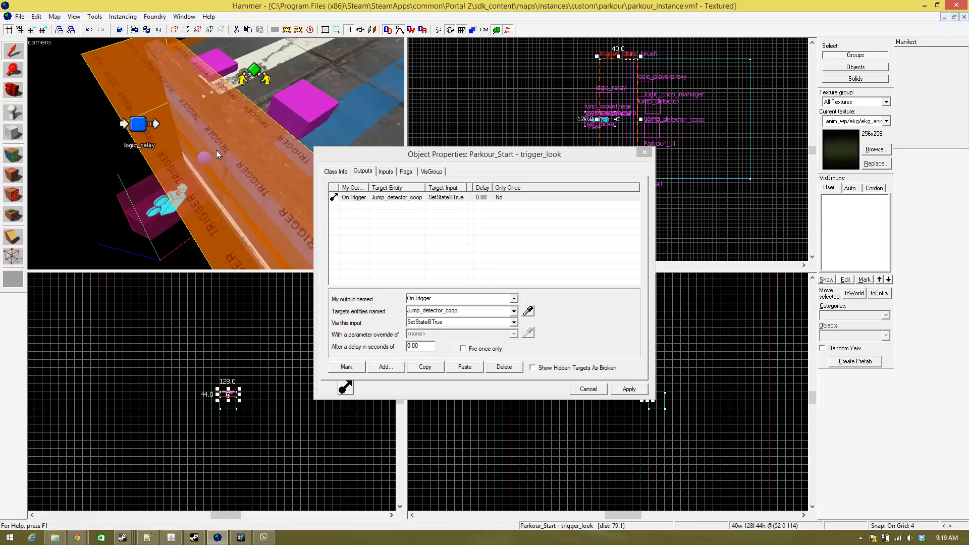
pyautogui.press('z')
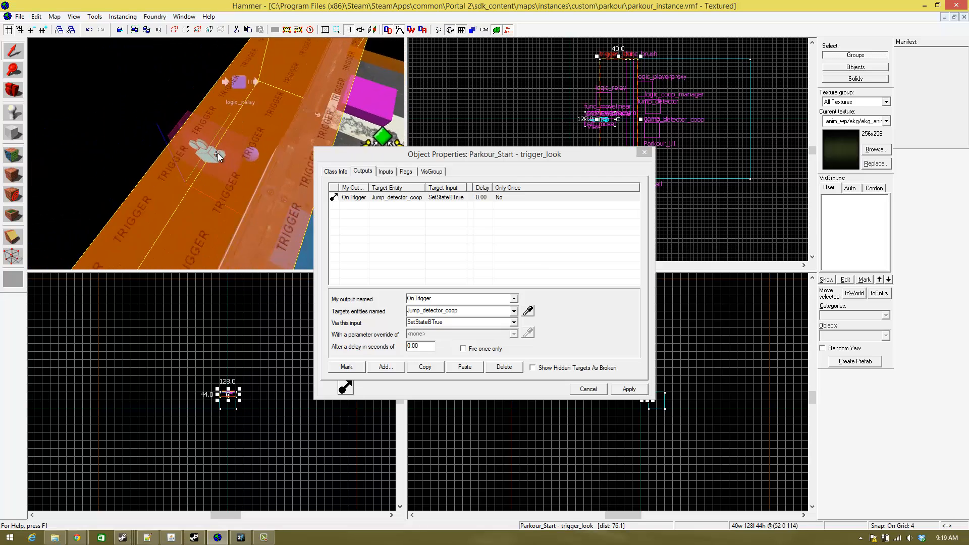
pyautogui.press('w')
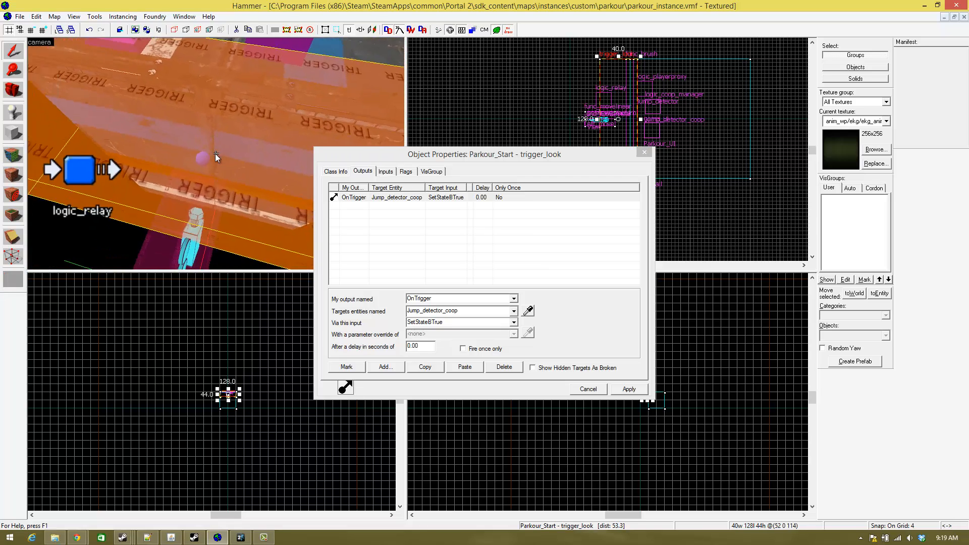
pyautogui.press('s')
pyautogui.press('a')
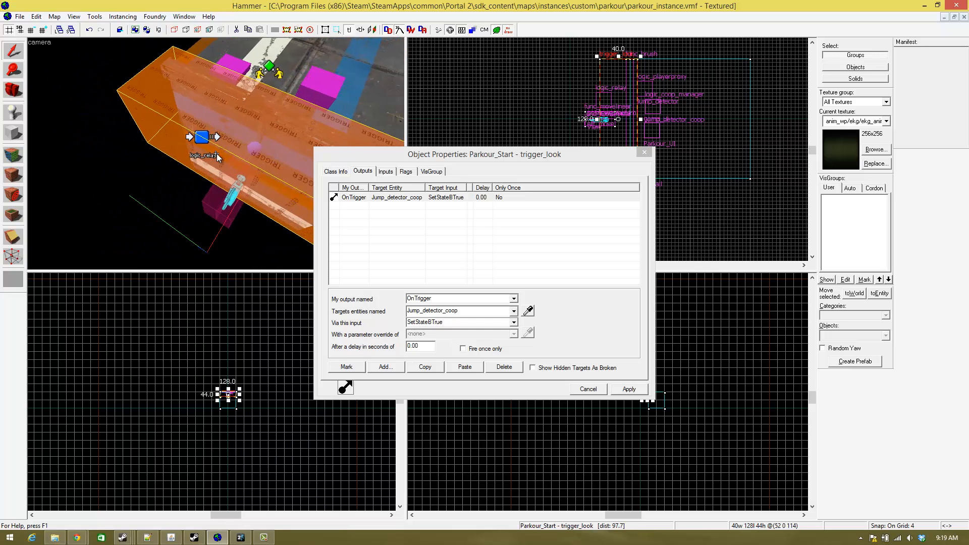
pyautogui.press('d')
pyautogui.press('w')
pyautogui.press('z')
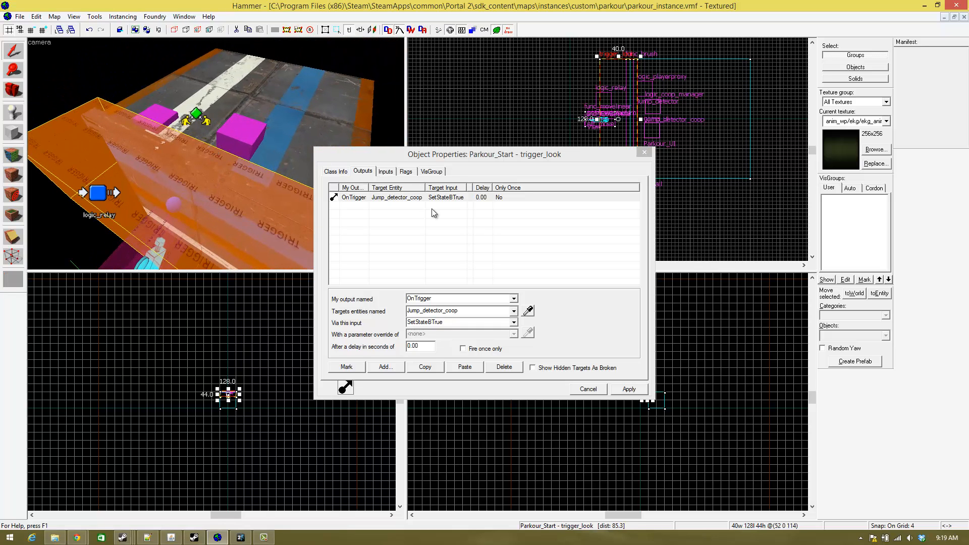
pyautogui.press('z')
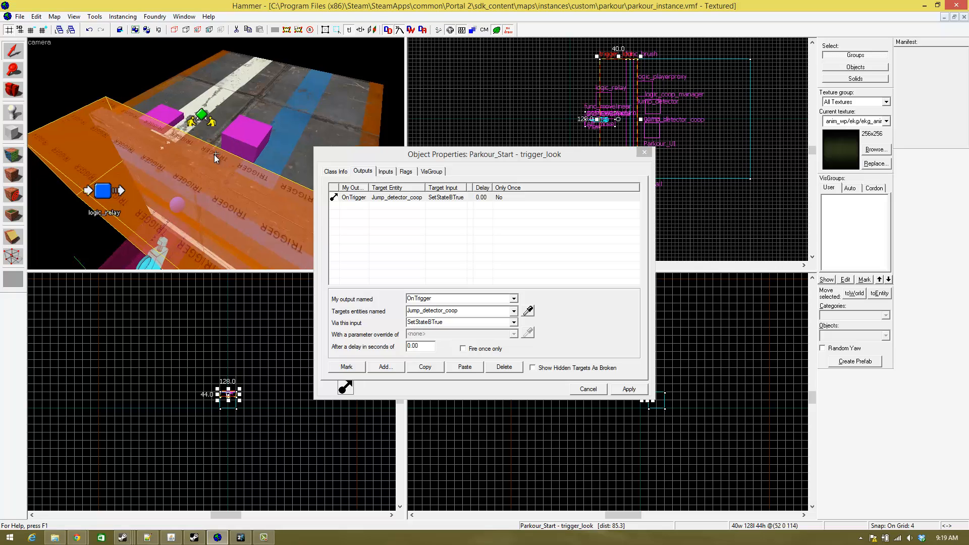
# - Retarget Parkour_Start's OnTrigger output to View_start with the input Trigger, apply it and close the properties
pyautogui.press('d')
pyautogui.press('w')
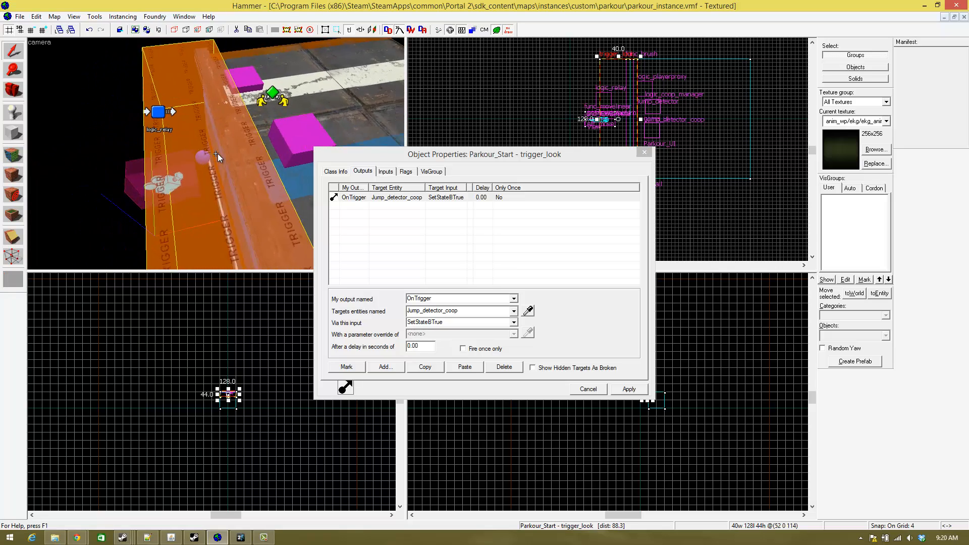
pyautogui.press('w')
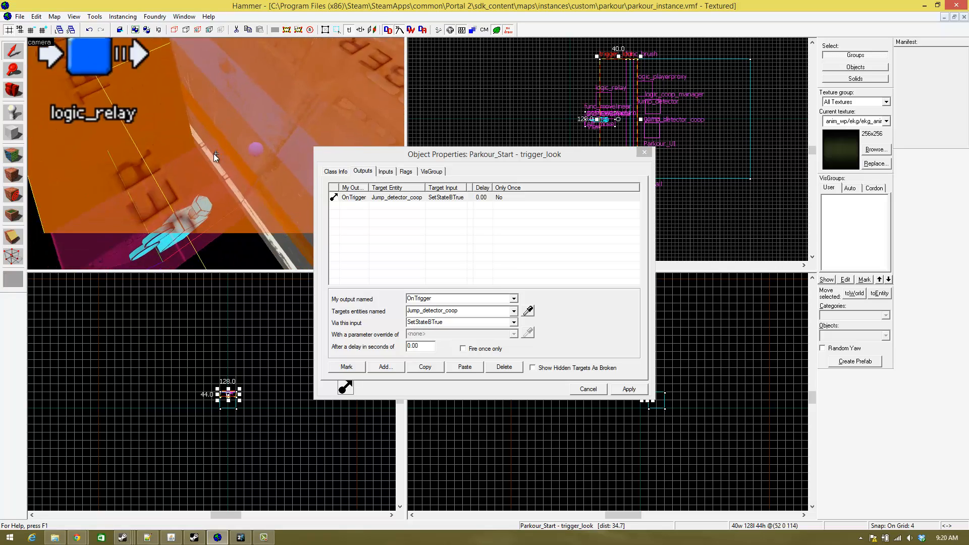
pyautogui.click(527, 311)
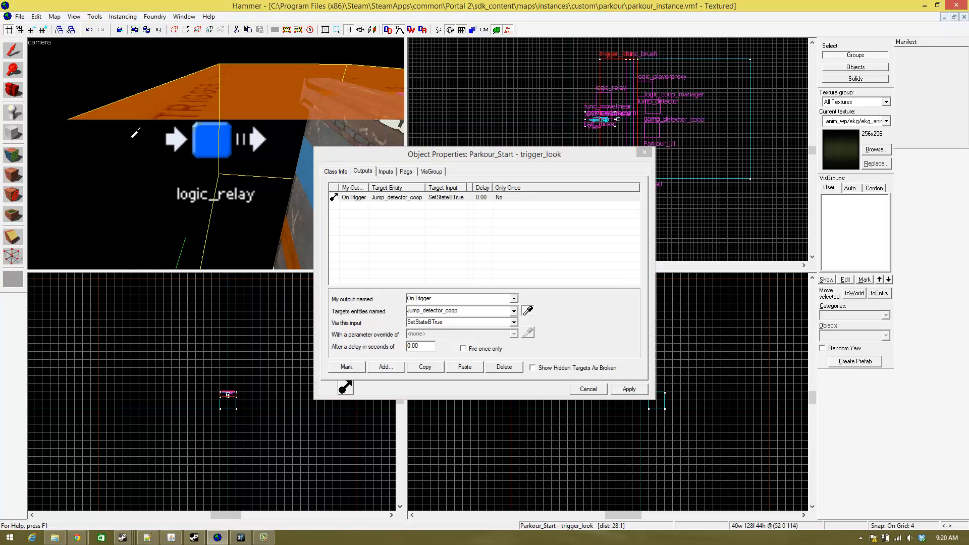
pyautogui.click(513, 322)
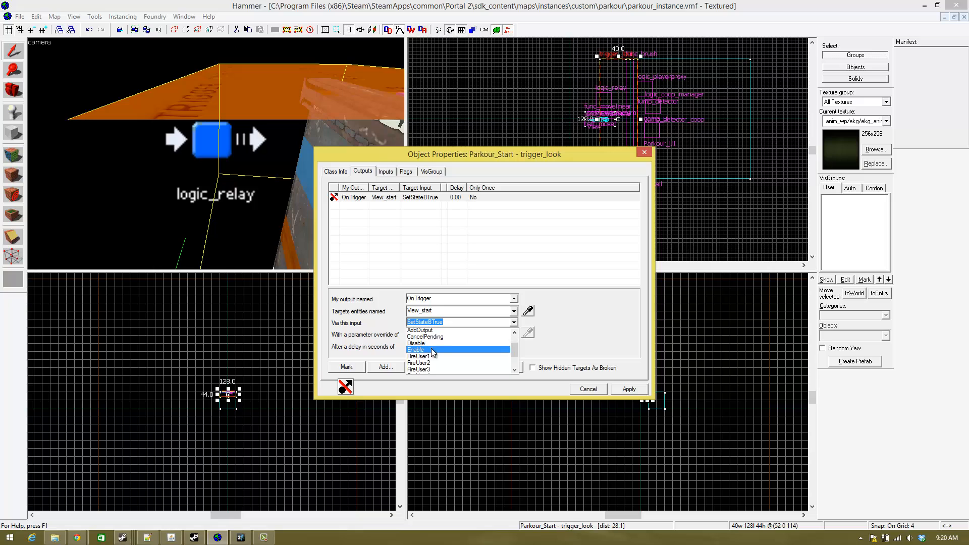
pyautogui.click(636, 393)
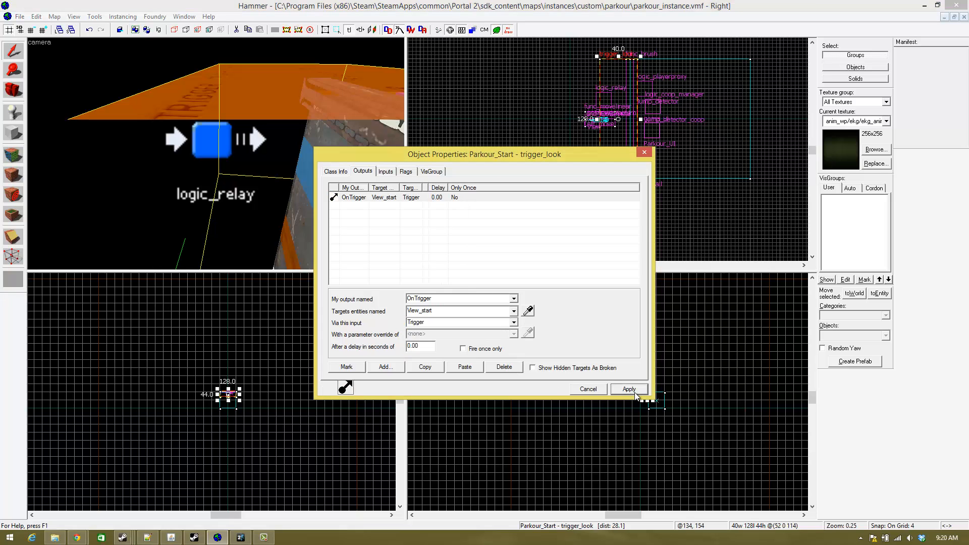
pyautogui.click(644, 153)
# - Reopen the Parkour_Start trigger's properties and duplicate its OnTrigger output
pyautogui.press('z')
pyautogui.press('s')
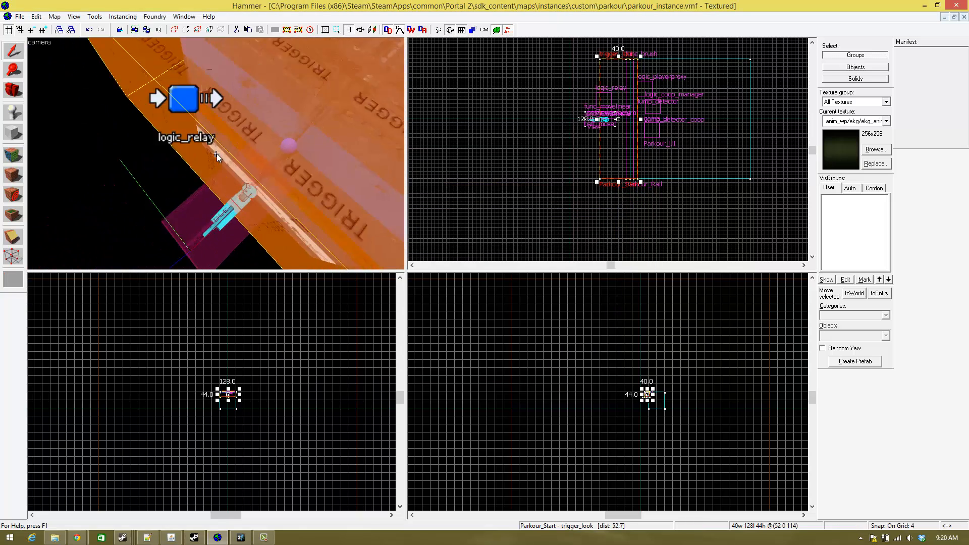
pyautogui.press('w')
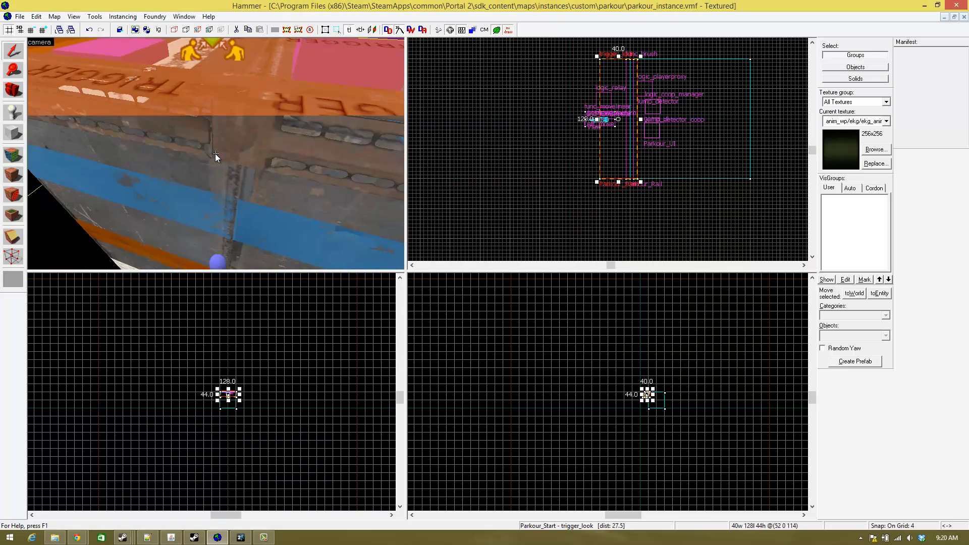
pyautogui.press('w')
pyautogui.press('s')
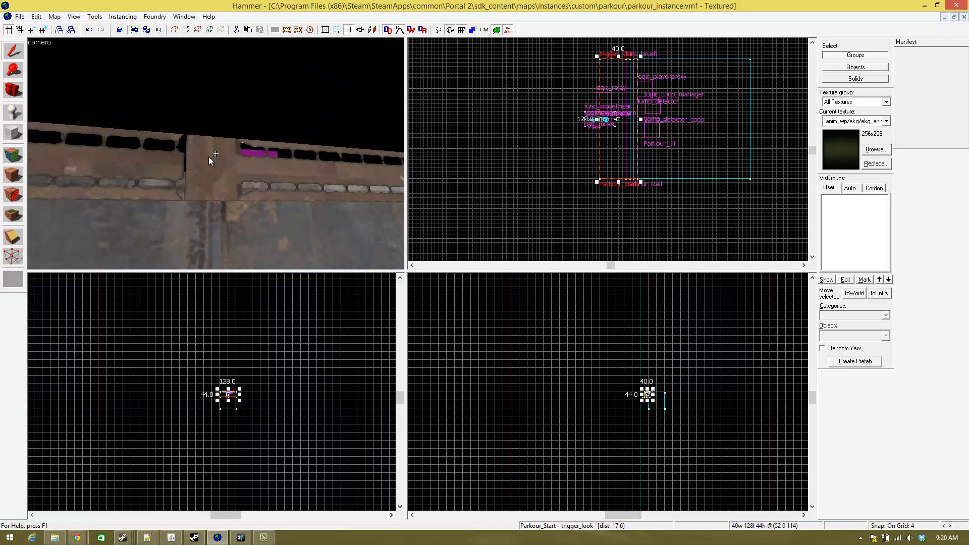
pyautogui.press('s')
pyautogui.press('z')
pyautogui.doubleClick(262, 145)
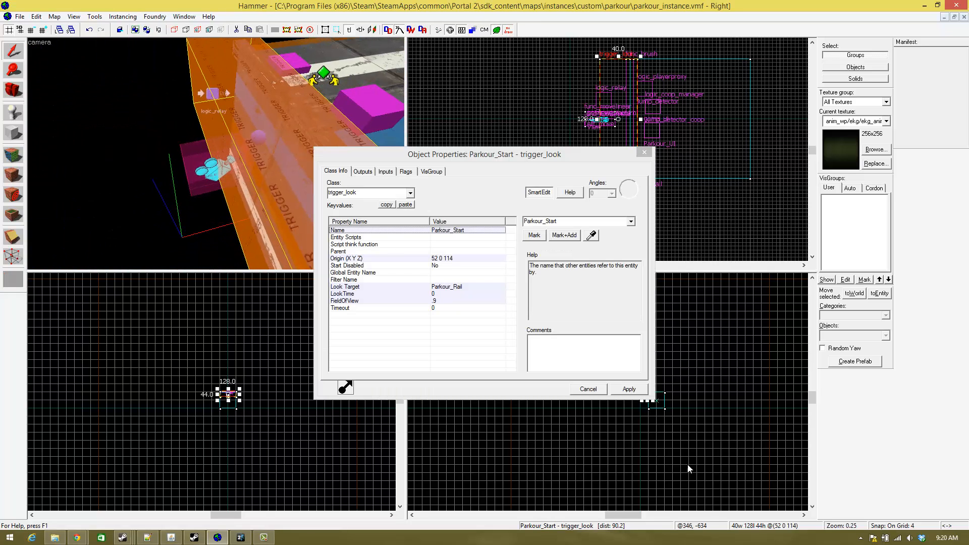
pyautogui.click(363, 171)
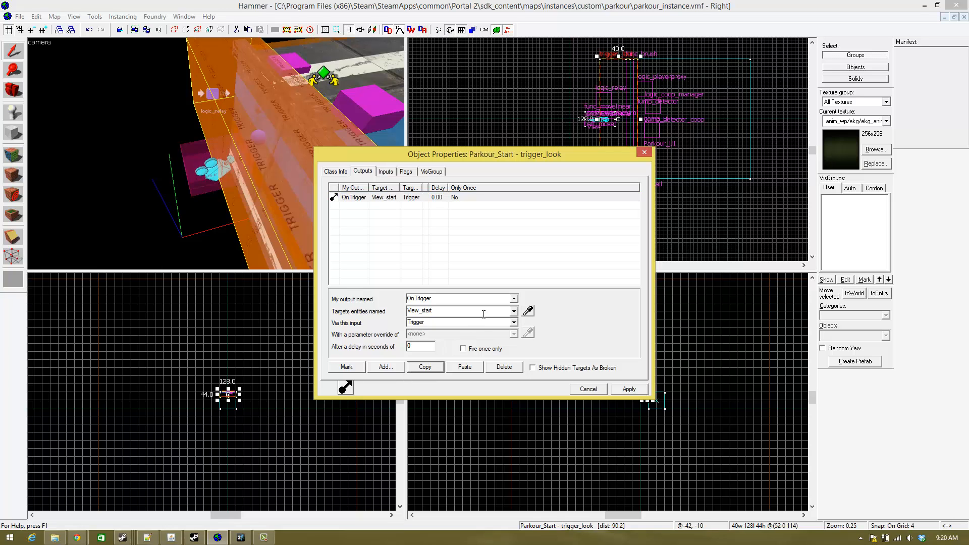
pyautogui.click(465, 368)
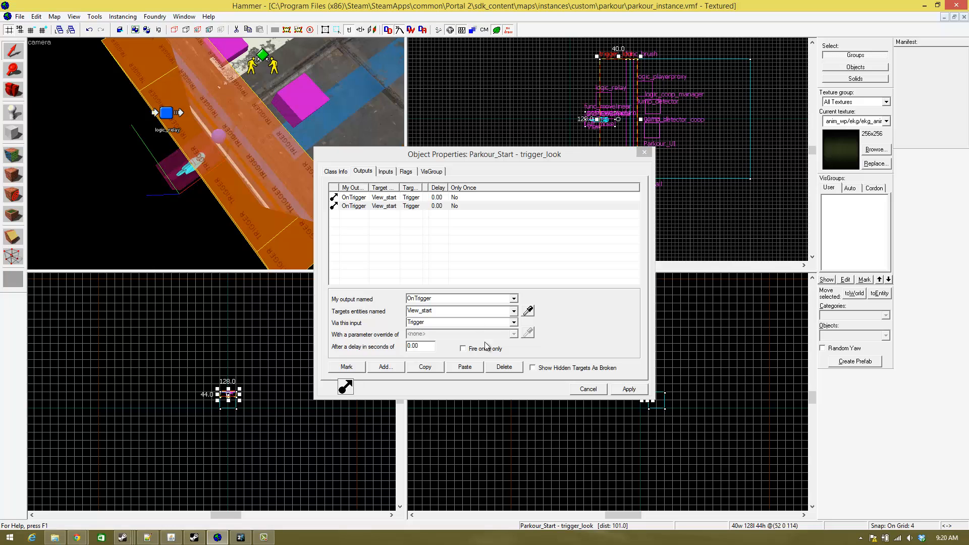
# - Retarget the copied OnTrigger output to Jump_detector_coop with the input SetStateBTrue
pyautogui.click(528, 312)
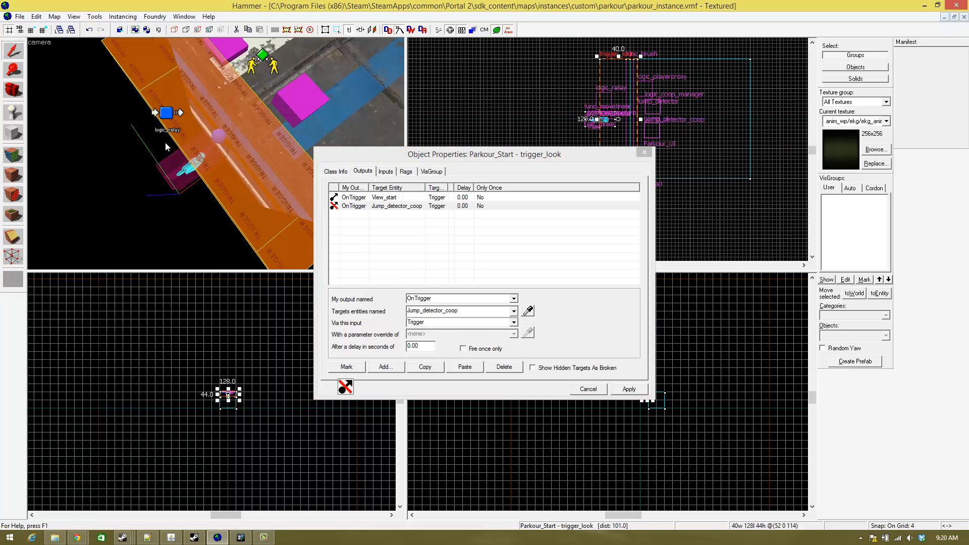
pyautogui.press('z')
pyautogui.press('z')
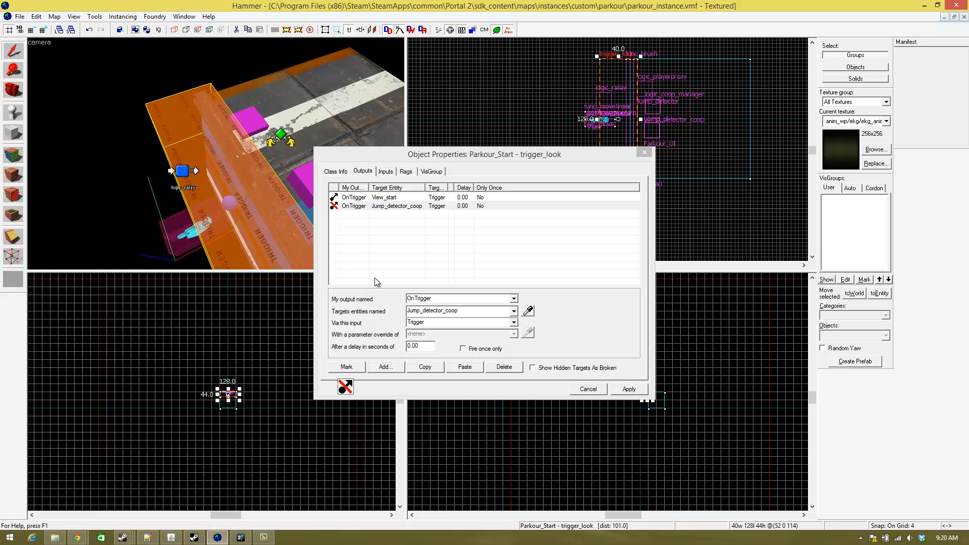
pyautogui.click(513, 323)
pyautogui.scroll(-3, 470, 350)
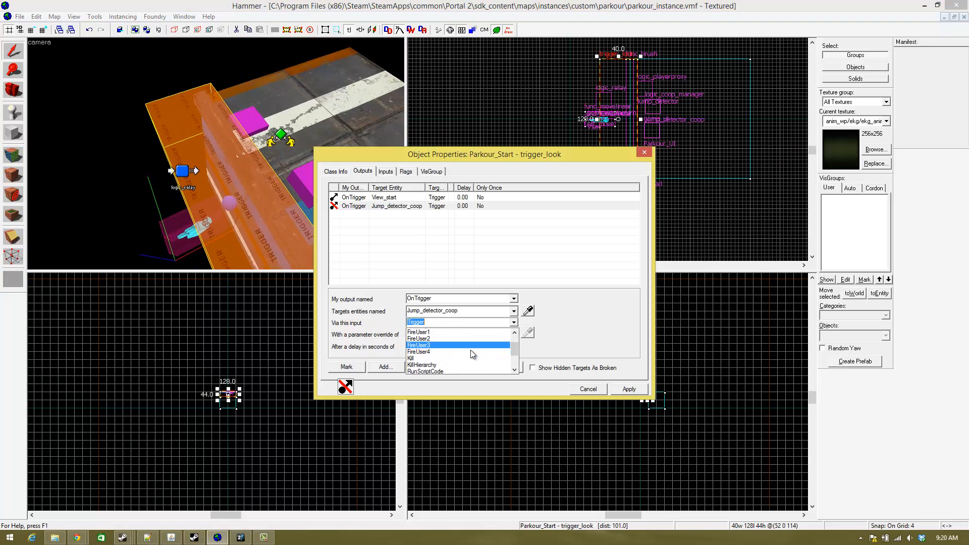
pyautogui.click(440, 357)
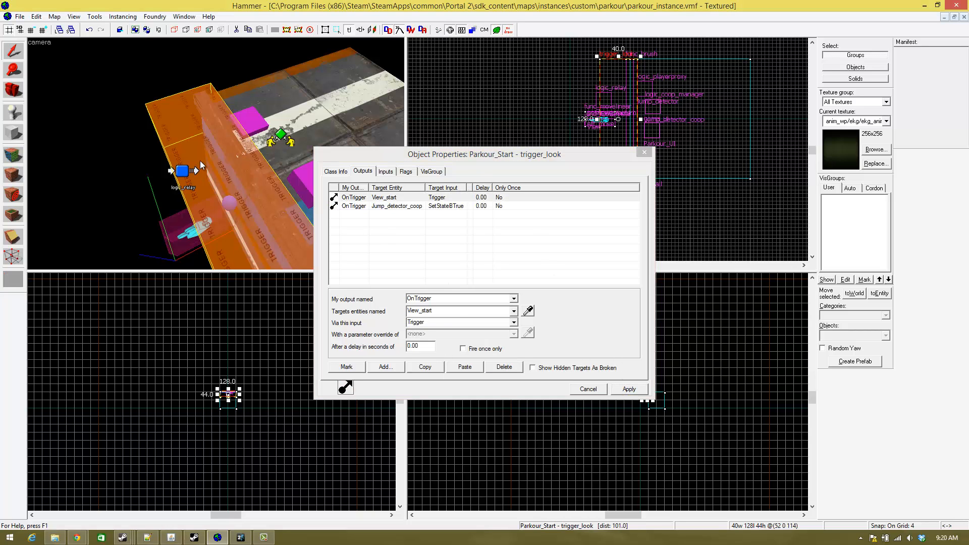
# - Examine the Parkour_Start trigger volume, the wall and the nearby logic_relay from several angles
pyautogui.press('z')
pyautogui.press('w')
pyautogui.press('s')
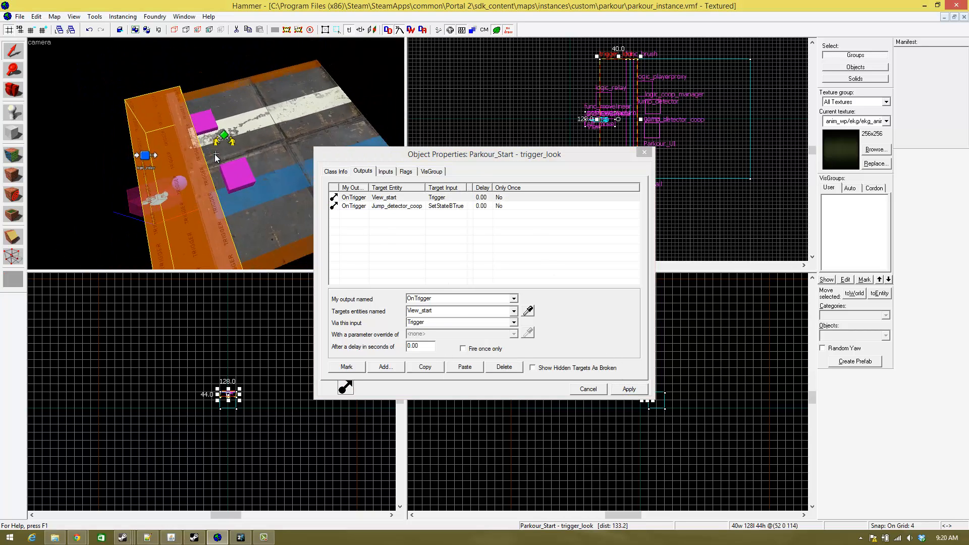
pyautogui.press('w')
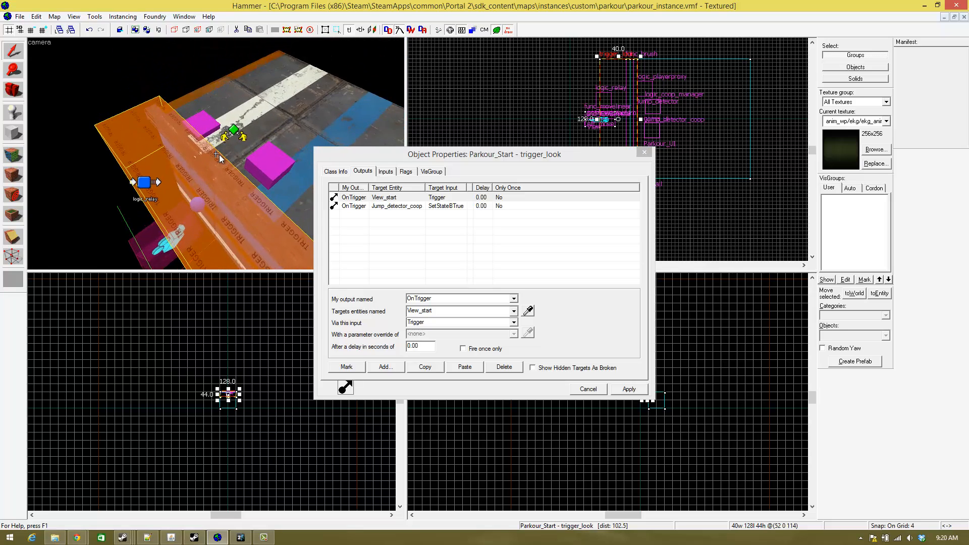
pyautogui.press('w')
pyautogui.press('w')
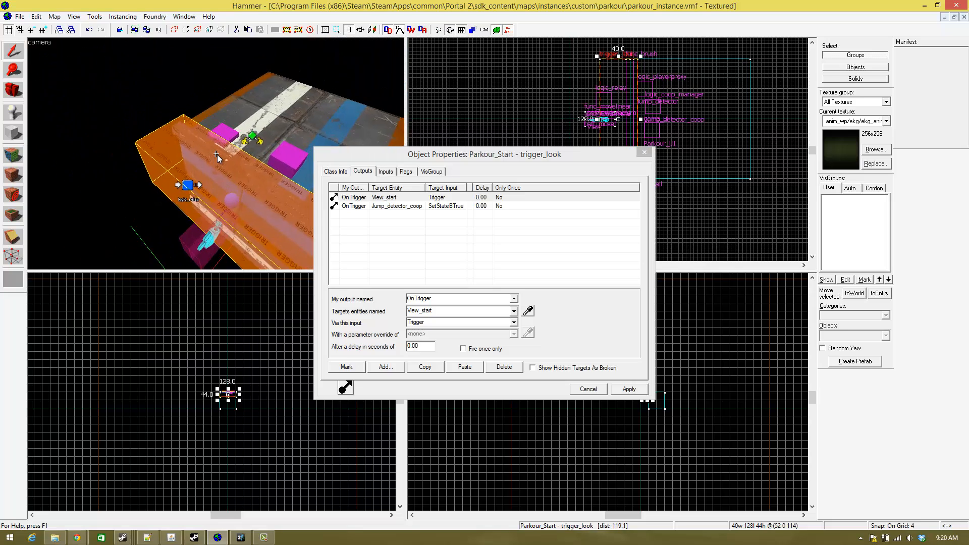
pyautogui.press('s')
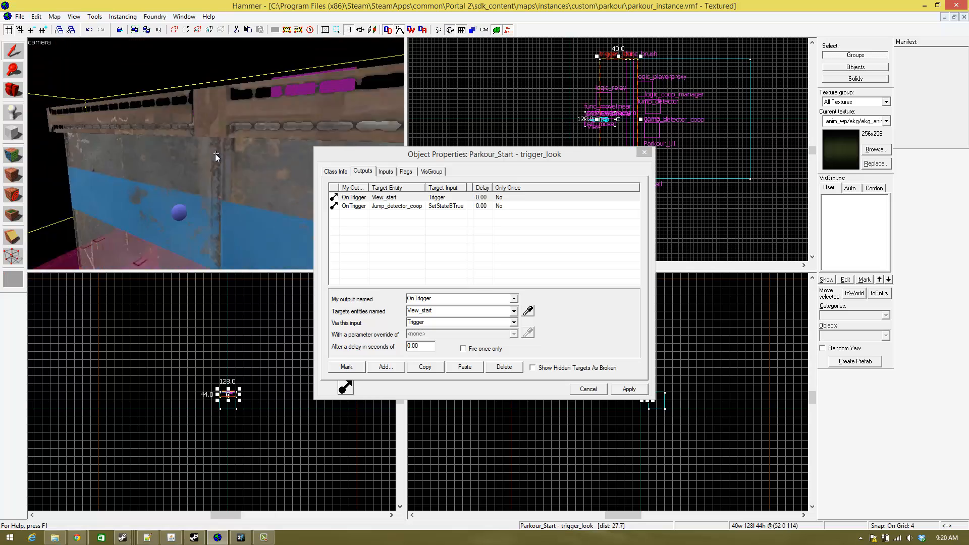
pyautogui.press('s')
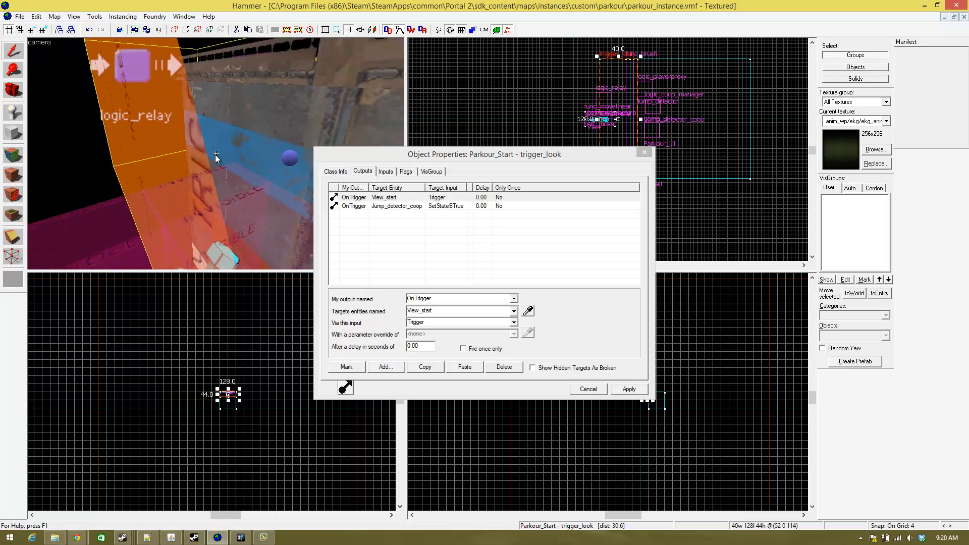
# - Inspect how the Parkour_Start trigger sits relative to the camera model, the wall edge and the floor blocks
pyautogui.press('w')
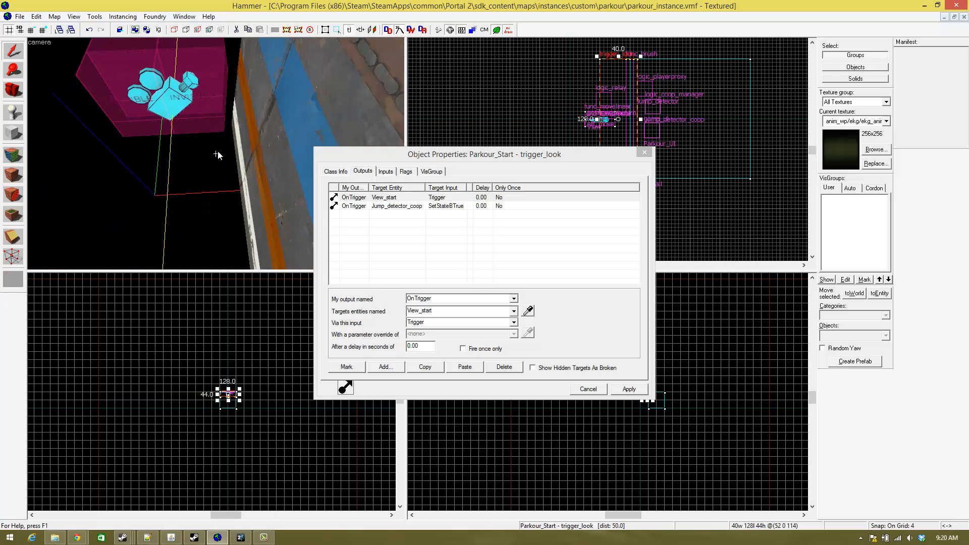
pyautogui.press('w')
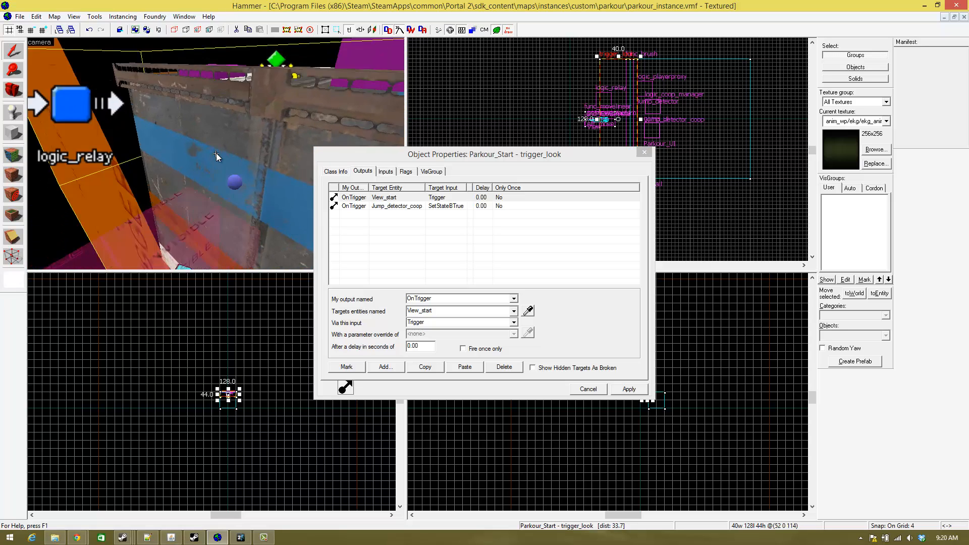
pyautogui.press('s')
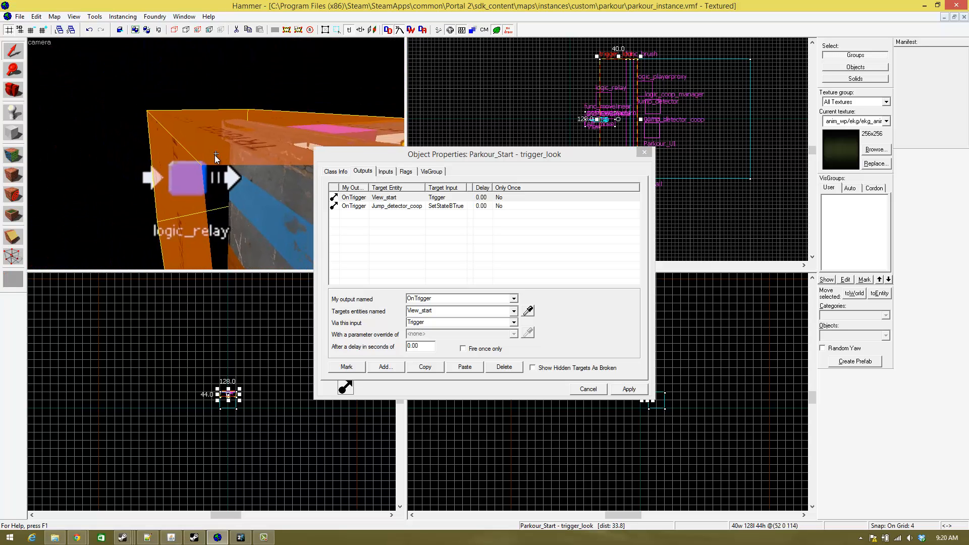
pyautogui.press('w')
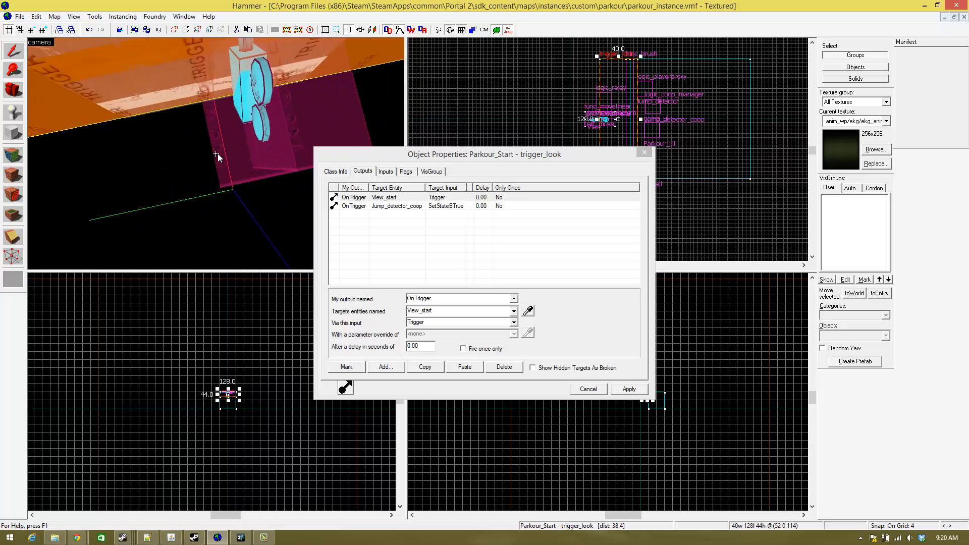
pyautogui.press('w')
pyautogui.press('s')
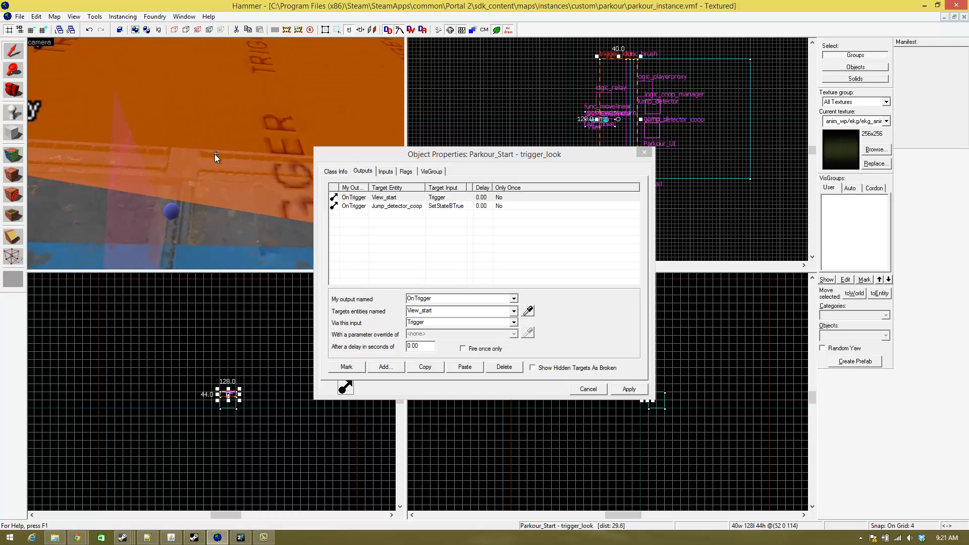
pyautogui.press('s')
pyautogui.press('s')
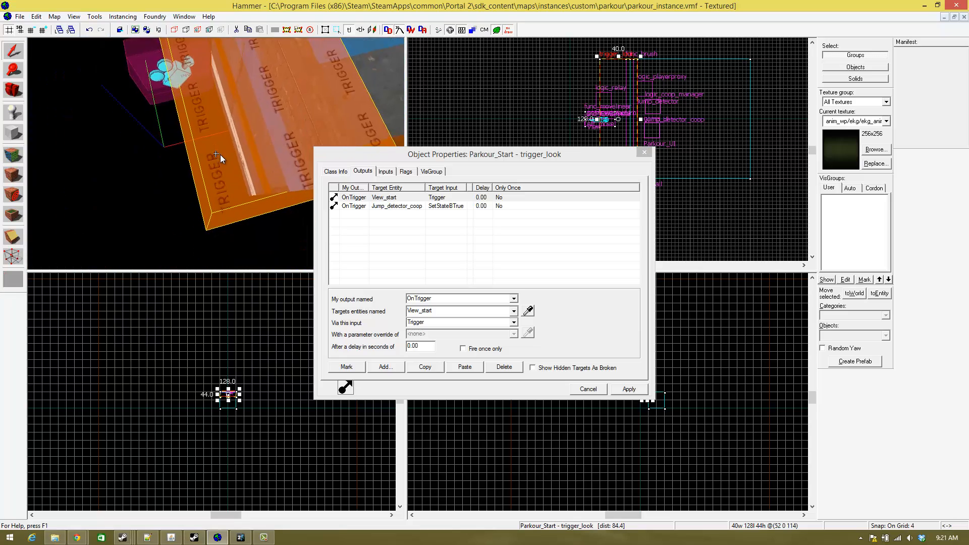
pyautogui.press('d')
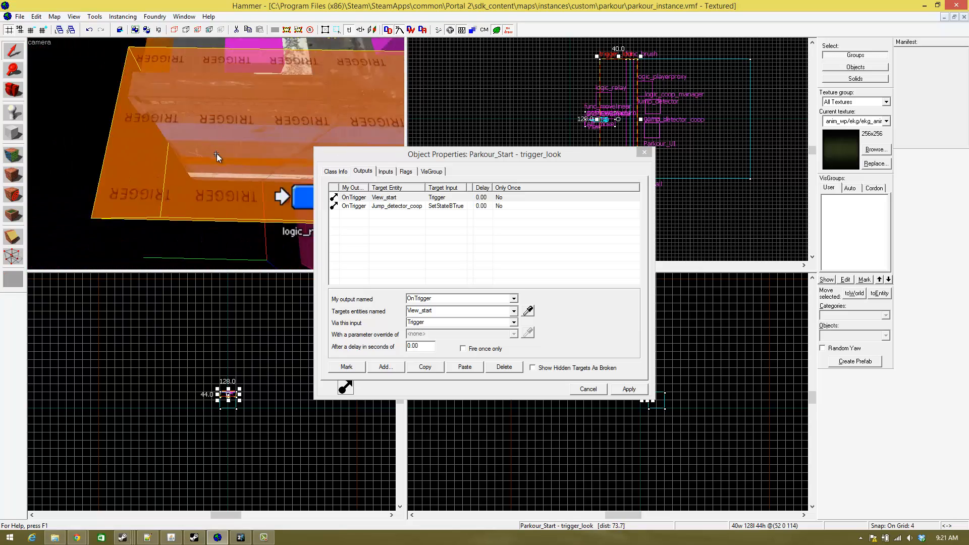
pyautogui.press('w')
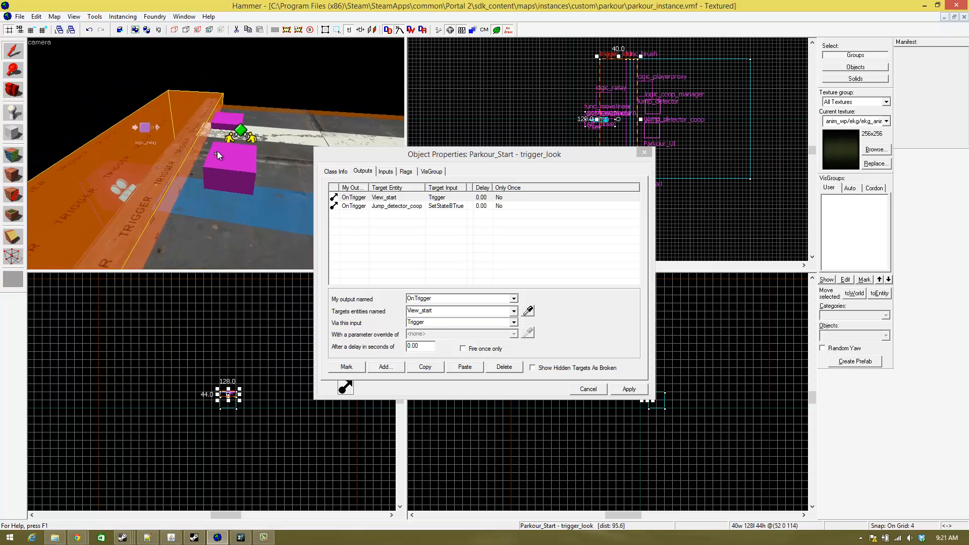
pyautogui.press('s')
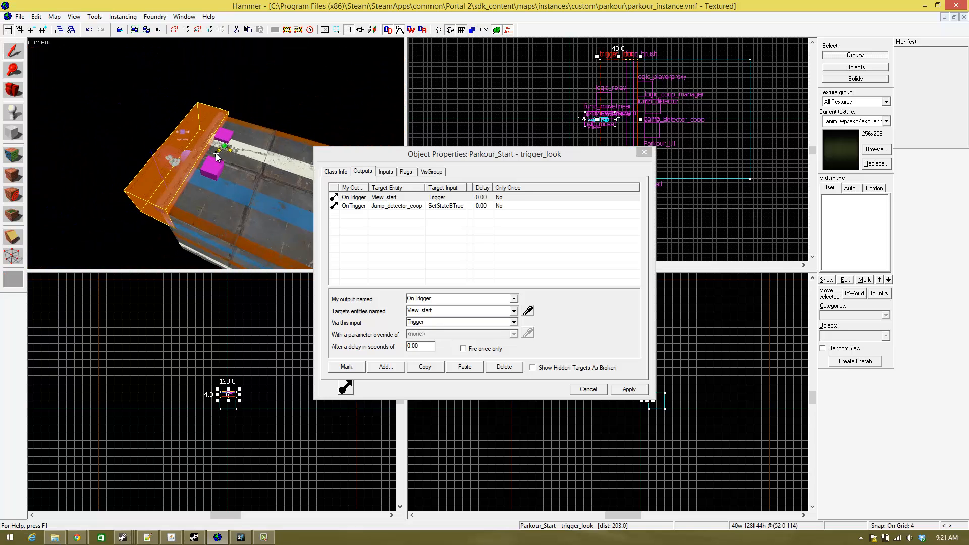
pyautogui.press('z')
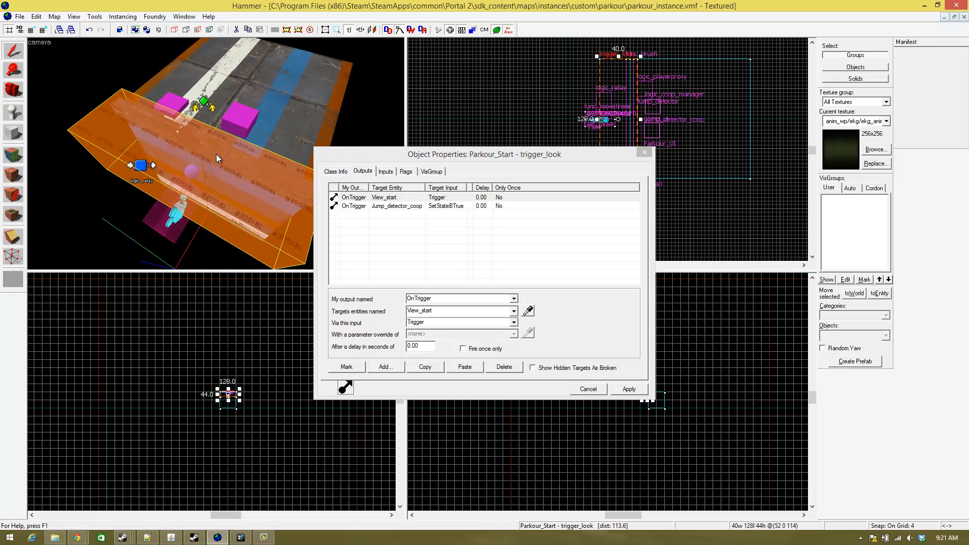
# - Move the OnTrigger output that sends SetStateBTrue to Jump_detector_coop from Parkour_Start to the View_start relay
pyautogui.click(425, 207)
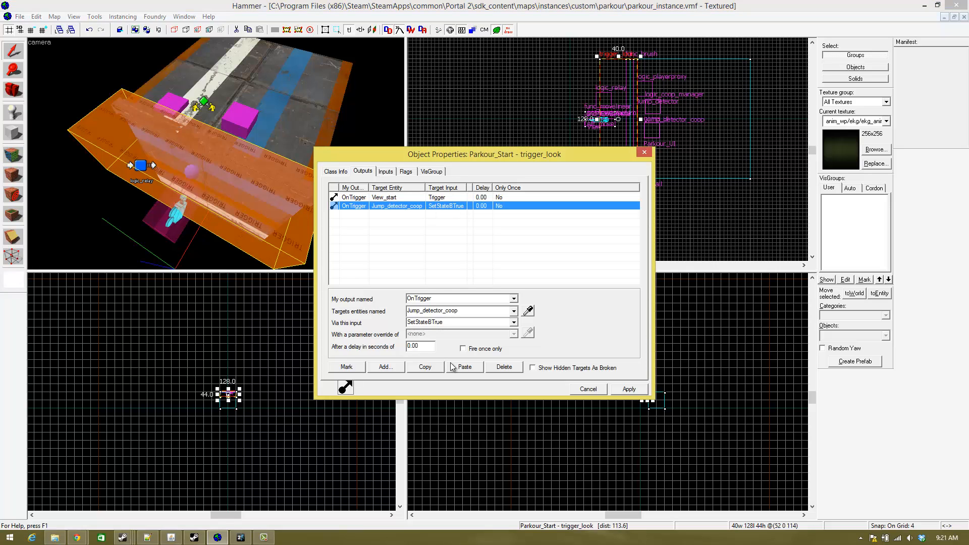
pyautogui.click(506, 369)
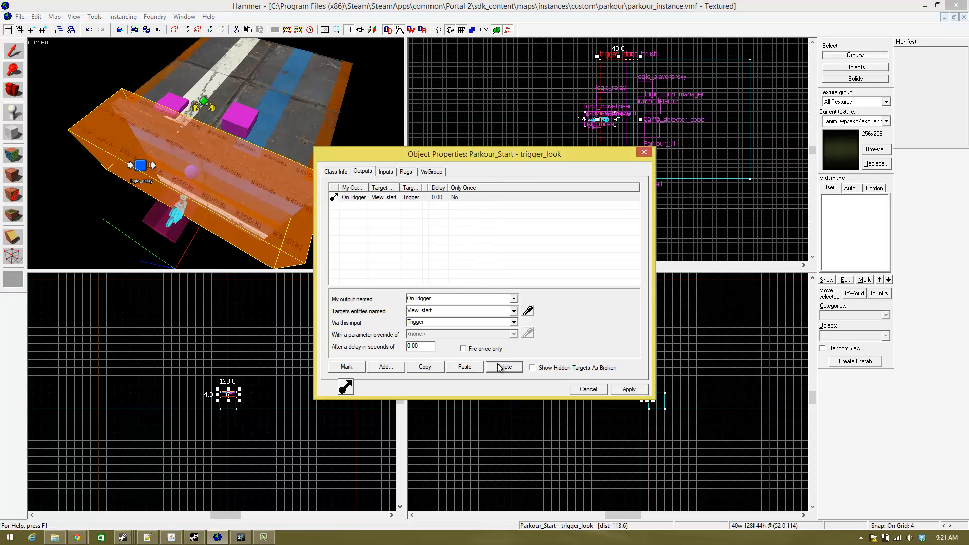
pyautogui.press('z')
pyautogui.press('w')
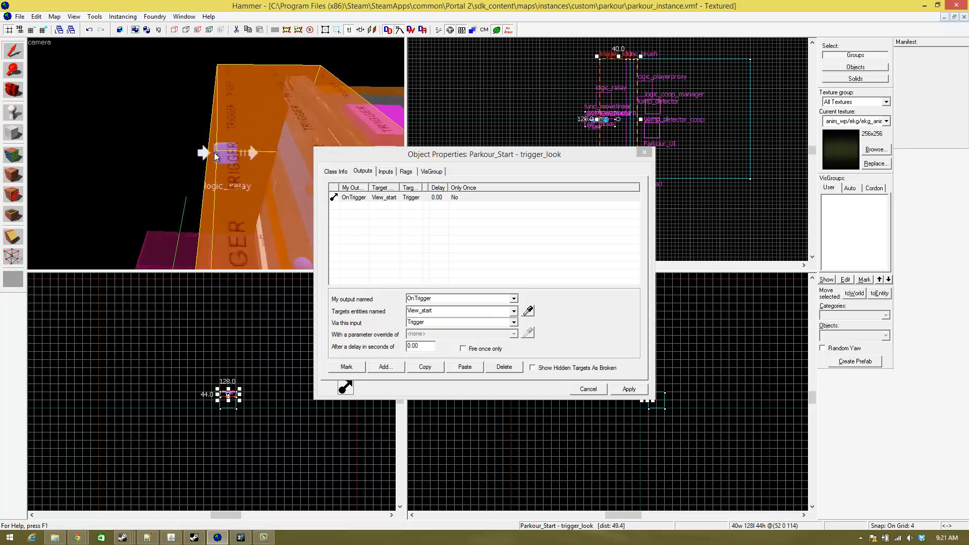
pyautogui.press('z')
pyautogui.click(205, 153)
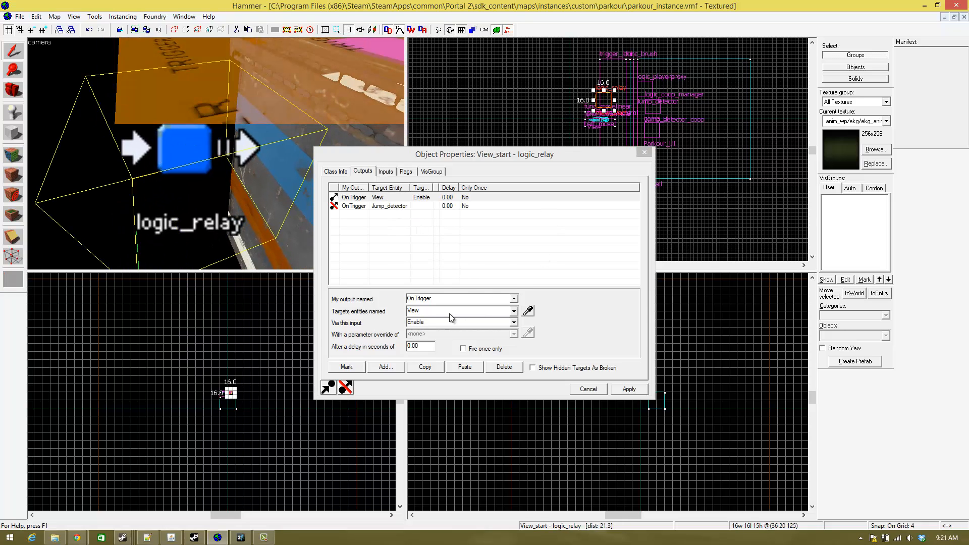
pyautogui.click(428, 206)
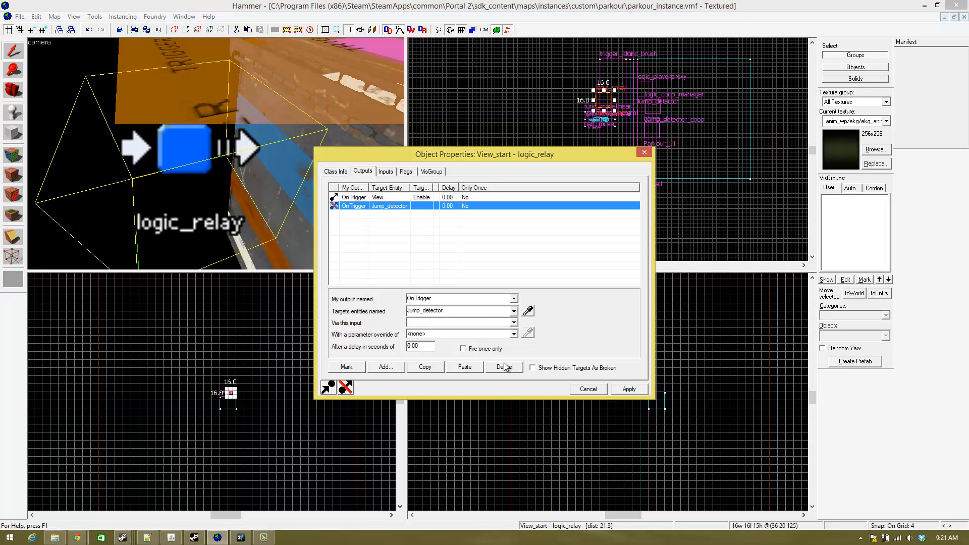
pyautogui.click(465, 367)
# - Delete View_start's incomplete OnTrigger output that targets Jump_detector
pyautogui.click(445, 207)
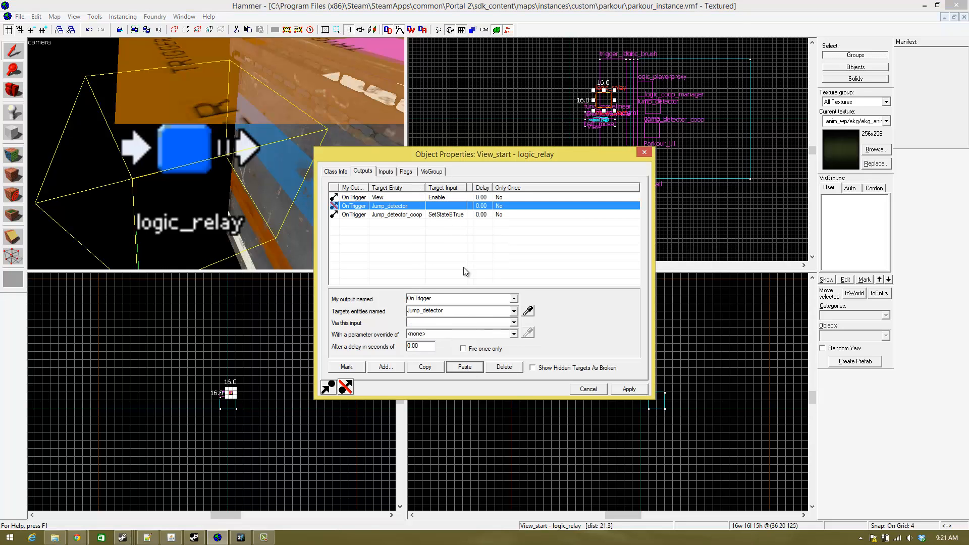
pyautogui.click(503, 366)
pyautogui.scroll(-10, 168, 123)
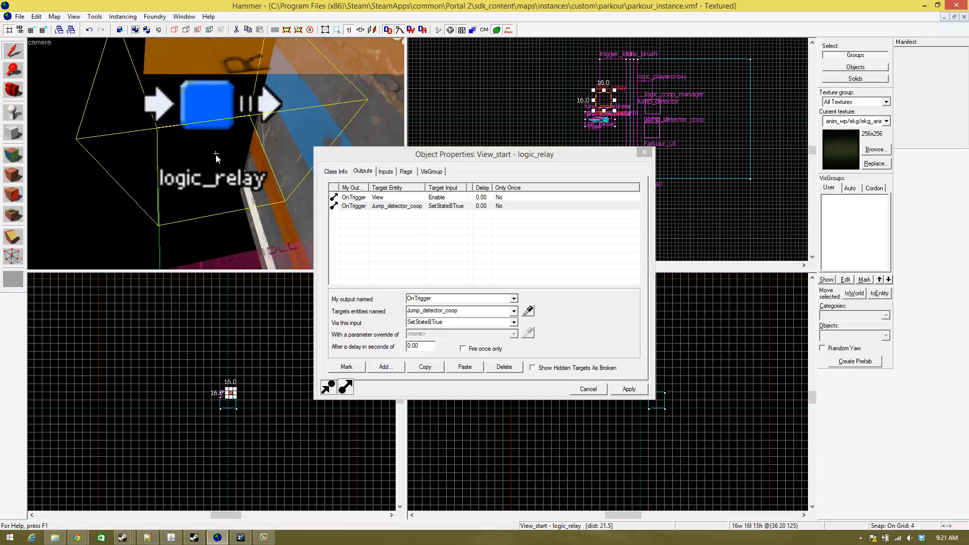
# - Examine the View_start relay together with the trigger volume, the camera model and the coop manager from several angles
pyautogui.press('w')
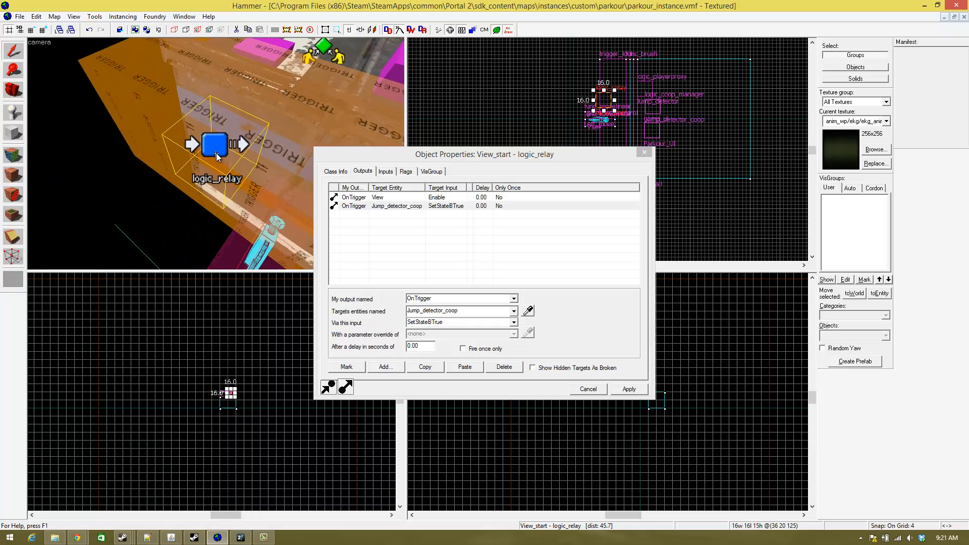
pyautogui.press('s')
pyautogui.press('w')
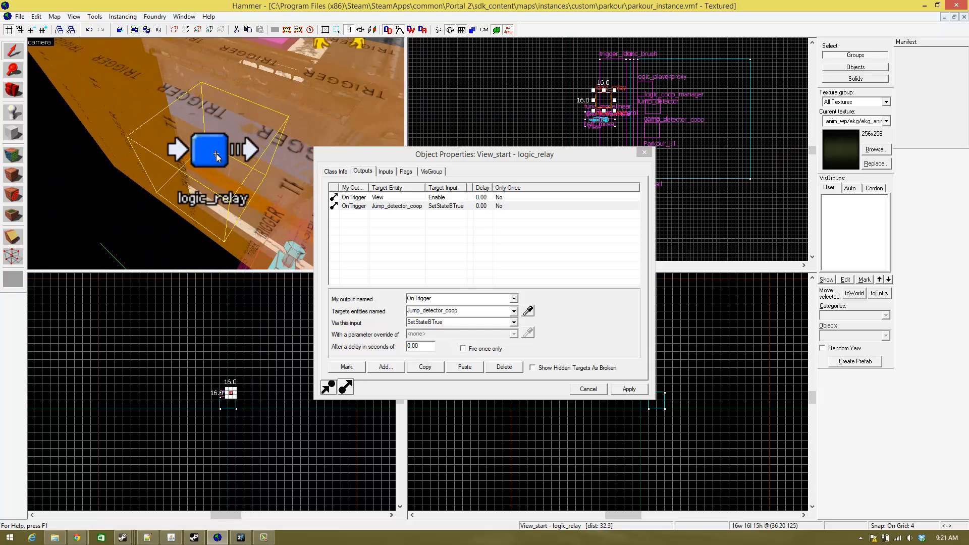
pyautogui.press('s')
pyautogui.press('w')
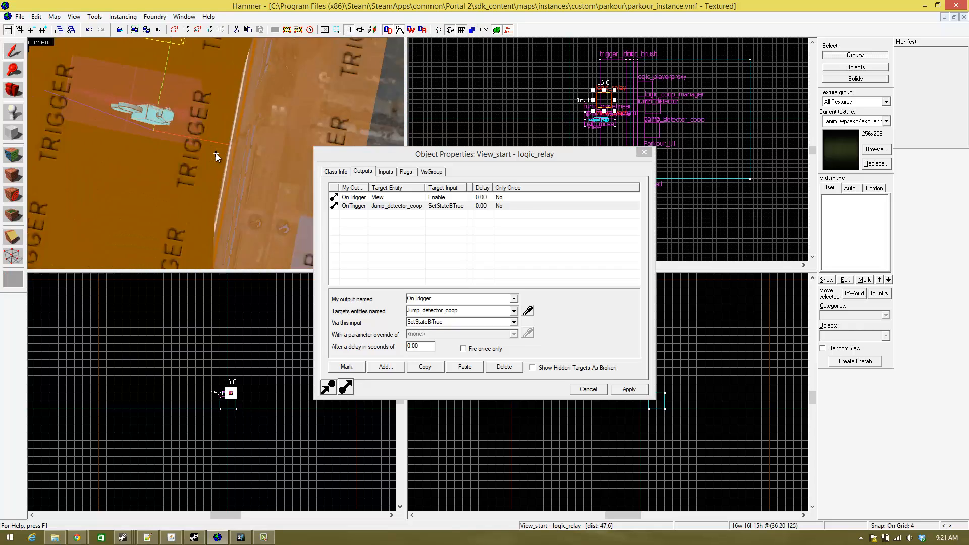
pyautogui.press('s')
pyautogui.press('s')
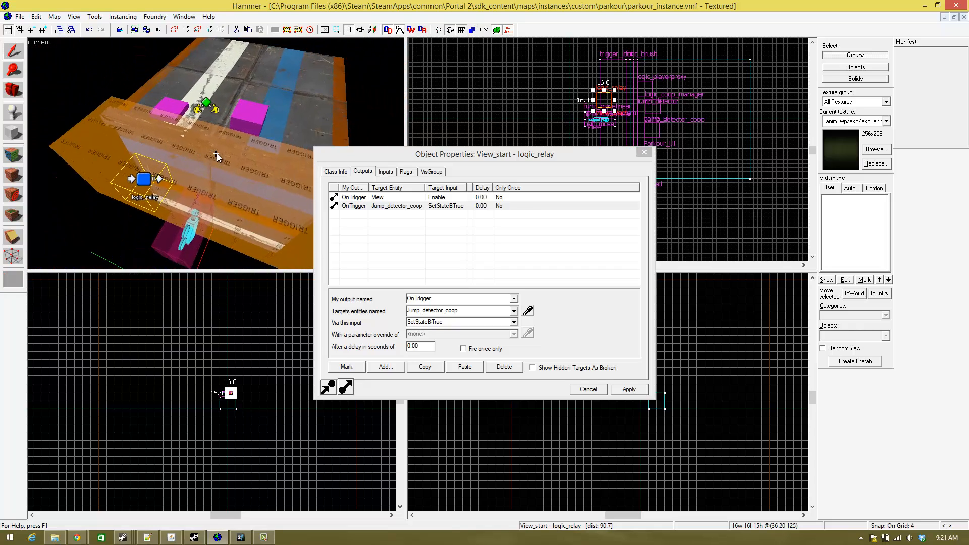
pyautogui.press('s')
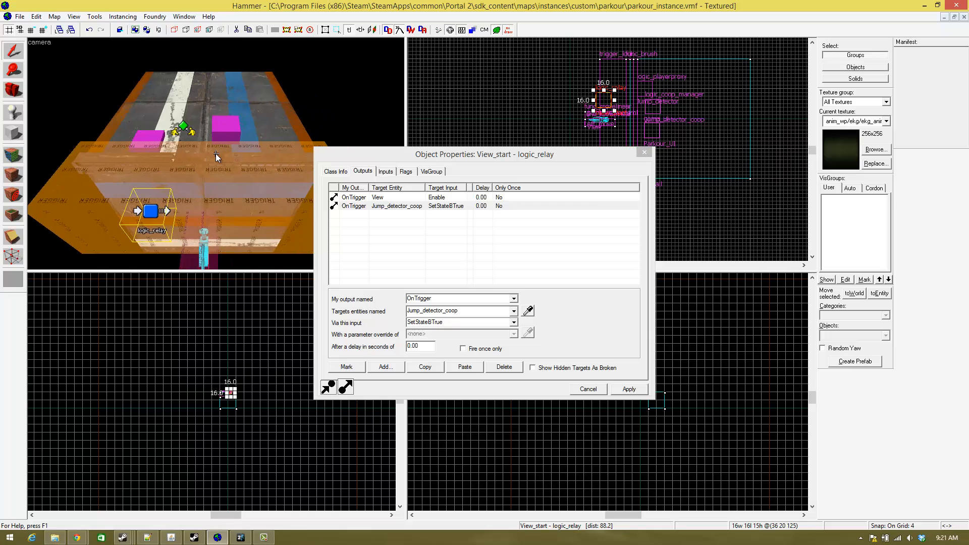
pyautogui.press('w')
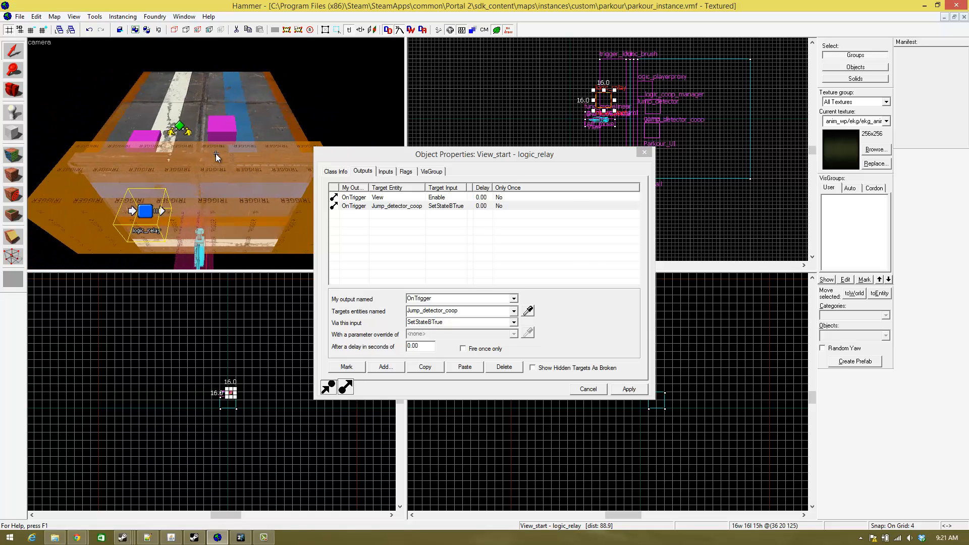
pyautogui.press('s')
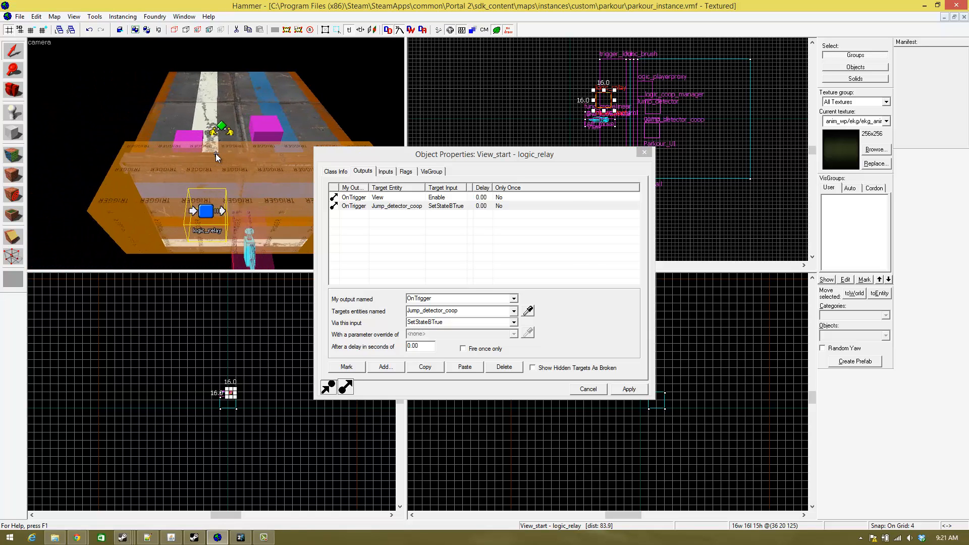
pyautogui.press('w')
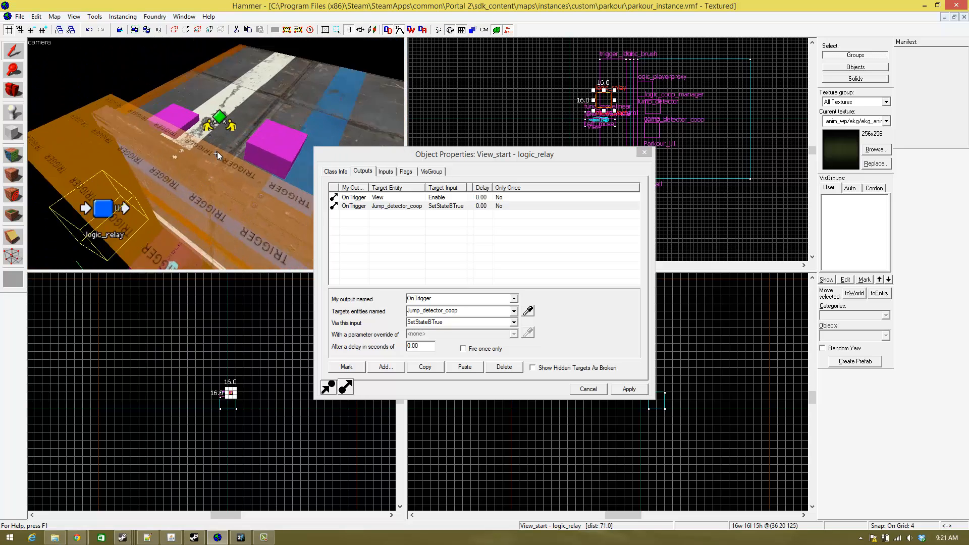
pyautogui.press('s')
pyautogui.press('w')
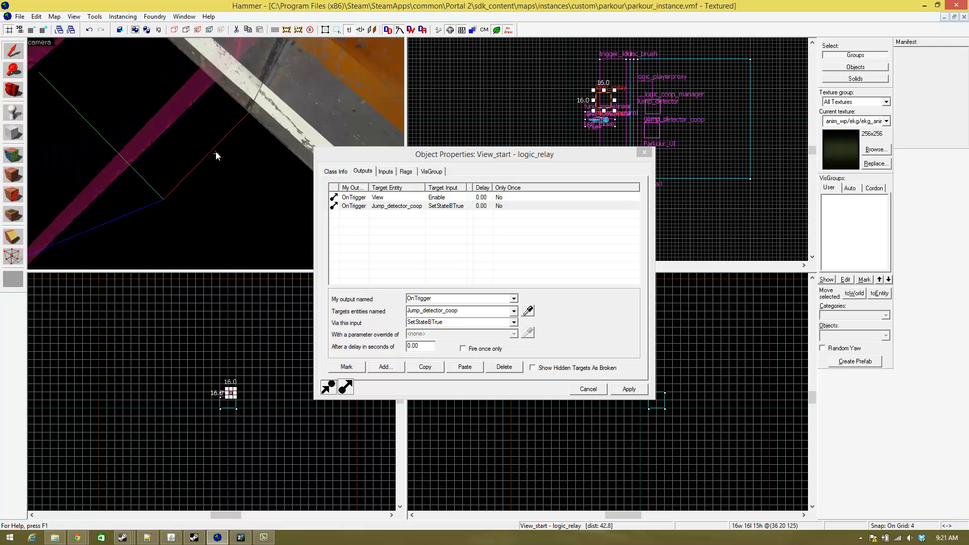
# - Add an OnEndFollow output to the View point_viewcontrol and target it at Jump_detector_coop
pyautogui.click(205, 156)
pyautogui.press('z')
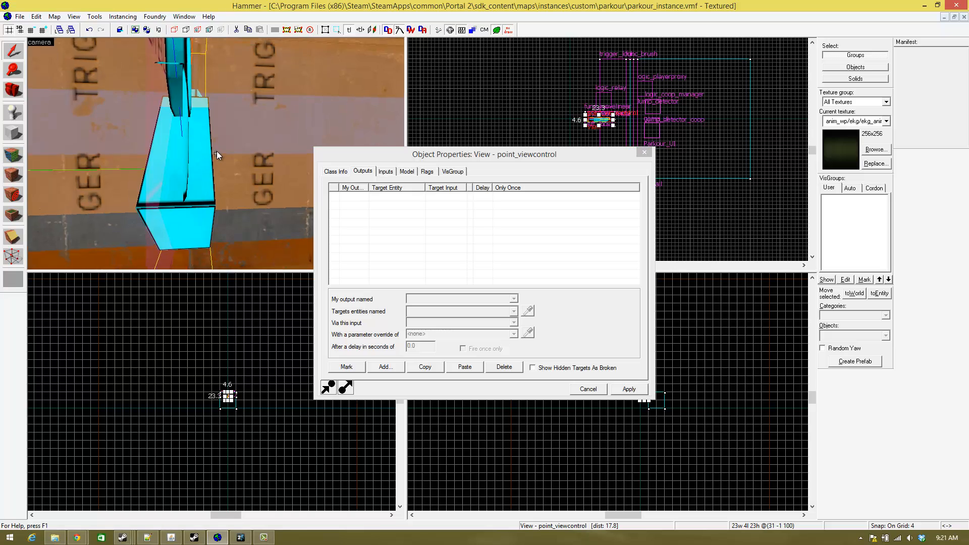
pyautogui.press('s')
pyautogui.press('w')
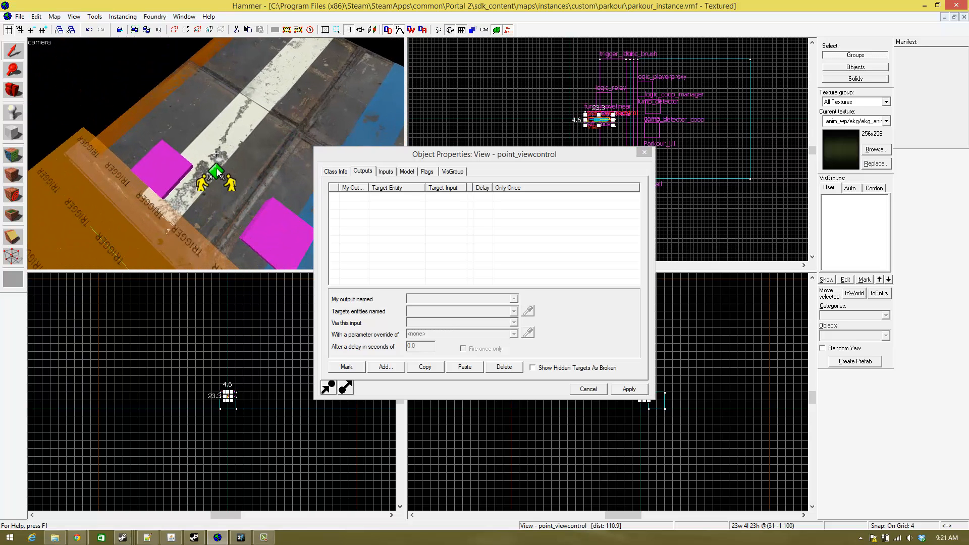
pyautogui.click(400, 381)
pyautogui.click(386, 367)
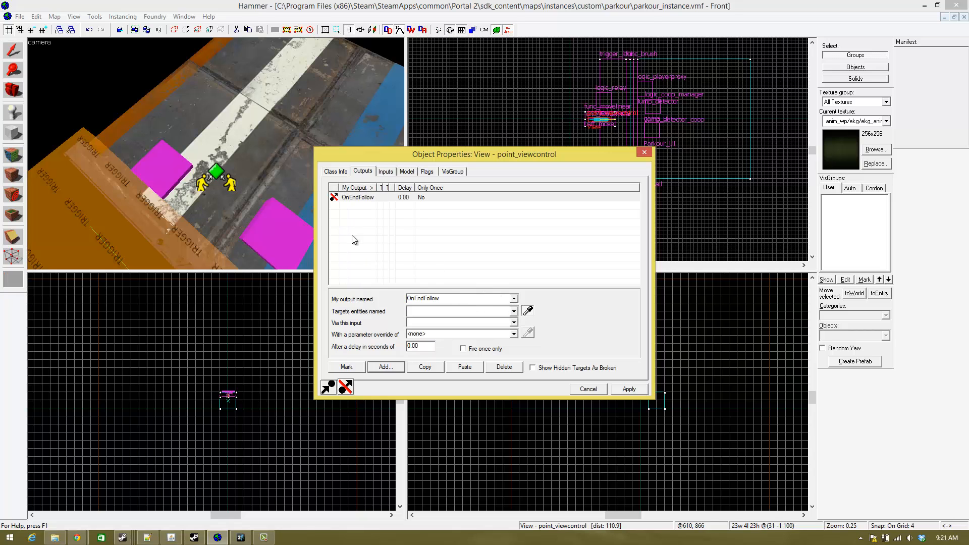
pyautogui.click(224, 174)
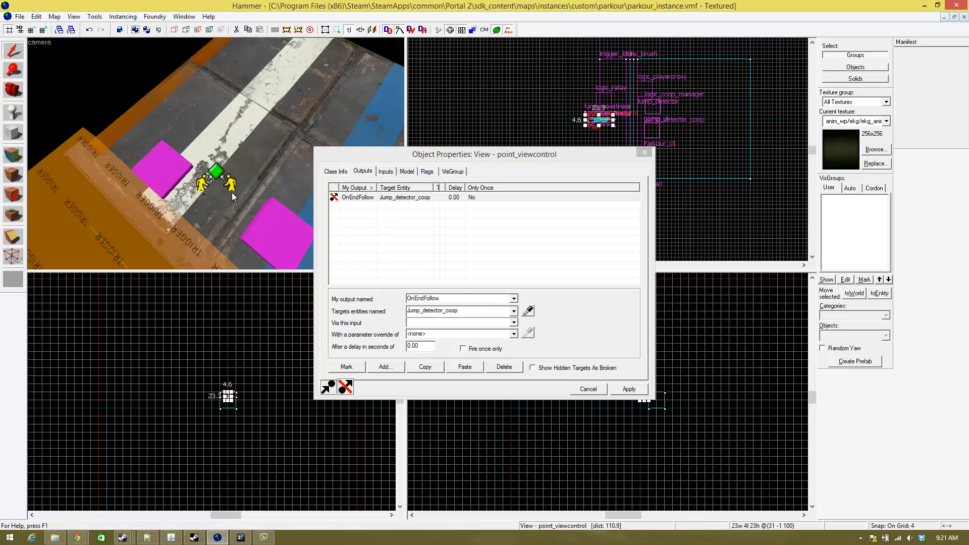
# - Review the outputs of the View_start relay
pyautogui.press('z')
pyautogui.press('s')
pyautogui.press('z')
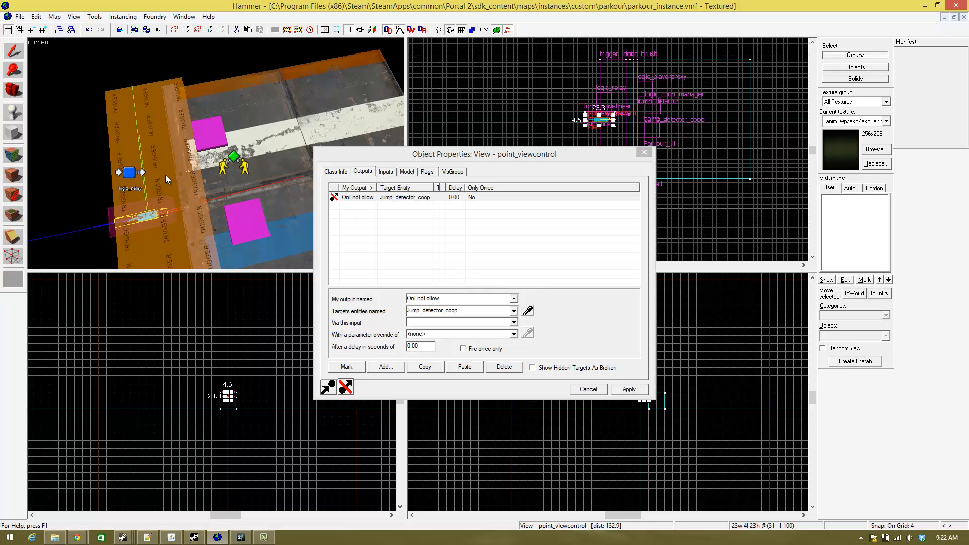
pyautogui.press('z')
pyautogui.press('w')
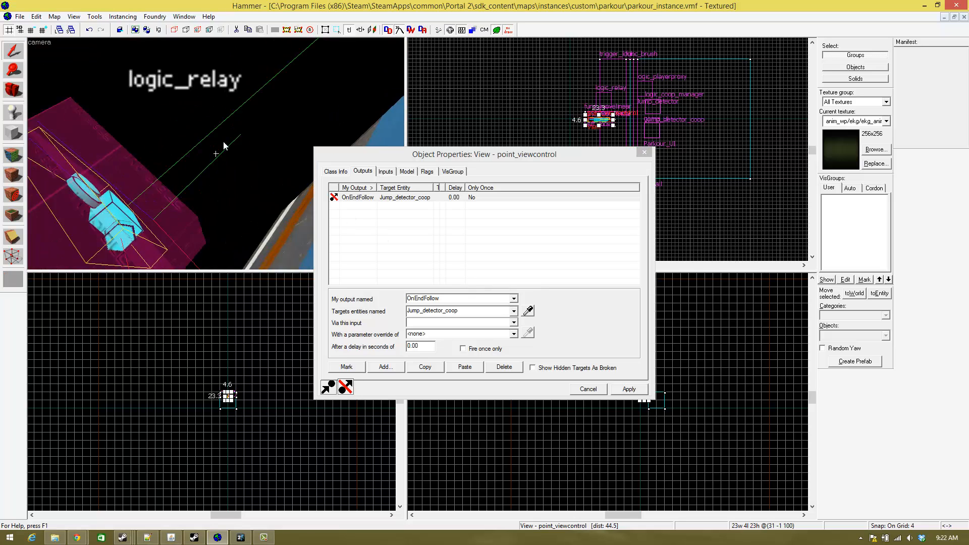
pyautogui.press('z')
pyautogui.click(234, 145)
pyautogui.press('z')
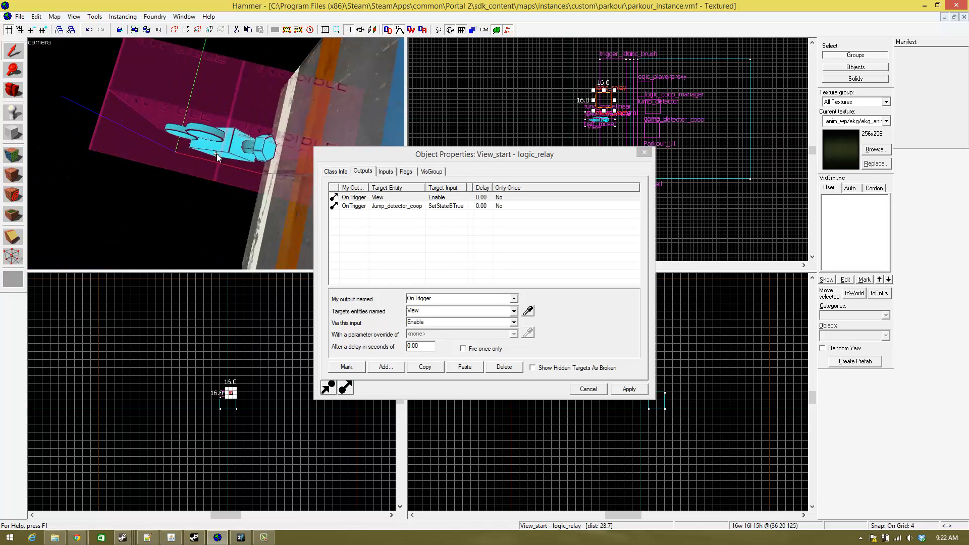
# - Recheck the OnEndFollow output of the View point_viewcontrol
pyautogui.press('z')
pyautogui.press('w')
pyautogui.press('z')
pyautogui.click(210, 157)
pyautogui.press('z')
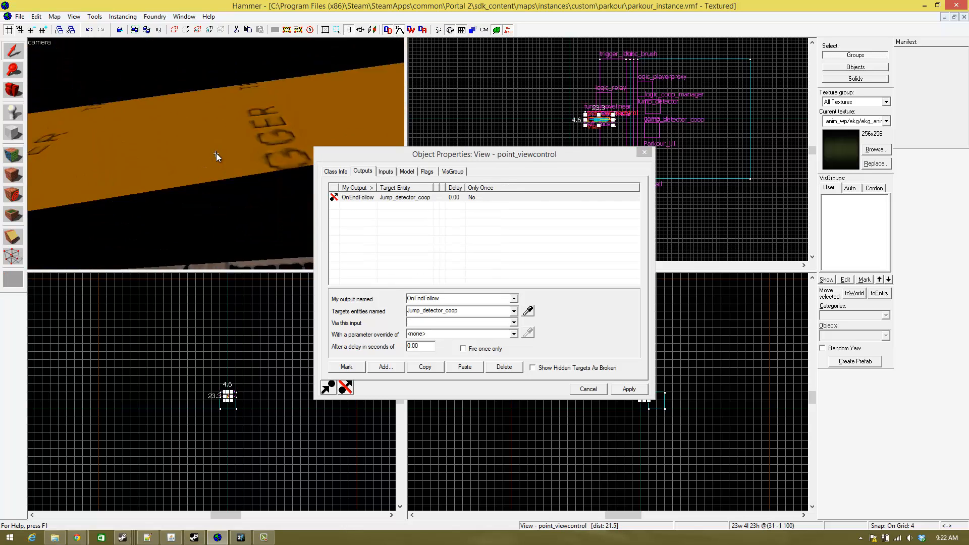
# - Select the Jump_detector_coop manager and check its outputs and inputs
pyautogui.press('z')
pyautogui.press('w')
pyautogui.press('z')
pyautogui.click(219, 148)
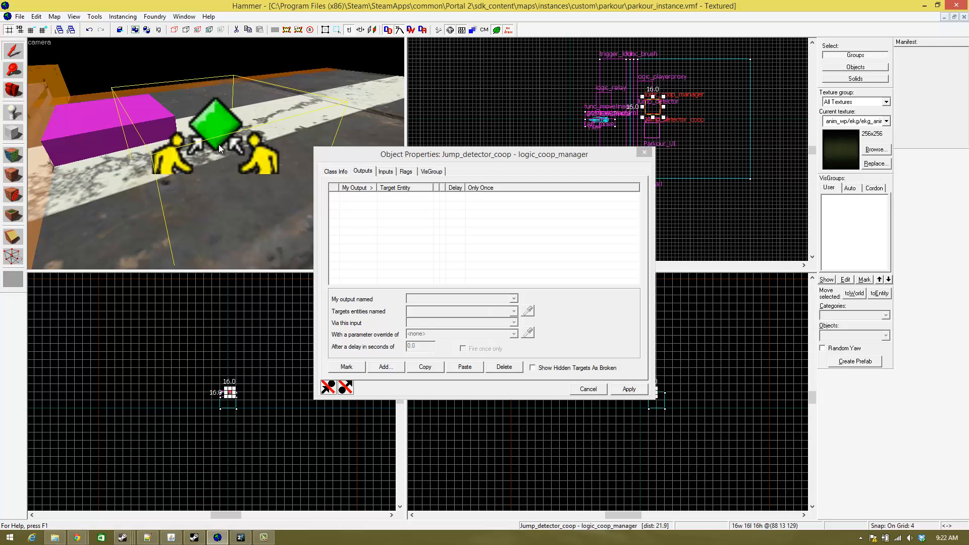
pyautogui.press('s')
pyautogui.press('z')
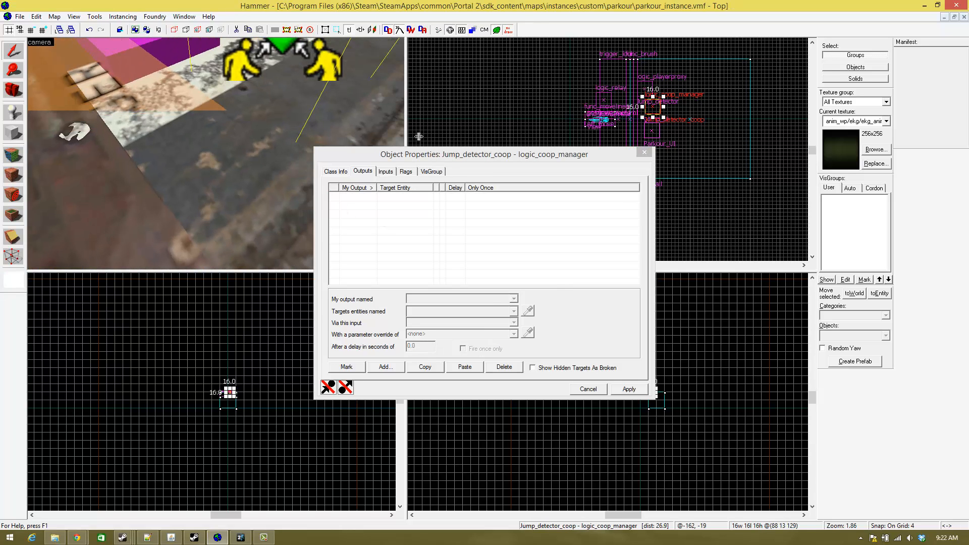
pyautogui.click(386, 171)
# - Set the View camera's OnEndFollow output to send SetStateBFalse to Jump_detector_coop, and close the properties
pyautogui.doubleClick(398, 199)
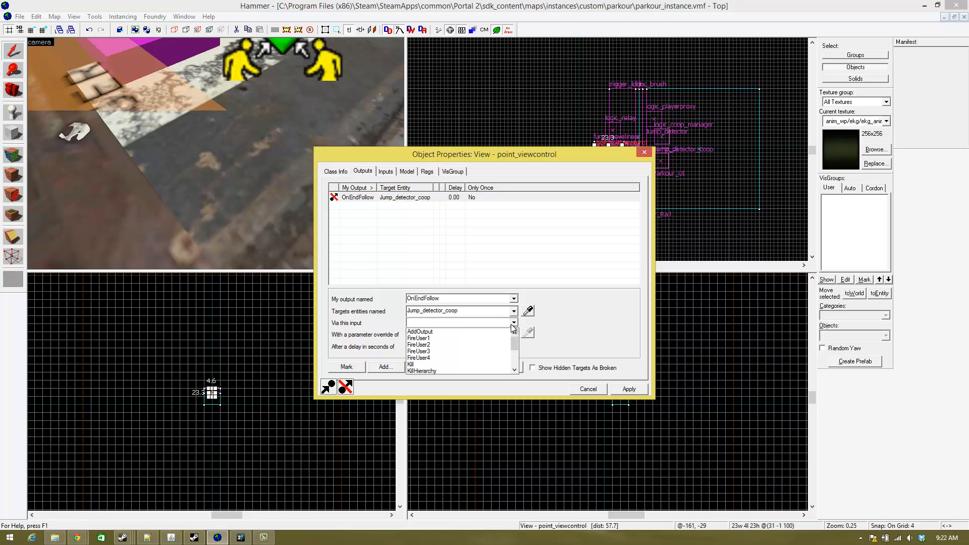
pyautogui.scroll(-3, 456, 349)
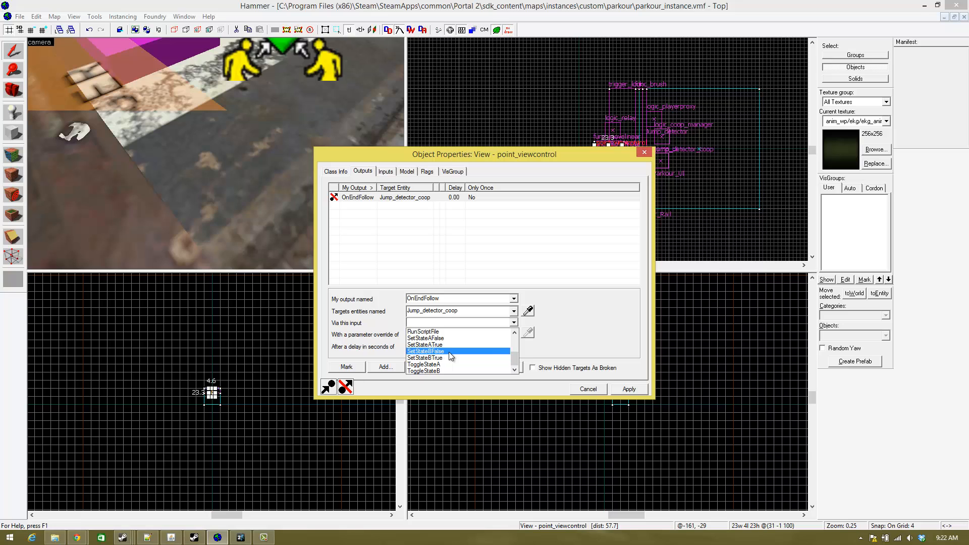
pyautogui.click(448, 352)
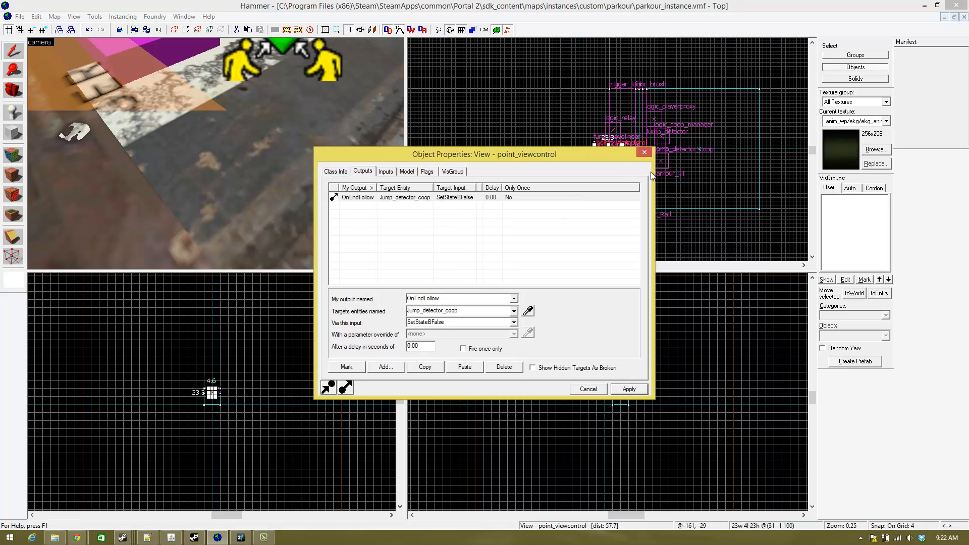
pyautogui.click(644, 153)
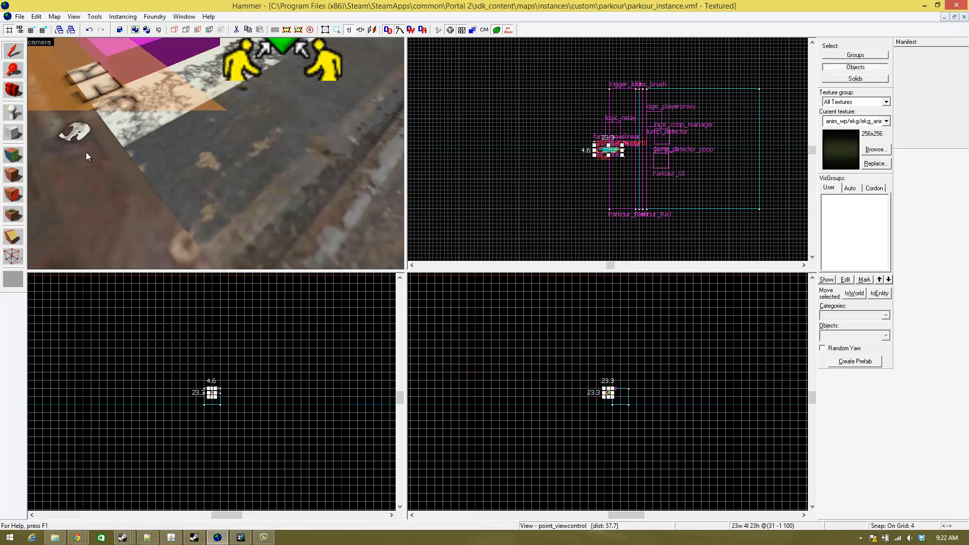
# - Examine the View camera, the trigger volumes, the relay and the coop manager in the 3D view from several sides
pyautogui.moveTo(87, 151); pyautogui.dragTo(216, 156)
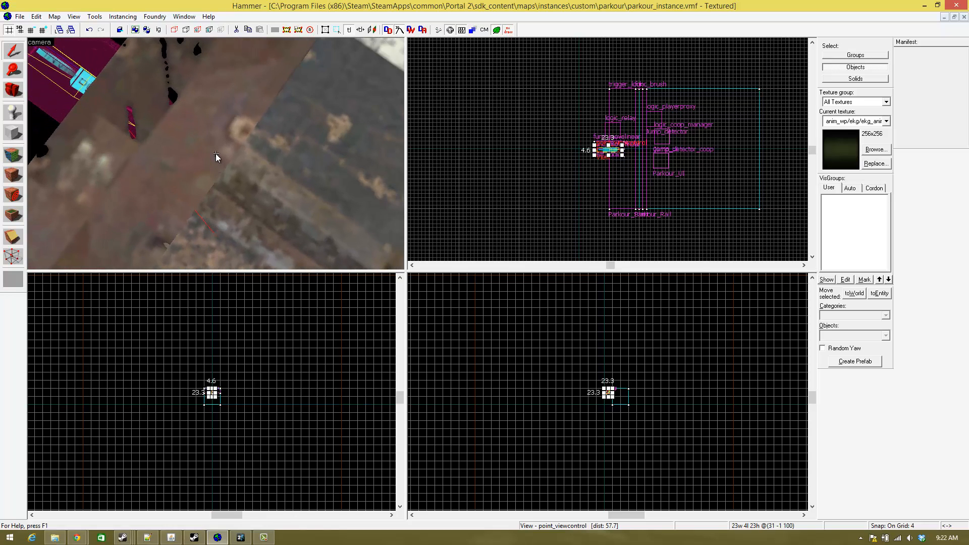
pyautogui.press('s')
pyautogui.press('w')
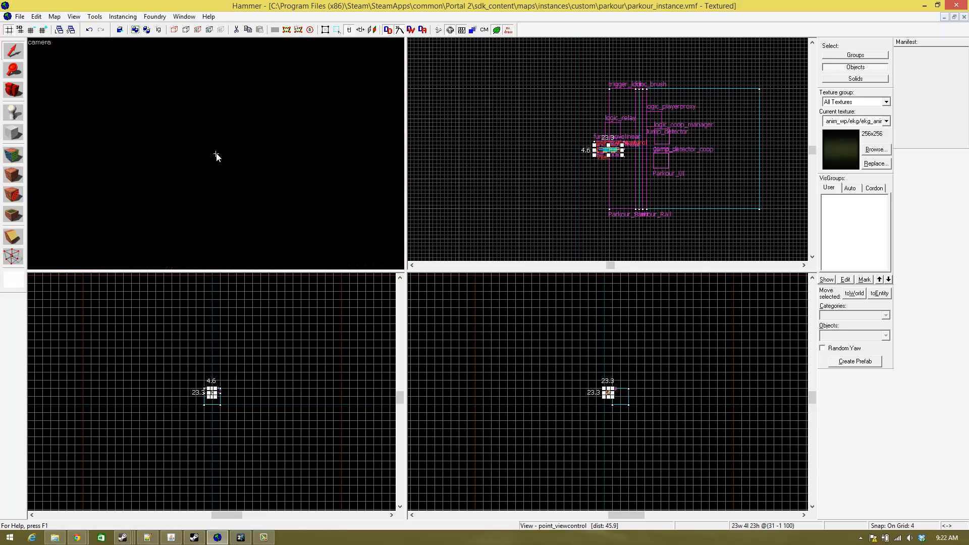
pyautogui.press('w')
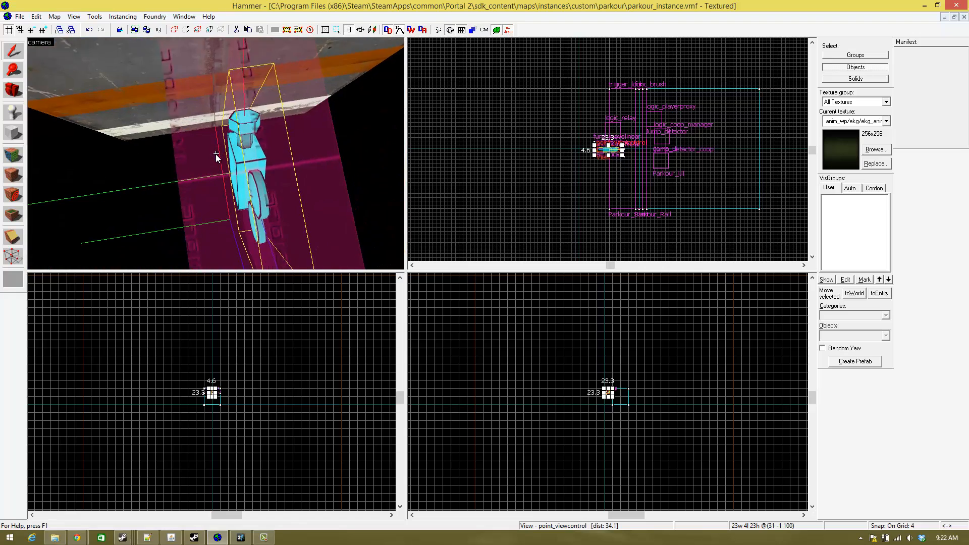
pyautogui.press('s')
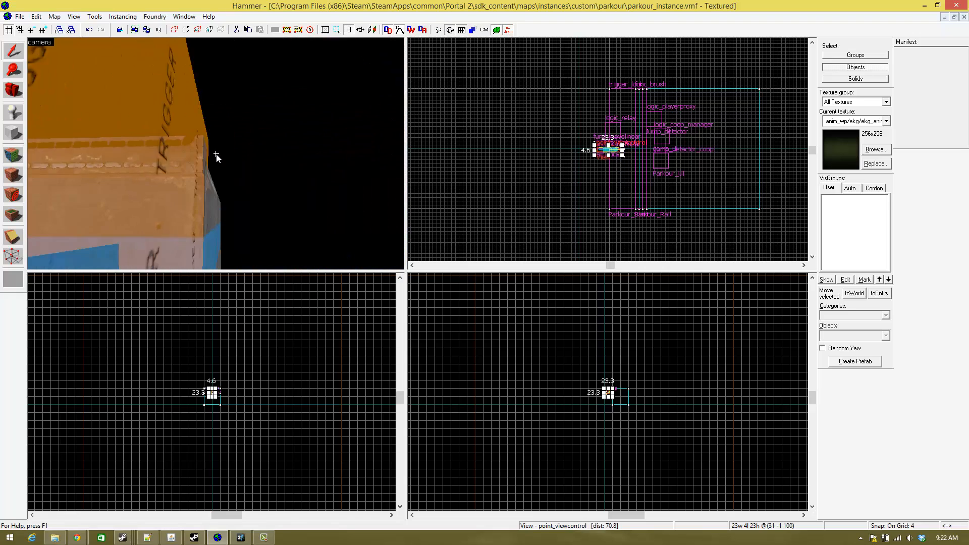
pyautogui.press('d')
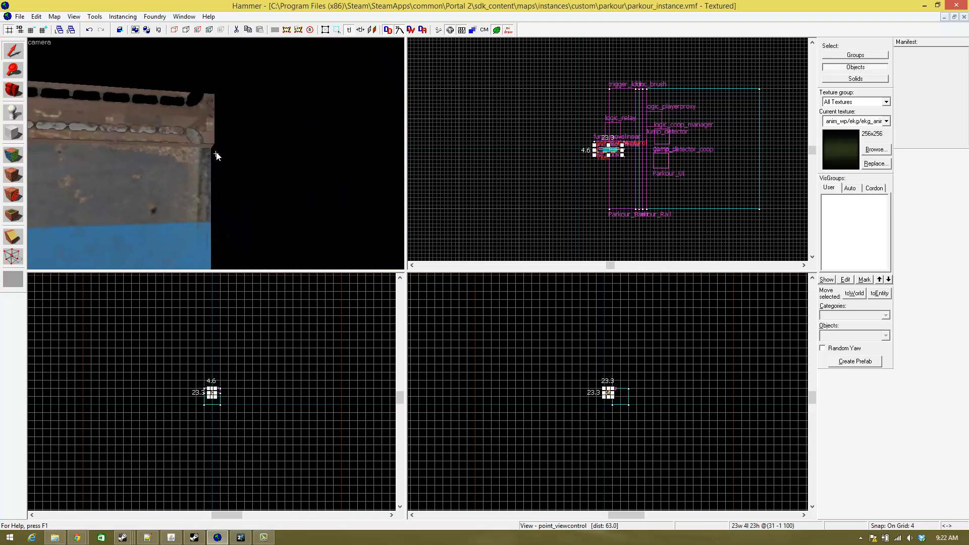
pyautogui.press('d')
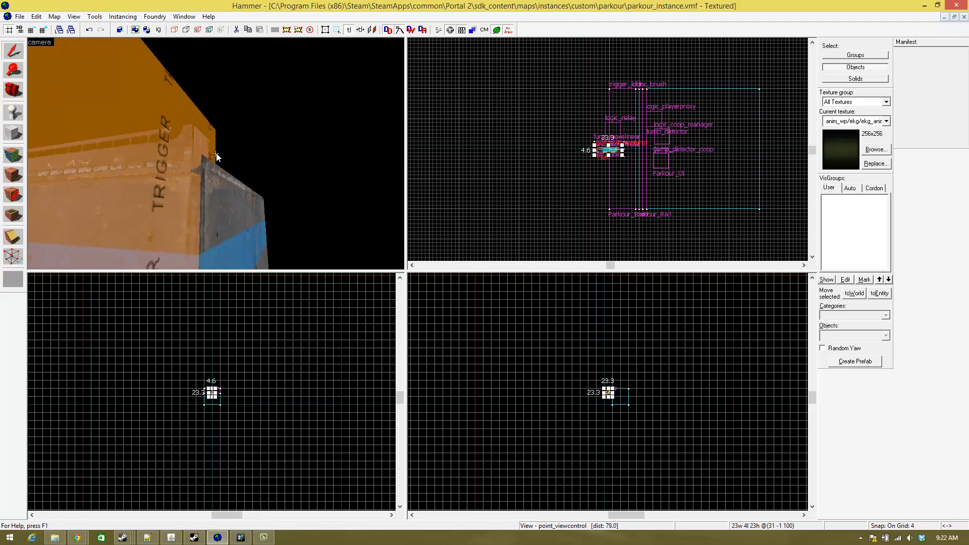
pyautogui.press('s')
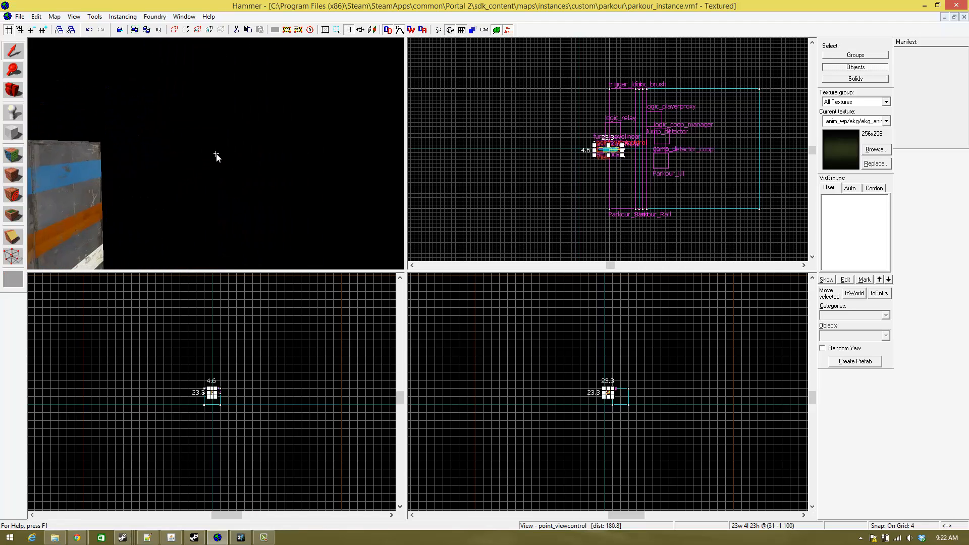
pyautogui.press('w')
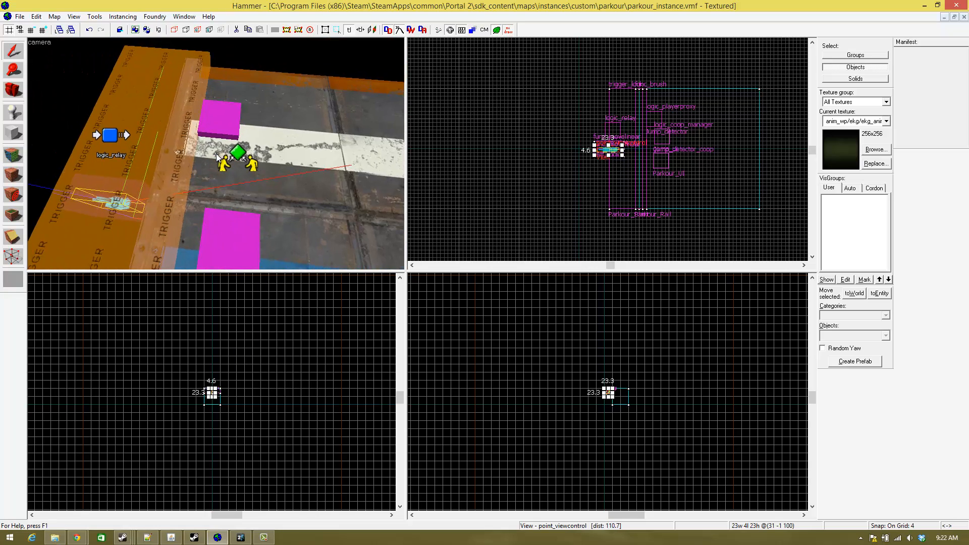
pyautogui.press('a')
pyautogui.press('d')
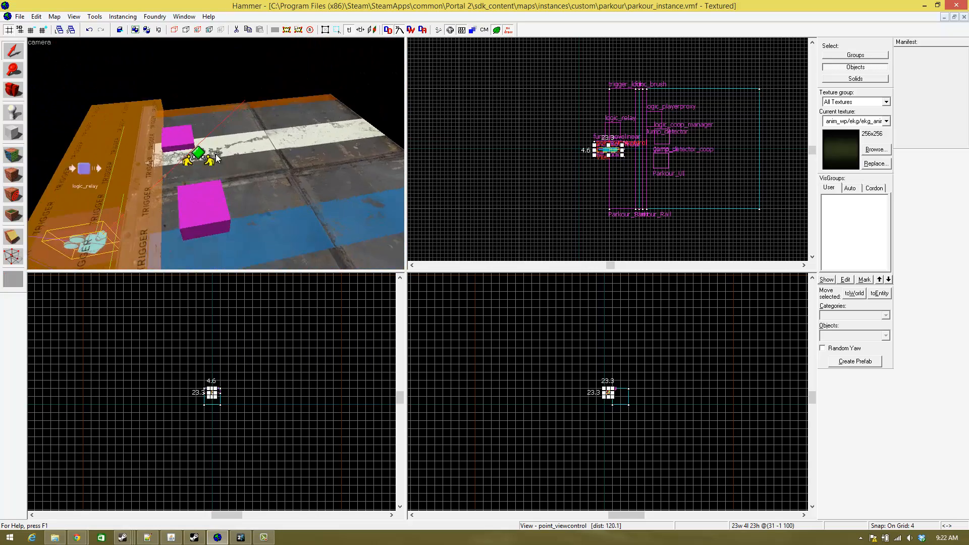
pyautogui.press('w')
pyautogui.press('a')
pyautogui.press('z')
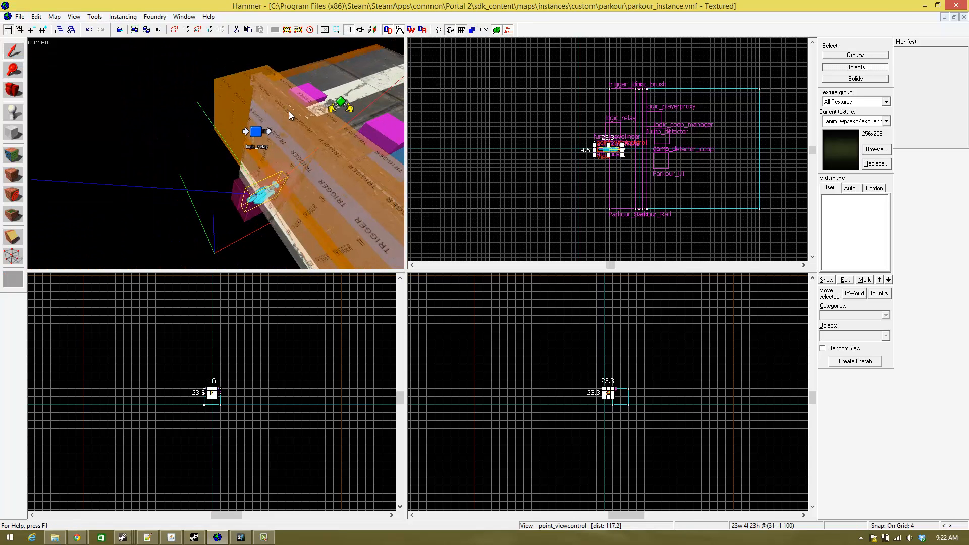
# - Close the parkour instance and compile the Real_Parkour map
pyautogui.click(964, 17)
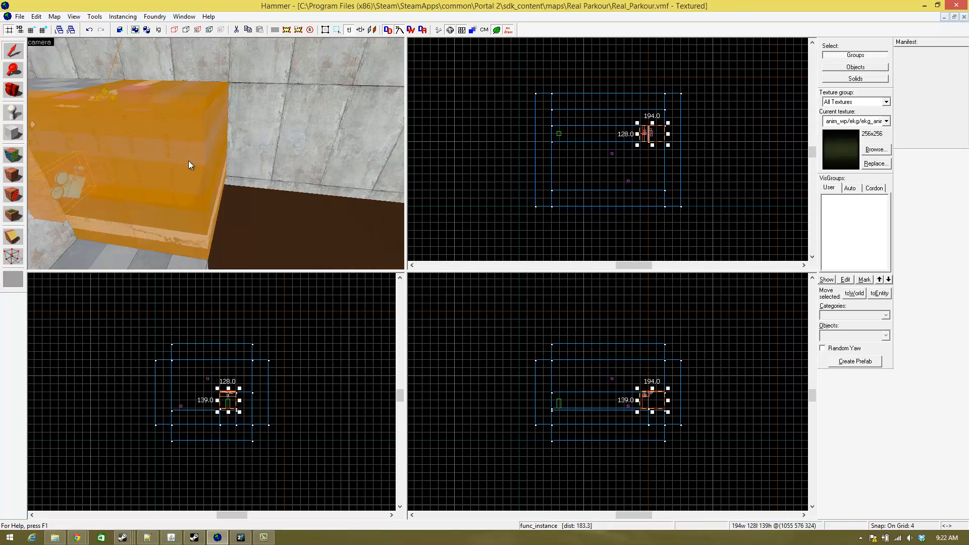
pyautogui.click(20, 17)
pyautogui.click(69, 140)
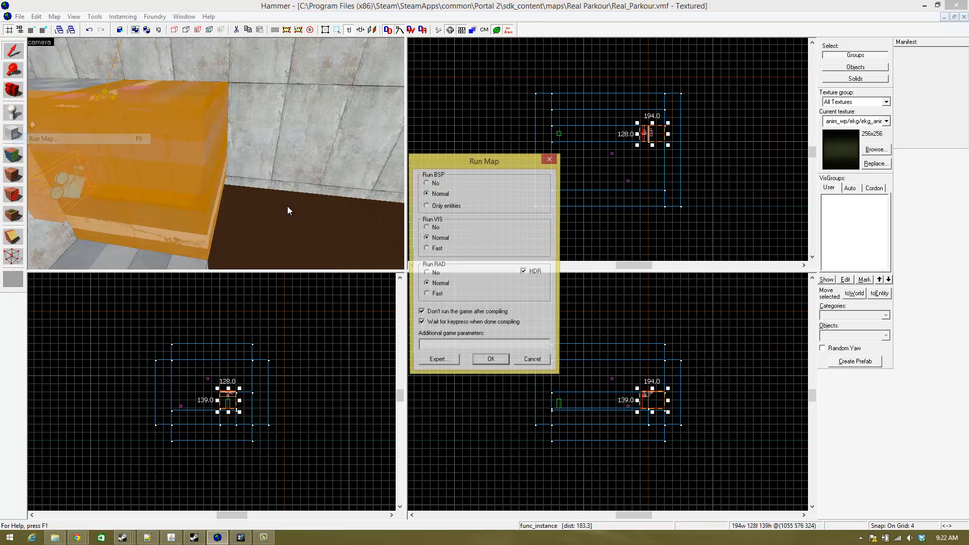
pyautogui.click(509, 365)
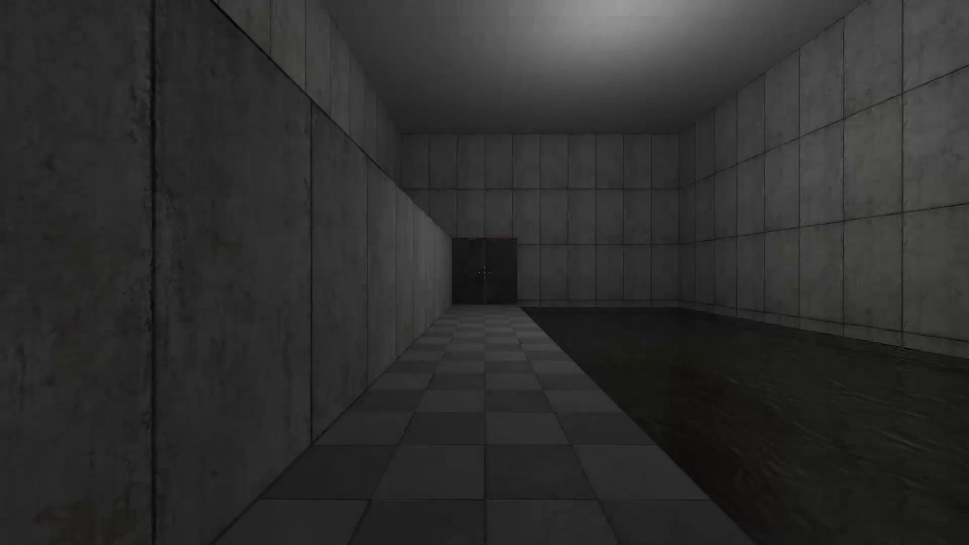
# - Test the map in Portal 2 by walking along the tiled floor to the metal block and trying the parkour climb
pyautogui.press('w')
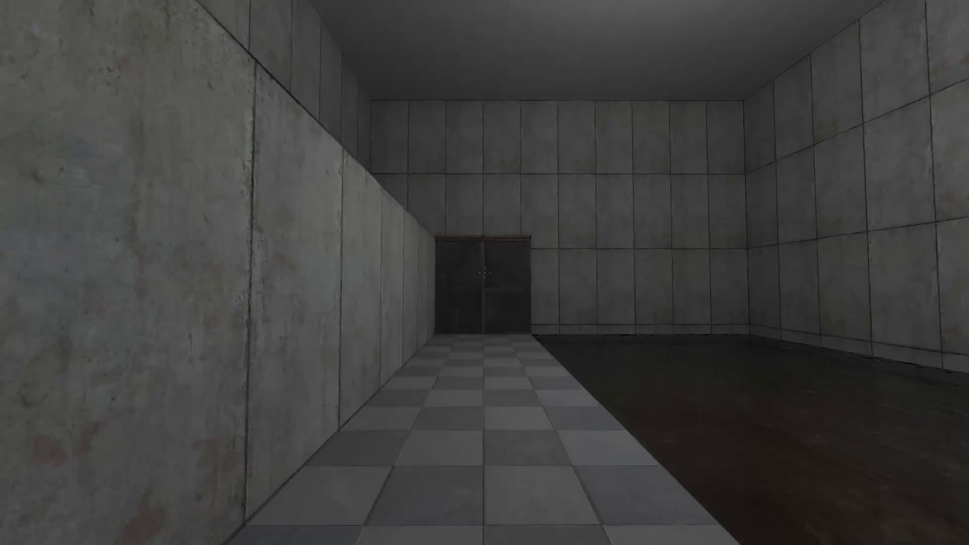
pyautogui.press('w')
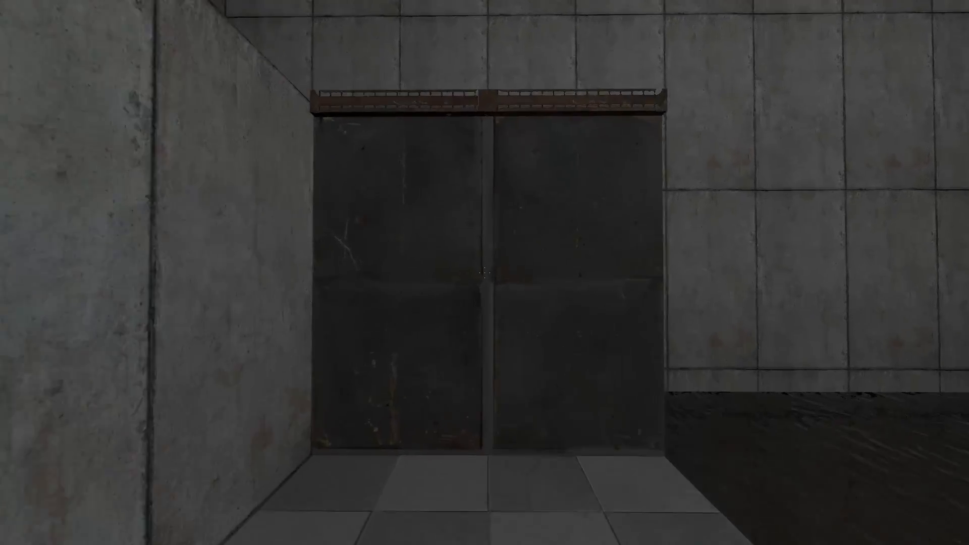
pyautogui.press('w')
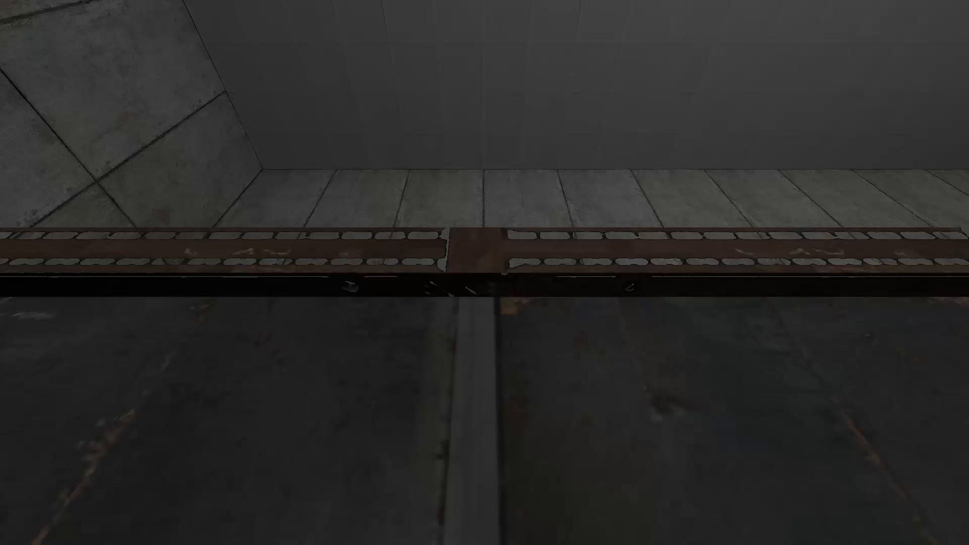
# - Exit the test map to the main menu and switch back to Hammer
pyautogui.press('`')
pyautogui.click(225, 397)
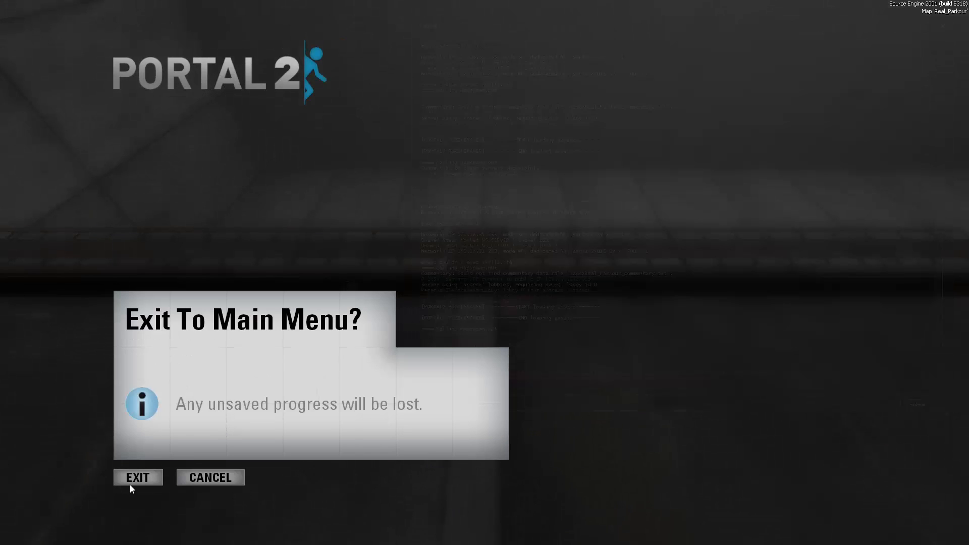
pyautogui.click(130, 480)
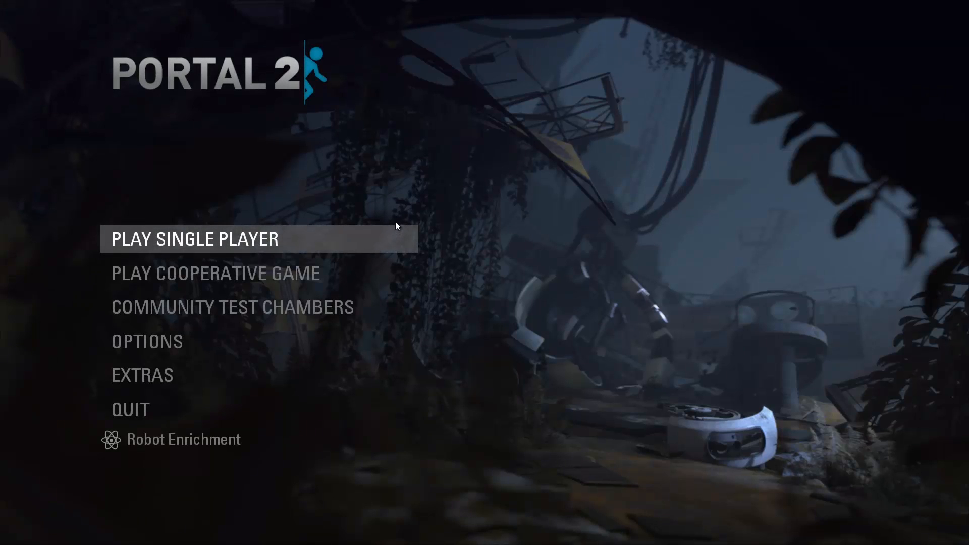
pyautogui.hotkey('alt', 'Tab')
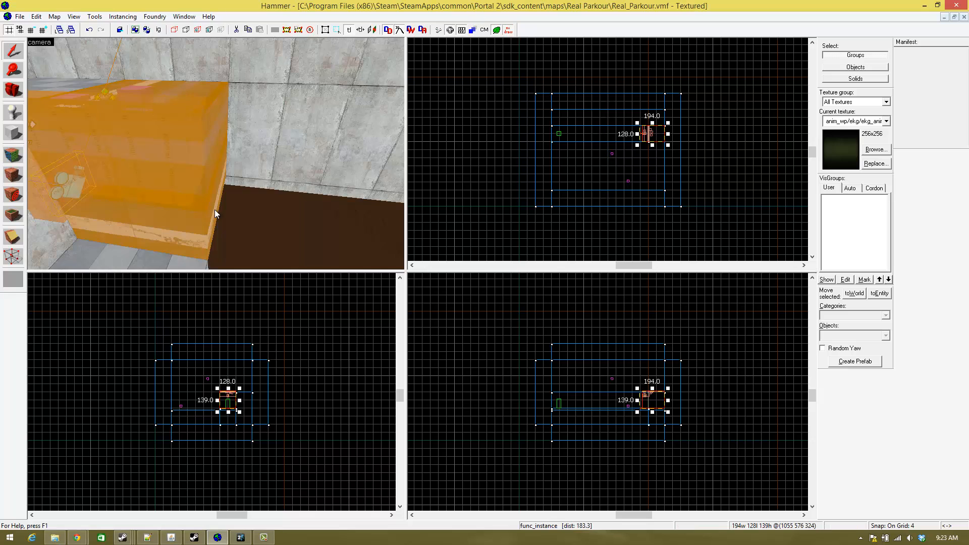
# - Open the parkour func_instance in the Real_Parkour map for editing
pyautogui.press('z')
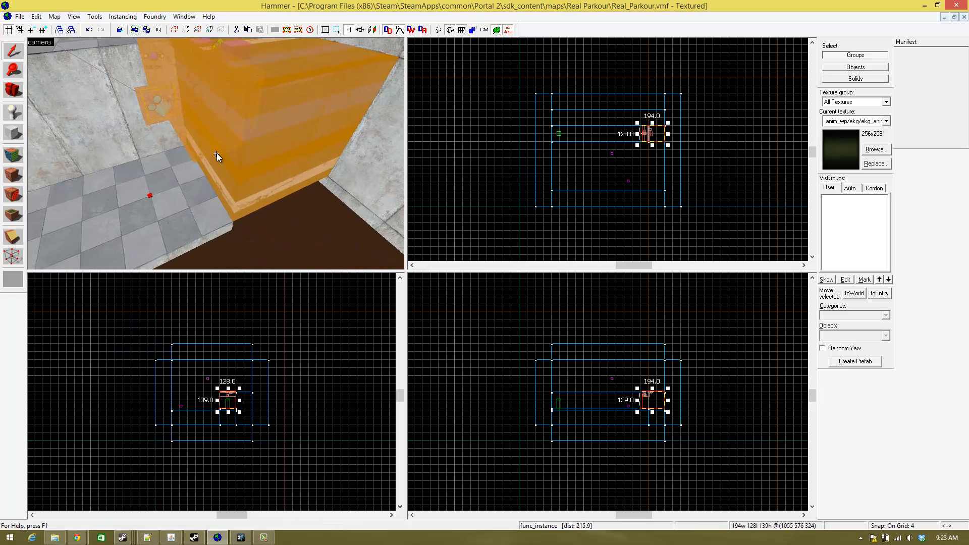
pyautogui.hotkey('alt', 'Return')
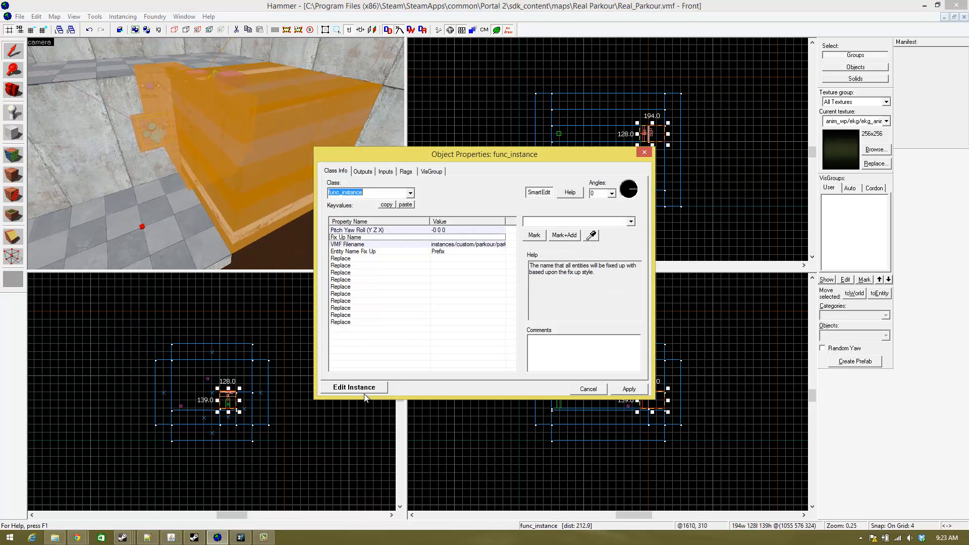
pyautogui.click(353, 388)
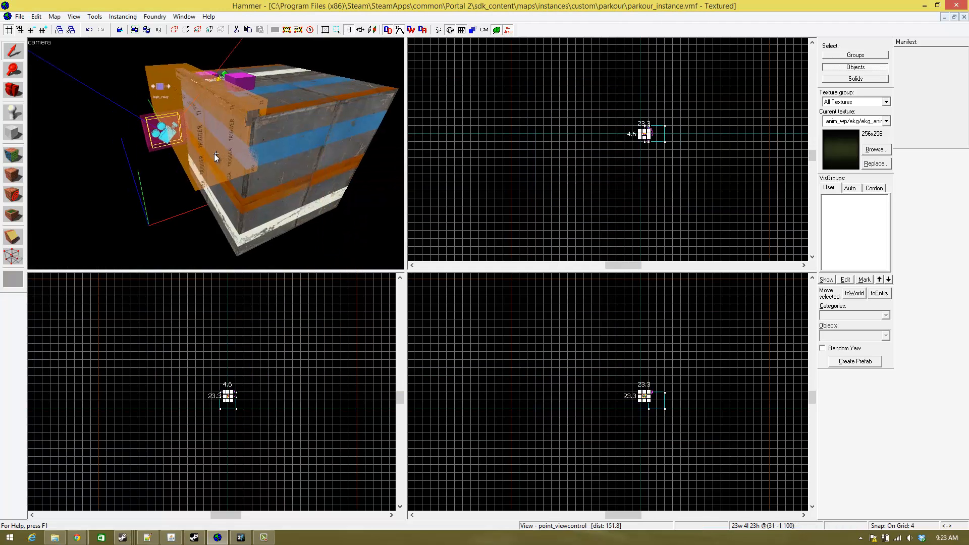
# - Add an OnChangeToAllTrue output to the Jump_detector_coop logic_coop_manager on top of the block
pyautogui.press('a')
pyautogui.press('w')
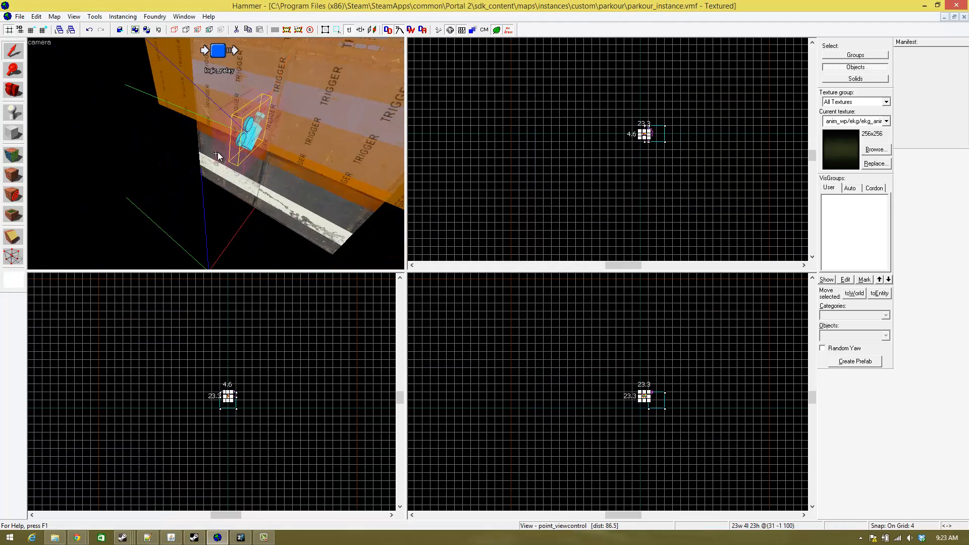
pyautogui.press('w')
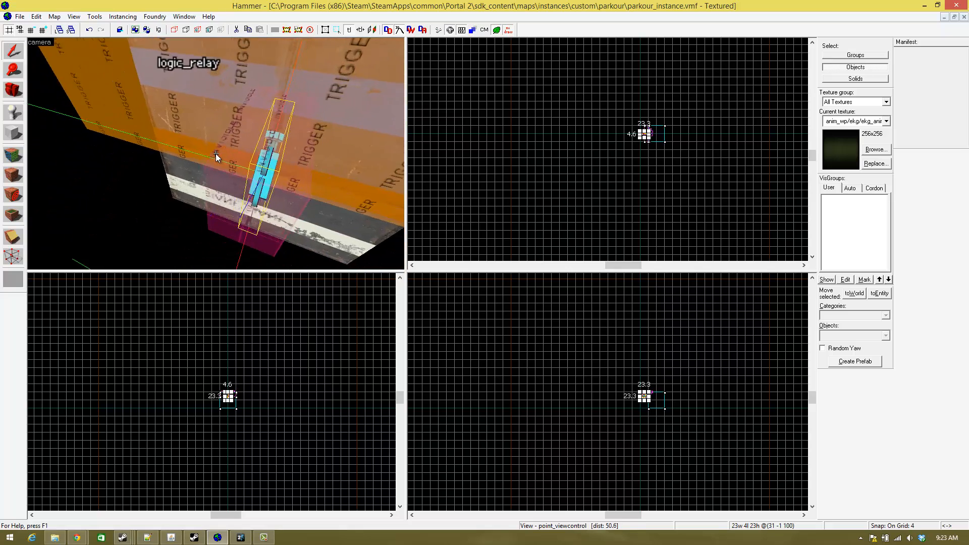
pyautogui.press('s')
pyautogui.press('z')
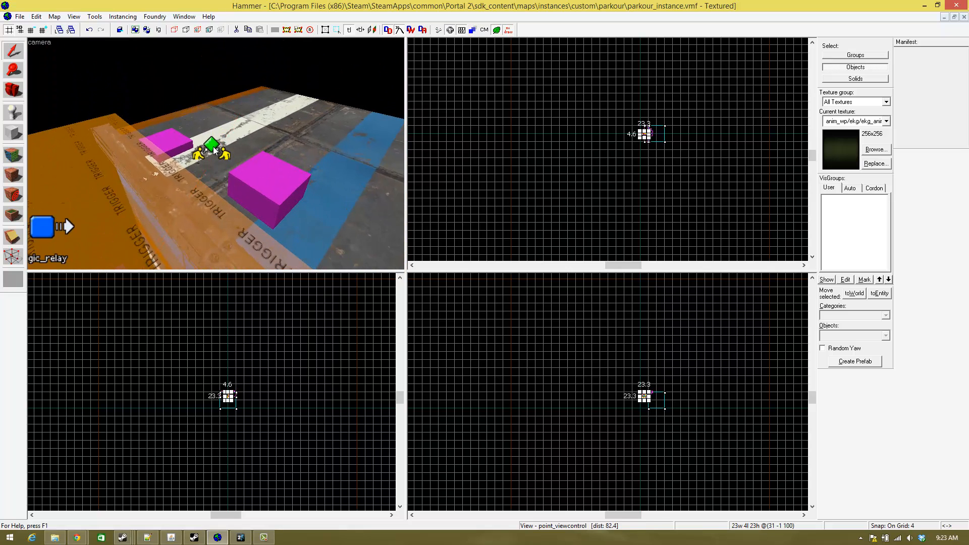
pyautogui.doubleClick(212, 146)
pyautogui.click(362, 172)
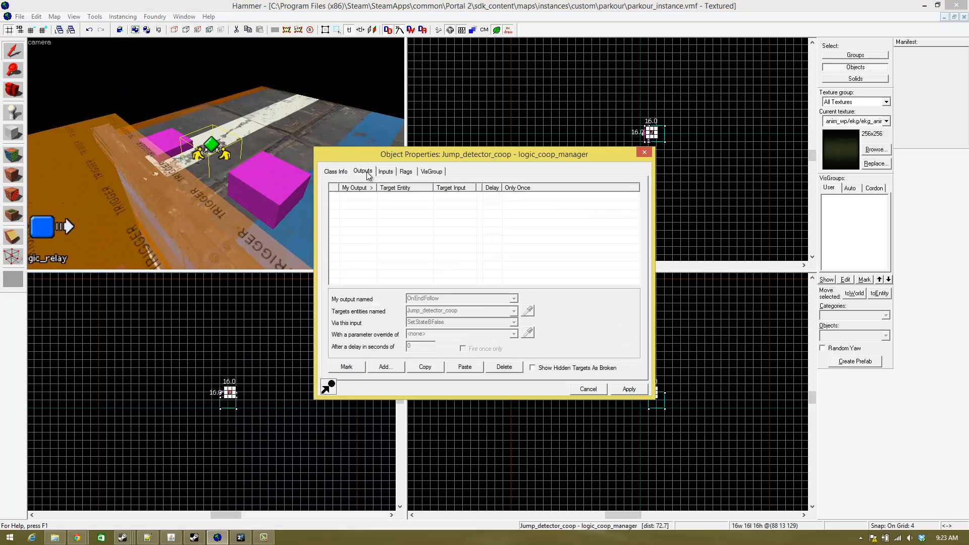
pyautogui.click(386, 365)
pyautogui.click(513, 299)
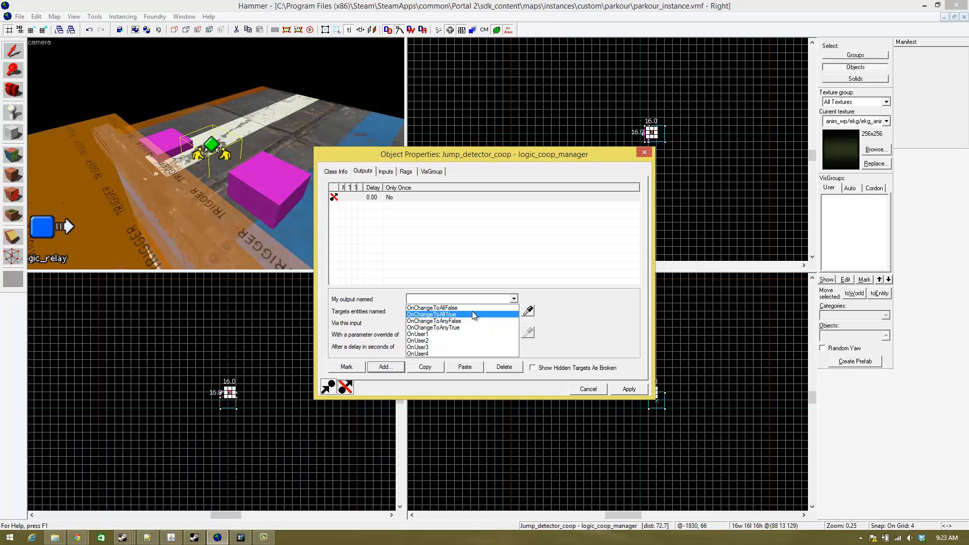
pyautogui.click(467, 314)
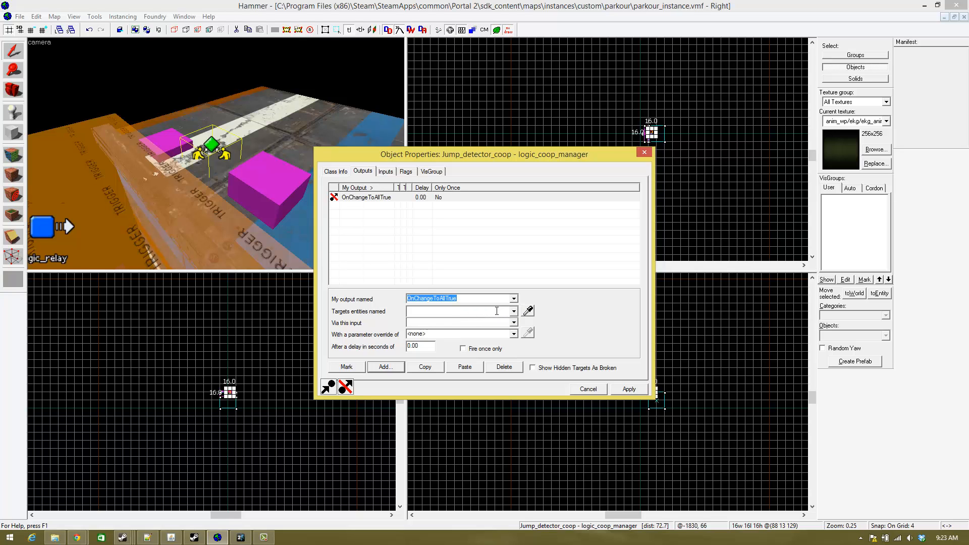
# - Target the View entity with the TeleportToView input in the new Jump_detector_coop output, and apply it
pyautogui.click(491, 312)
pyautogui.write('view')
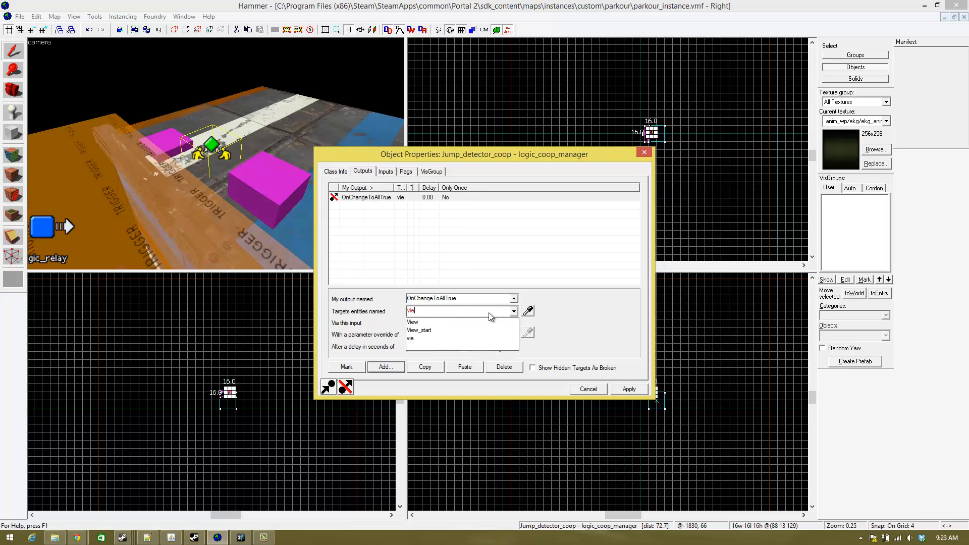
pyautogui.click(432, 324)
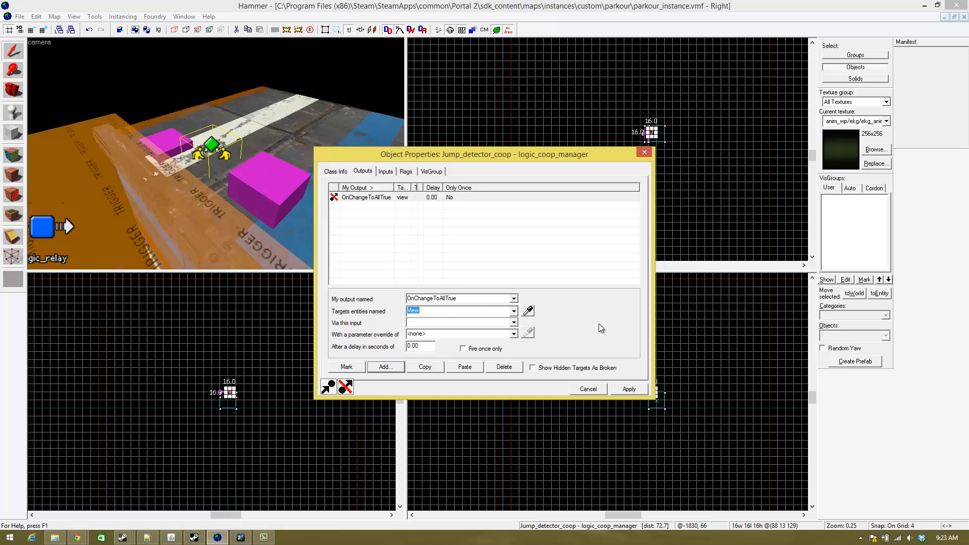
pyautogui.click(513, 323)
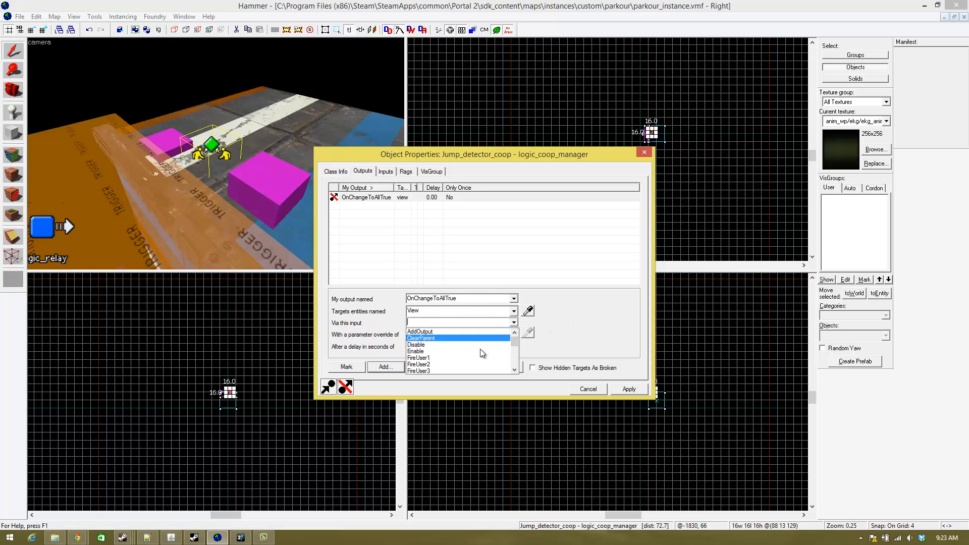
pyautogui.scroll(-10, 475, 356)
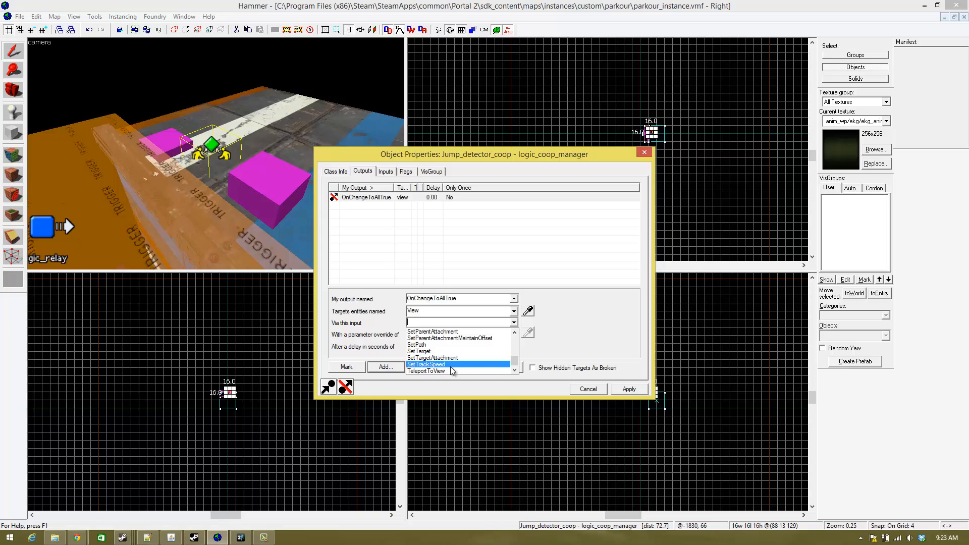
pyautogui.click(426, 371)
pyautogui.click(633, 391)
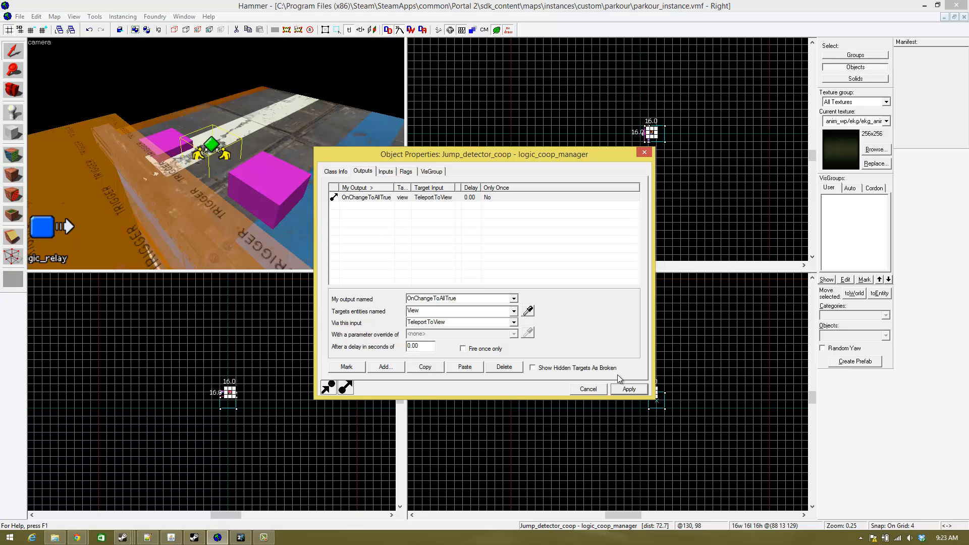
pyautogui.click(643, 151)
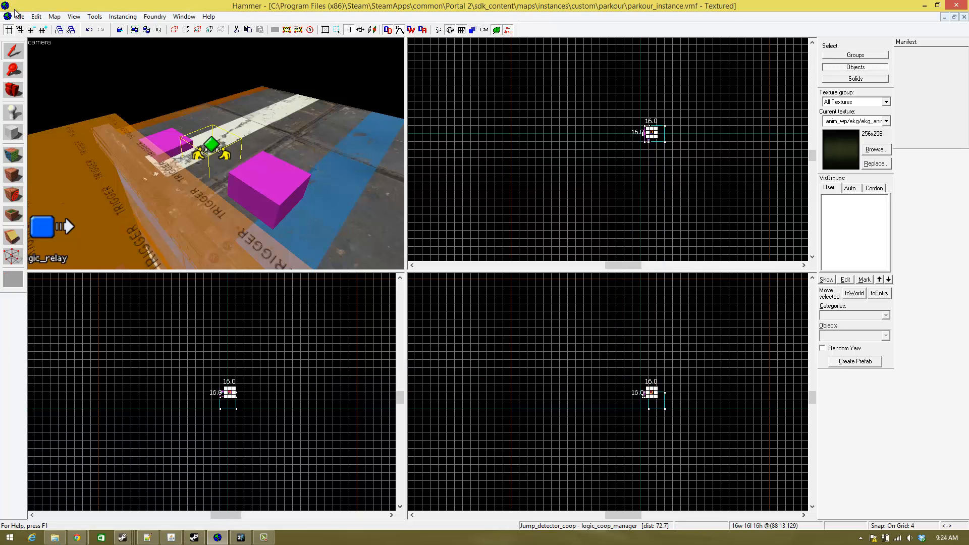
pyautogui.click(20, 16)
pyautogui.click(51, 139)
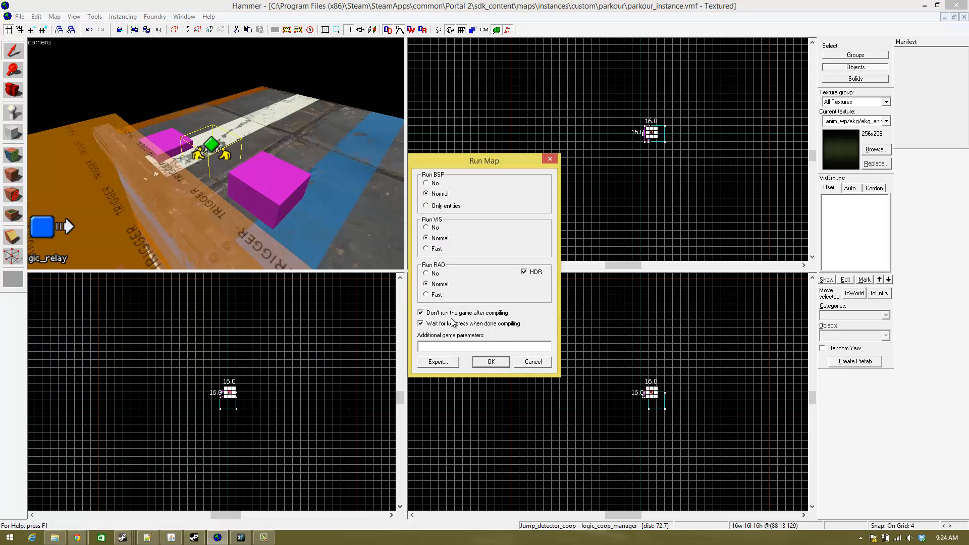
pyautogui.click(531, 362)
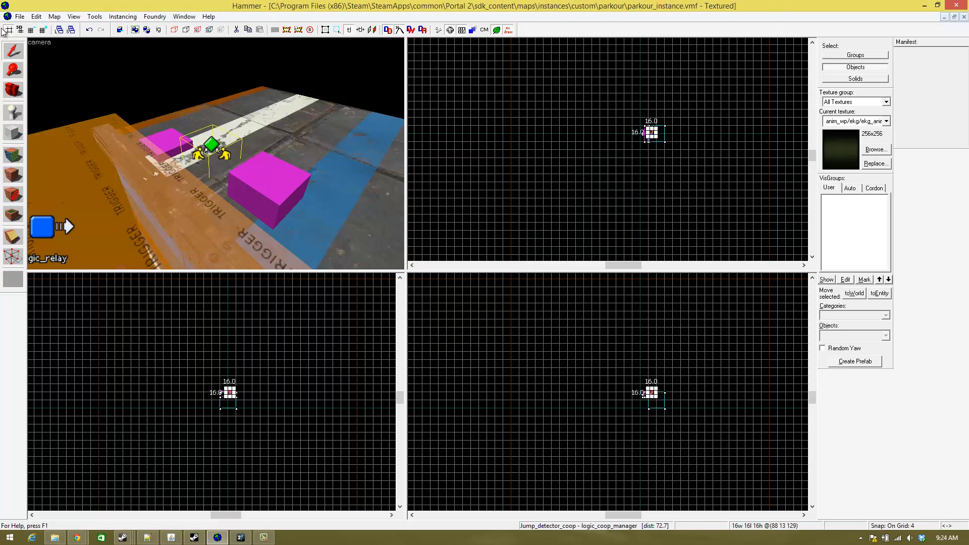
# - Save the parkour instance and close it to return to the Real_Parkour map
pyautogui.click(19, 17)
pyautogui.click(30, 61)
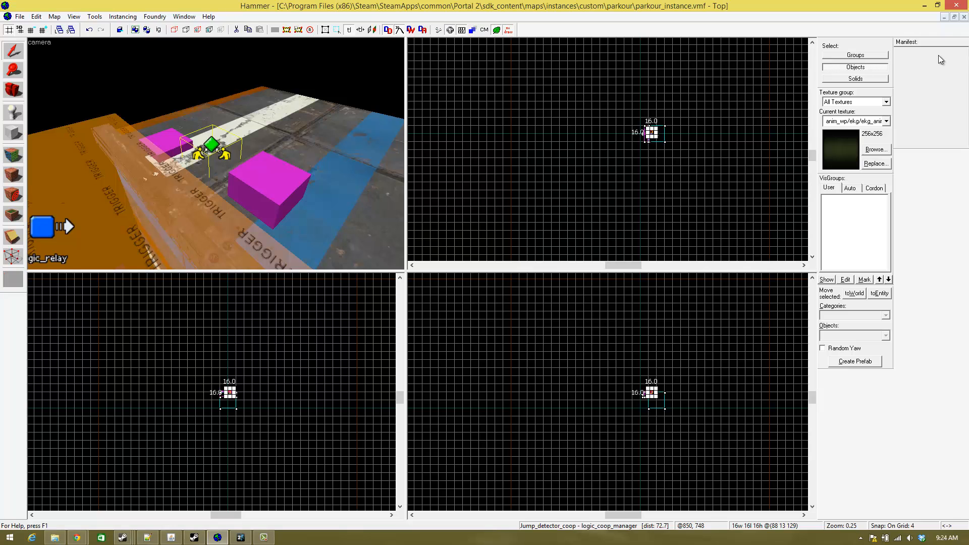
pyautogui.click(964, 17)
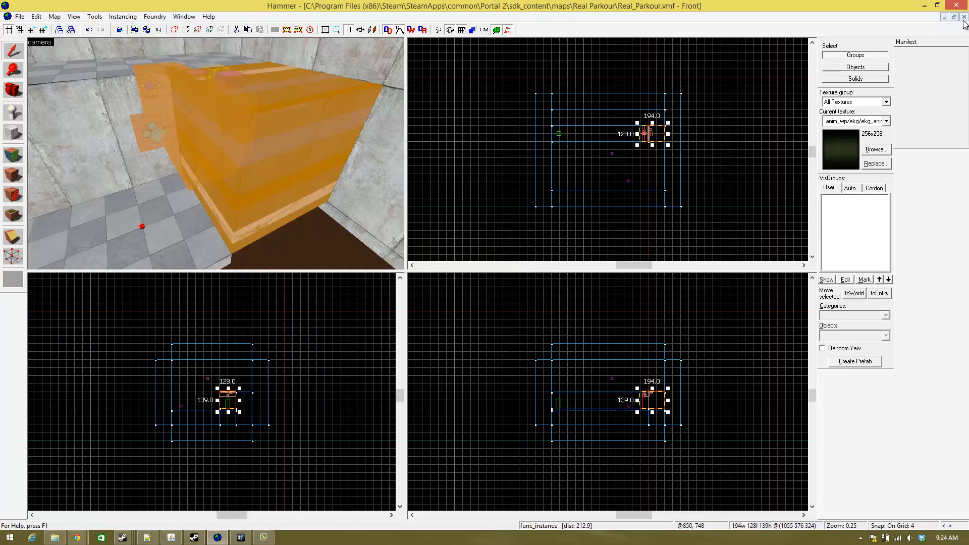
# - Compile the Real_Parkour map with normal BSP, VIS and RAD, without running the game after compiling
pyautogui.click(20, 16)
pyautogui.click(44, 138)
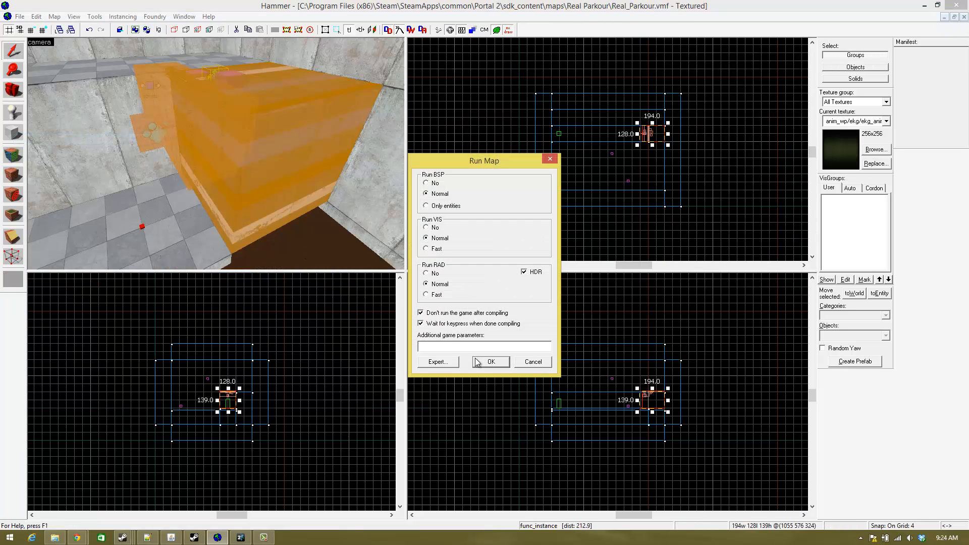
pyautogui.click(477, 361)
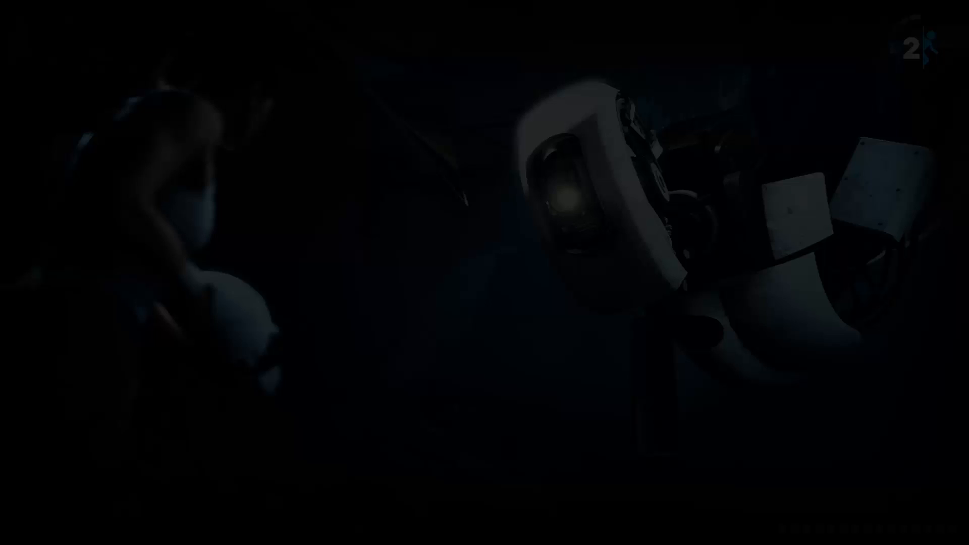
# - Start testing the compiled map in Portal 2 by walking along the tiled floor to the metal block and grabbing it
pyautogui.press('w')
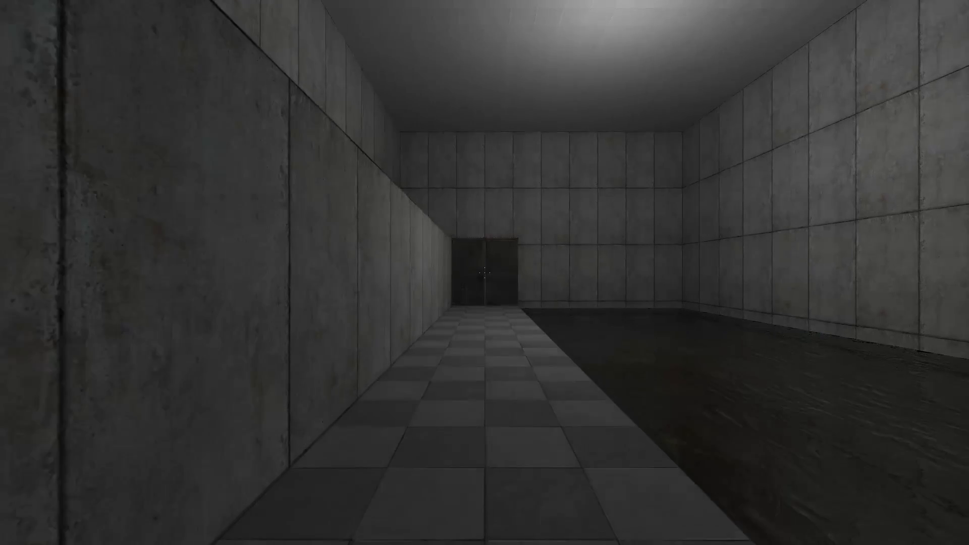
pyautogui.press('w')
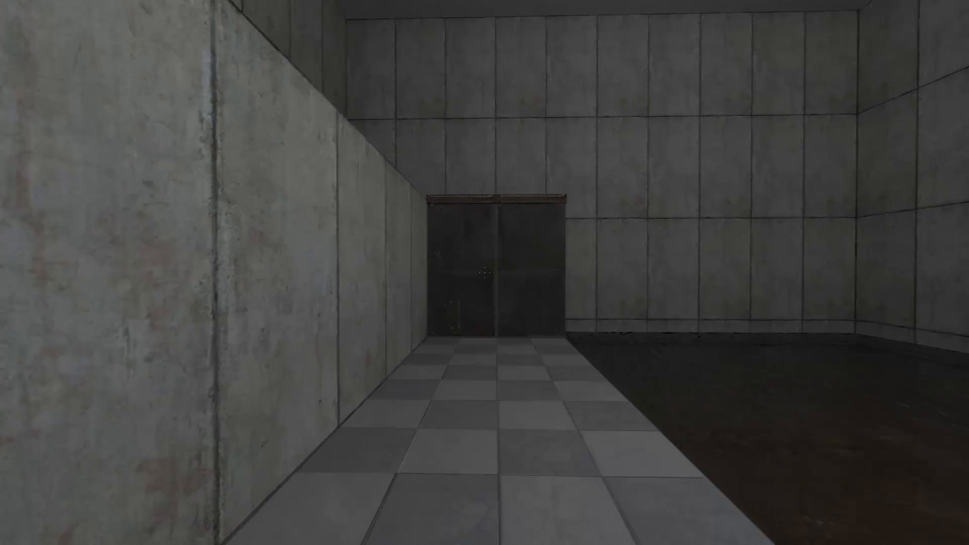
pyautogui.press('w')
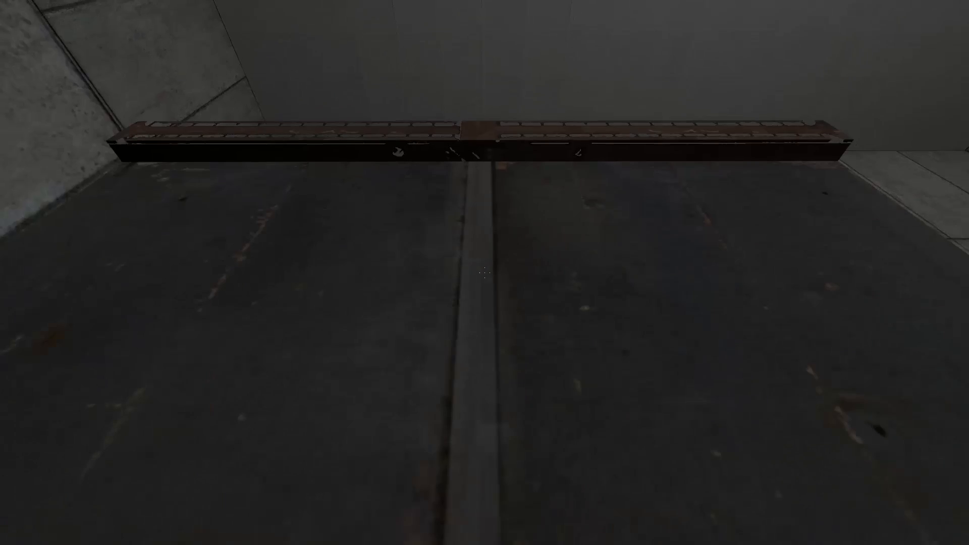
# - Test the parkour view on the metal block by repeatedly moving backward and forward against it
pyautogui.press('s')
pyautogui.press('w')
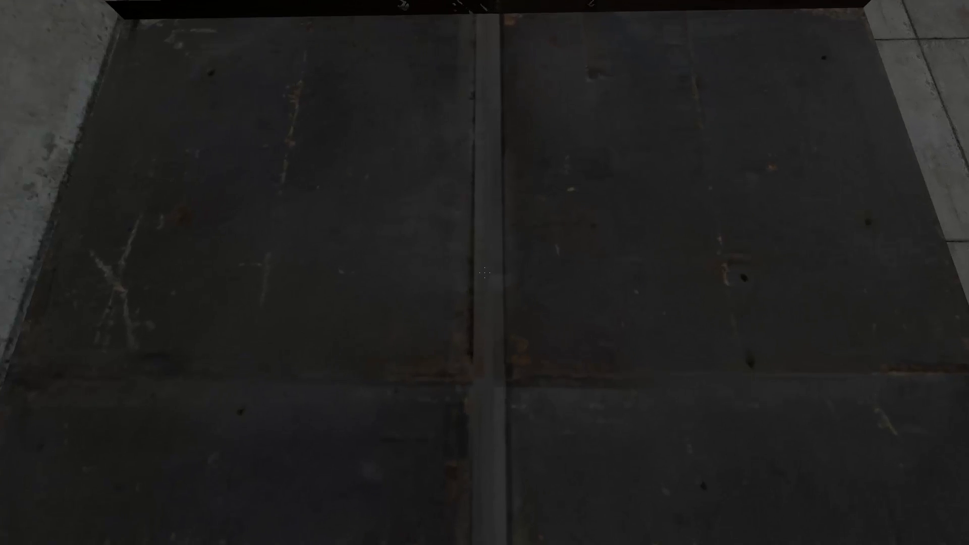
pyautogui.press('w')
pyautogui.press('s')
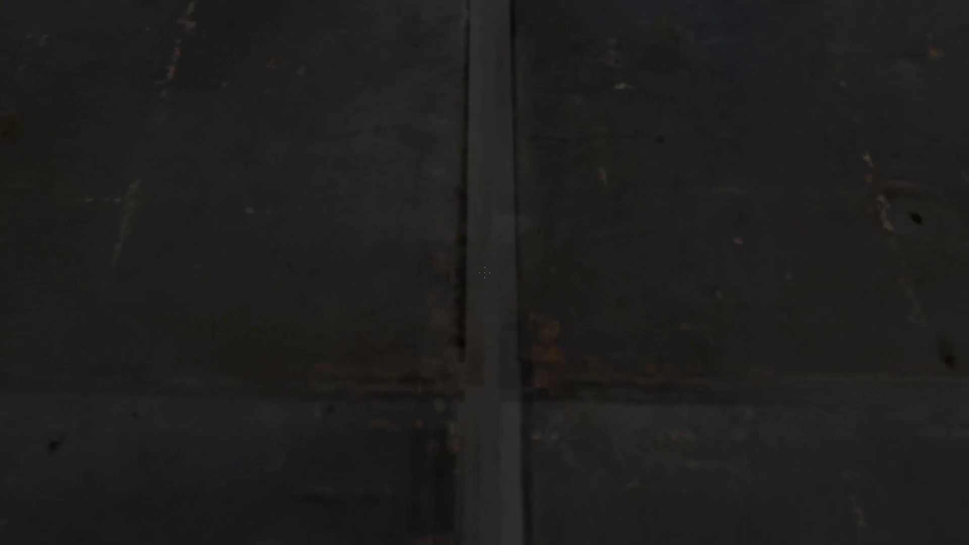
pyautogui.press('s')
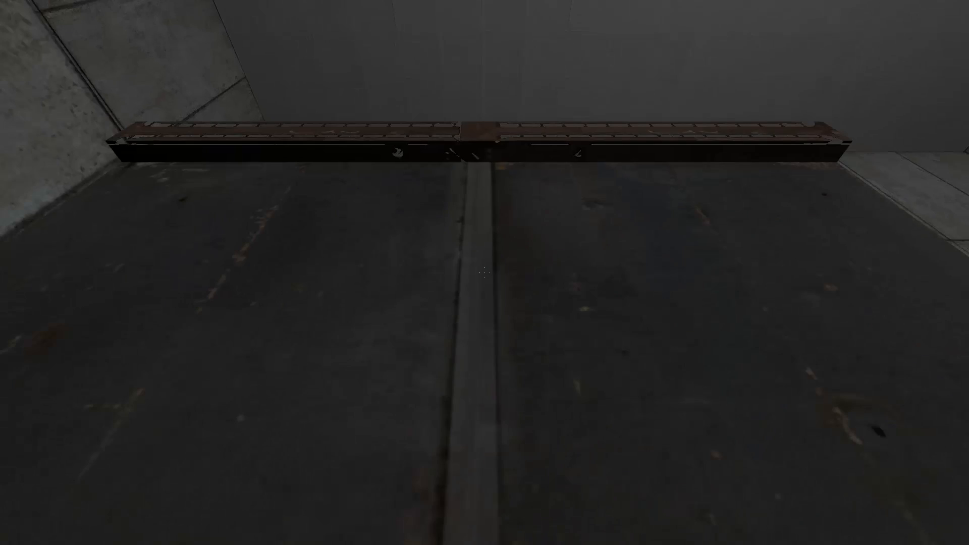
pyautogui.press('w')
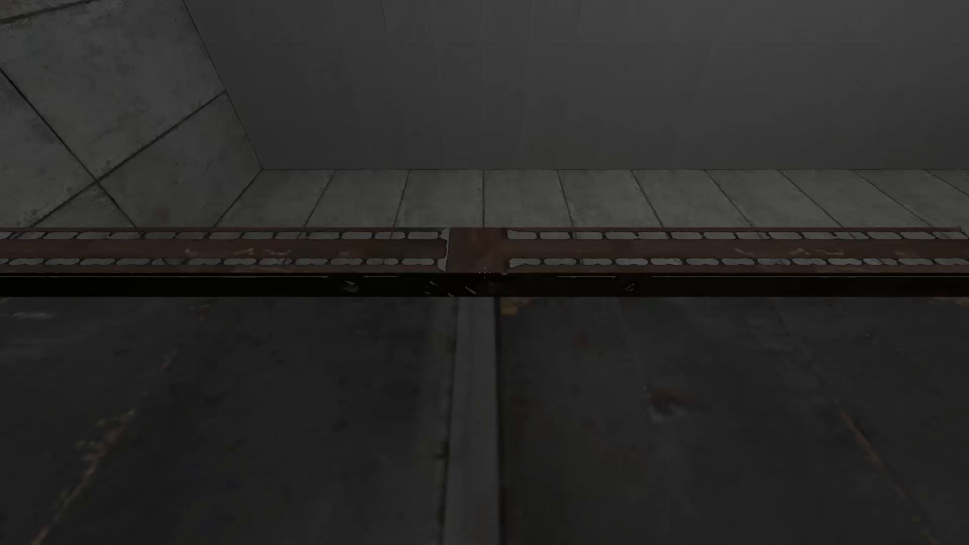
pyautogui.press('s')
pyautogui.press('w')
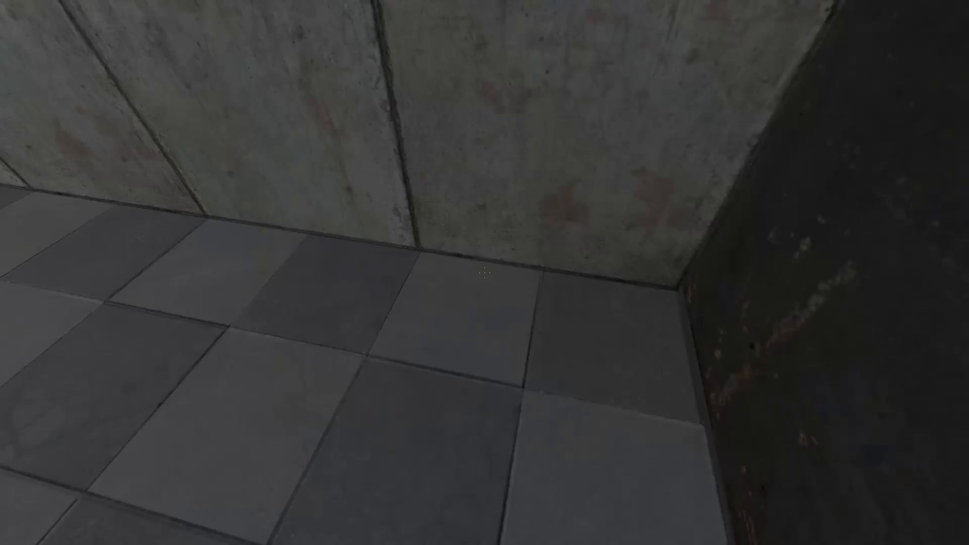
# - Approach the metal block from beside its corner and retest grabbing its ledge
pyautogui.press('w')
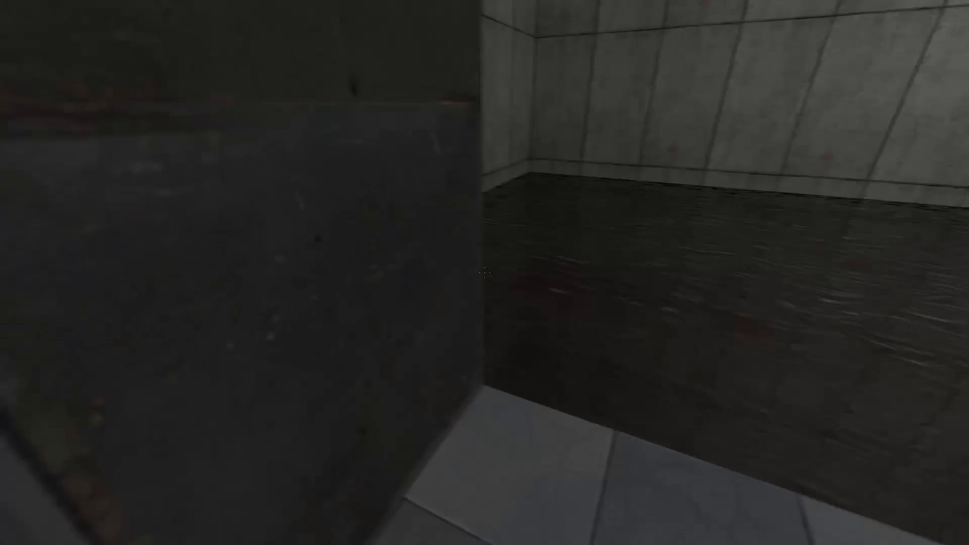
pyautogui.press('w')
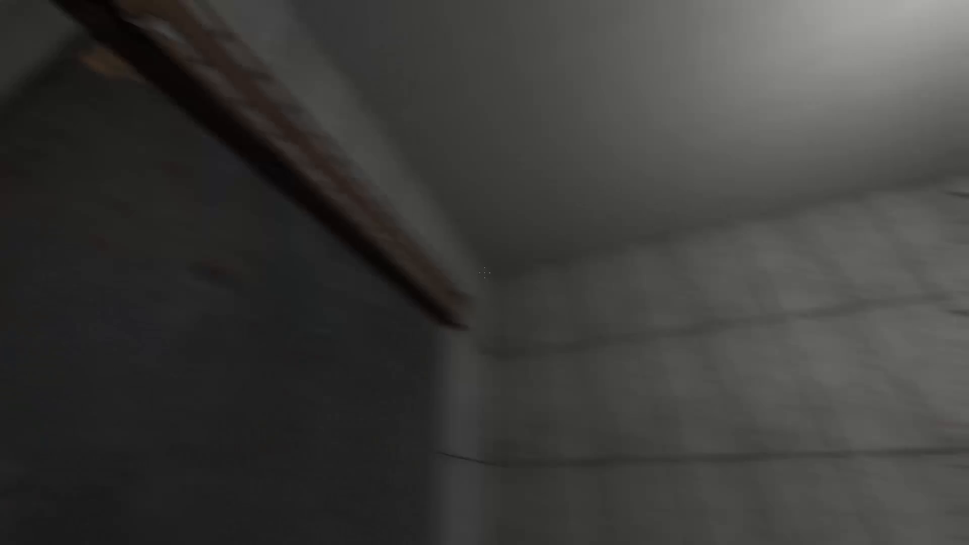
pyautogui.press('w')
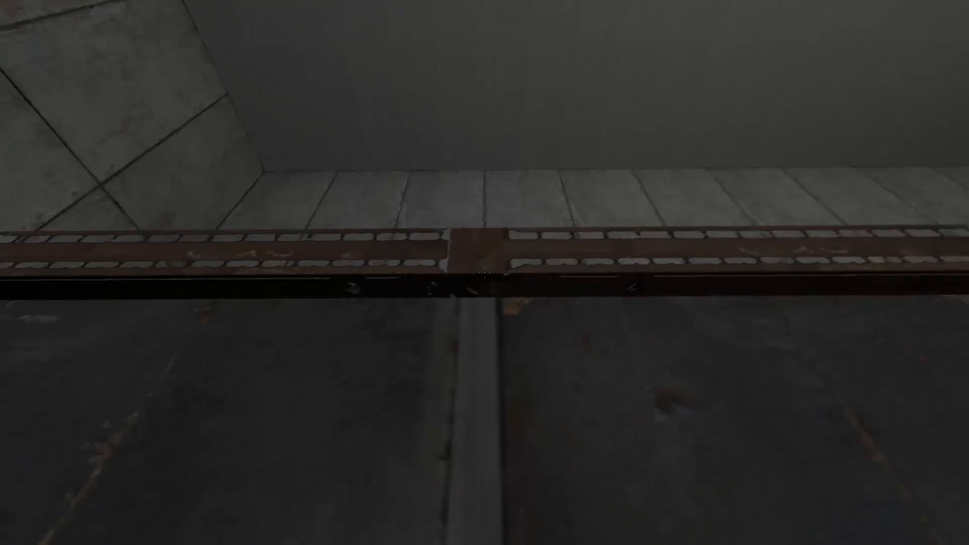
pyautogui.press('F9')
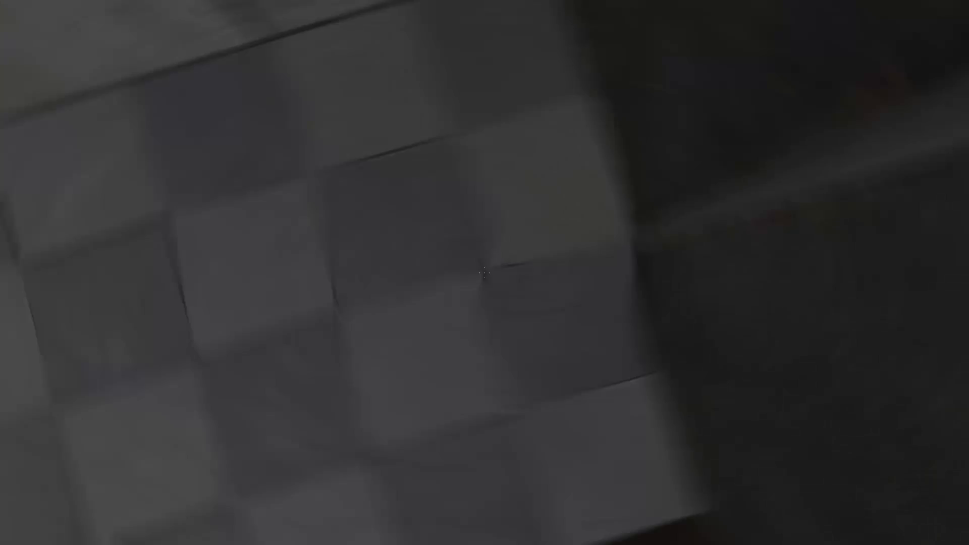
# - Walk back to the front of the metal block and test jumping up from its ledge
pyautogui.press('w')
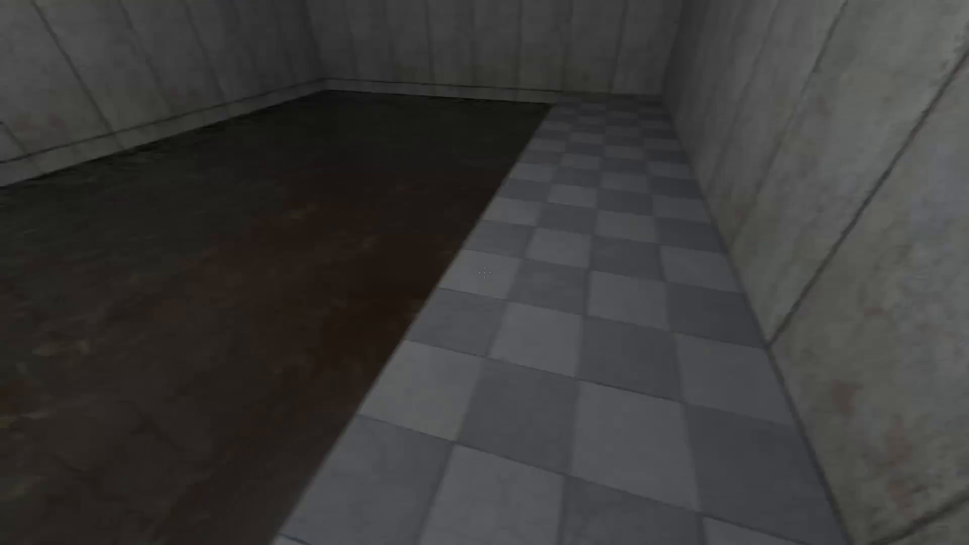
pyautogui.press('w')
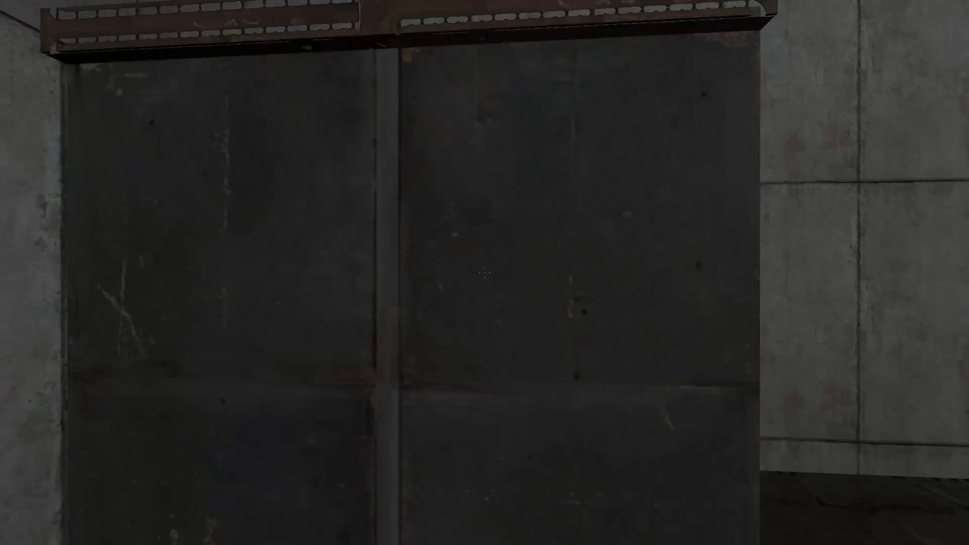
pyautogui.press('s')
pyautogui.press('space')
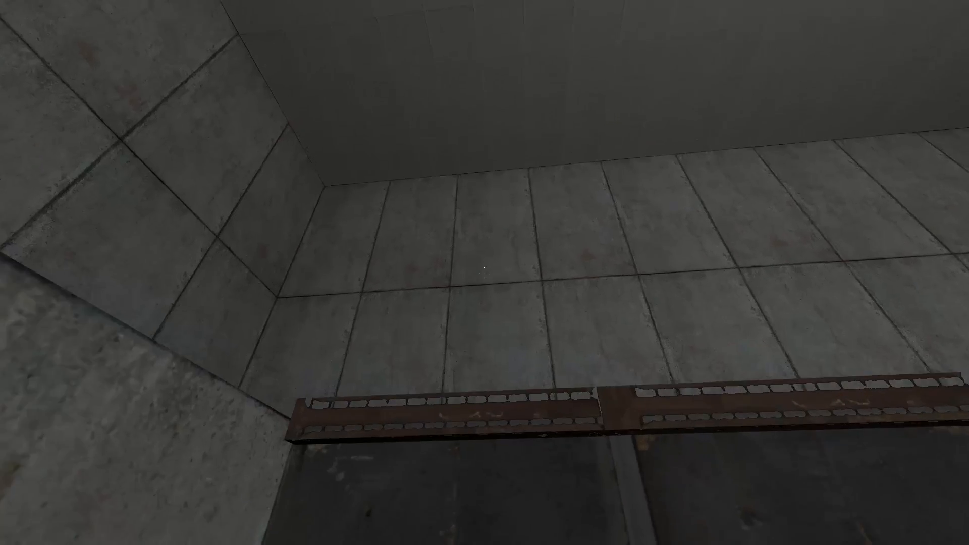
pyautogui.press('w')
pyautogui.press('space')
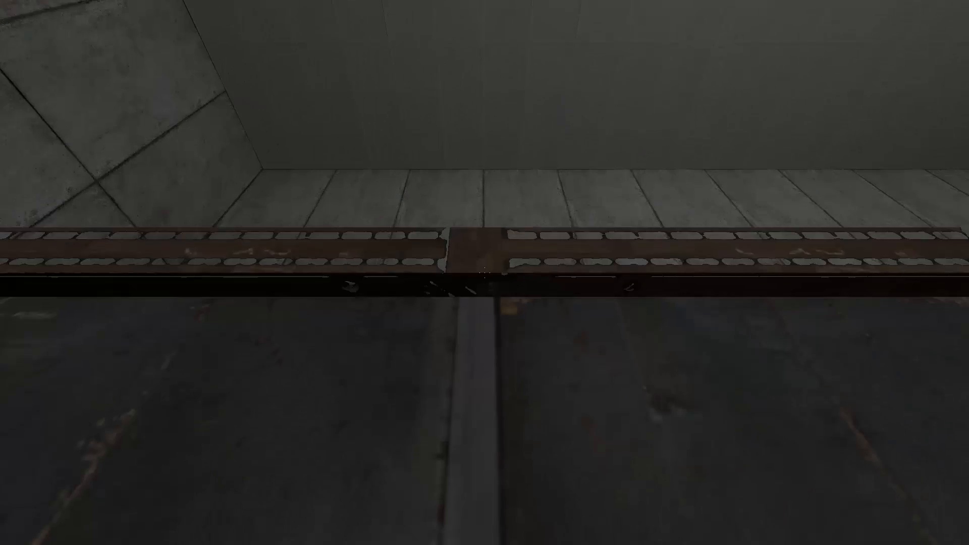
pyautogui.press('space')
# - Jump off the metal block's ledge and walk around on the tiled floor until facing the block again
pyautogui.press('space')
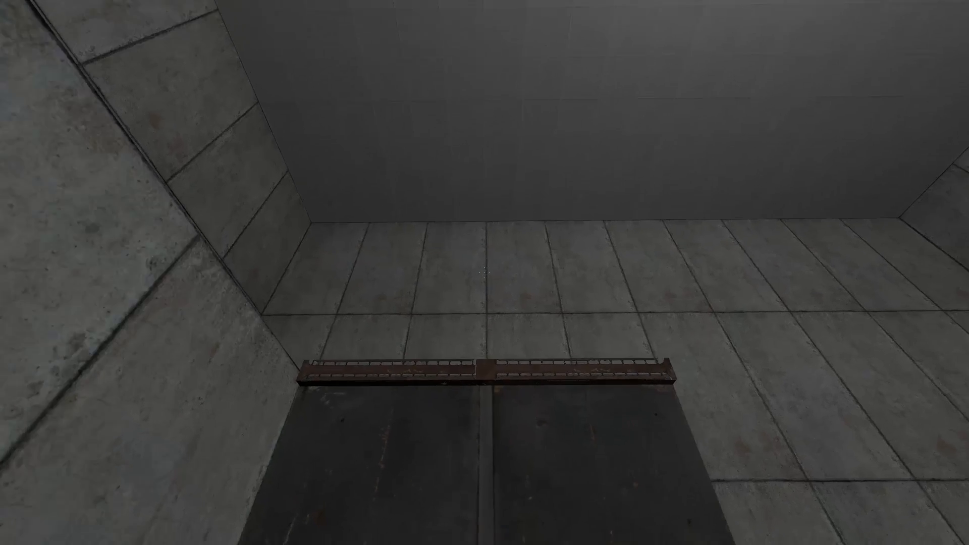
pyautogui.press('space')
pyautogui.press('w')
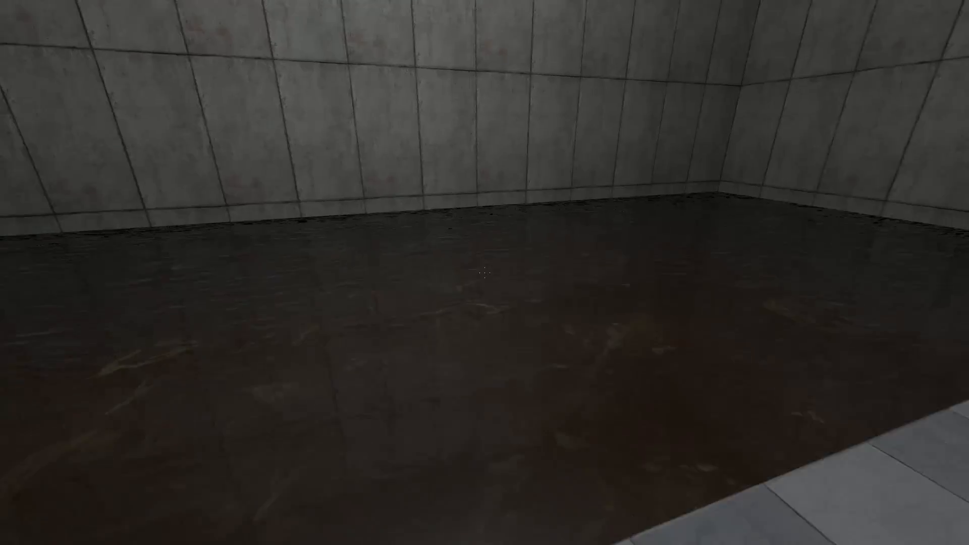
pyautogui.press('w')
pyautogui.press('w')
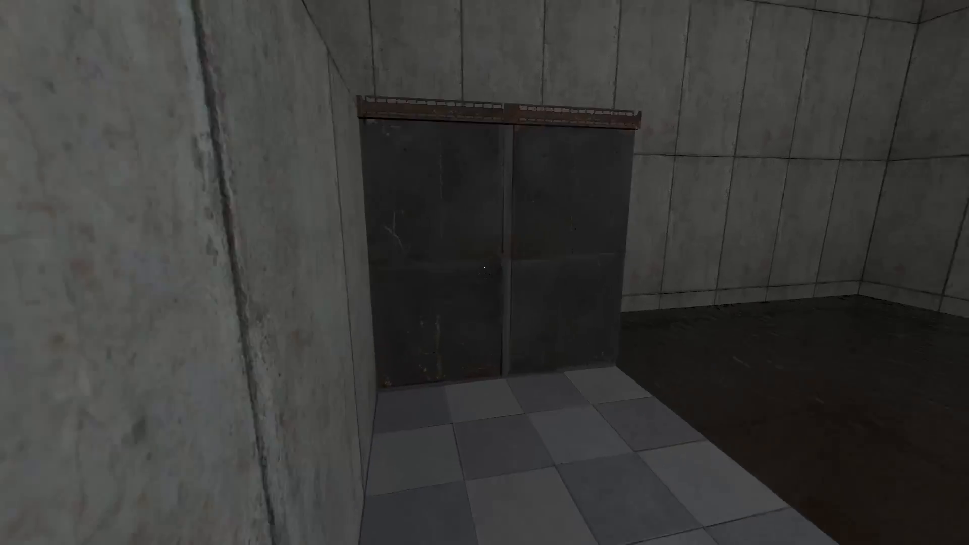
# - Retest the parkour by jumping to grab the metal block's ledge, moving sideways along it and jumping up from it
pyautogui.press('space')
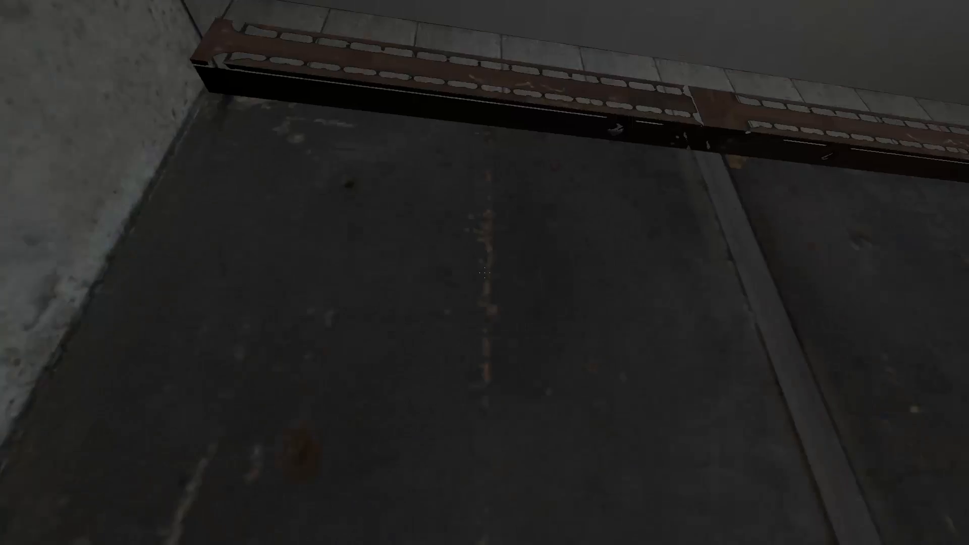
pyautogui.press('d')
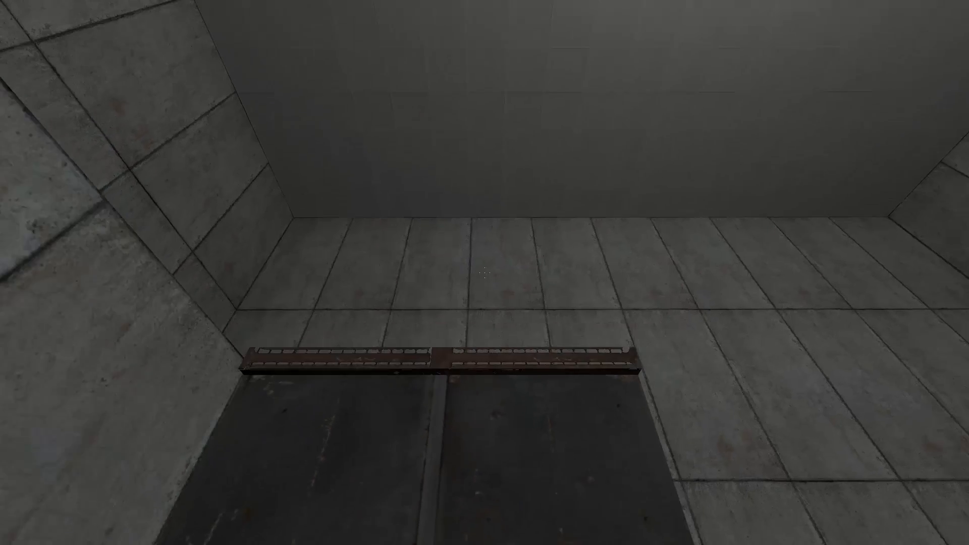
pyautogui.press('w')
pyautogui.press('space')
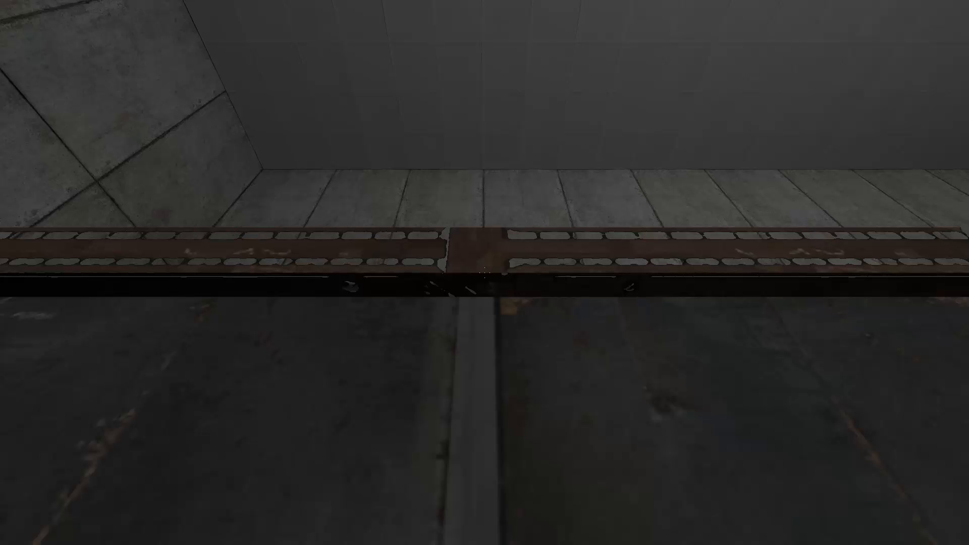
pyautogui.press('space')
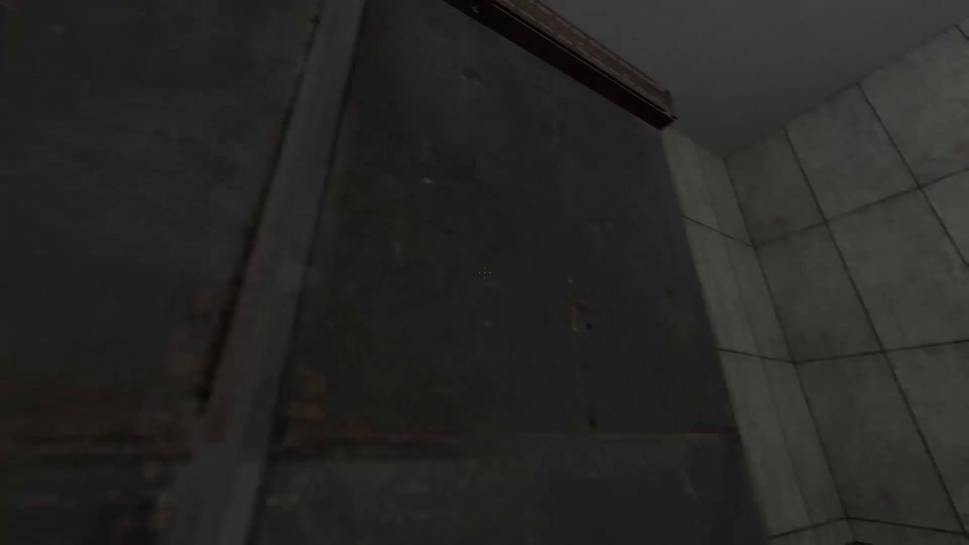
# - Walk away from the metal block across the tiled floor and pause the game to view the developer console
pyautogui.press('w')
pyautogui.press('w')
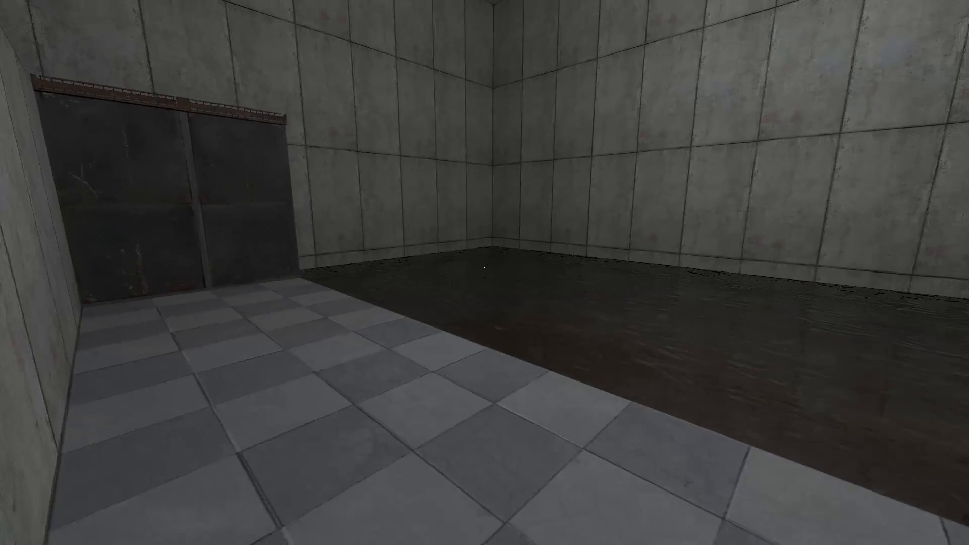
pyautogui.press('s')
pyautogui.press('Escape')
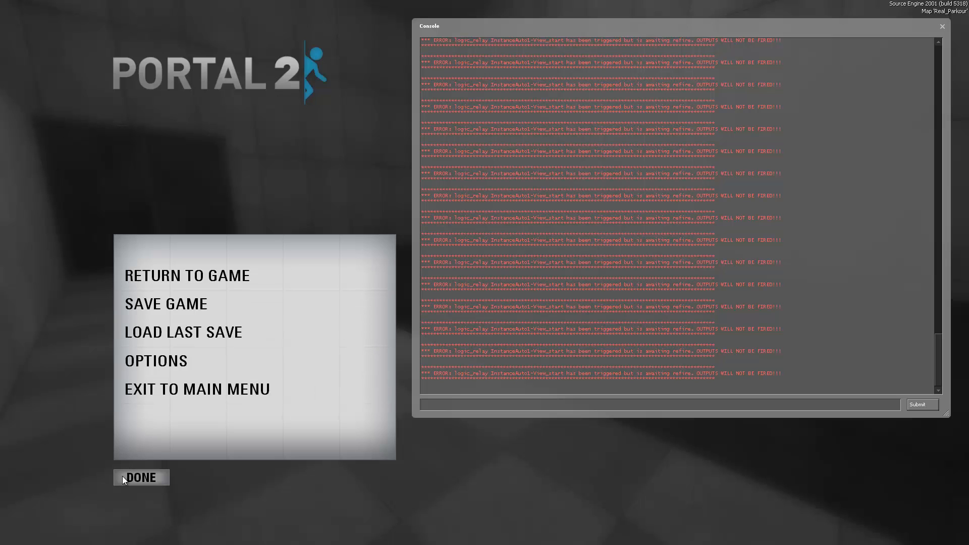
# - Exit to the main menu, then switch to Hammer and open parkour_instance.vmf for editing from the selected func_instance
pyautogui.click(153, 391)
pyautogui.click(144, 475)
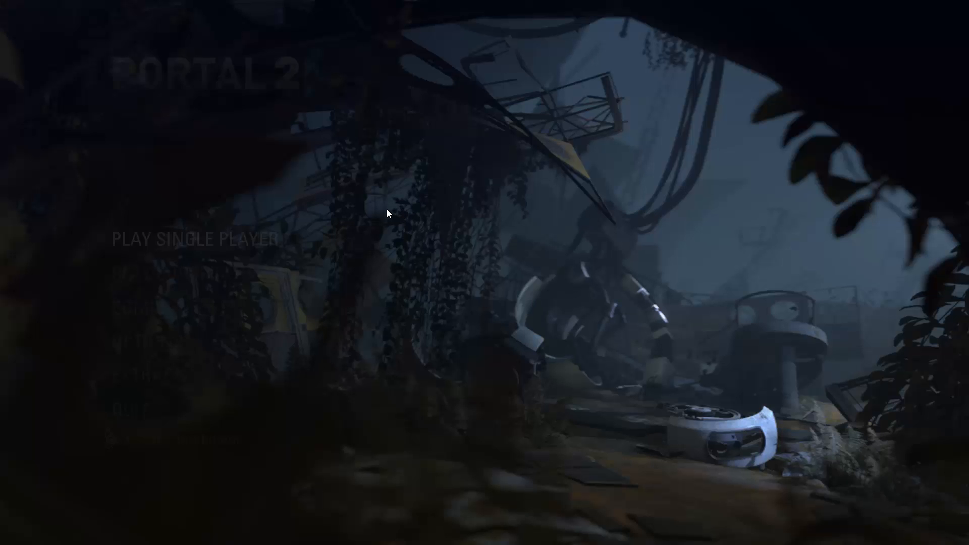
pyautogui.hotkey('alt', 'Tab')
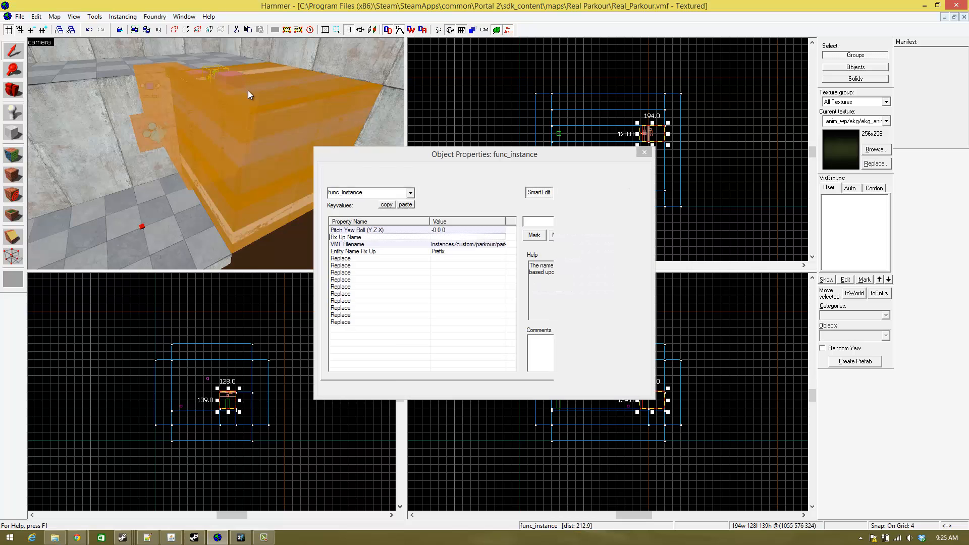
pyautogui.click(374, 386)
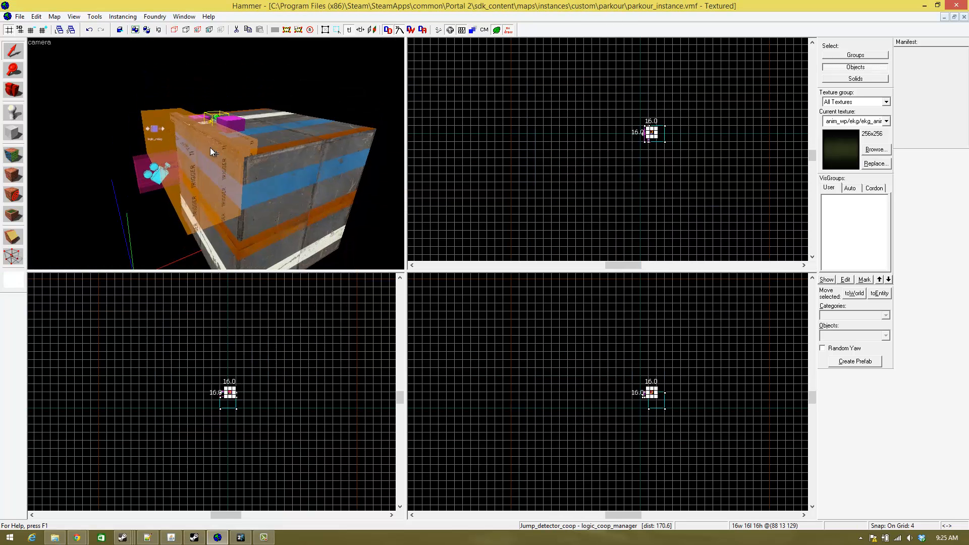
# - Inspect the View_start logic_relay's OnTrigger outputs targeting View and Jump_detector_coop
pyautogui.press('w')
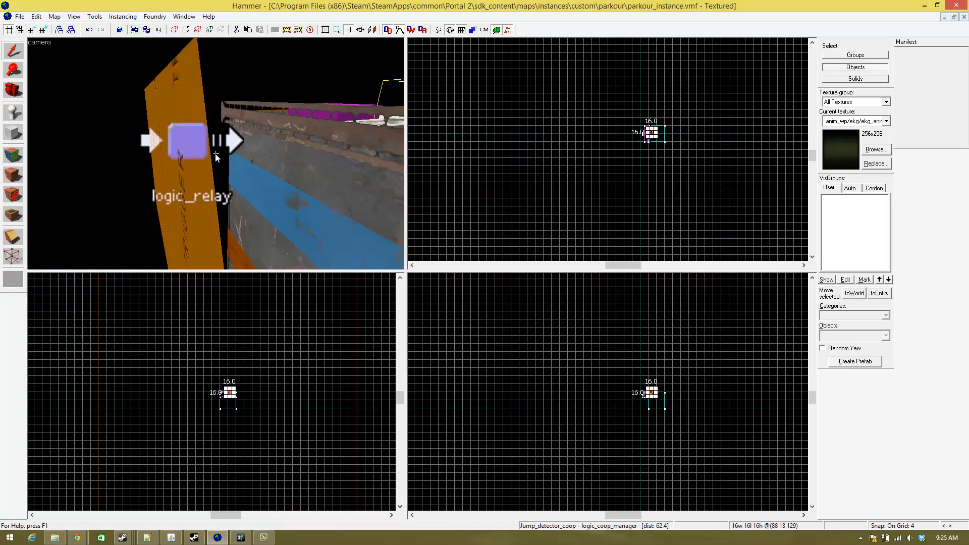
pyautogui.press('z')
pyautogui.doubleClick(220, 147)
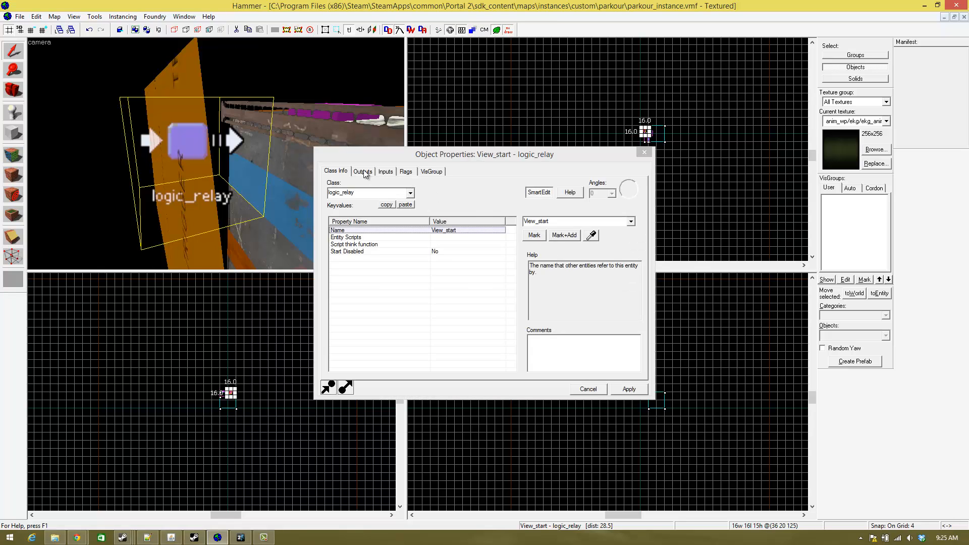
pyautogui.click(363, 172)
pyautogui.click(406, 203)
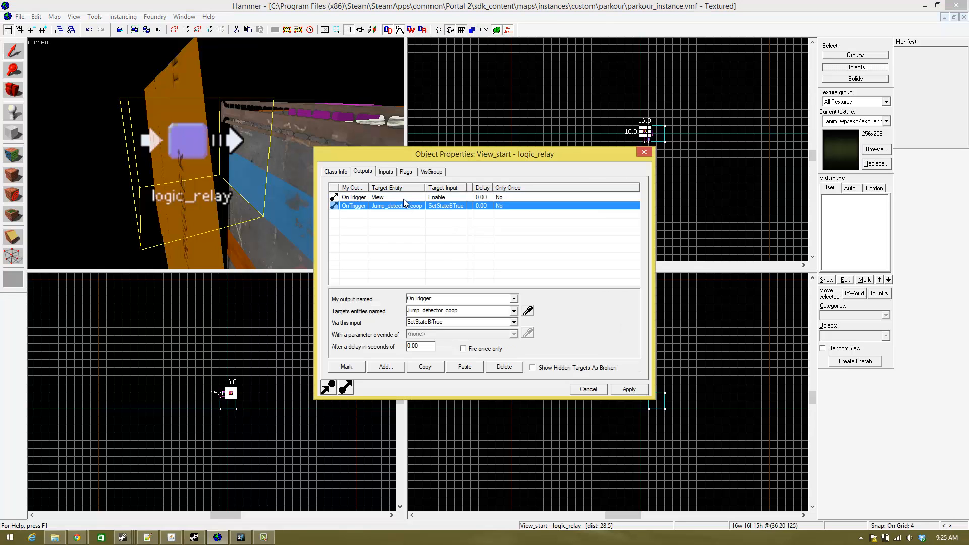
pyautogui.click(404, 197)
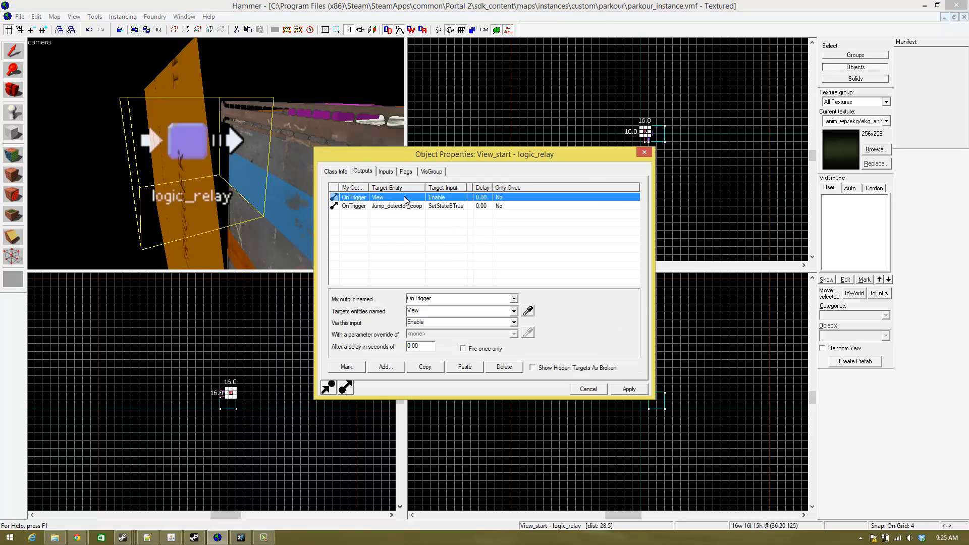
pyautogui.click(465, 206)
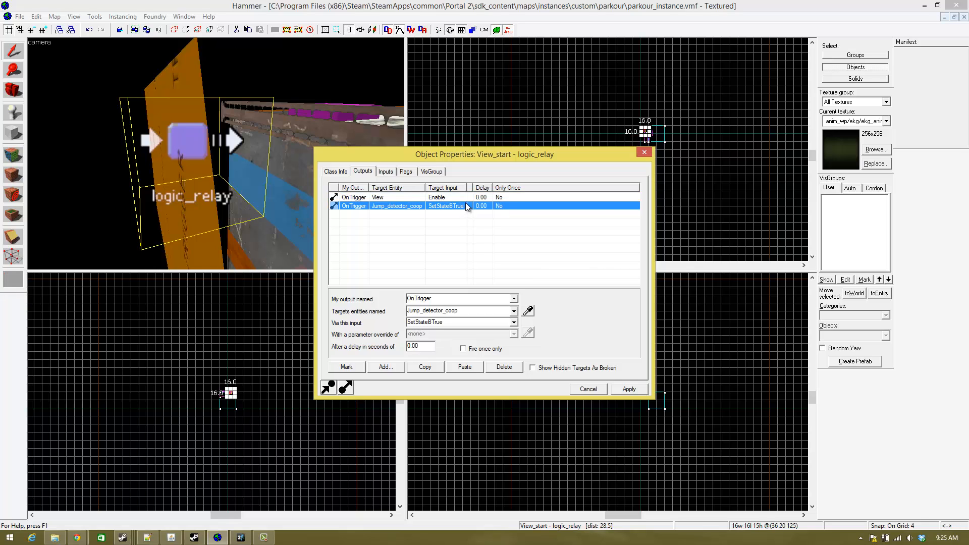
pyautogui.click(468, 198)
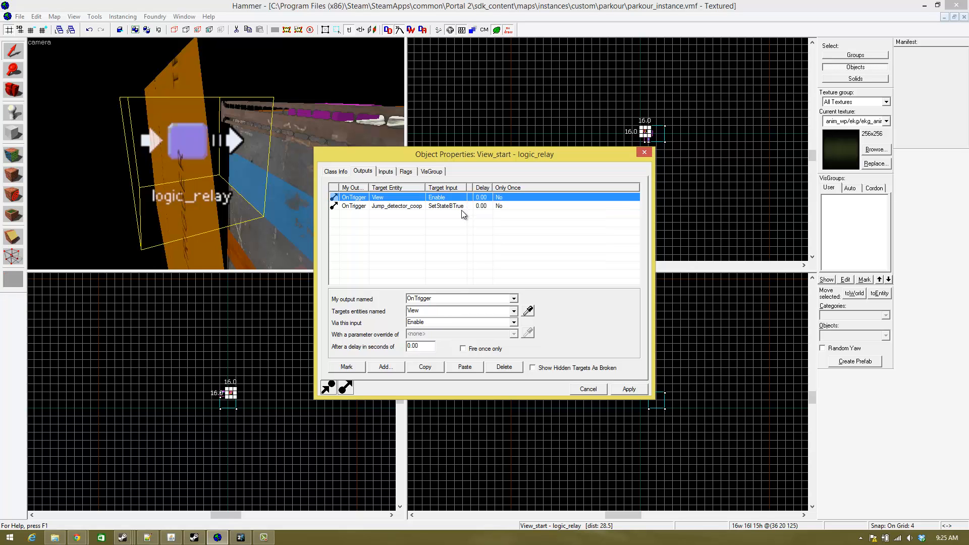
pyautogui.click(461, 205)
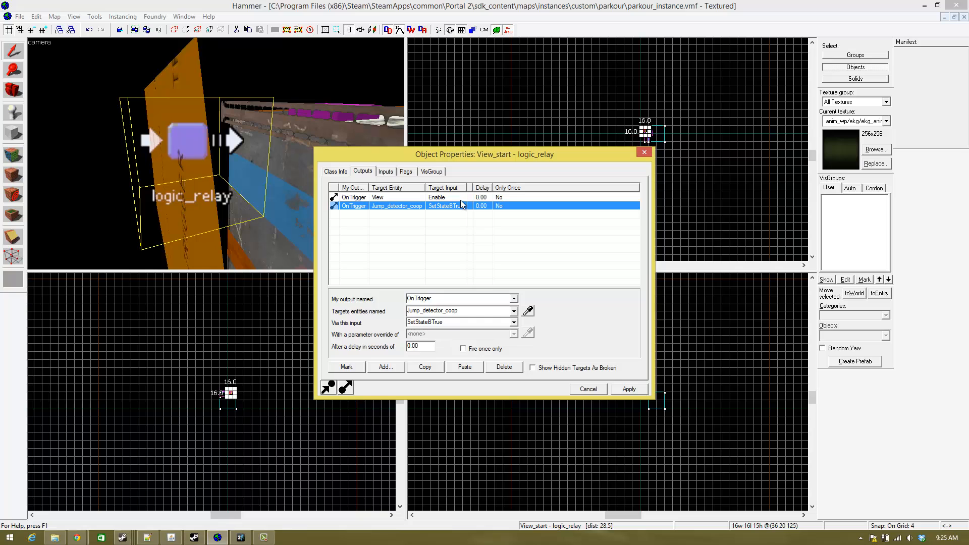
# - Review the View_start relay's class info and check which entity fires its Trigger input
pyautogui.click(334, 173)
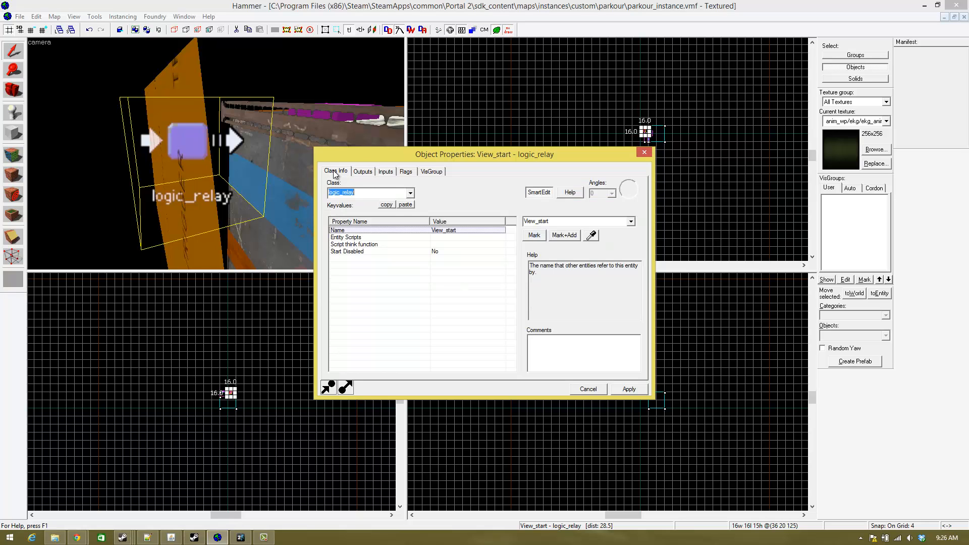
pyautogui.click(363, 172)
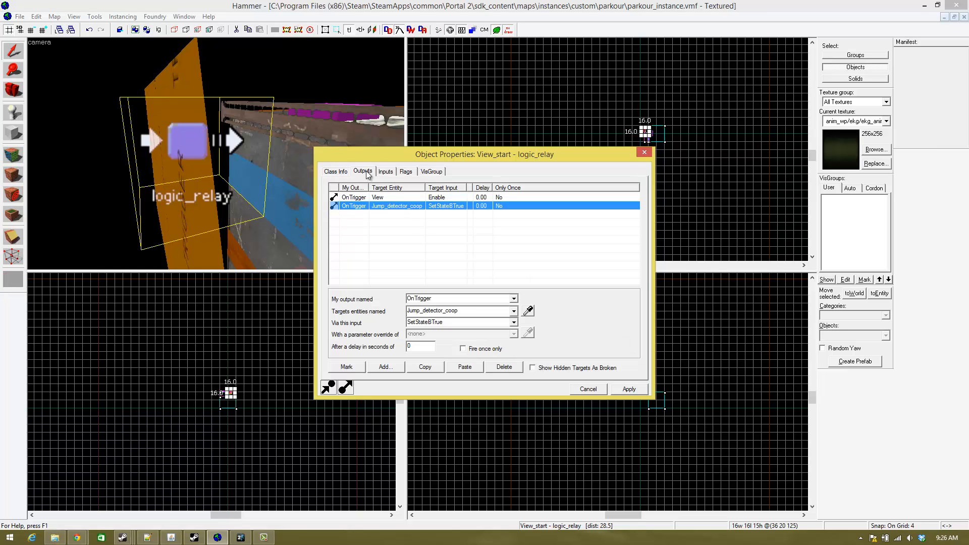
pyautogui.click(384, 172)
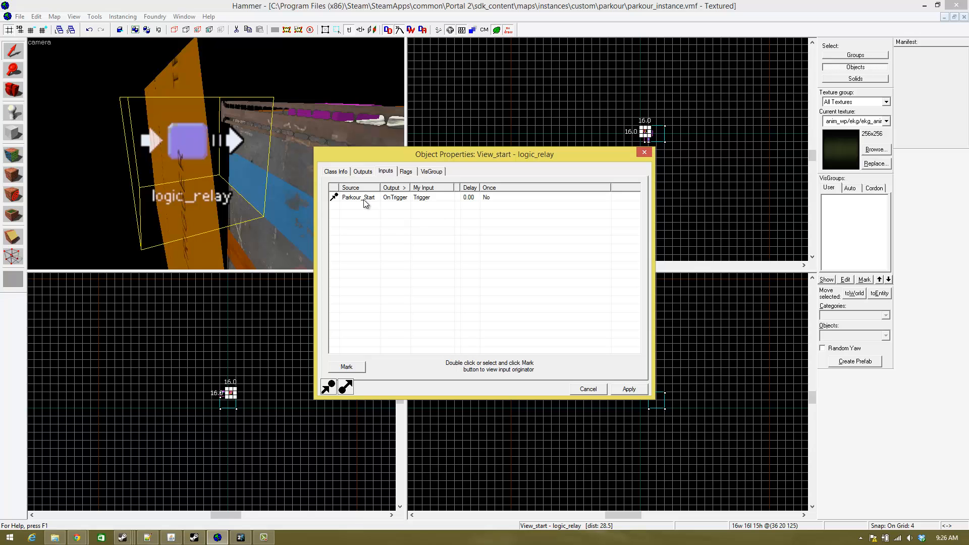
pyautogui.click(263, 136)
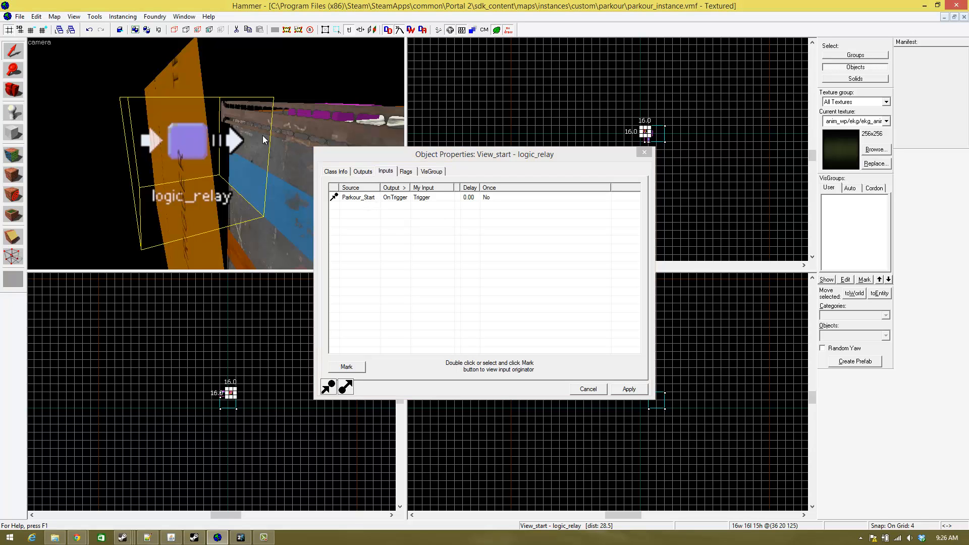
# - Follow View_start's SetStateBTrue output to Jump_detector_coop and inspect that coop manager's inputs
pyautogui.press('z')
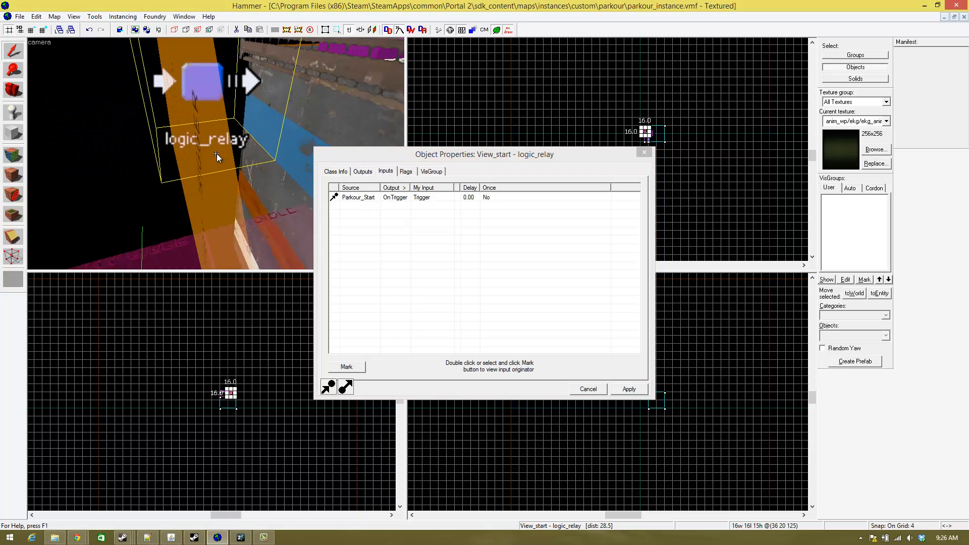
pyautogui.press('w')
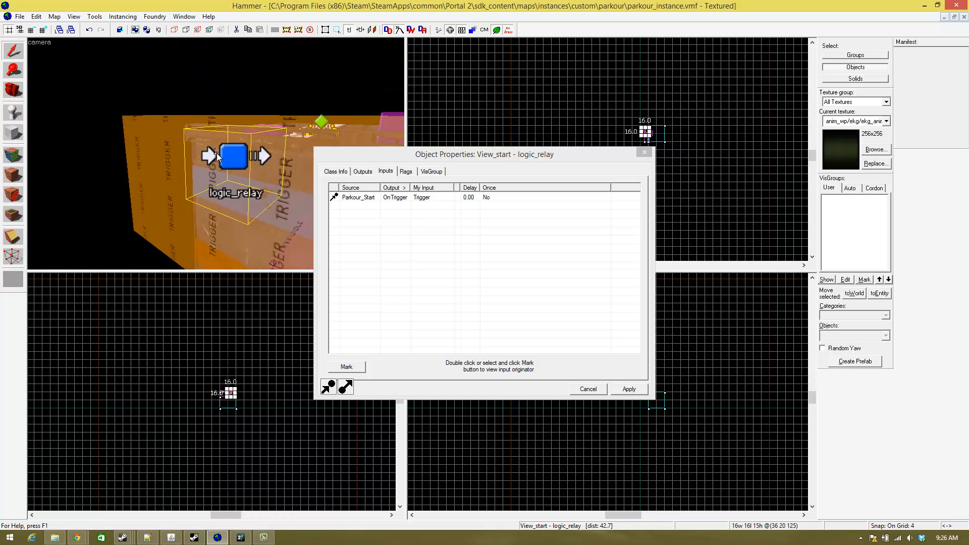
pyautogui.press('s')
pyautogui.press('w')
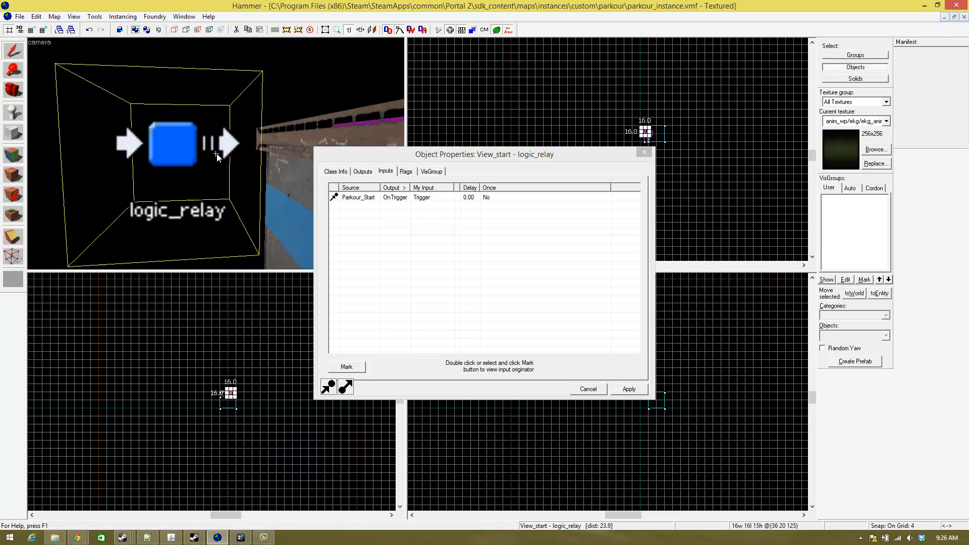
pyautogui.press('z')
pyautogui.click(362, 171)
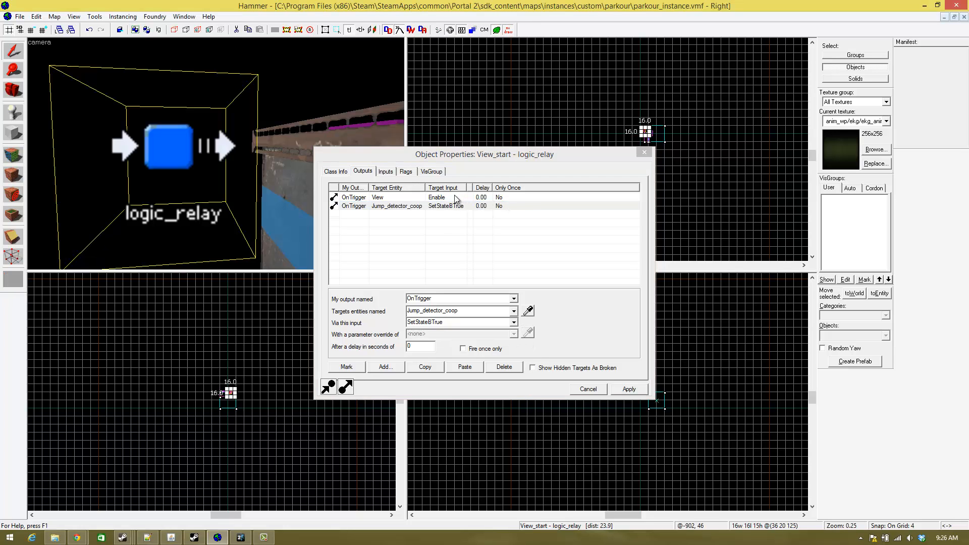
pyautogui.doubleClick(424, 206)
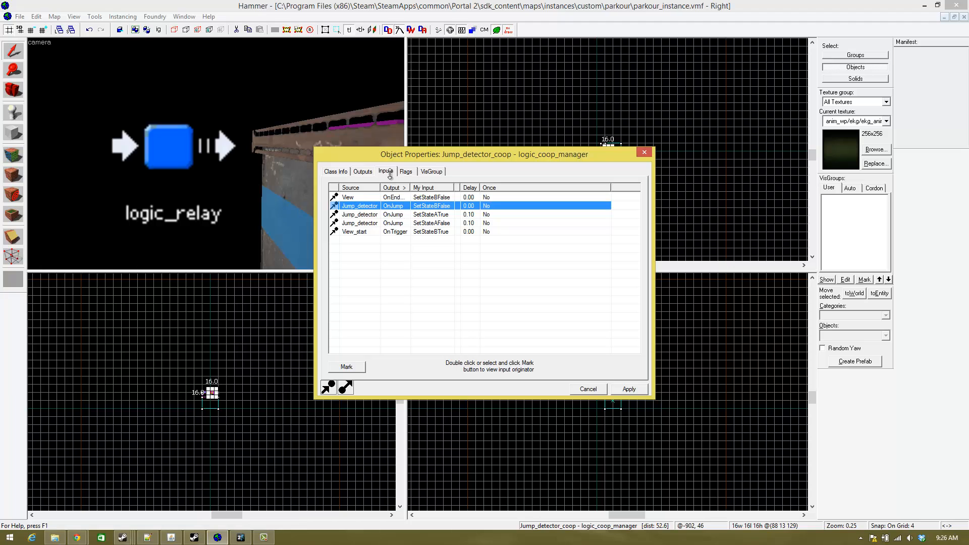
# - Select the View point_viewcontrol camera and turn off its Freeze Player flag
pyautogui.press('z')
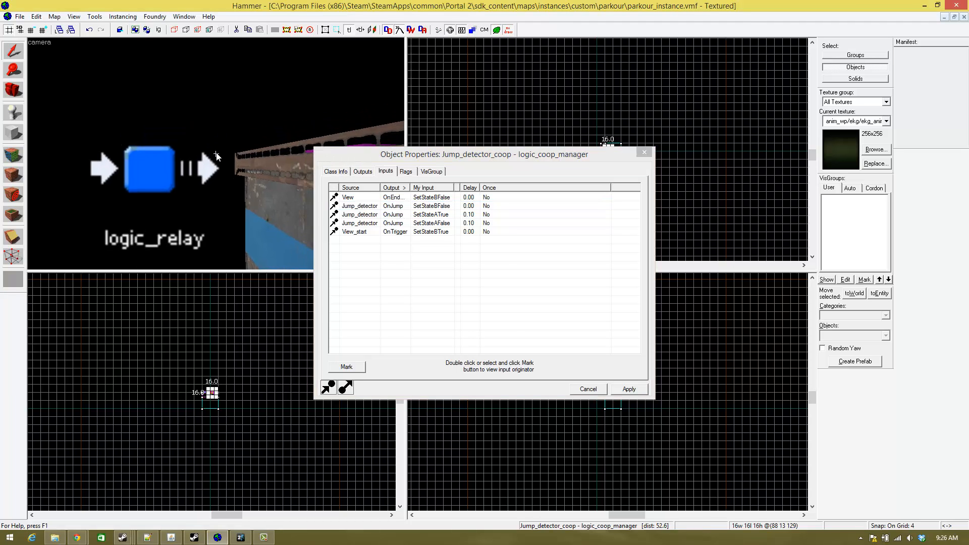
pyautogui.press('s')
pyautogui.press('w')
pyautogui.press('s')
pyautogui.press('w')
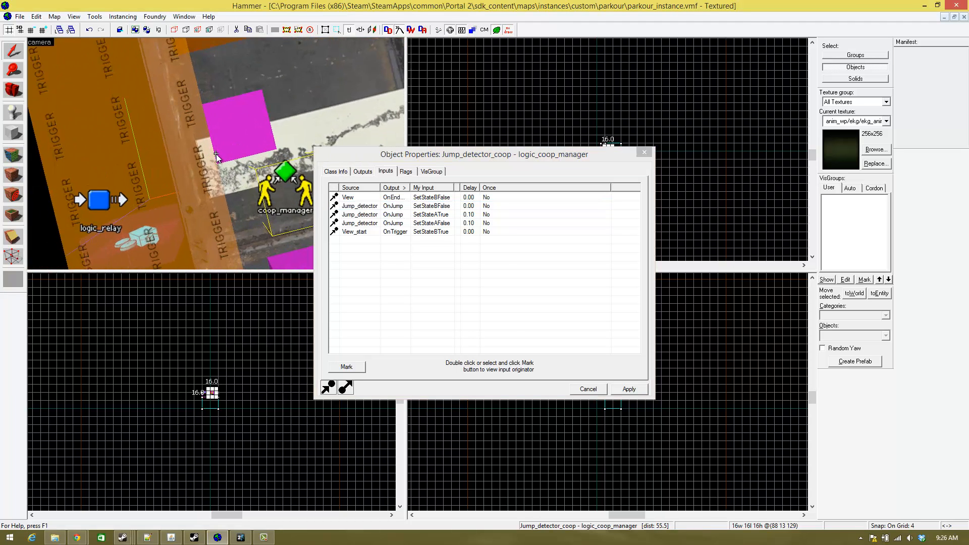
pyautogui.press('d')
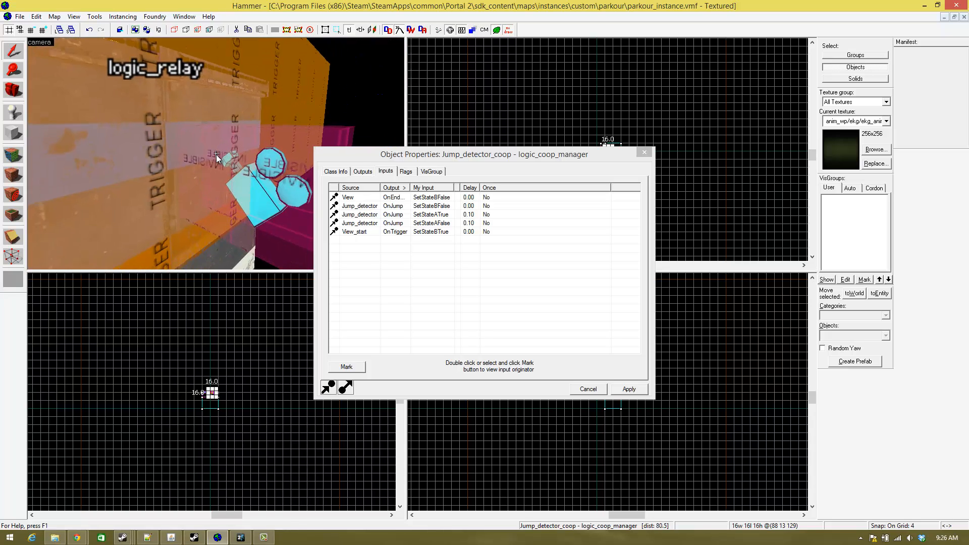
pyautogui.press('w')
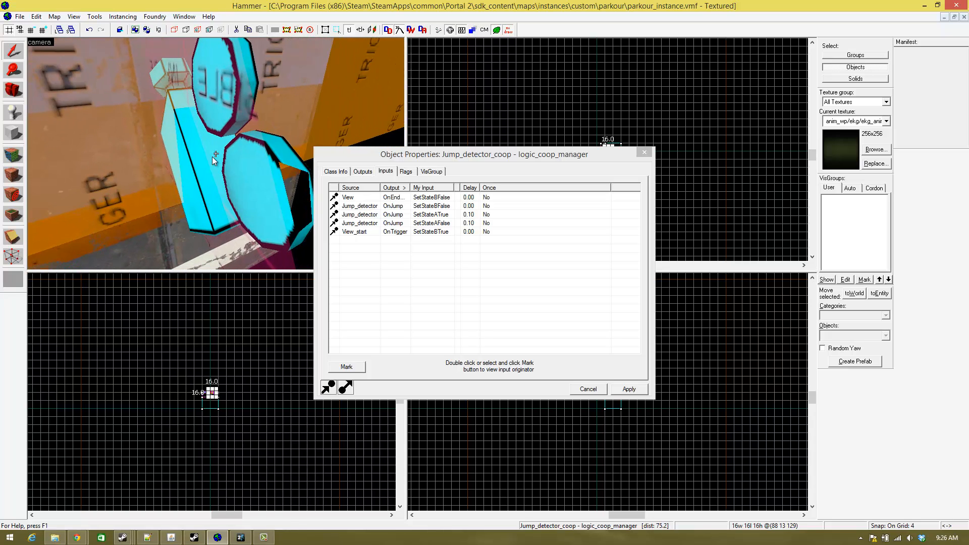
pyautogui.click(211, 156)
pyautogui.click(191, 171)
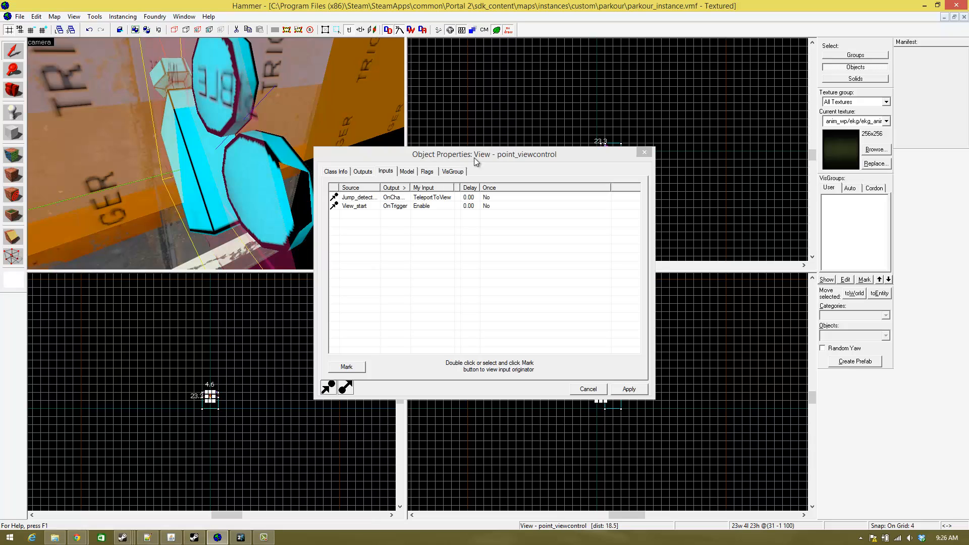
pyautogui.click(428, 172)
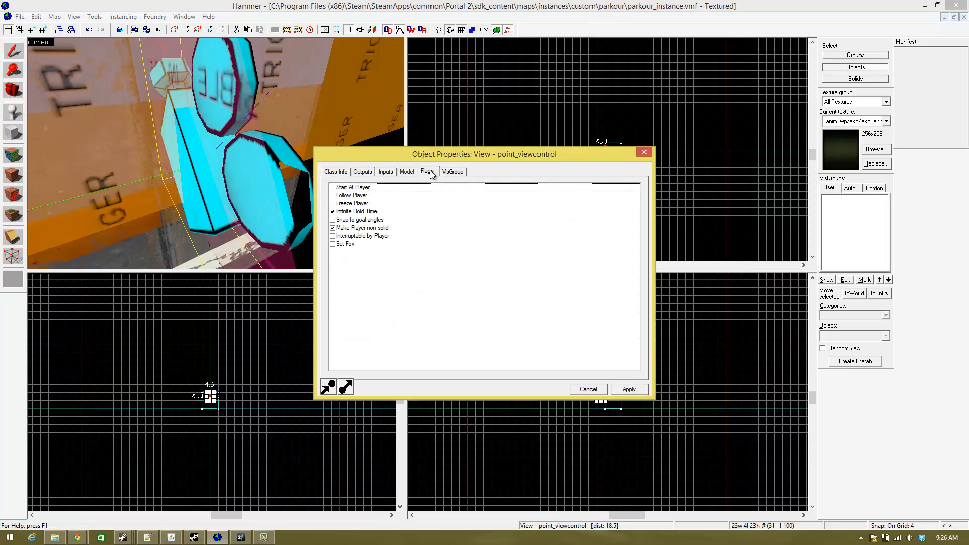
pyautogui.click(333, 204)
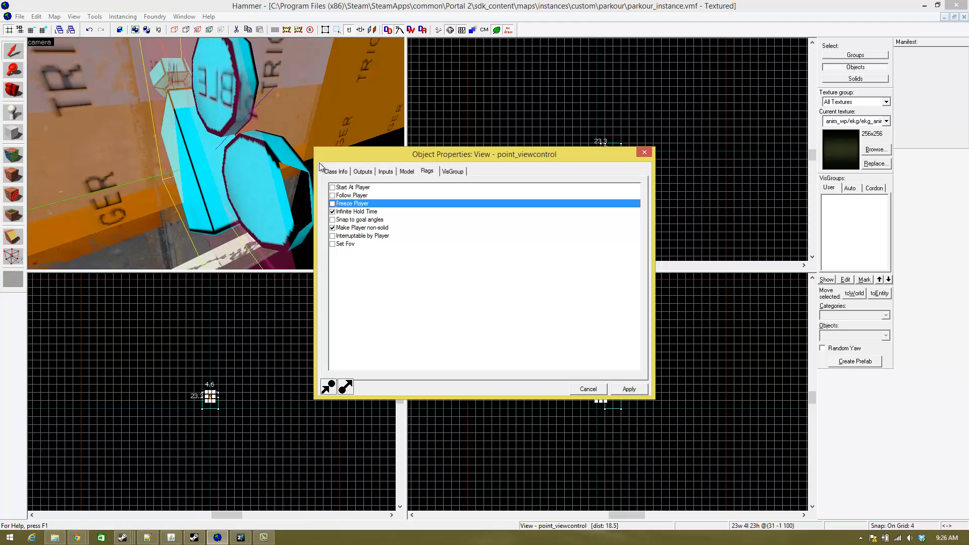
# - Turn off the Jump Deactivates and +Use Deactivates flags of the Parkour_UI game_ui, check its inputs and close its properties
pyautogui.press('z')
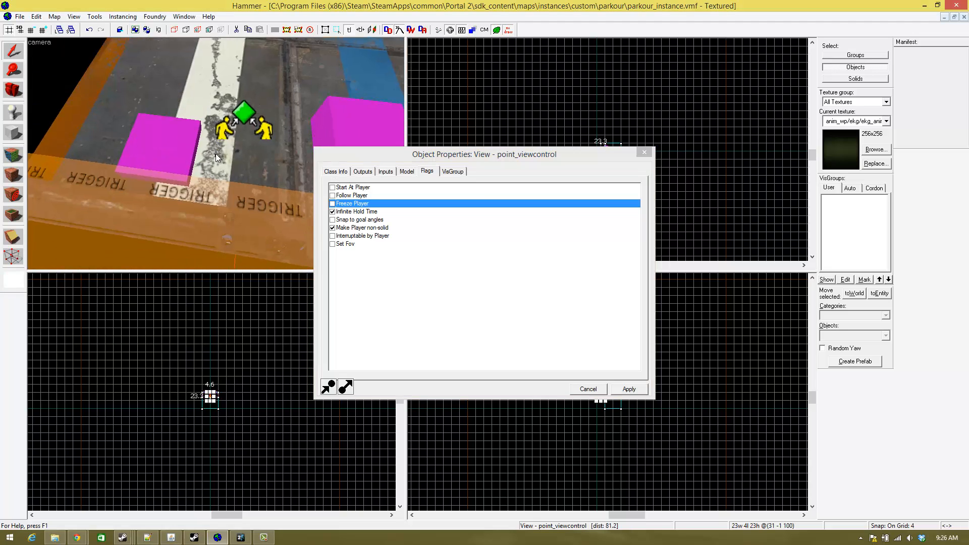
pyautogui.press('z')
pyautogui.click(179, 135)
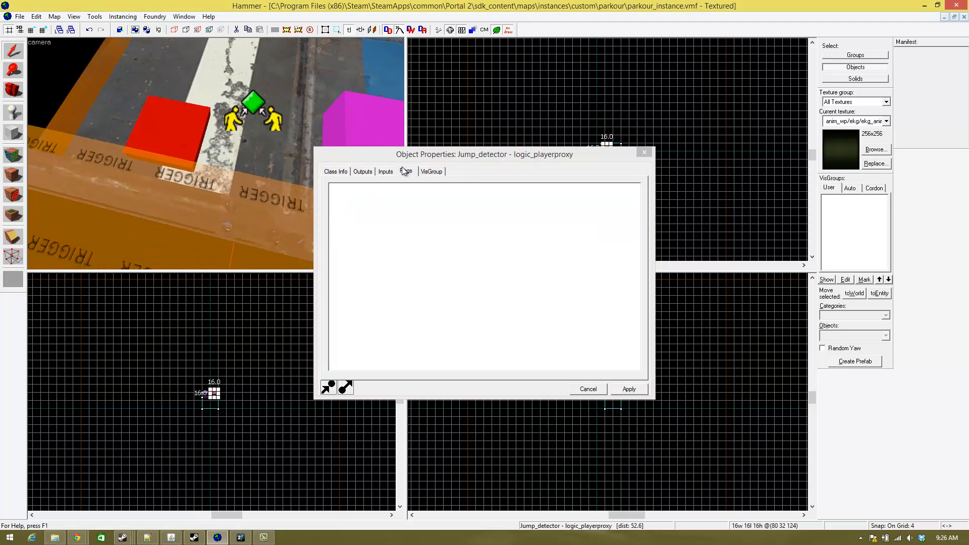
pyautogui.click(361, 116)
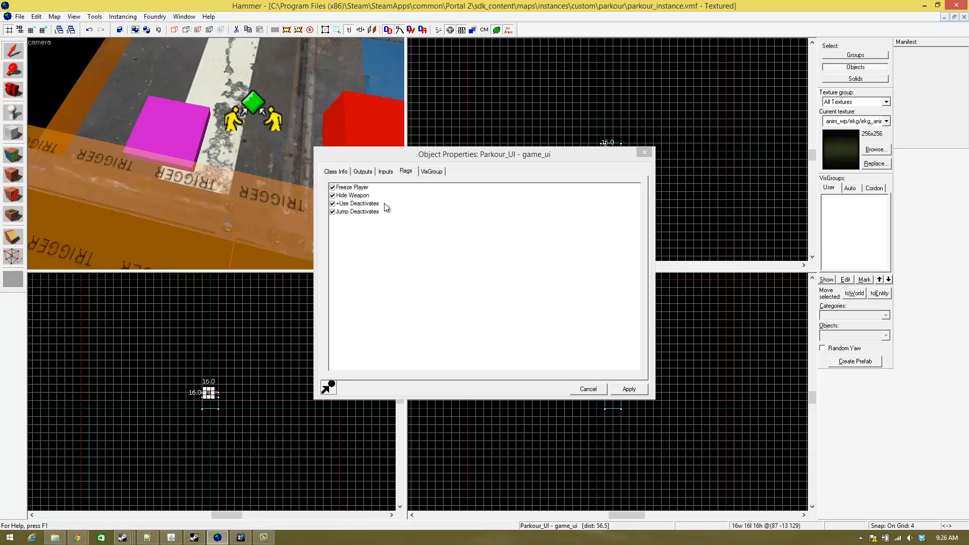
pyautogui.click(332, 211)
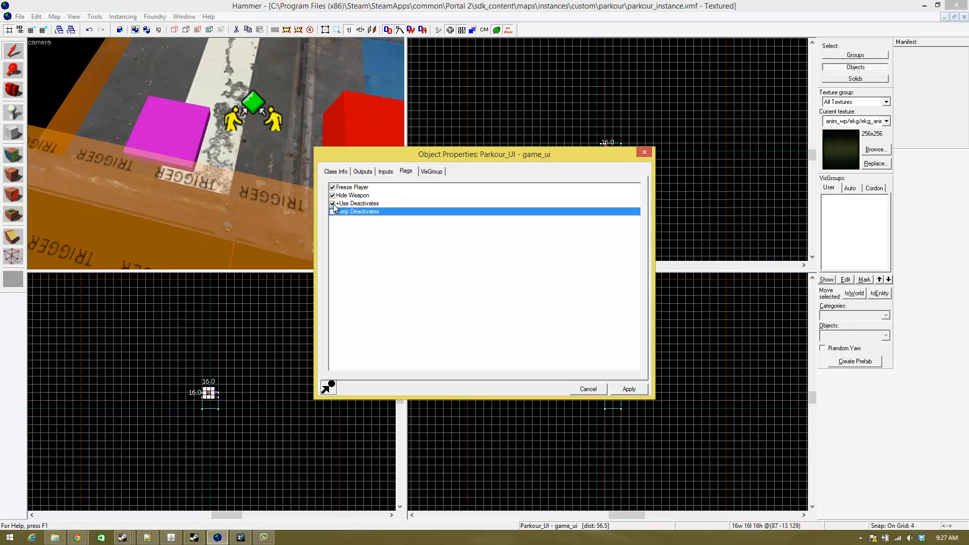
pyautogui.click(333, 203)
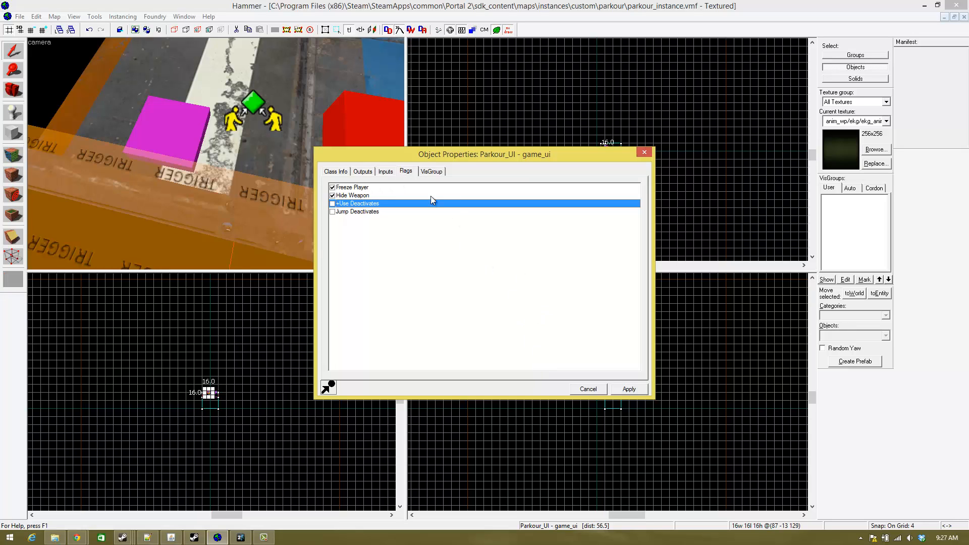
pyautogui.click(384, 175)
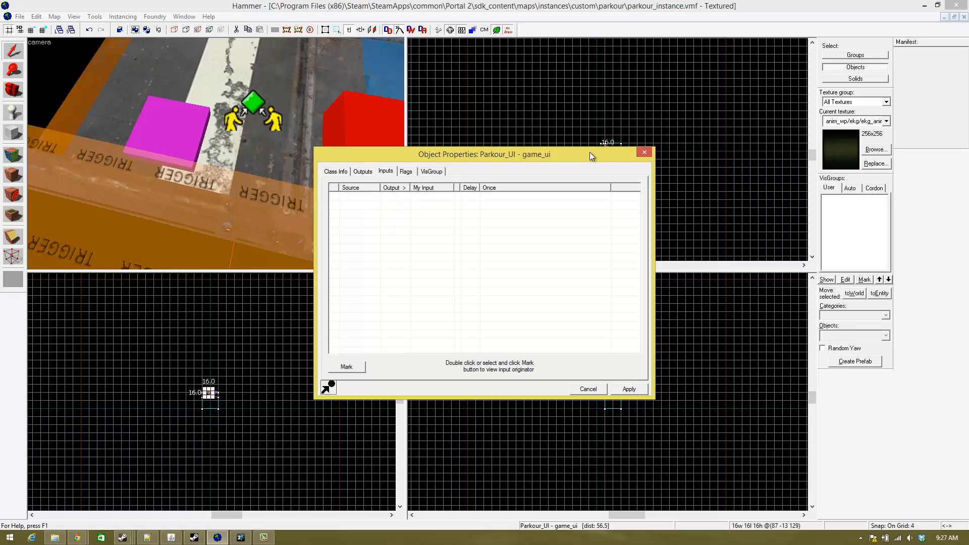
pyautogui.click(644, 152)
# - Open the properties of the Jump_detector logic_playerproxy and review its OnJump outputs
pyautogui.press('z')
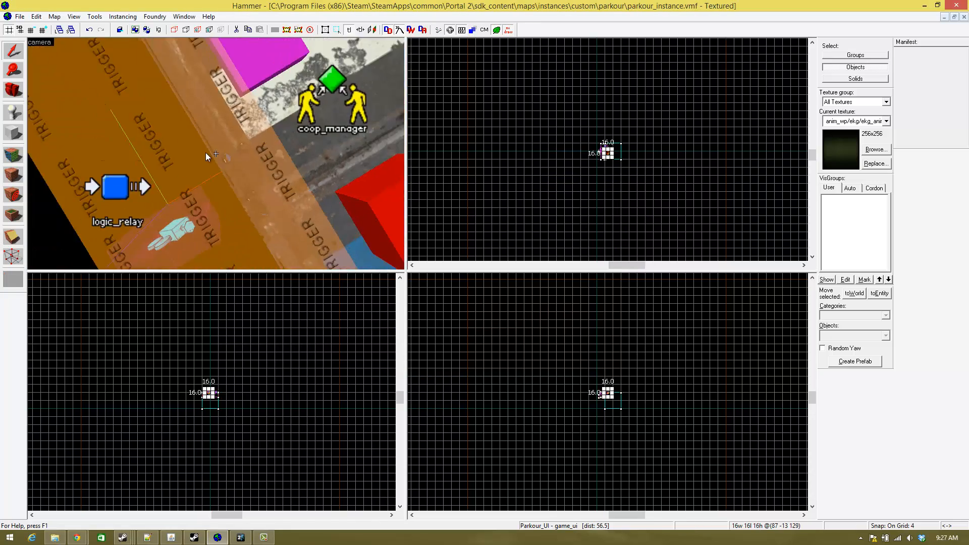
pyautogui.press('s')
pyautogui.press('w')
pyautogui.press('d')
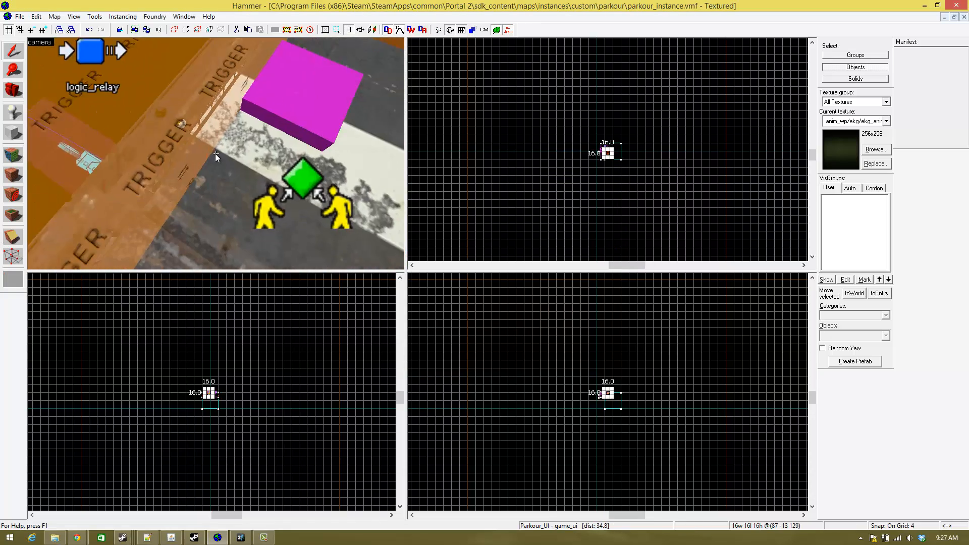
pyautogui.press('s')
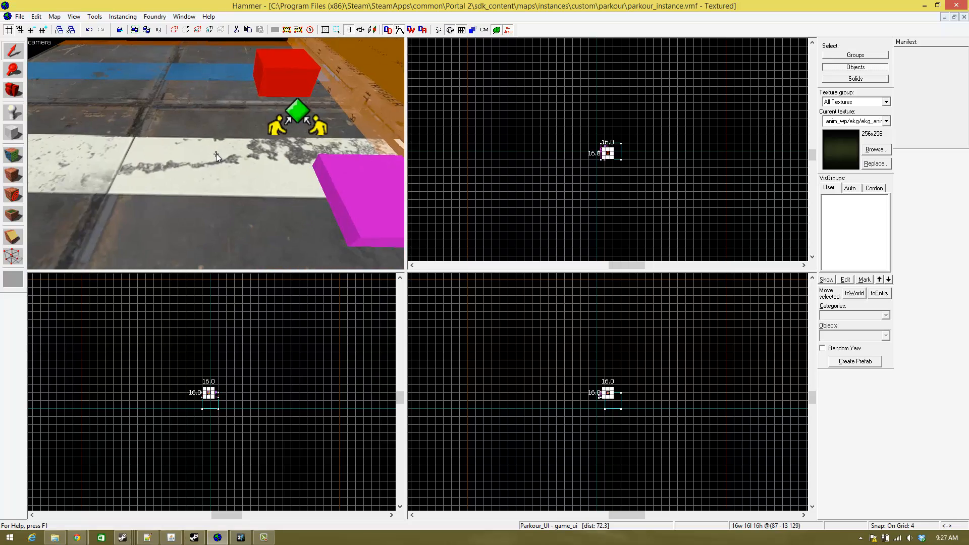
pyautogui.press('d')
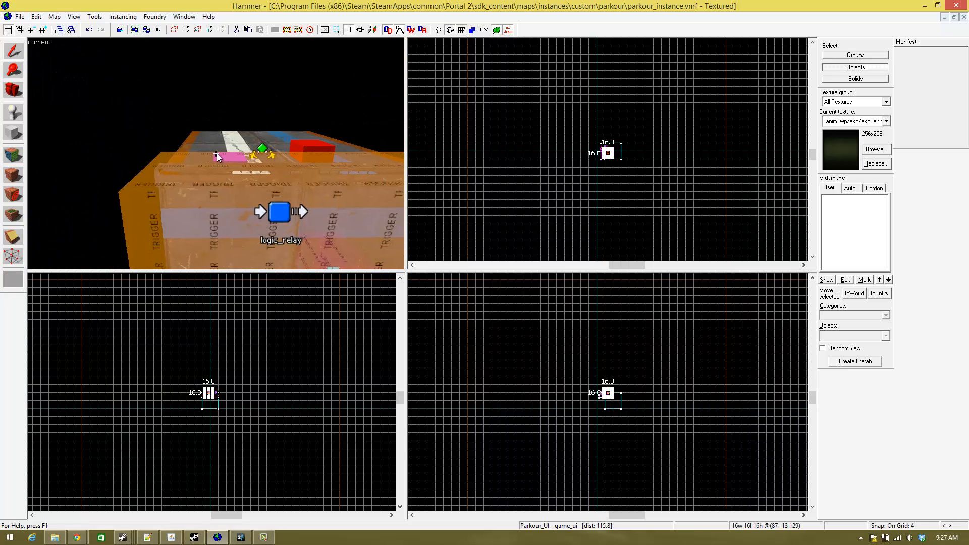
pyautogui.press('w')
pyautogui.press('s')
pyautogui.press('w')
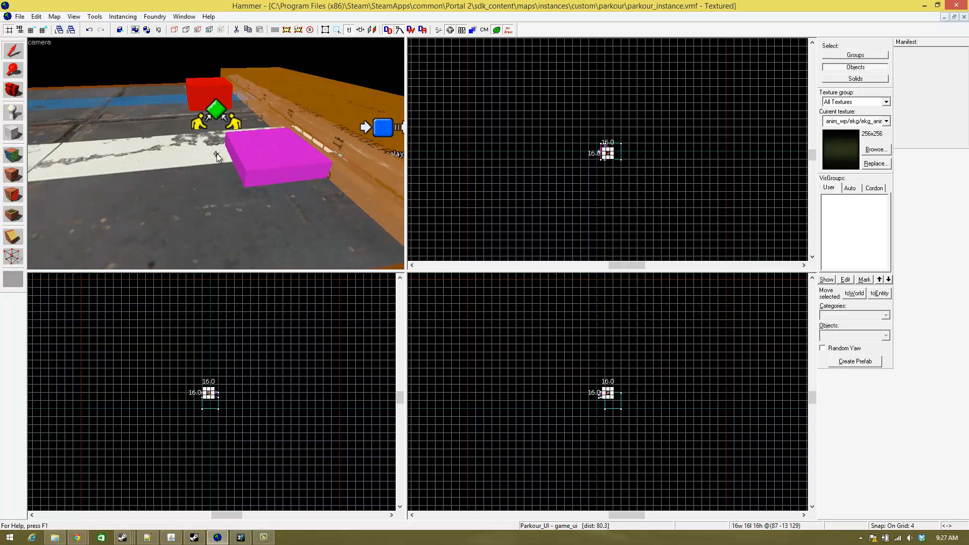
pyautogui.doubleClick(217, 153)
pyautogui.click(367, 170)
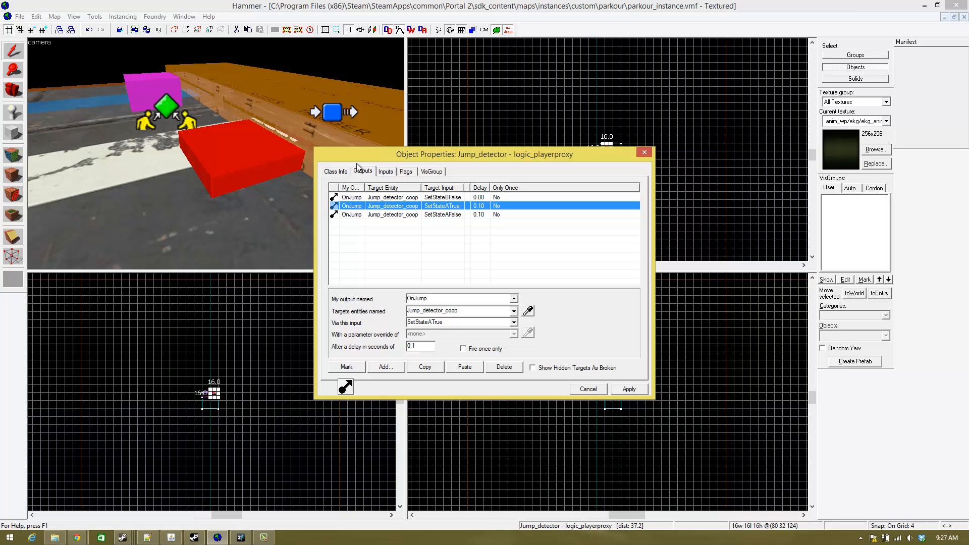
# - Check the class info, inputs and outputs of the Parkour_UI game_ui and close its properties
pyautogui.click(159, 83)
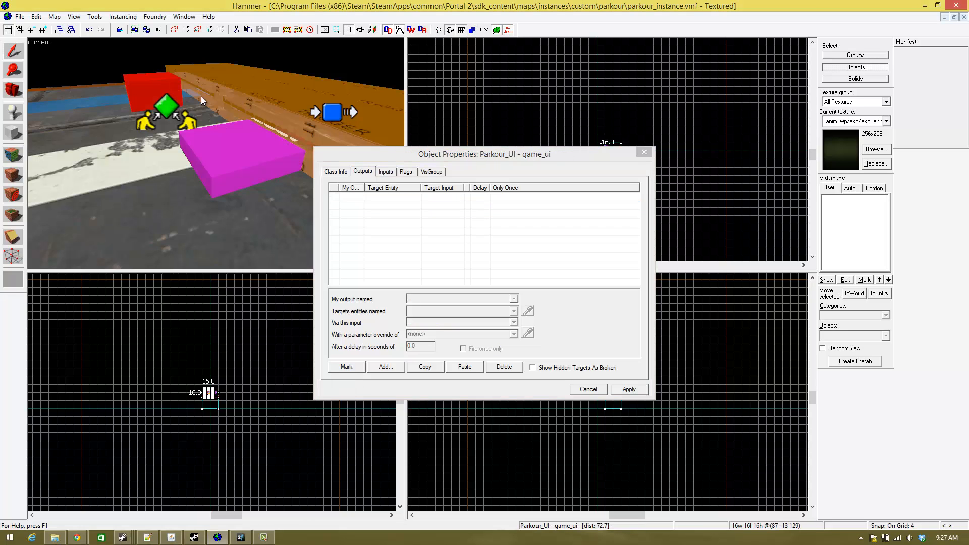
pyautogui.click(386, 172)
pyautogui.click(363, 171)
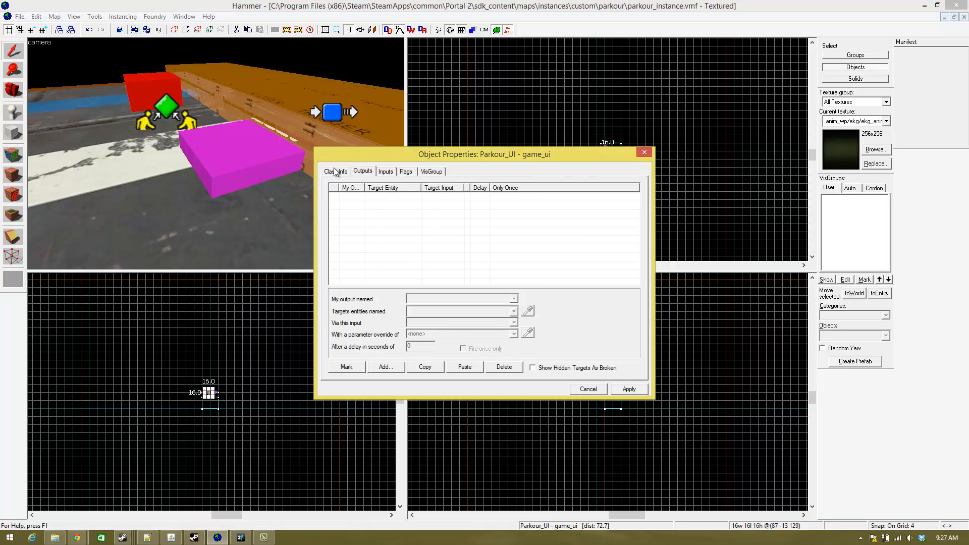
pyautogui.click(335, 171)
pyautogui.click(363, 171)
pyautogui.click(376, 171)
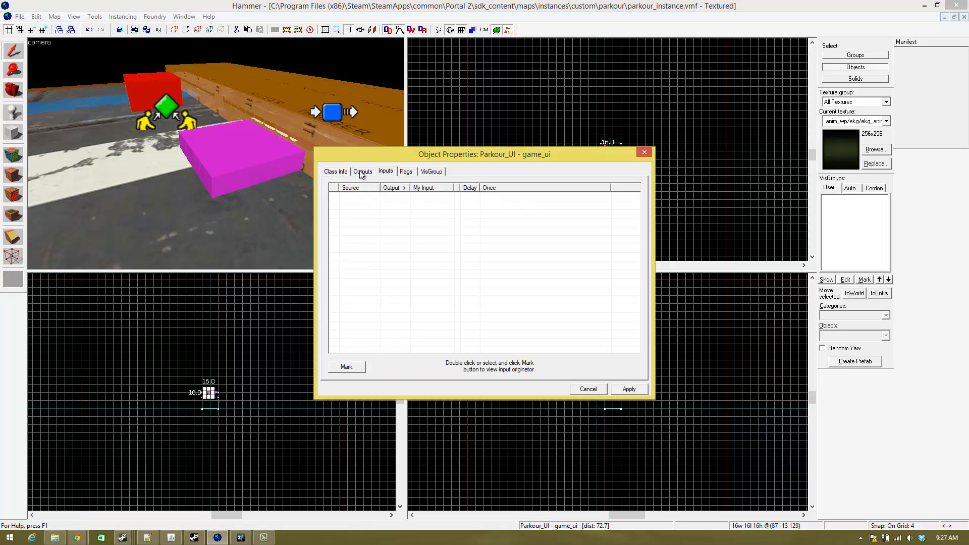
pyautogui.click(362, 172)
pyautogui.click(386, 171)
pyautogui.click(363, 172)
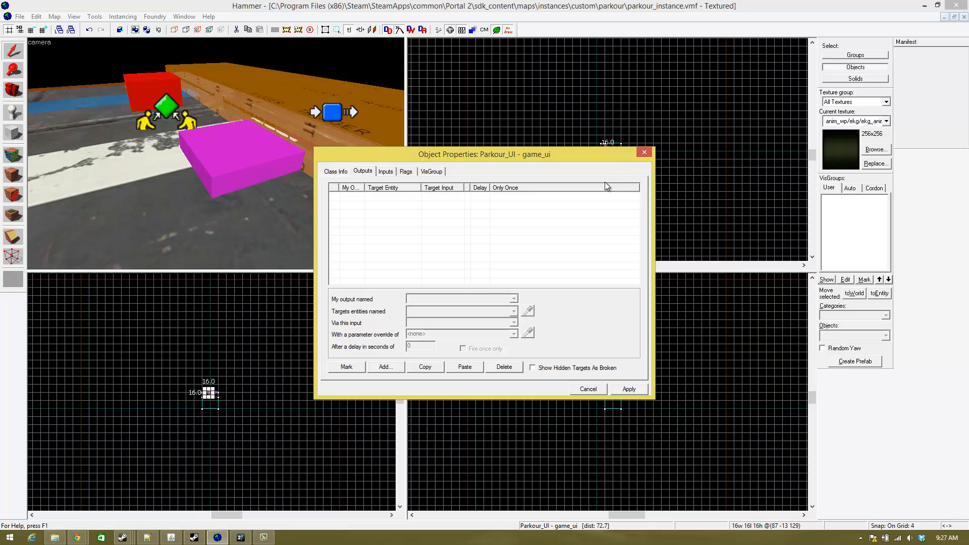
pyautogui.click(646, 153)
# - Select the View_start logic_relay above the camera, beside the trigger brush
pyautogui.press('z')
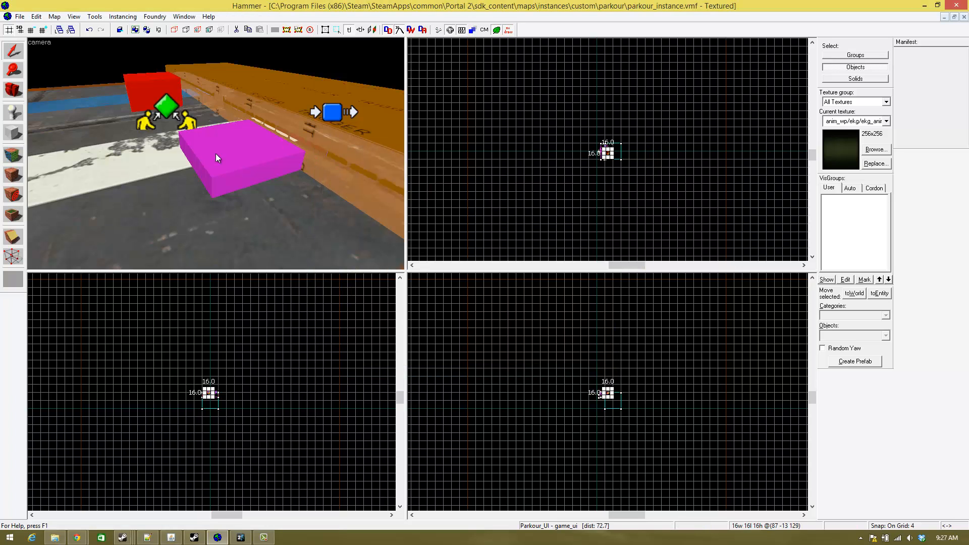
pyautogui.press('d')
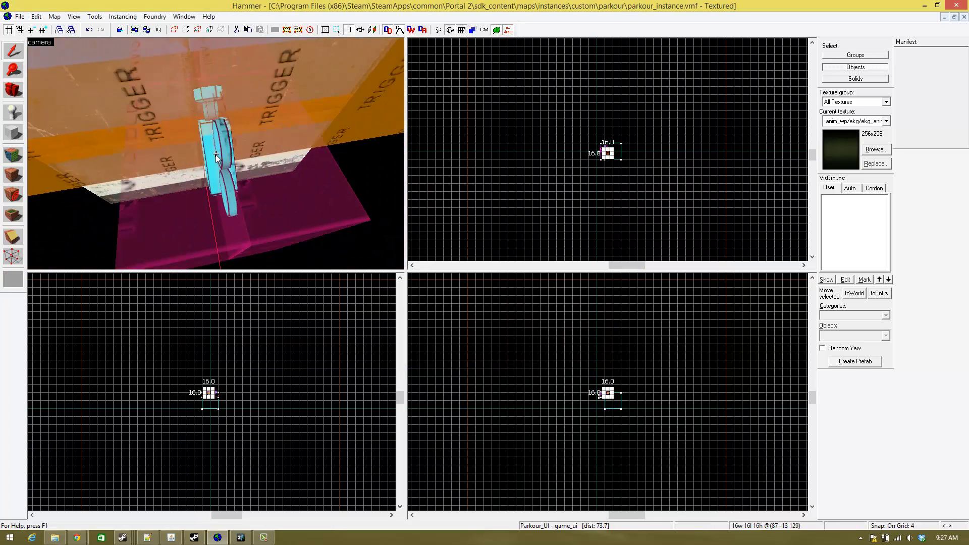
pyautogui.press('a')
pyautogui.press('d')
pyautogui.press('s')
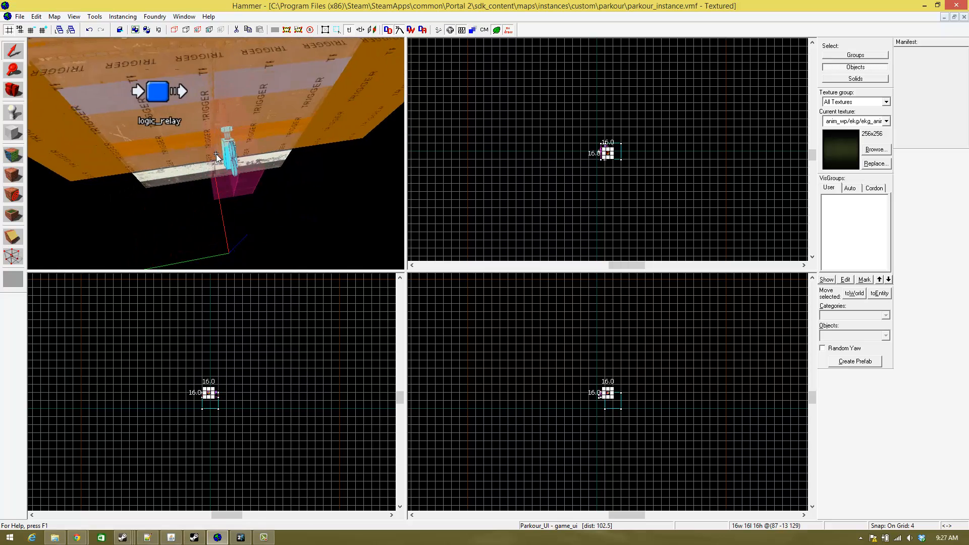
pyautogui.press('w')
pyautogui.press('d')
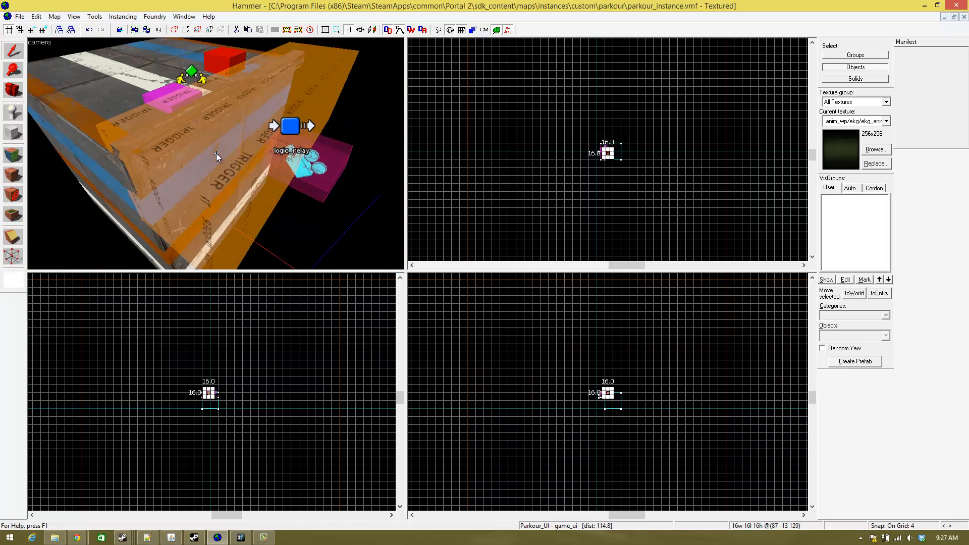
pyautogui.press('w')
pyautogui.press('z')
pyautogui.click(305, 134)
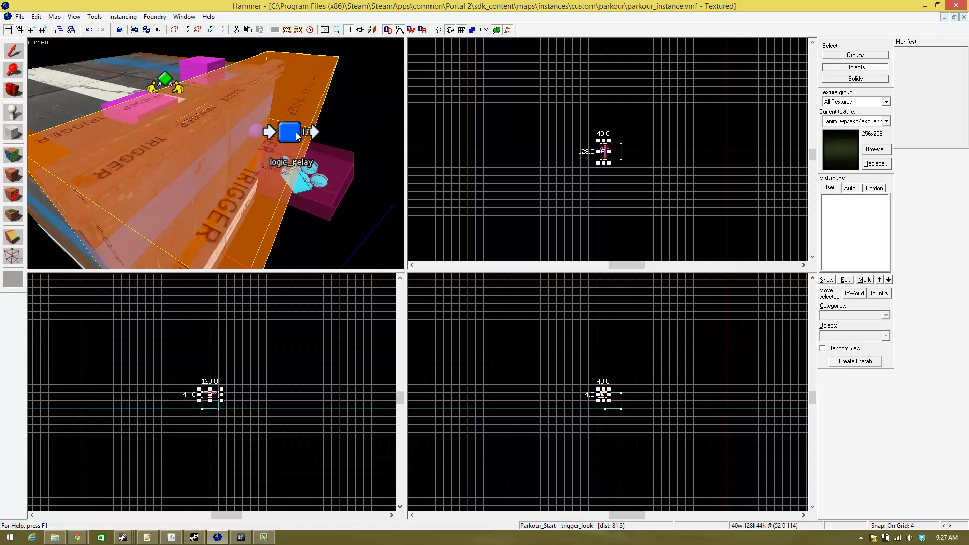
pyautogui.press('z')
pyautogui.press('w')
pyautogui.press('z')
pyautogui.click(233, 163)
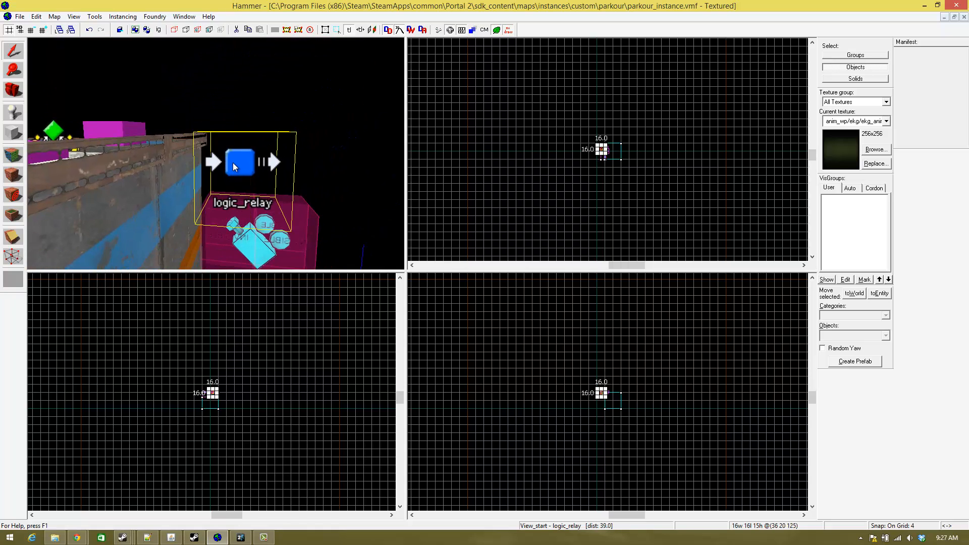
# - Add an OnTrigger output to the View_start relay that sends Activate to Parkour_UI, apply it and close the properties
pyautogui.press('z')
pyautogui.press('w')
pyautogui.press('s')
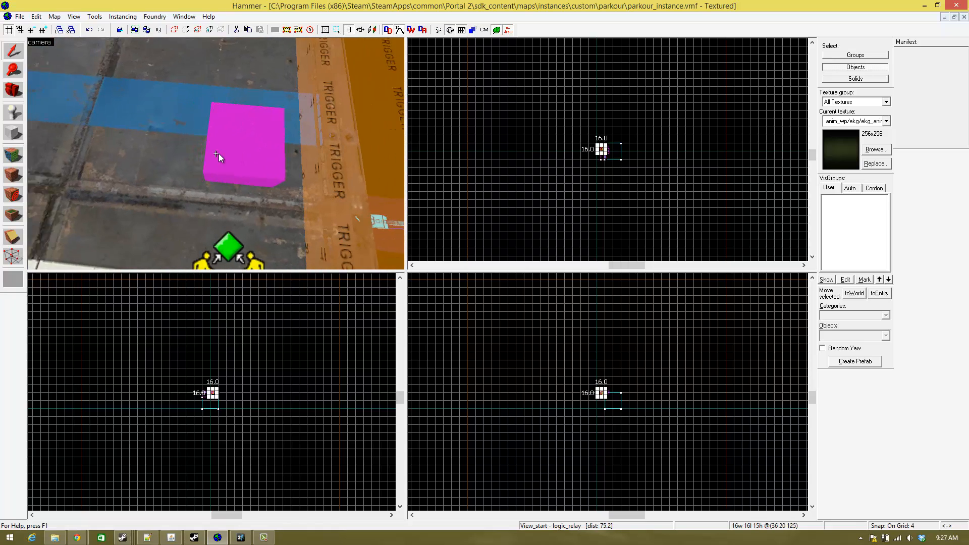
pyautogui.press('z')
pyautogui.hotkey('alt', 'Return')
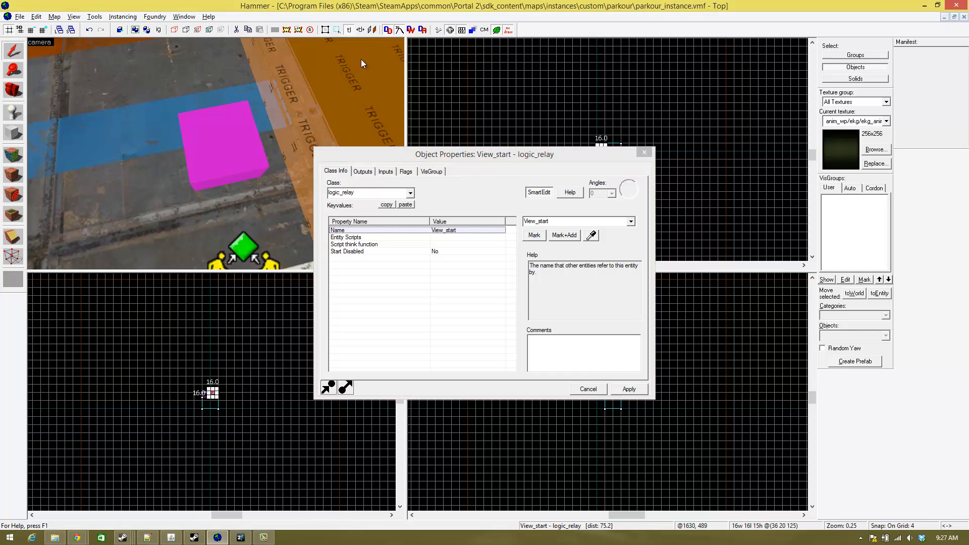
pyautogui.click(363, 179)
pyautogui.click(363, 172)
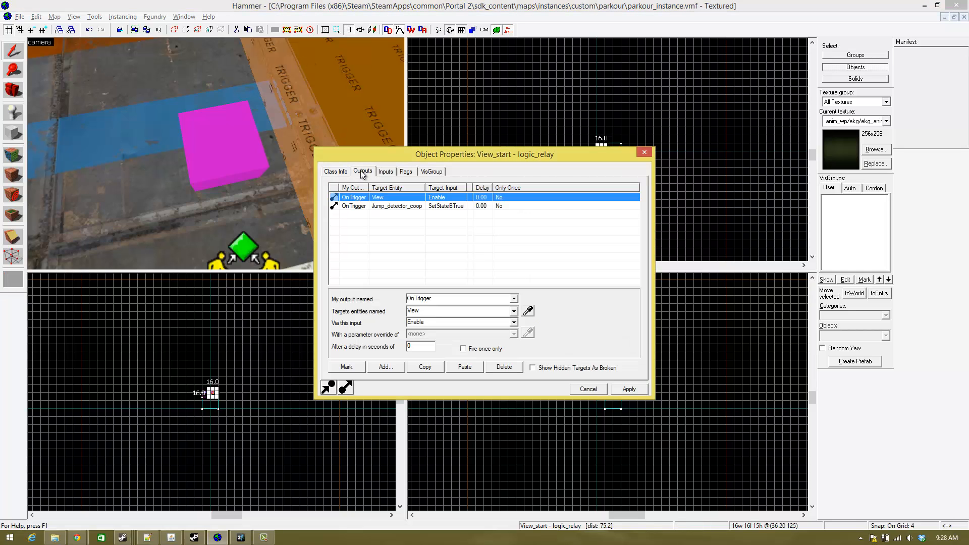
pyautogui.click(386, 367)
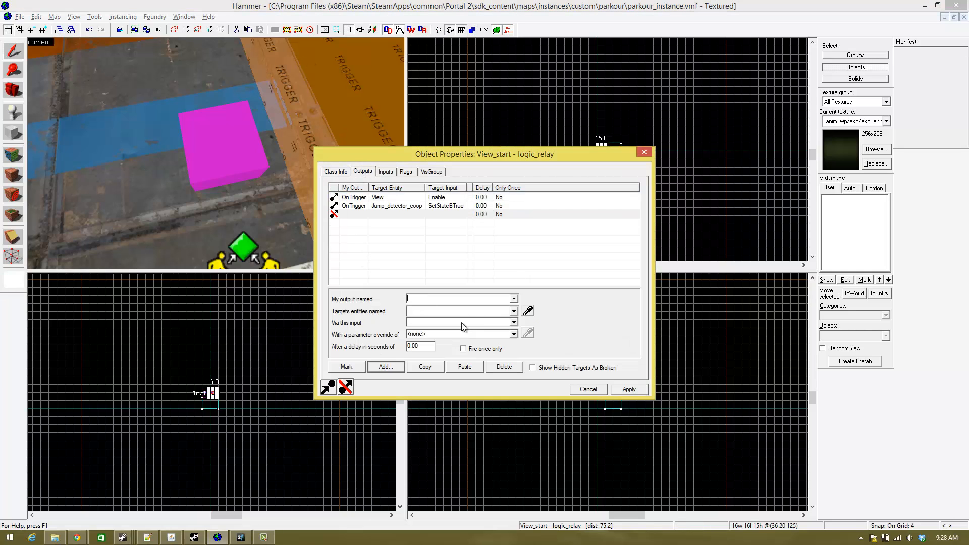
pyautogui.click(513, 300)
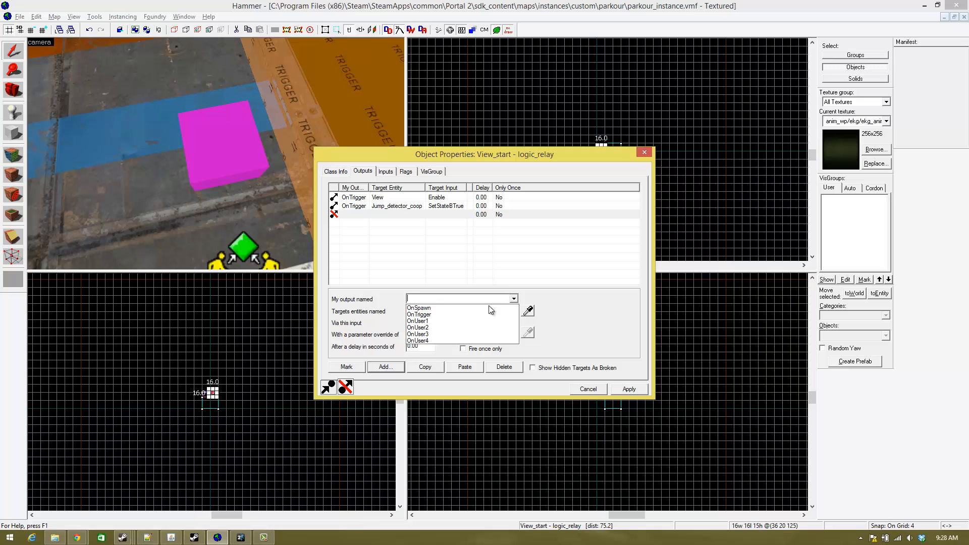
pyautogui.click(450, 313)
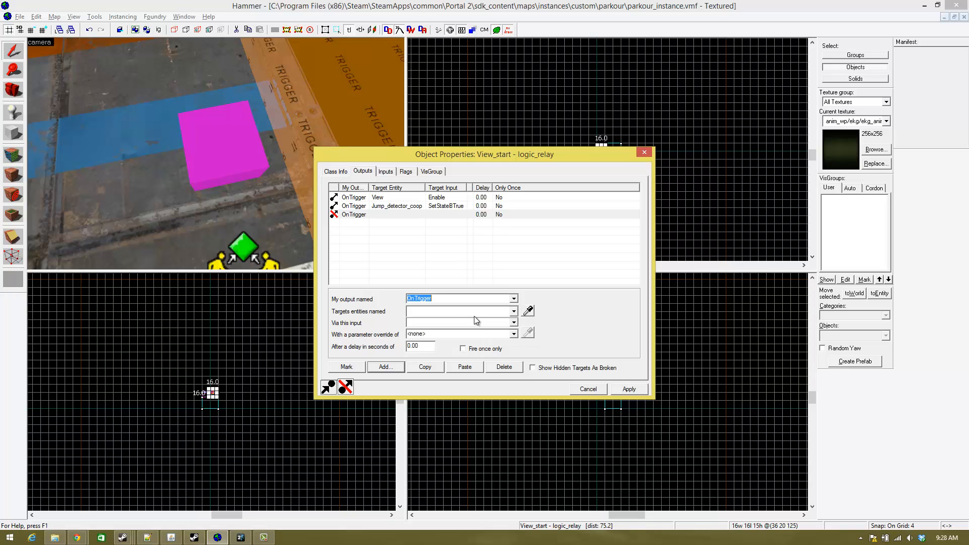
pyautogui.click(527, 311)
pyautogui.click(292, 146)
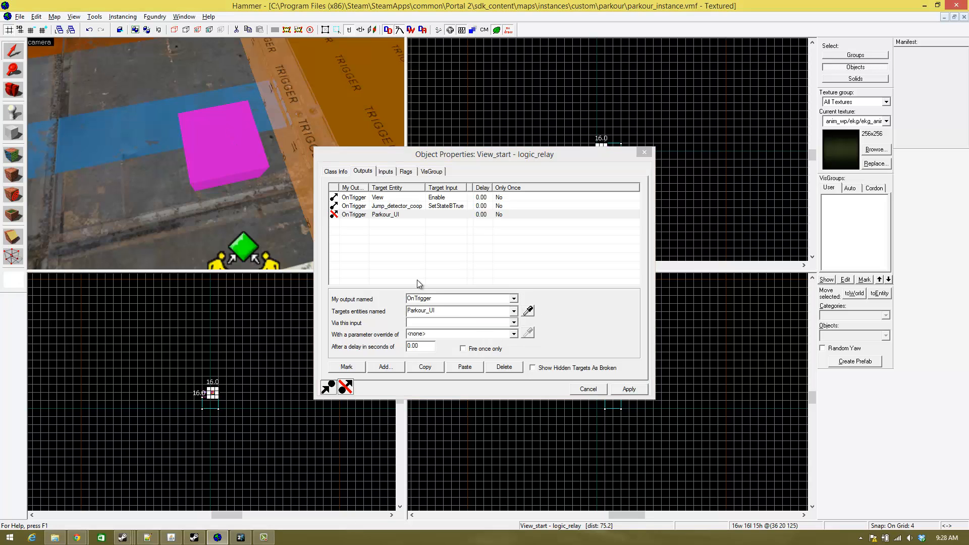
pyautogui.click(514, 322)
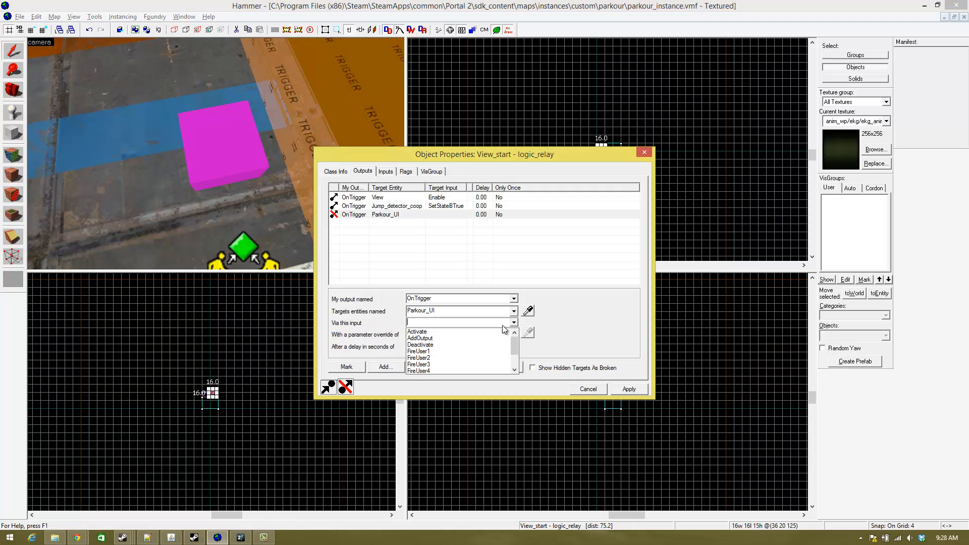
pyautogui.click(455, 331)
pyautogui.click(631, 386)
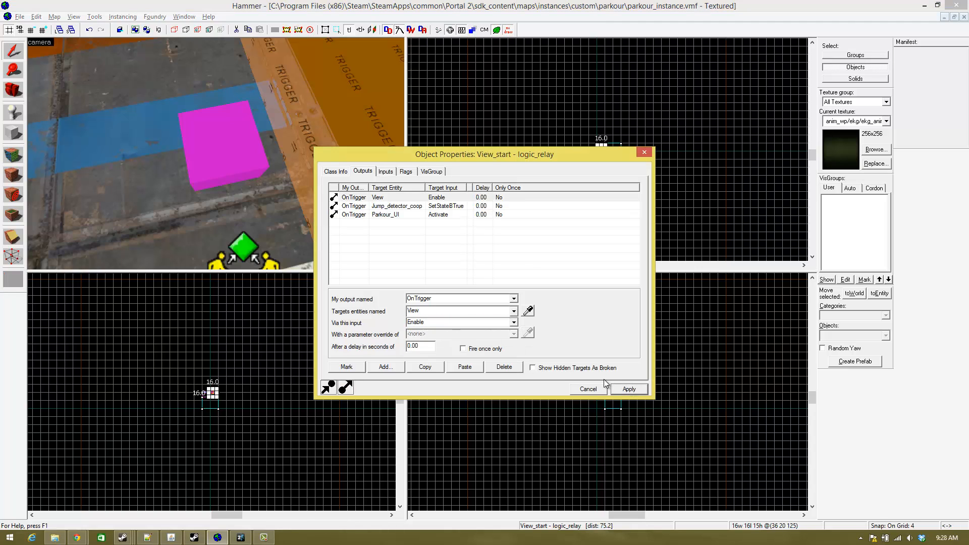
pyautogui.click(490, 115)
pyautogui.click(646, 151)
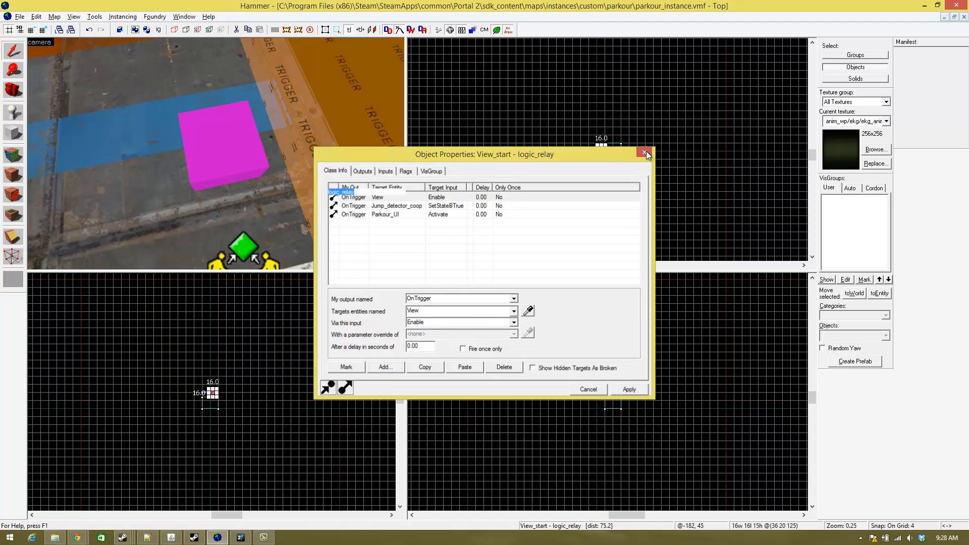
pyautogui.press('z')
pyautogui.press('d')
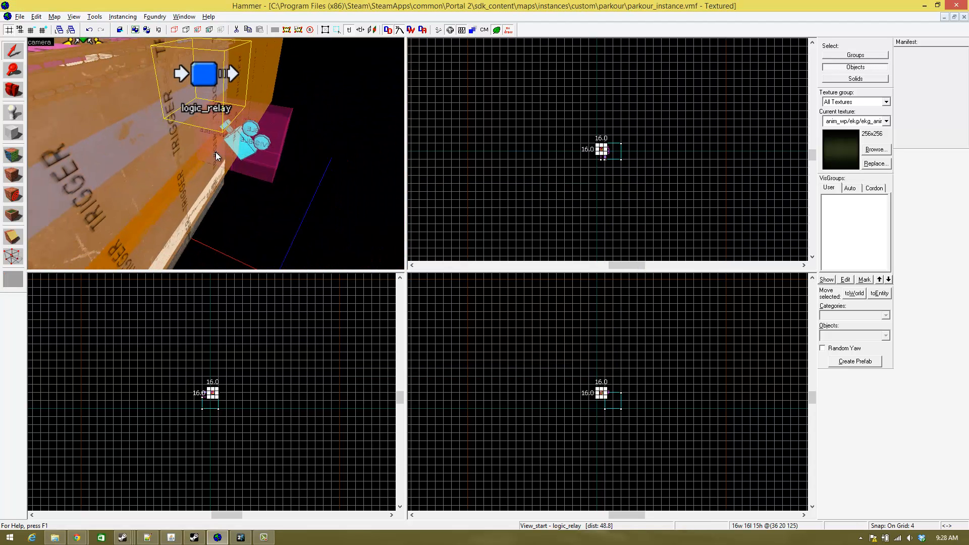
pyautogui.press('z')
pyautogui.click(20, 17)
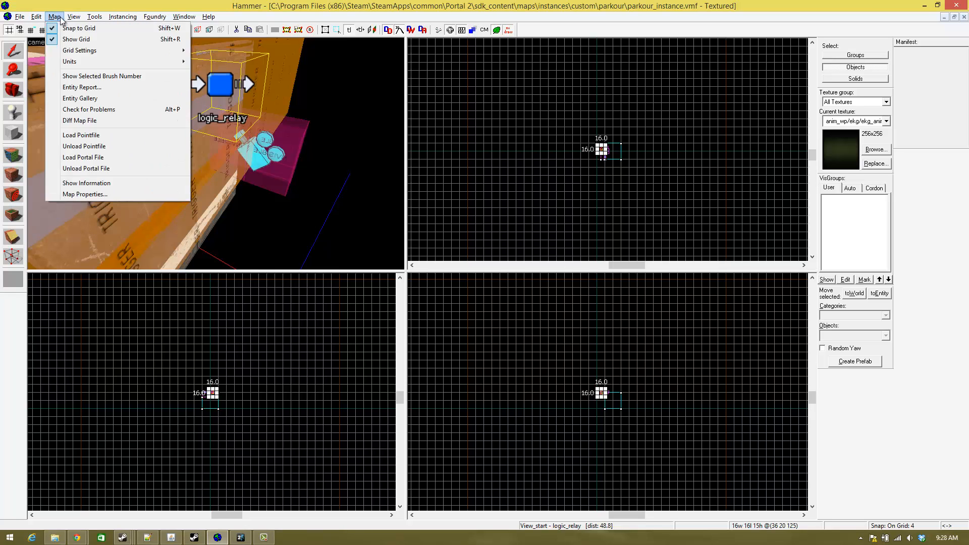
pyautogui.click(82, 6)
# - Turn on the Snap to goal angles flag of the View point_viewcontrol camera, apply it and close its properties
pyautogui.press('z')
pyautogui.press('w')
pyautogui.press('d')
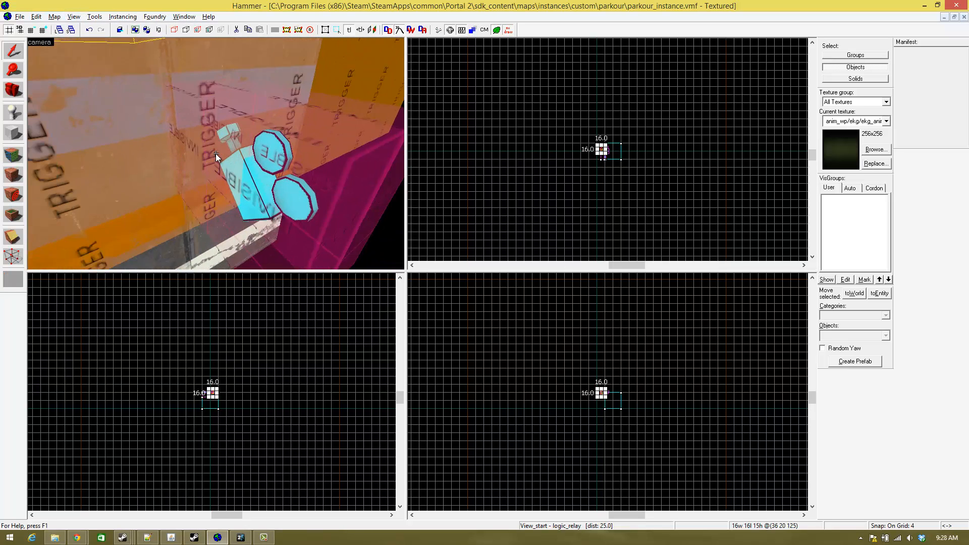
pyautogui.press('z')
pyautogui.click(196, 162)
pyautogui.click(201, 155)
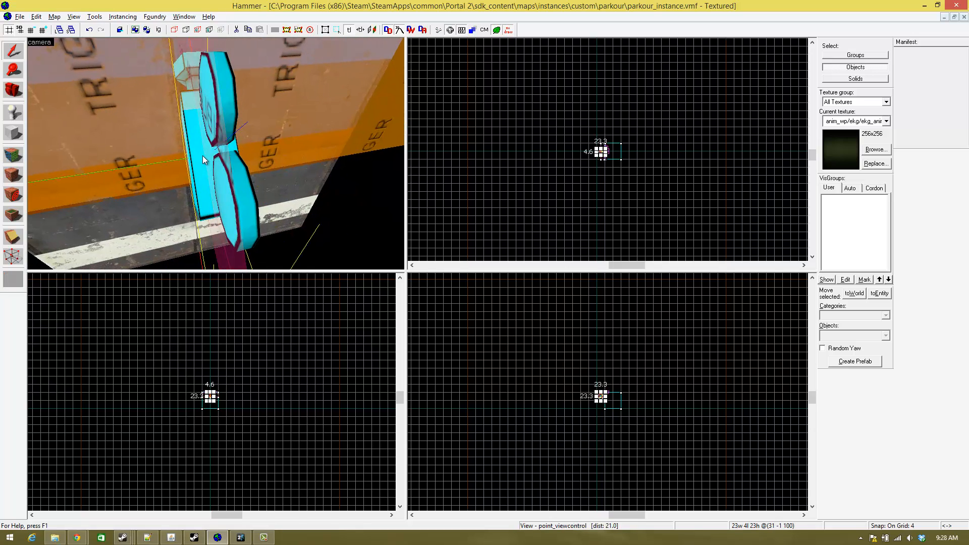
pyautogui.hotkey('alt', 'Return')
pyautogui.click(428, 171)
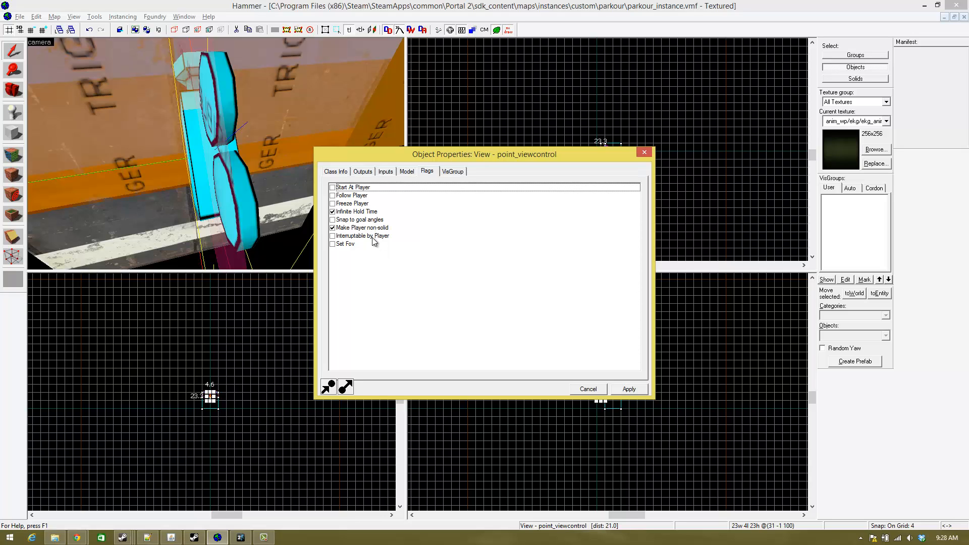
pyautogui.click(332, 221)
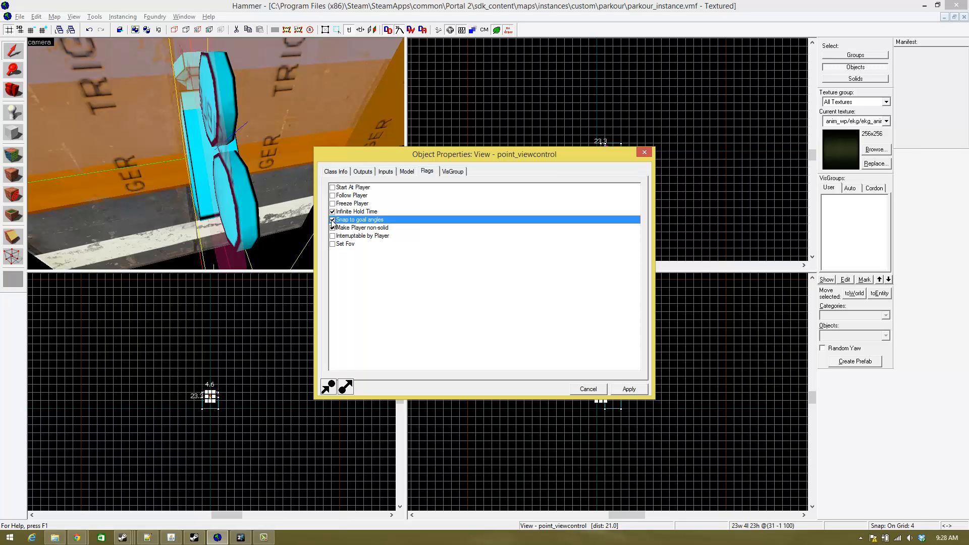
pyautogui.click(628, 390)
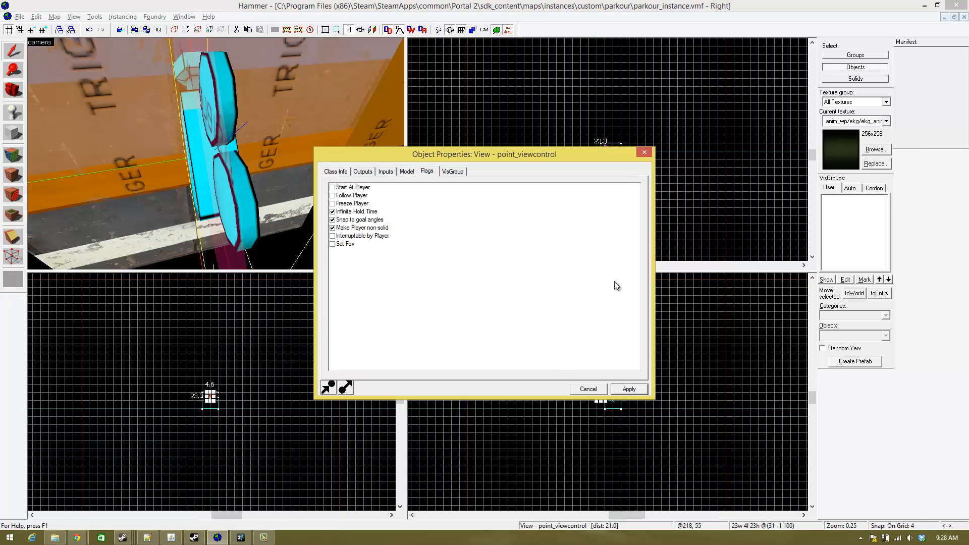
pyautogui.click(644, 152)
pyautogui.click(20, 16)
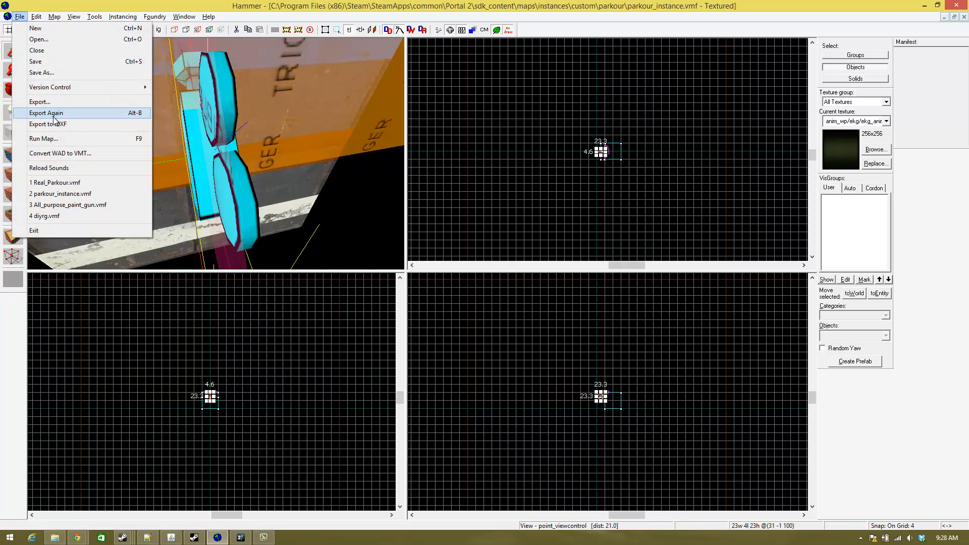
pyautogui.click(58, 138)
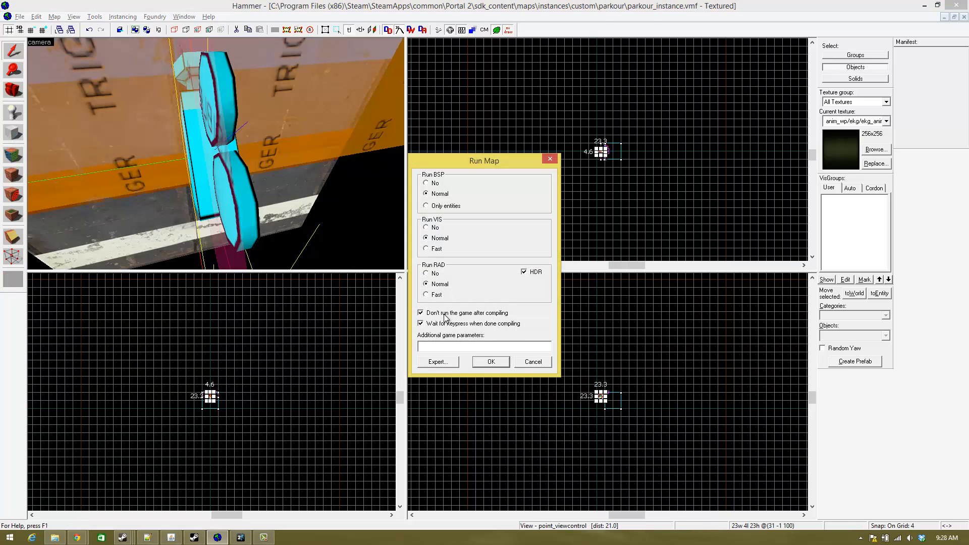
pyautogui.click(534, 362)
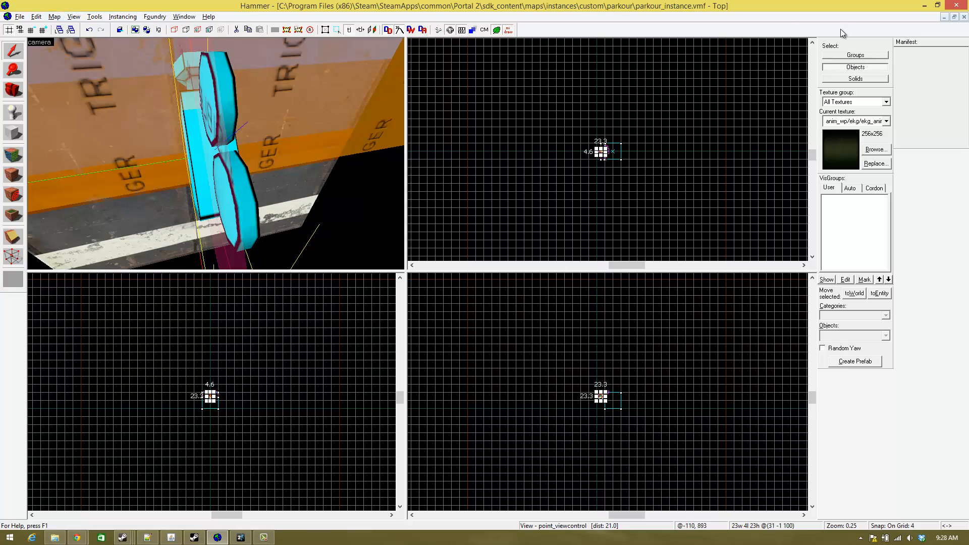
# - Save the parkour_instance map and close it to return to the Real_Parkour map
pyautogui.click(19, 16)
pyautogui.click(31, 60)
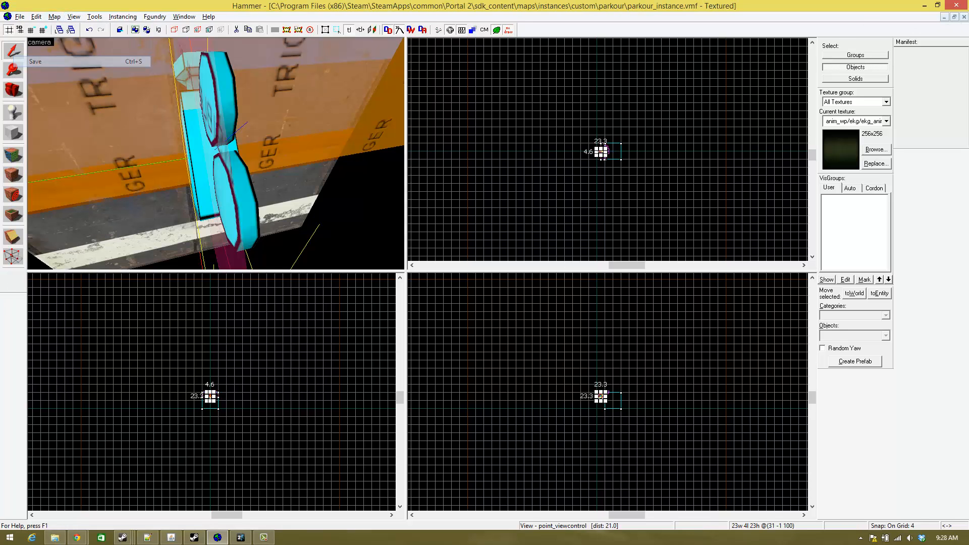
pyautogui.click(964, 18)
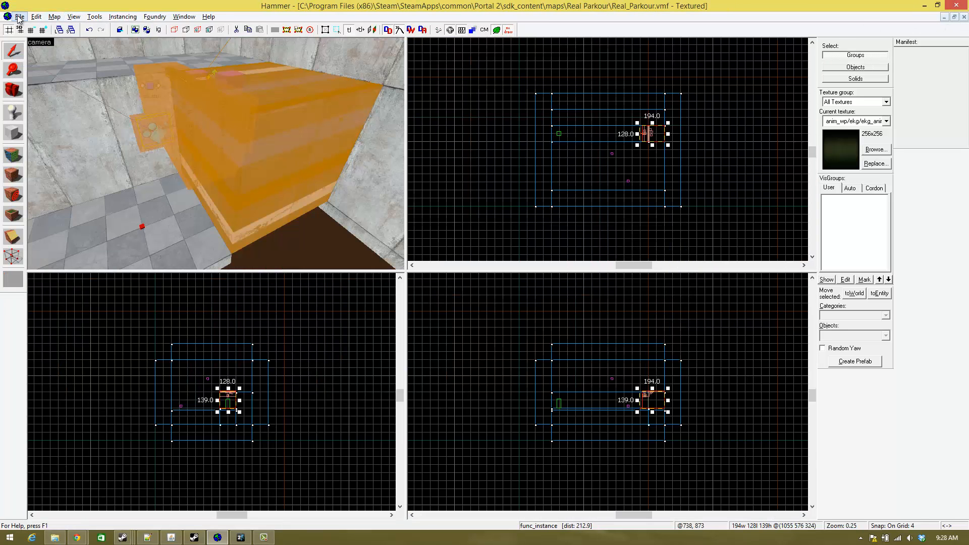
# - Compile the Real_Parkour map with normal BSP, VIS and RAD, without running the game after compiling
pyautogui.click(20, 16)
pyautogui.click(71, 138)
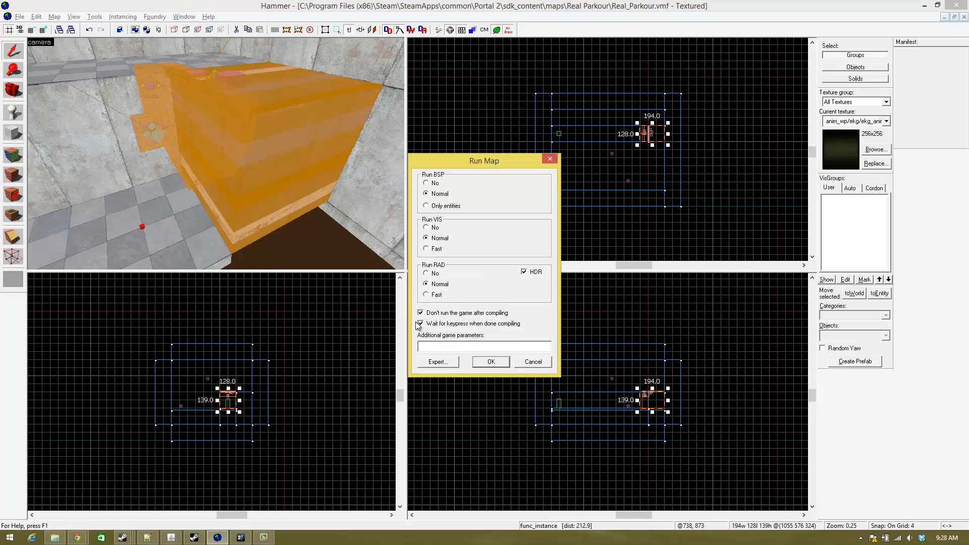
pyautogui.click(482, 362)
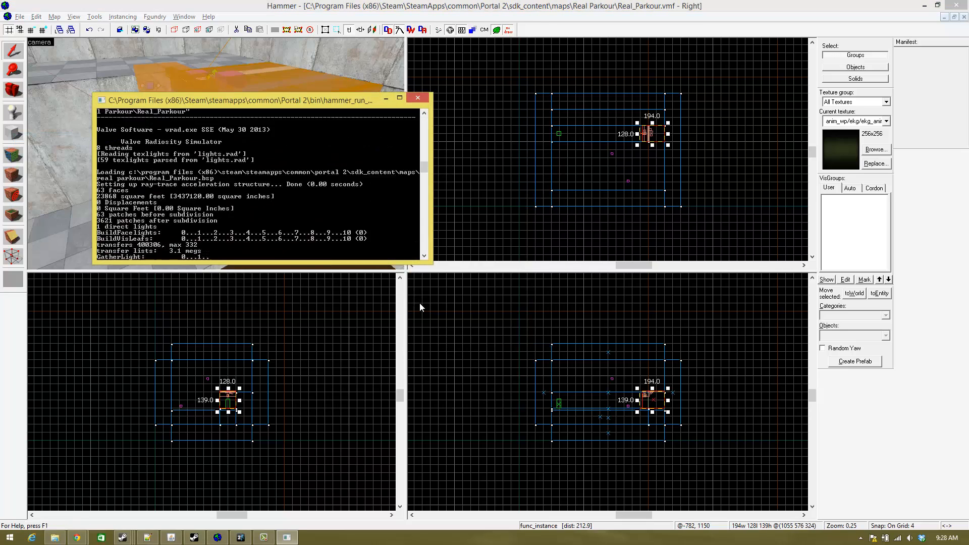
# - Switch to the running Portal 2 game and walk along the tiled ledge to the double doors to trigger the parkour instance
pyautogui.click(242, 539)
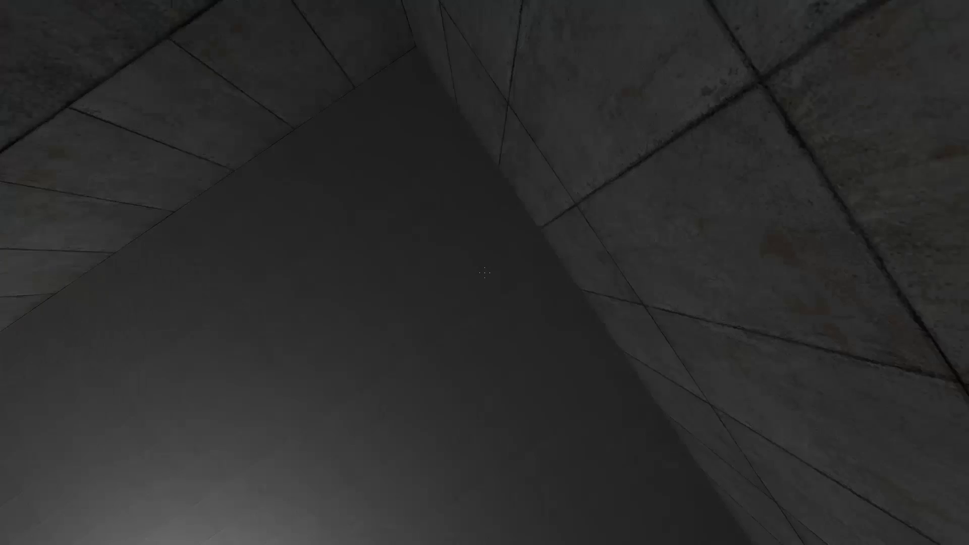
pyautogui.press('w')
pyautogui.press('w')
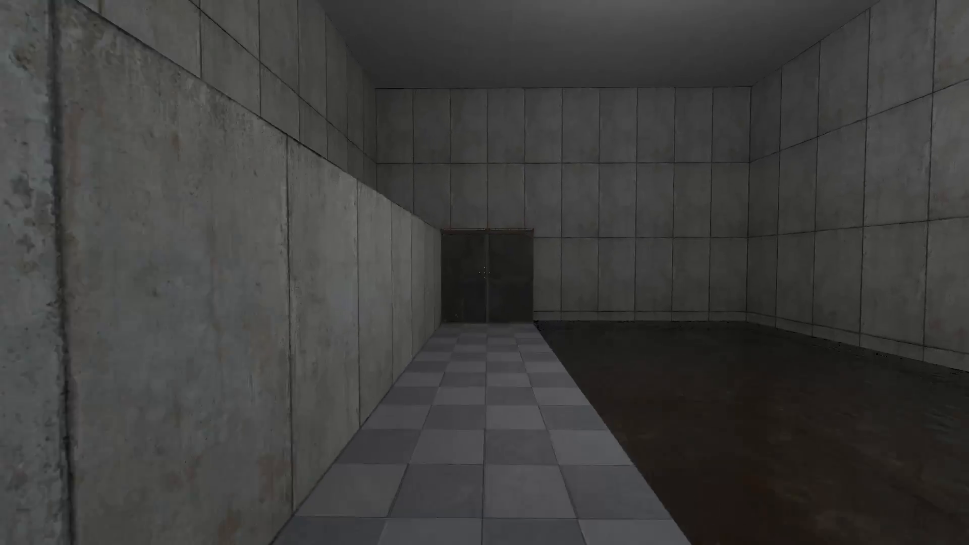
pyautogui.press('w')
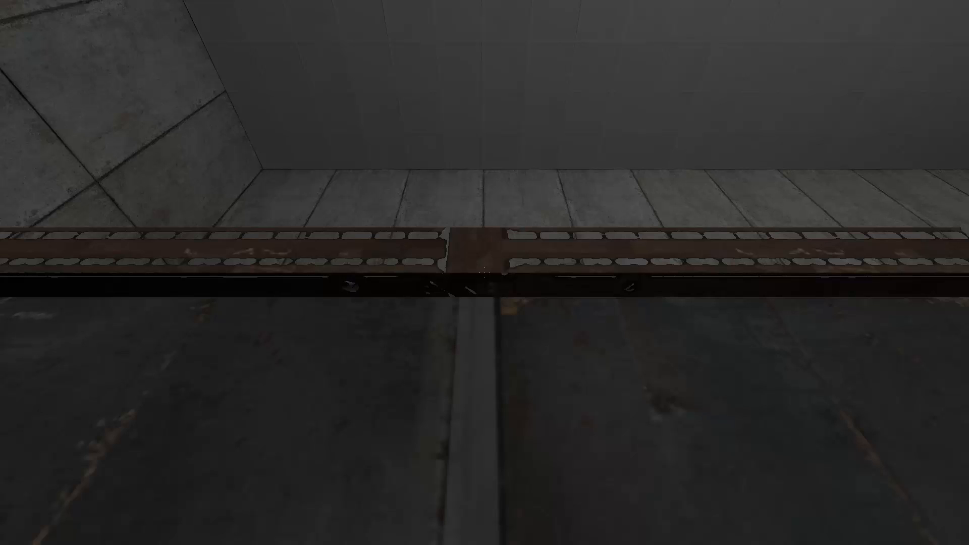
# - Test the crouch control repeatedly while at the double doors to check how the parkour view responds
pyautogui.press('ctrl')
pyautogui.press('ctrl')
pyautogui.press('ctrl')
pyautogui.press('ctrl')
pyautogui.press('ctrl')
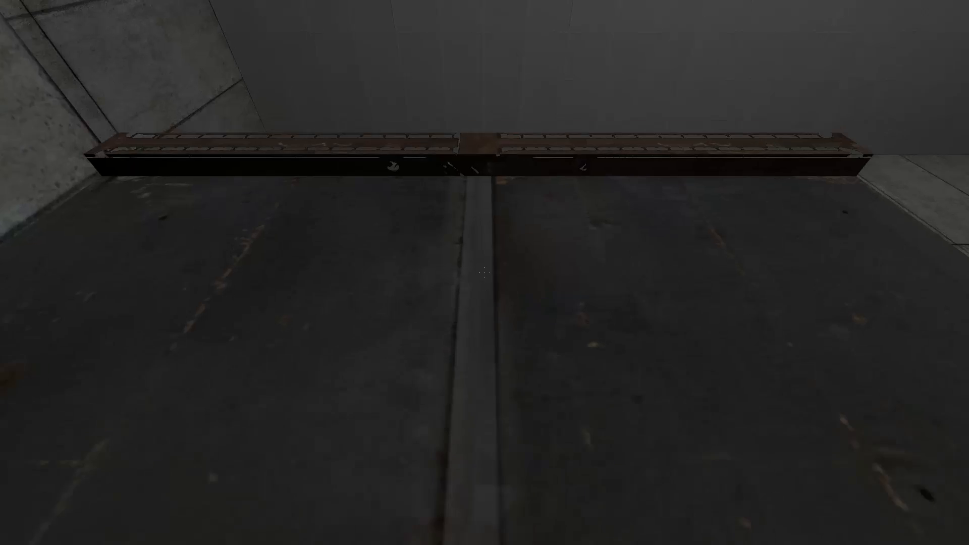
pyautogui.press('ctrl')
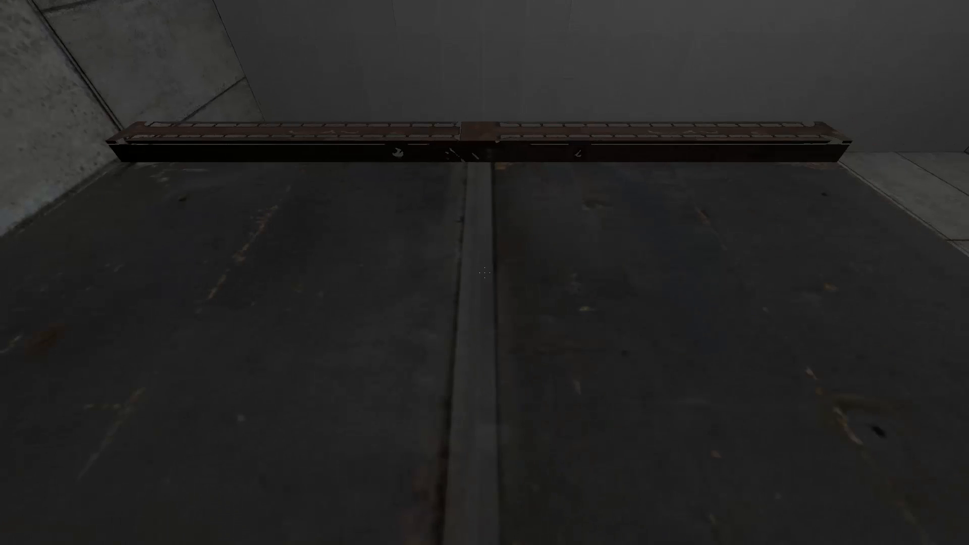
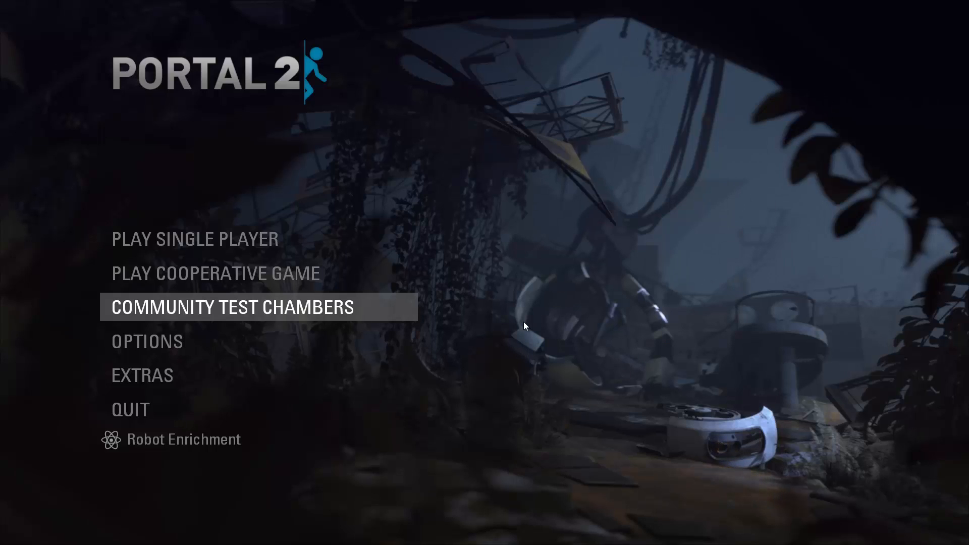
# - Switch to Hammer and examine the striped block, its trigger brushes and the nearby logic_relay entities in the parkour_instance_2 map
pyautogui.hotkey('alt', 'Tab')
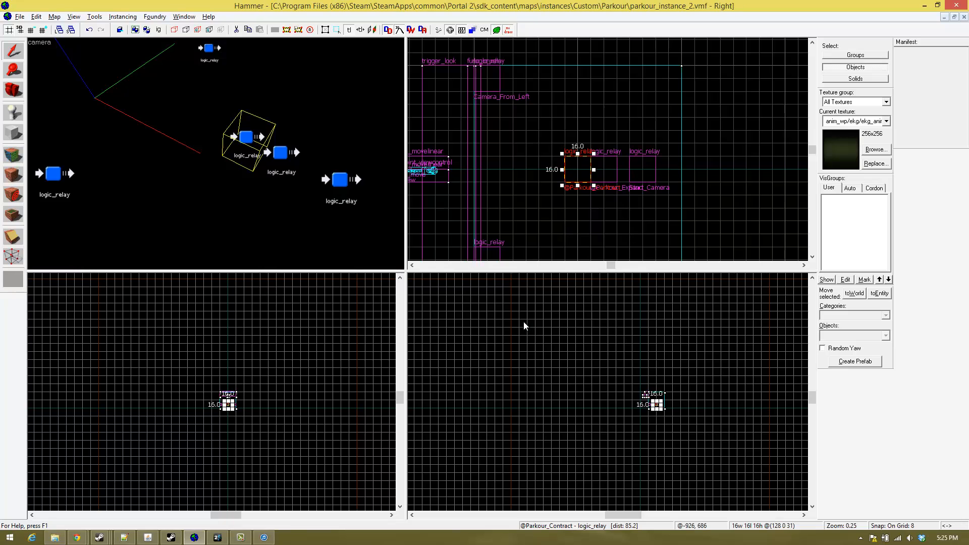
pyautogui.press('z')
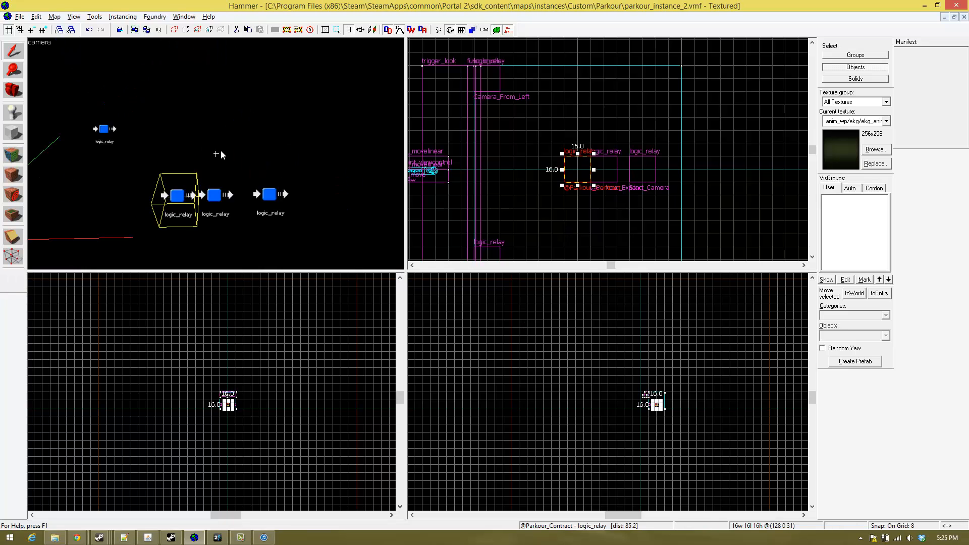
pyautogui.press('w')
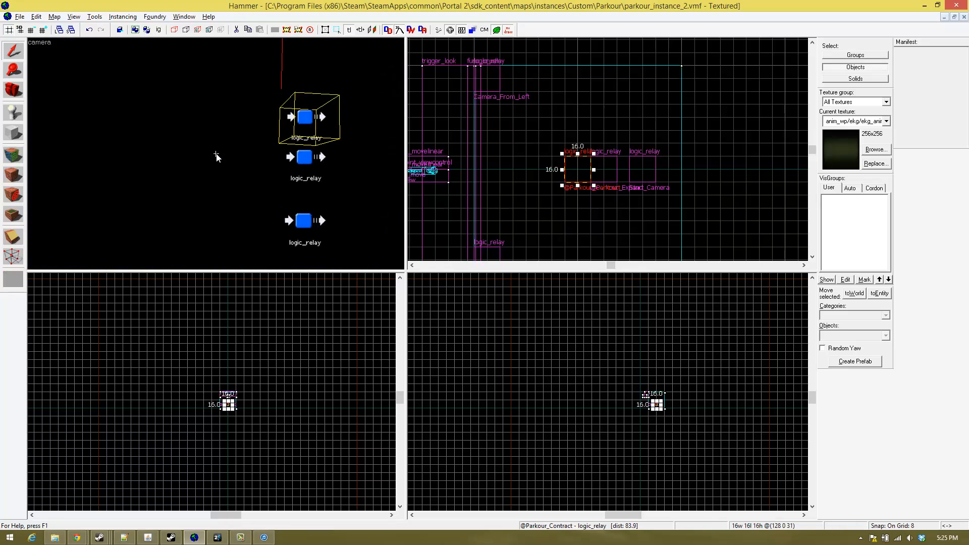
pyautogui.press('a')
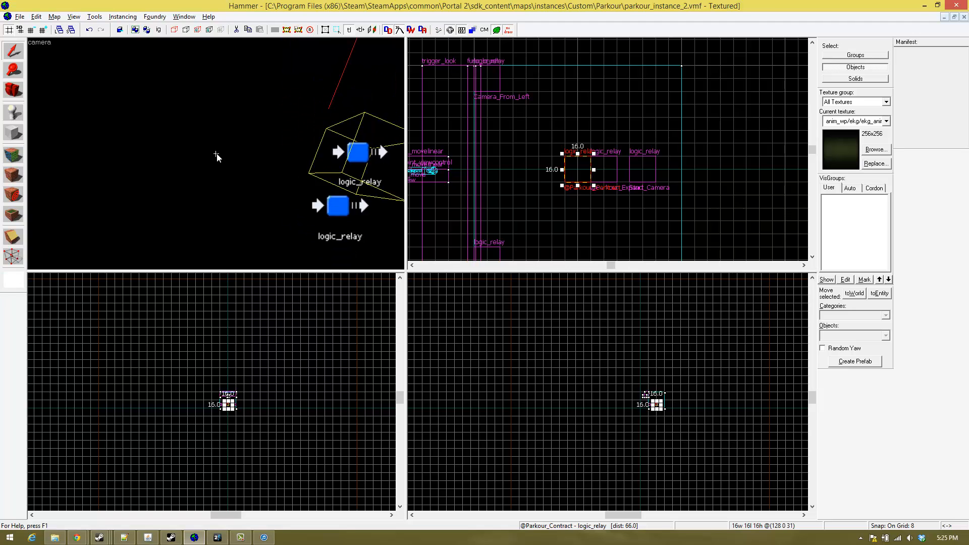
pyautogui.press('s')
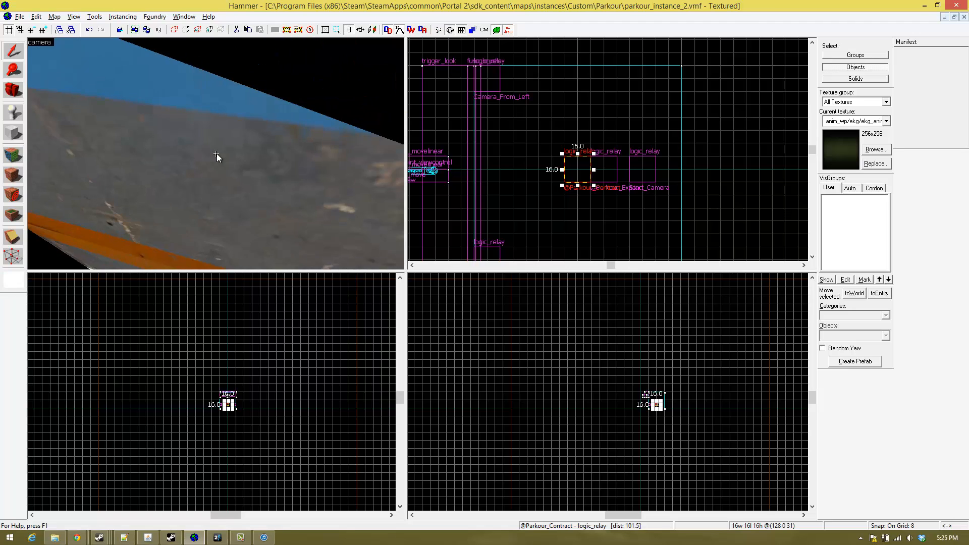
pyautogui.press('w')
pyautogui.press('s')
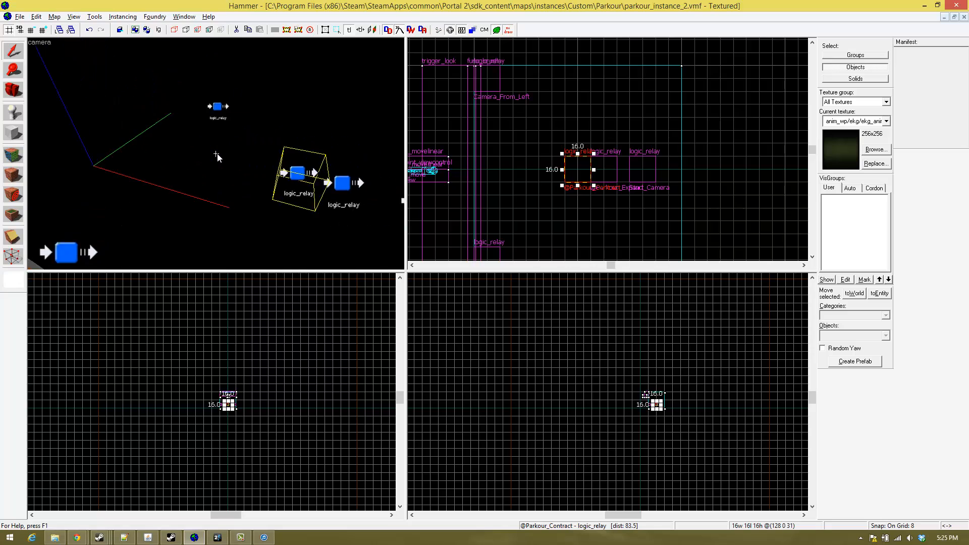
pyautogui.press('w')
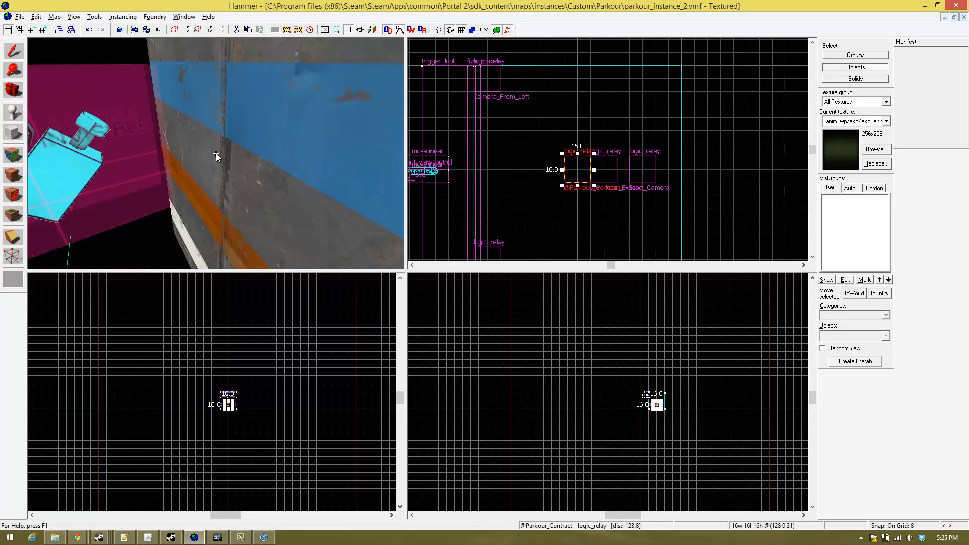
pyautogui.press('s')
pyautogui.press('w')
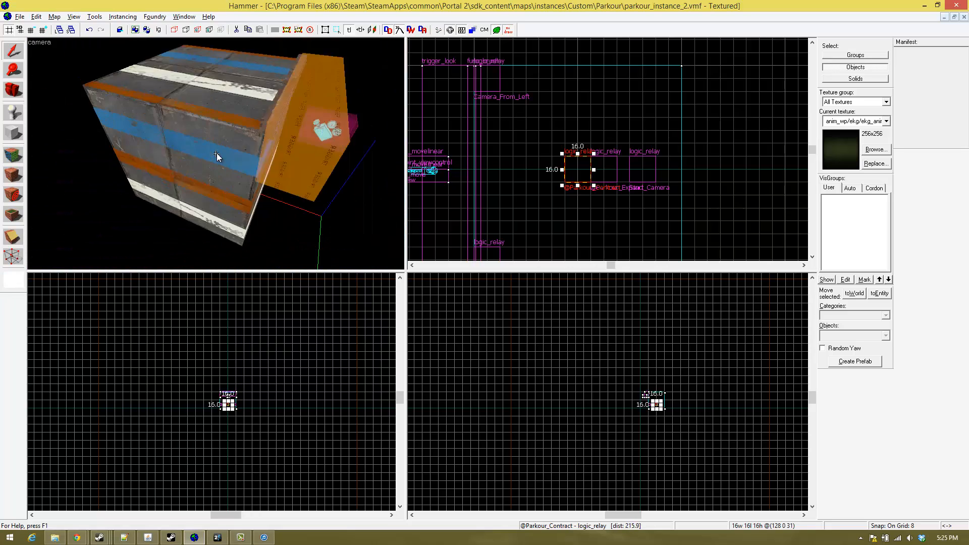
pyautogui.press('s')
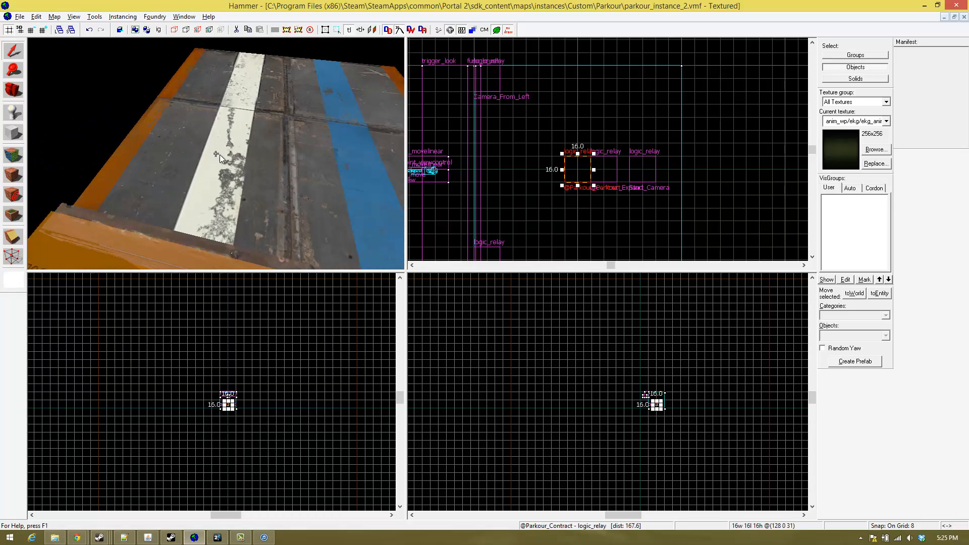
pyautogui.press('w')
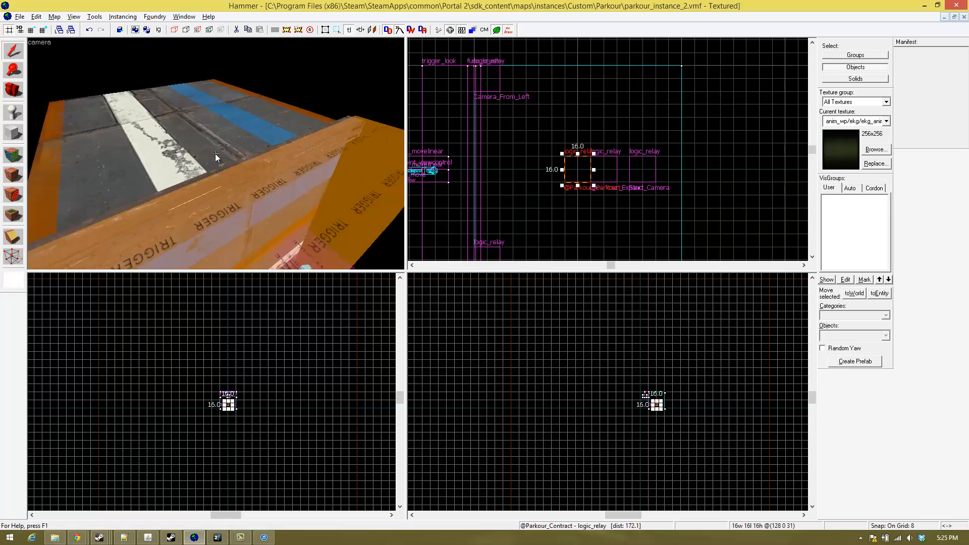
pyautogui.press('s')
pyautogui.press('w')
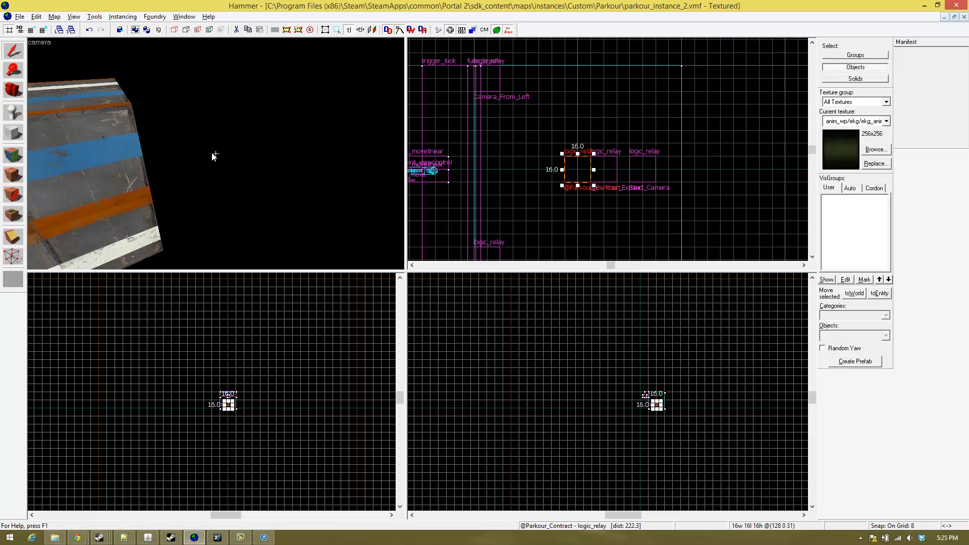
pyautogui.press('w')
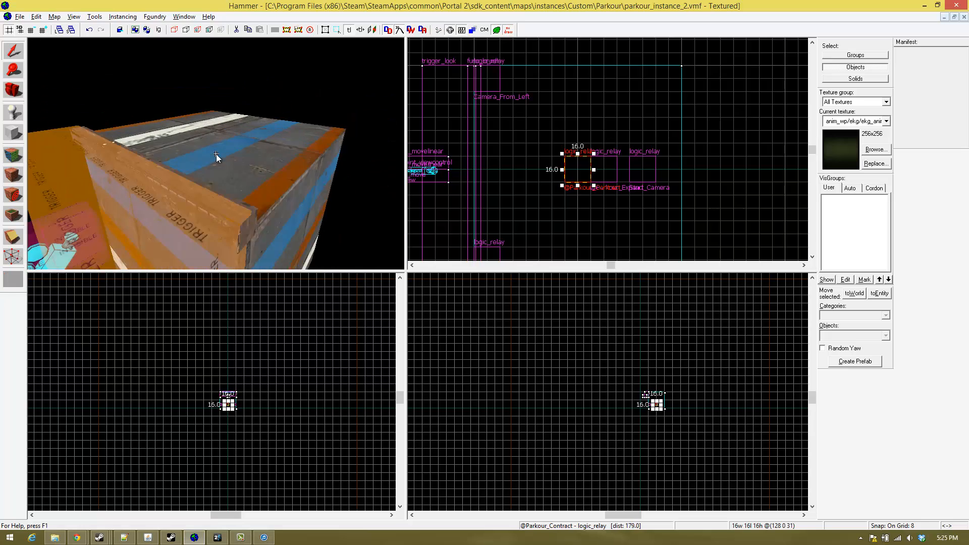
pyautogui.press('s')
pyautogui.press('w')
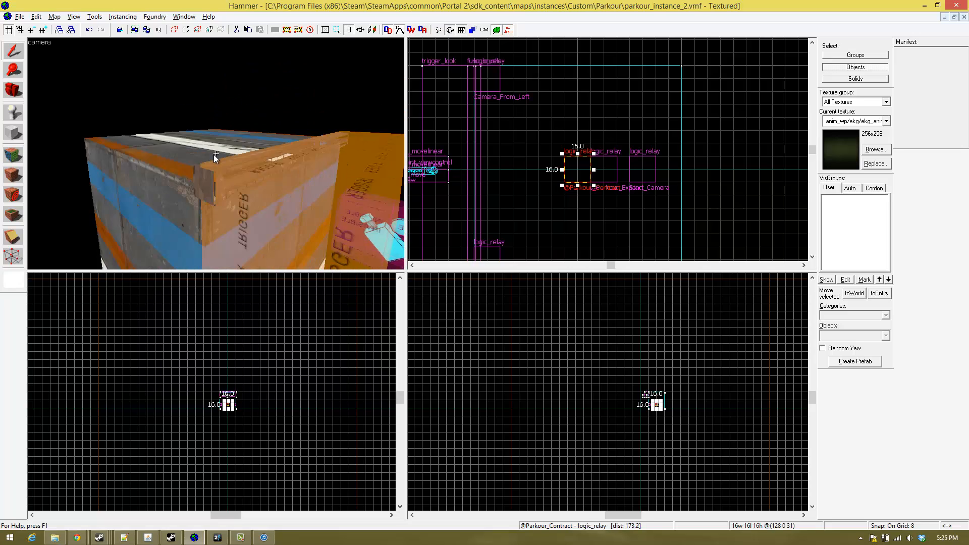
pyautogui.press('s')
pyautogui.press('w')
pyautogui.press('s')
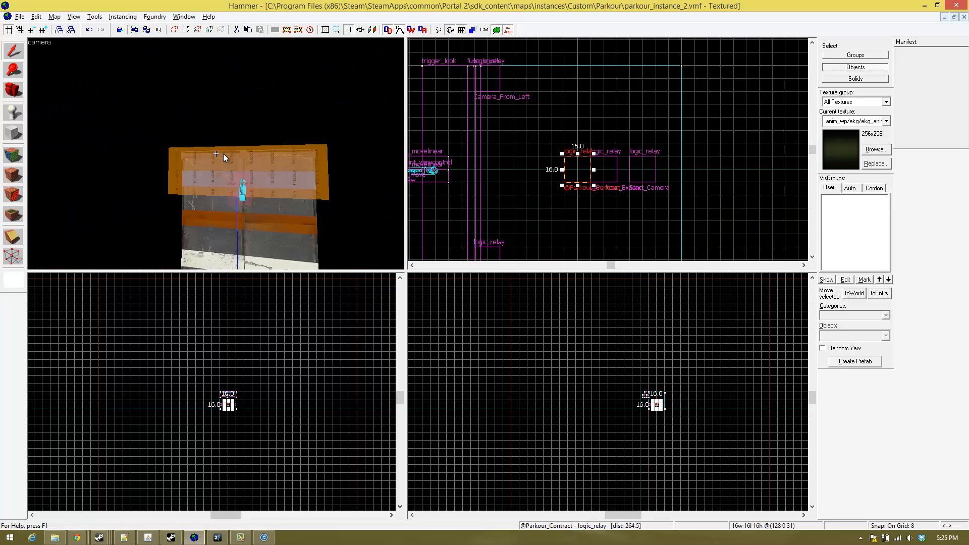
pyautogui.press('w')
pyautogui.press('s')
pyautogui.press('w')
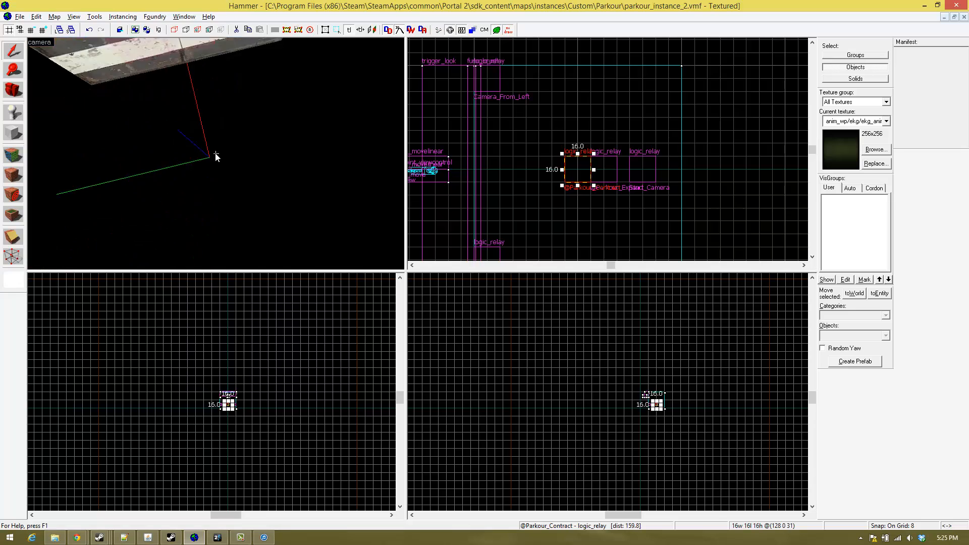
# - Examine the camera entity and the invisible brush around it up close against the trigger-covered face of the striped block
pyautogui.press('w')
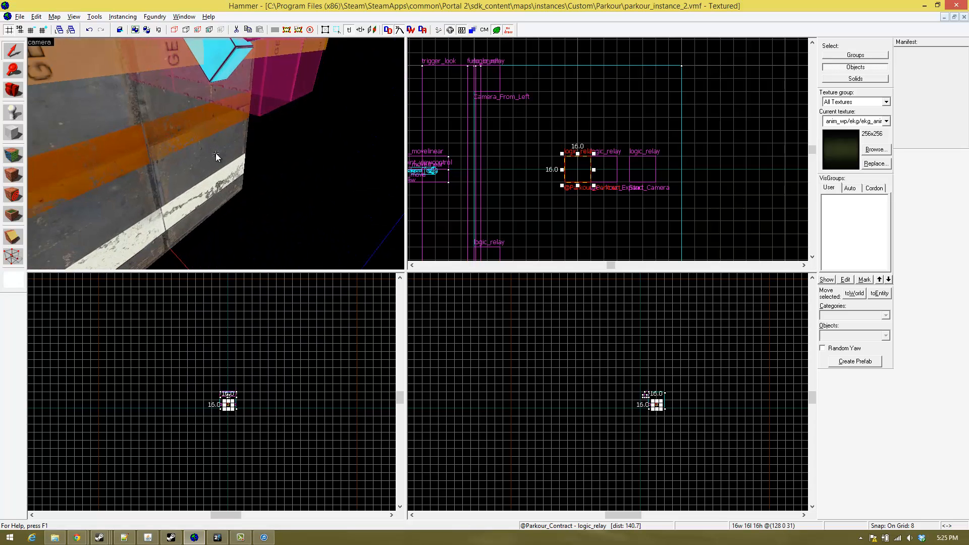
pyautogui.press('d')
pyautogui.press('w')
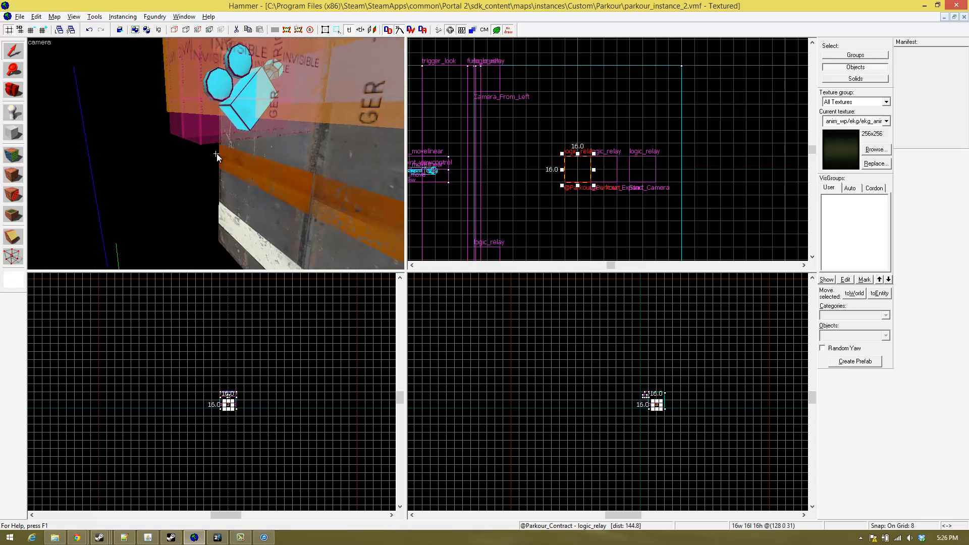
pyautogui.press('a')
pyautogui.press('w')
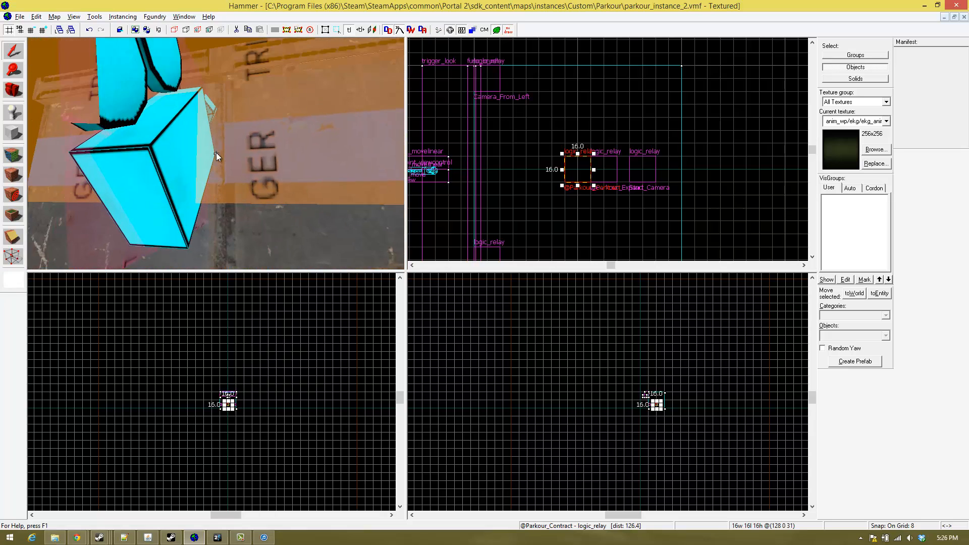
pyautogui.press('s')
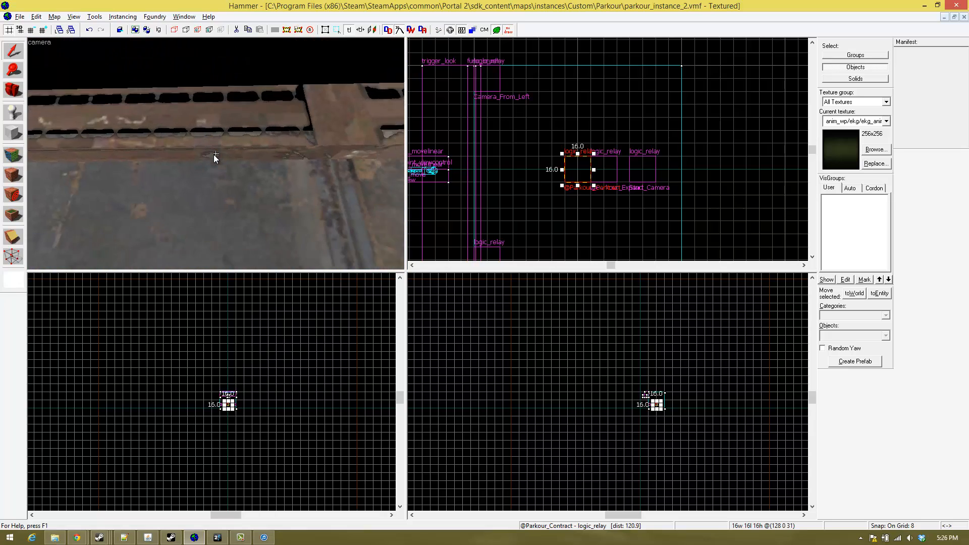
pyautogui.press('w')
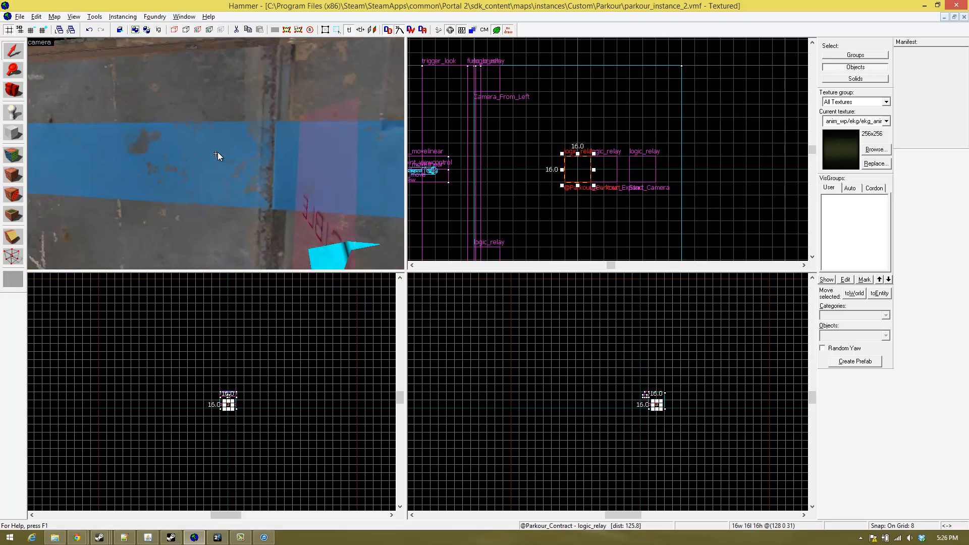
pyautogui.press('s')
pyautogui.press('w')
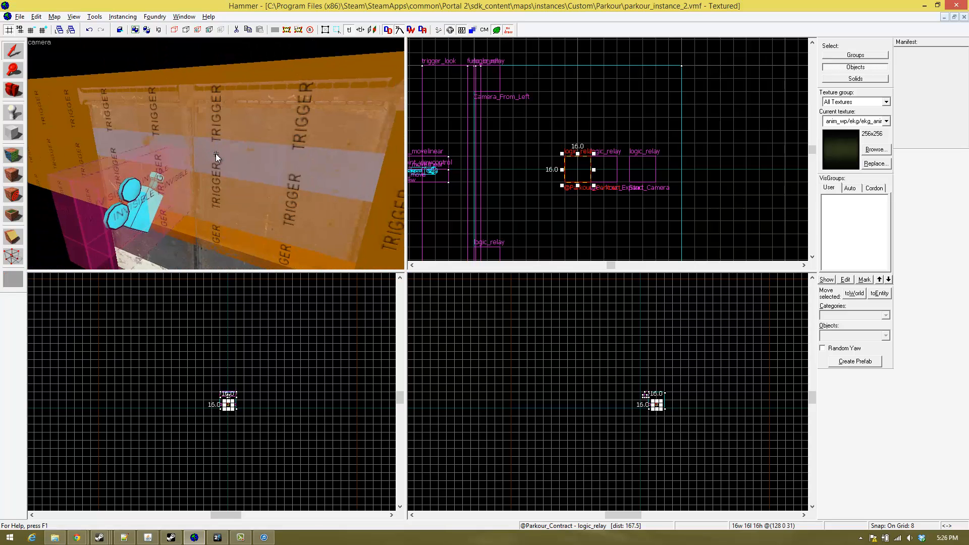
pyautogui.press('w')
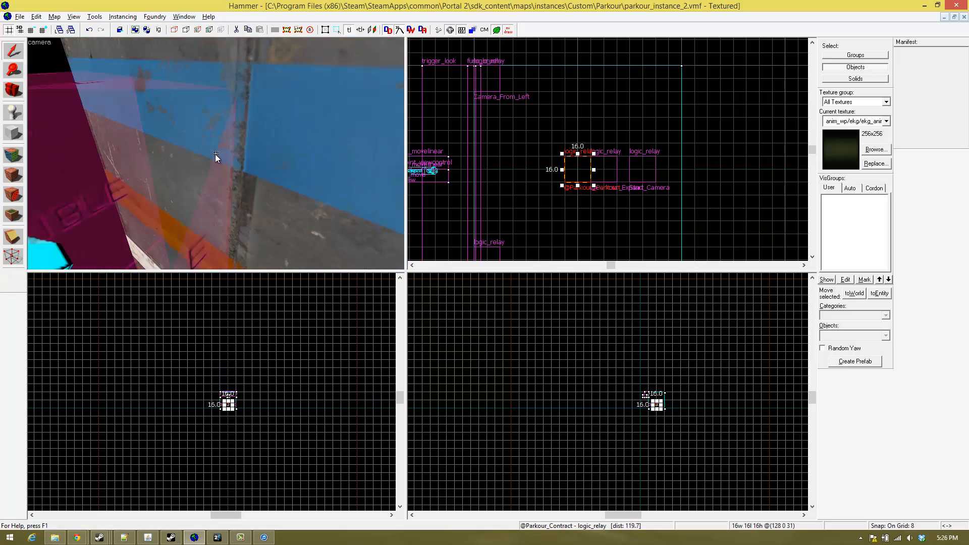
pyautogui.press('w')
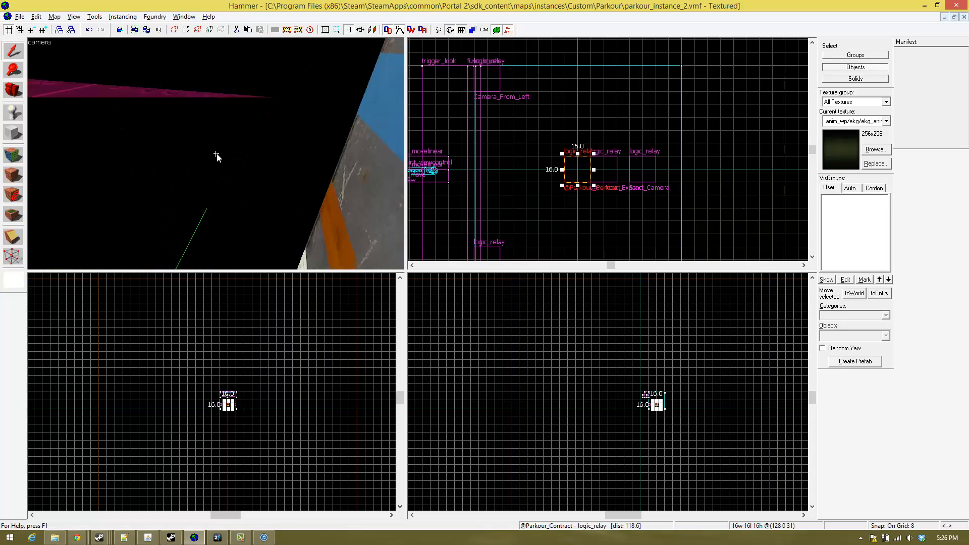
pyautogui.press('w')
pyautogui.press('s')
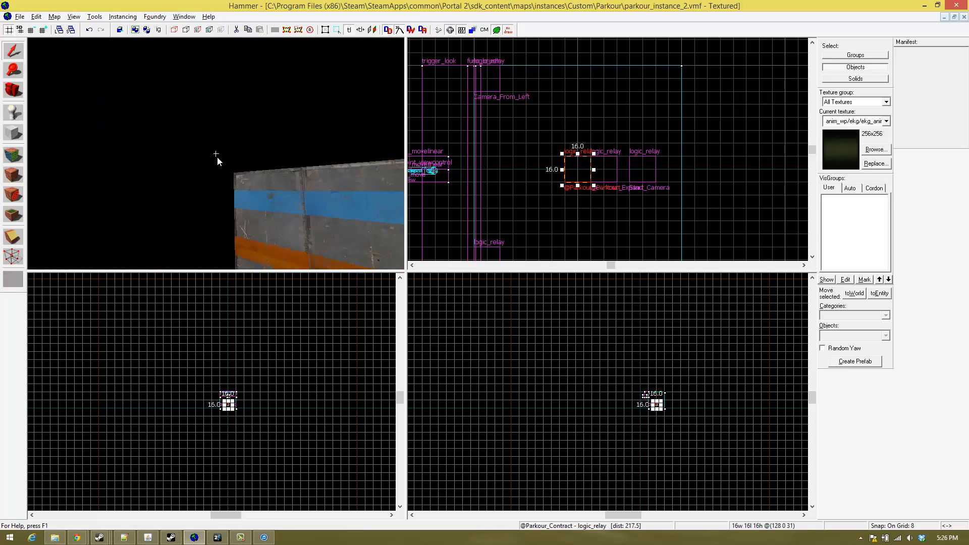
# - Examine the placement of the logic_relay entities relative to the camera and trigger brush on the striped block
pyautogui.hotkey('ctrl', 'shift', 'e')
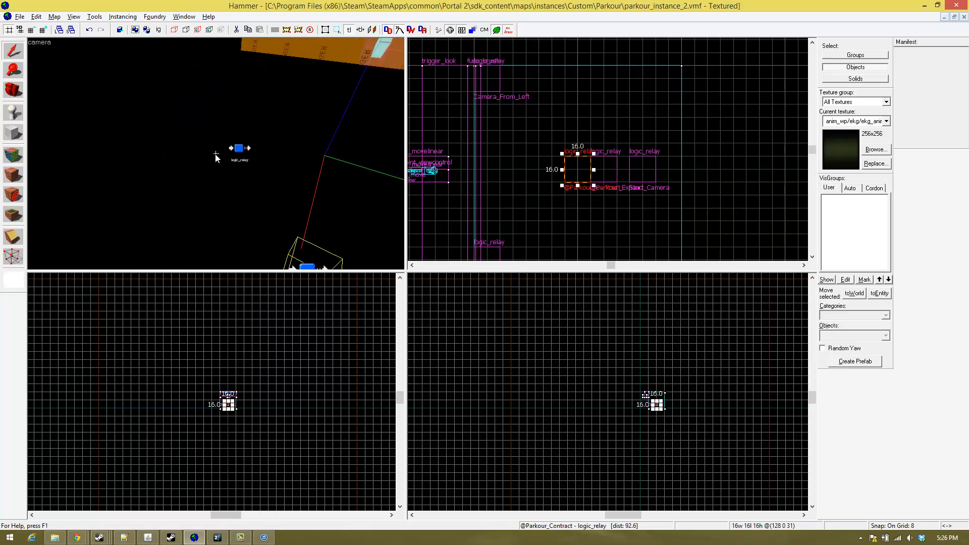
pyautogui.press('s')
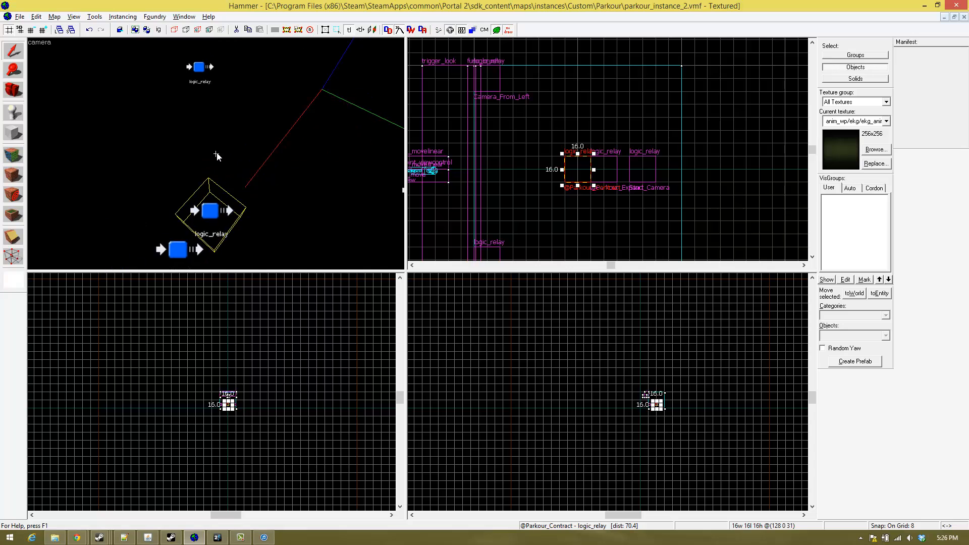
pyautogui.press('s')
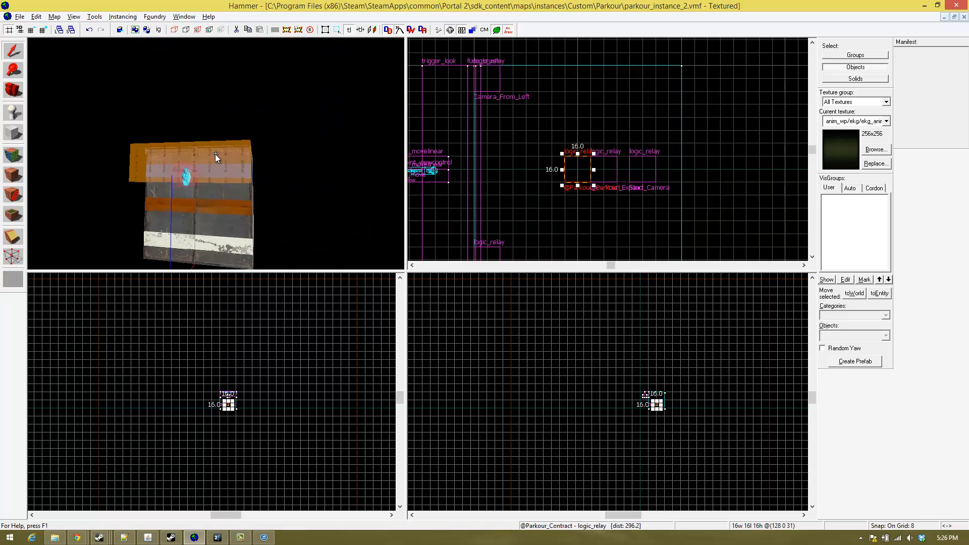
pyautogui.press('d')
pyautogui.press('w')
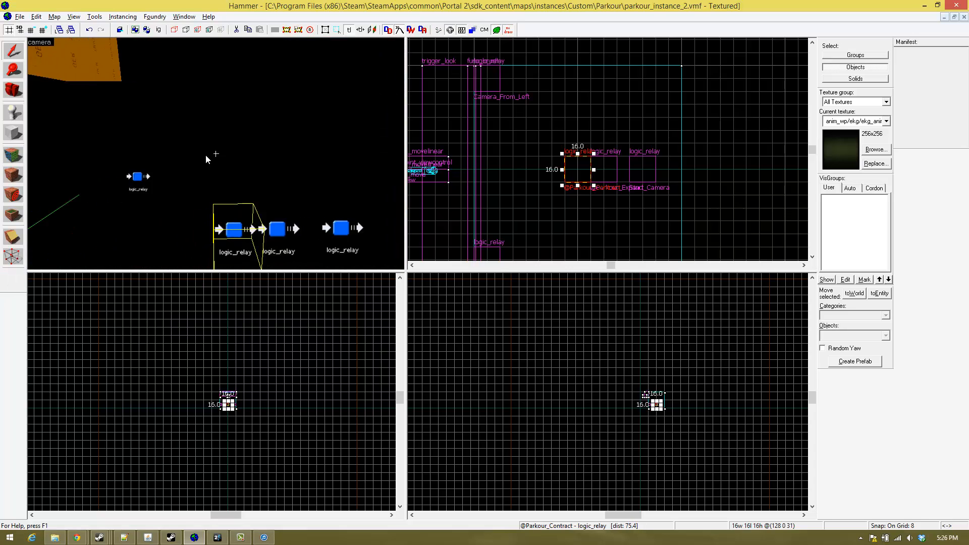
pyautogui.press('s')
pyautogui.press('w')
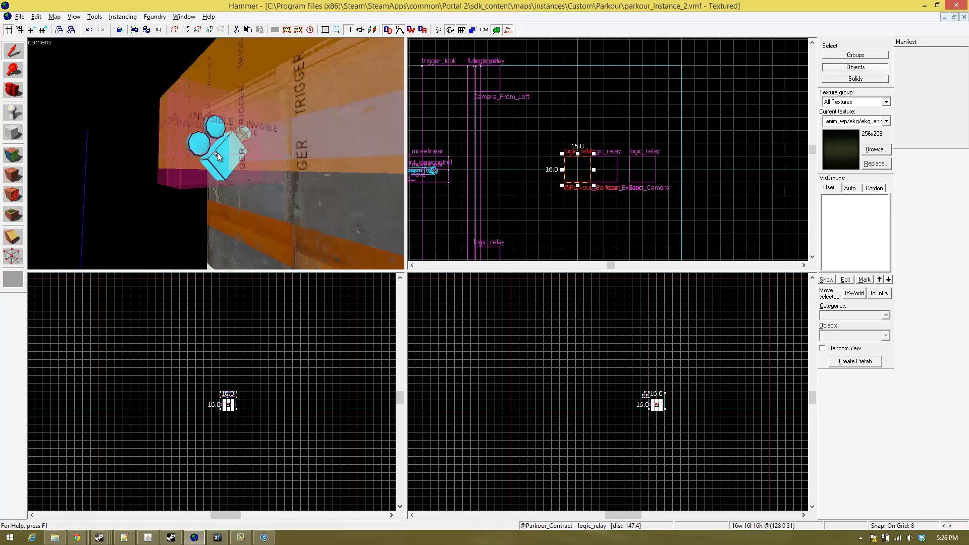
pyautogui.press('w')
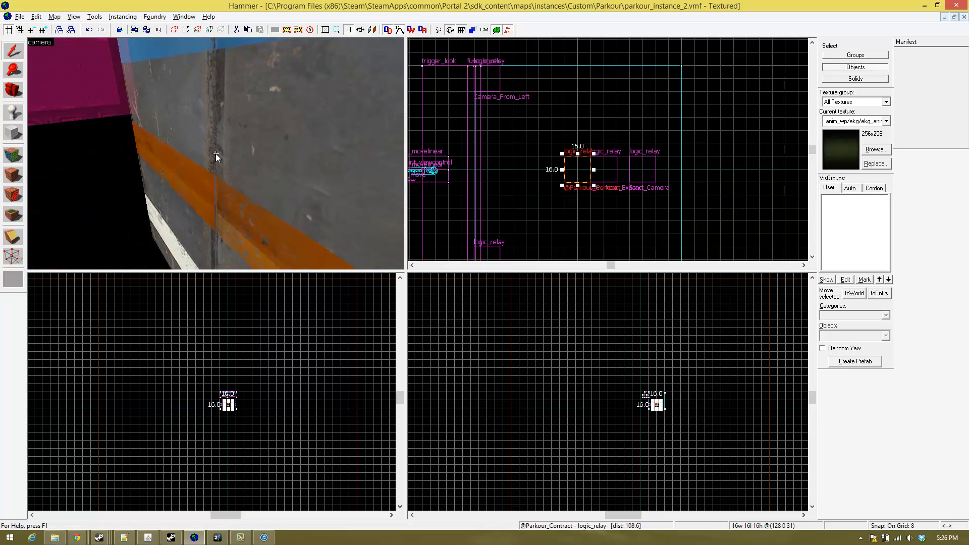
pyautogui.press('s')
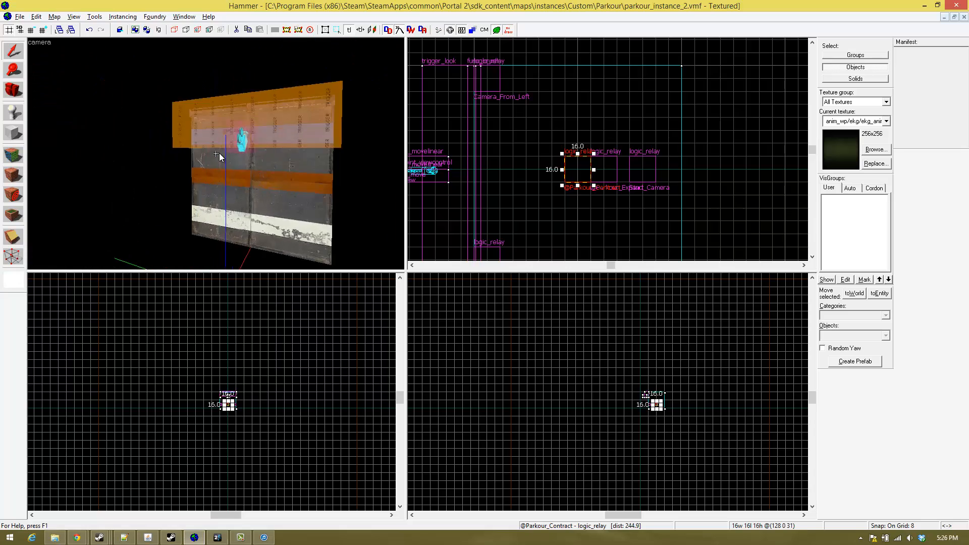
pyautogui.press('w')
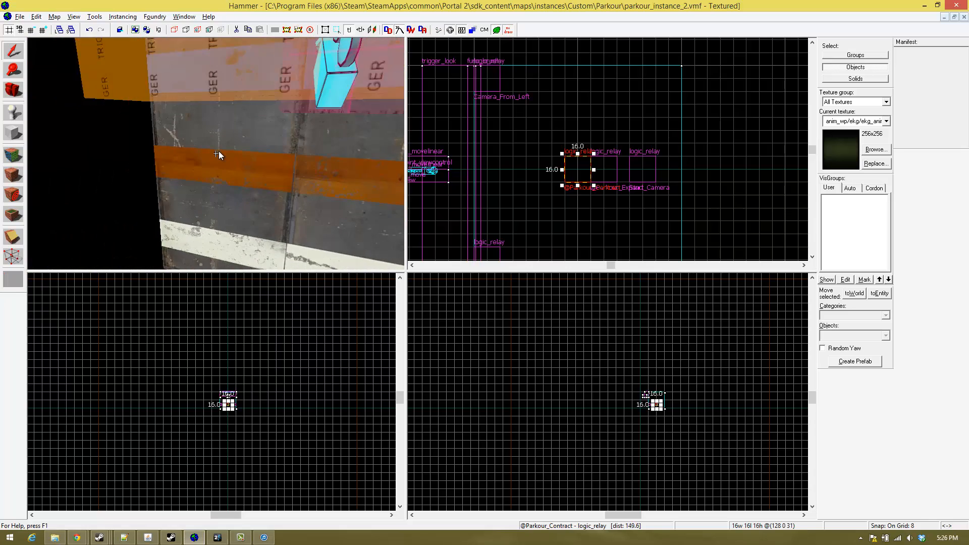
pyautogui.press('w')
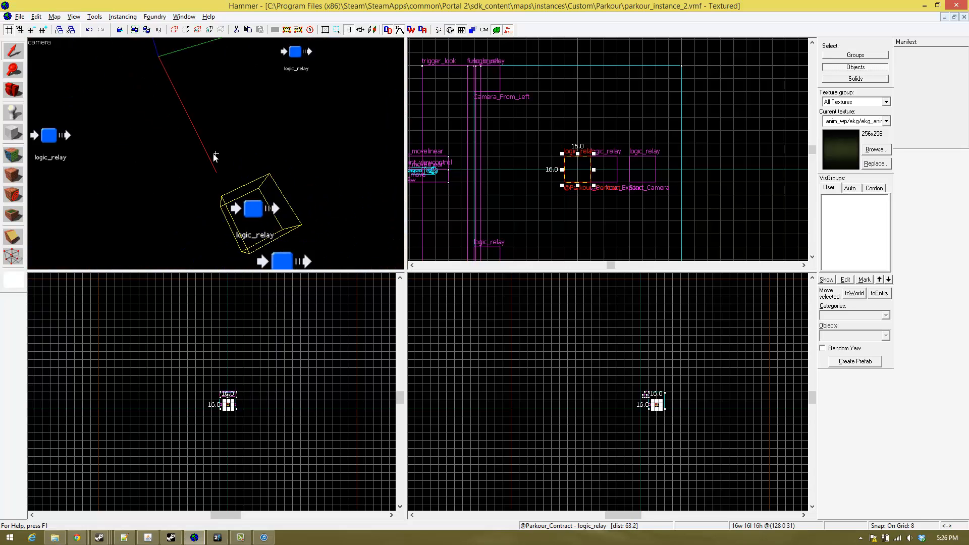
# - Open the object properties of the Camera_From_Right logic_relay and look back at the block with the camera entity
pyautogui.doubleClick(158, 120)
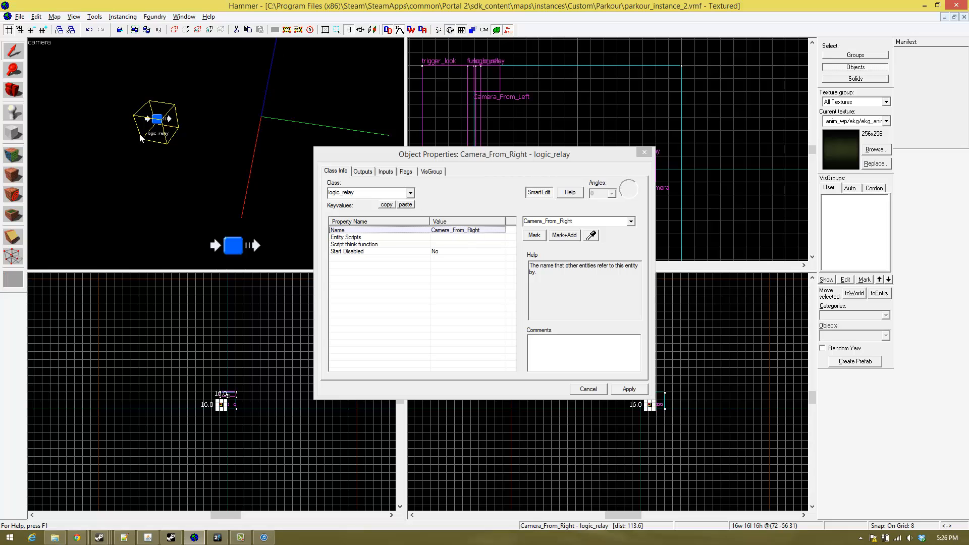
pyautogui.press('z')
pyautogui.press('s')
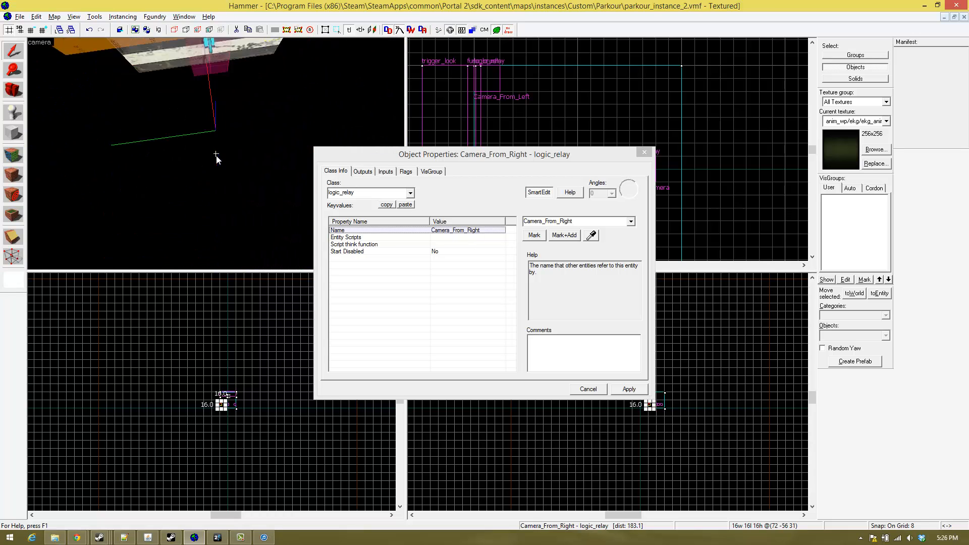
# - Show the object properties of the Camera_From_Left logic_relay
pyautogui.press('w')
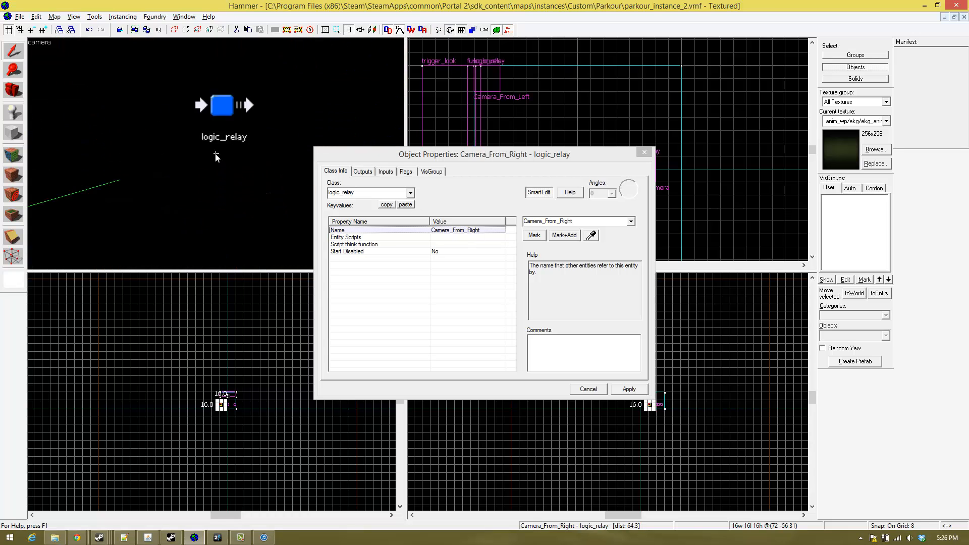
pyautogui.press('s')
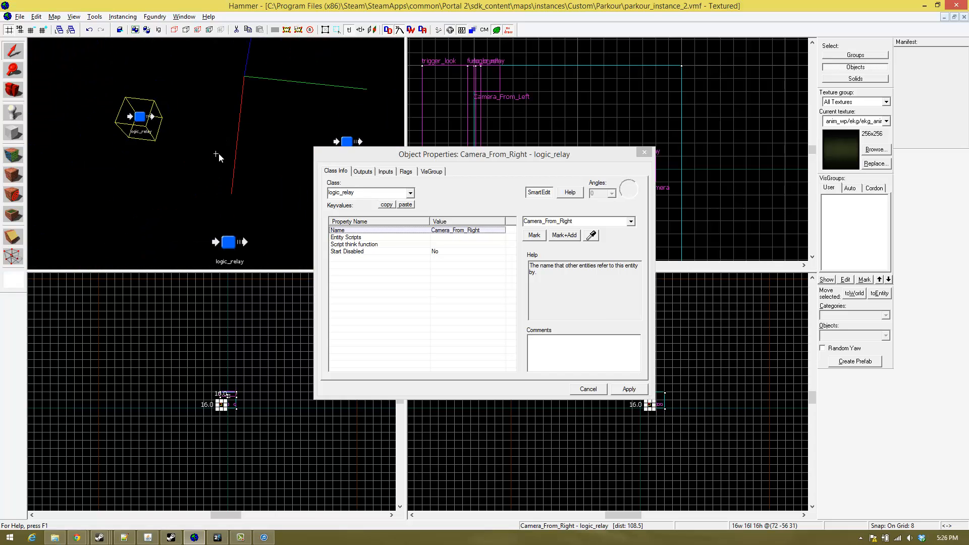
pyautogui.click(216, 153)
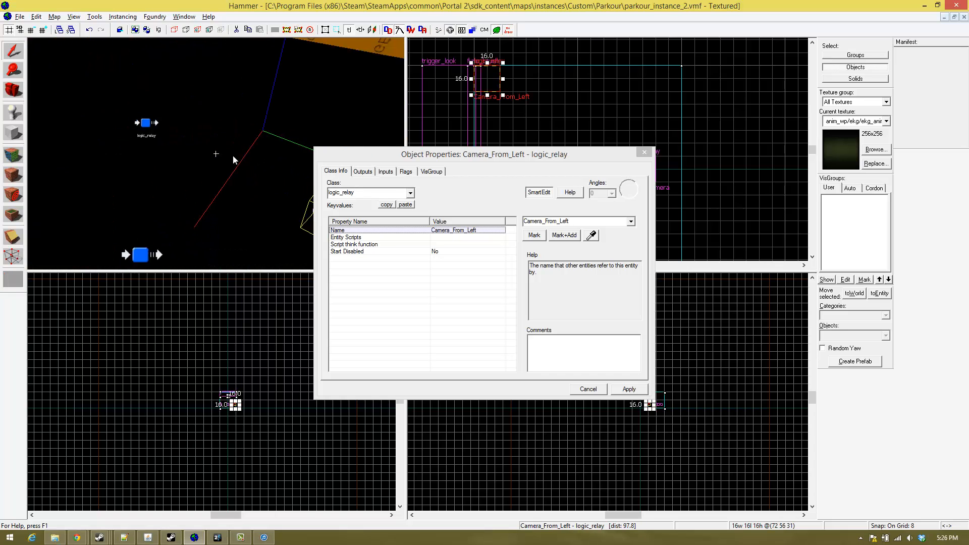
pyautogui.press('w')
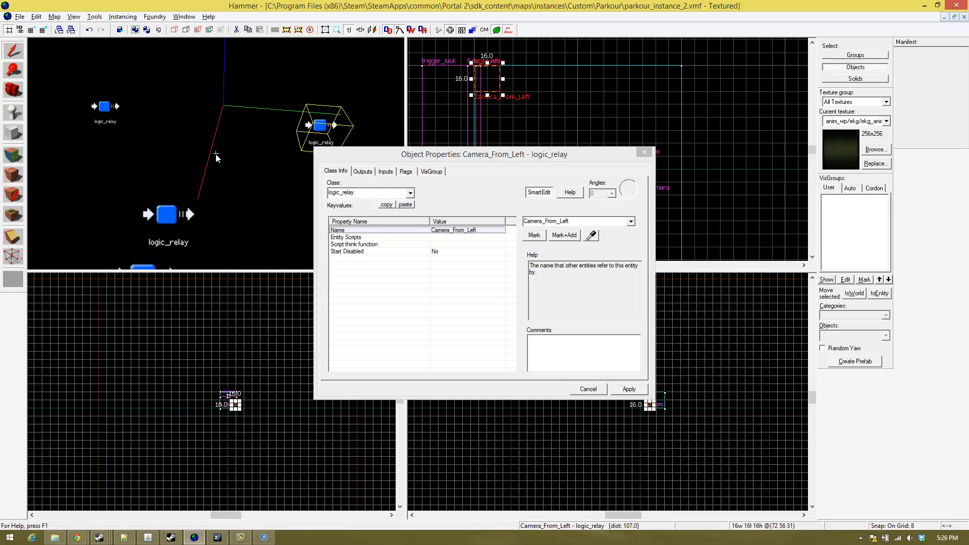
pyautogui.press('d')
pyautogui.press('a')
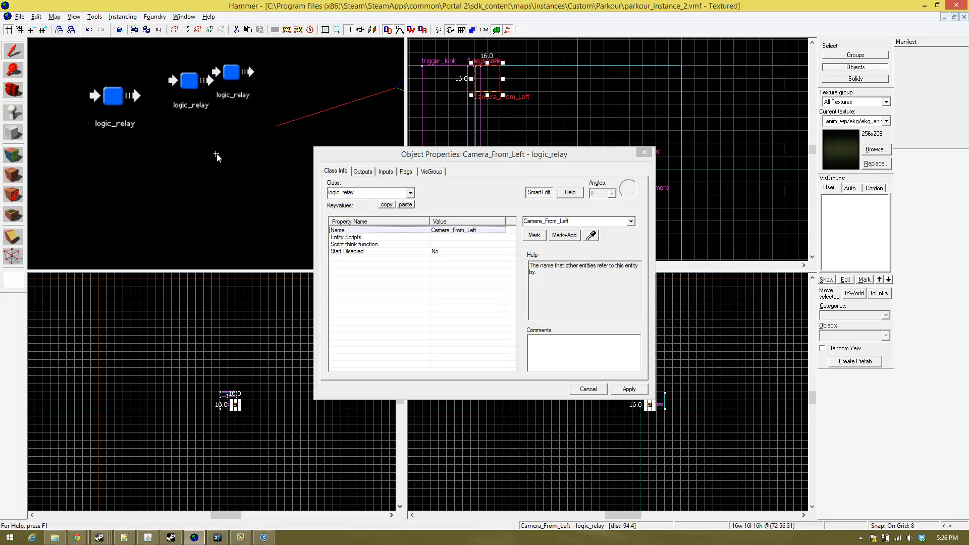
pyautogui.press('w')
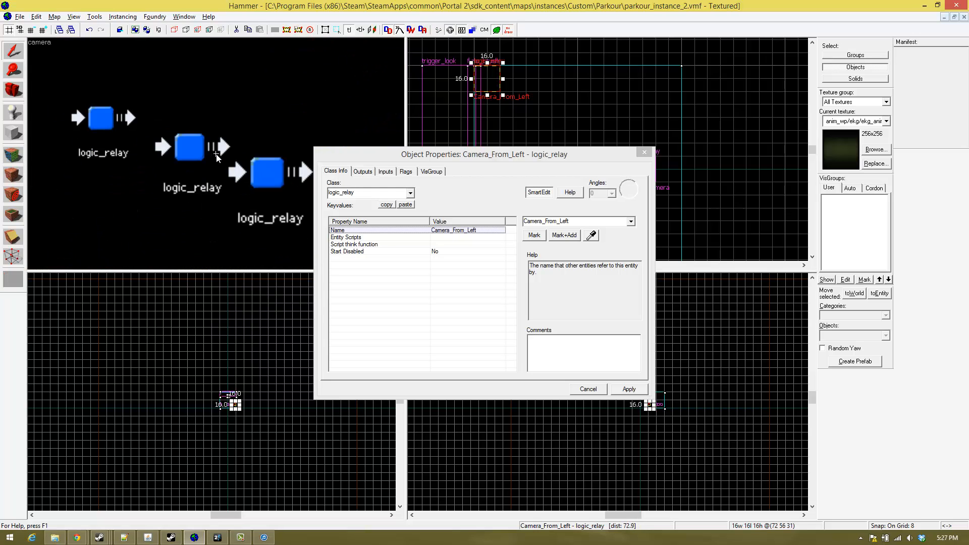
pyautogui.click(197, 149)
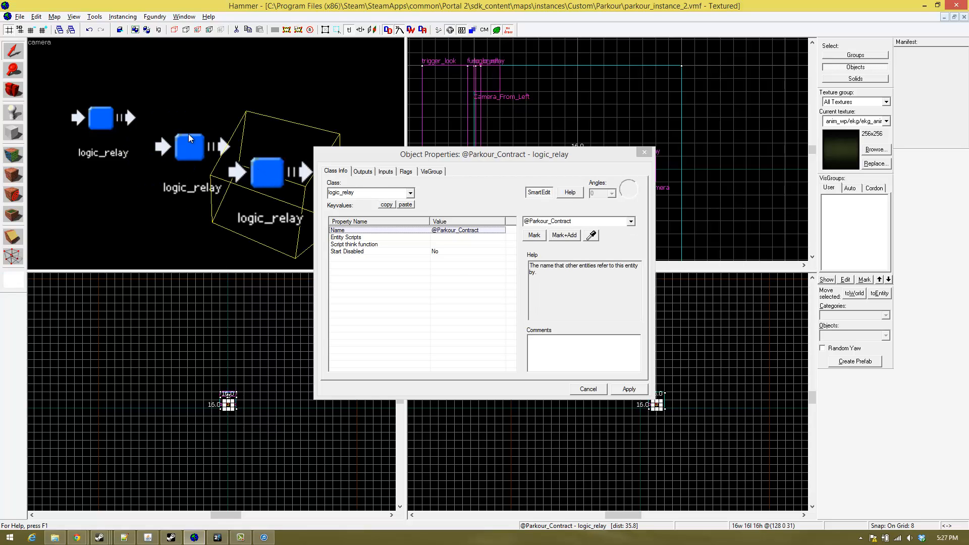
pyautogui.click(189, 135)
pyautogui.click(115, 107)
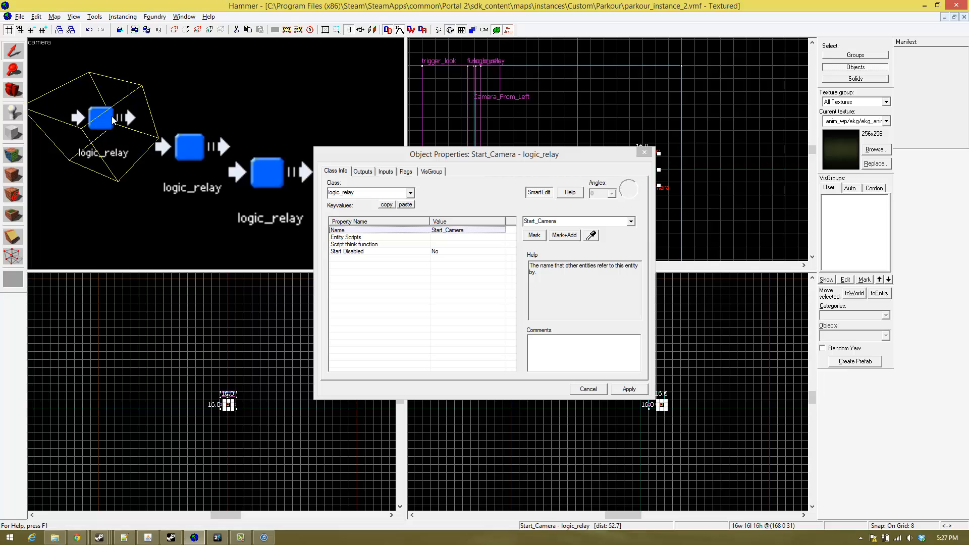
pyautogui.click(187, 150)
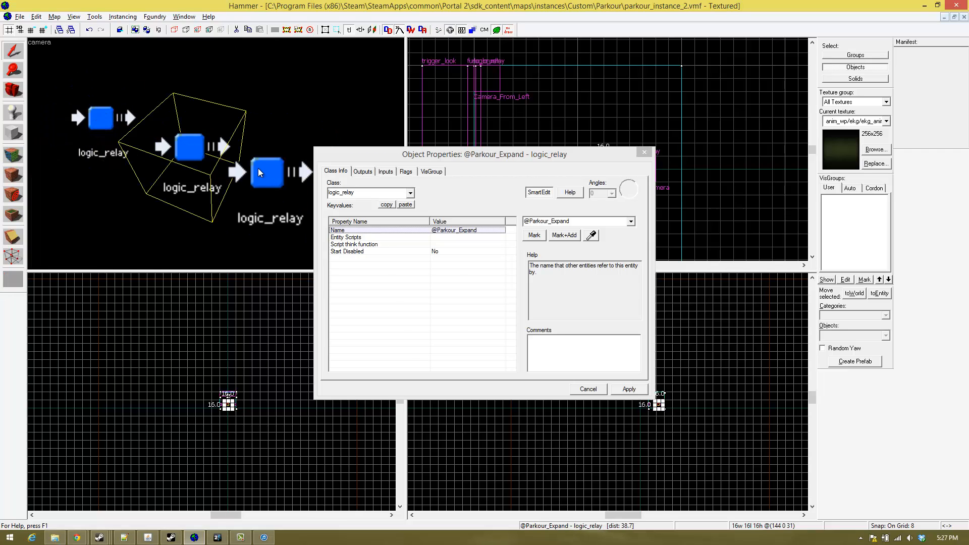
pyautogui.click(217, 155)
pyautogui.click(253, 172)
pyautogui.press('z')
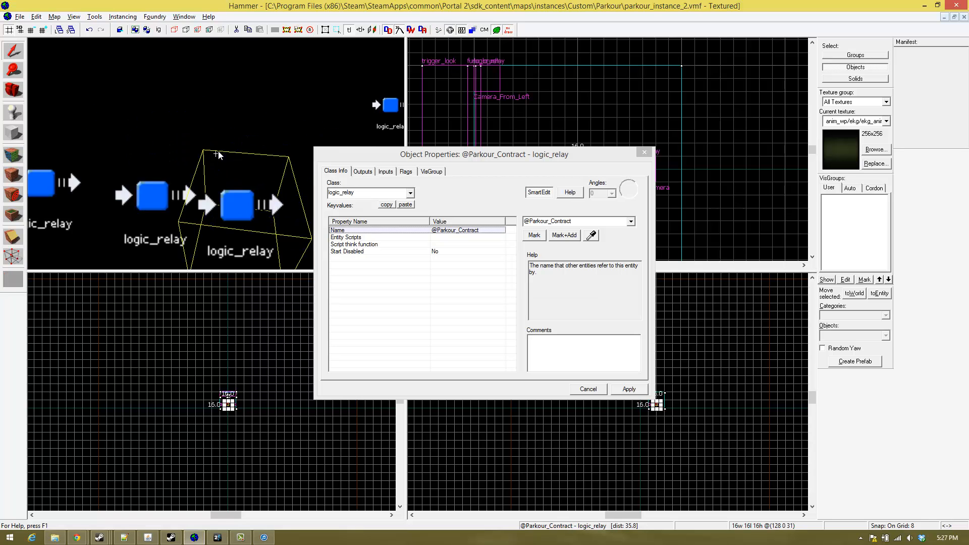
pyautogui.press('s')
pyautogui.press('w')
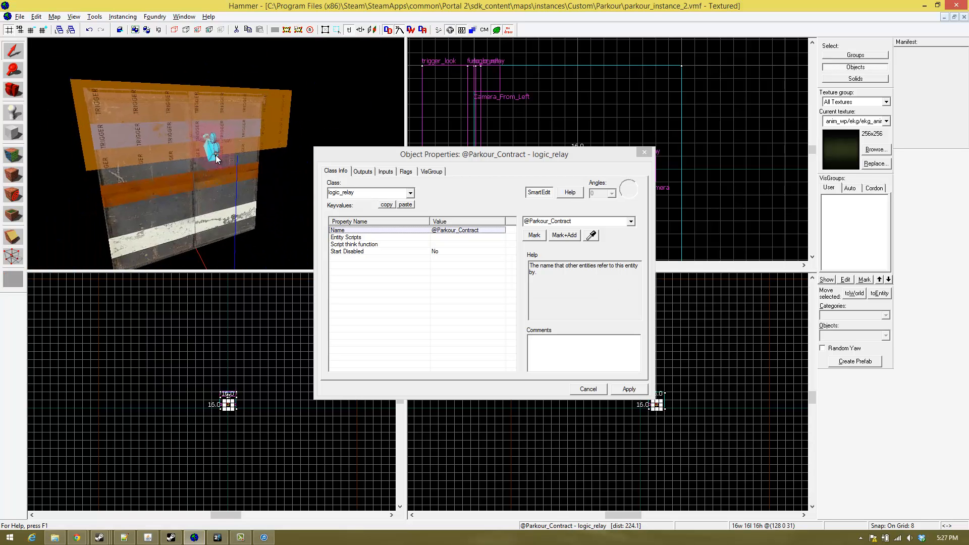
pyautogui.press('w')
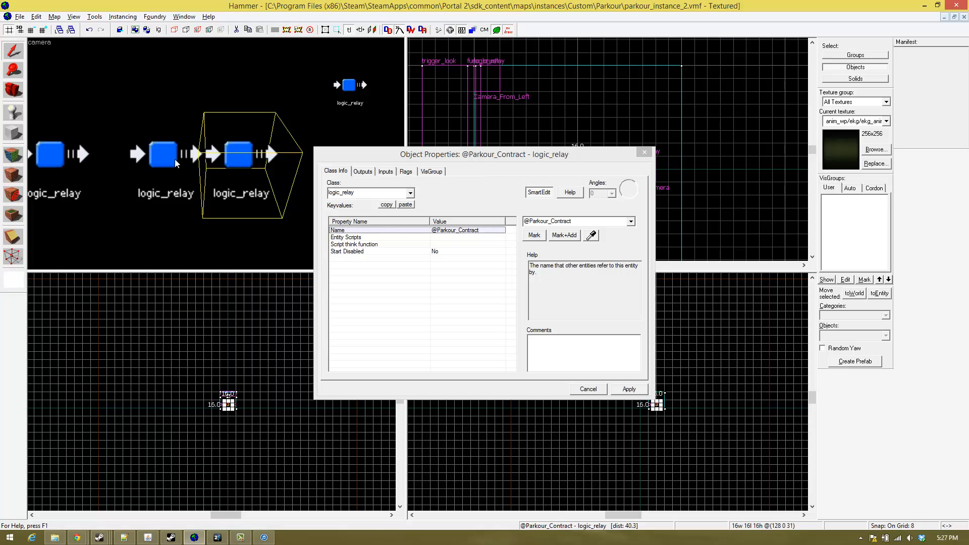
pyautogui.click(252, 153)
pyautogui.click(225, 164)
pyautogui.click(186, 148)
pyautogui.click(232, 145)
pyautogui.press('z')
pyautogui.press('w')
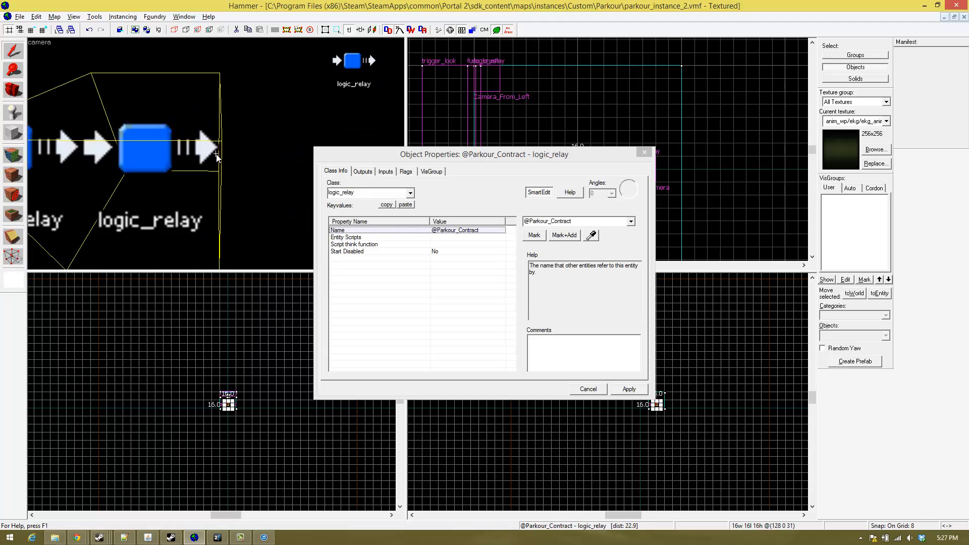
pyautogui.press('s')
pyautogui.press('w')
pyautogui.press('s')
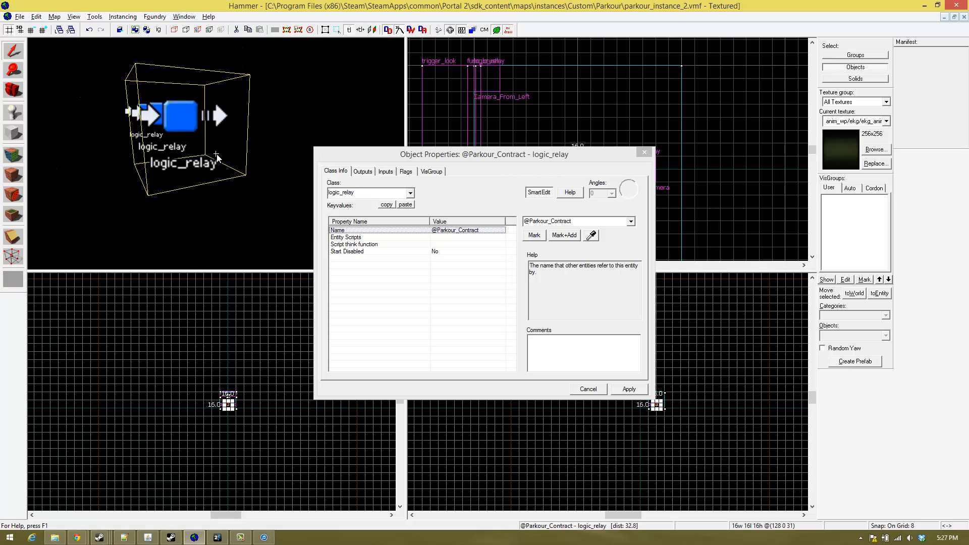
pyautogui.press('w')
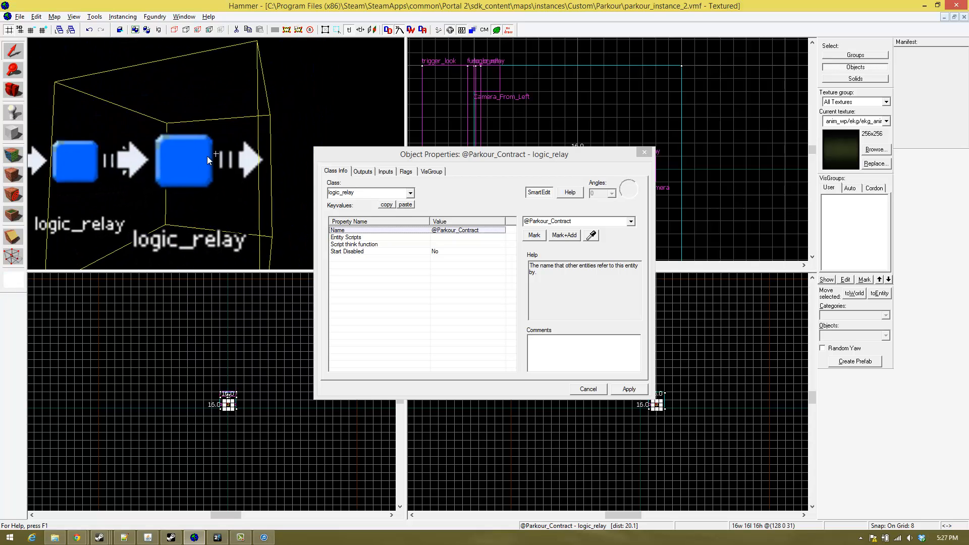
pyautogui.press('a')
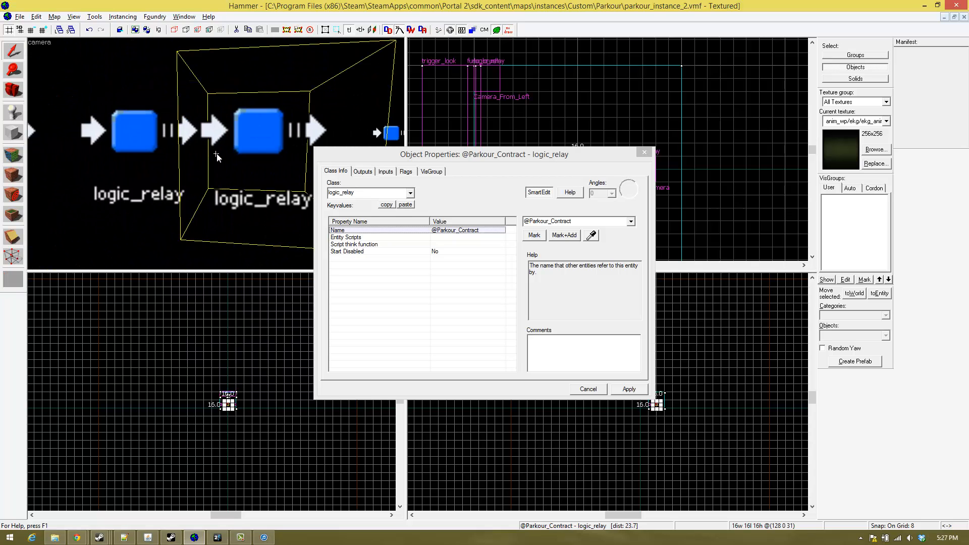
pyautogui.press('w')
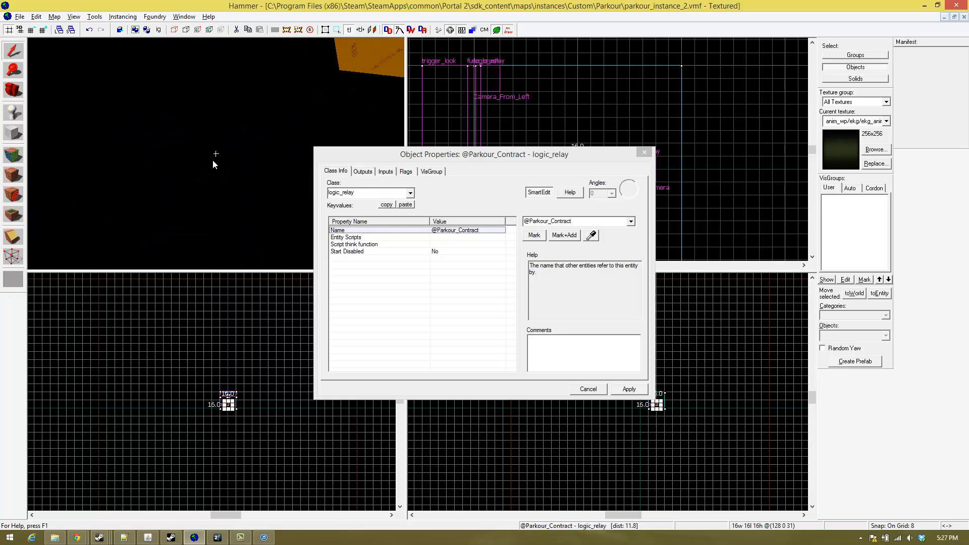
pyautogui.press('s')
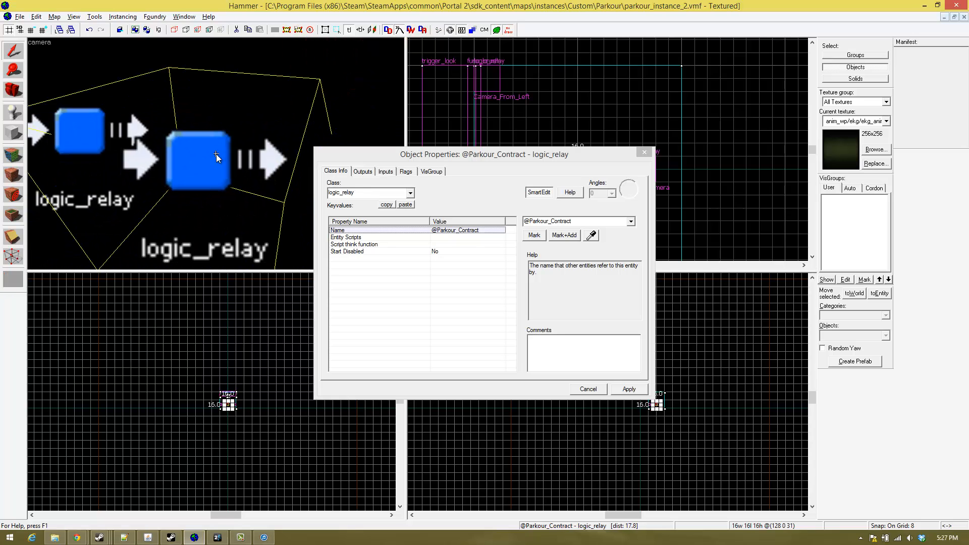
pyautogui.press('s')
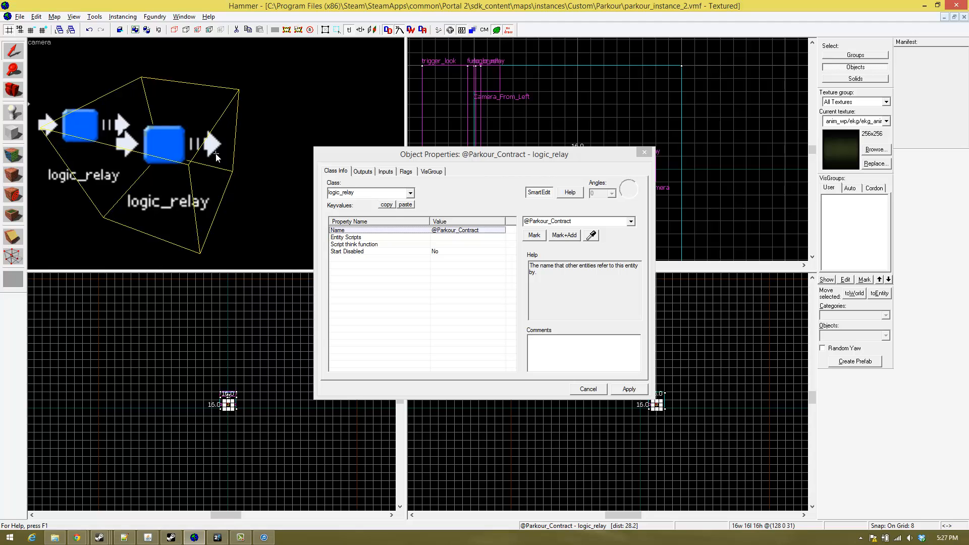
pyautogui.press('d')
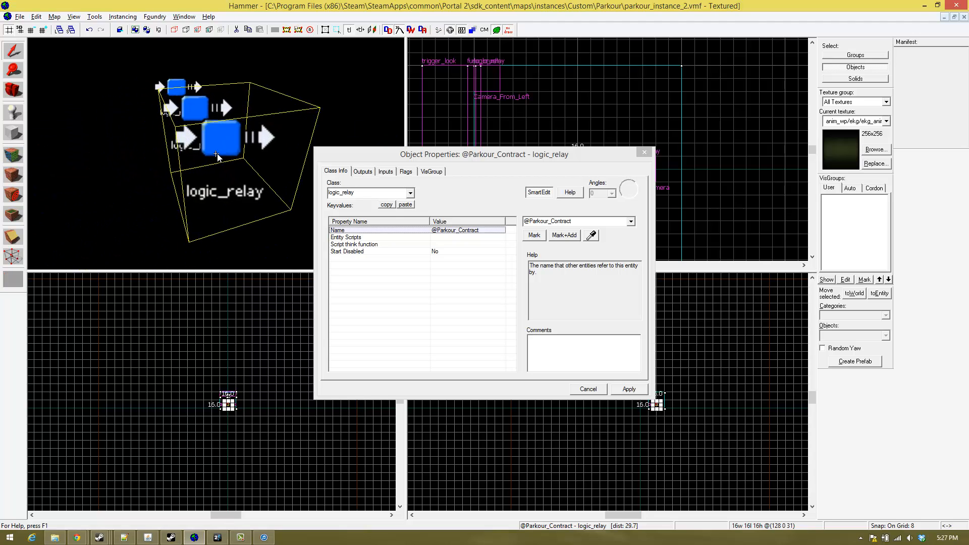
pyautogui.press('w')
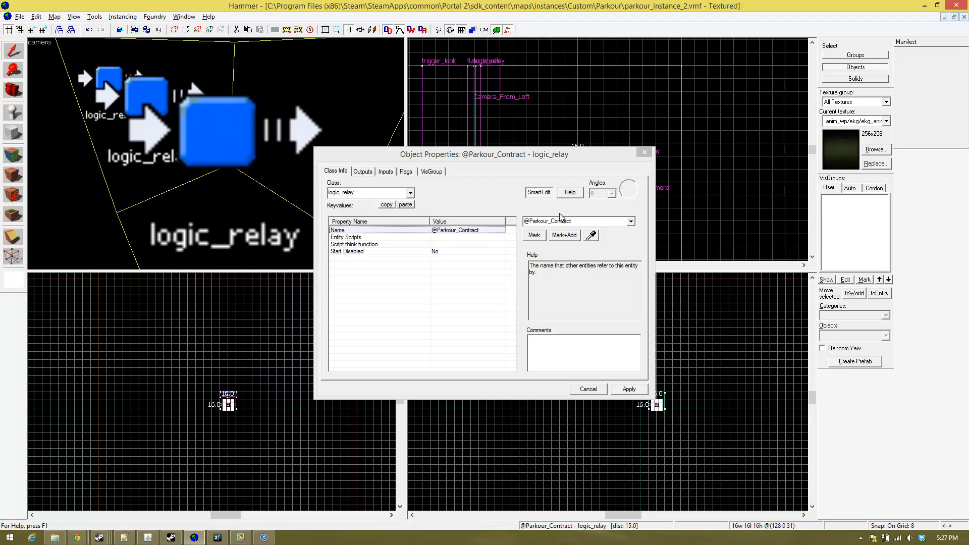
pyautogui.click(524, 226)
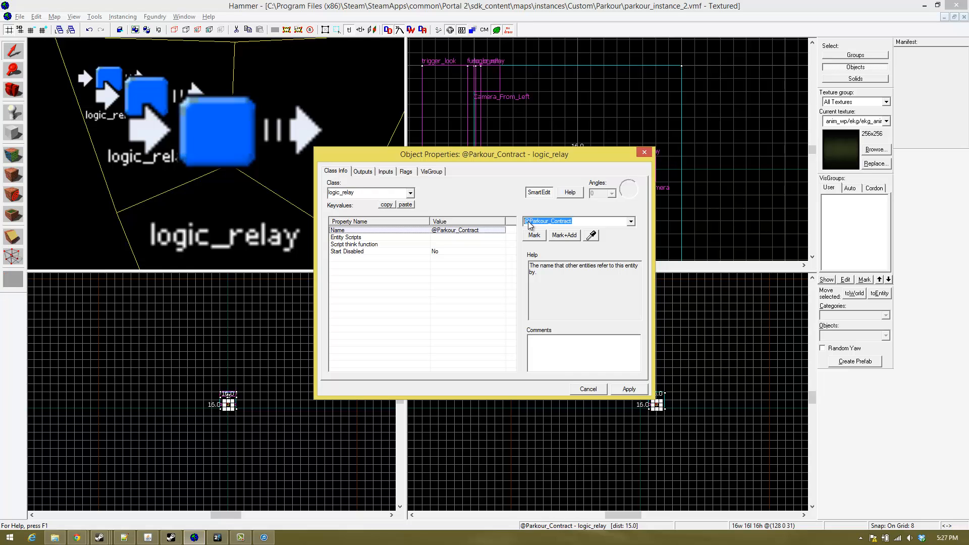
pyautogui.click(533, 221)
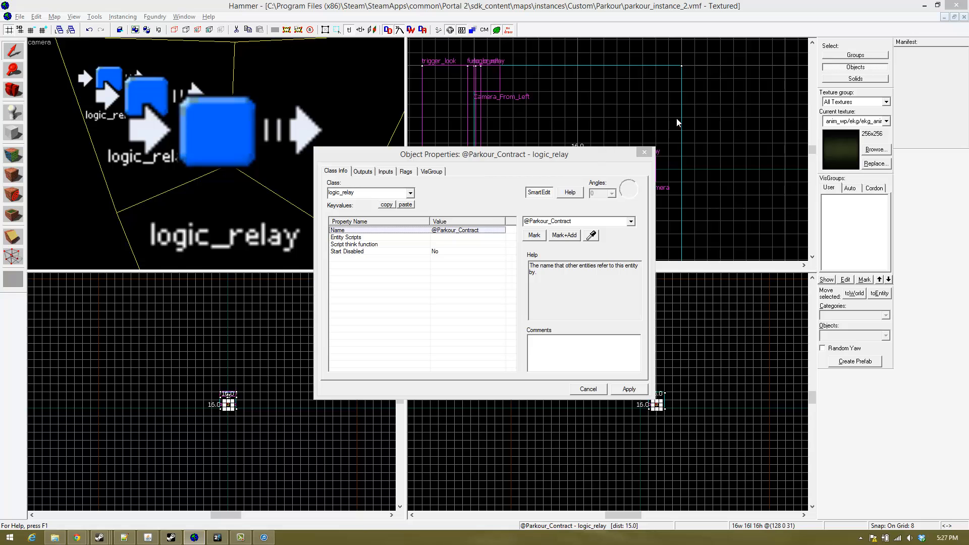
pyautogui.moveTo(608, 151); pyautogui.dragTo(691, 110)
pyautogui.click(731, 111)
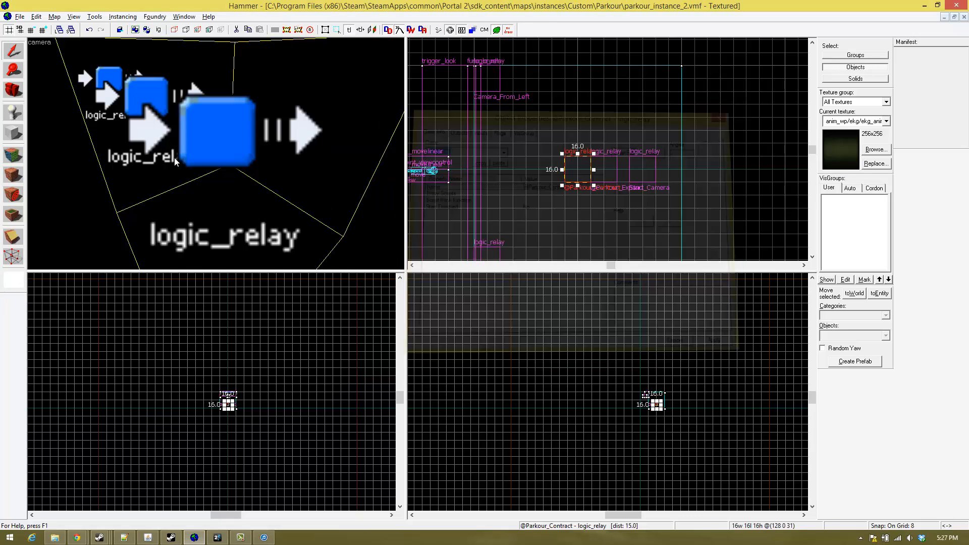
# - Select both func_movelinear brushes around the camera entity on the striped block
pyautogui.scroll(-6, 219, 154)
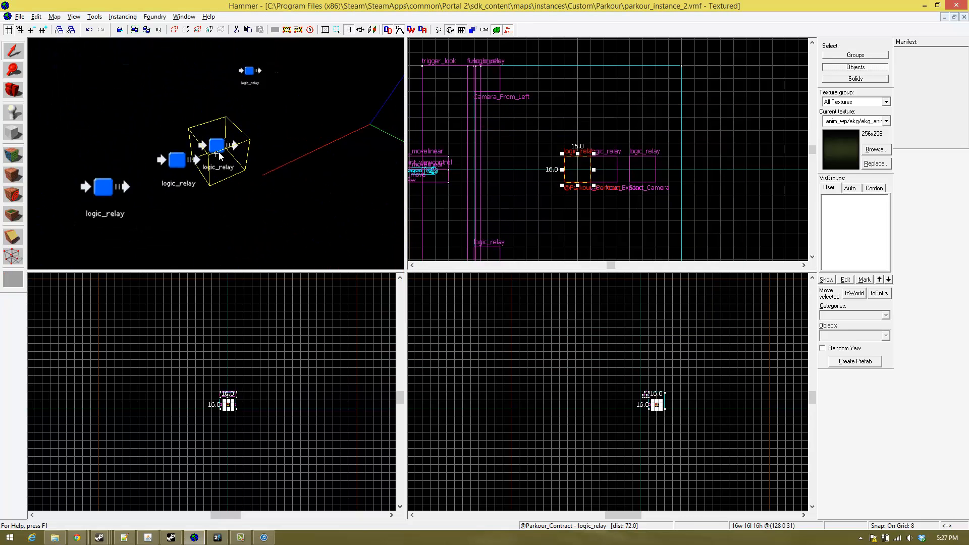
pyautogui.press('w')
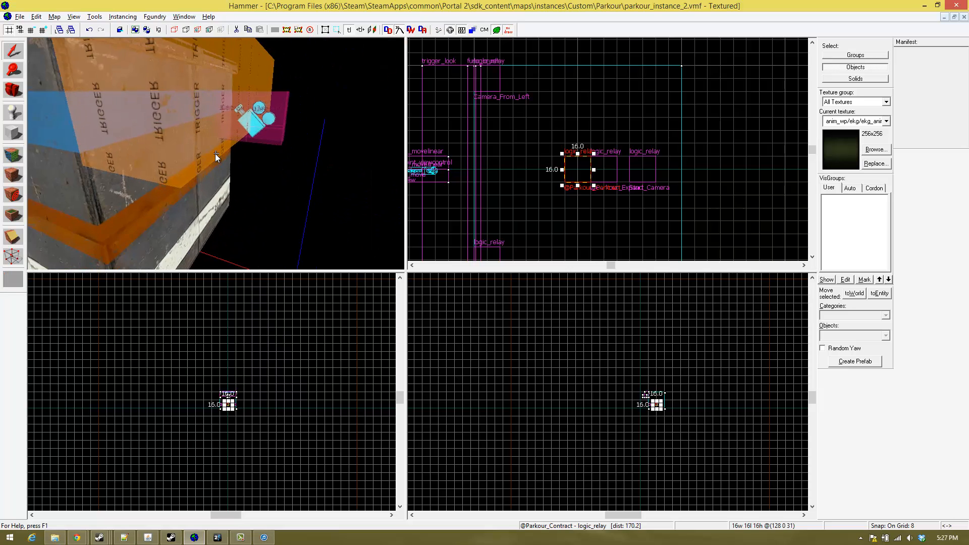
pyautogui.press('d')
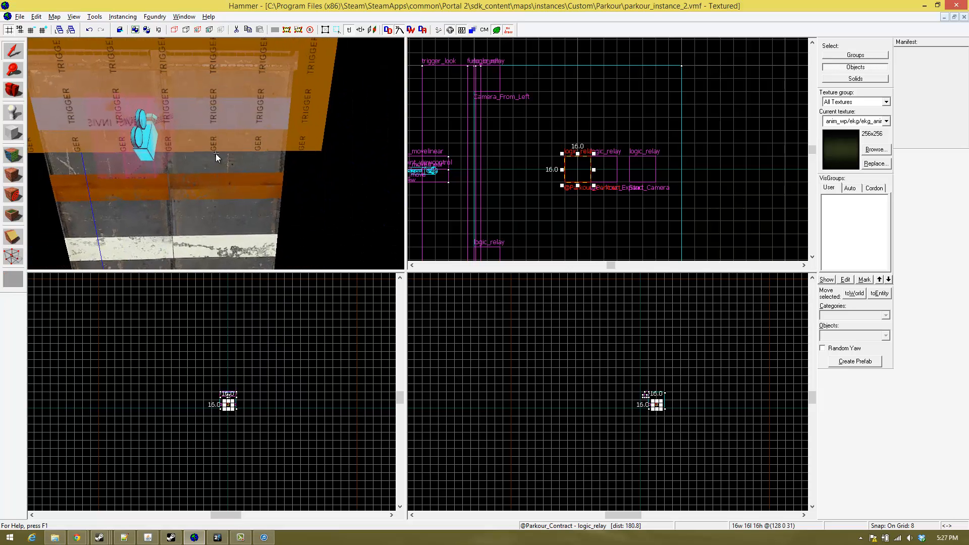
pyautogui.press('a')
pyautogui.press('z')
pyautogui.press('z')
pyautogui.press('a')
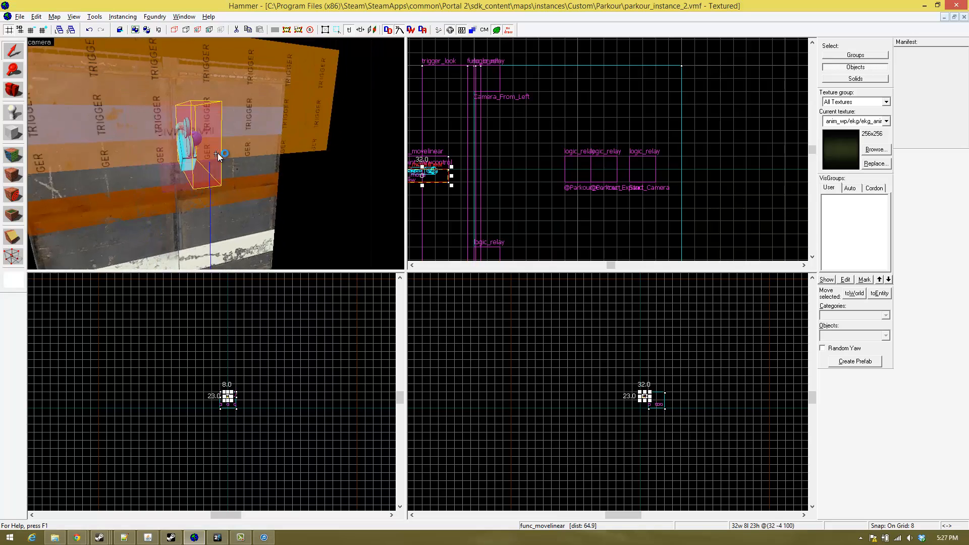
# - Inspect the object properties of the unnamed func_movelinear brush beside the camera and those of the Left_move brush
pyautogui.press('z')
pyautogui.keyDown('ctrl'); pyautogui.click(223, 146); pyautogui.keyUp('ctrl')
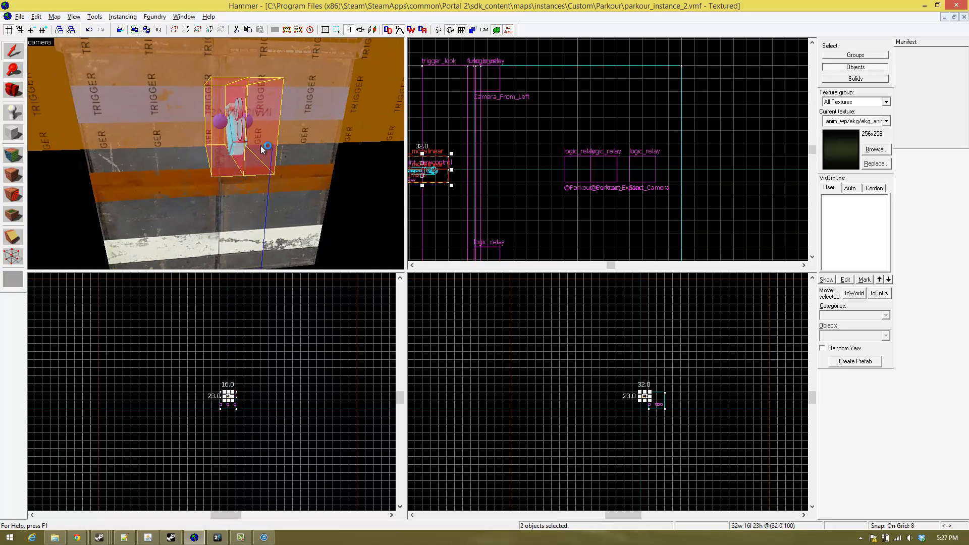
pyautogui.press('z')
pyautogui.press('w')
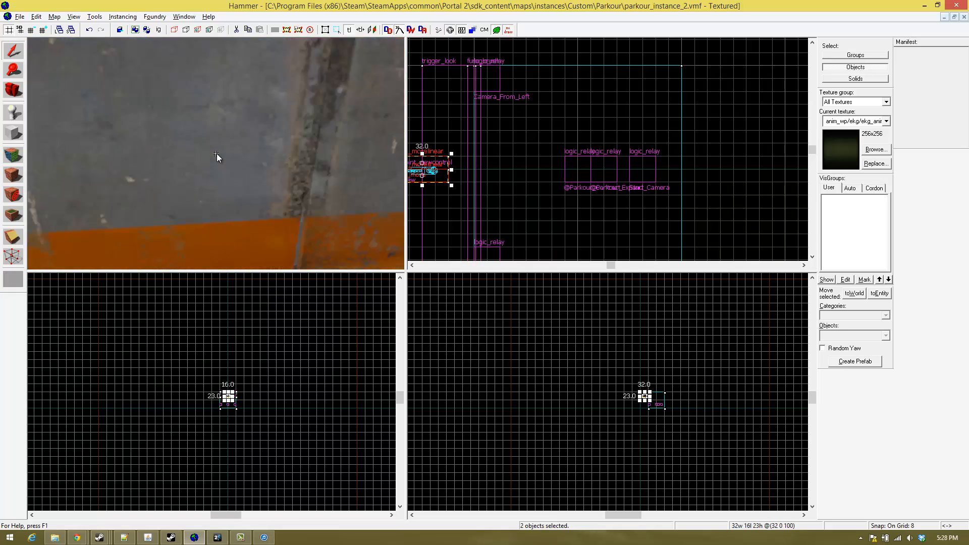
pyautogui.press('s')
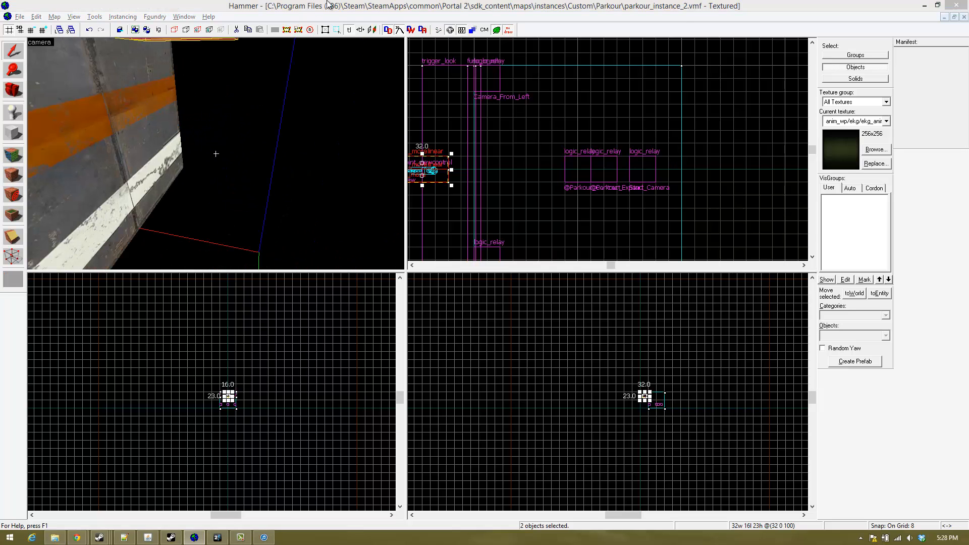
pyautogui.click(363, 9)
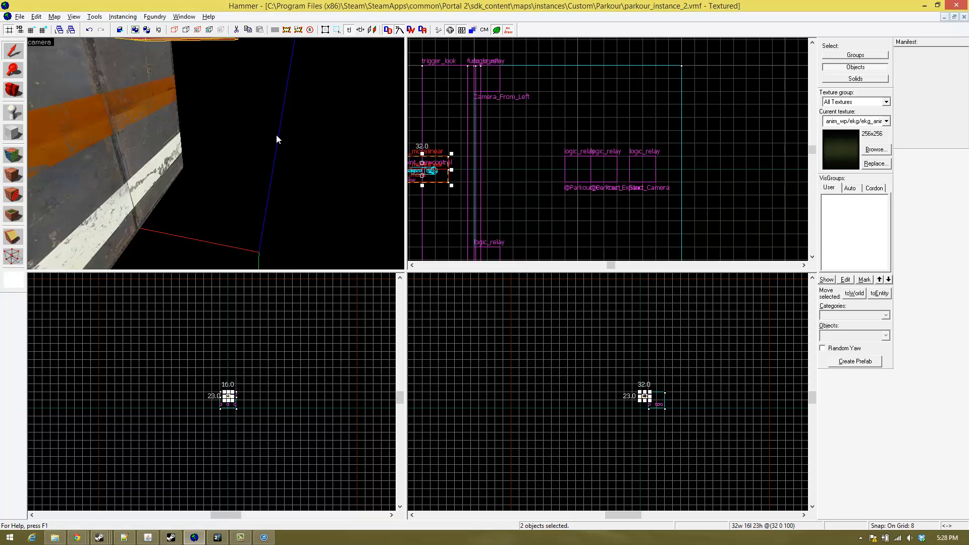
pyautogui.press('w')
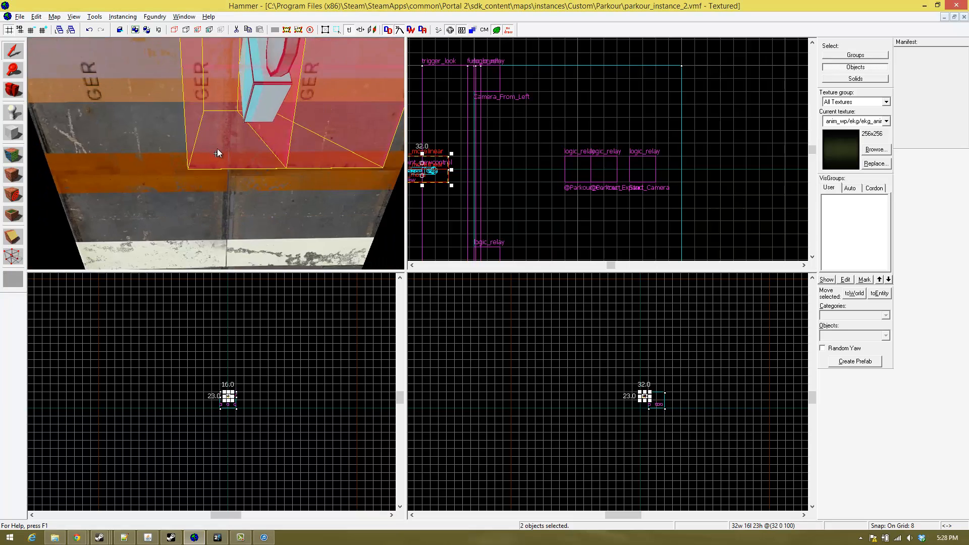
pyautogui.press('s')
pyautogui.press('z')
pyautogui.doubleClick(216, 153)
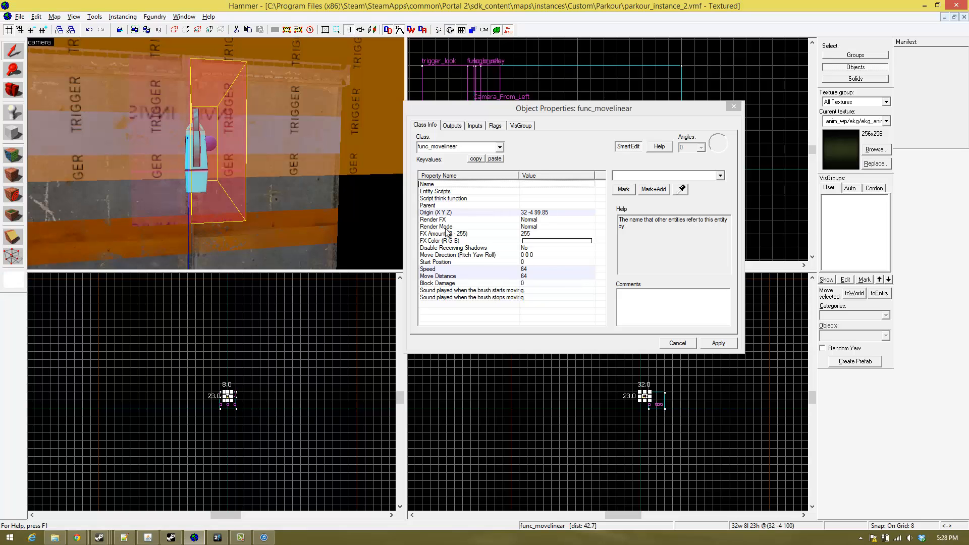
pyautogui.click(161, 169)
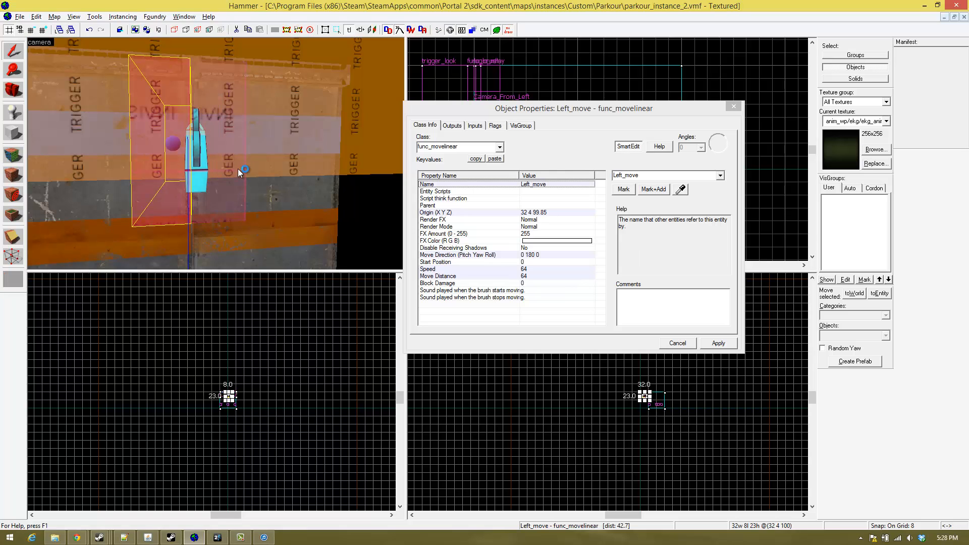
# - Compare the object properties of the unnamed func_movelinear brush and the Left_move brush on either side of the camera
pyautogui.click(225, 168)
pyautogui.click(146, 172)
pyautogui.click(226, 169)
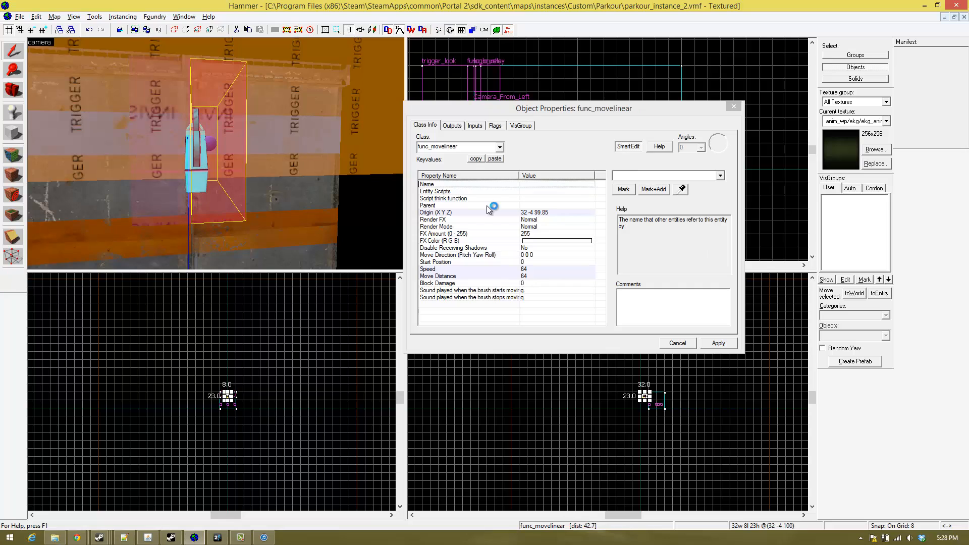
pyautogui.click(177, 162)
pyautogui.click(244, 163)
pyautogui.click(174, 165)
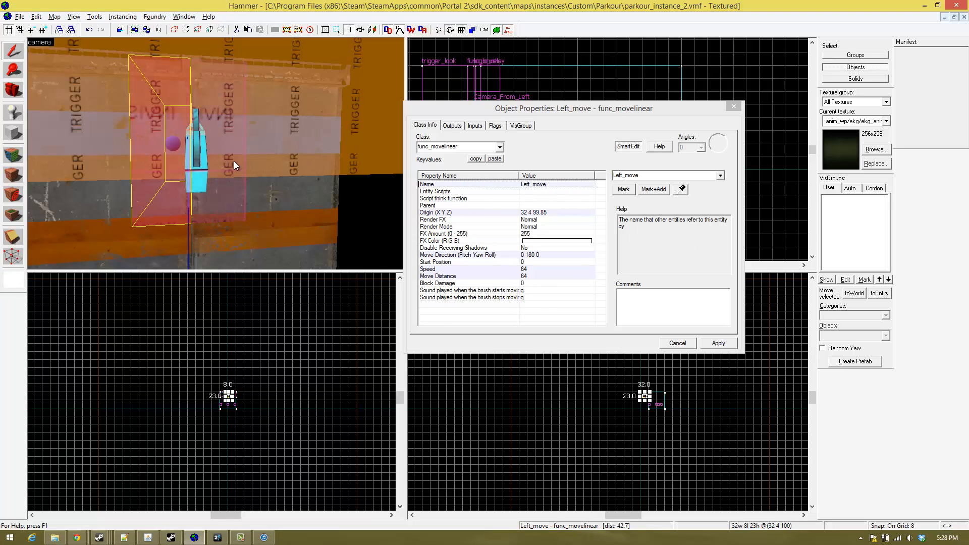
# - Name the unnamed func_movelinear brush beside the camera Move_Right
pyautogui.click(230, 164)
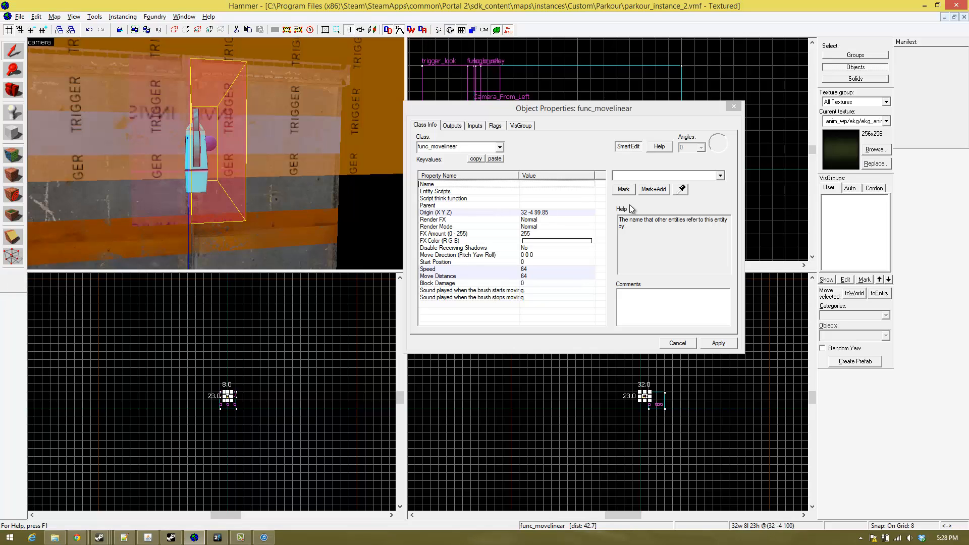
pyautogui.click(634, 175)
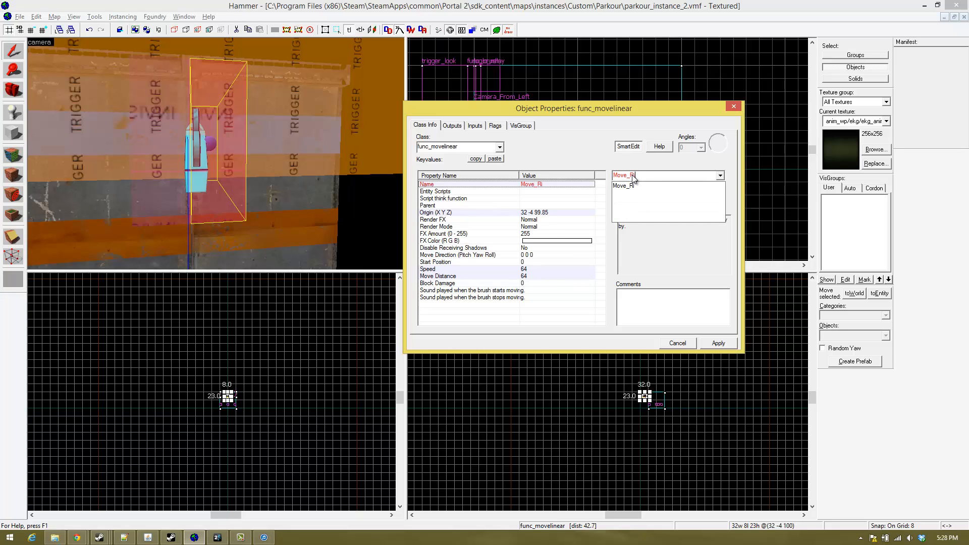
pyautogui.press('Return')
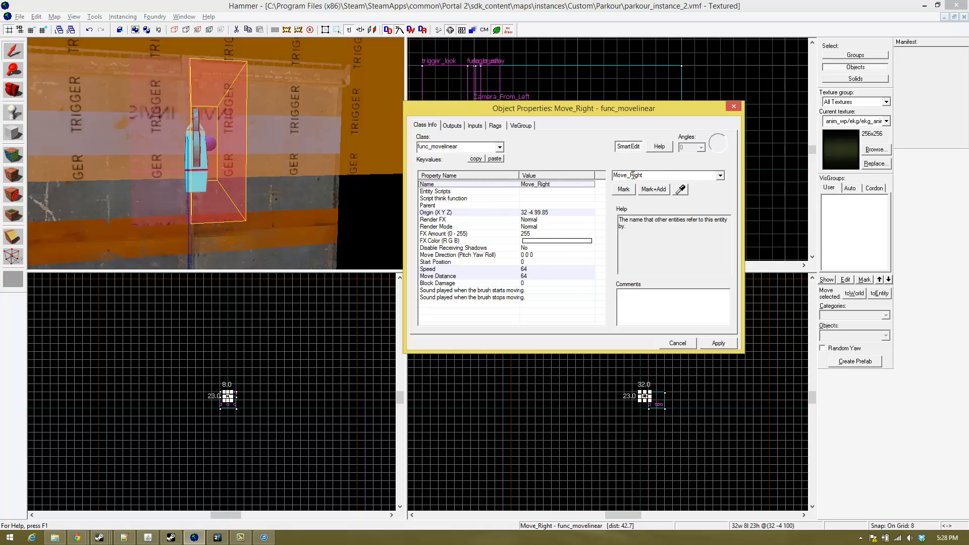
pyautogui.click(254, 200)
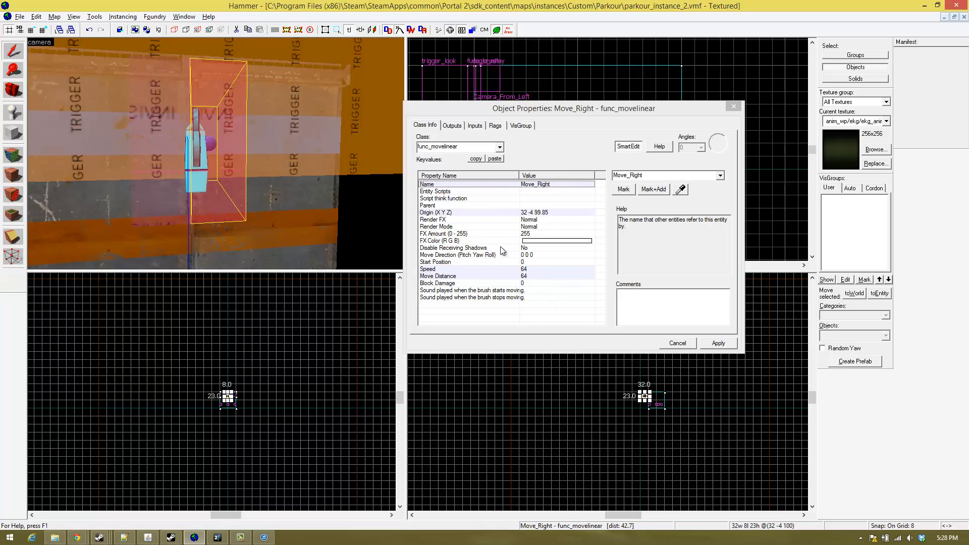
# - Rename the Left_move func_movelinear brush as Move_Left and close its object properties
pyautogui.click(166, 156)
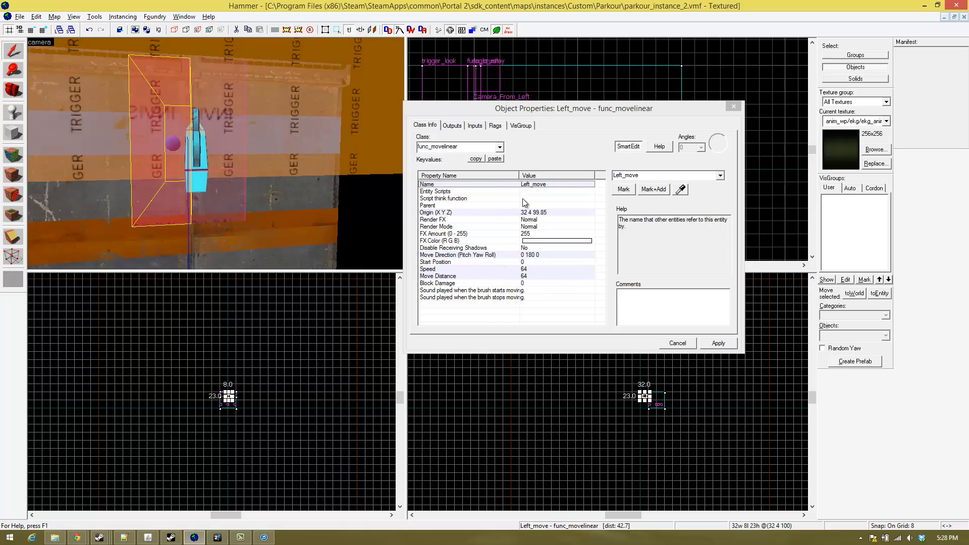
pyautogui.click(235, 157)
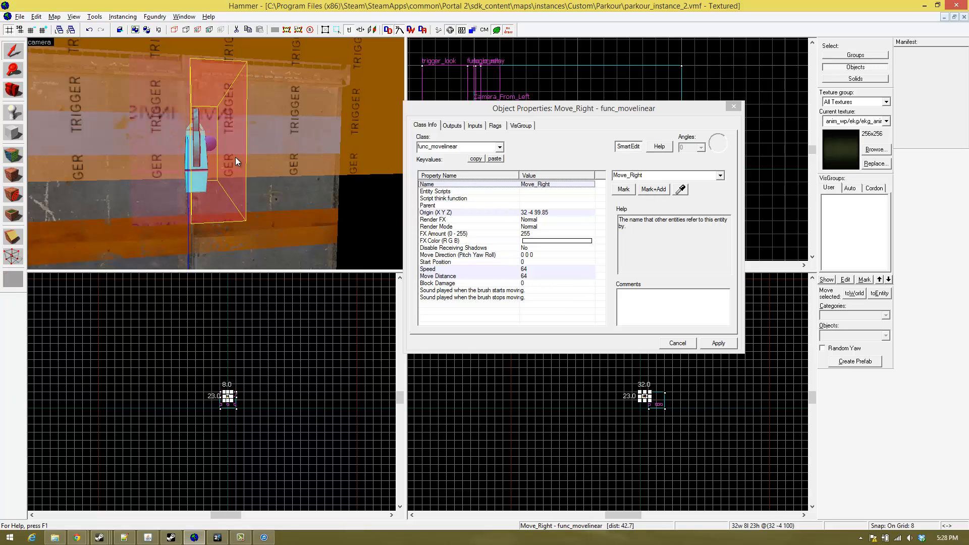
pyautogui.click(179, 164)
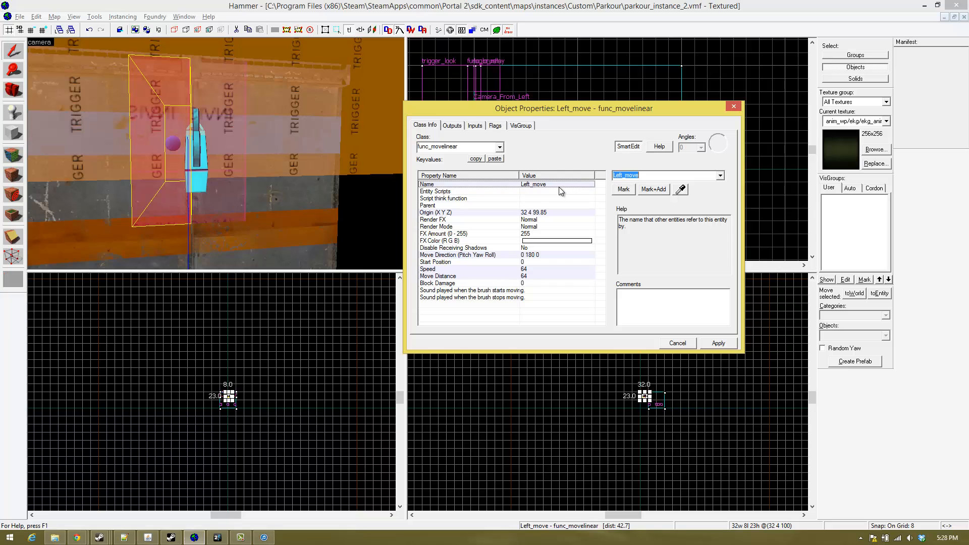
pyautogui.write('Move_L')
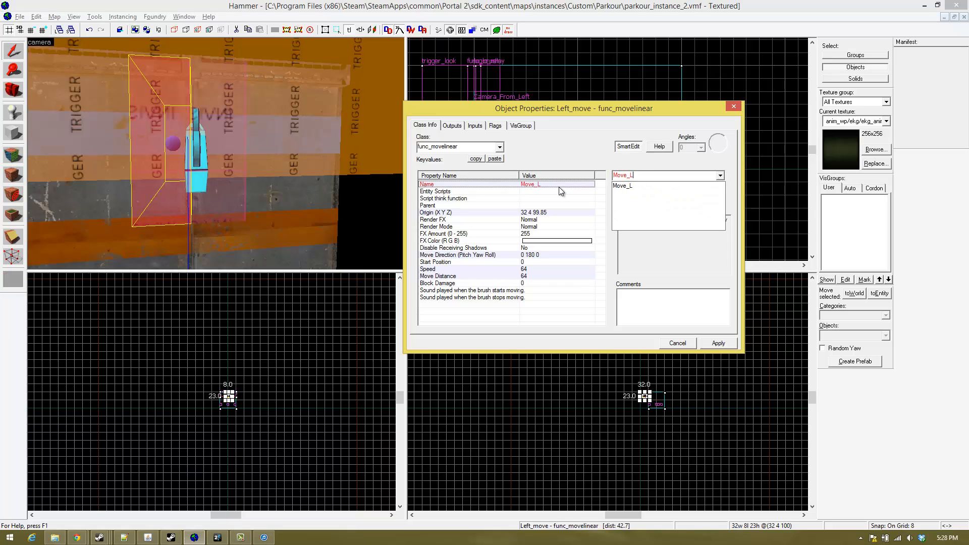
pyautogui.write('eft')
pyautogui.press('Return')
pyautogui.click(919, 7)
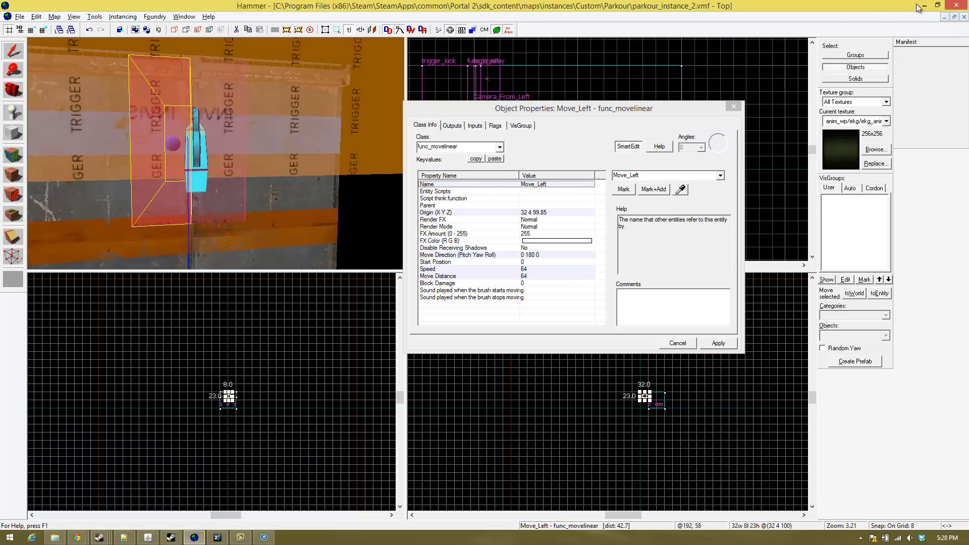
pyautogui.click(733, 105)
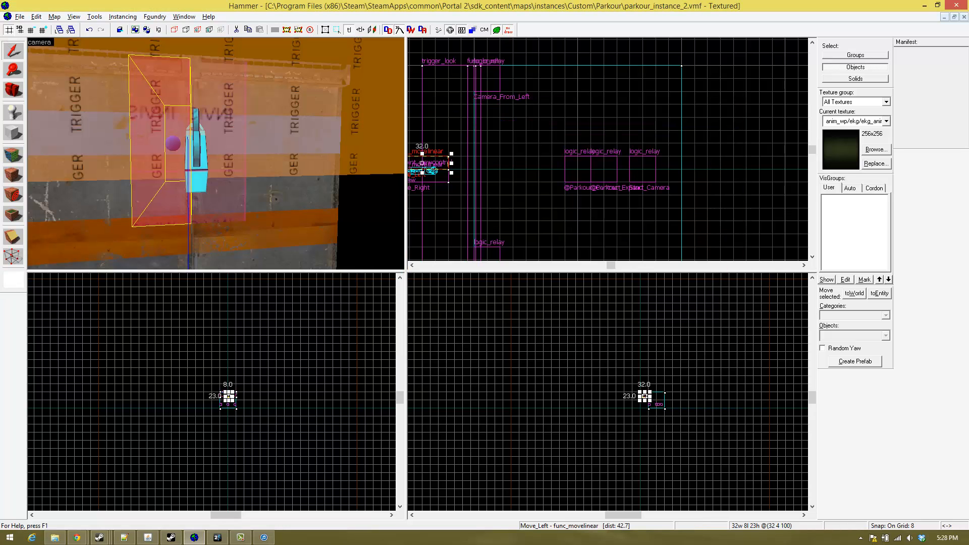
# - Examine the Move_Left and Move_Right brushes around the camera and the nearby logic relays from several angles
pyautogui.press('z')
pyautogui.press('s')
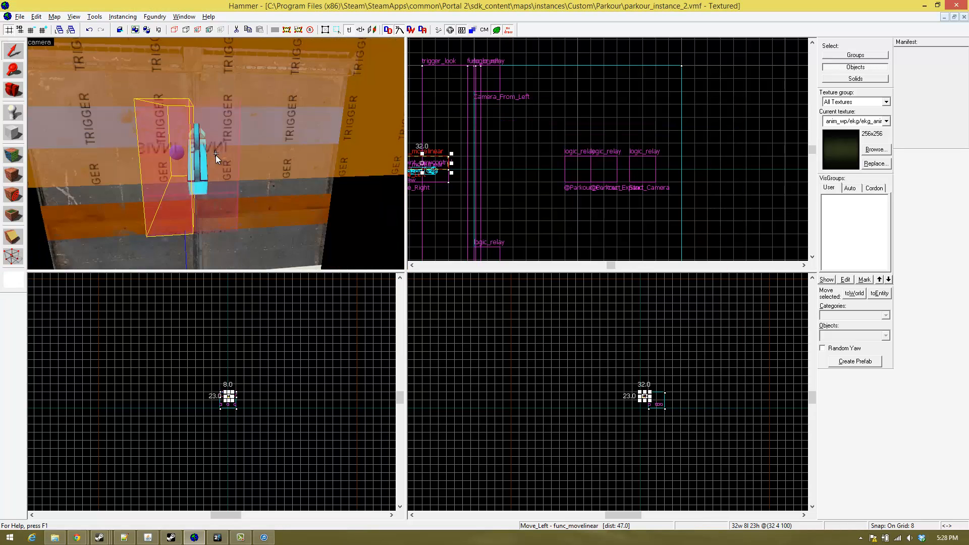
pyautogui.press('w')
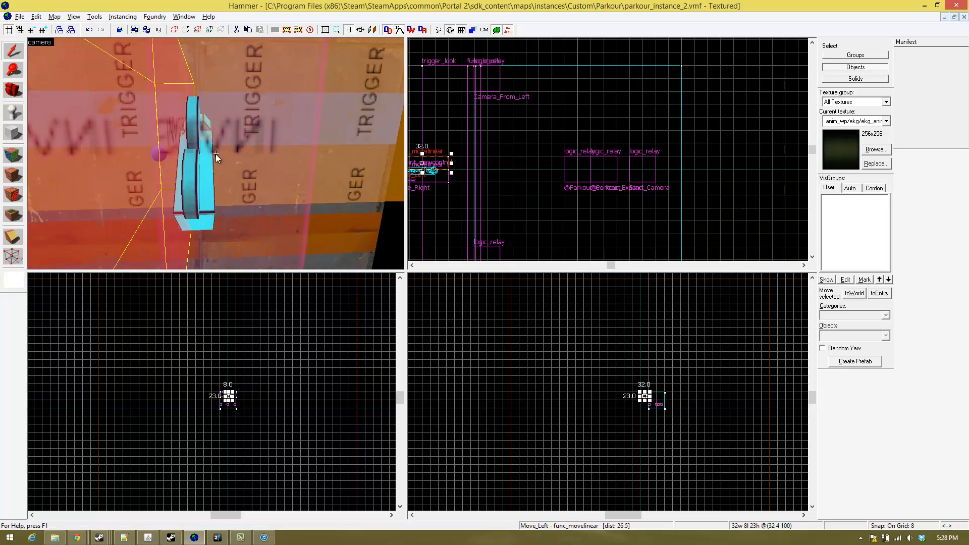
pyautogui.press('s')
pyautogui.press('s')
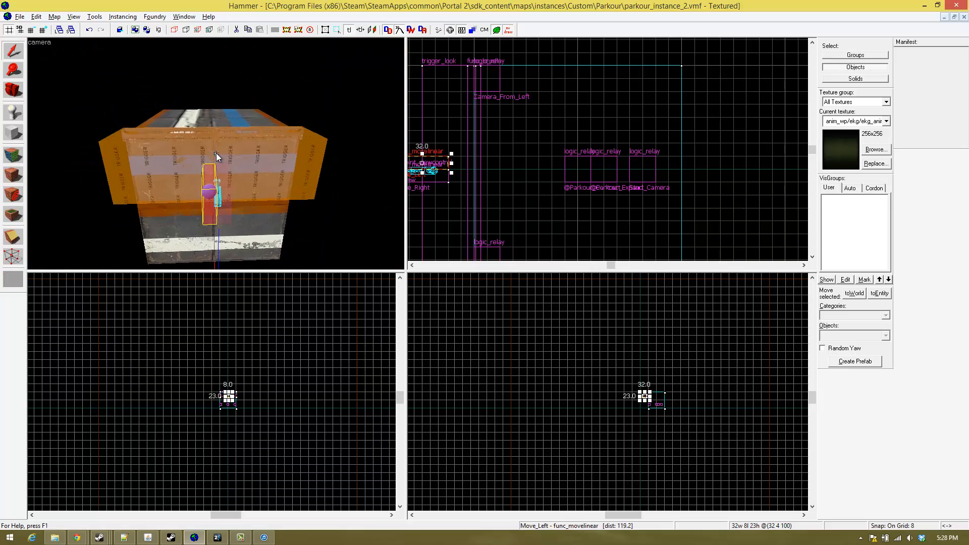
pyautogui.press('w')
pyautogui.press('w')
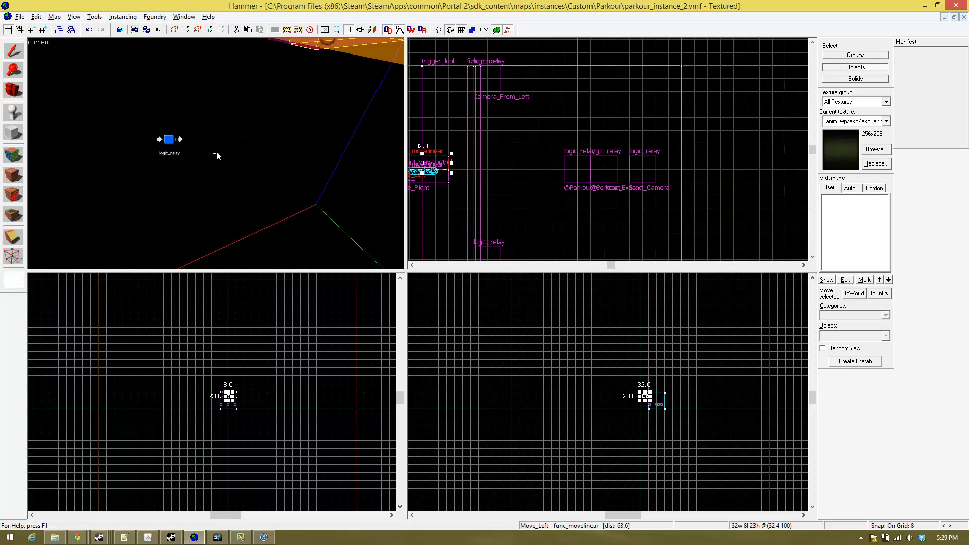
pyautogui.press('w')
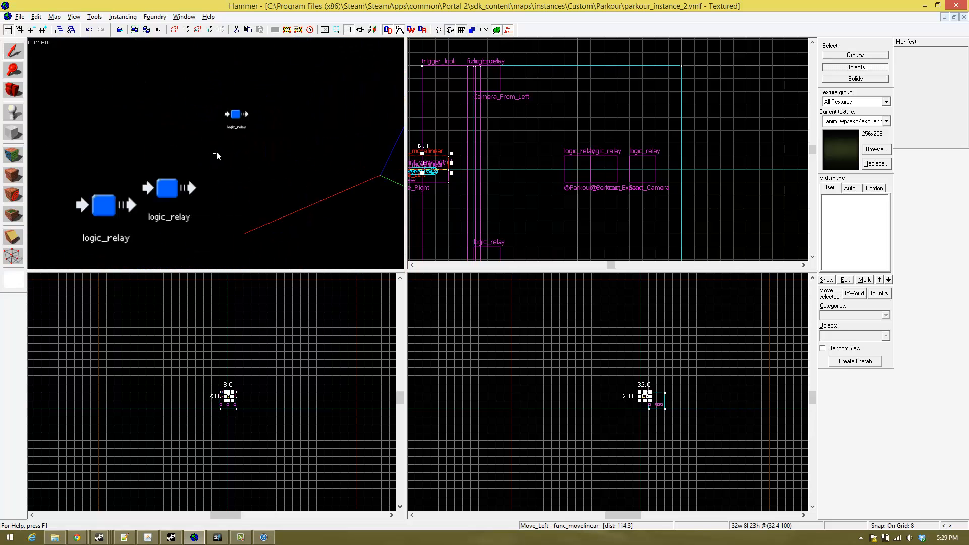
pyautogui.press('w')
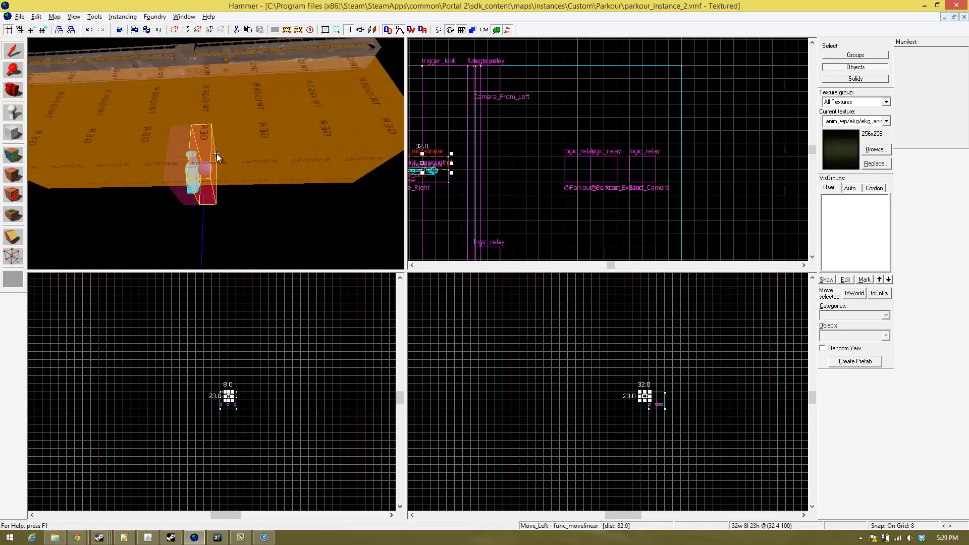
pyautogui.press('w')
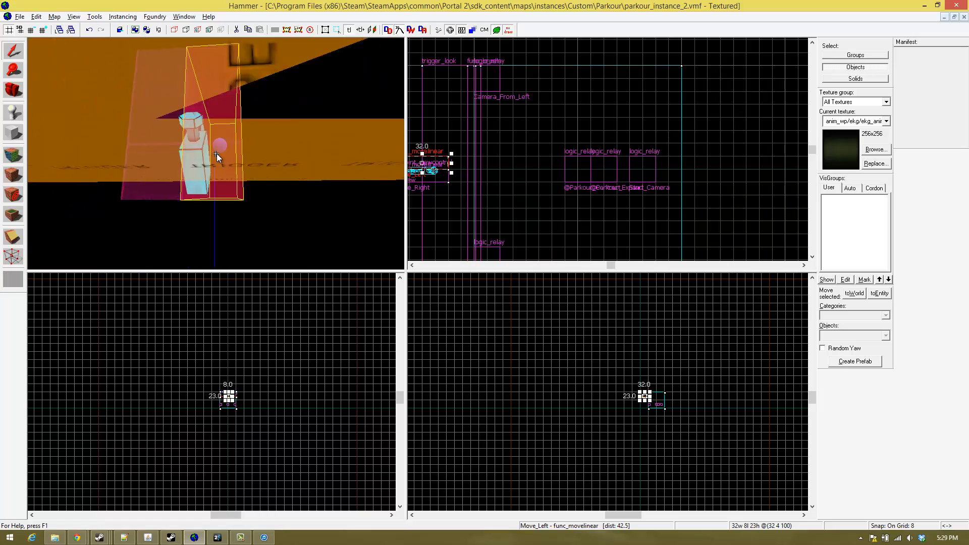
pyautogui.press('w')
pyautogui.press('s')
pyautogui.press('d')
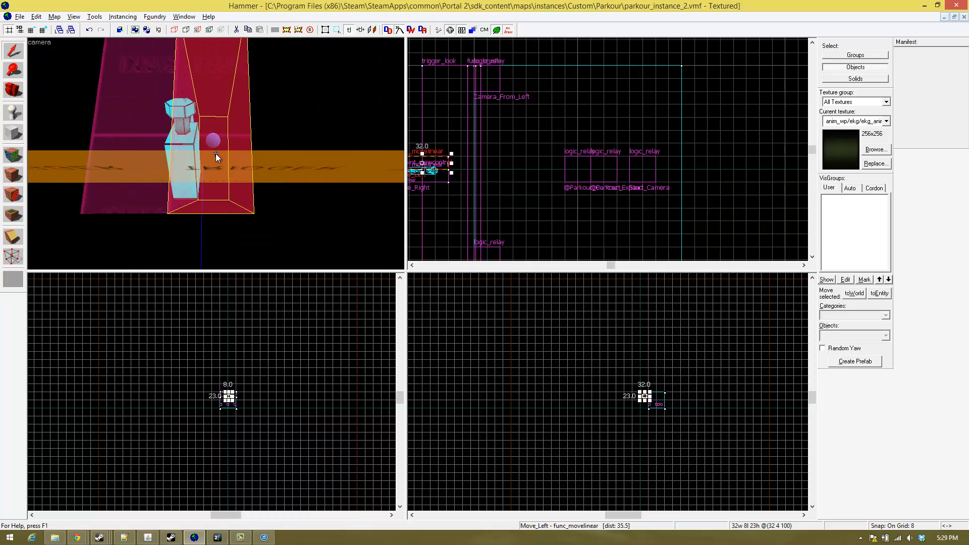
pyautogui.press('w')
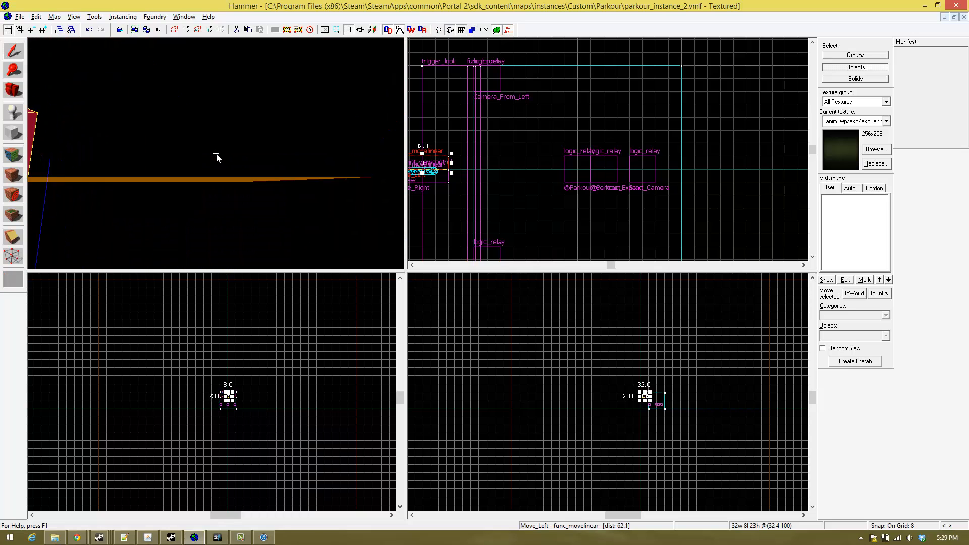
pyautogui.press('w')
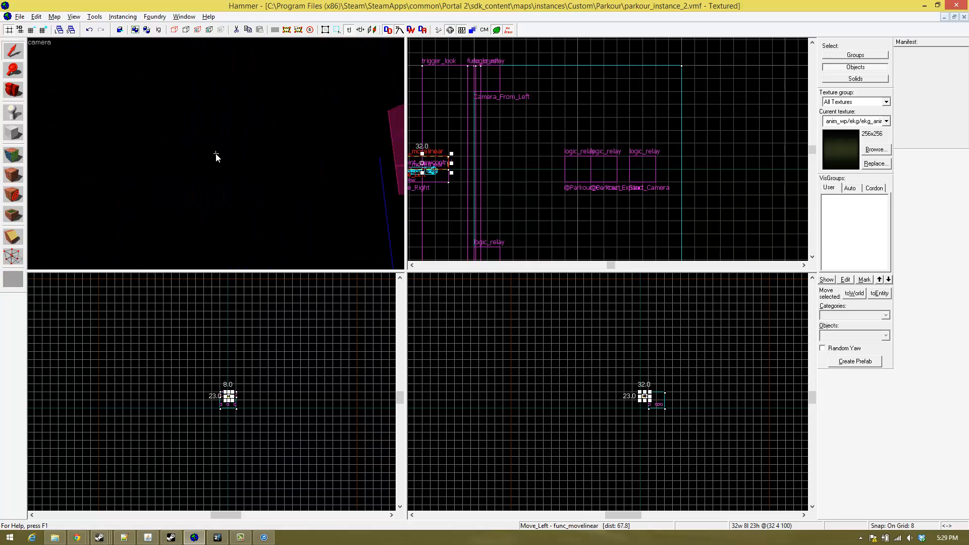
pyautogui.press('w')
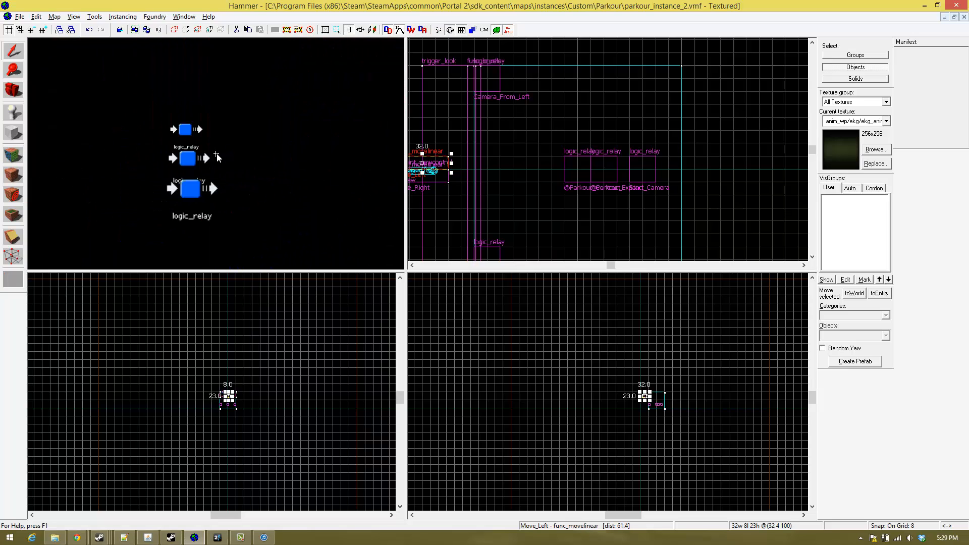
pyautogui.press('a')
pyautogui.doubleClick(214, 160)
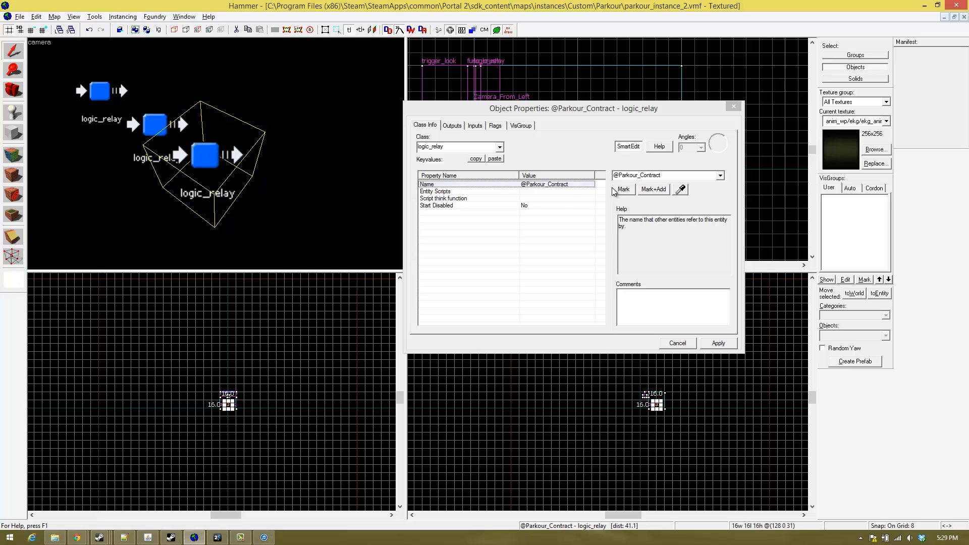
pyautogui.click(140, 127)
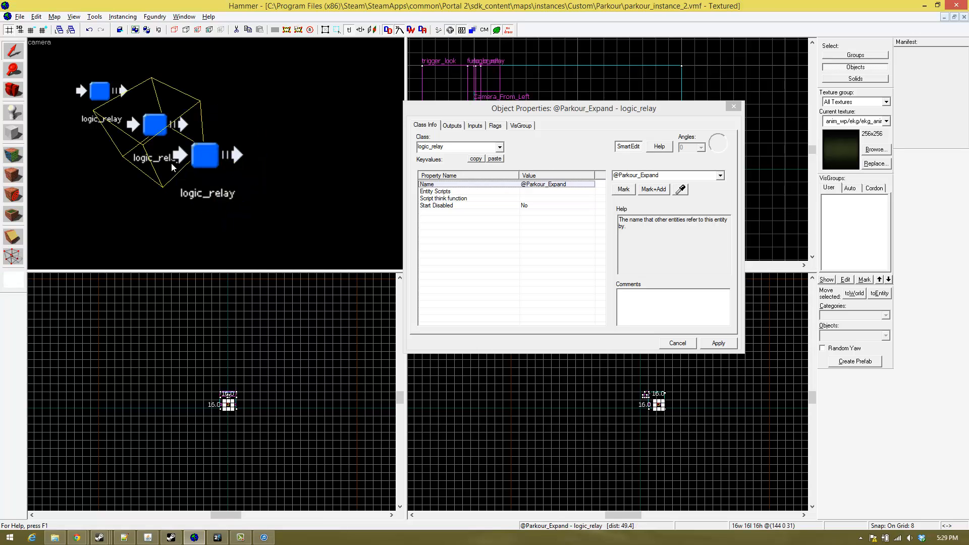
pyautogui.press('z')
pyautogui.press('s')
pyautogui.press('w')
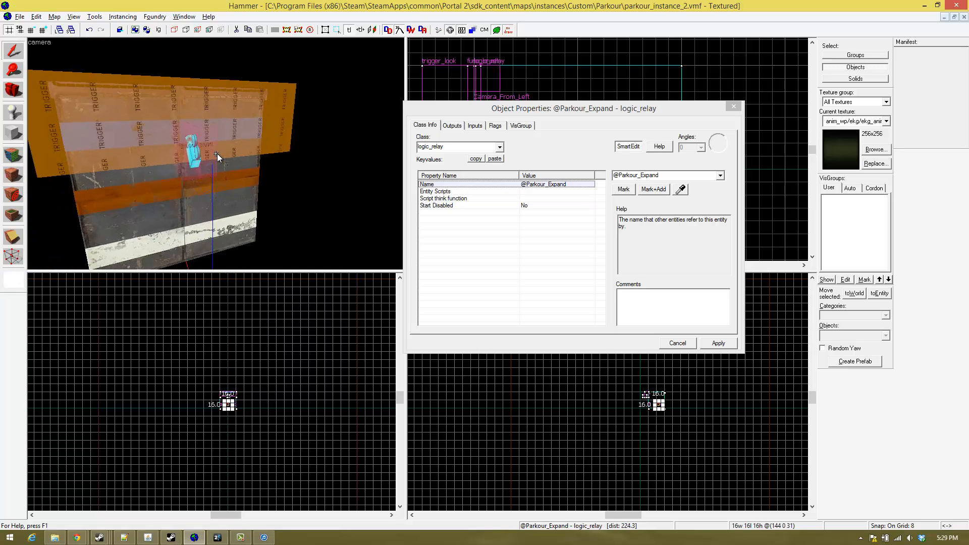
pyautogui.press('z')
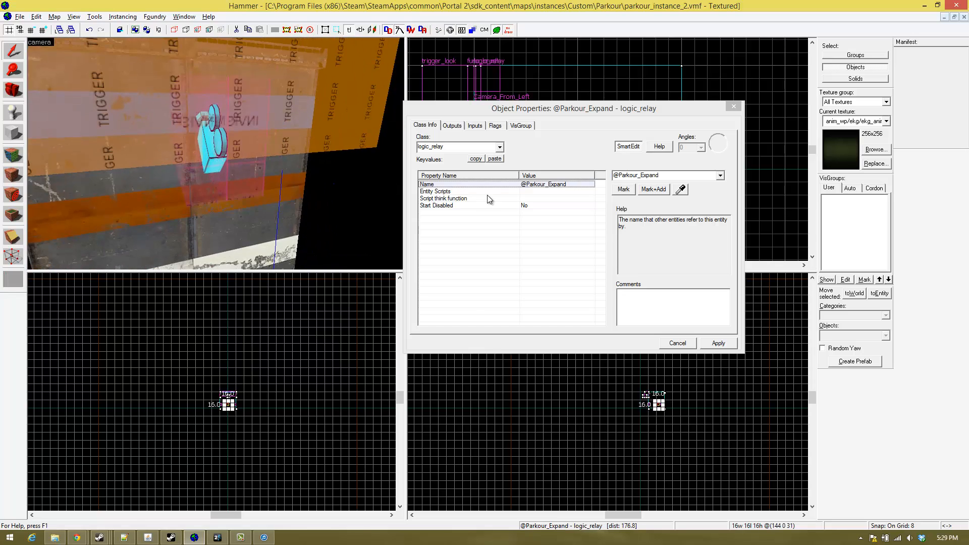
pyautogui.click(452, 125)
pyautogui.click(469, 321)
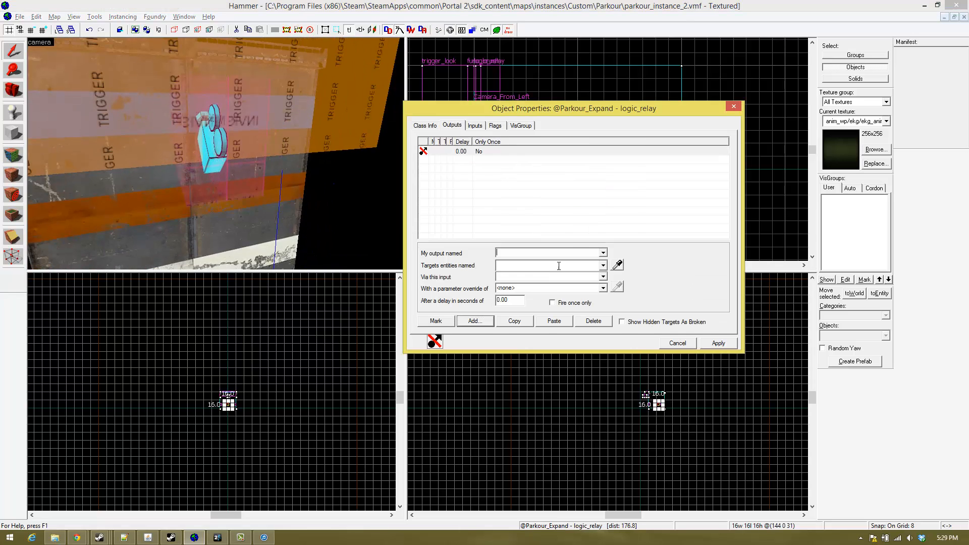
pyautogui.click(603, 253)
pyautogui.click(562, 269)
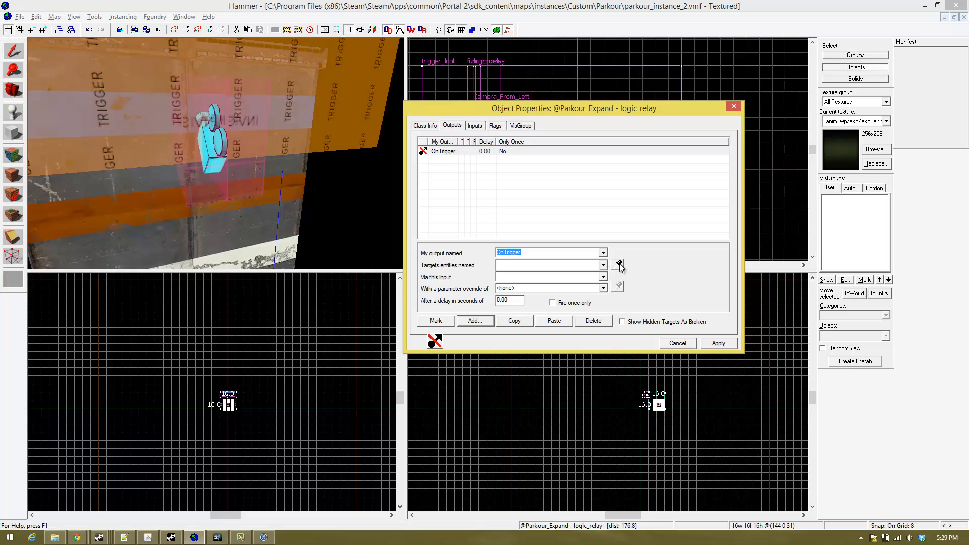
pyautogui.click(617, 265)
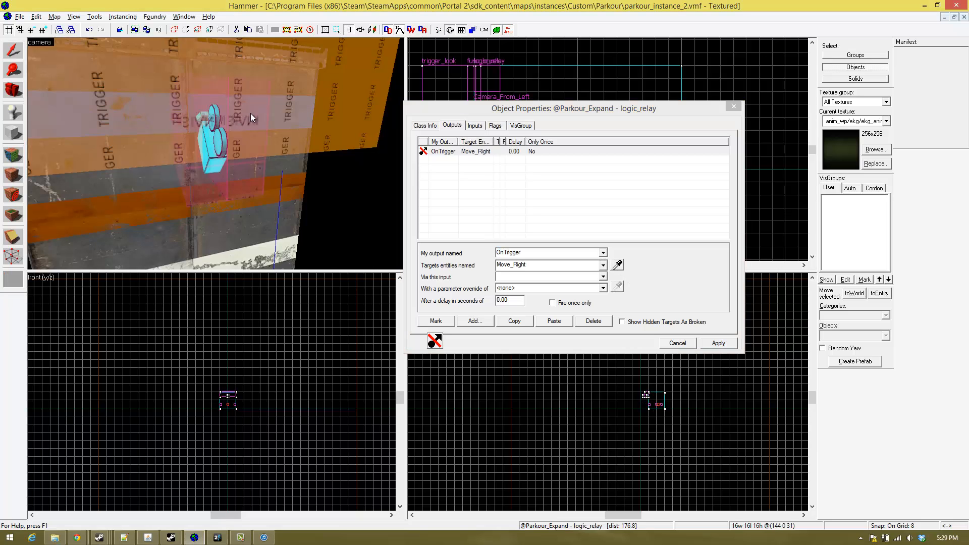
pyautogui.click(603, 277)
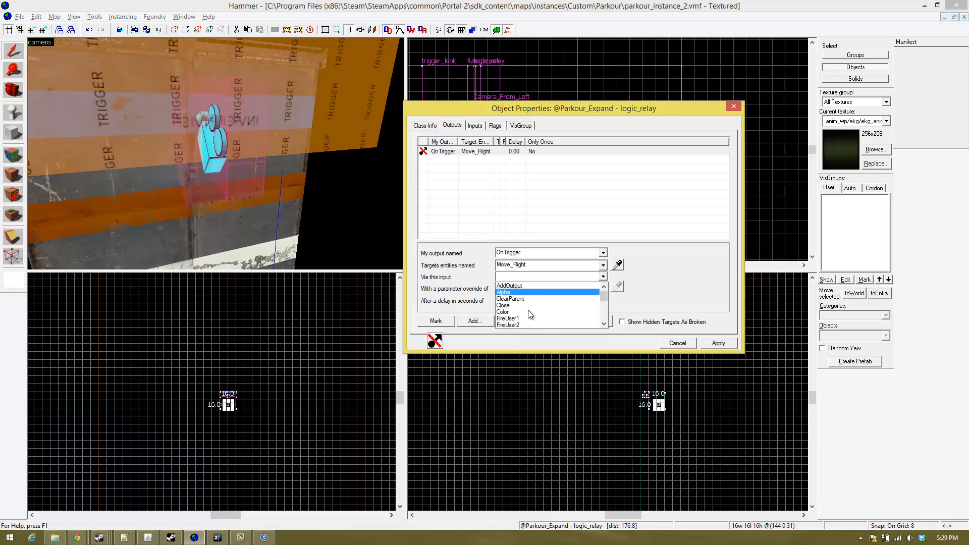
pyautogui.scroll(-3, 528, 309)
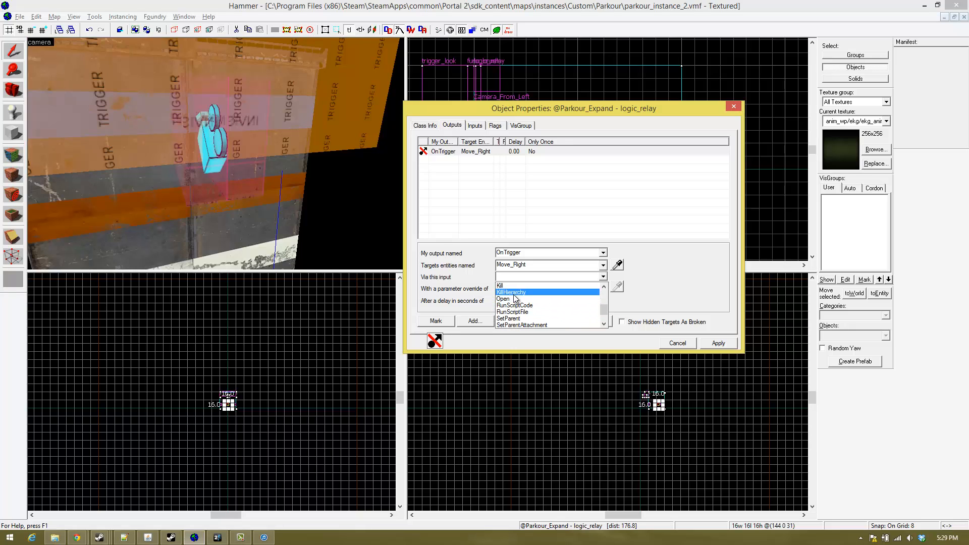
pyautogui.click(533, 299)
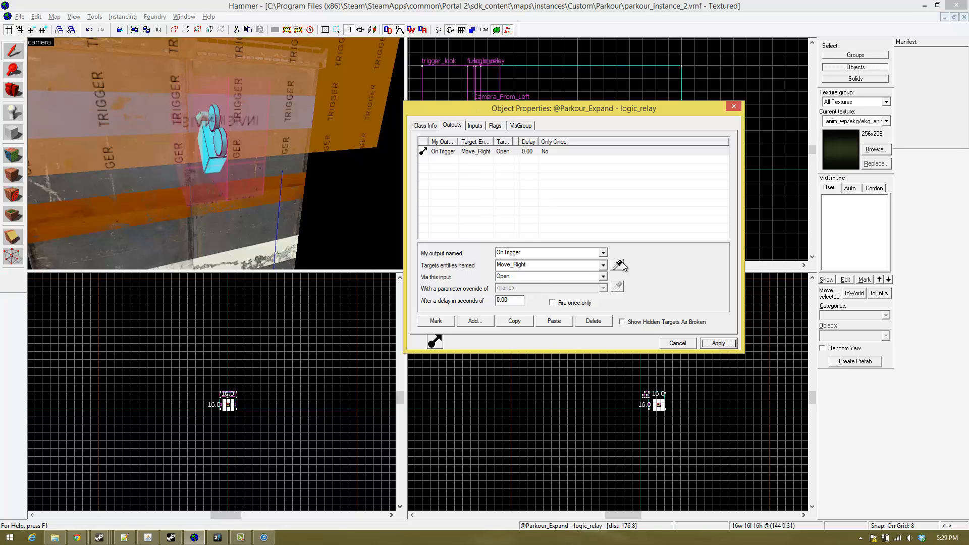
# - Duplicate the relay's Move_Right output and retarget the copy to the Move_Left brush, keeping OnTrigger and Open
pyautogui.click(513, 323)
pyautogui.click(550, 321)
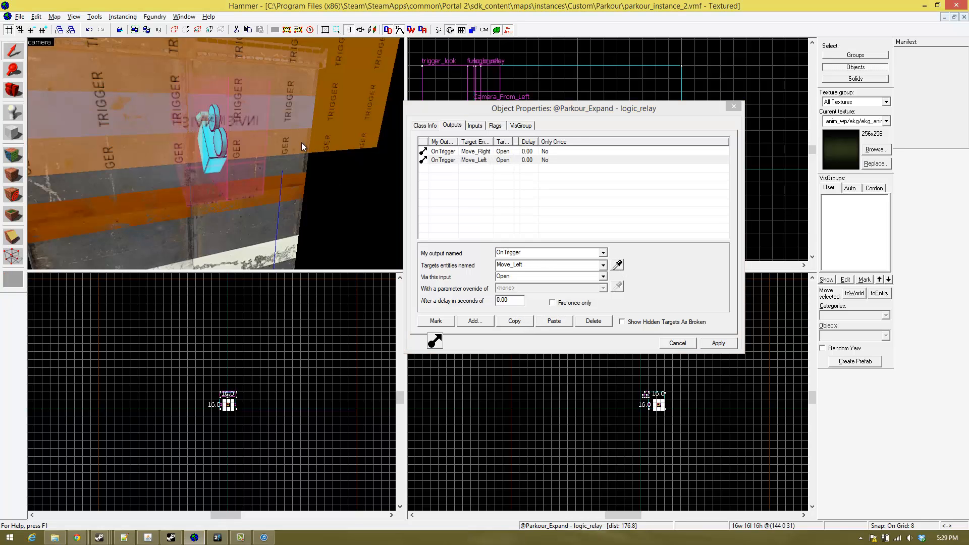
pyautogui.press('z')
pyautogui.press('d')
pyautogui.press('s')
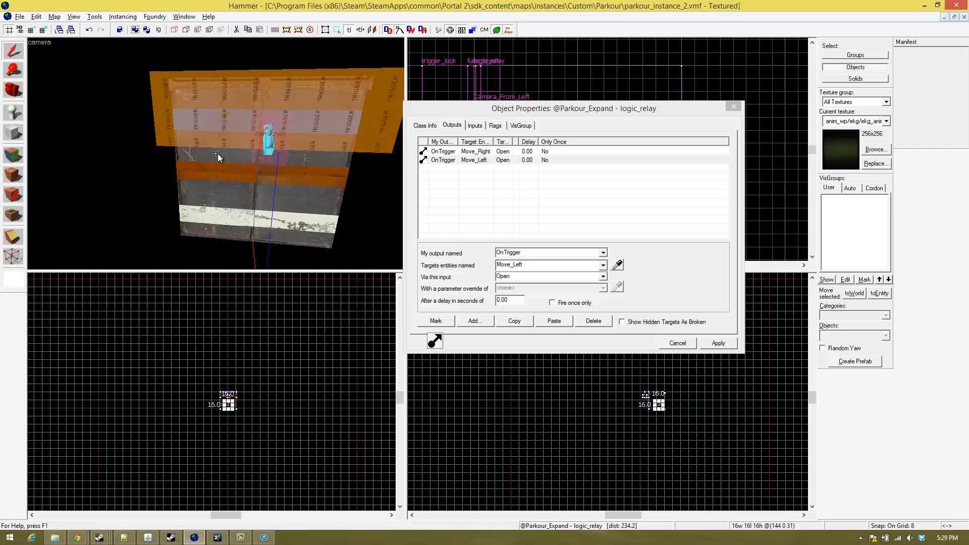
# - Examine the trigger brush, the panel wall and the camera model from the front, from the sides and close up
pyautogui.press('w')
pyautogui.press('s')
pyautogui.press('w')
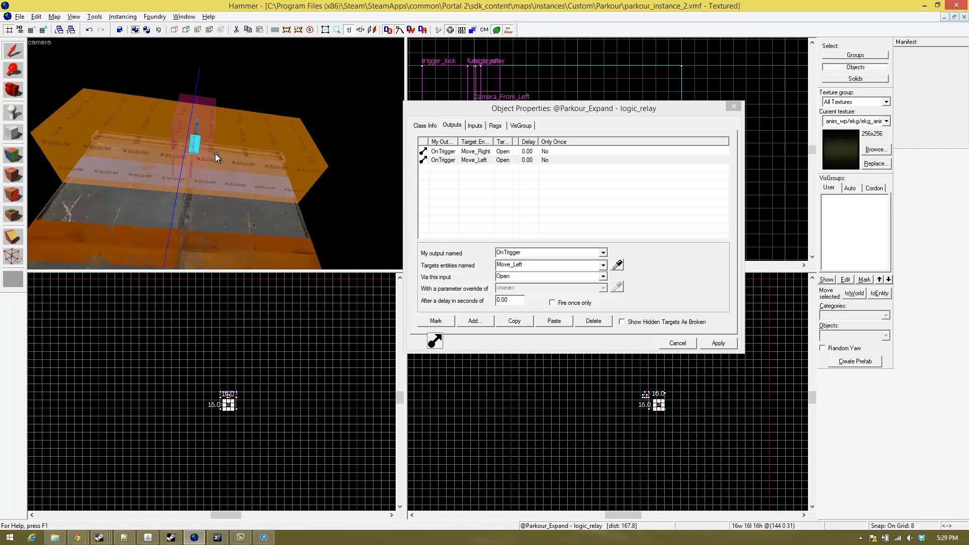
pyautogui.press('s')
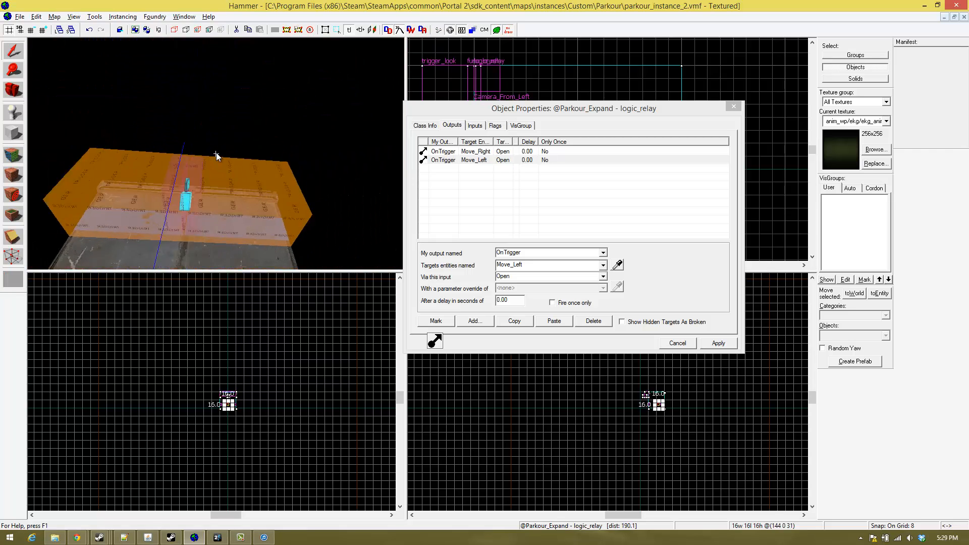
pyautogui.press('w')
pyautogui.press('s')
pyautogui.press('w')
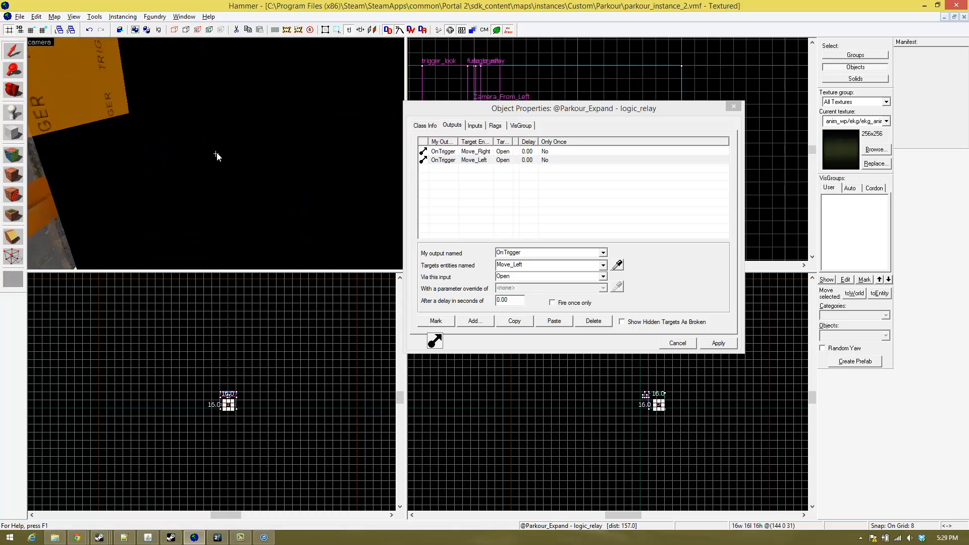
pyautogui.press('a')
pyautogui.press('w')
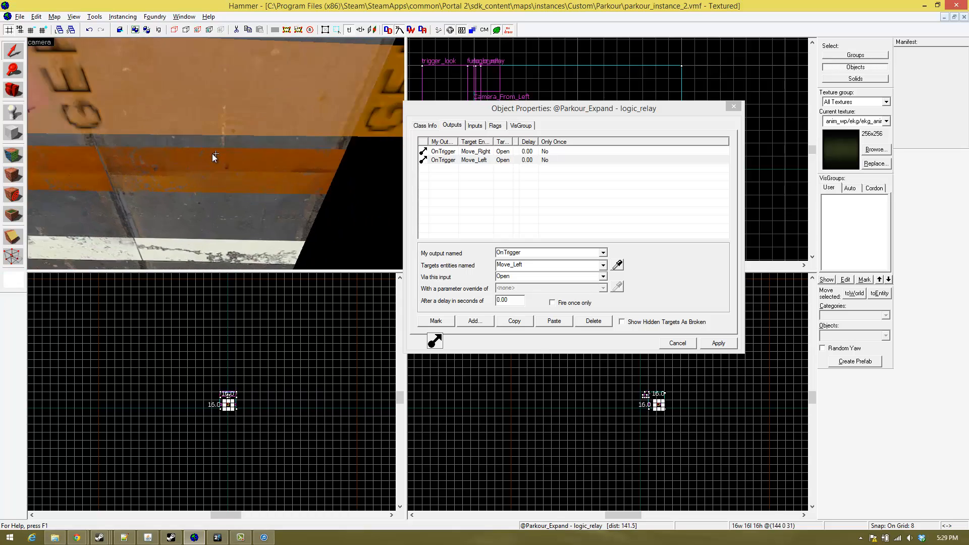
pyautogui.press('s')
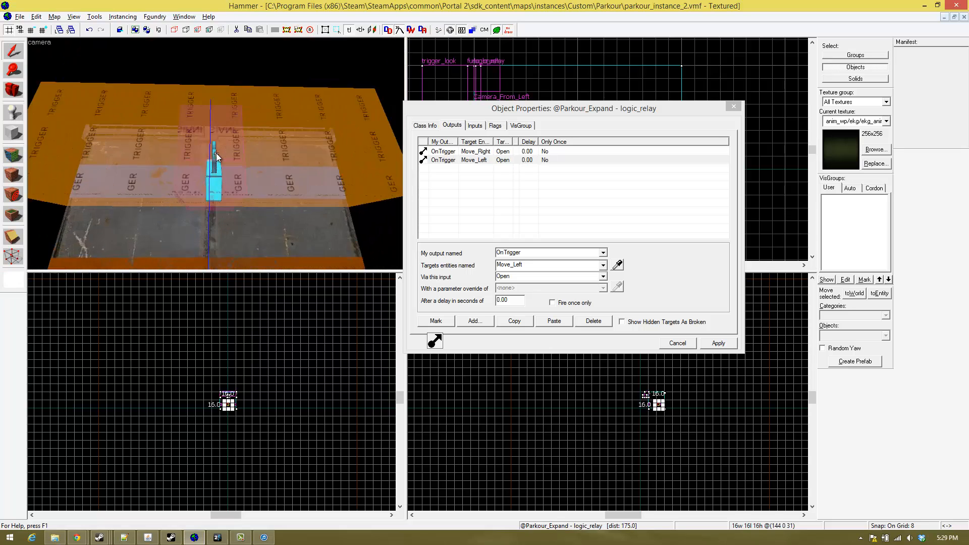
pyautogui.press('w')
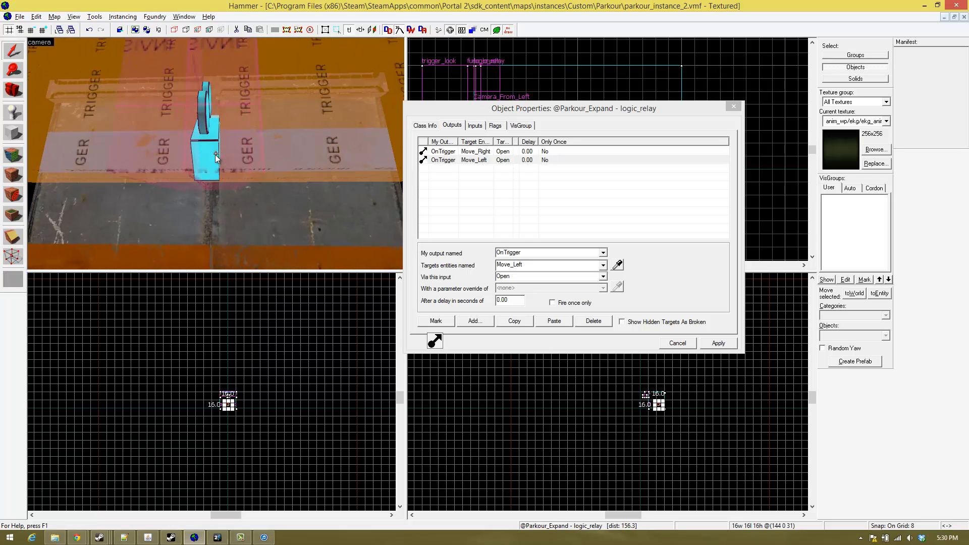
pyautogui.press('w')
pyautogui.press('s')
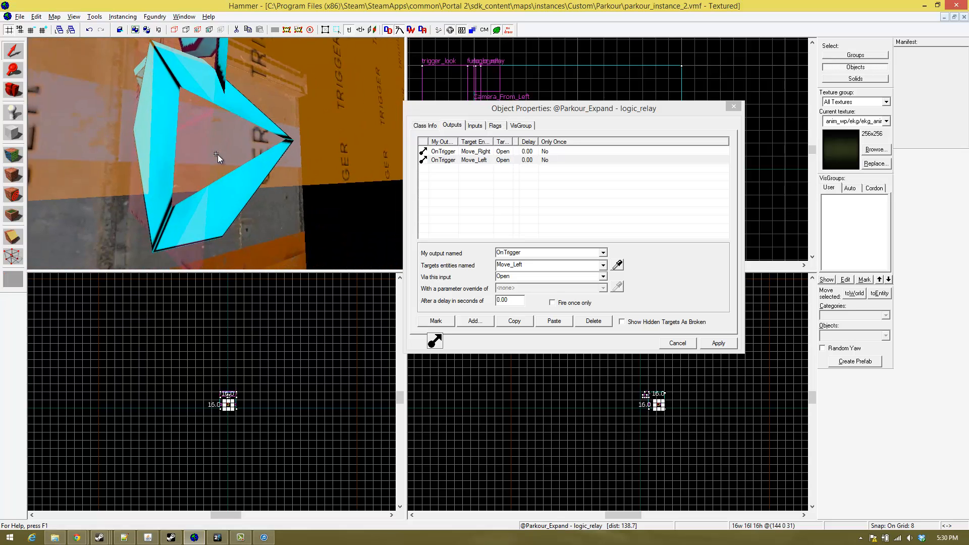
pyautogui.press('s')
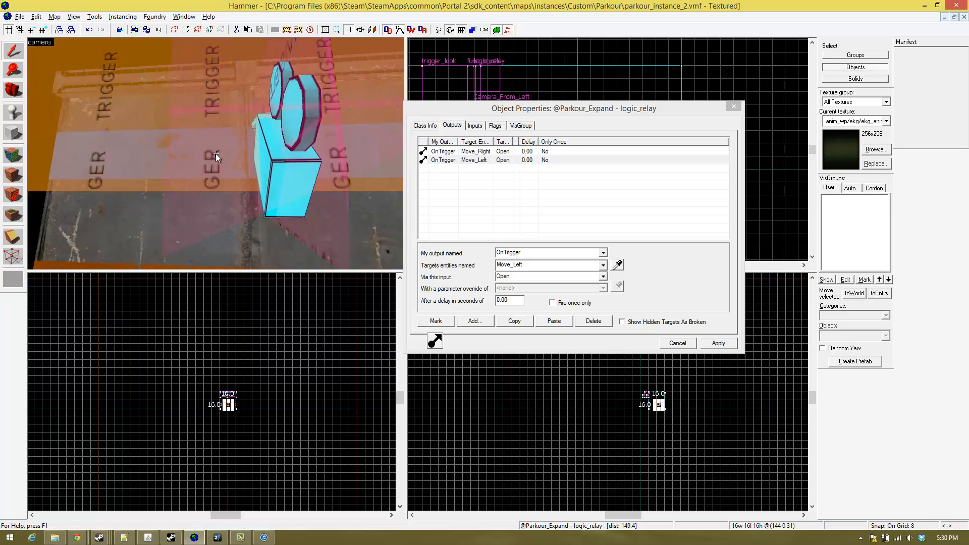
pyautogui.press('w')
pyautogui.press('s')
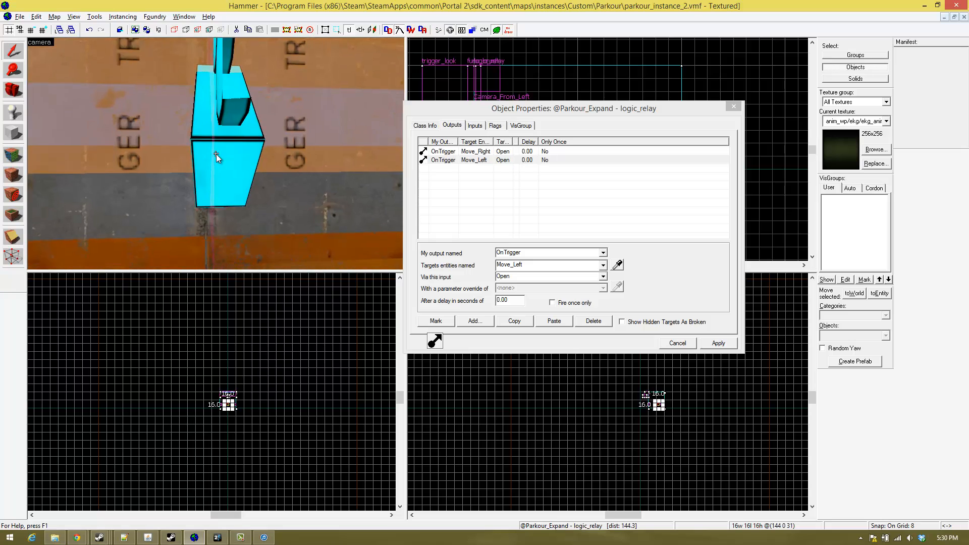
pyautogui.press('w')
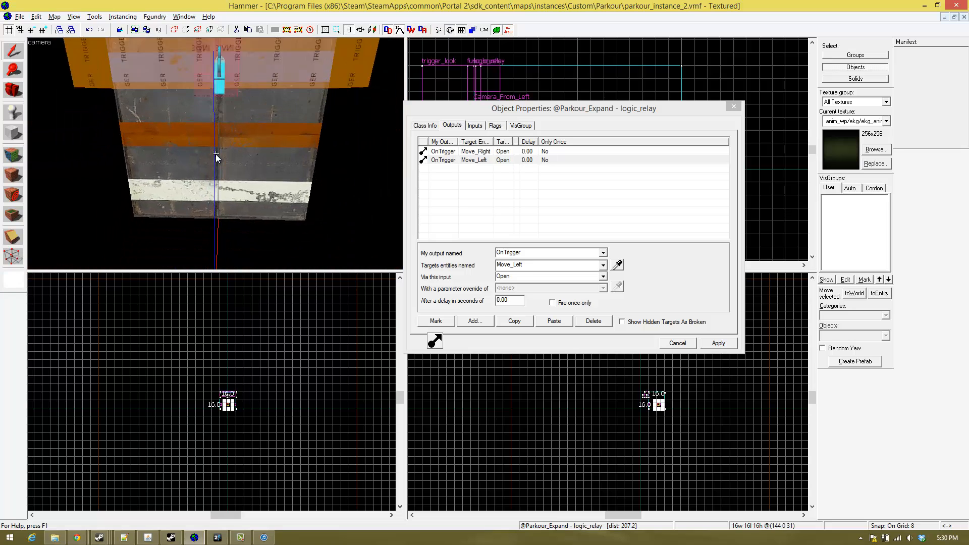
pyautogui.press('s')
pyautogui.press('s')
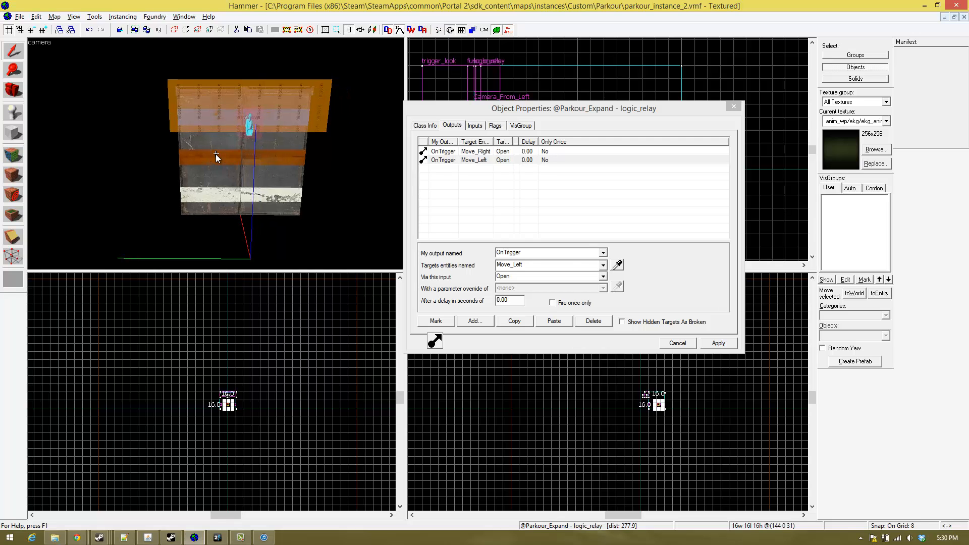
pyautogui.press('w')
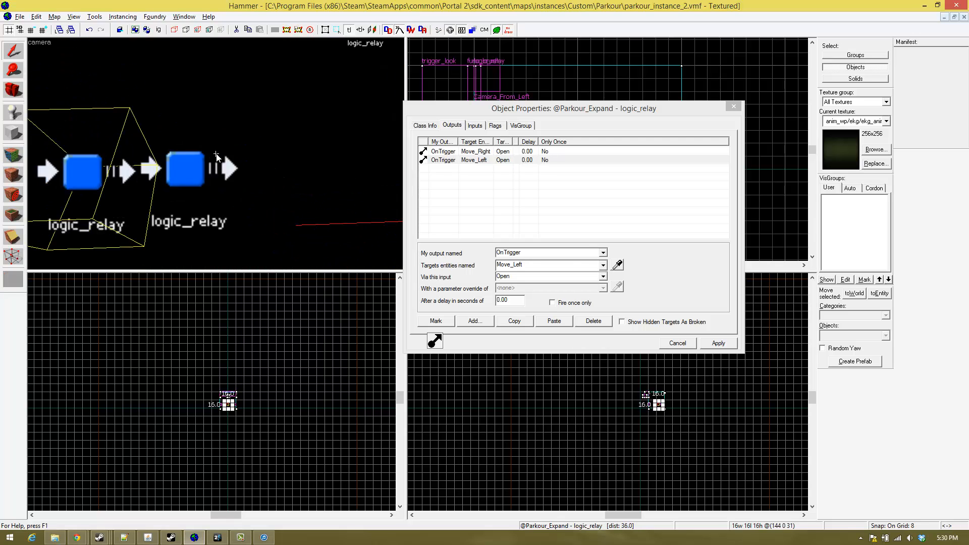
pyautogui.click(216, 154)
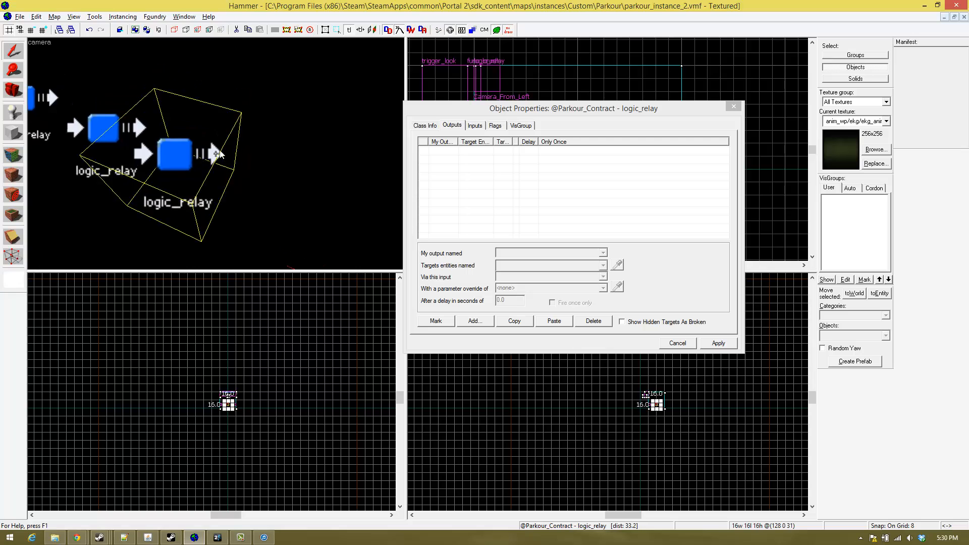
pyautogui.press('s')
pyautogui.press('z')
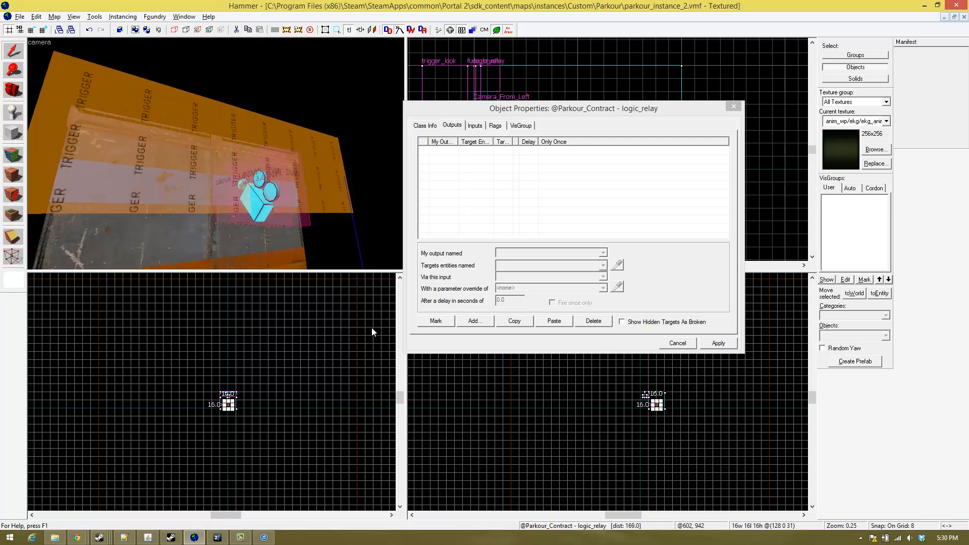
pyautogui.click(474, 321)
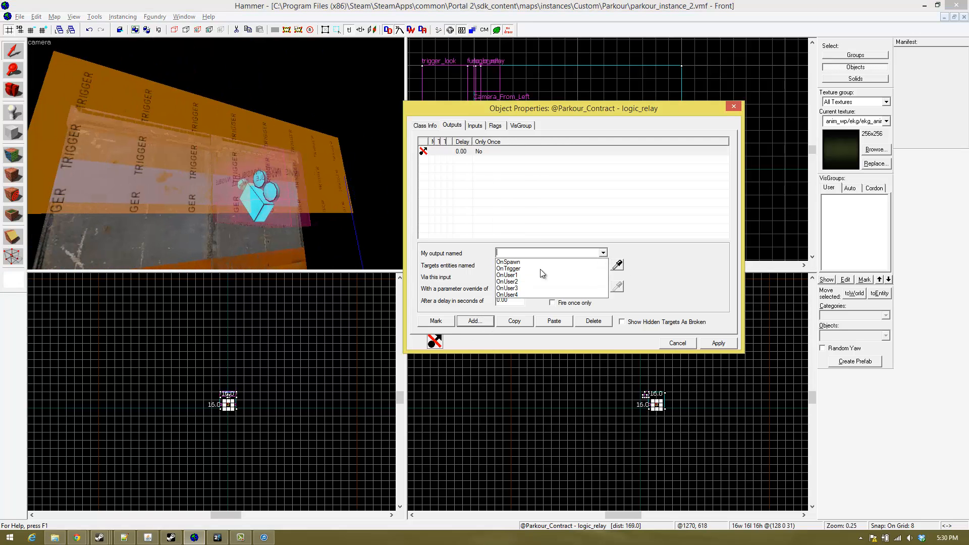
pyautogui.click(532, 268)
pyautogui.press('z')
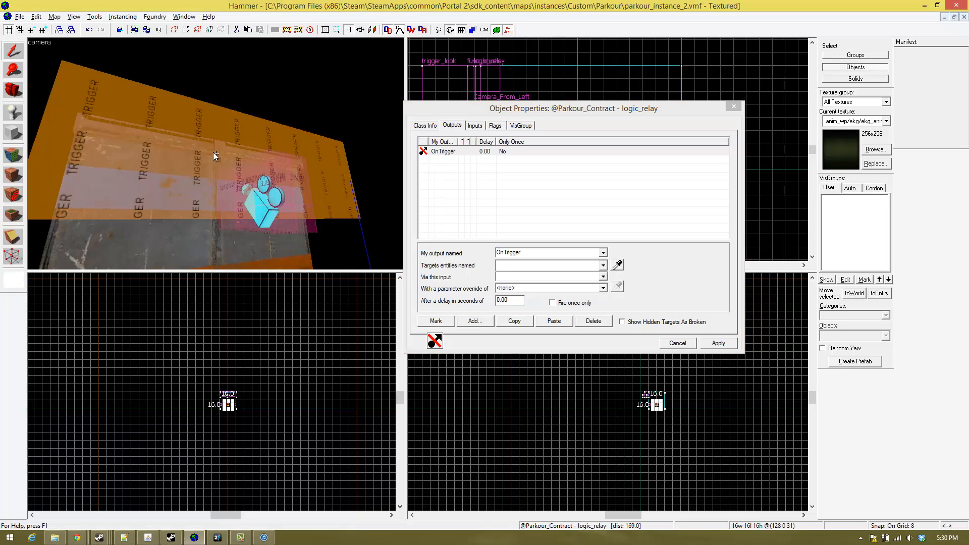
pyautogui.press('d')
pyautogui.press('w')
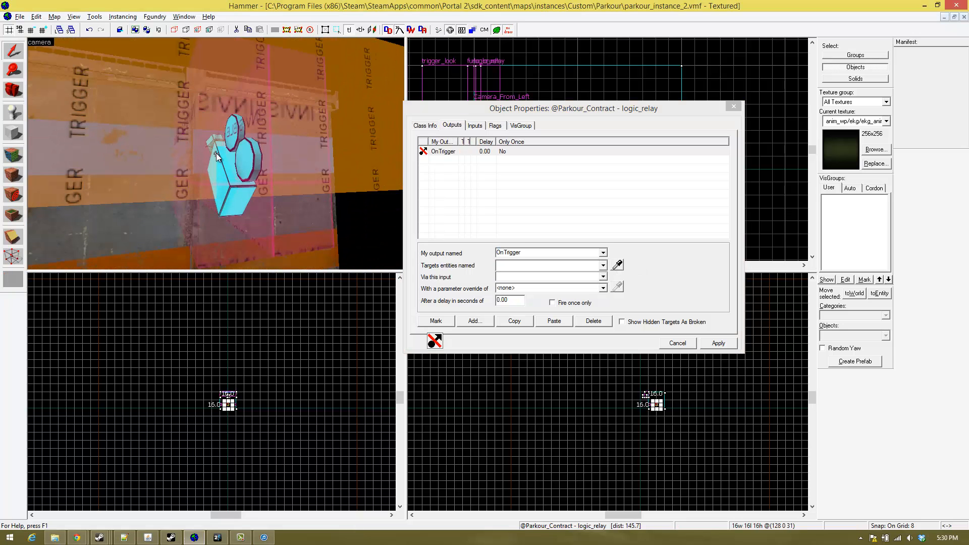
pyautogui.press('z')
pyautogui.click(589, 324)
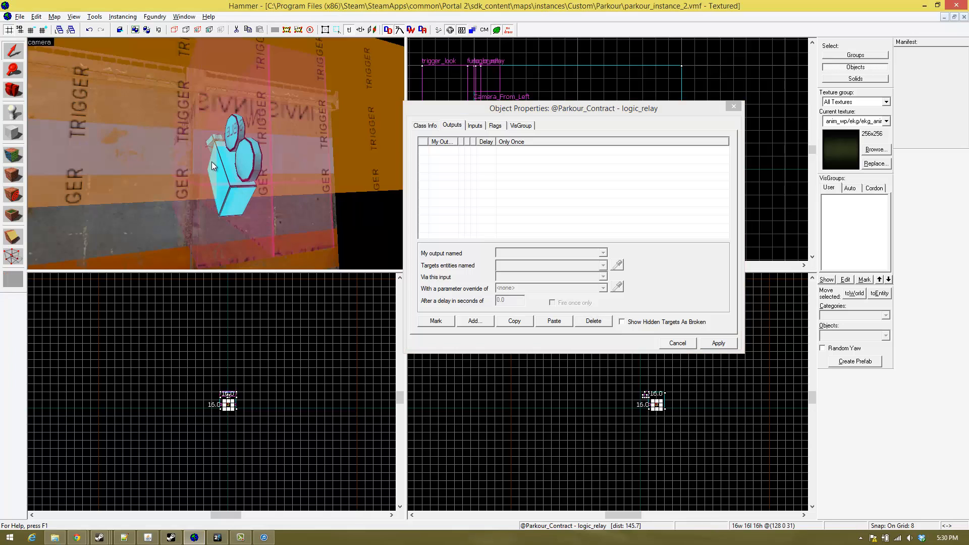
pyautogui.press('z')
pyautogui.press('w')
pyautogui.press('w')
pyautogui.press('s')
pyautogui.press('z')
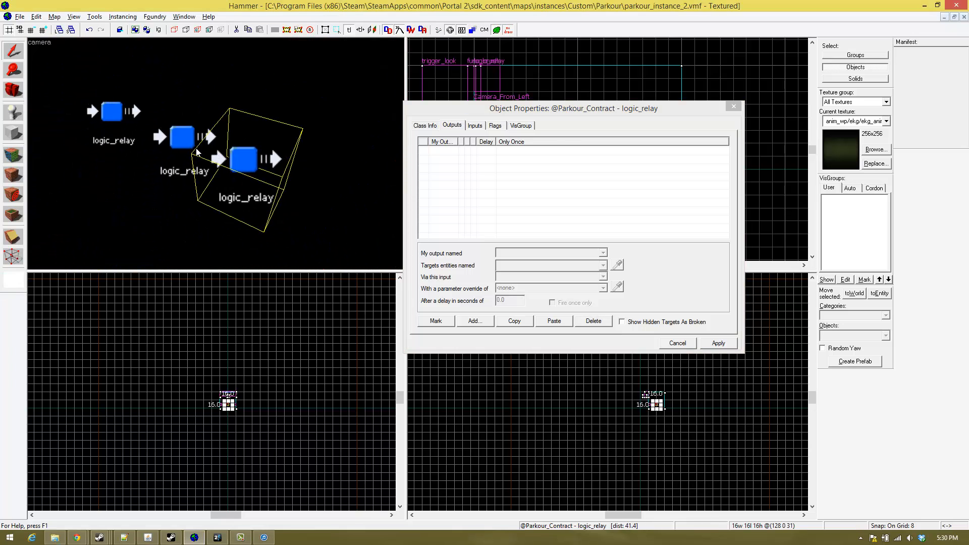
pyautogui.click(174, 144)
pyautogui.click(487, 151)
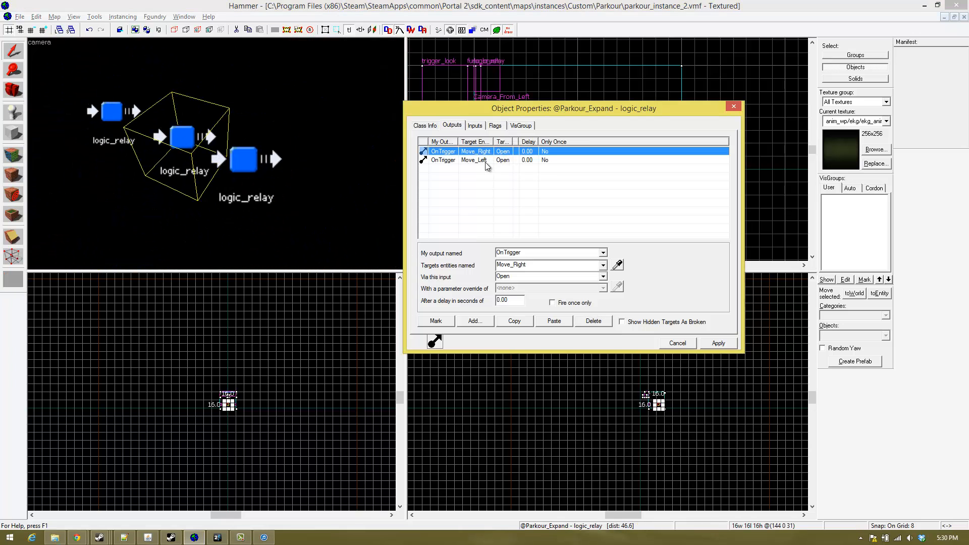
pyautogui.keyDown('shift'); pyautogui.click(486, 161); pyautogui.keyUp('shift')
pyautogui.click(513, 321)
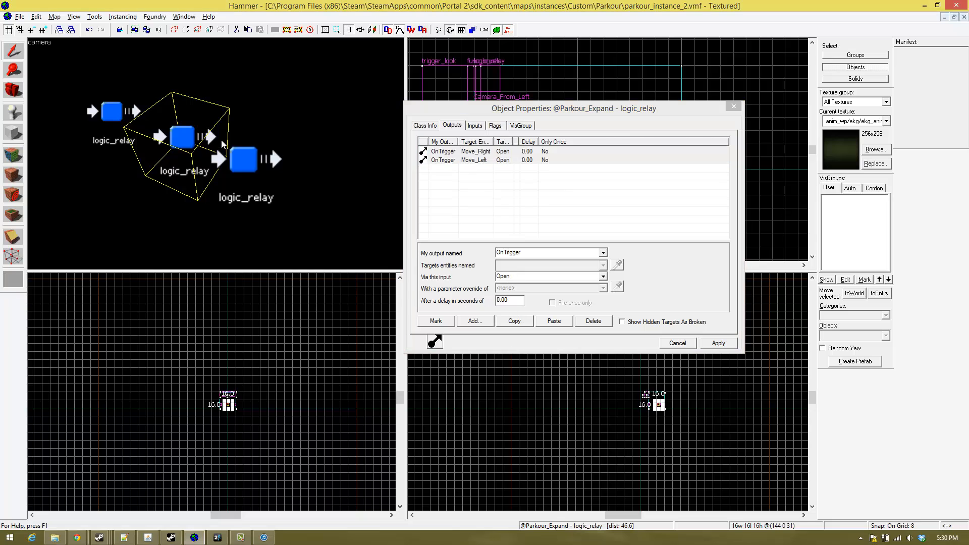
pyautogui.click(252, 169)
pyautogui.click(553, 321)
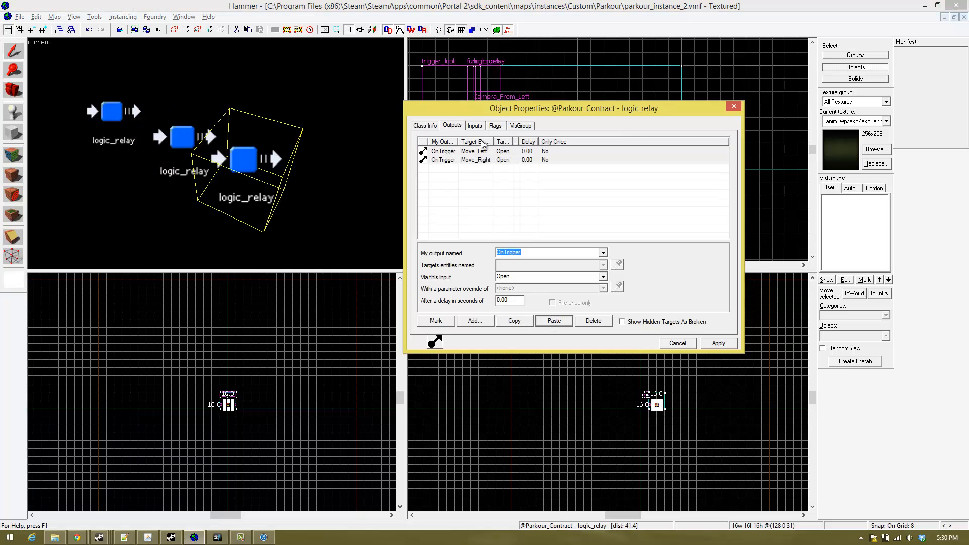
pyautogui.click(603, 277)
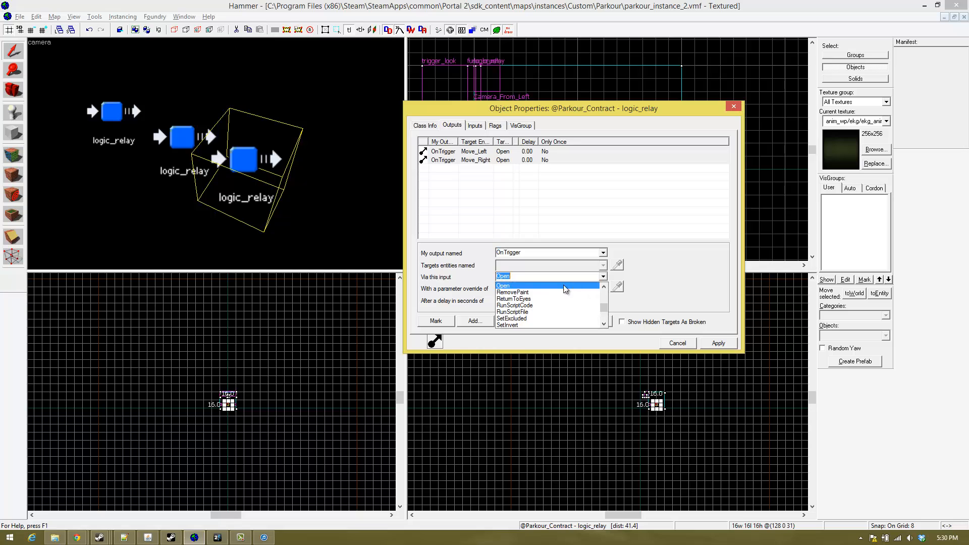
pyautogui.scroll(1, 517, 293)
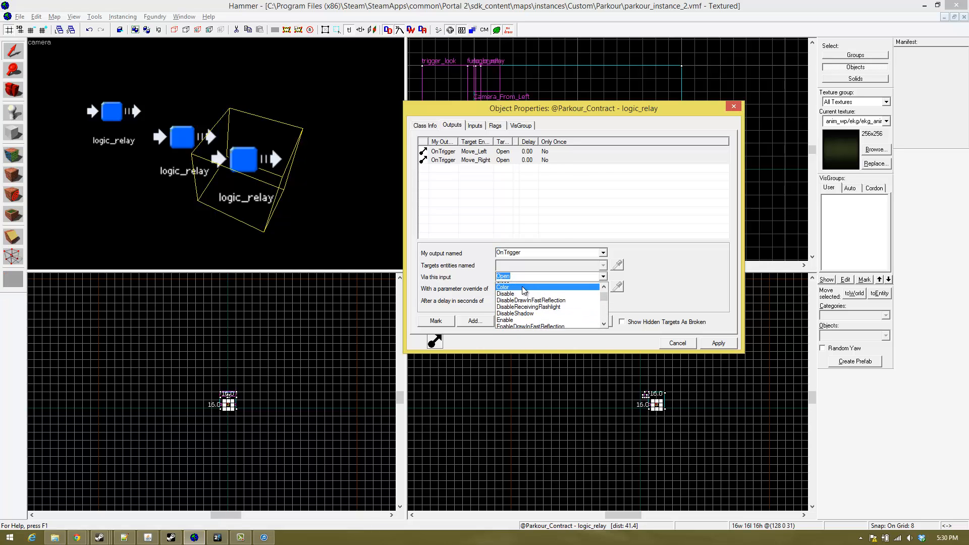
pyautogui.click(519, 312)
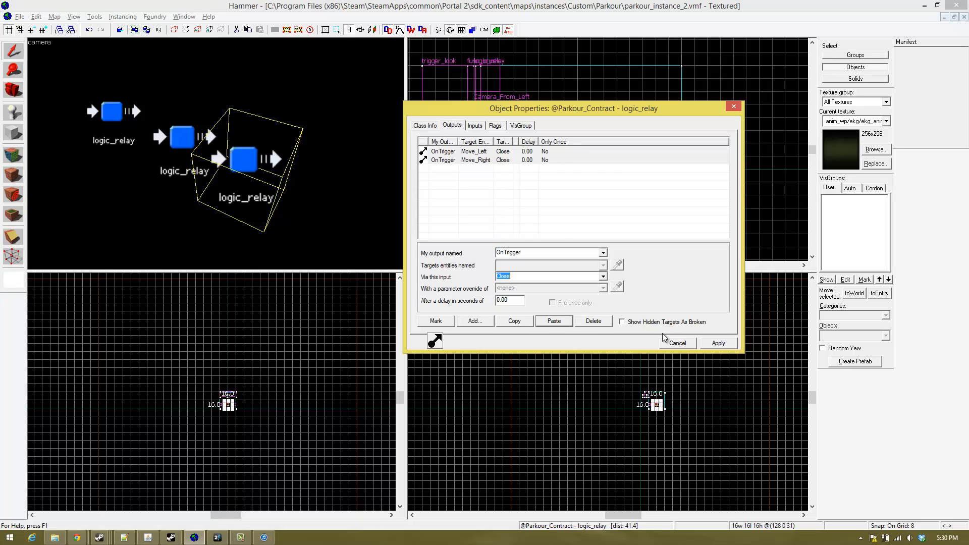
pyautogui.click(718, 344)
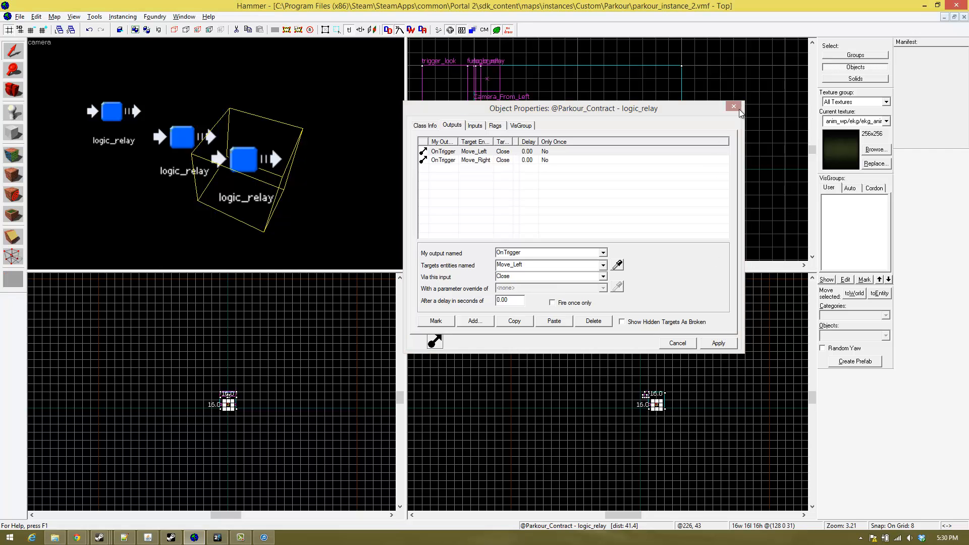
pyautogui.click(733, 106)
# - Inspect the panel wall with its camera and the separate logic_relay near the origin
pyautogui.press('z')
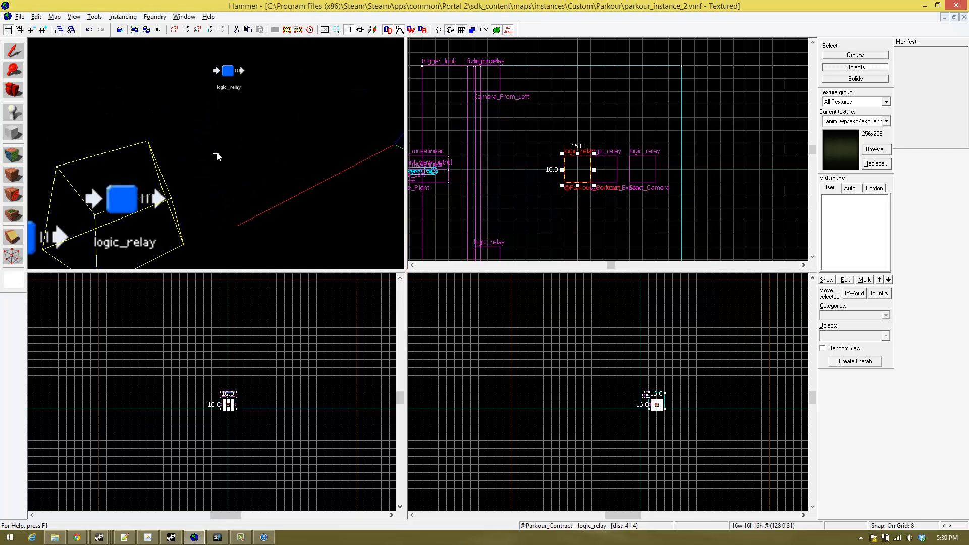
pyautogui.press('w')
pyautogui.press('d')
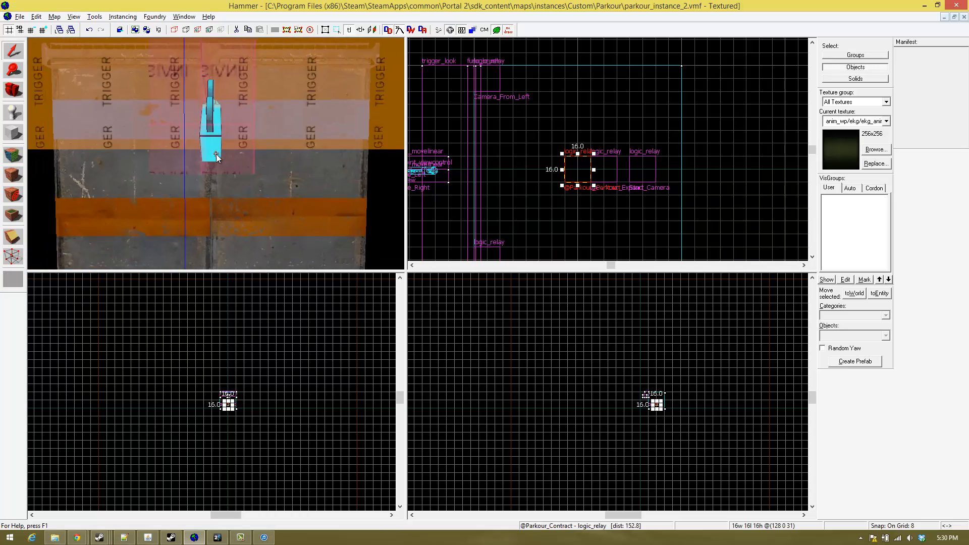
pyautogui.press('s')
pyautogui.press('w')
pyautogui.press('s')
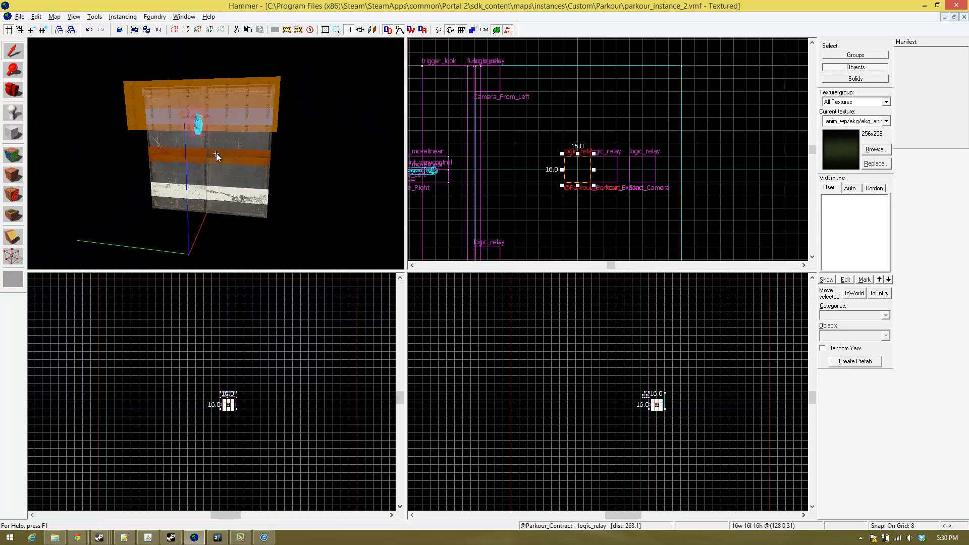
pyautogui.press('w')
# - Duplicate the Camera_From_Left logic_relay, placing the copy directly next to the original on the side towards the origin
pyautogui.press('w')
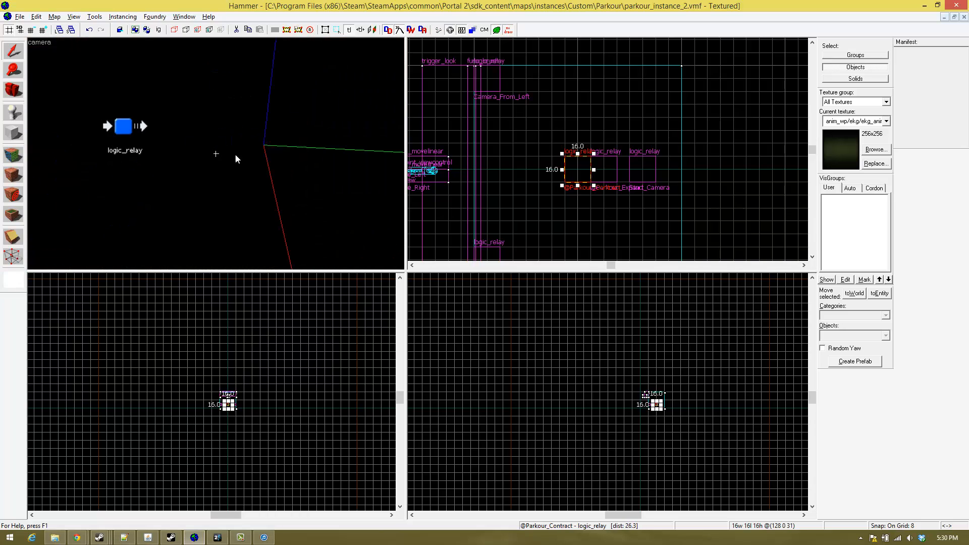
pyautogui.press('s')
pyautogui.press('w')
pyautogui.press('d')
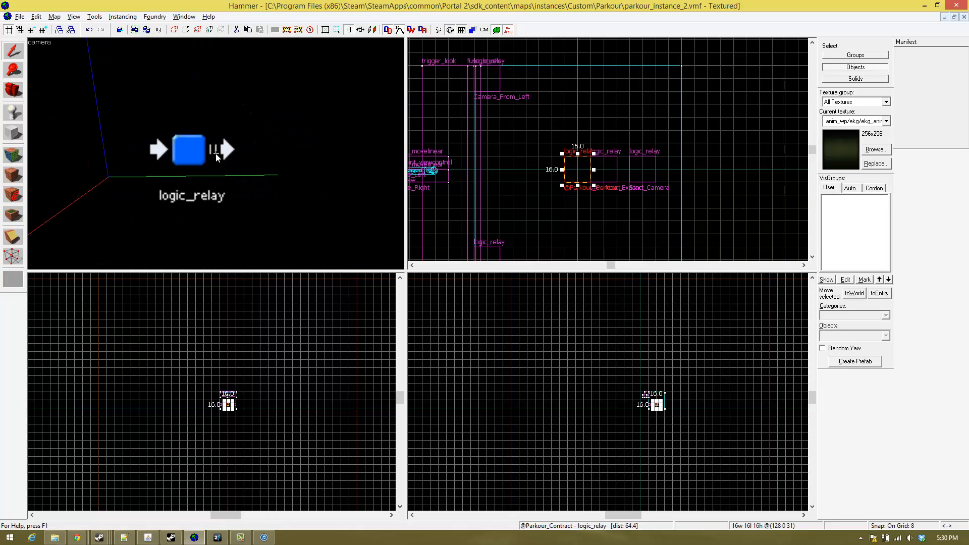
pyautogui.press('a')
pyautogui.press('s')
pyautogui.press('d')
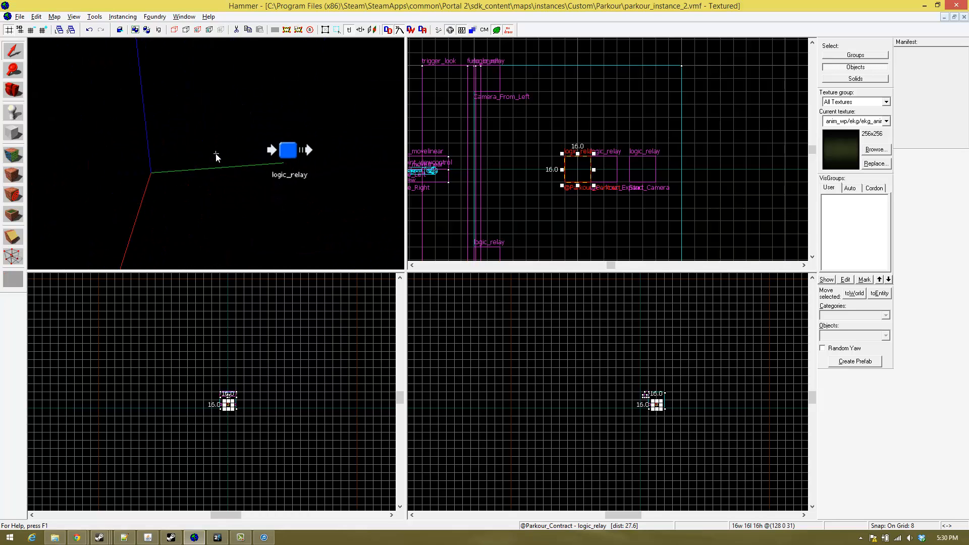
pyautogui.click(289, 153)
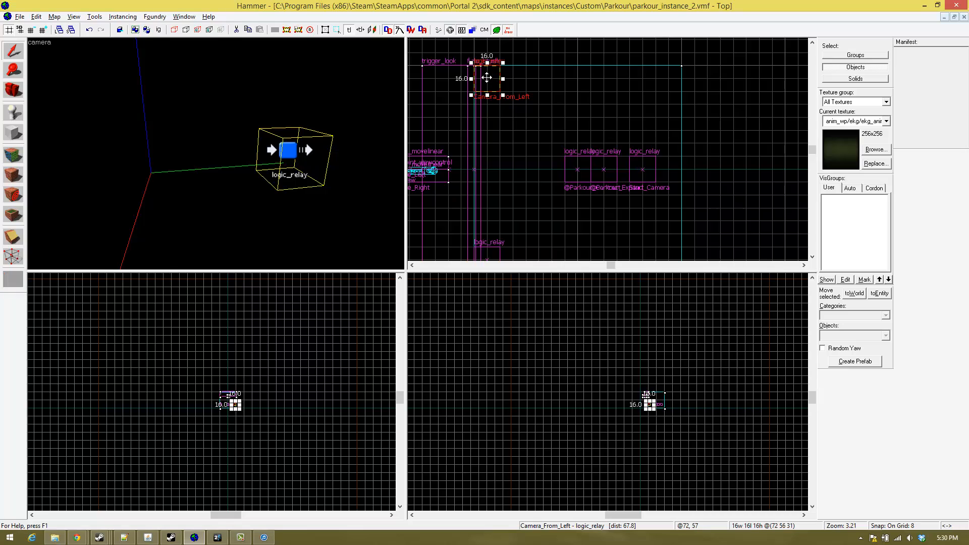
# - Rename the copied left camera relay as Camera_To_Left and close its object properties
pyautogui.doubleClick(487, 109)
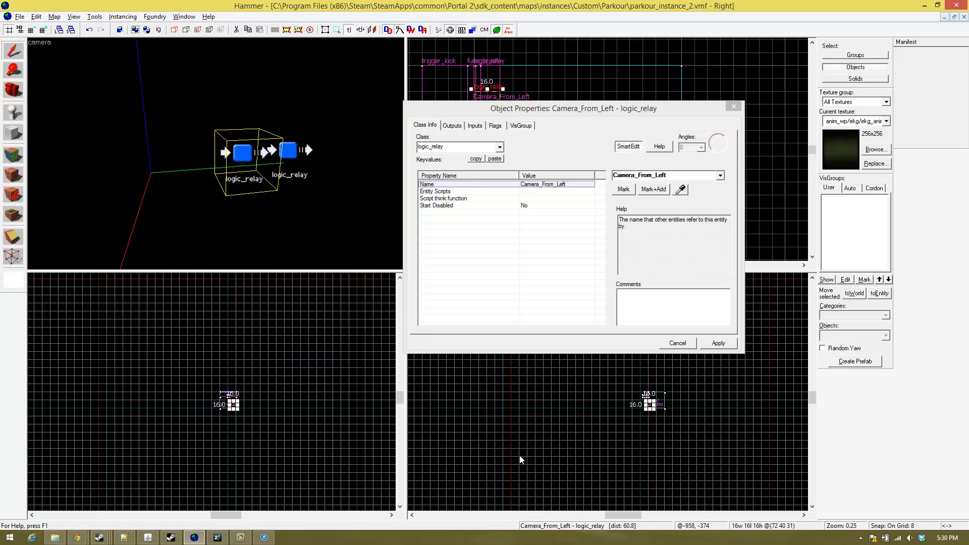
pyautogui.click(651, 172)
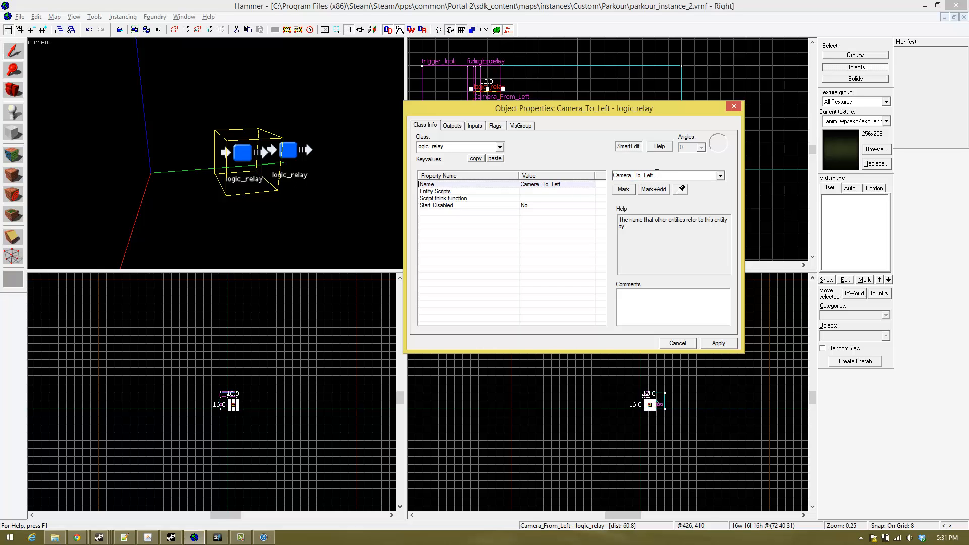
pyautogui.press('z')
pyautogui.press('a')
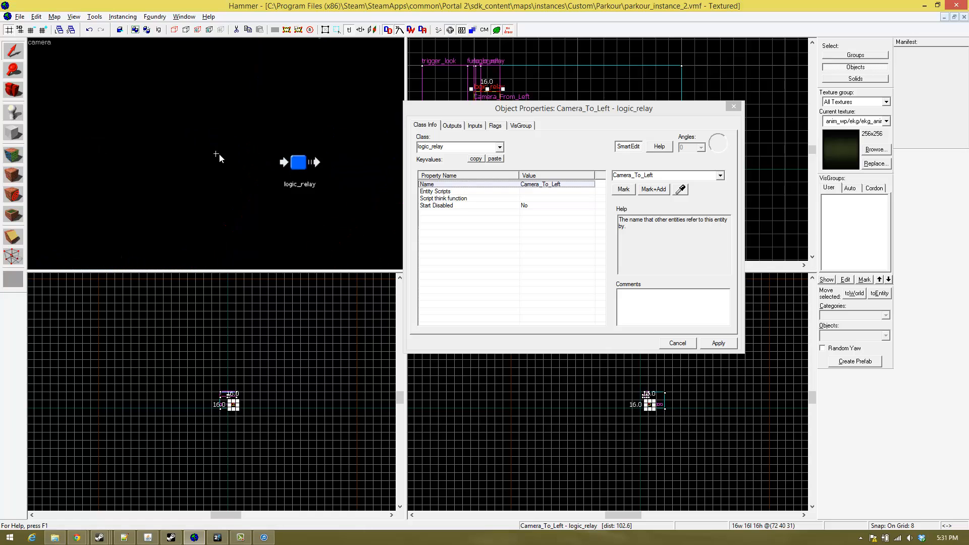
pyautogui.click(734, 105)
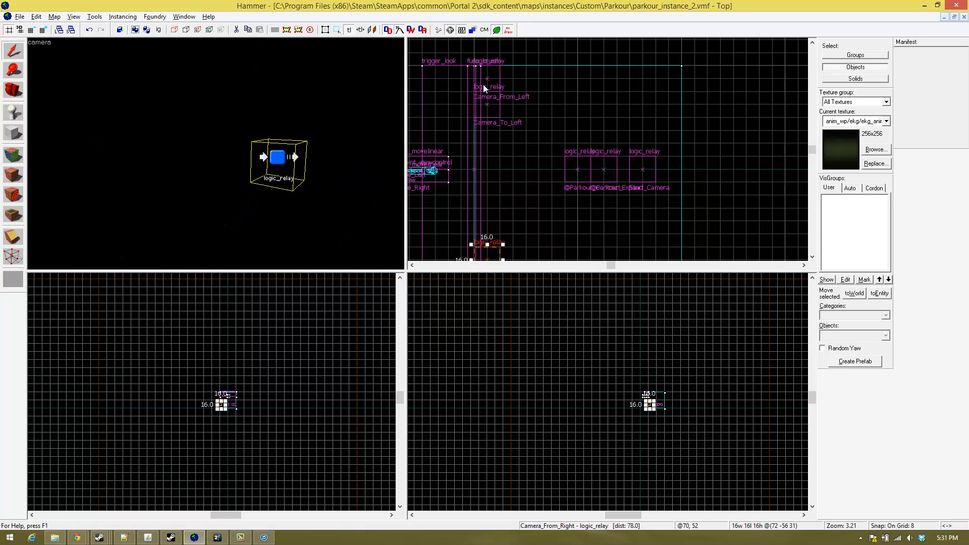
# - Duplicate the Camera_From_Right logic_relay next to the original and rename the copy as Camera_To_Right
pyautogui.scroll(-4, 501, 186)
pyautogui.scroll(3, 490, 215)
pyautogui.keyDown('shift'); pyautogui.moveTo(505, 202); pyautogui.dragTo(503, 176); pyautogui.keyUp('shift')
pyautogui.hotkey('alt', 'Return')
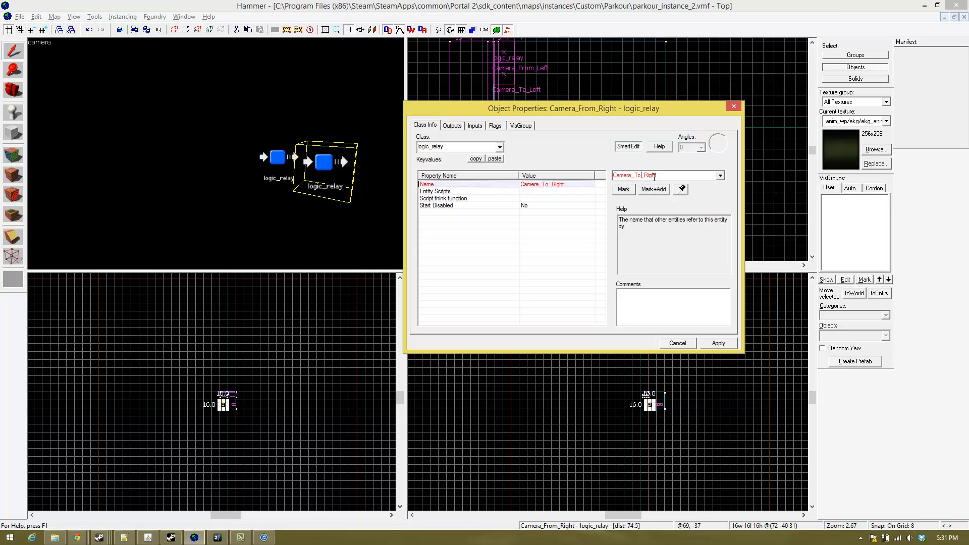
pyautogui.click(717, 96)
pyautogui.click(737, 108)
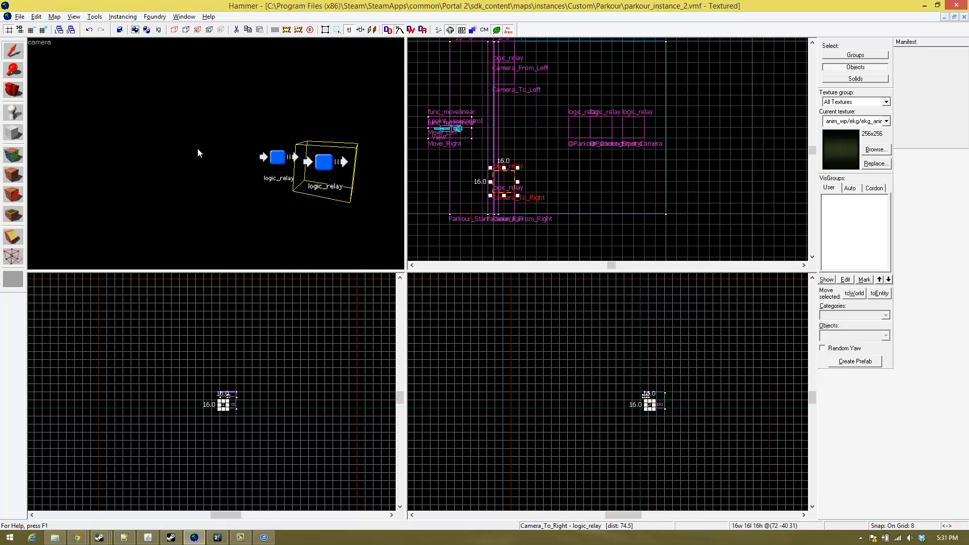
# - Examine the placement of the camera relays relative to the trigger brush and the panel wall
pyautogui.press('z')
pyautogui.press('s')
pyautogui.press('w')
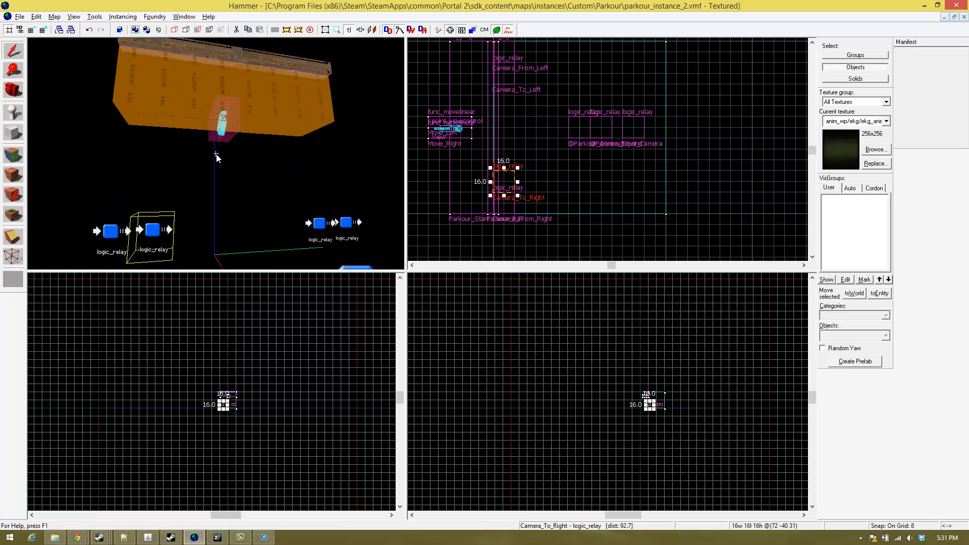
pyautogui.press('w')
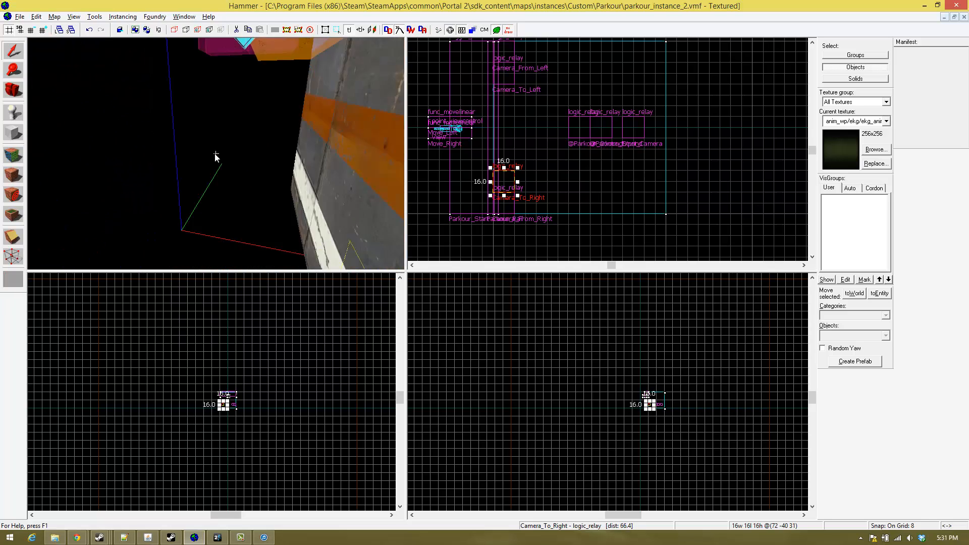
pyautogui.press('z')
pyautogui.press('w')
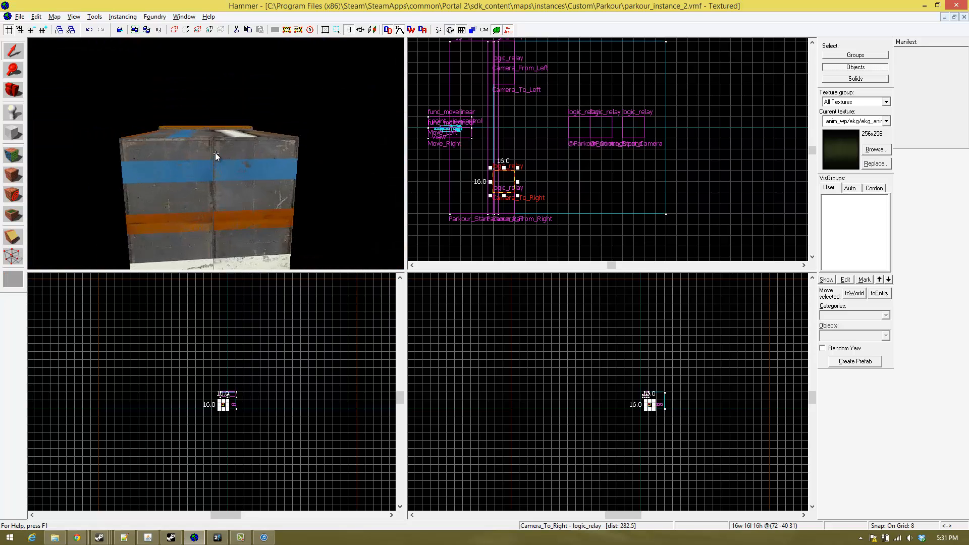
pyautogui.press('z')
# - Check the names of the Camera_From_Left, Camera_To_Left and Camera_To_Right relays in the object properties, and close the dialog
pyautogui.doubleClick(288, 141)
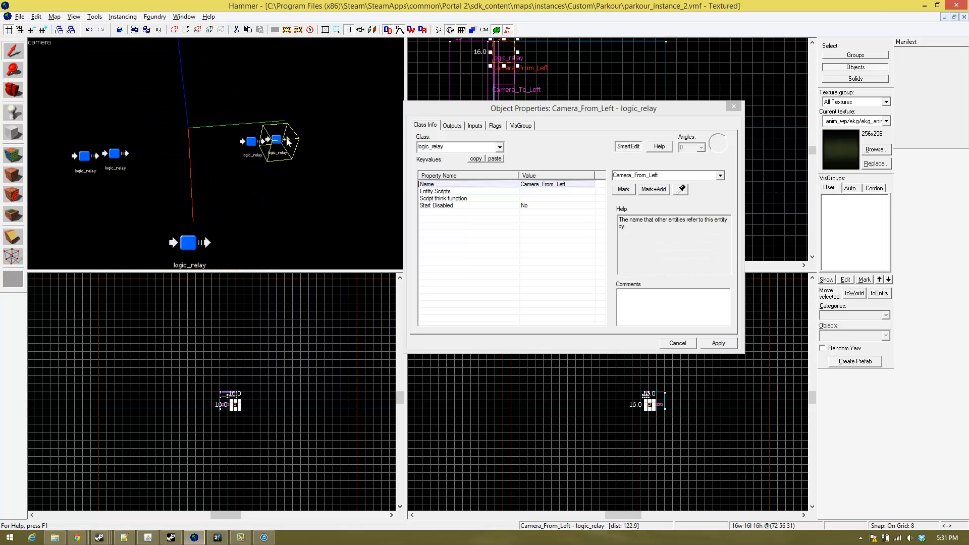
pyautogui.click(254, 146)
pyautogui.press('z')
pyautogui.press('a')
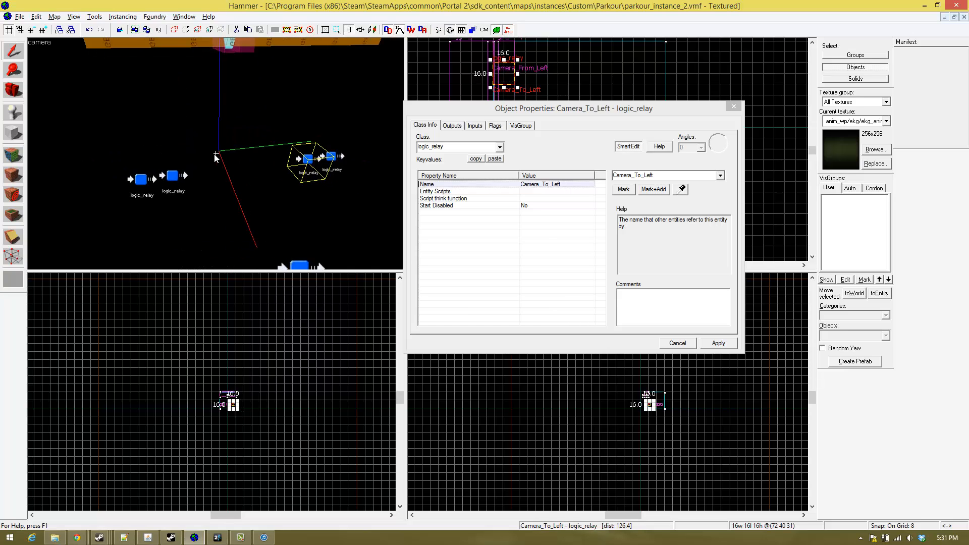
pyautogui.press('z')
pyautogui.click(144, 179)
pyautogui.press('z')
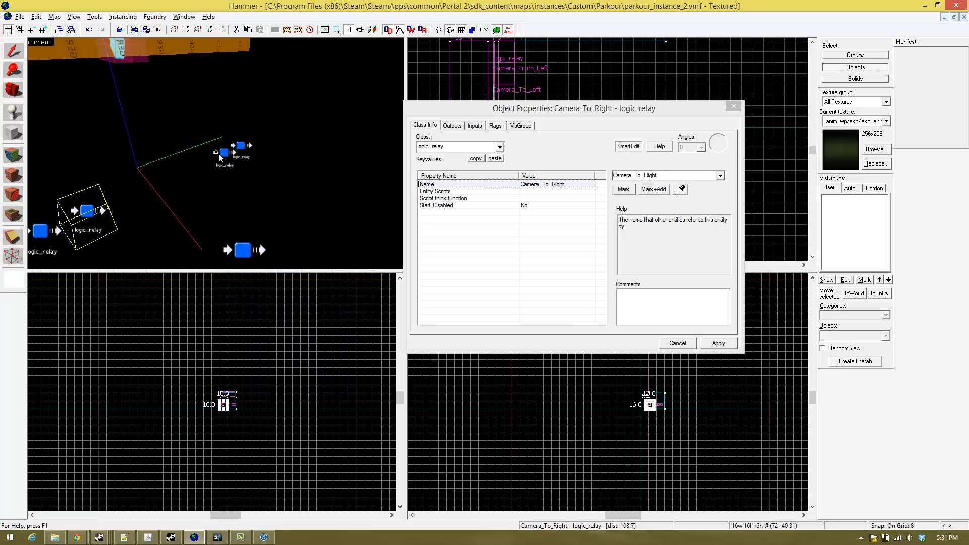
pyautogui.press('d')
pyautogui.press('z')
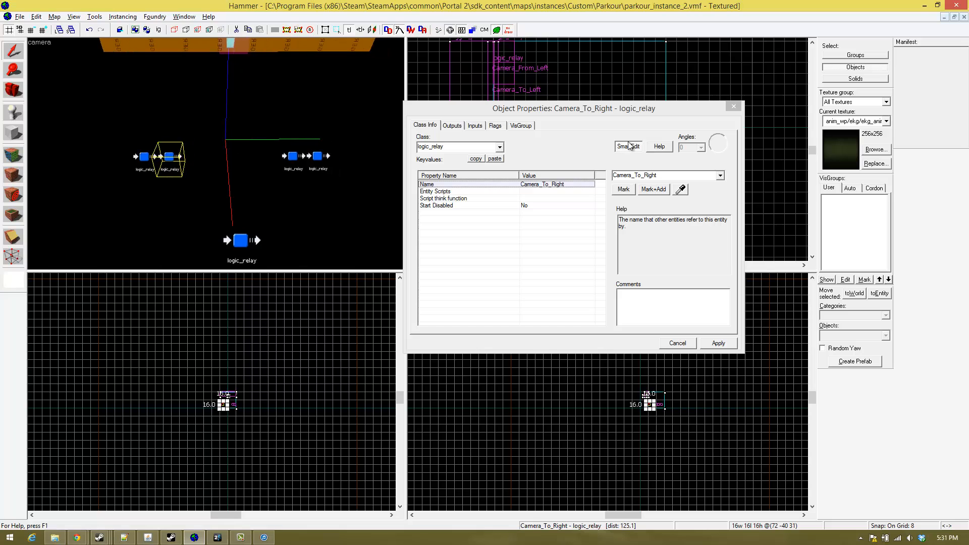
pyautogui.click(733, 106)
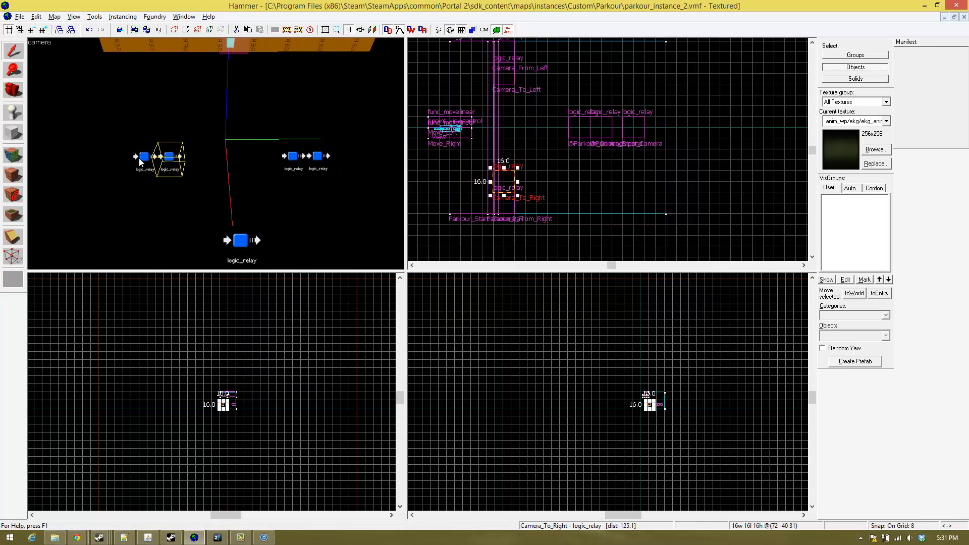
# - Swap the positions of the right and left pairs of camera relays, and clear the selection
pyautogui.click(170, 158)
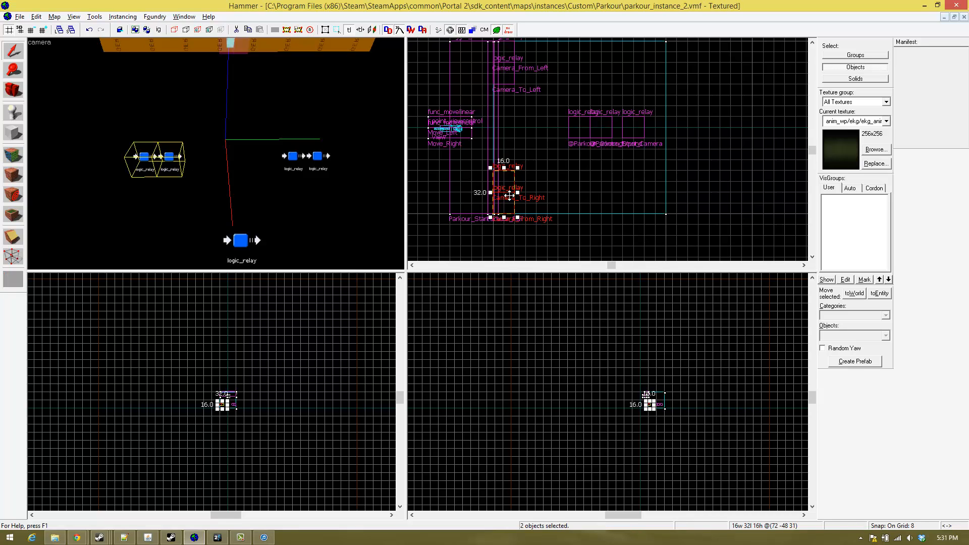
pyautogui.moveTo(509, 195); pyautogui.dragTo(553, 67)
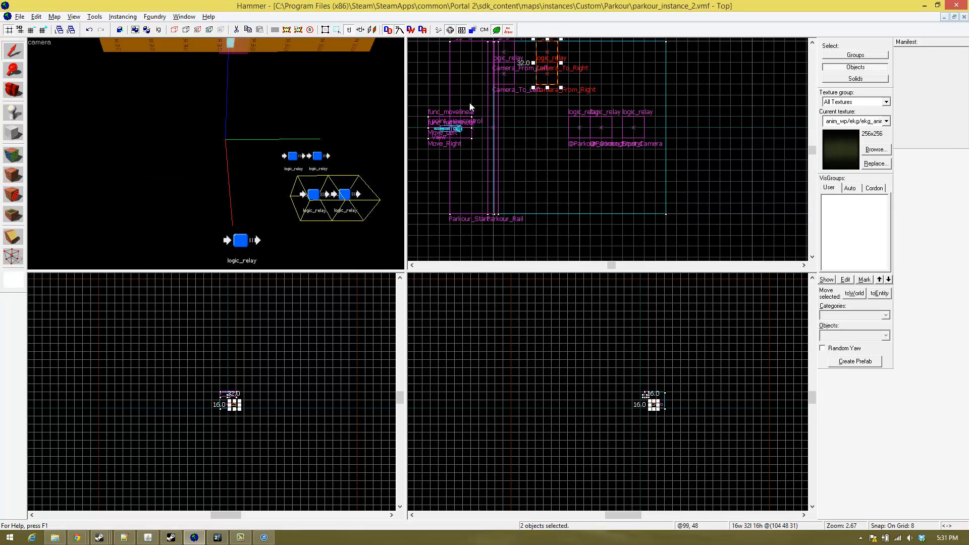
pyautogui.click(292, 157)
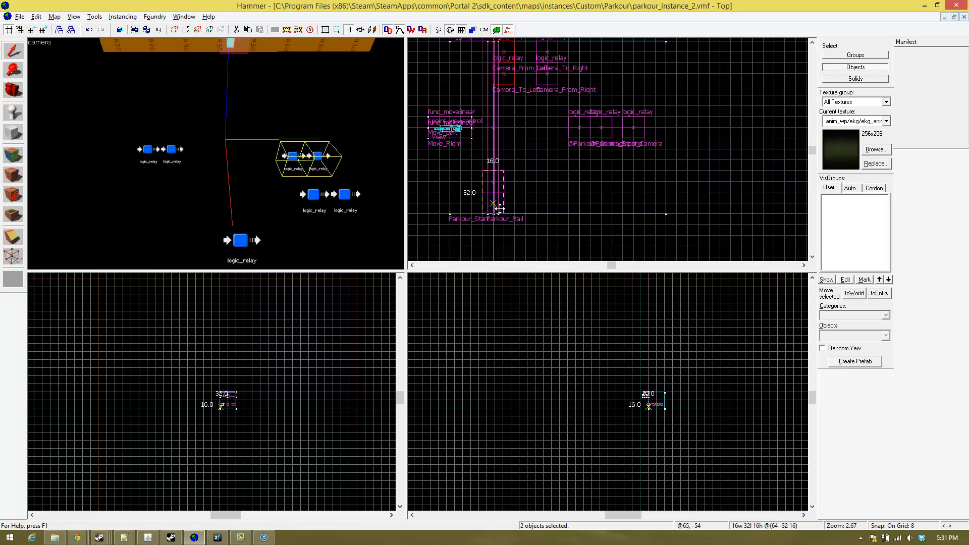
pyautogui.click(344, 195)
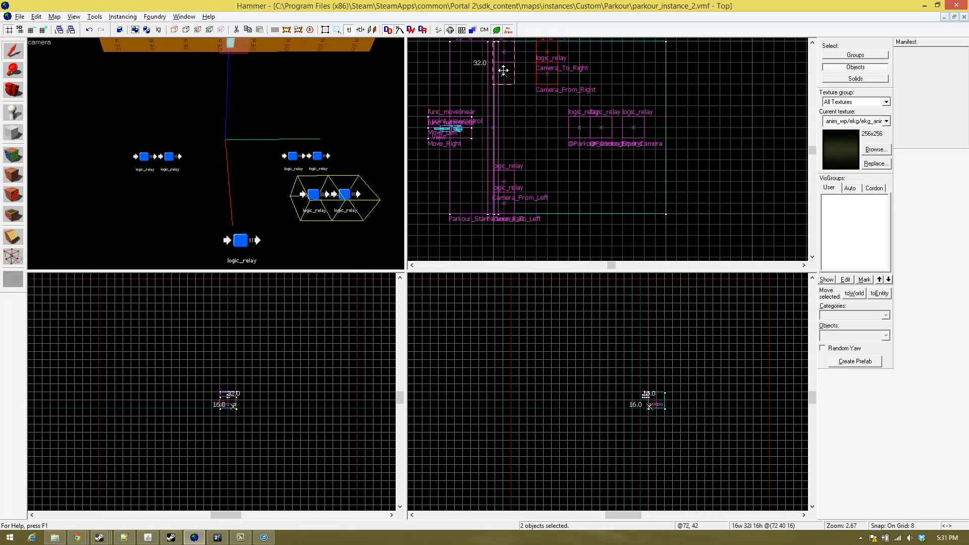
pyautogui.moveTo(504, 71); pyautogui.dragTo(503, 70)
pyautogui.press('z')
pyautogui.press('d')
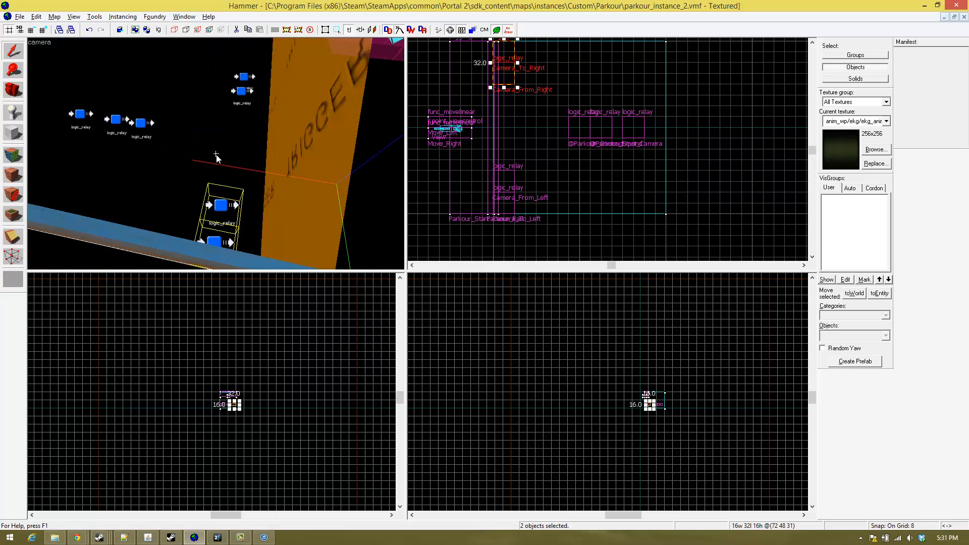
pyautogui.press('z')
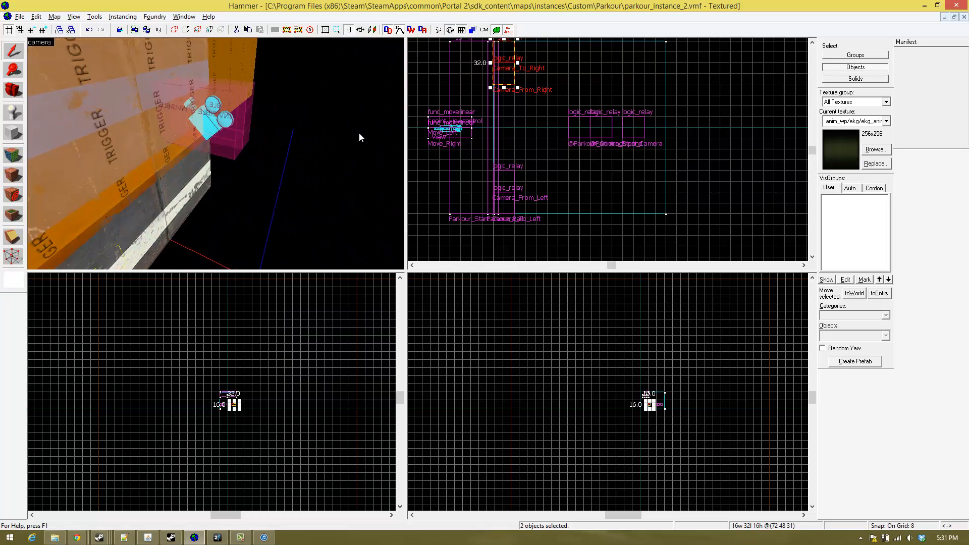
pyautogui.press('Escape')
# - Inspect the panel wall and its camera against the swapped relay pairs, ending near the Camera_From_Right and Camera_To_Right relays
pyautogui.press('z')
pyautogui.press('w')
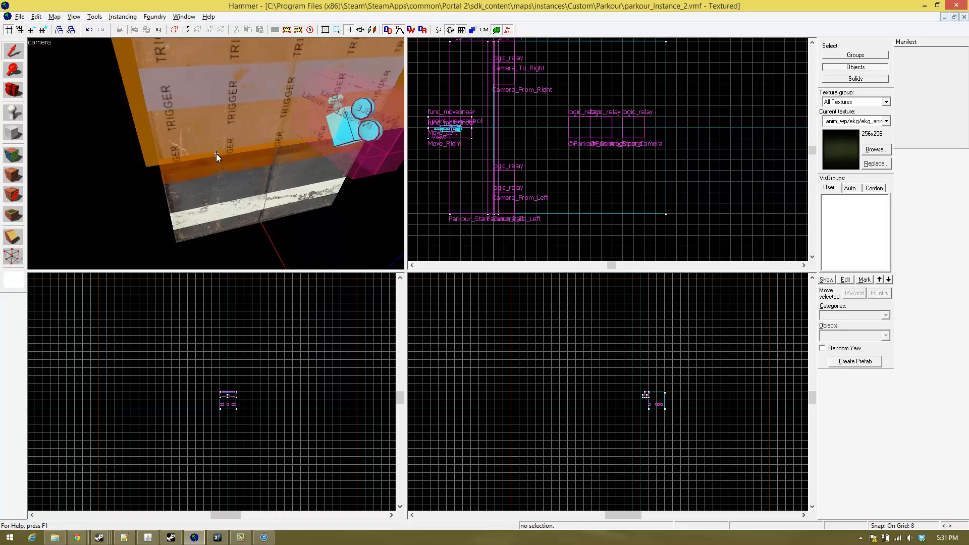
pyautogui.press('w')
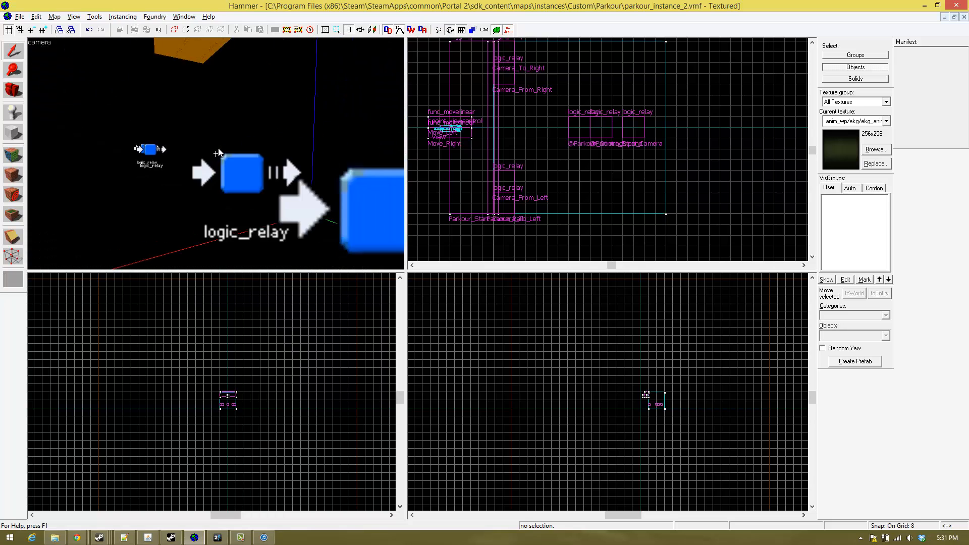
pyautogui.press('s')
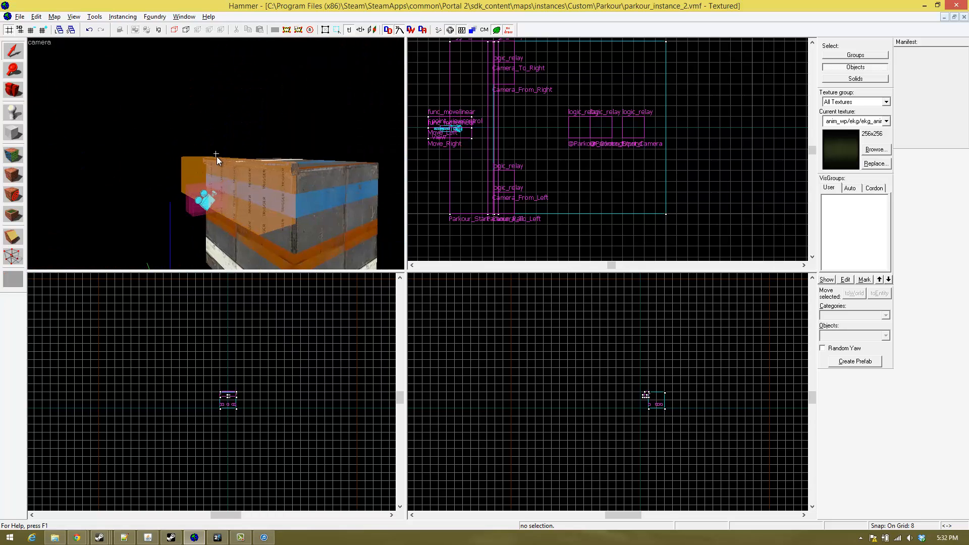
pyautogui.press('w')
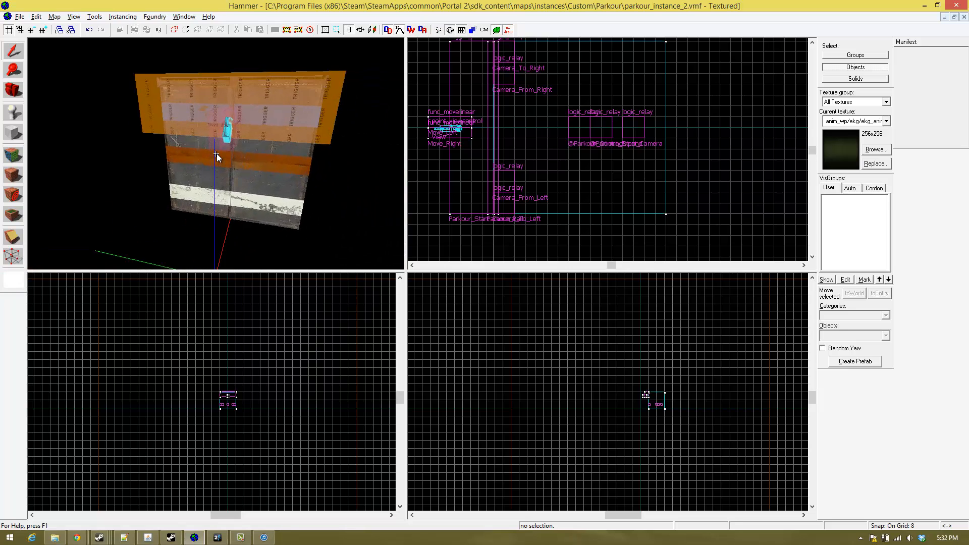
pyautogui.press('w')
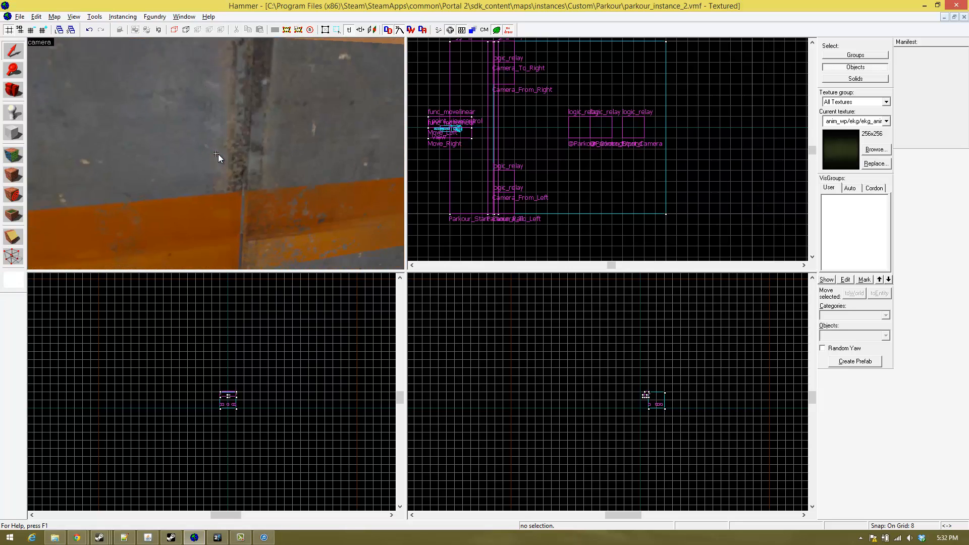
pyautogui.press('w')
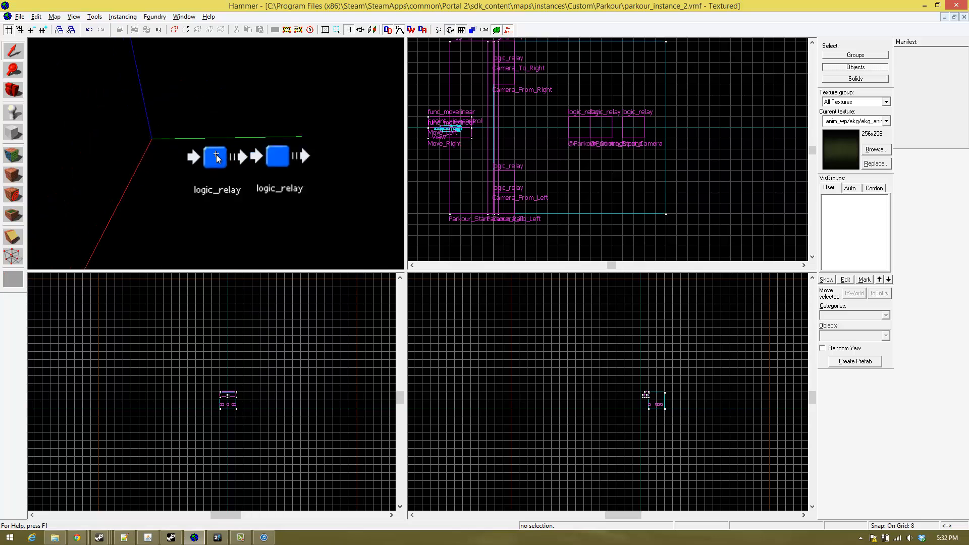
# - Check the names of the moved Camera_From_Right and Camera_To_Right relays in the object properties
pyautogui.doubleClick(216, 155)
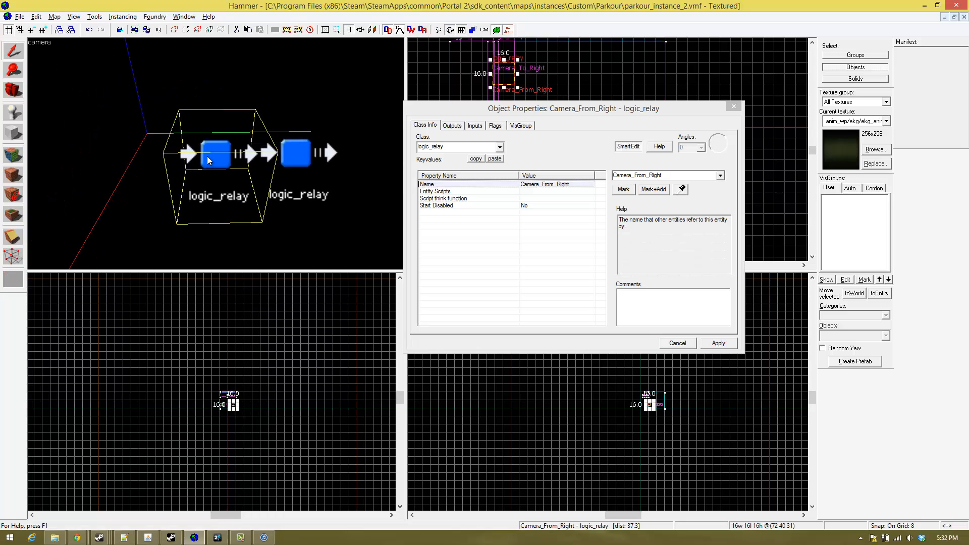
pyautogui.press('z')
pyautogui.press('d')
pyautogui.press('a')
pyautogui.press('z')
pyautogui.click(257, 161)
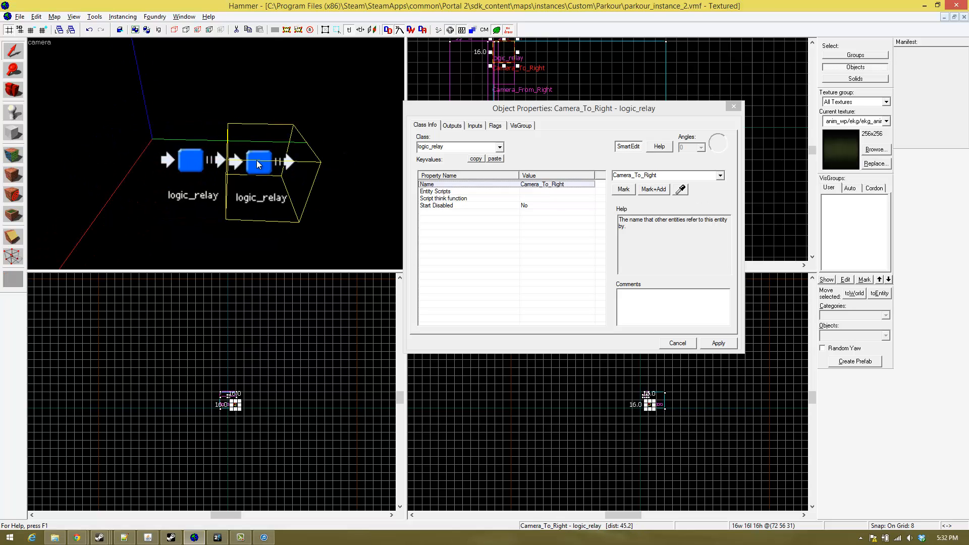
# - Examine the camera model in front of the trigger-covered panel wall close up from several angles
pyautogui.press('z')
pyautogui.press('s')
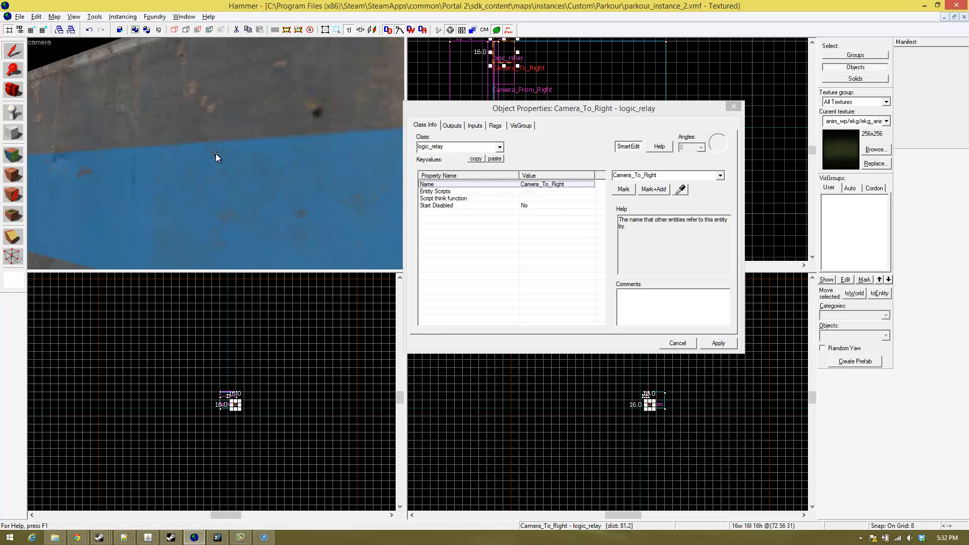
pyautogui.press('s')
pyautogui.press('w')
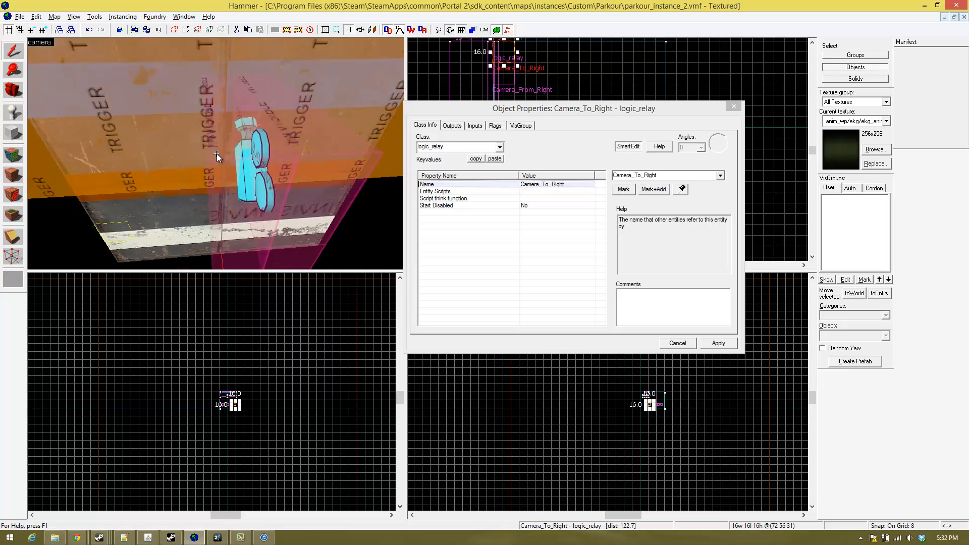
pyautogui.press('s')
pyautogui.press('w')
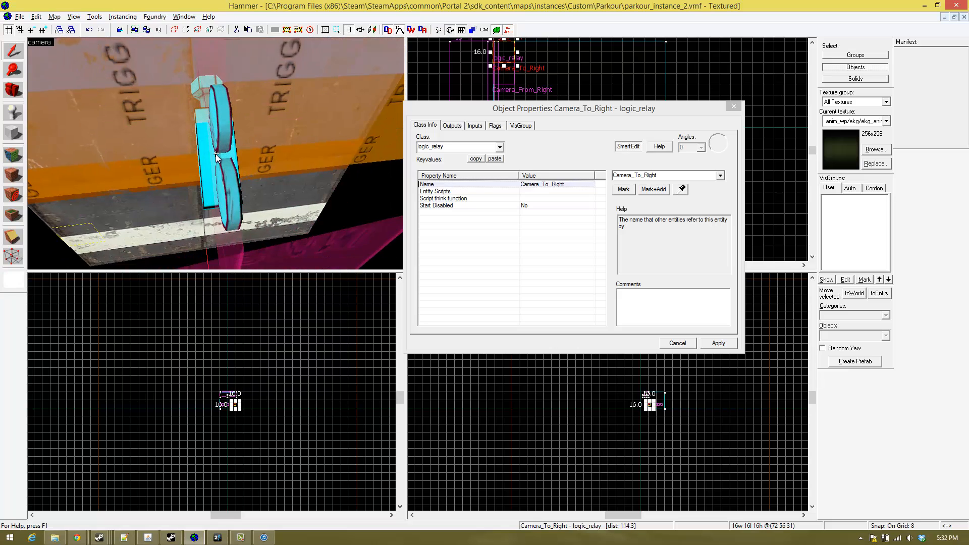
pyautogui.press('s')
pyautogui.press('w')
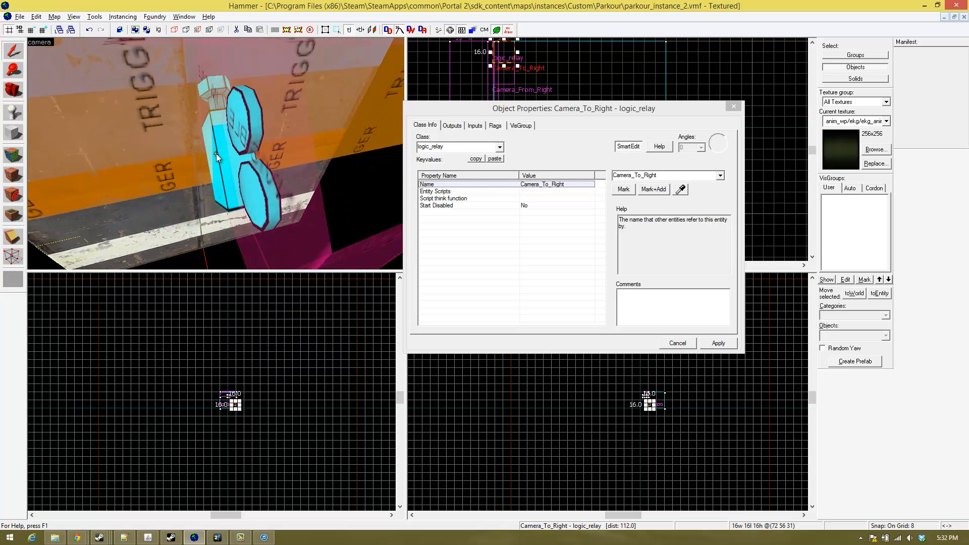
# - Inspect the camera model and the Move_Left movelinear brush against the trigger-covered wall from several angles, including its object properties
pyautogui.press('s')
pyautogui.press('a')
pyautogui.press('d')
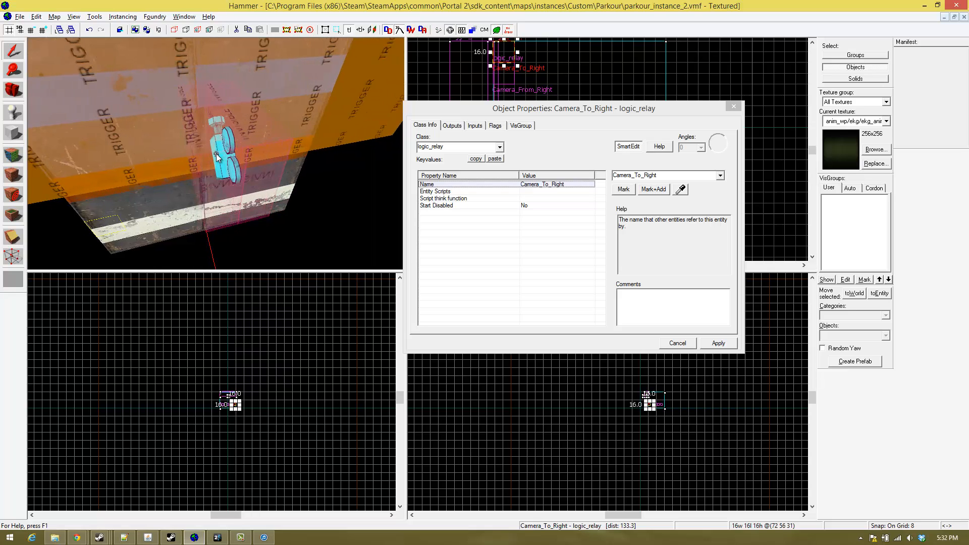
pyautogui.press('a')
pyautogui.click(218, 157)
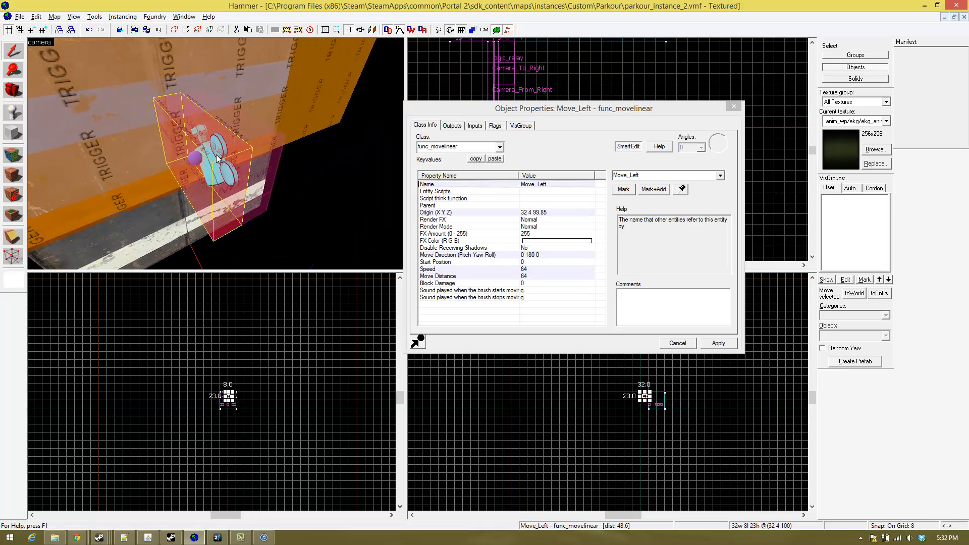
pyautogui.press('z')
pyautogui.press('w')
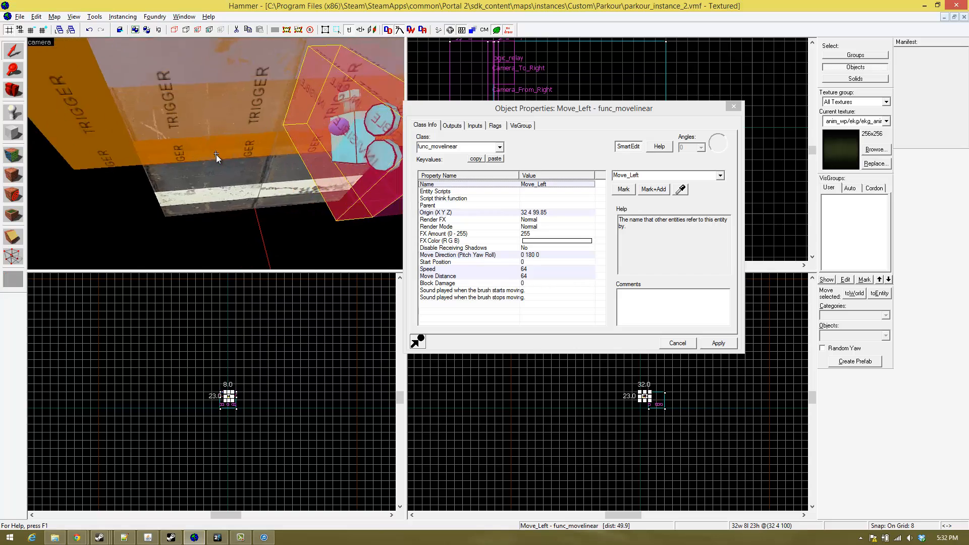
pyautogui.press('w')
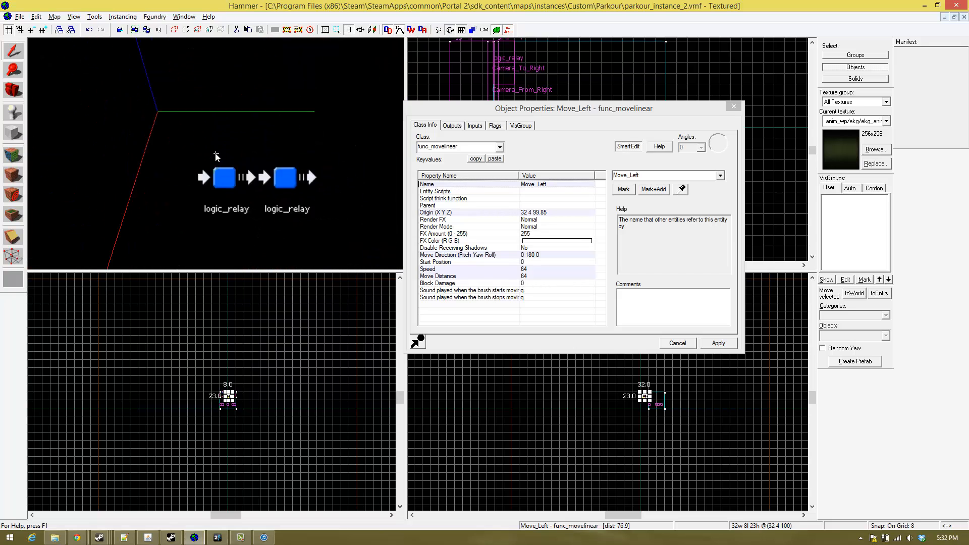
pyautogui.press('w')
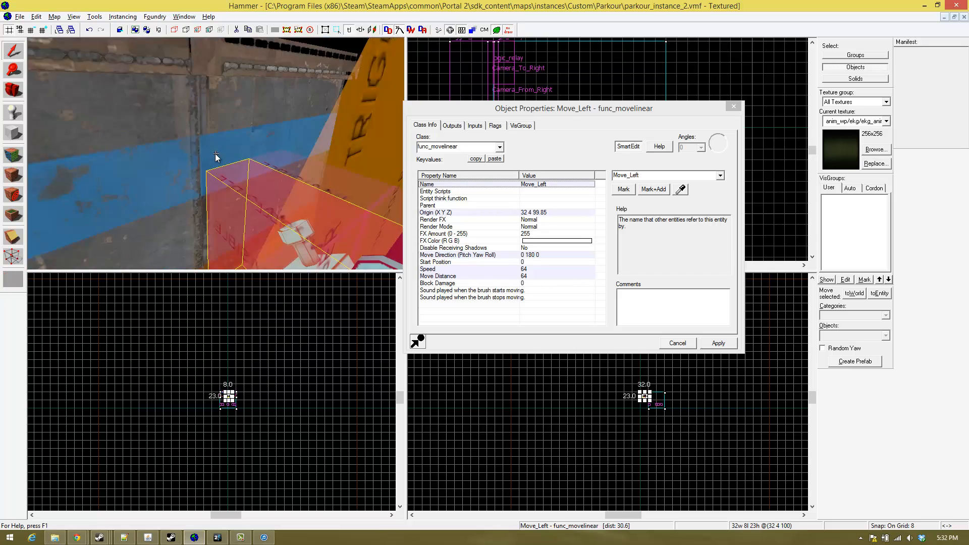
pyautogui.press('w')
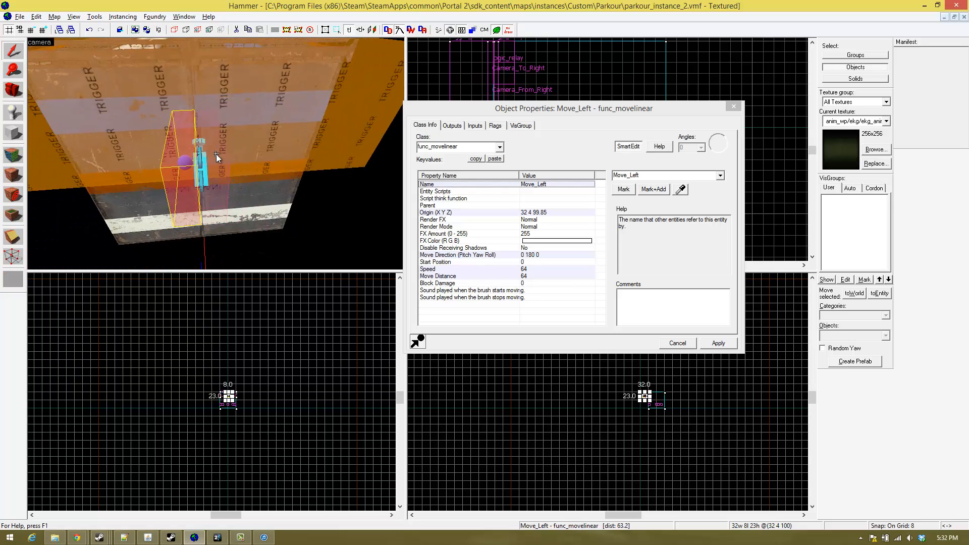
pyautogui.press('w')
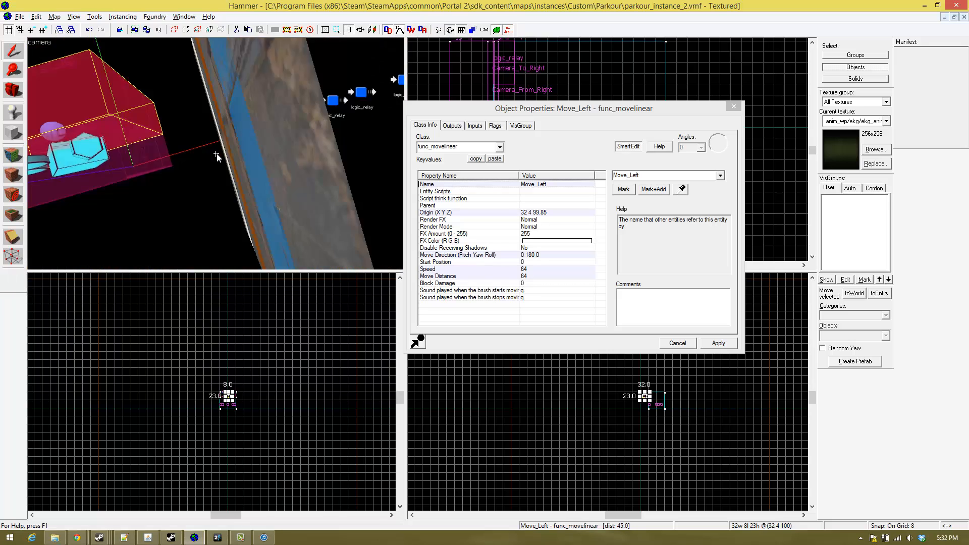
pyautogui.press('z')
# - Close the object properties, and move the Camera_From_Right and Camera_To_Right relays together to a free spot beside the left camera relay pair
pyautogui.click(225, 145)
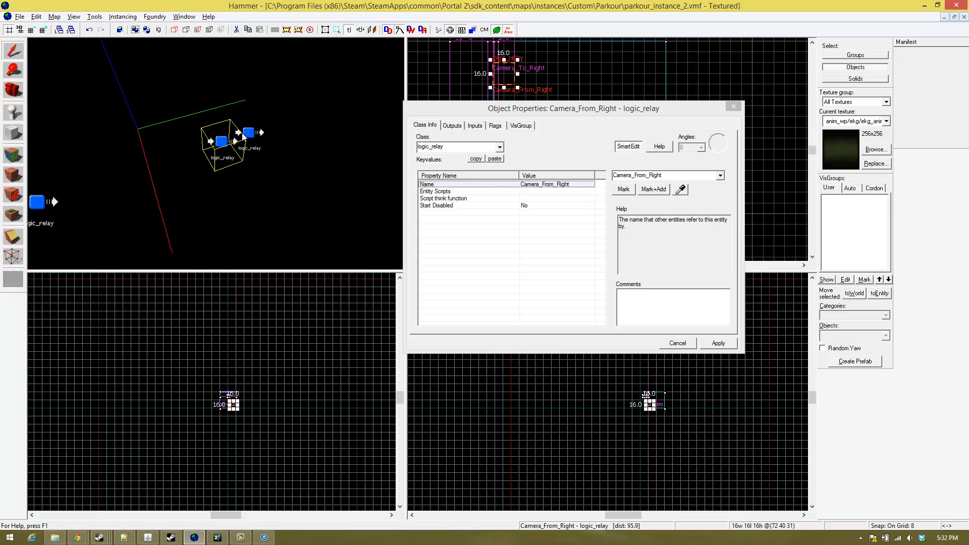
pyautogui.click(242, 135)
pyautogui.click(219, 145)
pyautogui.keyDown('ctrl'); pyautogui.click(246, 130); pyautogui.keyUp('ctrl')
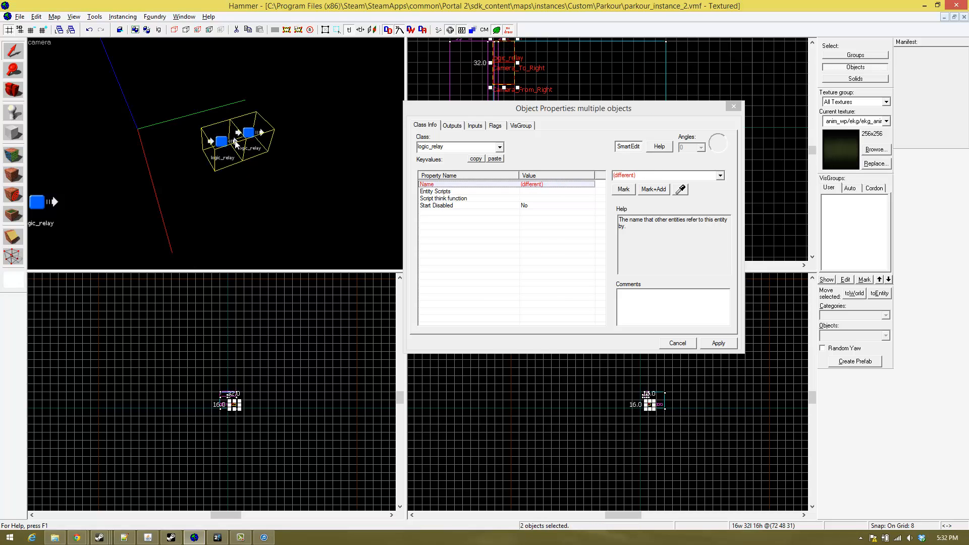
pyautogui.click(729, 95)
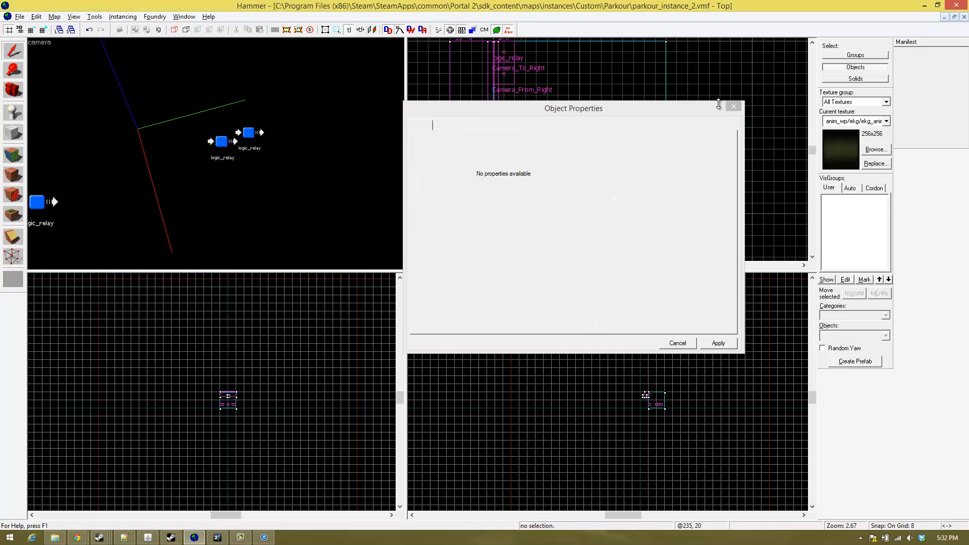
pyautogui.click(722, 105)
pyautogui.click(728, 109)
pyautogui.click(245, 135)
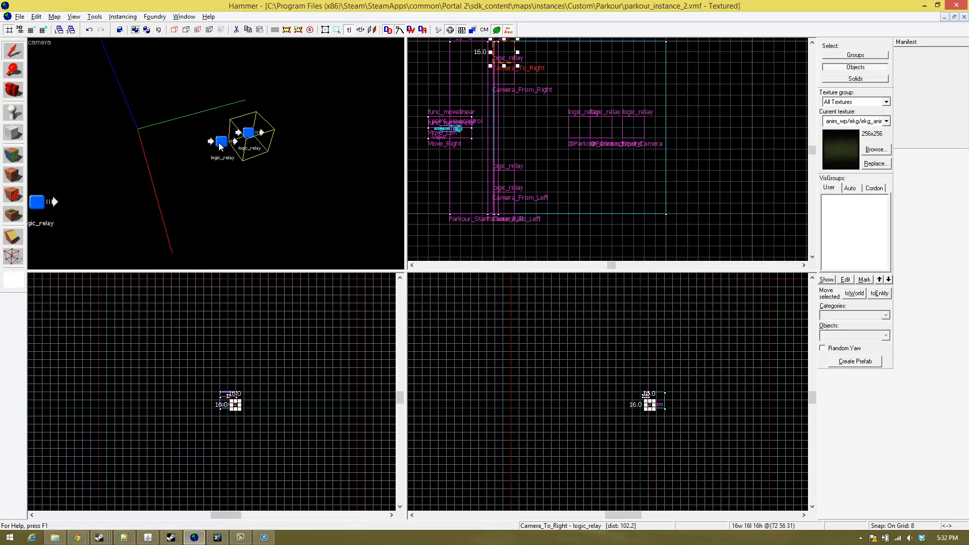
pyautogui.moveTo(505, 66); pyautogui.dragTo(537, 206)
# - Move the Camera_From_Left and Camera_To_Left relays together into the place vacated by the right camera relay pair
pyautogui.press('w')
pyautogui.press('a')
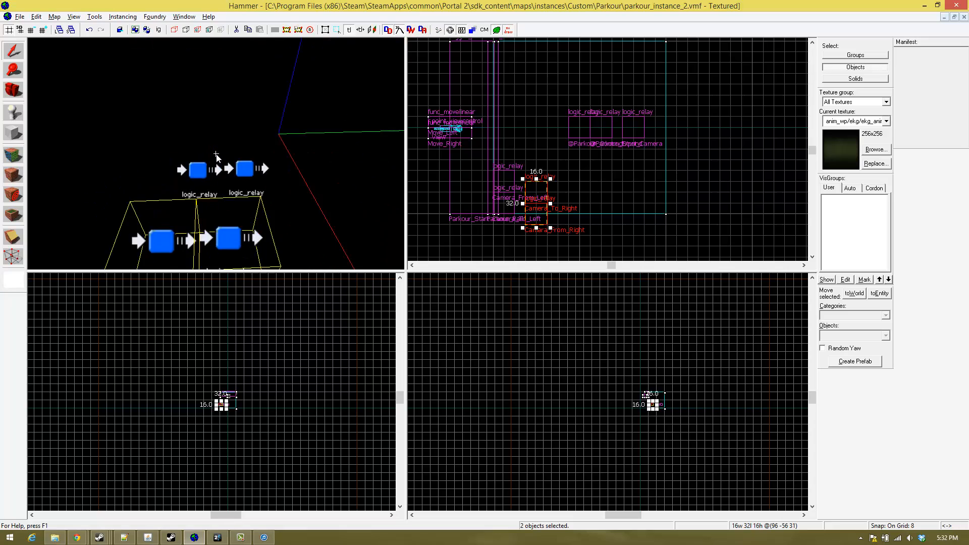
pyautogui.press('z')
pyautogui.click(186, 157)
pyautogui.keyDown('ctrl'); pyautogui.click(232, 152); pyautogui.keyUp('ctrl')
pyautogui.moveTo(503, 182); pyautogui.dragTo(503, 52)
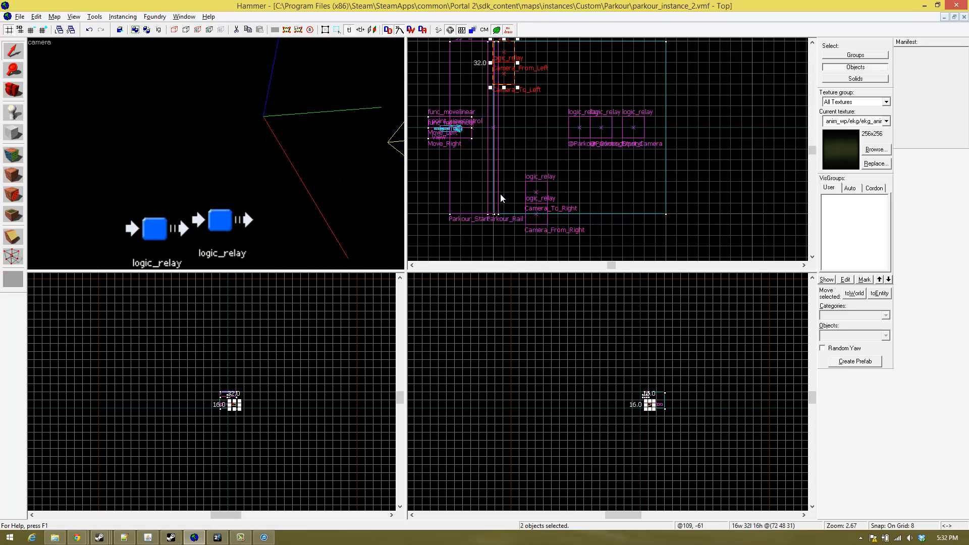
# - Move the Camera_To_Right and Camera_From_Right relays together into the place vacated by the left camera relay pair
pyautogui.click(224, 219)
pyautogui.keyDown('ctrl'); pyautogui.click(150, 233); pyautogui.keyUp('ctrl')
pyautogui.moveTo(535, 210); pyautogui.dragTo(504, 199)
# - Open the object properties of the Camera_To_Left relay
pyautogui.press('z')
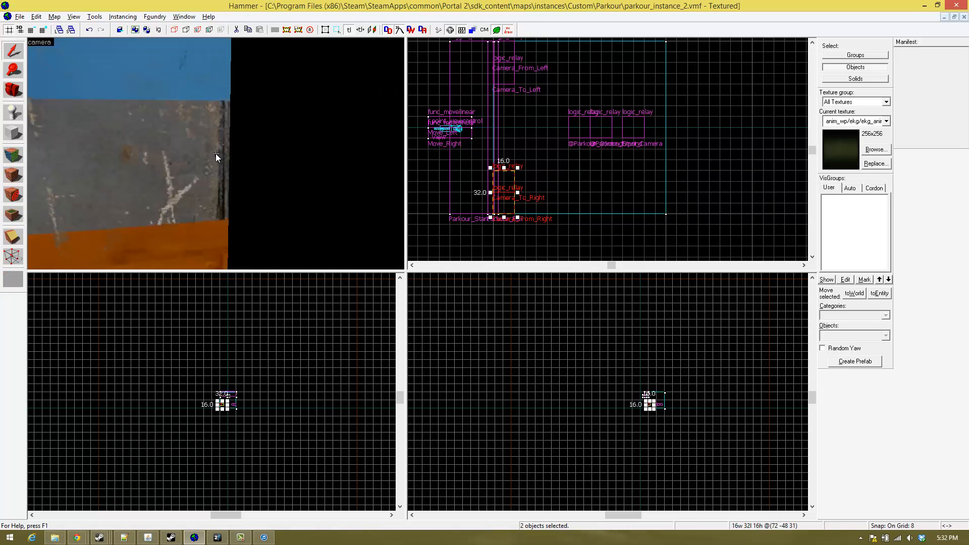
pyautogui.press('w')
pyautogui.press('w')
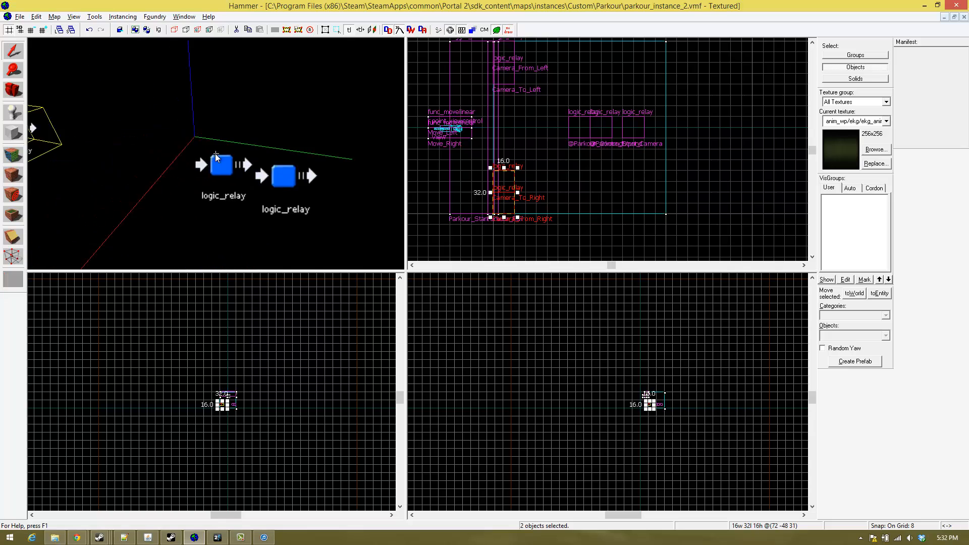
pyautogui.press('w')
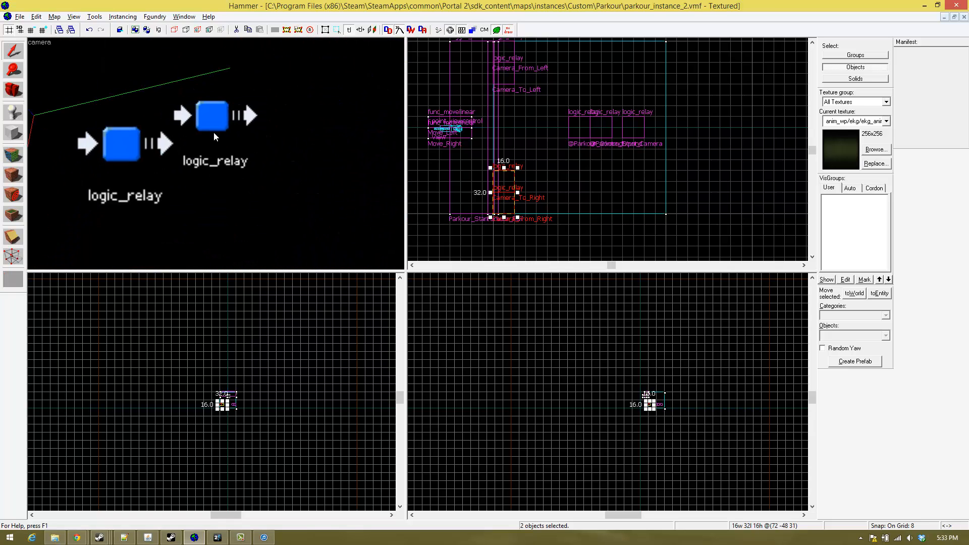
pyautogui.doubleClick(119, 141)
# - Examine the panel wall and its camera from the front at varying distances to judge the leftward camera movement
pyautogui.press('z')
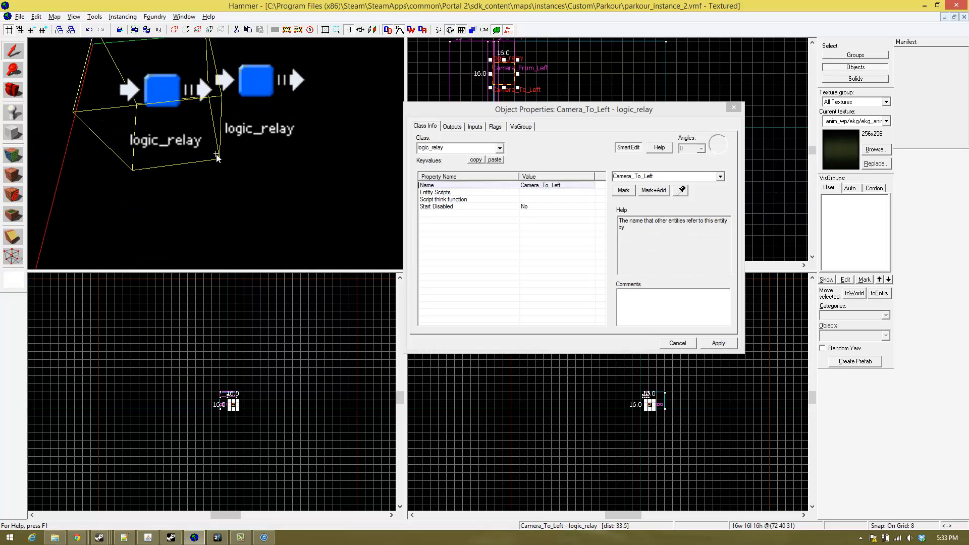
pyautogui.press('s')
pyautogui.press('w')
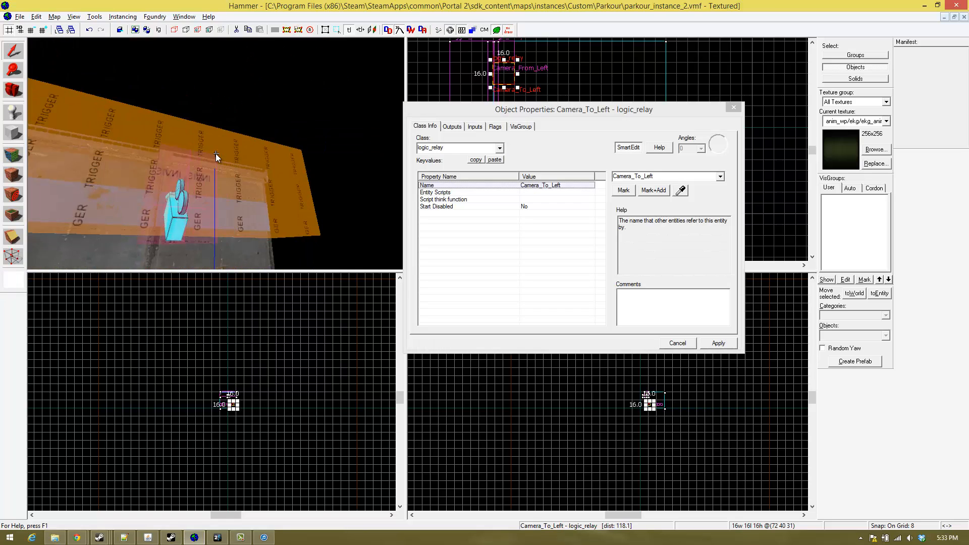
pyautogui.press('s')
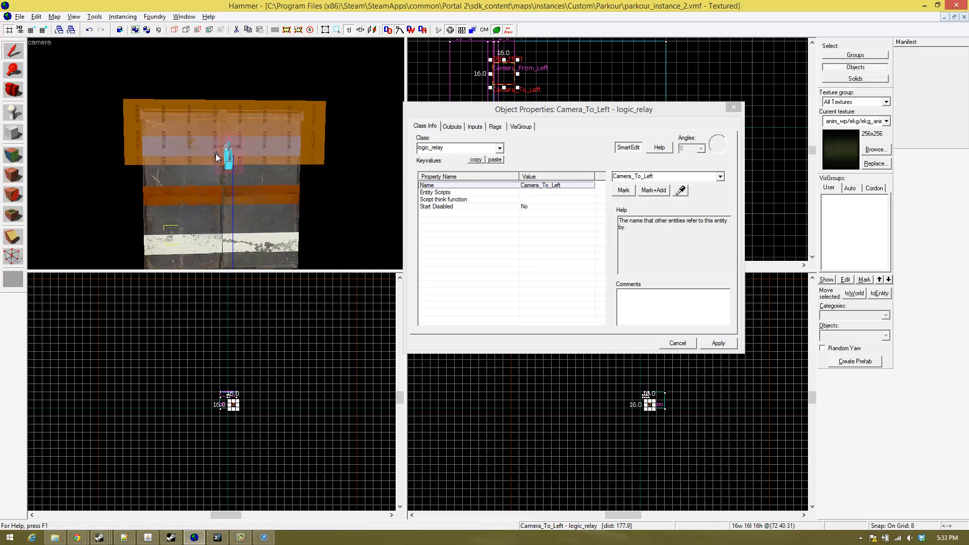
pyautogui.press('w')
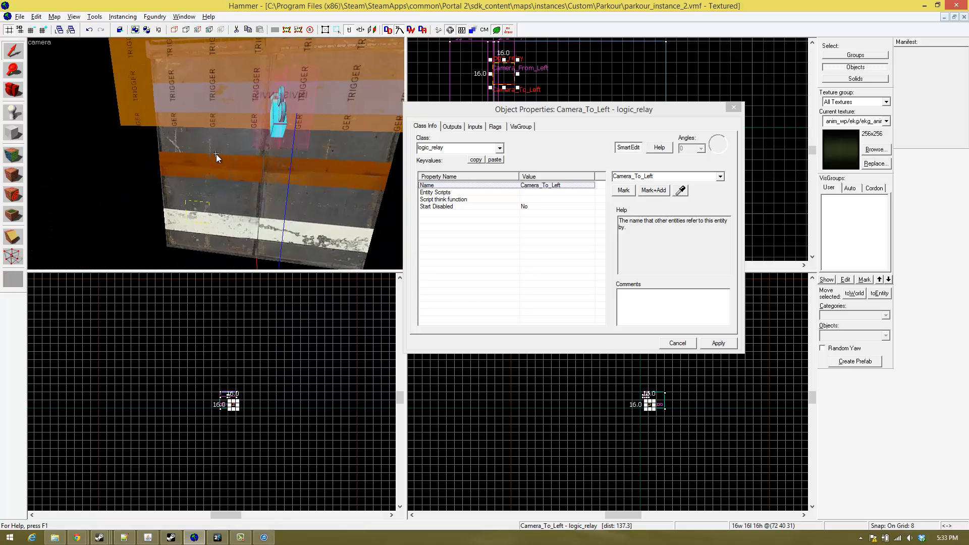
pyautogui.press('s')
pyautogui.press('s')
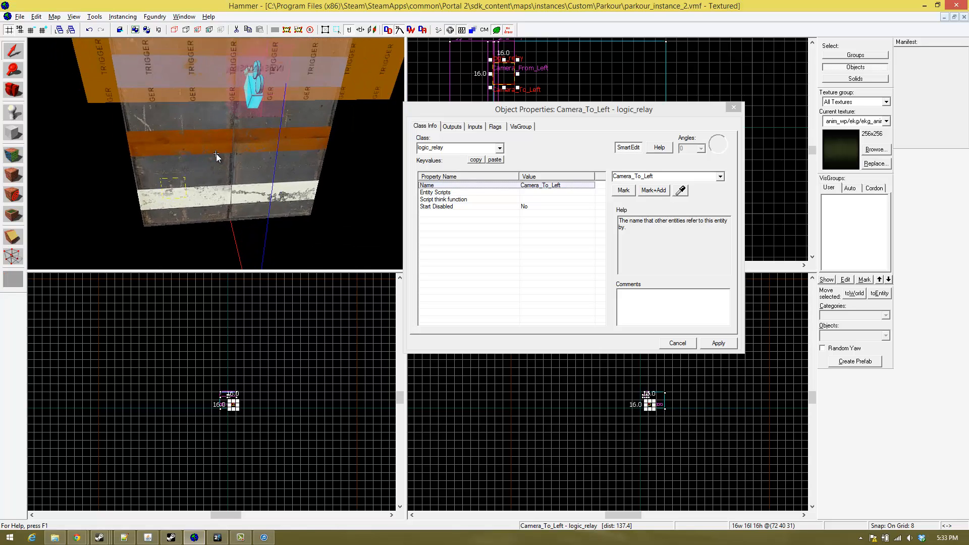
pyautogui.press('w')
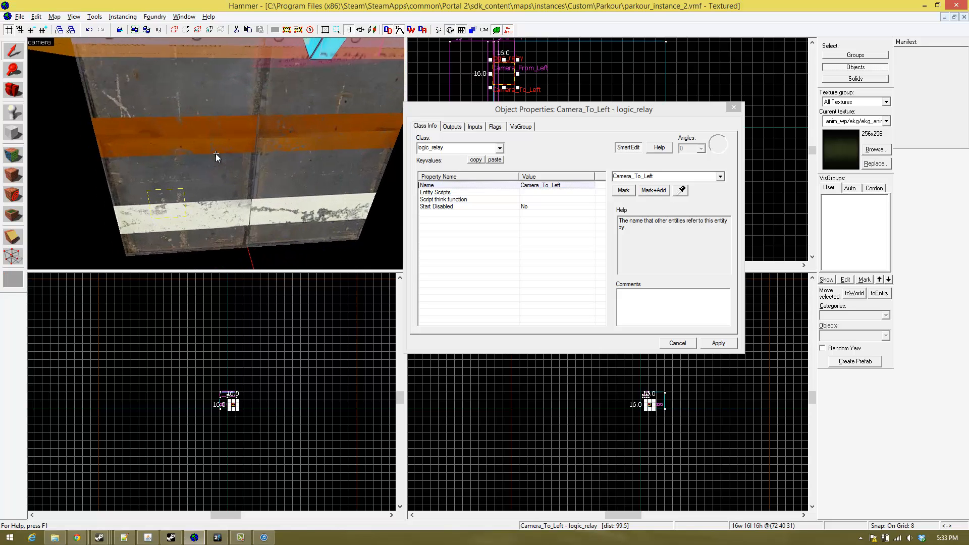
# - Add an OnTrigger output to the Camera_To_Left relay that fires SetParent on View with the parameter Move_Left
pyautogui.click(449, 127)
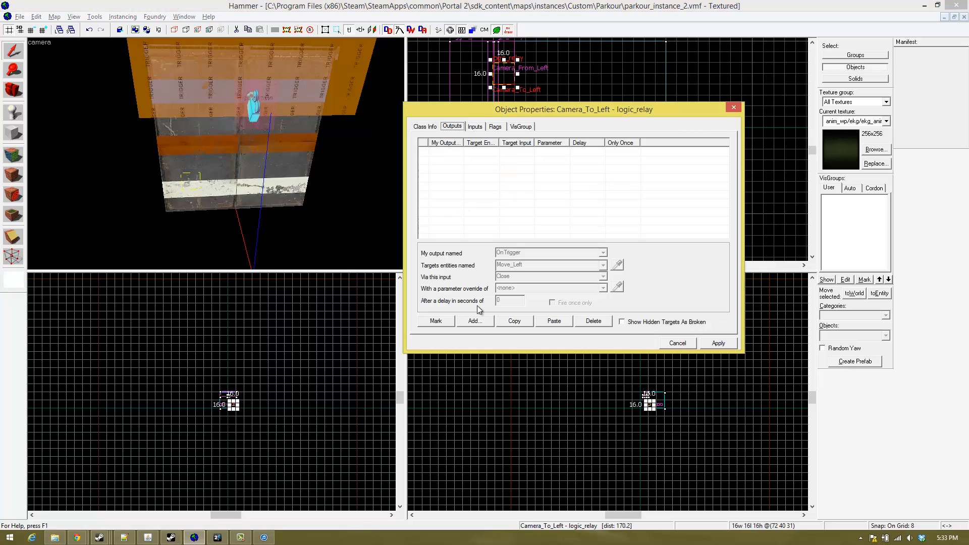
pyautogui.click(474, 321)
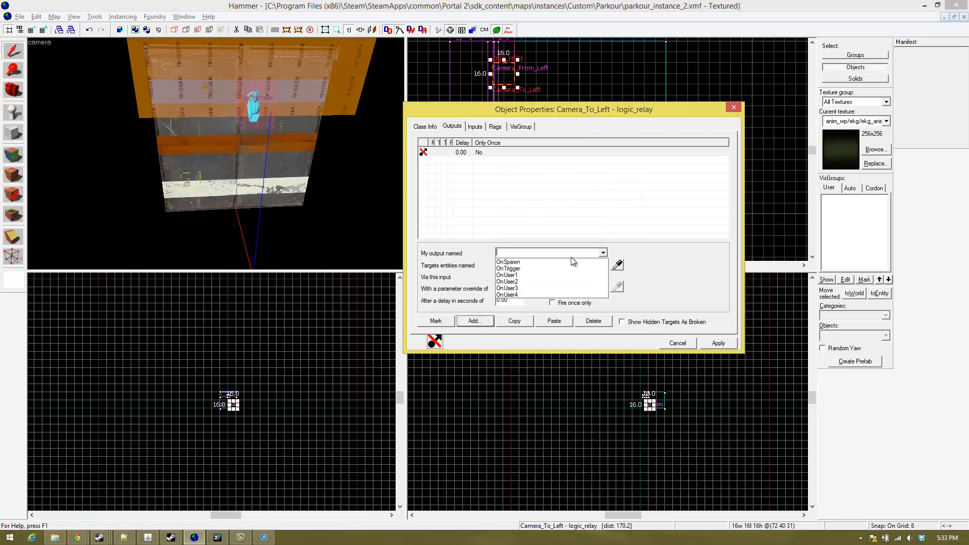
pyautogui.click(540, 269)
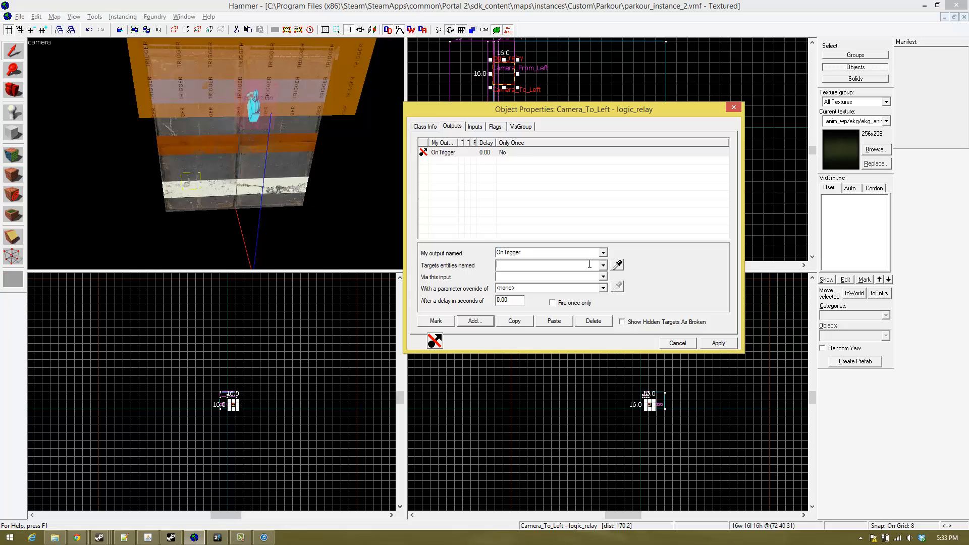
pyautogui.write('view')
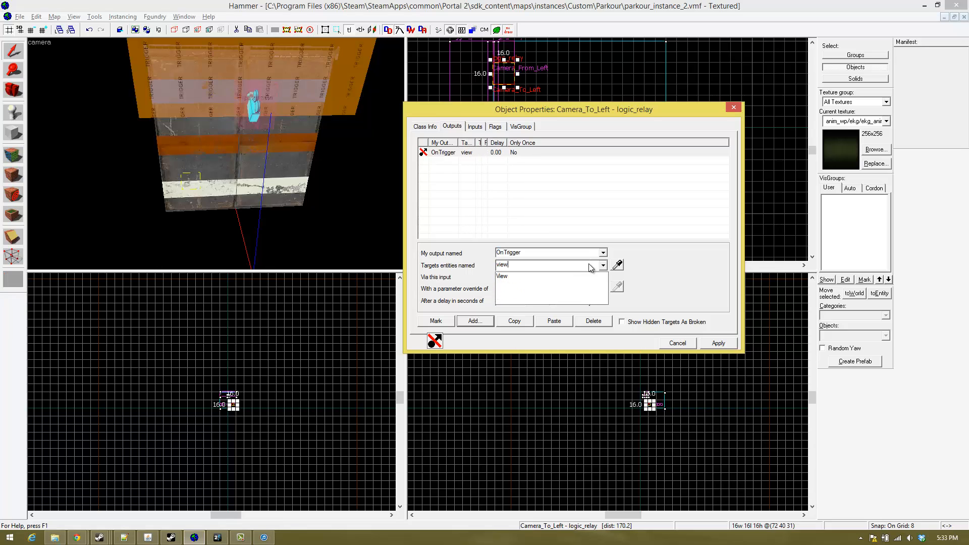
pyautogui.click(514, 277)
pyautogui.click(602, 278)
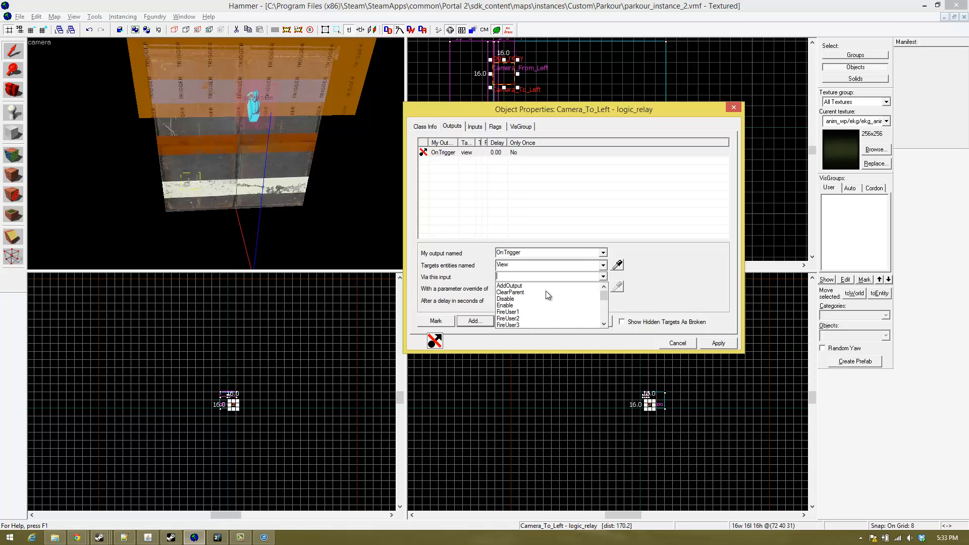
pyautogui.scroll(-4, 534, 300)
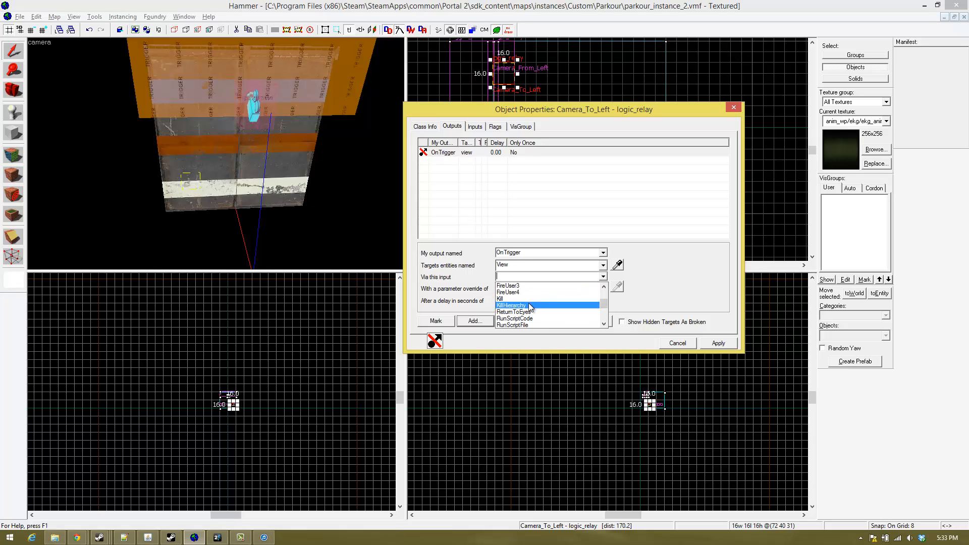
pyautogui.click(528, 293)
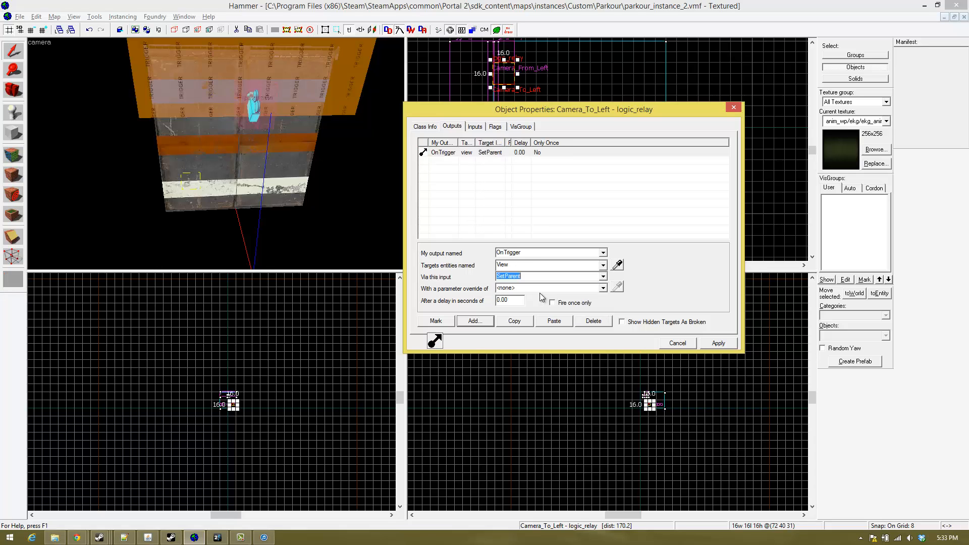
pyautogui.click(554, 287)
pyautogui.write('Move_Left')
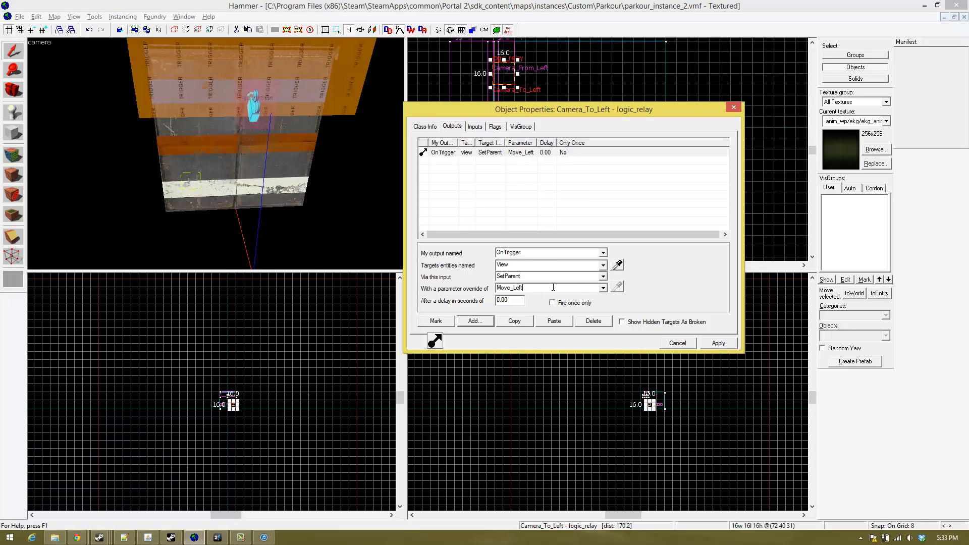
# - Select the Move_Left movelinear brush, and examine its position relative to the camera and the wall from near and far
pyautogui.click(246, 114)
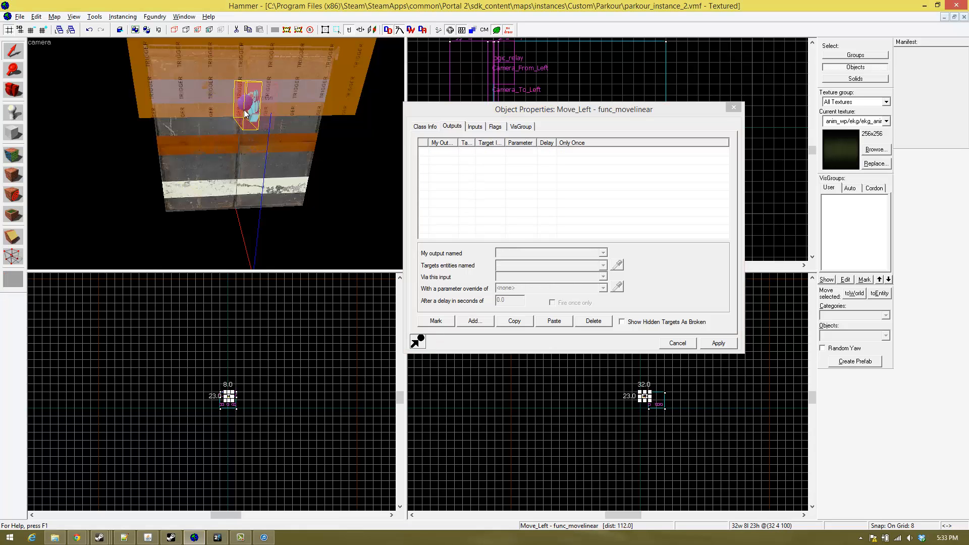
pyautogui.press('z')
pyautogui.press('w')
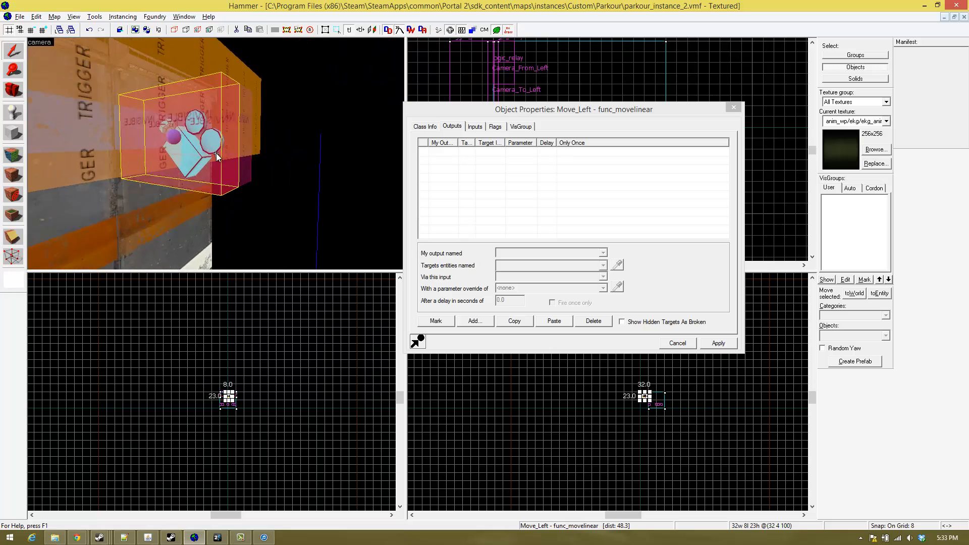
pyautogui.press('s')
pyautogui.press('a')
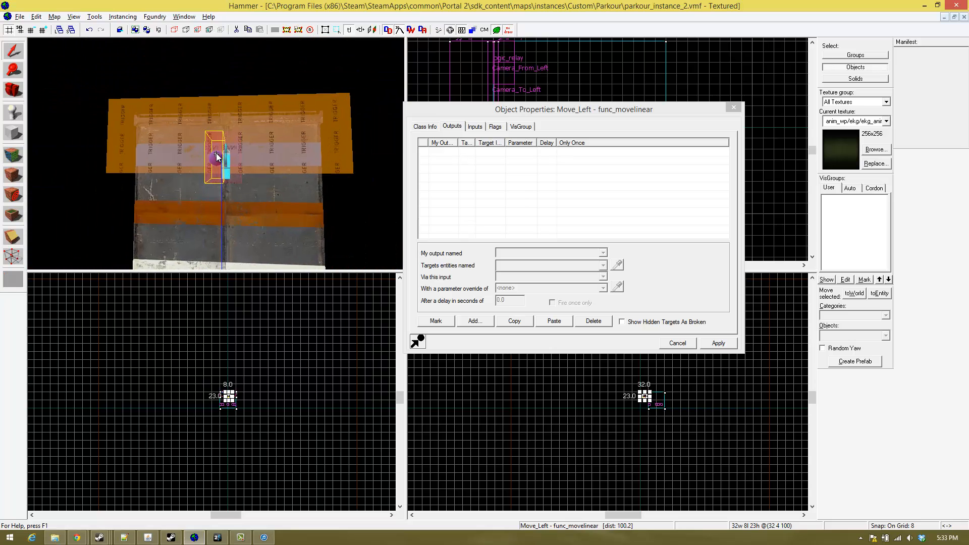
pyautogui.press('w')
pyautogui.press('s')
pyautogui.press('s')
pyautogui.press('w')
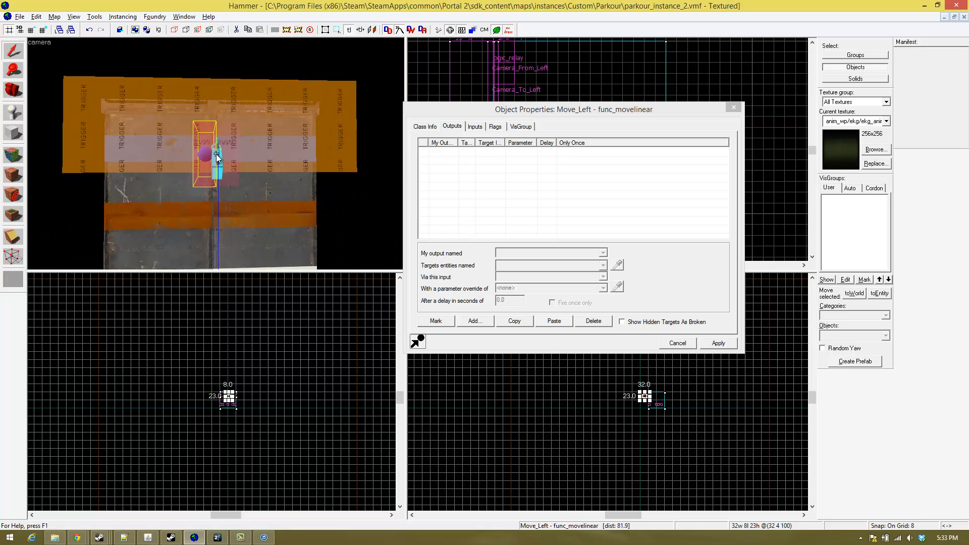
pyautogui.press('d')
pyautogui.press('s')
pyautogui.press('s')
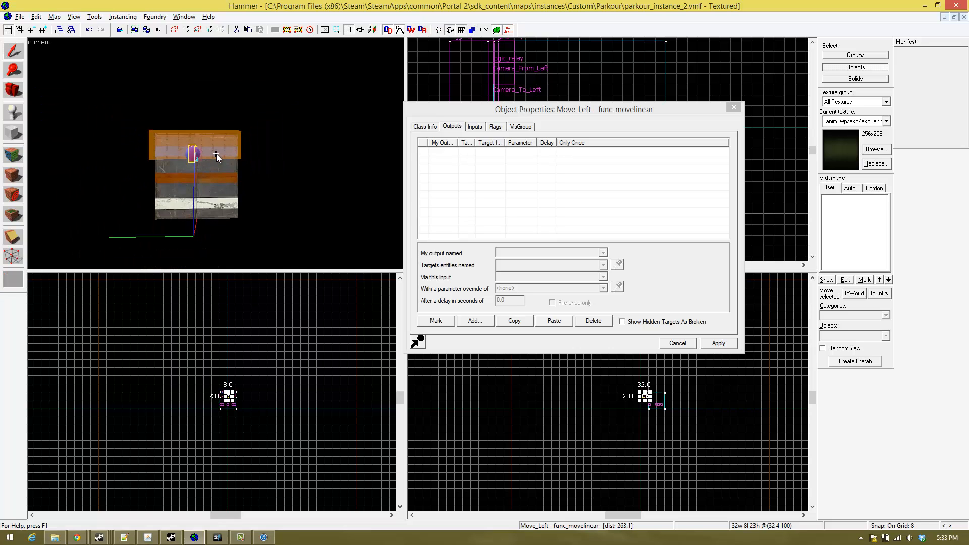
# - Open the object properties of the Camera_To_Right relay
pyautogui.press('w')
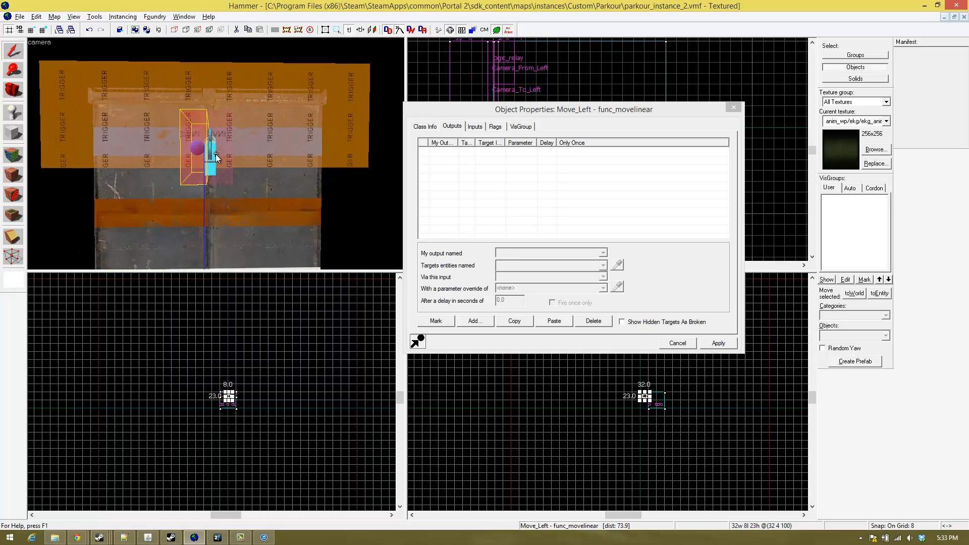
pyautogui.press('w')
pyautogui.press('s')
pyautogui.press('a')
pyautogui.press('w')
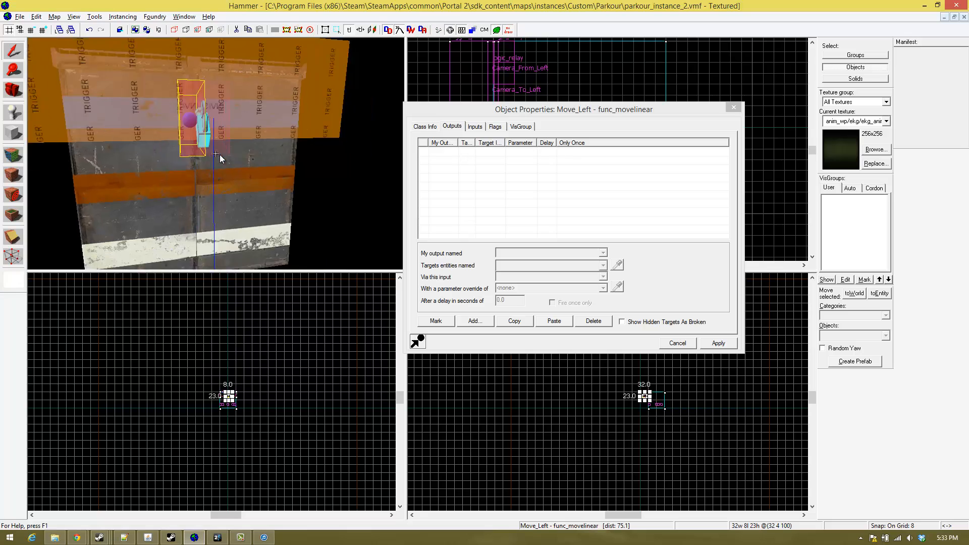
pyautogui.press('z')
pyautogui.click(152, 109)
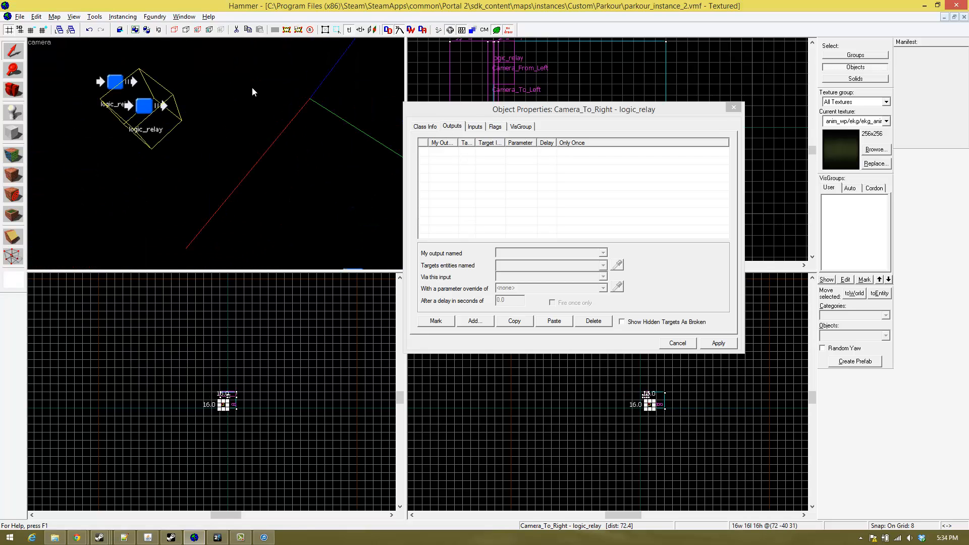
# - Copy the SetParent output of the Camera_To_Left relay
pyautogui.press('z')
pyautogui.press('s')
pyautogui.press('z')
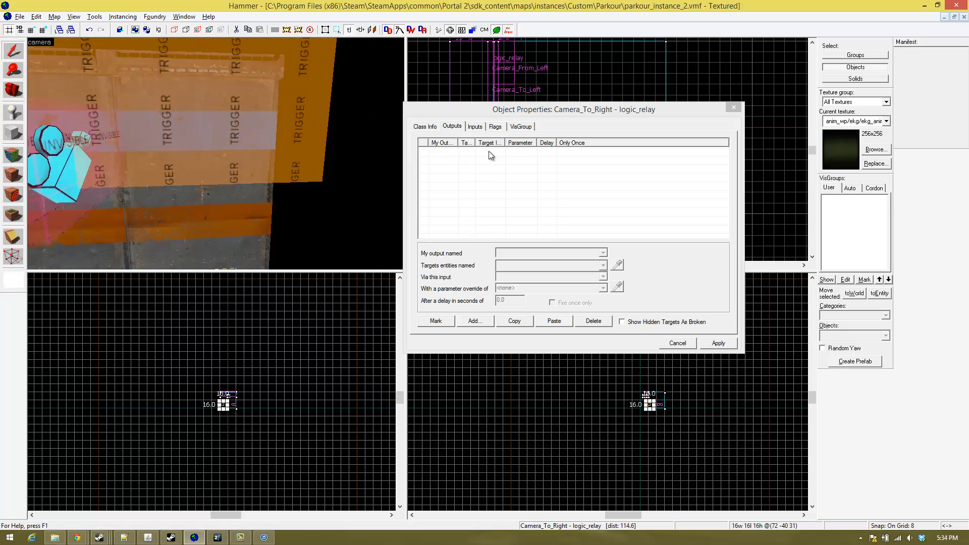
pyautogui.press('z')
pyautogui.press('w')
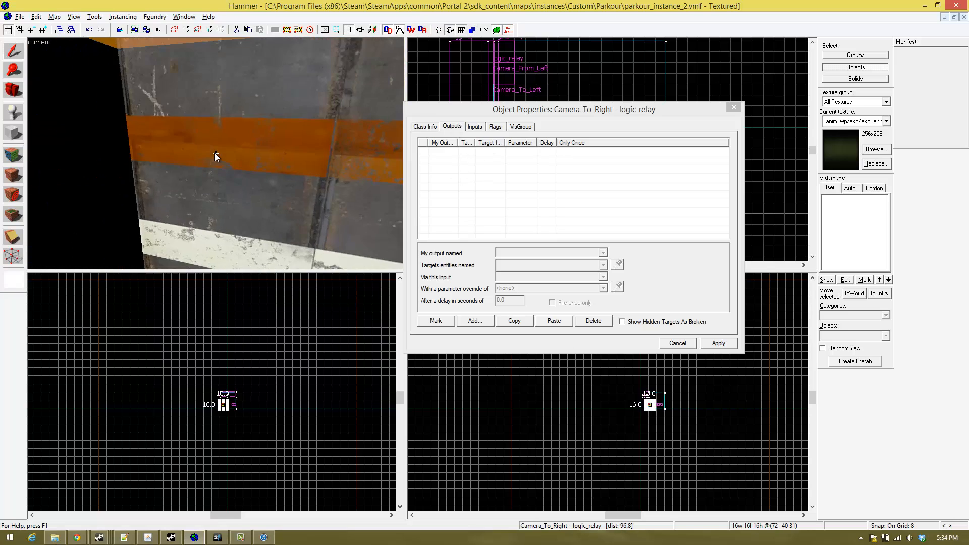
pyautogui.press('z')
pyautogui.click(192, 105)
pyautogui.press('z')
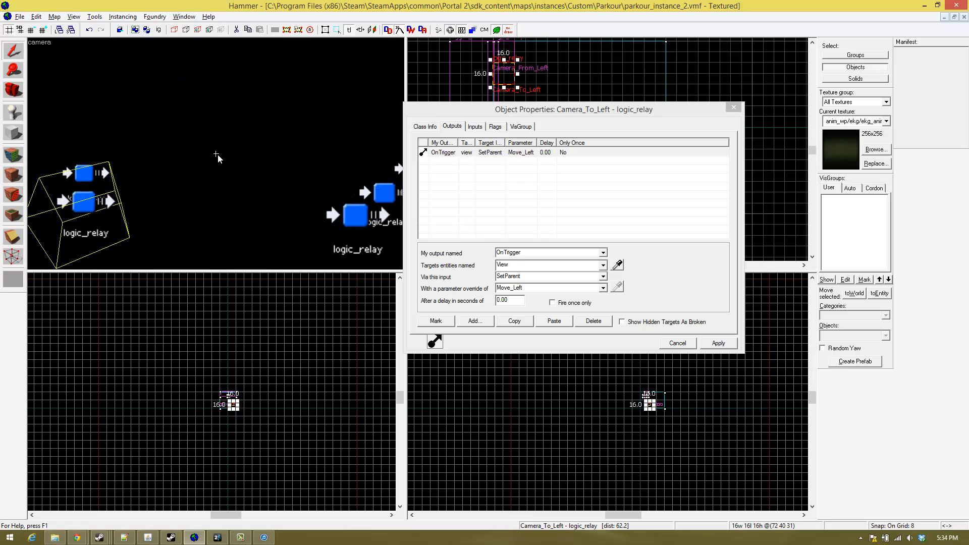
pyautogui.press('s')
pyautogui.click(512, 319)
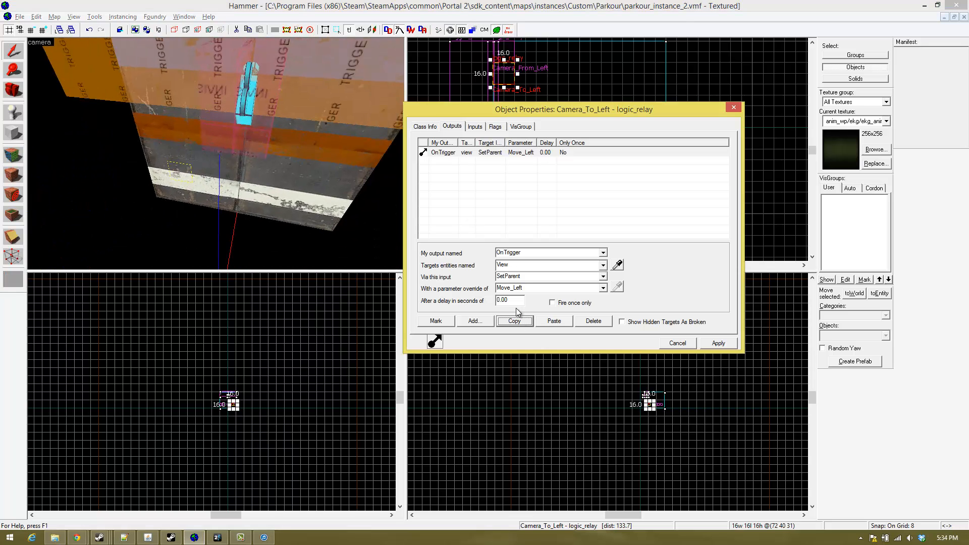
# - Paste the copied SetParent output into the Camera_To_Right relay
pyautogui.press('z')
pyautogui.press('w')
pyautogui.press('z')
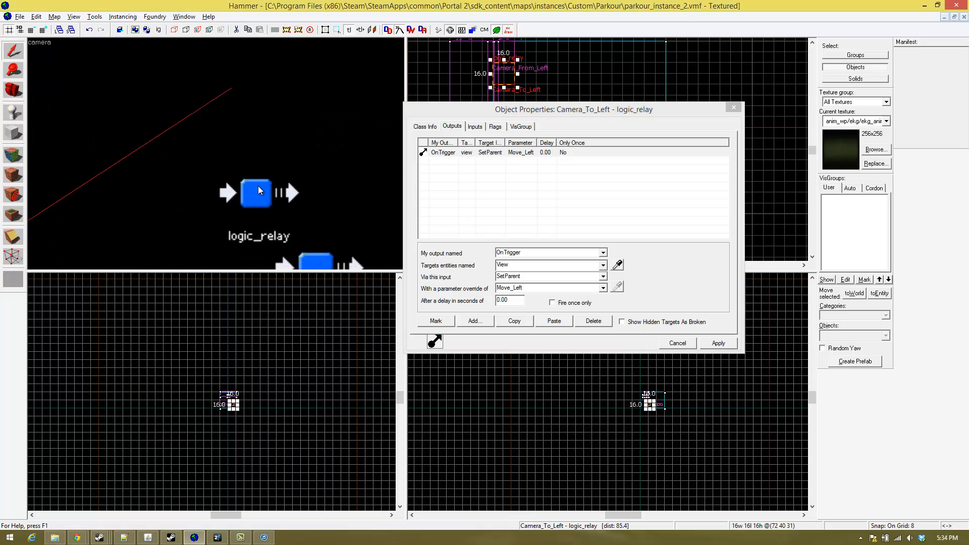
pyautogui.click(259, 186)
pyautogui.press('z')
# - Set the parameter override of the pasted Camera_To_Right output to Move_Right
pyautogui.press('z')
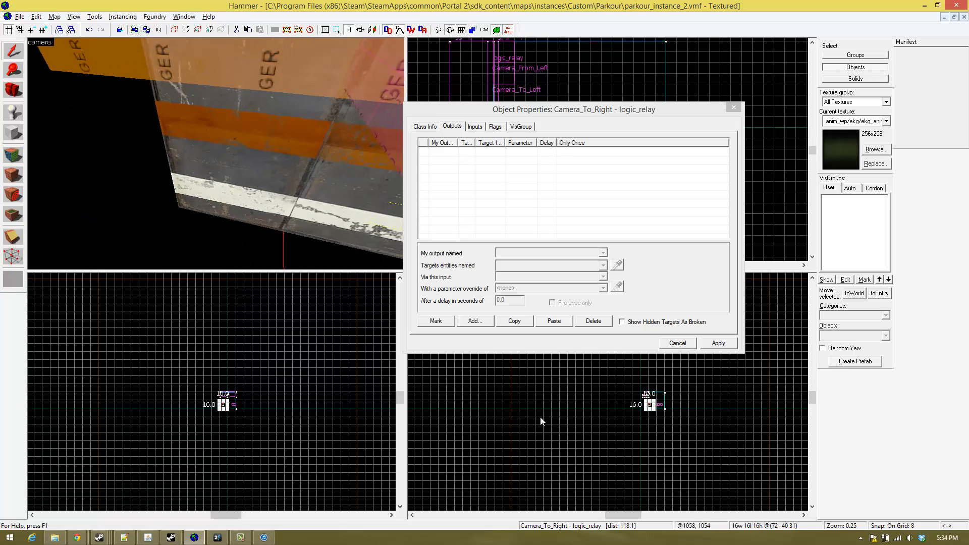
pyautogui.click(554, 320)
pyautogui.press('z')
pyautogui.press('z')
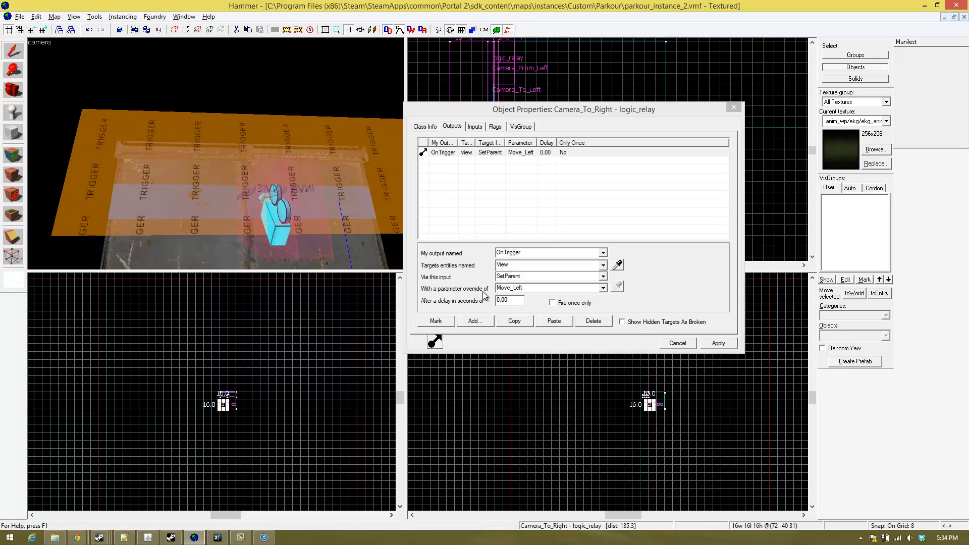
pyautogui.click(538, 290)
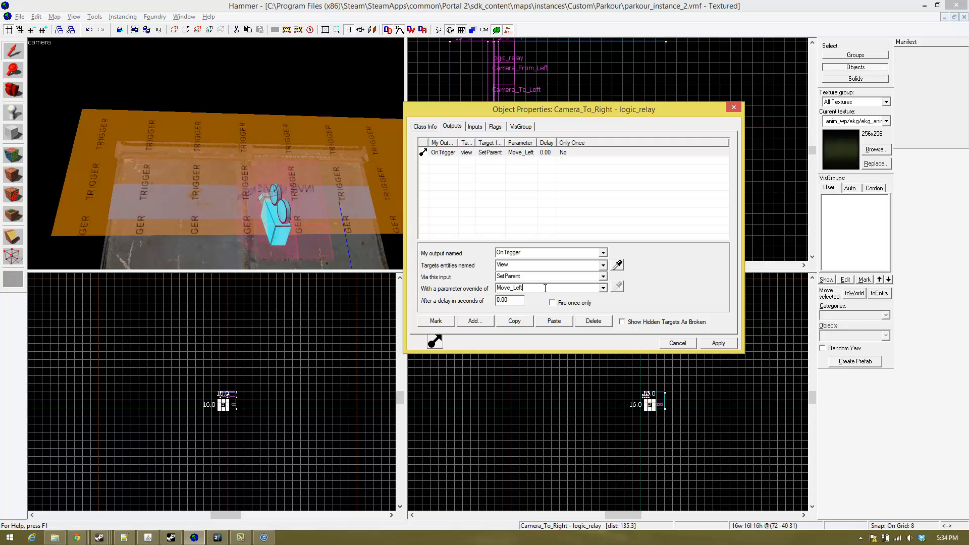
pyautogui.write('Move_')
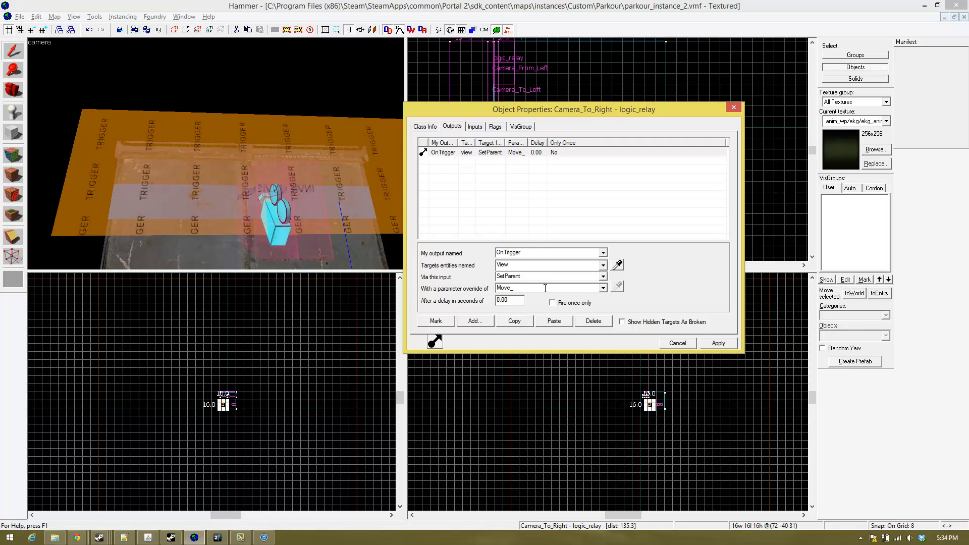
pyautogui.write('Right')
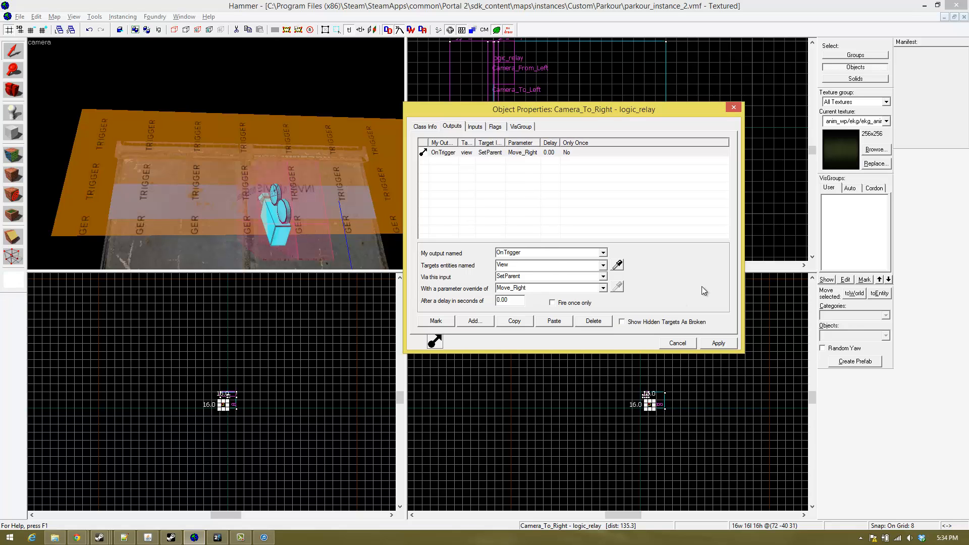
pyautogui.write('z')
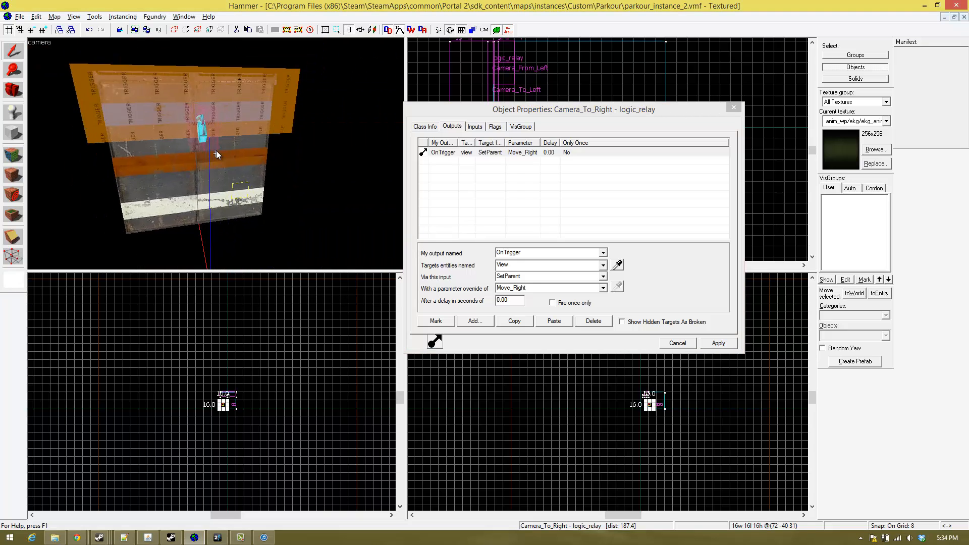
pyautogui.write('d')
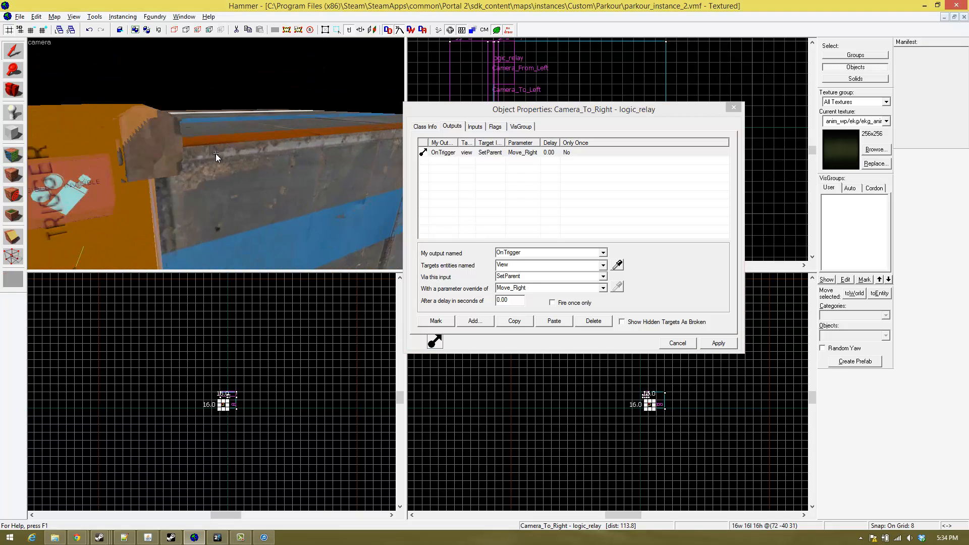
pyautogui.write('saw')
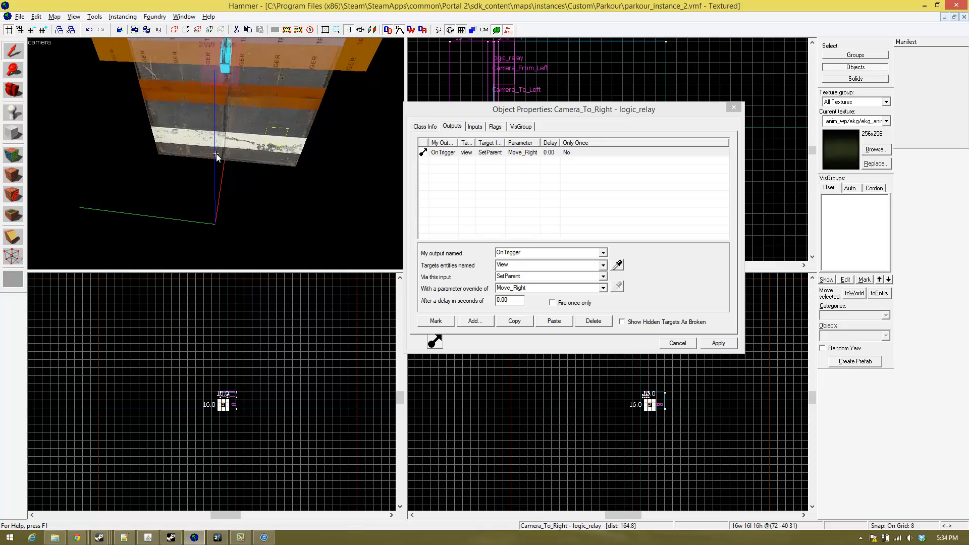
pyautogui.write('as')
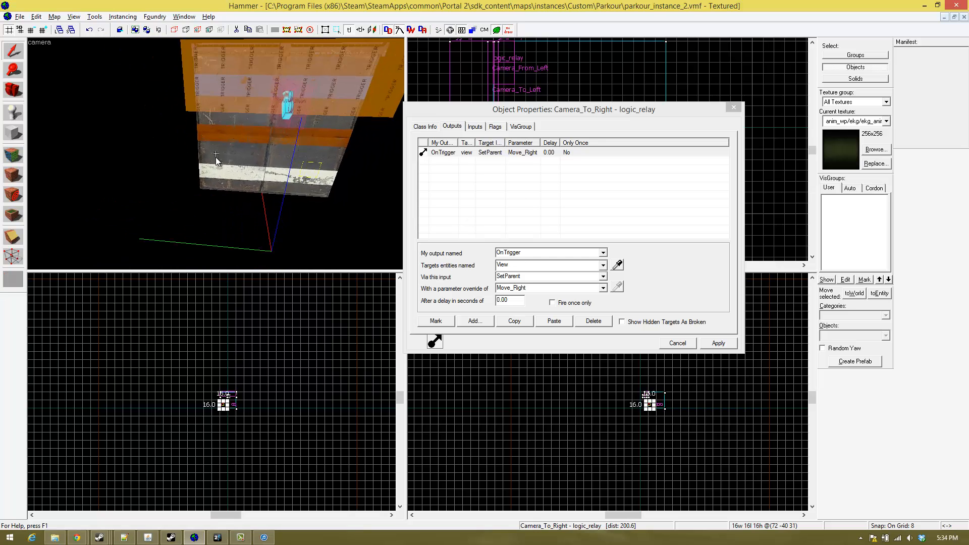
pyautogui.write('w')
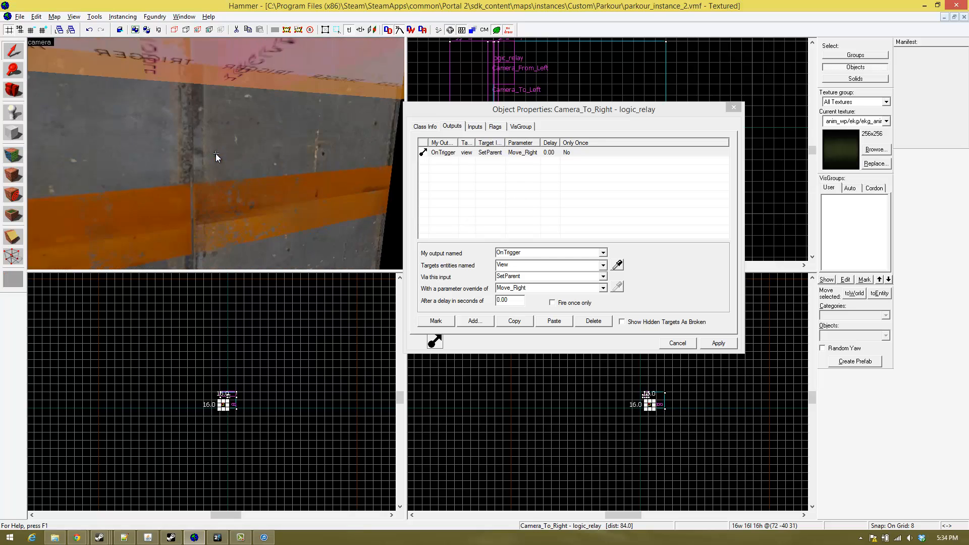
pyautogui.write('w')
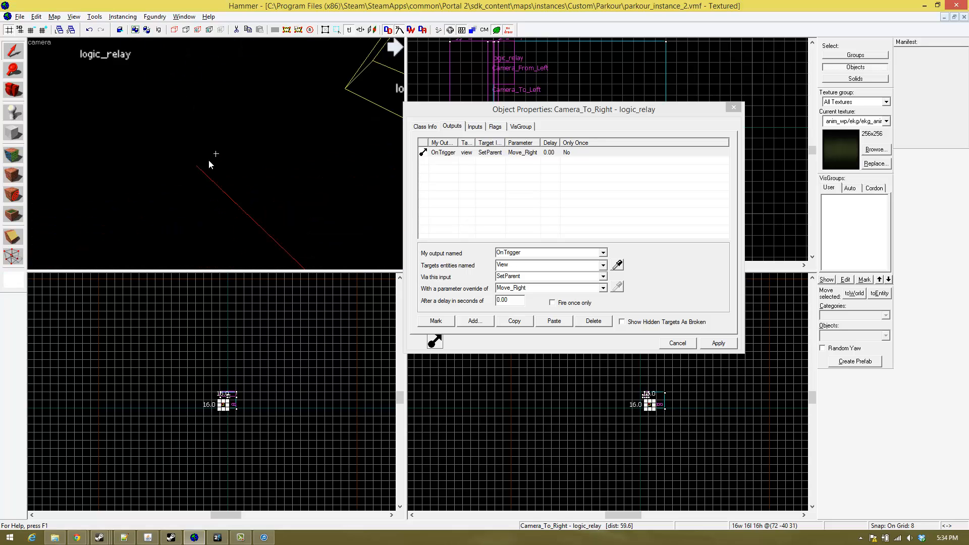
pyautogui.write('ssa')
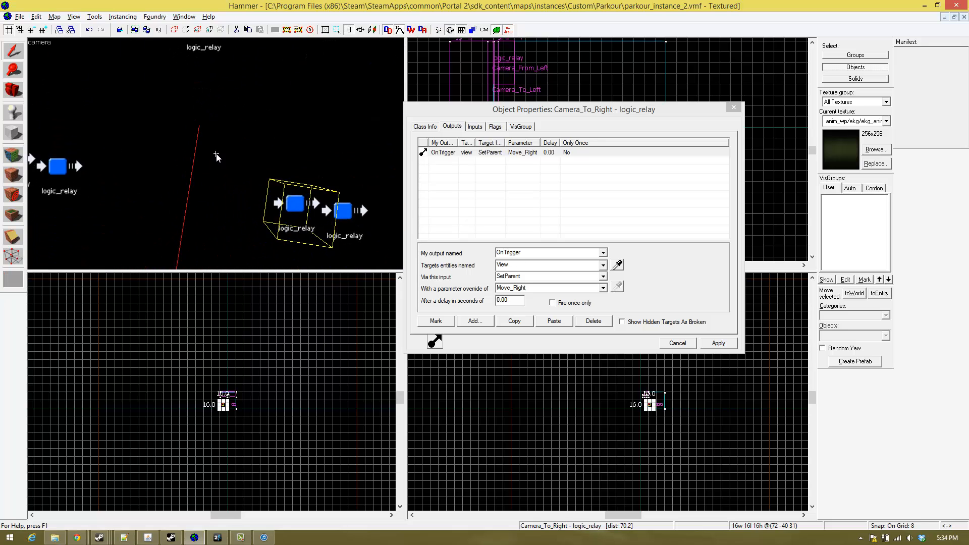
pyautogui.write('wz')
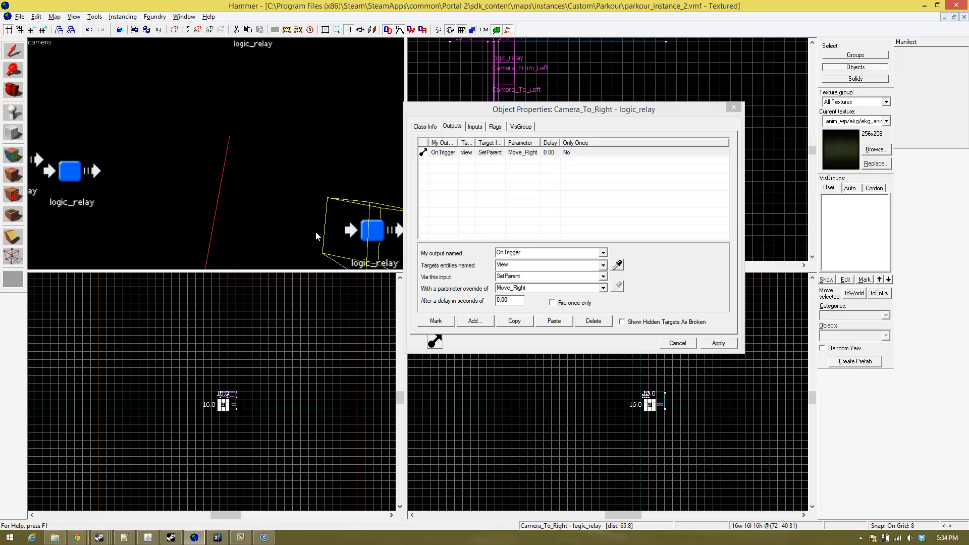
# - Add a second output to the Camera_To_Right relay with a delay of 0.01 seconds
pyautogui.click(463, 325)
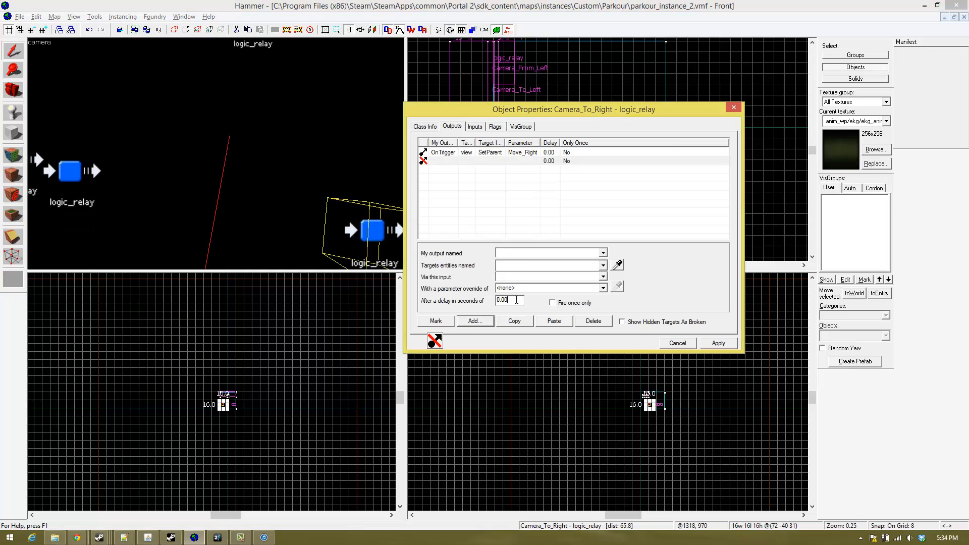
pyautogui.write('1')
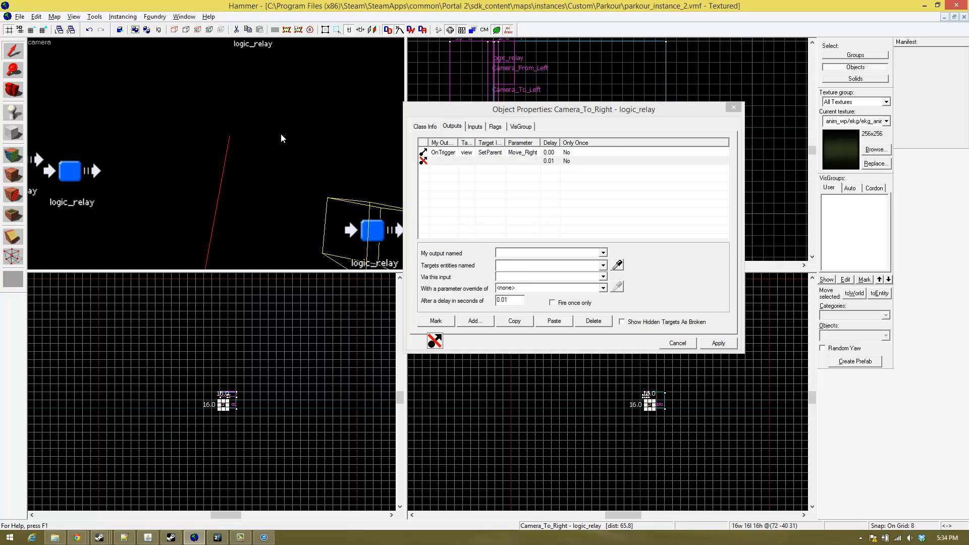
pyautogui.write('za')
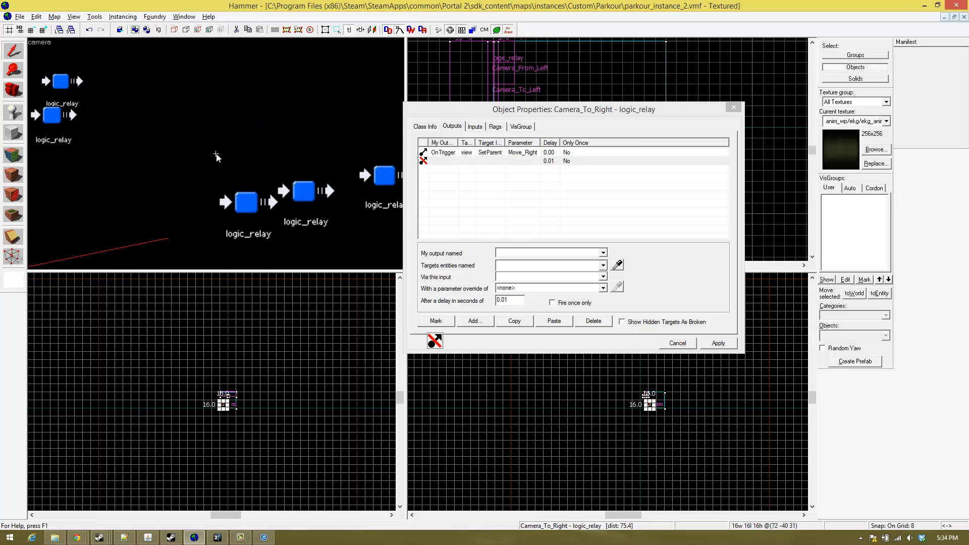
pyautogui.write('d')
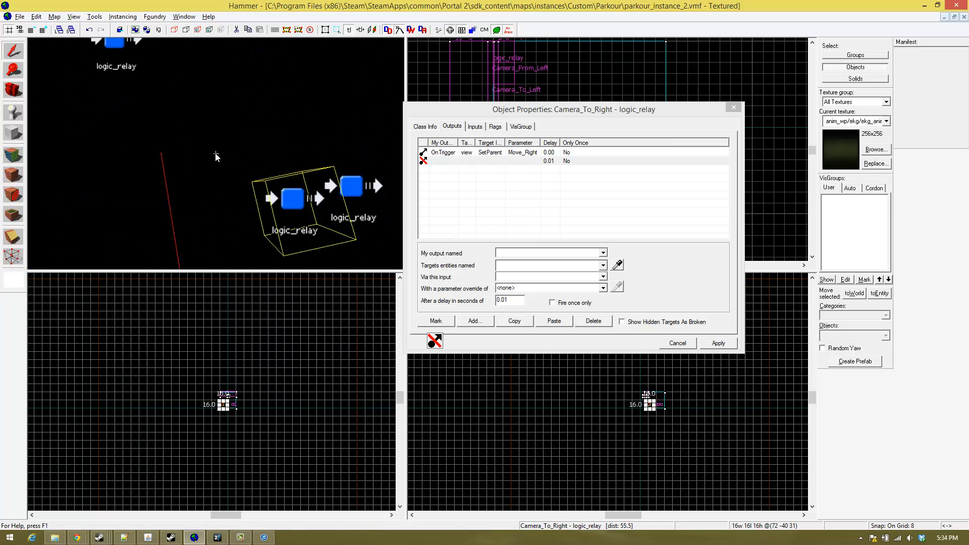
pyautogui.write('a')
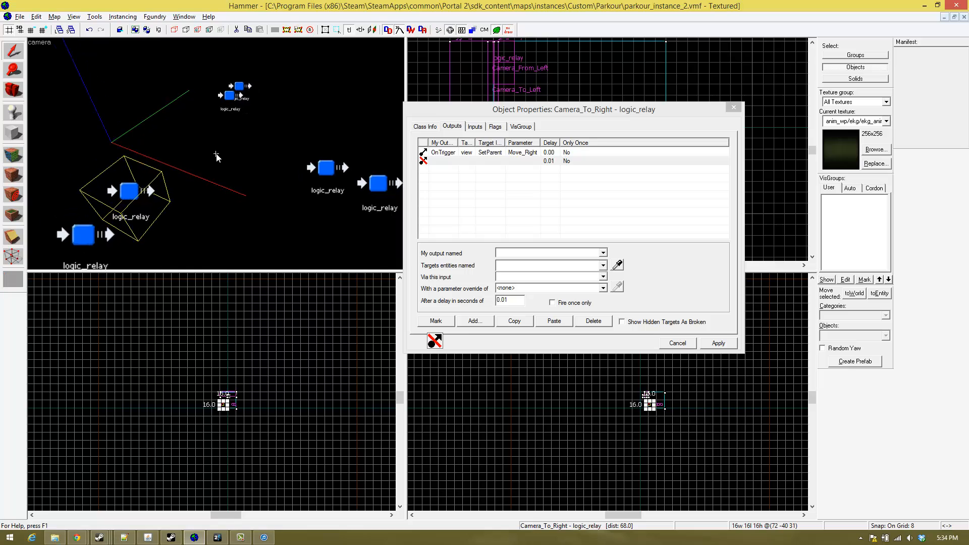
pyautogui.write('z')
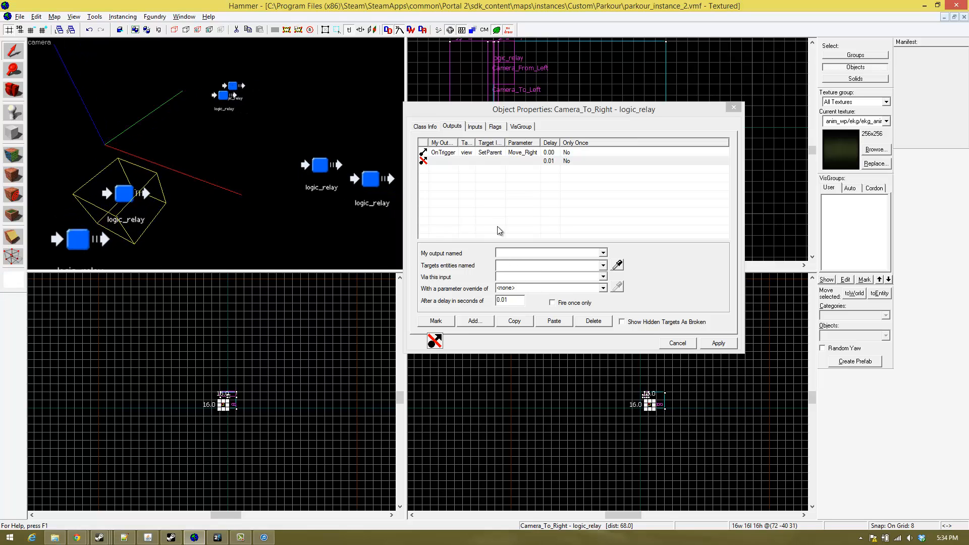
# - Set the second Camera_To_Right output to fire on OnTrigger
pyautogui.click(475, 162)
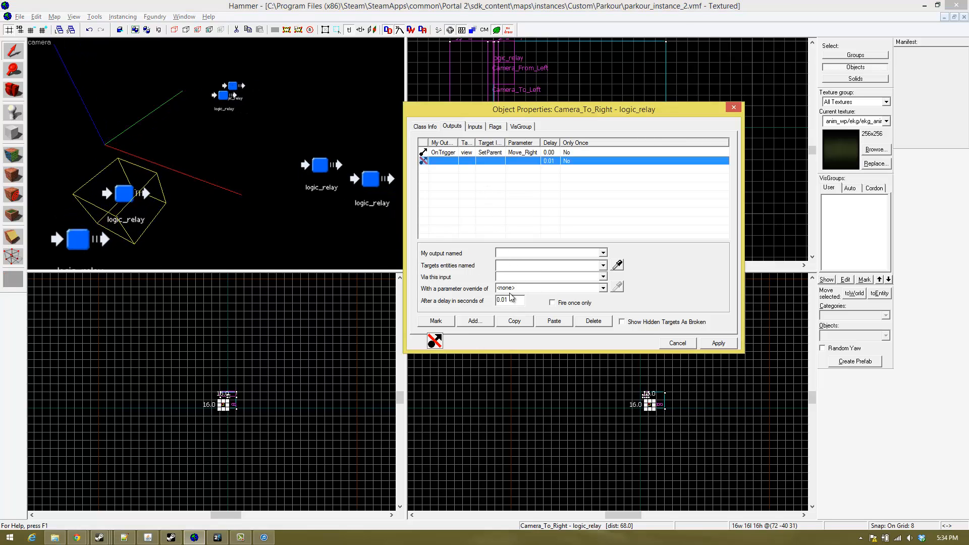
pyautogui.click(511, 300)
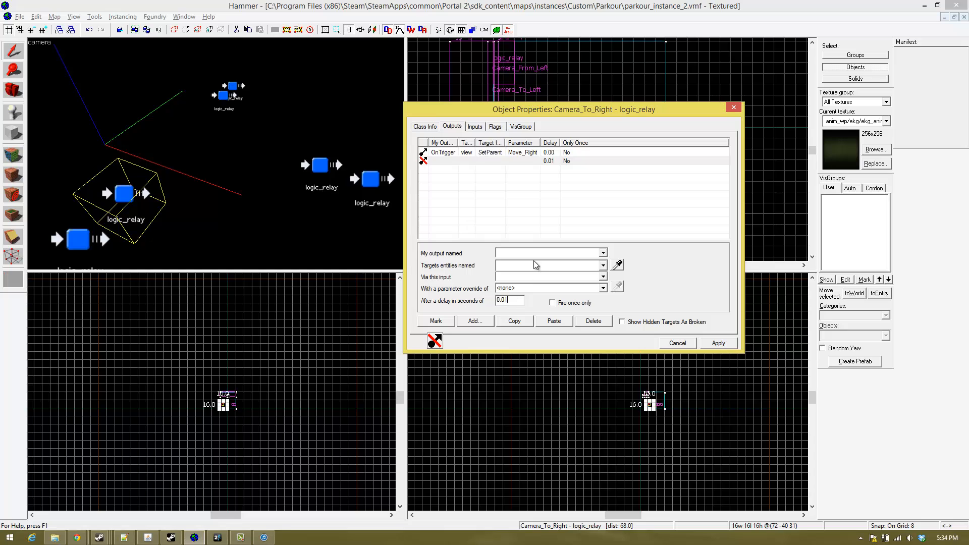
pyautogui.click(603, 253)
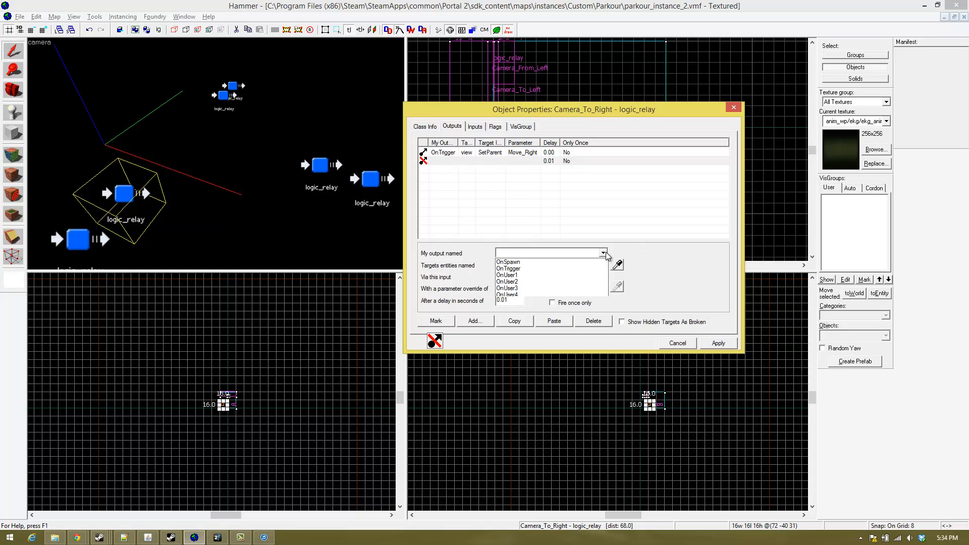
pyautogui.click(542, 269)
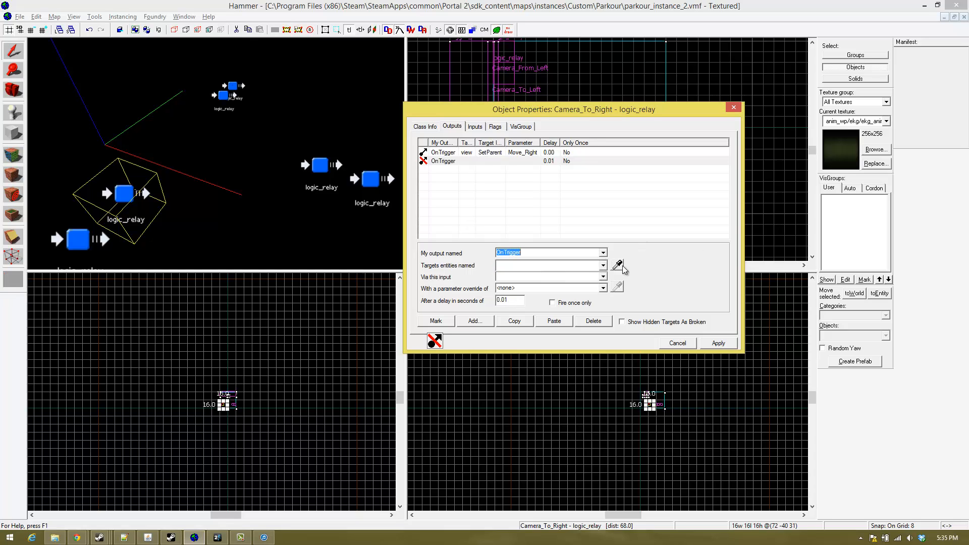
pyautogui.click(369, 192)
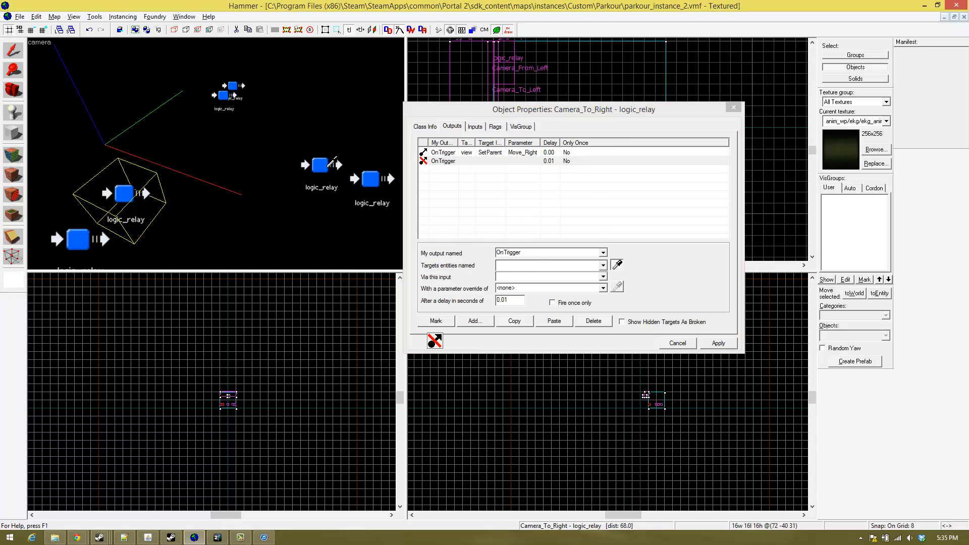
pyautogui.click(618, 265)
pyautogui.click(371, 179)
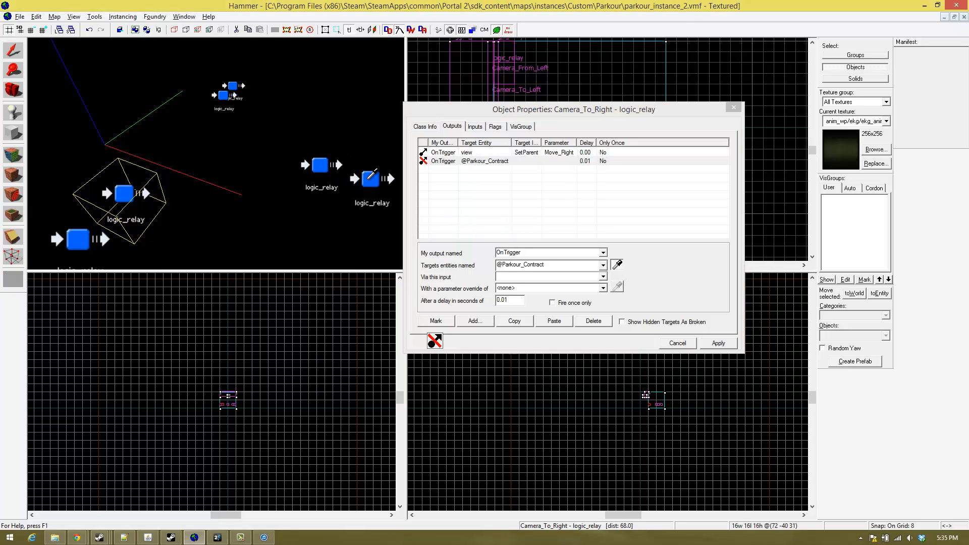
pyautogui.click(603, 277)
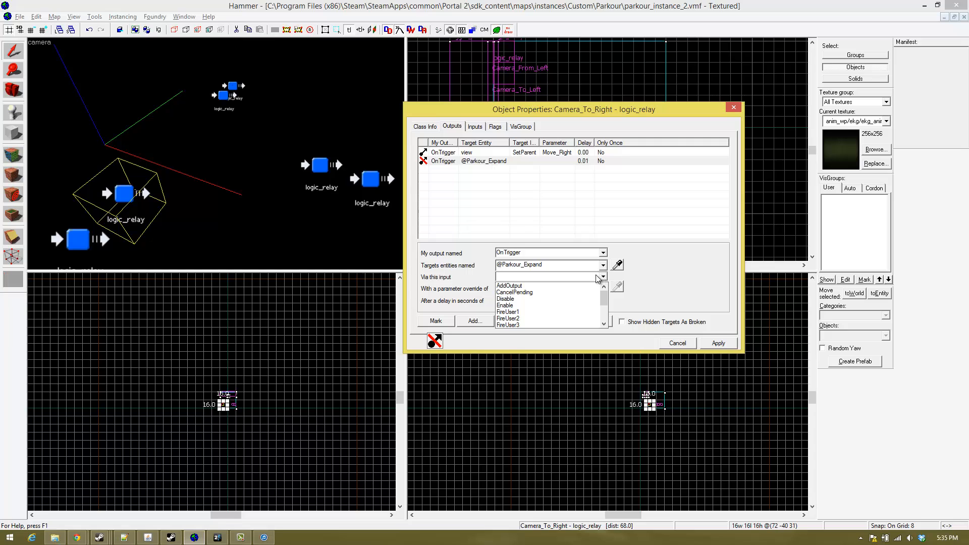
pyautogui.click(552, 306)
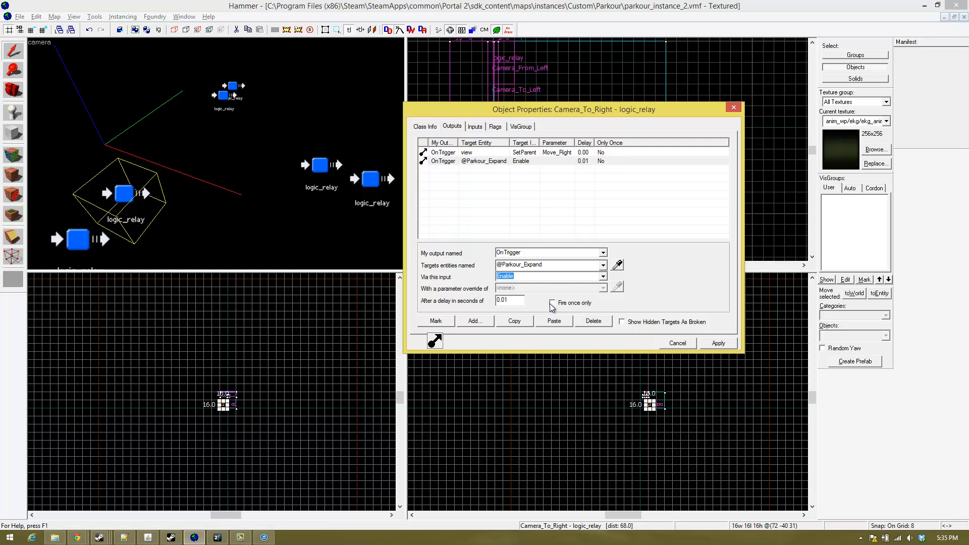
pyautogui.click(603, 277)
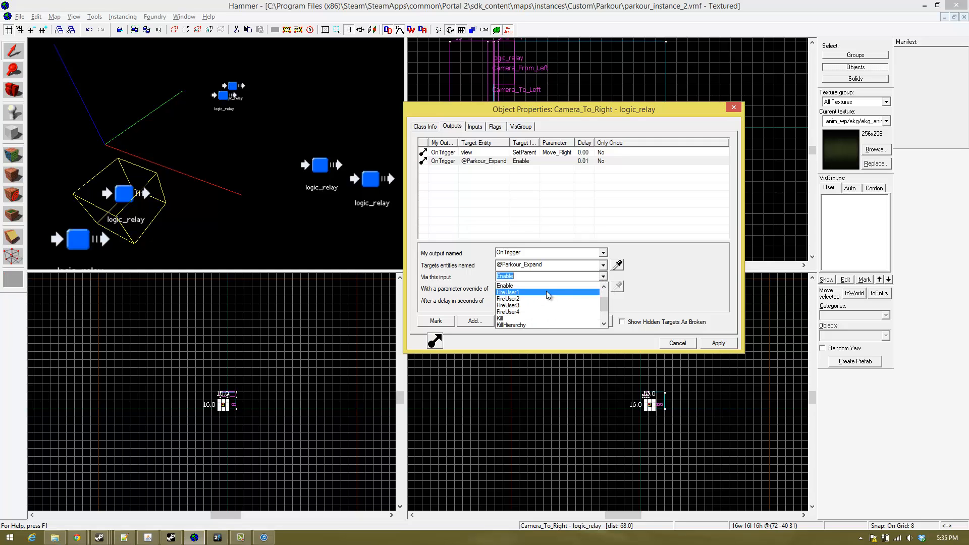
pyautogui.scroll(-3, 518, 308)
pyautogui.click(516, 326)
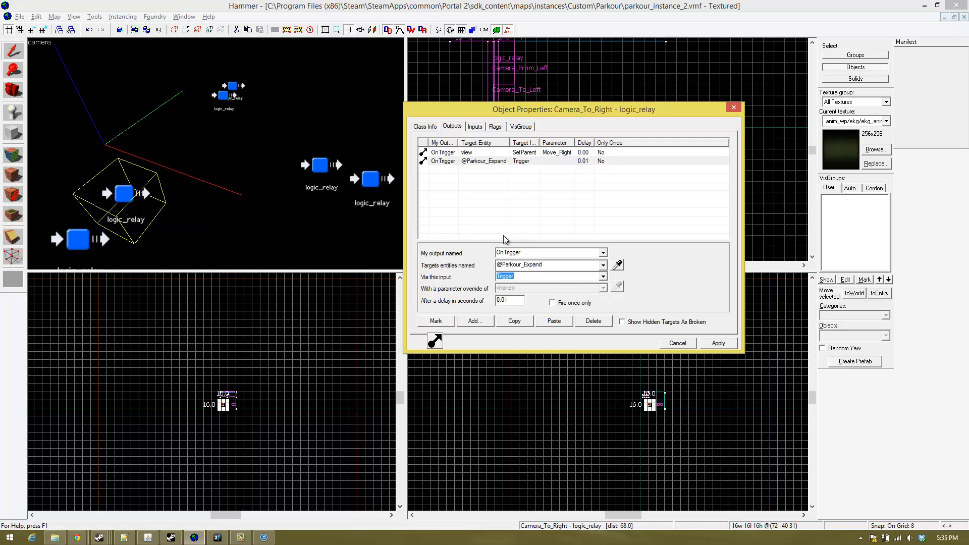
pyautogui.click(515, 321)
pyautogui.click(224, 104)
pyautogui.click(222, 97)
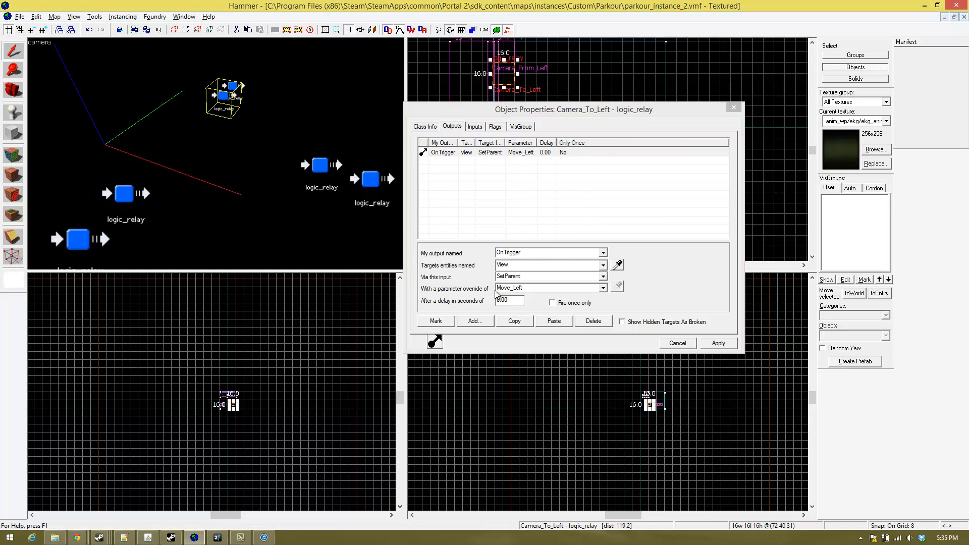
pyautogui.click(554, 321)
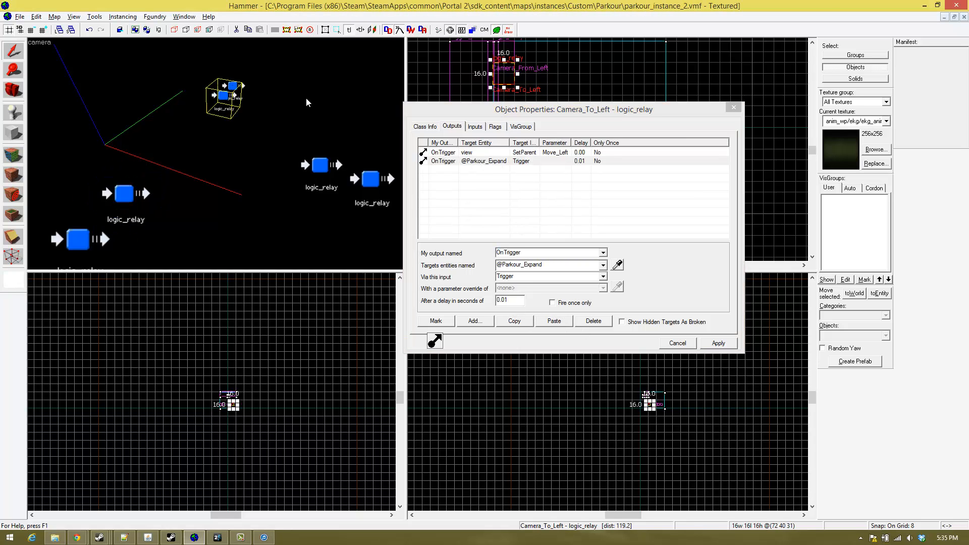
# - Look over the logic relays around the origin and the panel wall with its trigger and camera from several viewpoints
pyautogui.press('z')
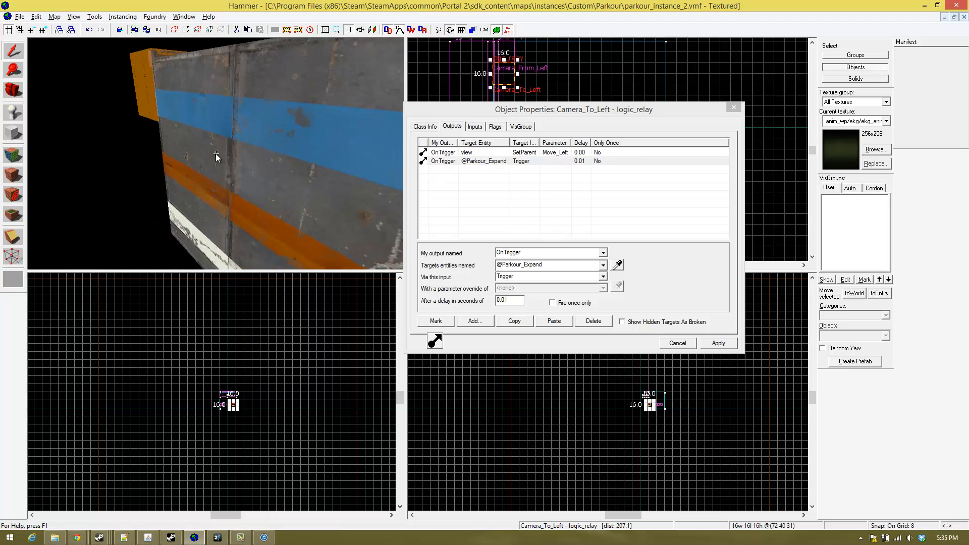
pyautogui.press('d')
pyautogui.press('a')
pyautogui.press('d')
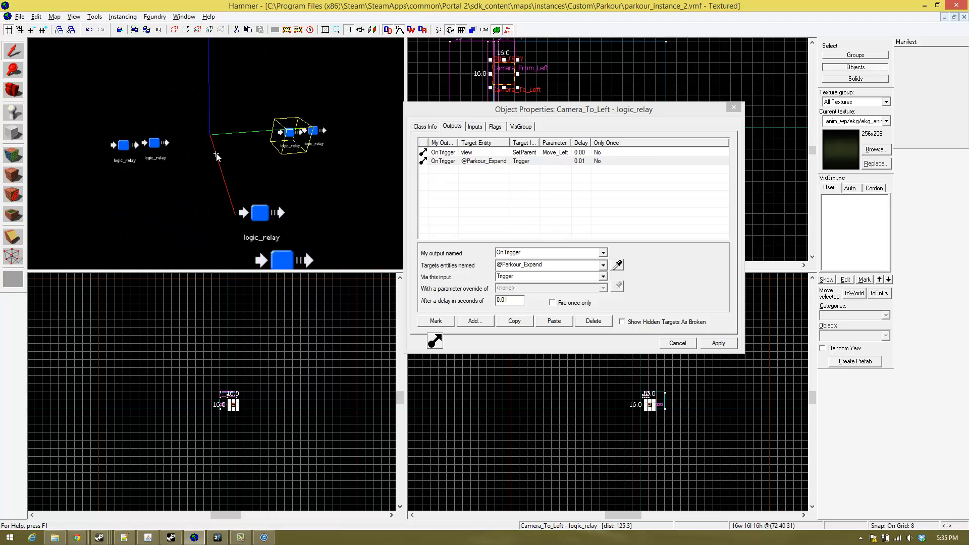
pyautogui.press('w')
pyautogui.press('d')
pyautogui.press('w')
pyautogui.press('s')
pyautogui.press('a')
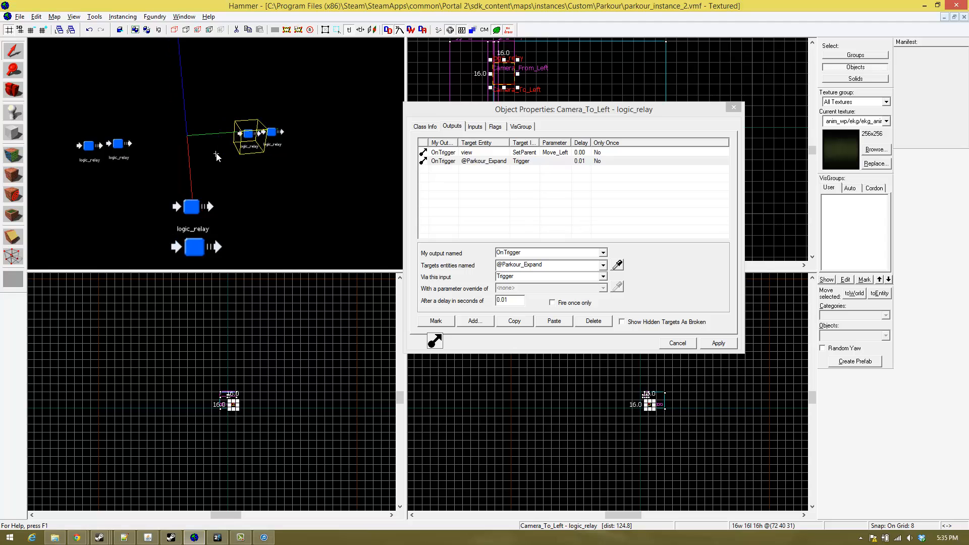
pyautogui.press('a')
pyautogui.press('d')
pyautogui.press('w')
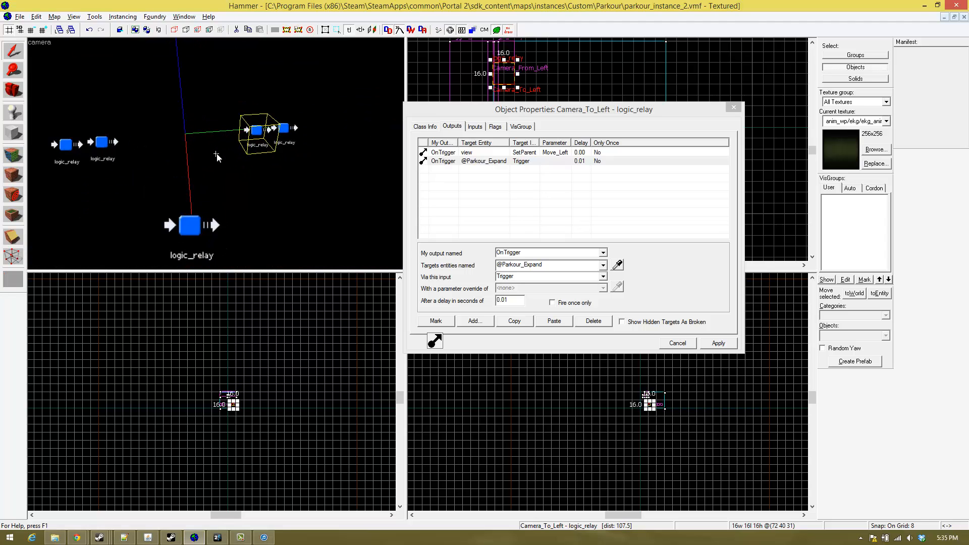
pyautogui.press('s')
pyautogui.press('a')
pyautogui.press('d')
pyautogui.press('s')
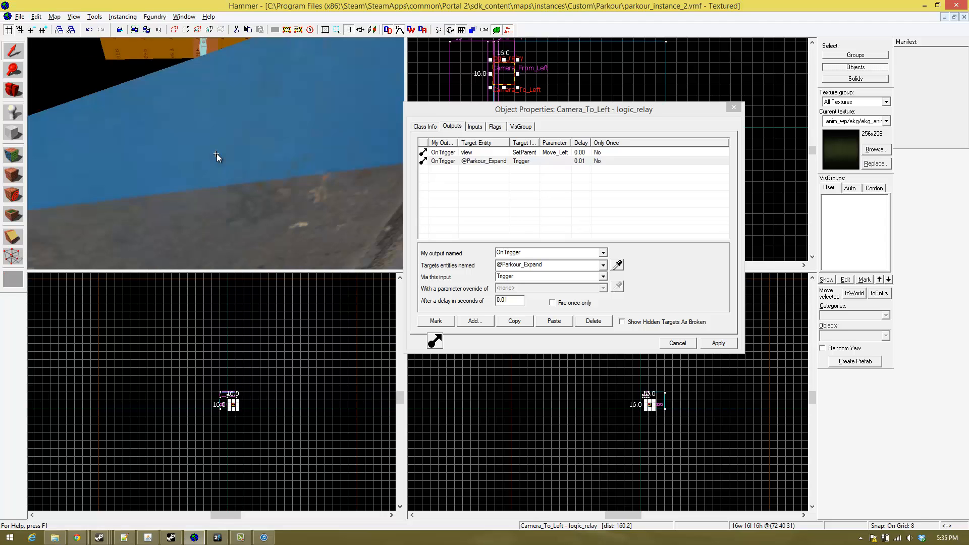
pyautogui.press('a')
pyautogui.press('d')
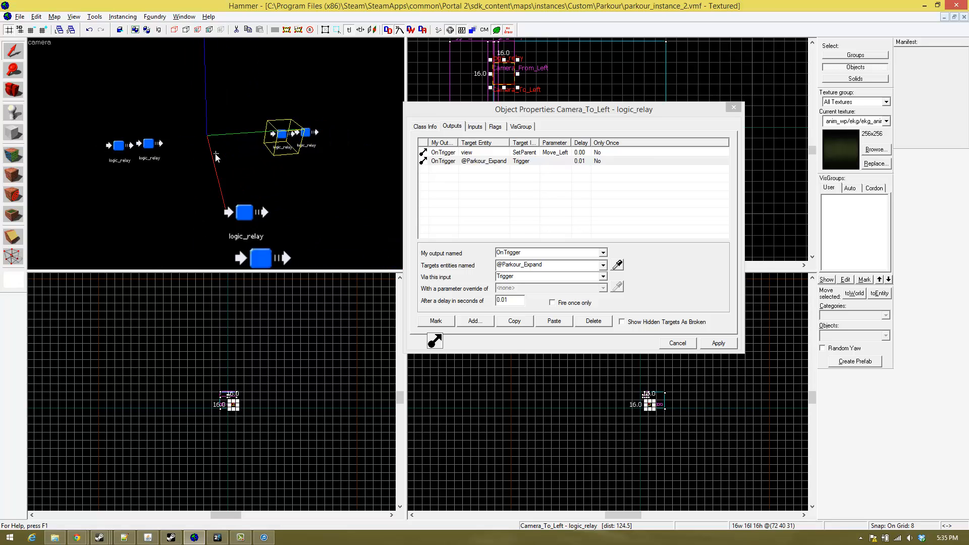
pyautogui.press('d')
pyautogui.press('a')
pyautogui.press('w')
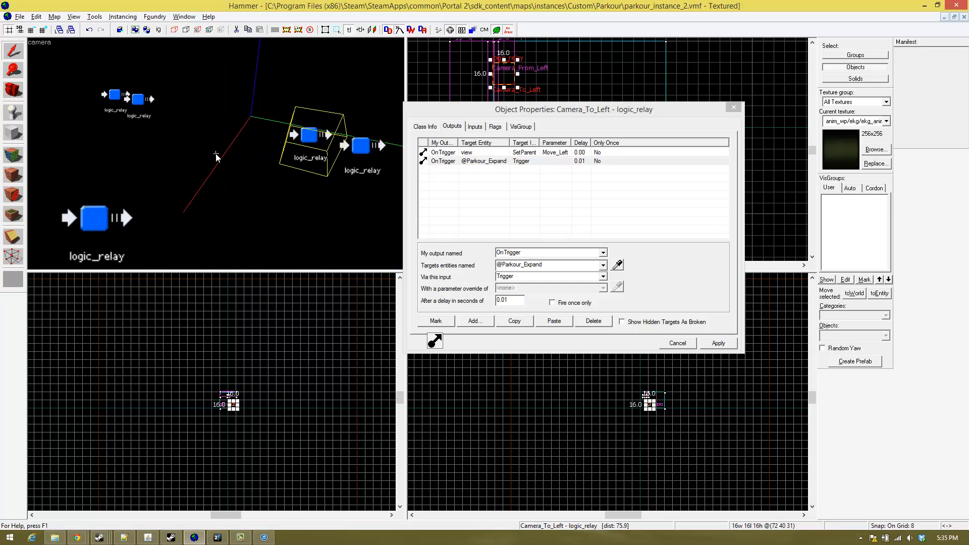
pyautogui.press('s')
pyautogui.press('w')
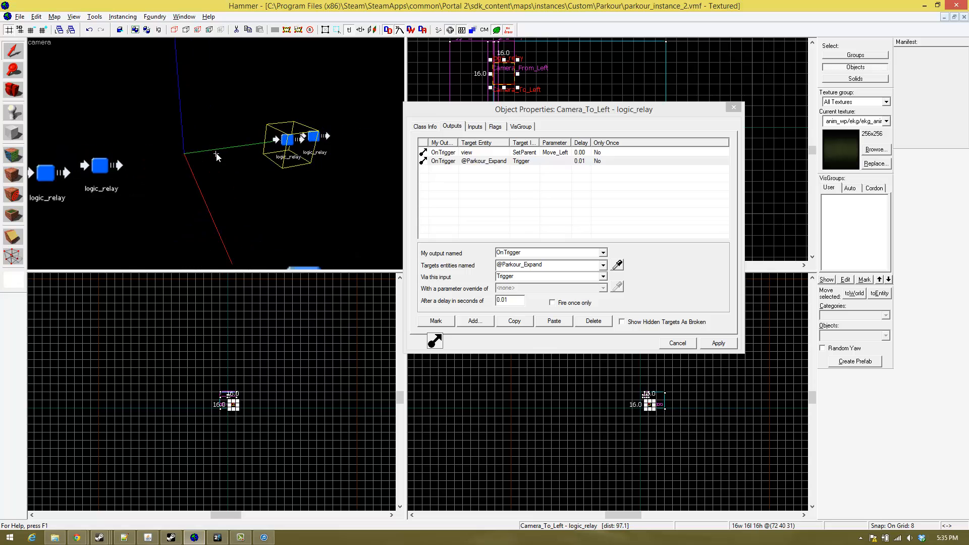
pyautogui.press('w')
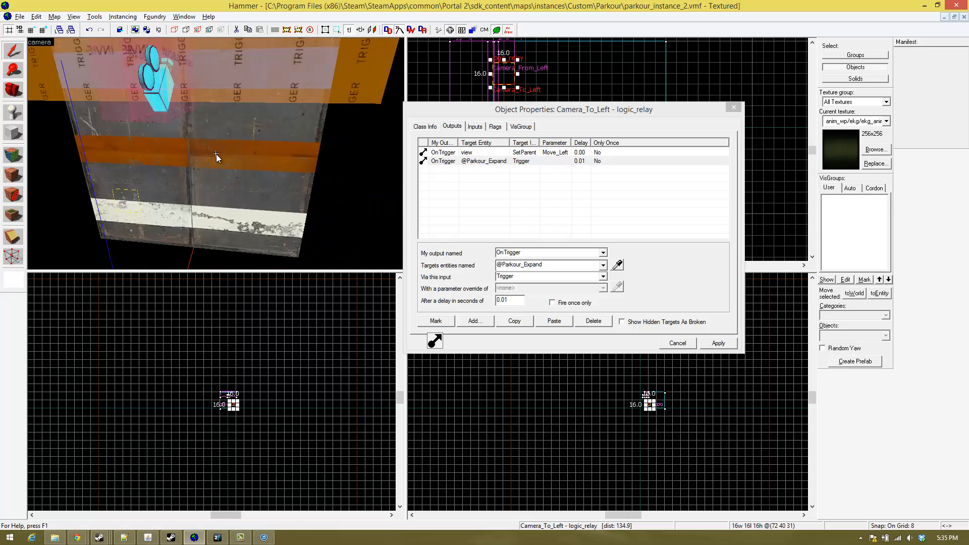
pyautogui.press('s')
pyautogui.press('w')
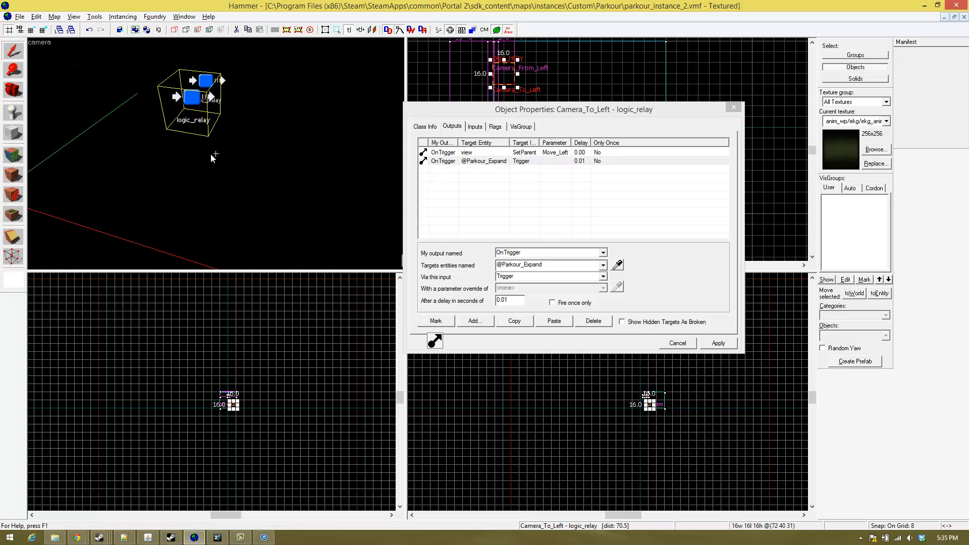
pyautogui.press('s')
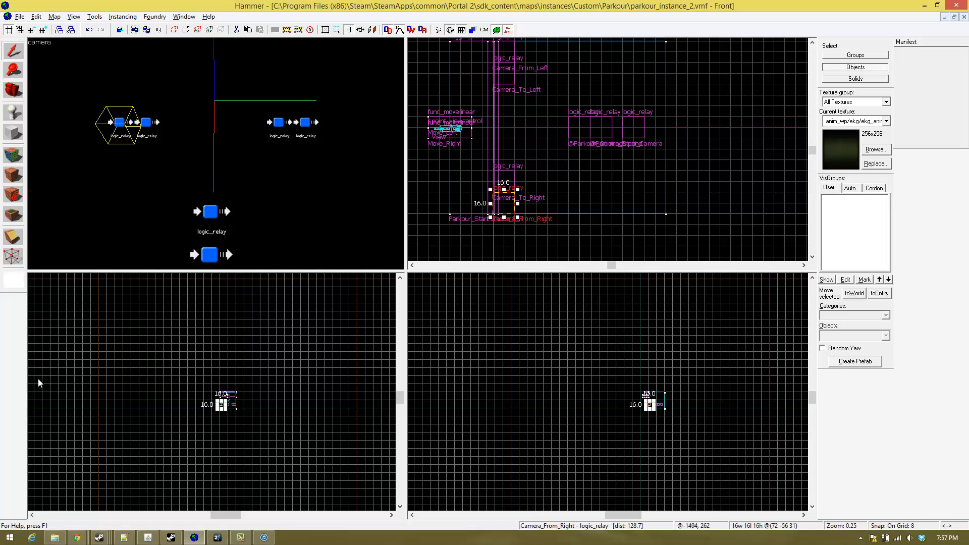
# - Rename the Camera_From_Right logic relay as $Camera_From_Right
pyautogui.press('z')
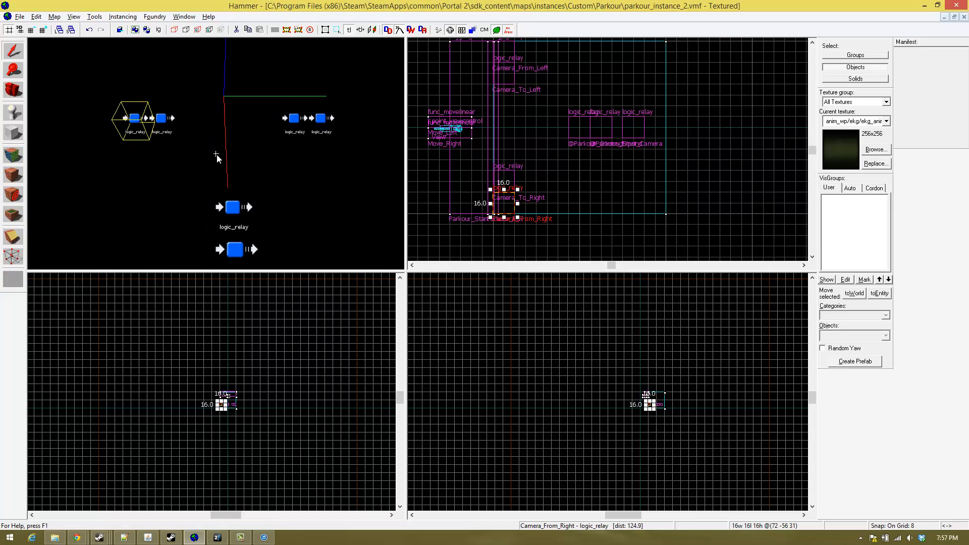
pyautogui.press('w')
pyautogui.press('s')
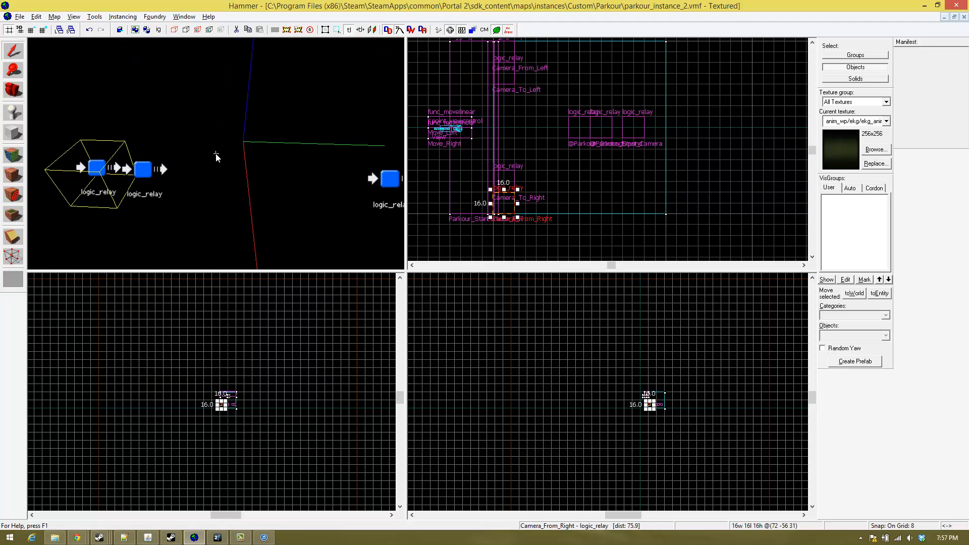
pyautogui.press('w')
pyautogui.press('s')
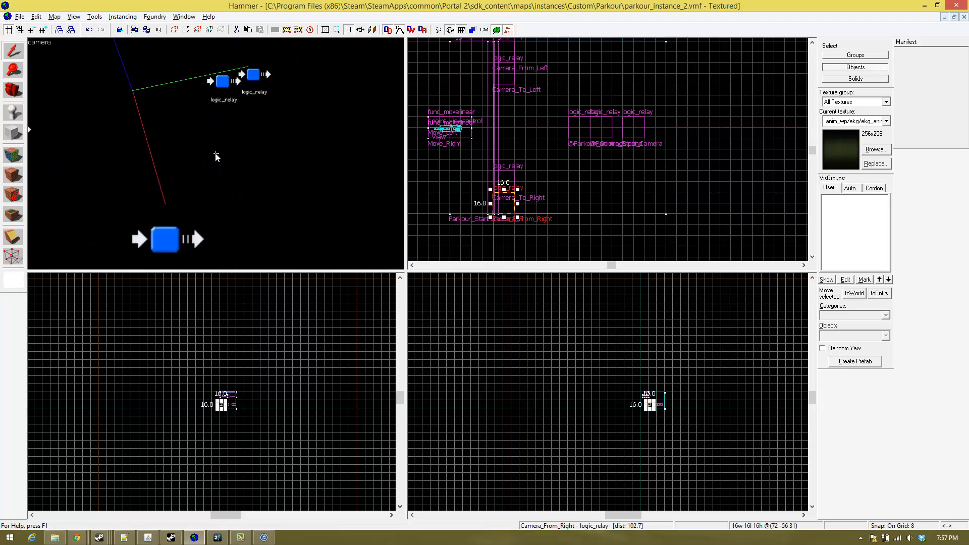
pyautogui.press('w')
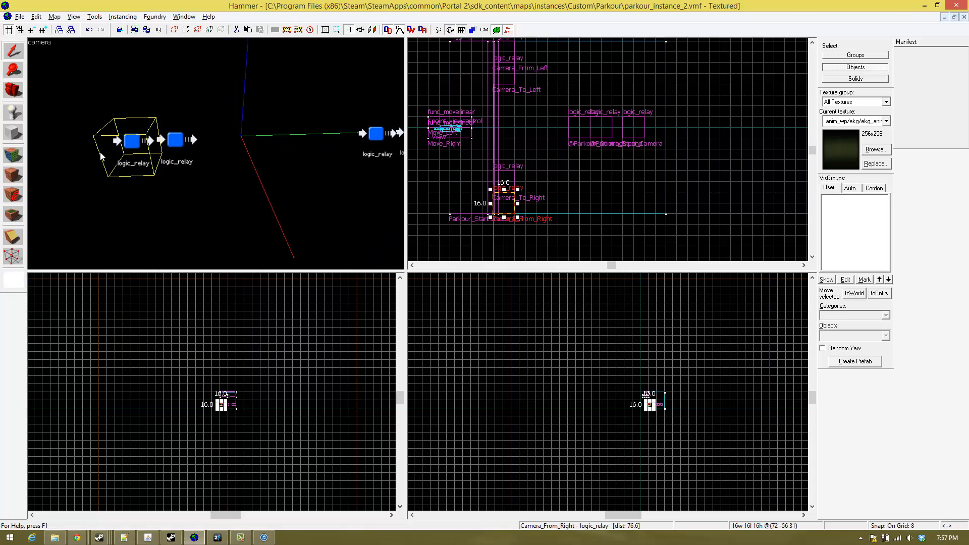
pyautogui.doubleClick(124, 144)
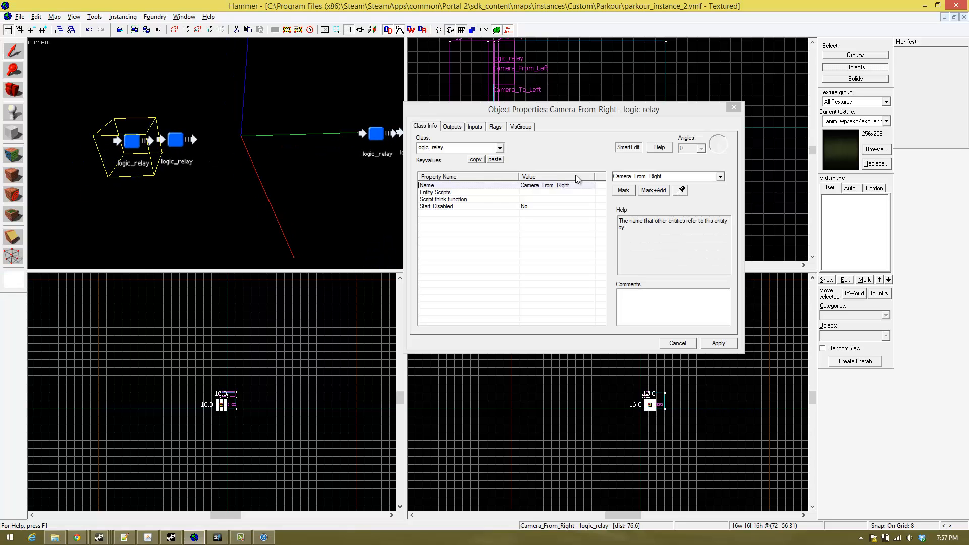
pyautogui.click(615, 176)
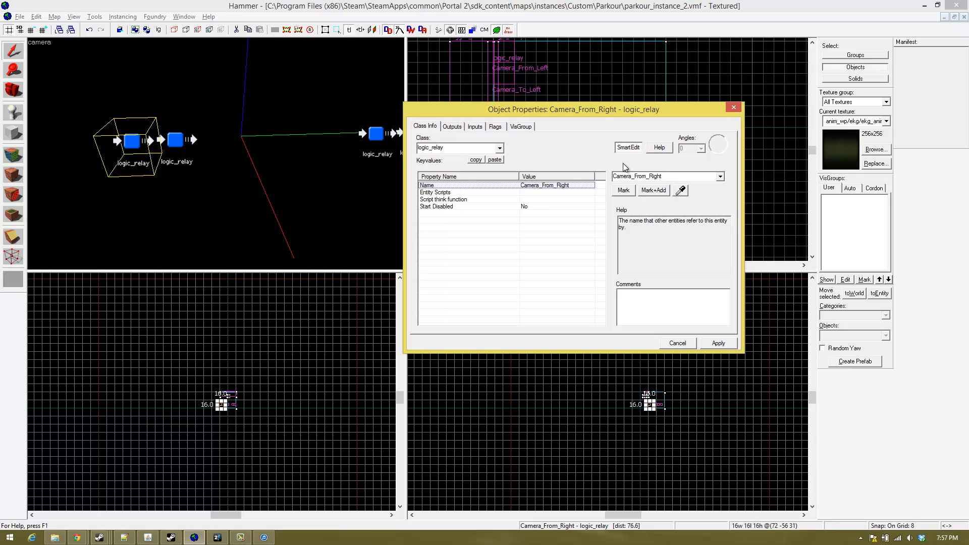
pyautogui.write('$')
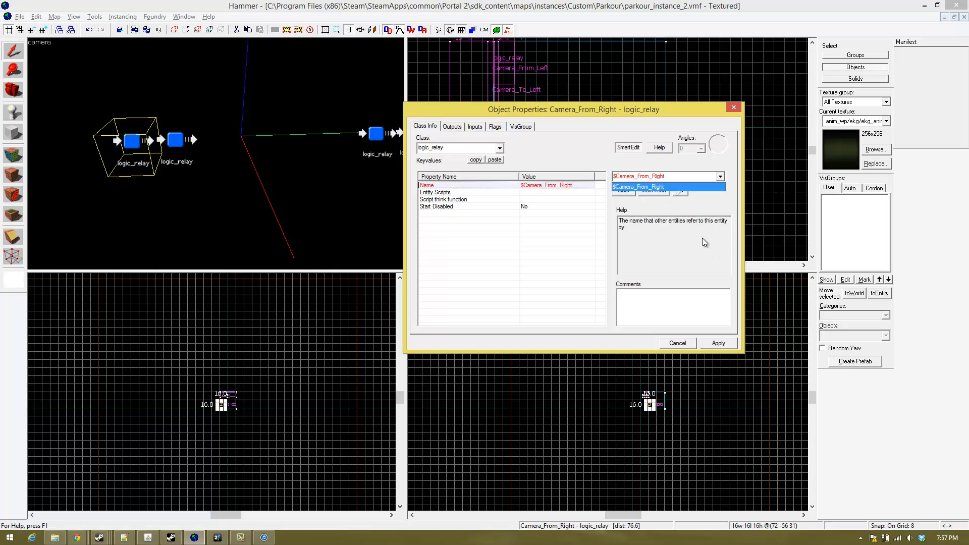
pyautogui.click(677, 175)
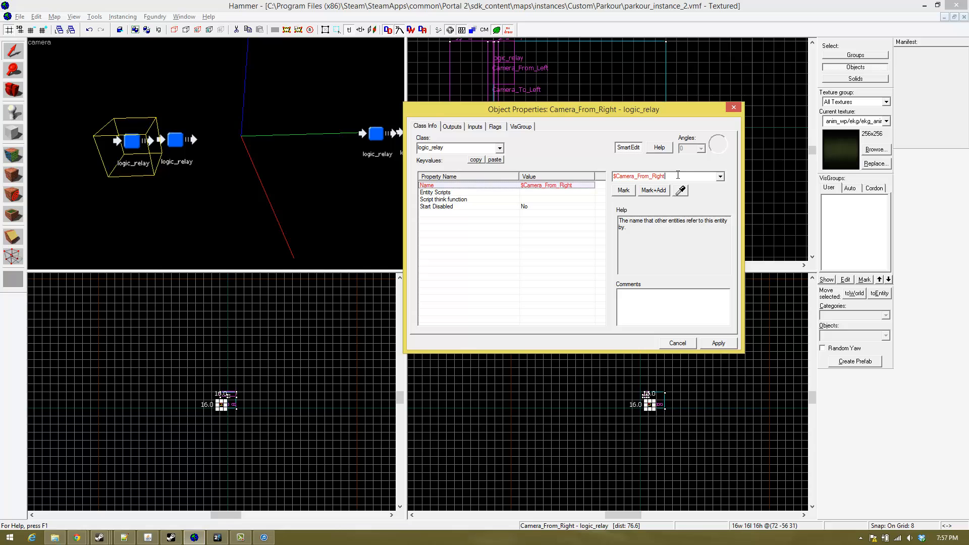
pyautogui.press('Return')
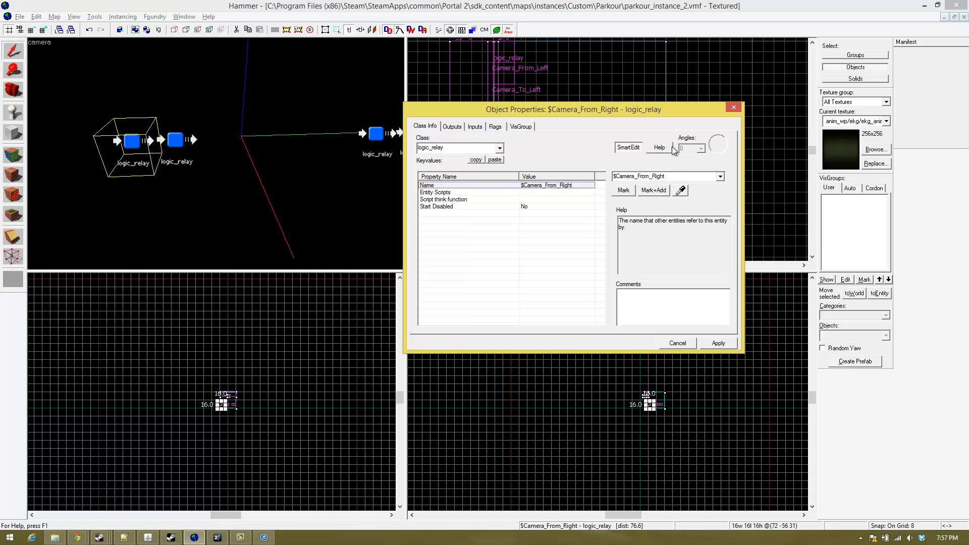
pyautogui.click(734, 106)
# - Rename the Camera_From_Left logic relay as &Camera_From_Left
pyautogui.scroll(5, 220, 153)
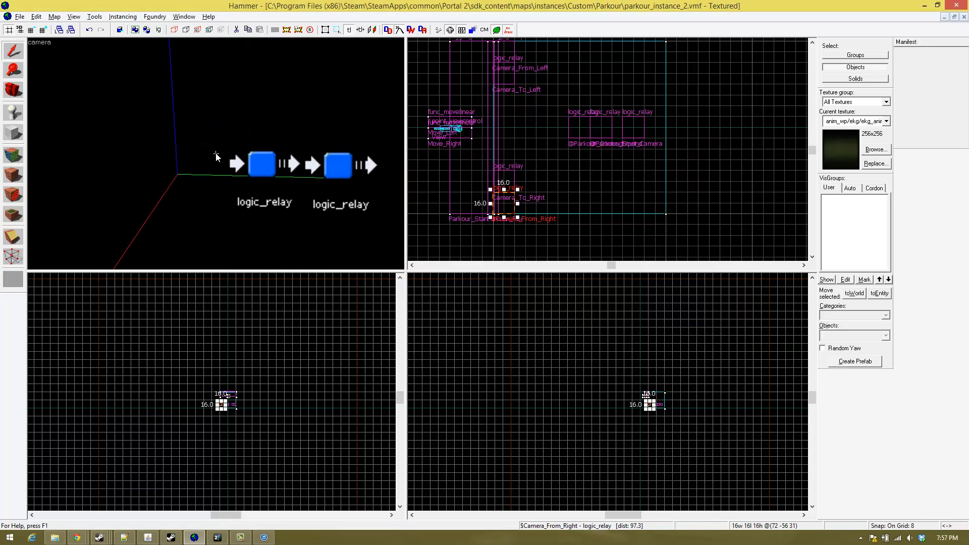
pyautogui.press('z')
pyautogui.doubleClick(307, 162)
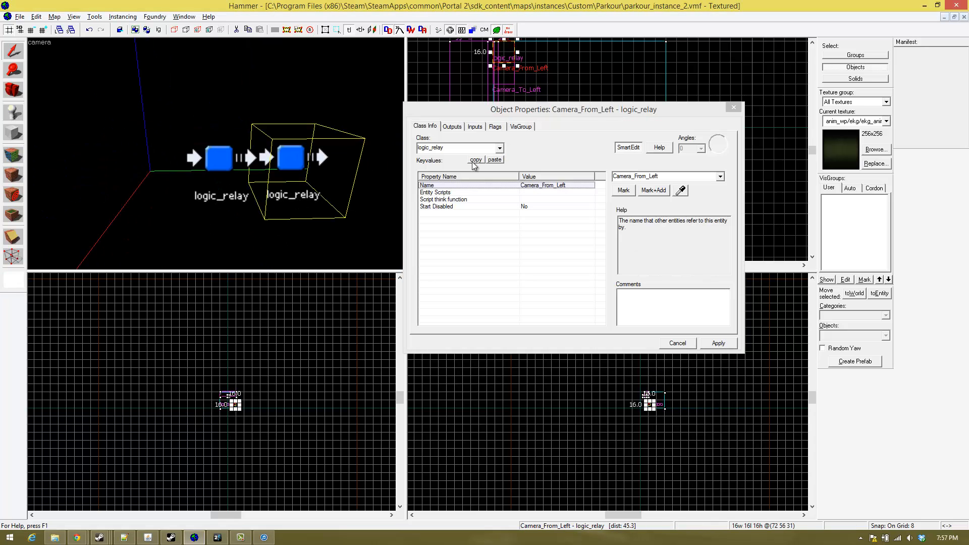
pyautogui.click(616, 177)
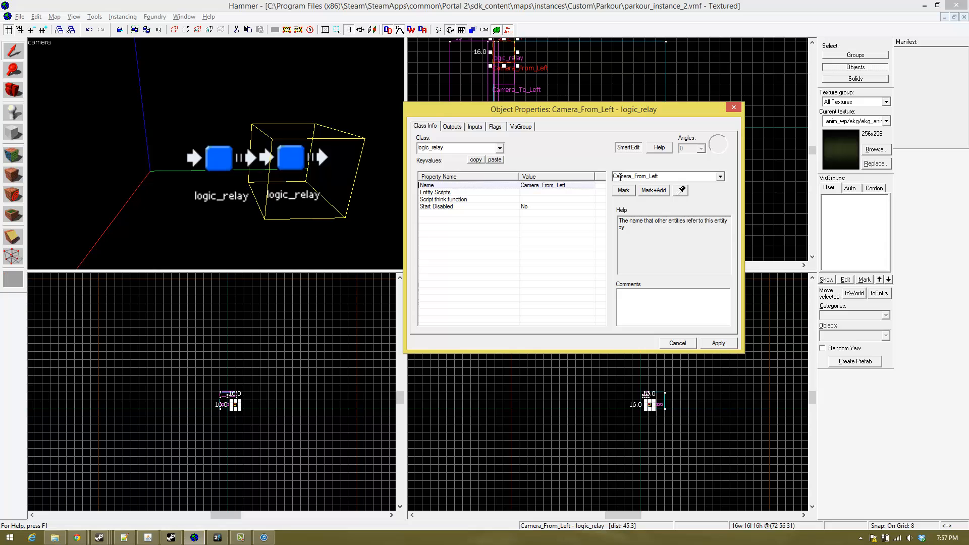
pyautogui.write('&')
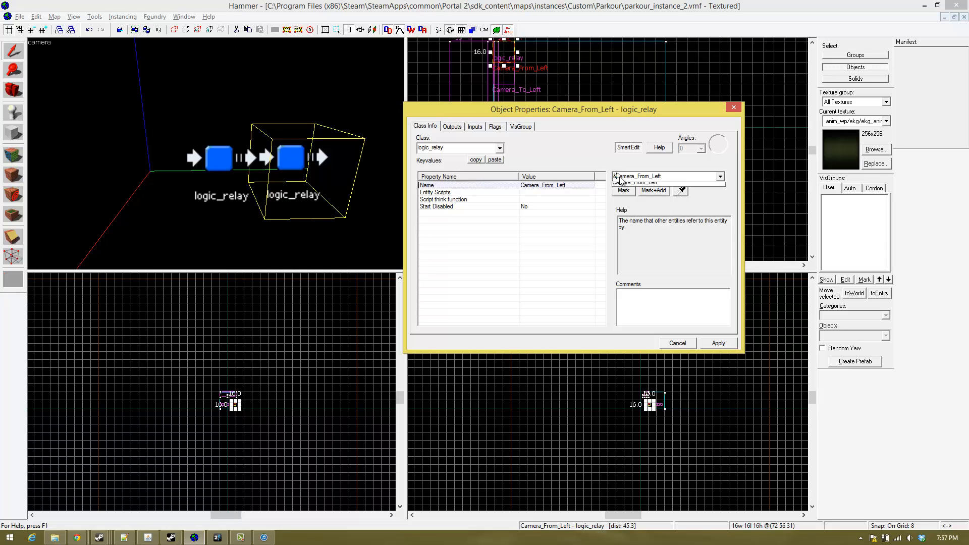
pyautogui.click(620, 177)
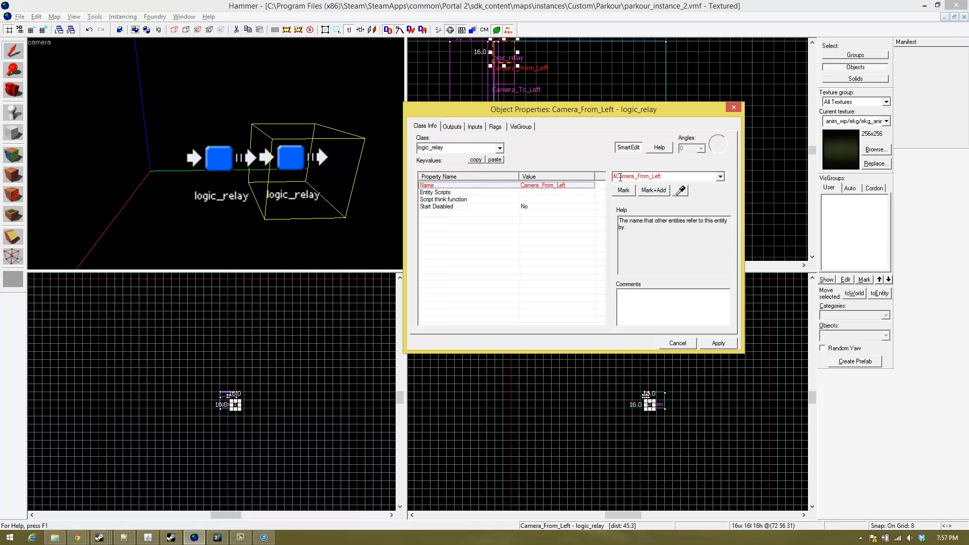
pyautogui.press('Return')
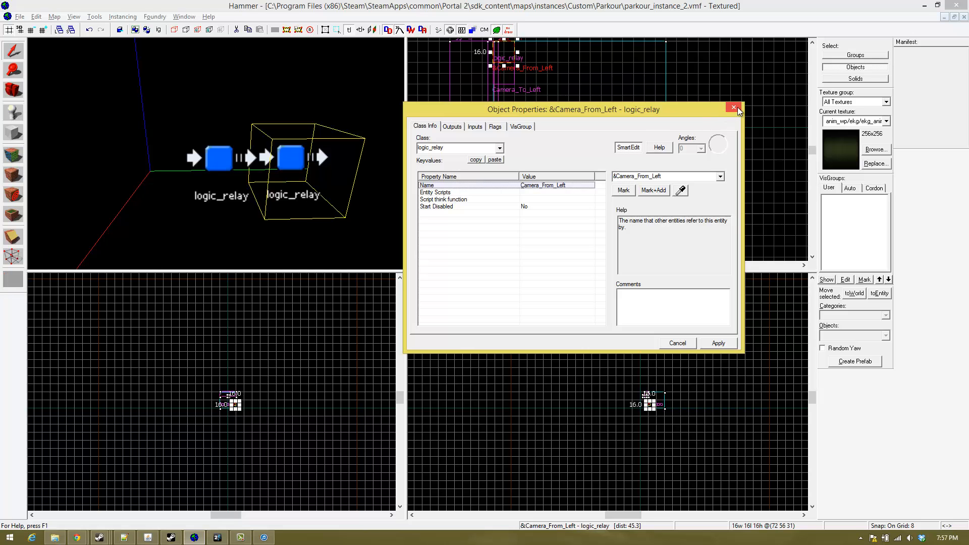
pyautogui.click(735, 107)
pyautogui.press('z')
pyautogui.press('s')
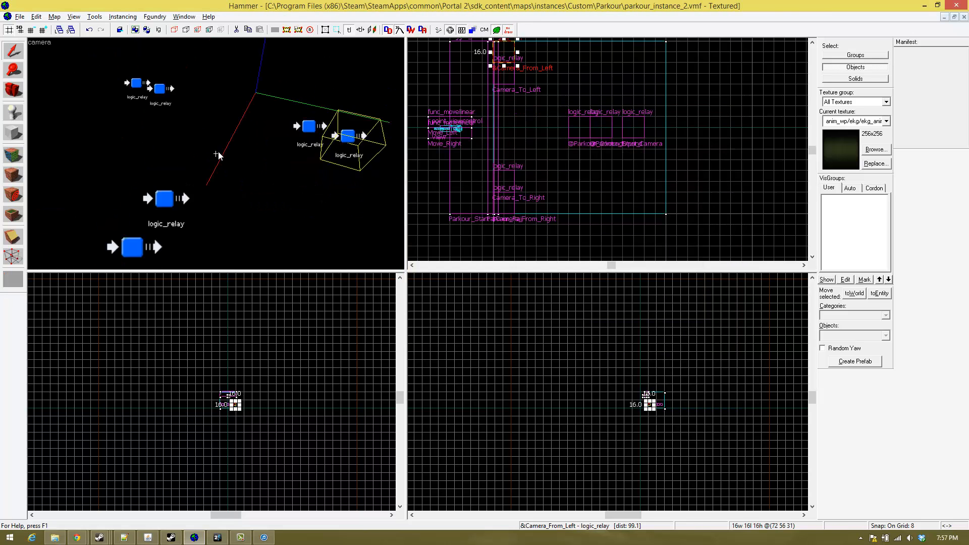
pyautogui.press('s')
pyautogui.press('a')
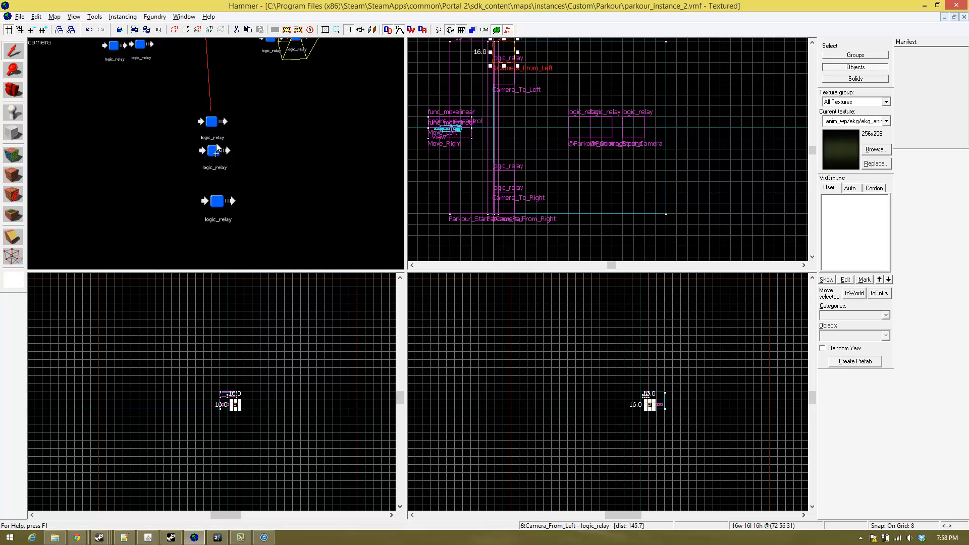
pyautogui.press('w')
pyautogui.press('s')
pyautogui.press('w')
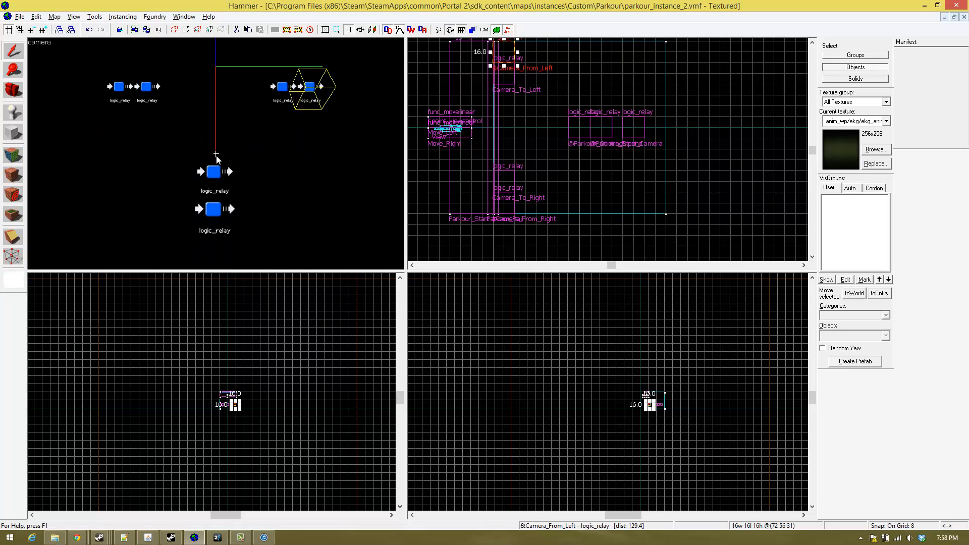
pyautogui.press('z')
pyautogui.click(228, 137)
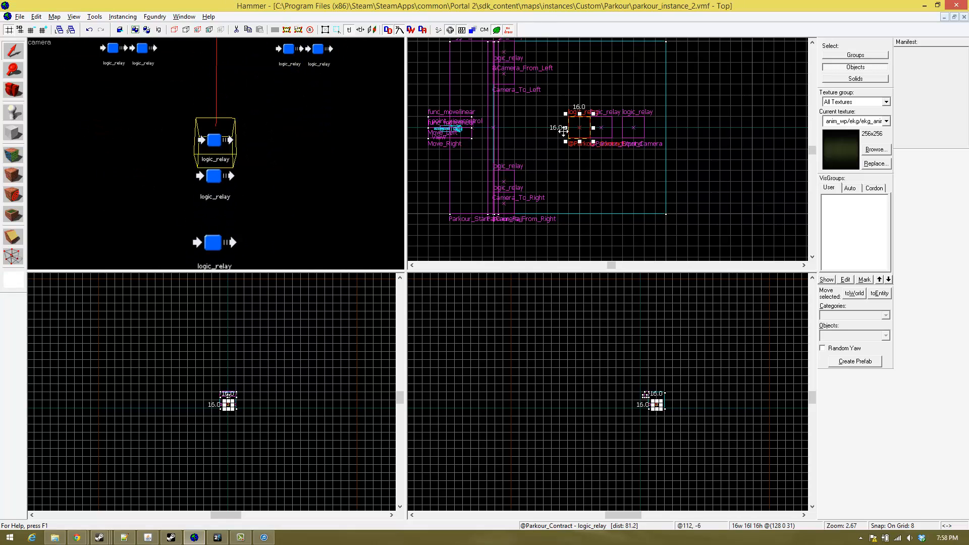
pyautogui.scroll(2, 567, 143)
pyautogui.scroll(3, 567, 143)
pyautogui.scroll(-4, 548, 145)
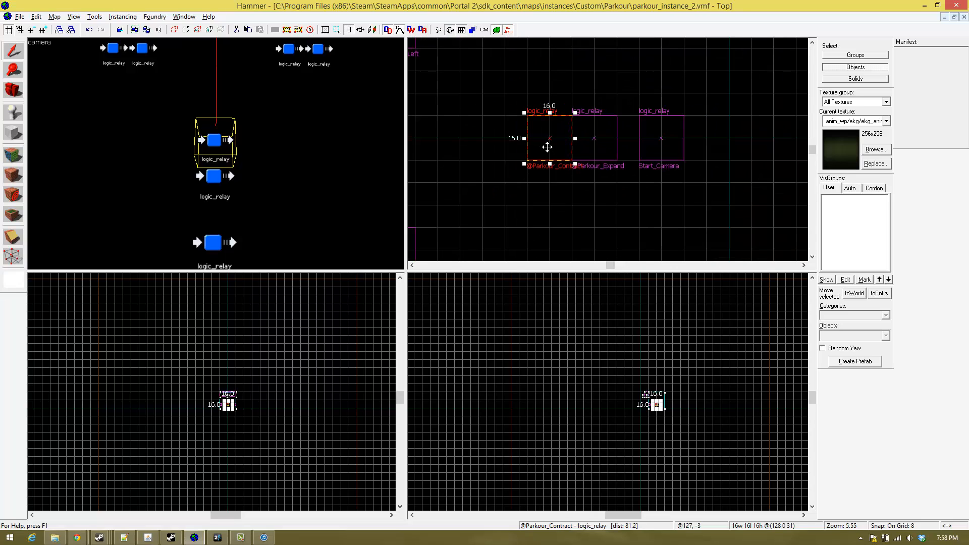
pyautogui.keyDown('shift'); pyautogui.moveTo(547, 144); pyautogui.dragTo(502, 132); pyautogui.keyUp('shift')
pyautogui.doubleClick(511, 139)
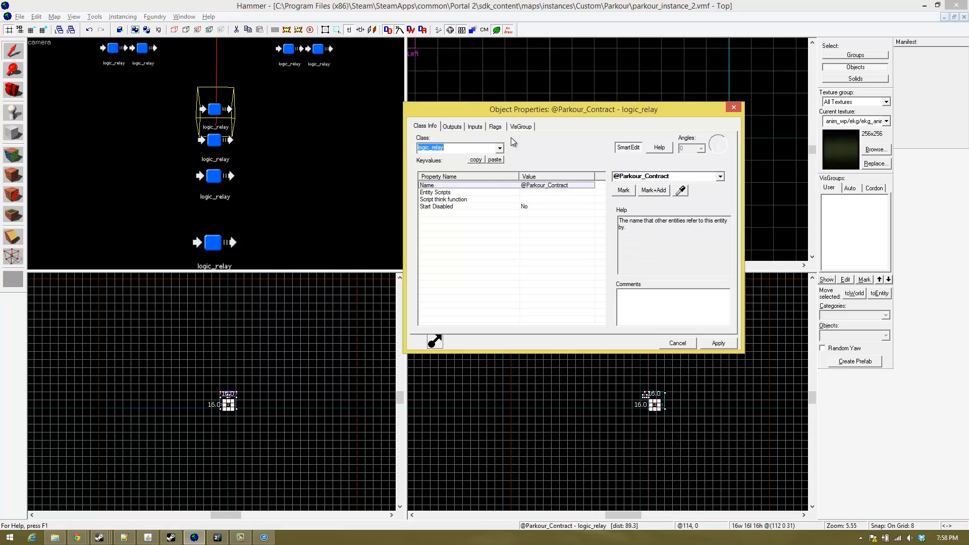
pyautogui.click(452, 126)
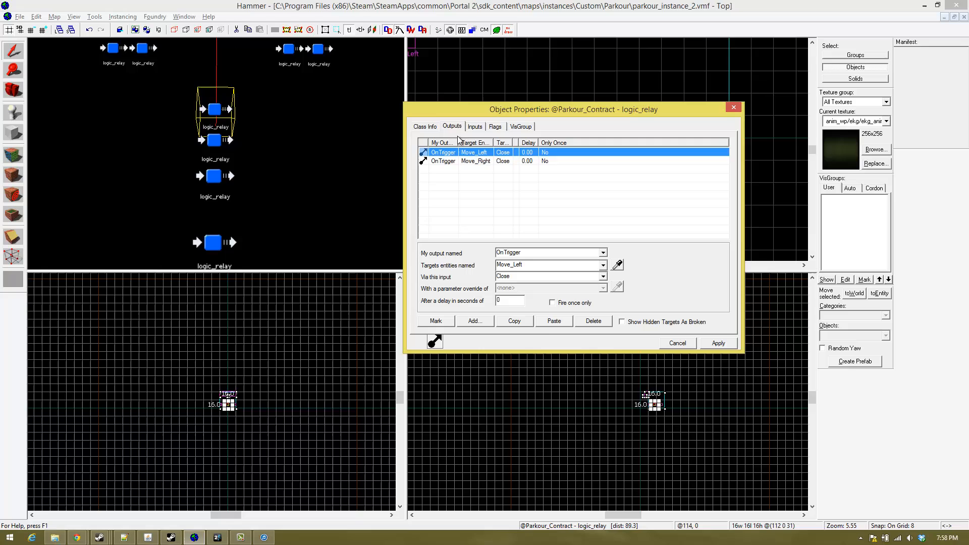
pyautogui.click(553, 322)
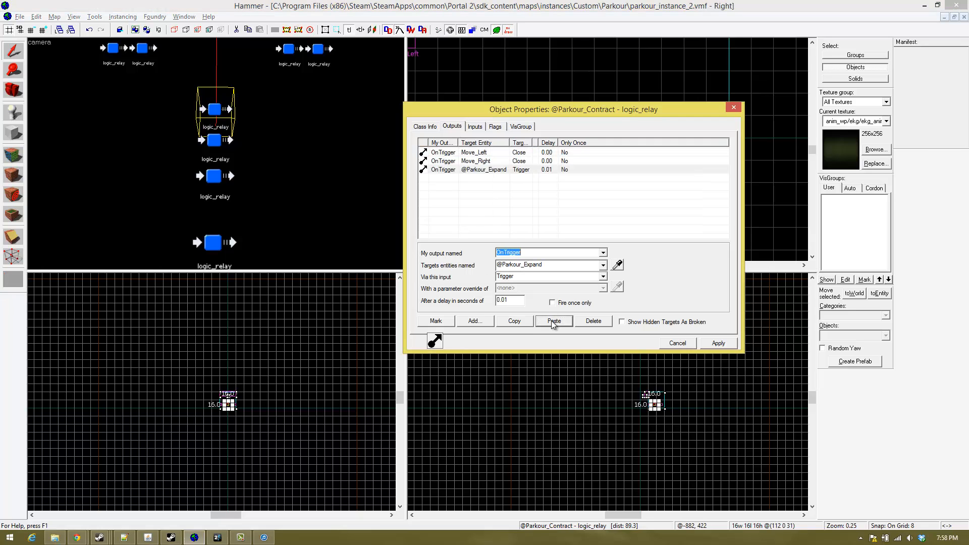
pyautogui.click(590, 321)
pyautogui.click(590, 321)
pyautogui.click(591, 321)
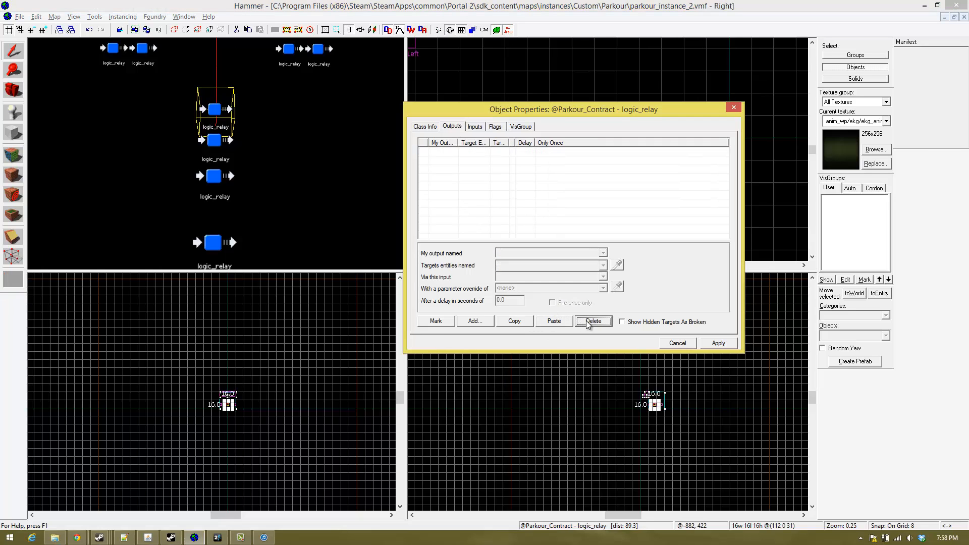
pyautogui.click(421, 128)
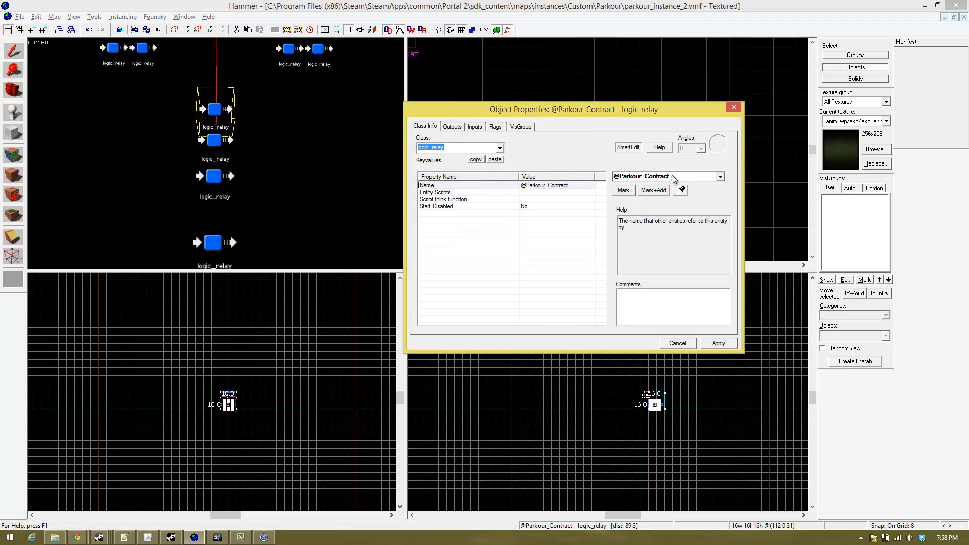
pyautogui.click(628, 177)
pyautogui.press('BackSpace')
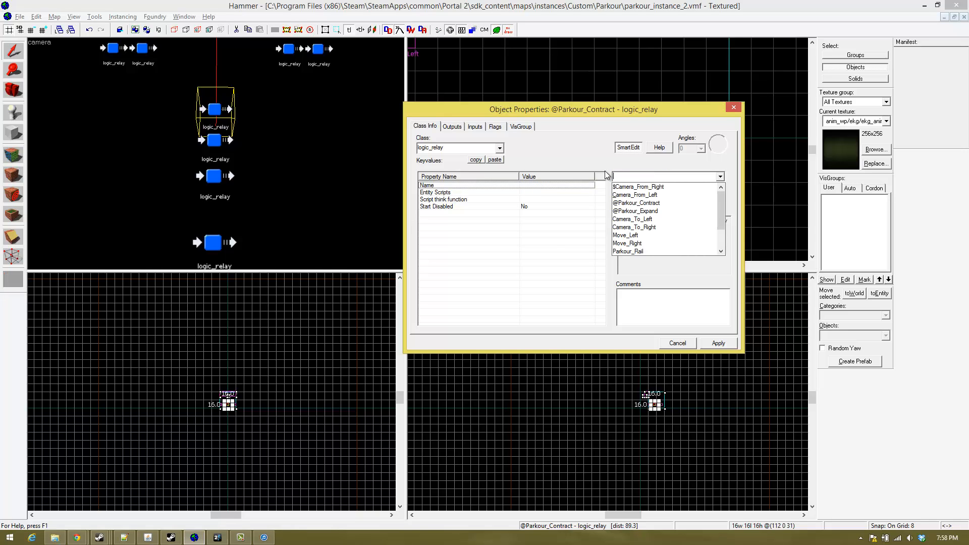
pyautogui.write('@')
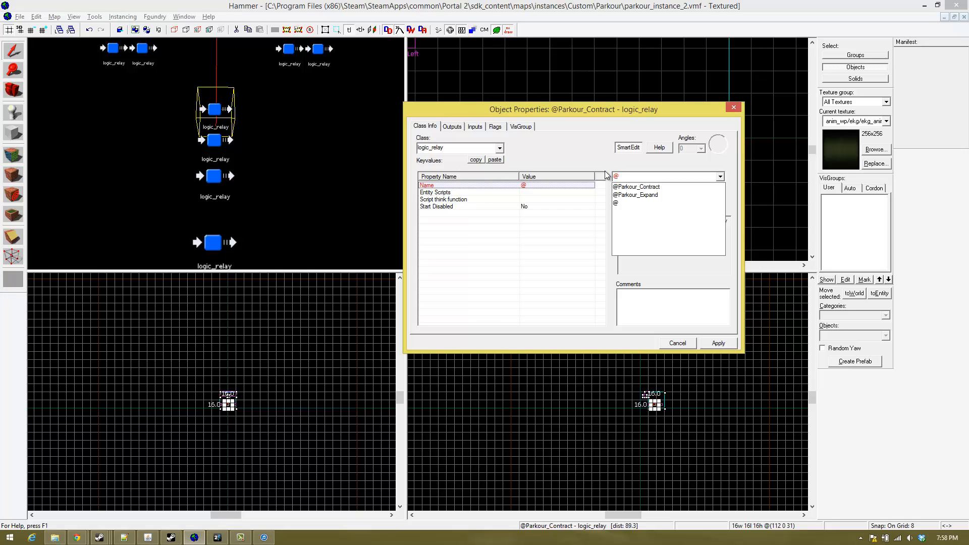
pyautogui.write('l')
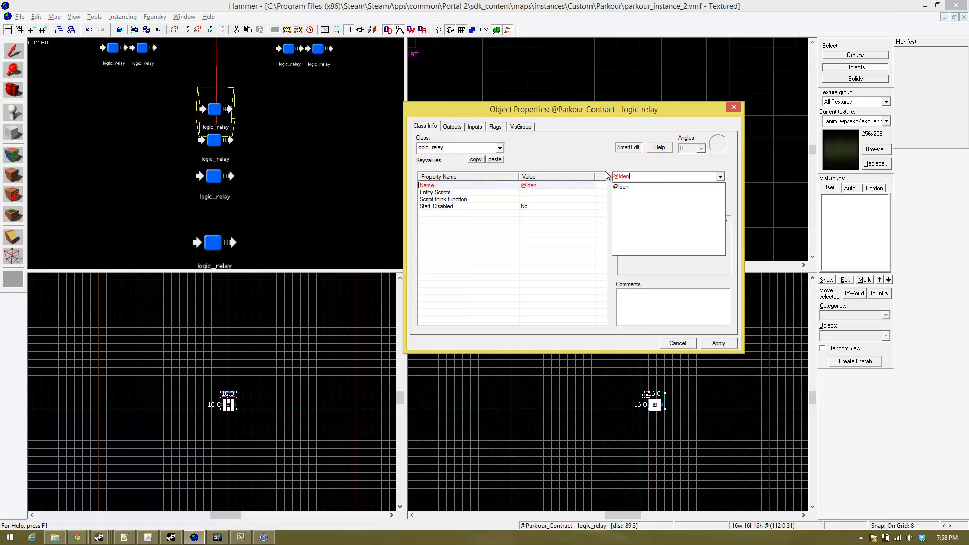
pyautogui.write('dentification')
pyautogui.press('BackSpace')
pyautogui.press('BackSpace')
pyautogui.press('BackSpace')
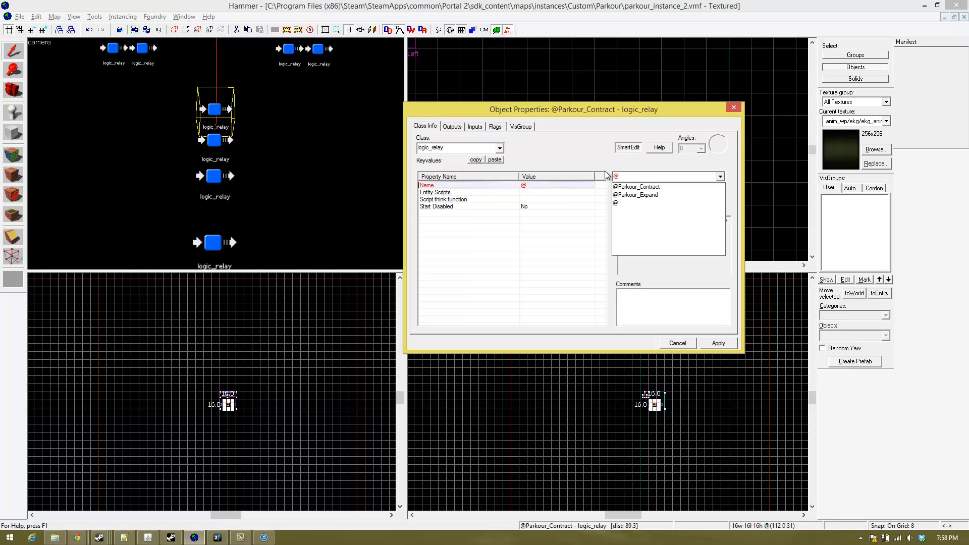
pyautogui.write('Parkour_Block_ID')
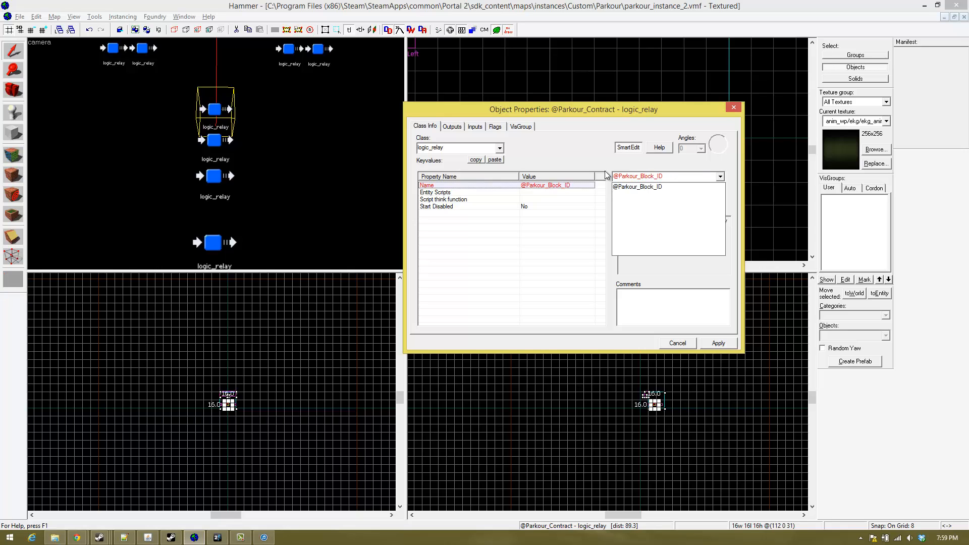
pyautogui.press('Return')
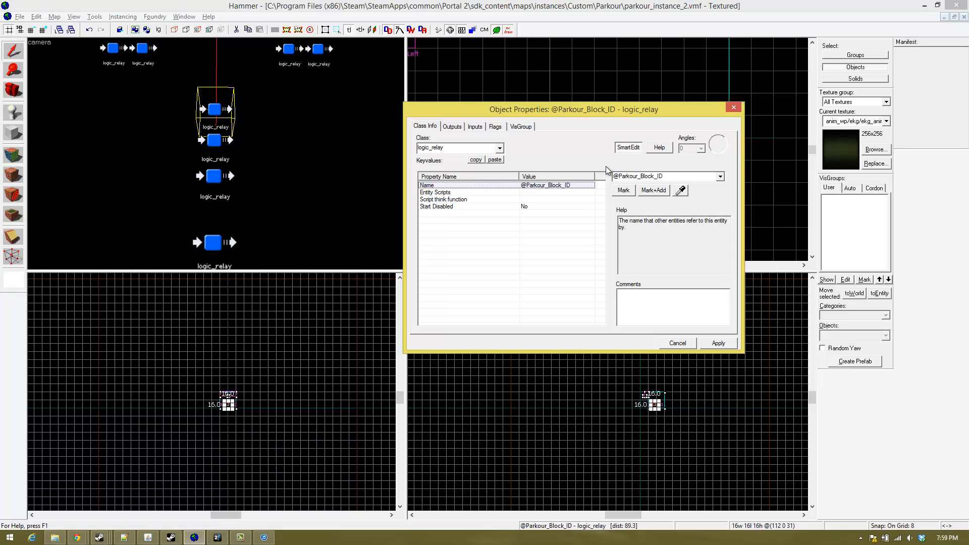
pyautogui.press('z')
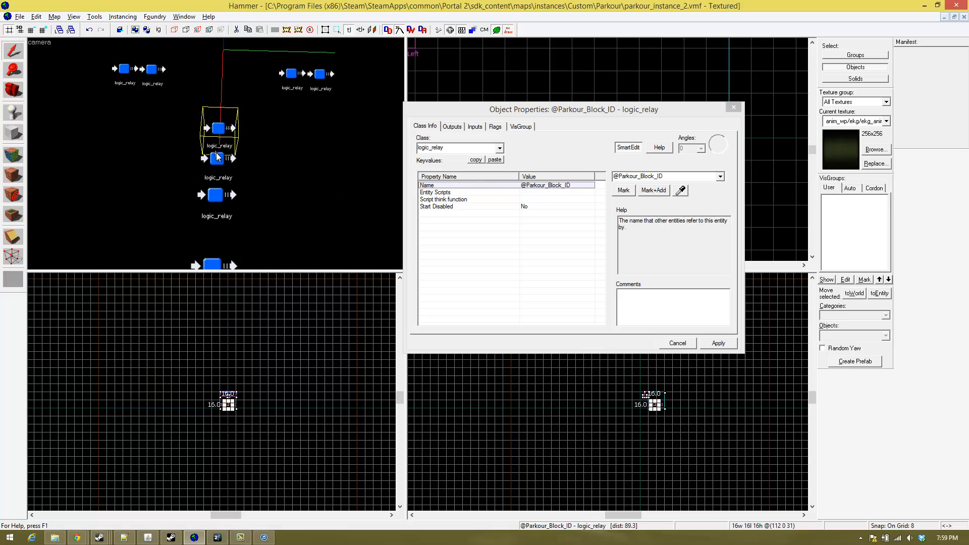
pyautogui.press('s')
pyautogui.press('w')
pyautogui.press('s')
pyautogui.press('w')
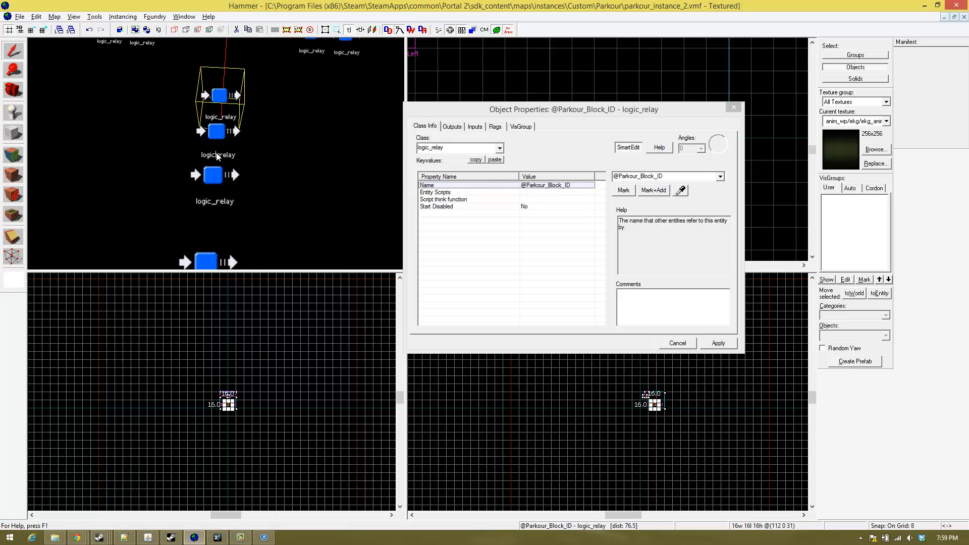
pyautogui.press('s')
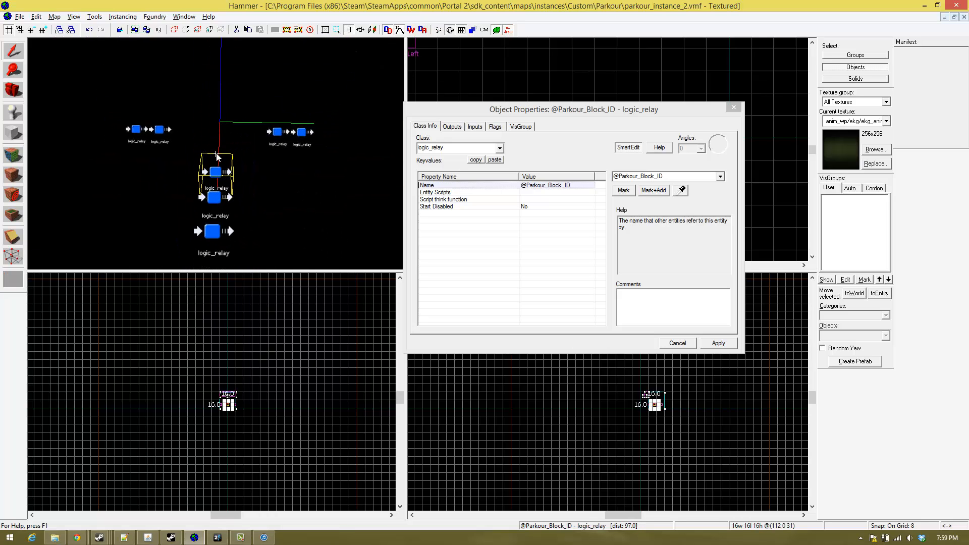
pyautogui.press('s')
pyautogui.press('w')
pyautogui.press('s')
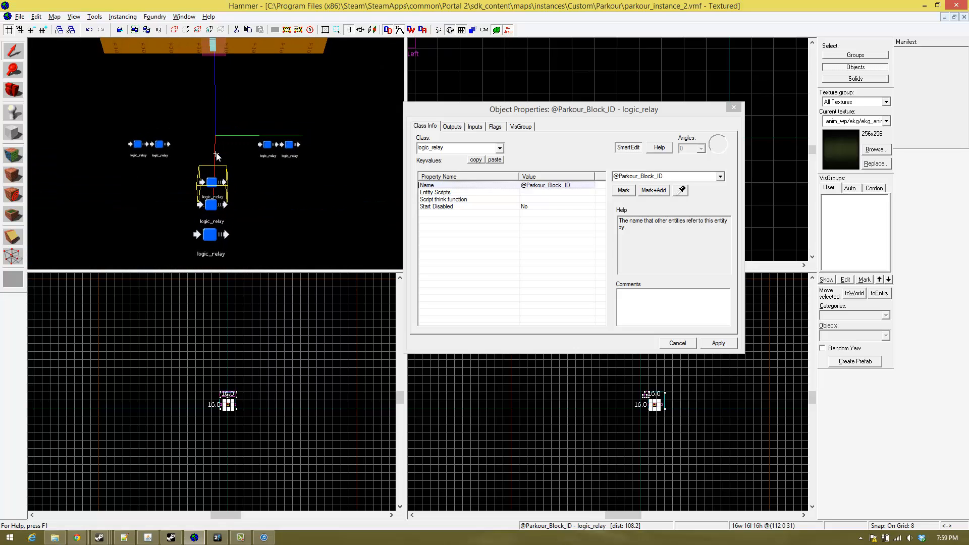
pyautogui.press('w')
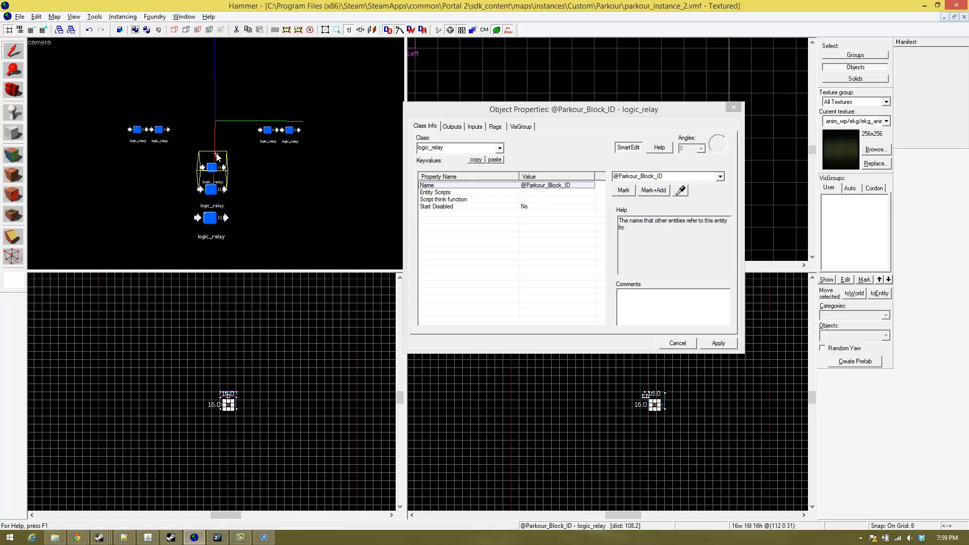
pyautogui.press('d')
pyautogui.press('d')
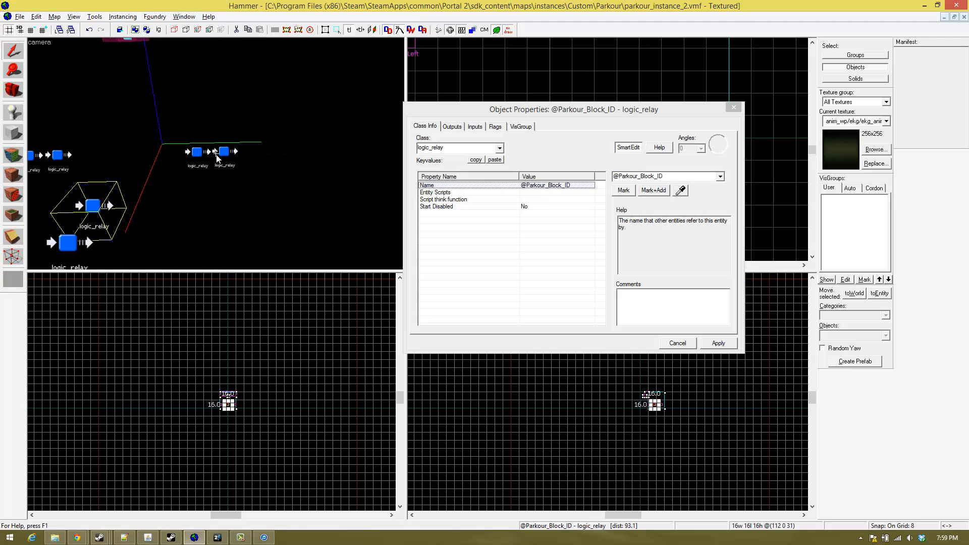
pyautogui.press('a')
pyautogui.press('a')
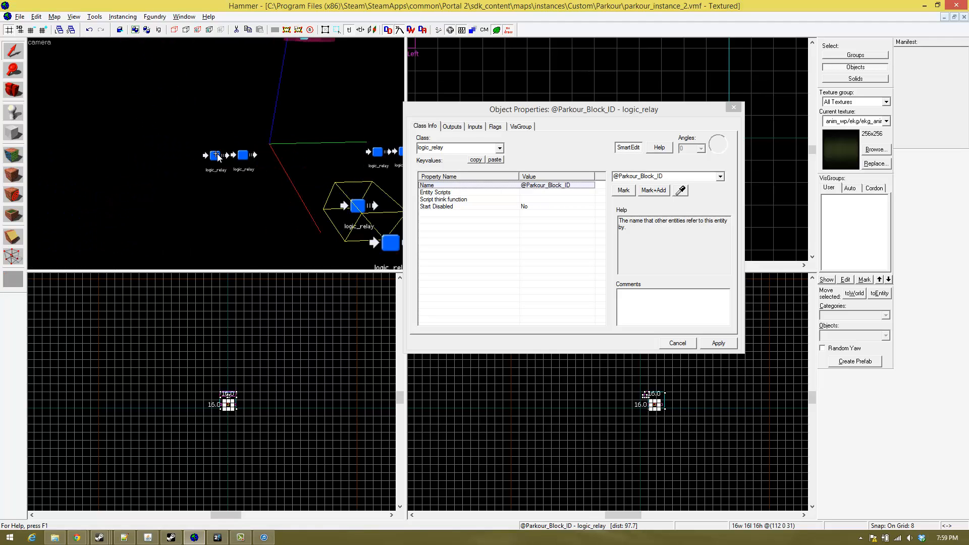
pyautogui.press('d')
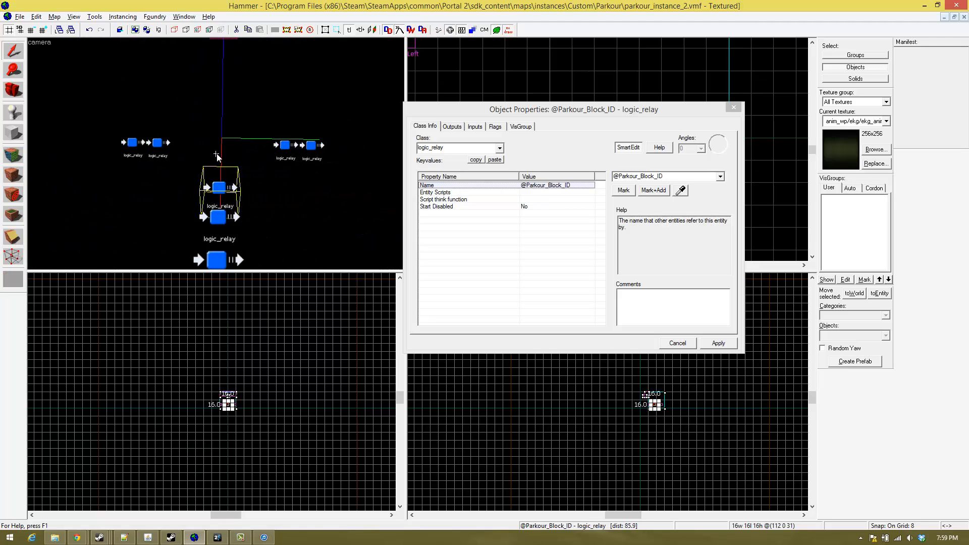
pyautogui.press('a')
pyautogui.press('d')
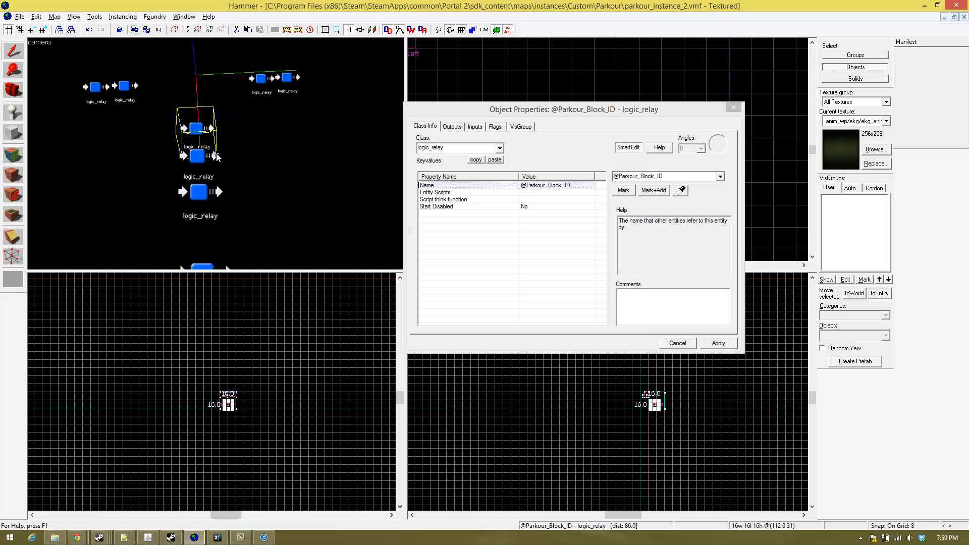
pyautogui.press('z')
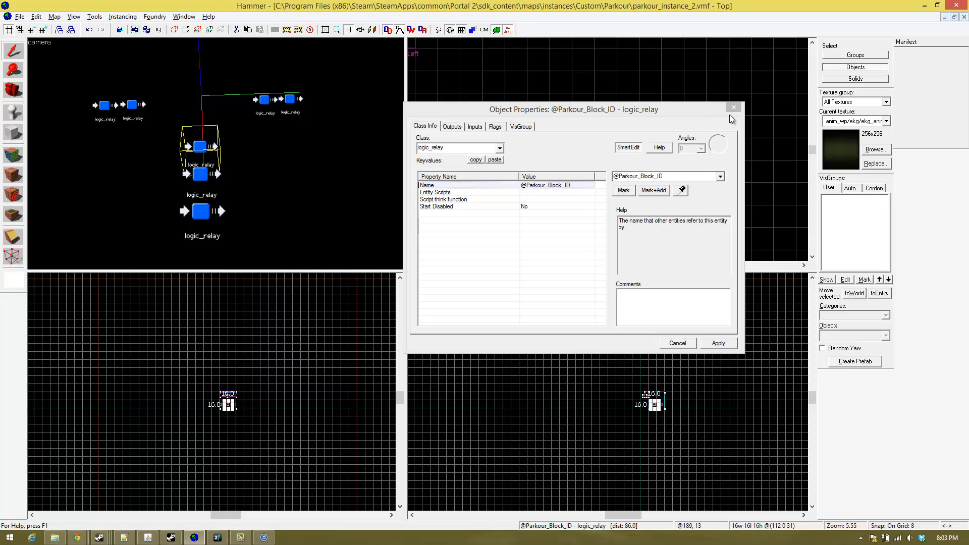
pyautogui.click(712, 142)
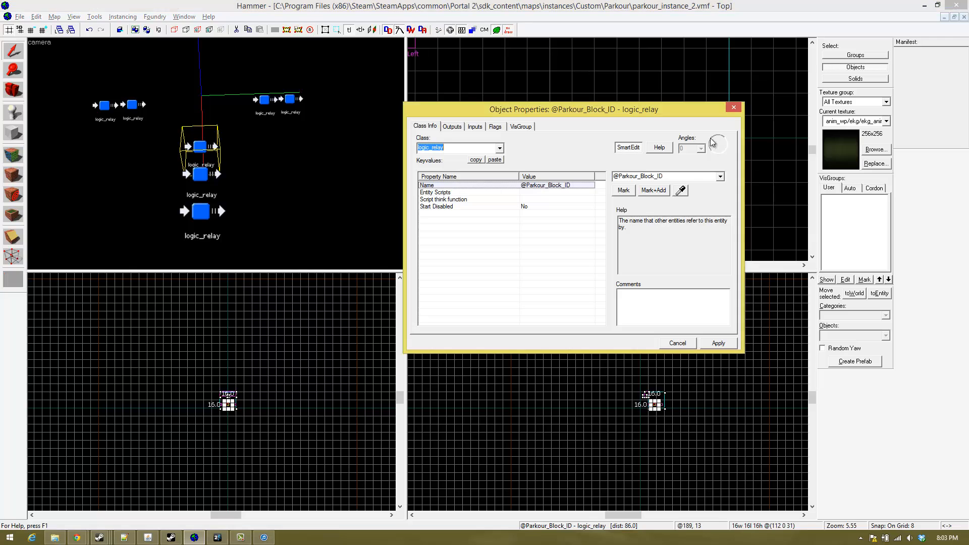
pyautogui.click(734, 108)
pyautogui.scroll(-3, 564, 125)
pyautogui.scroll(3, 463, 113)
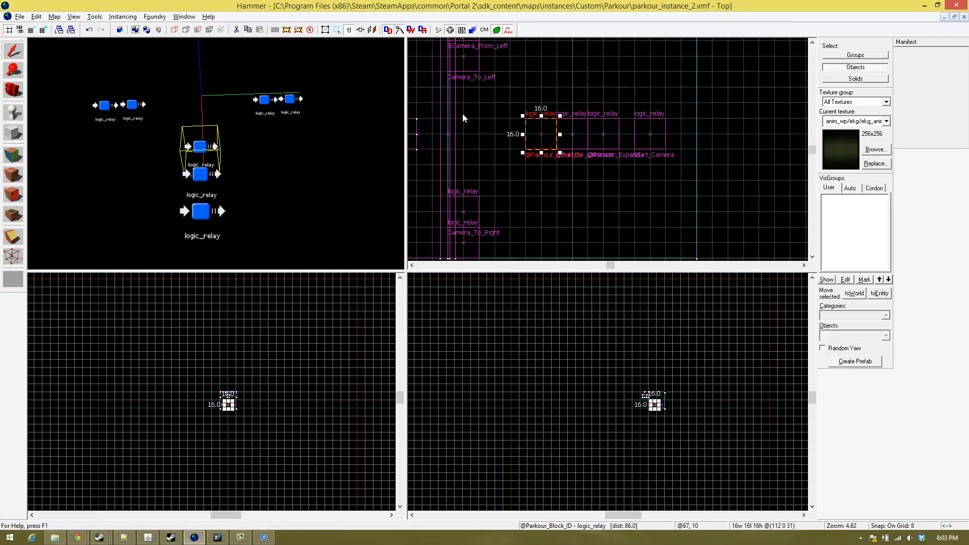
pyautogui.keyDown('shift'); pyautogui.moveTo(580, 141); pyautogui.dragTo(542, 131); pyautogui.keyUp('shift')
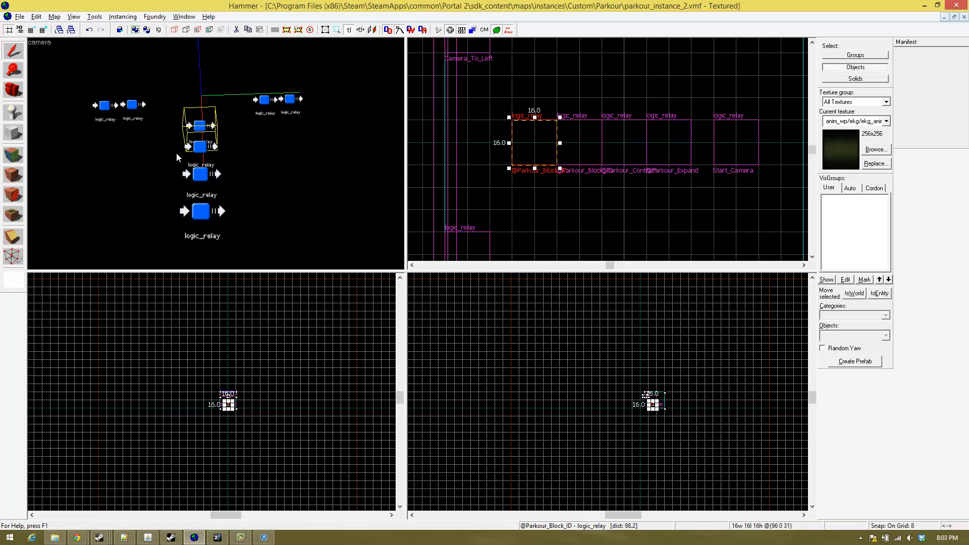
pyautogui.click(199, 148)
pyautogui.doubleClick(201, 152)
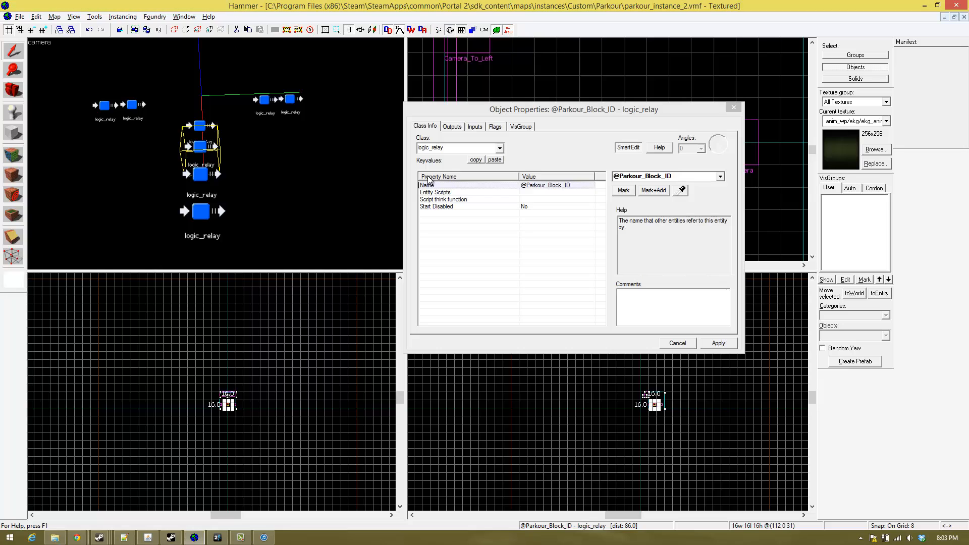
pyautogui.click(620, 177)
pyautogui.click(619, 177)
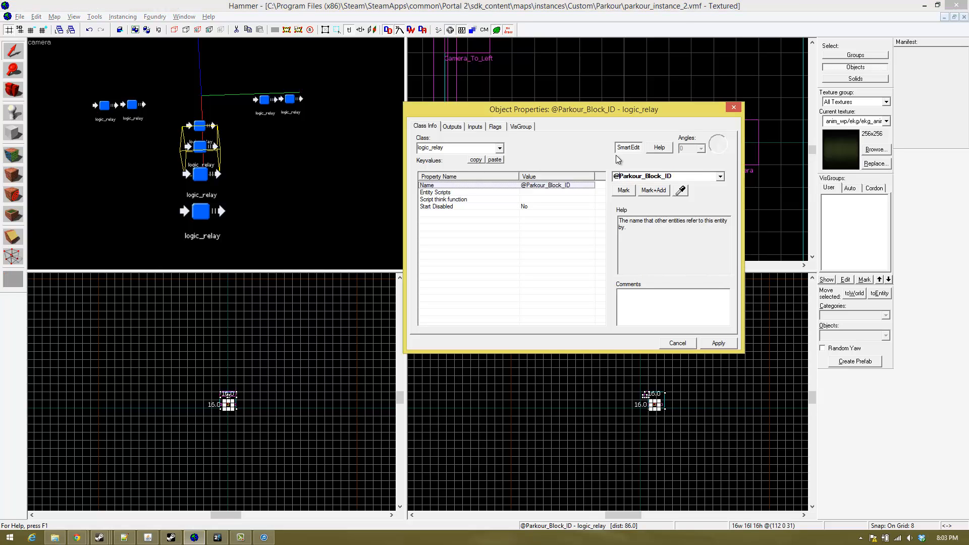
pyautogui.press('BackSpace')
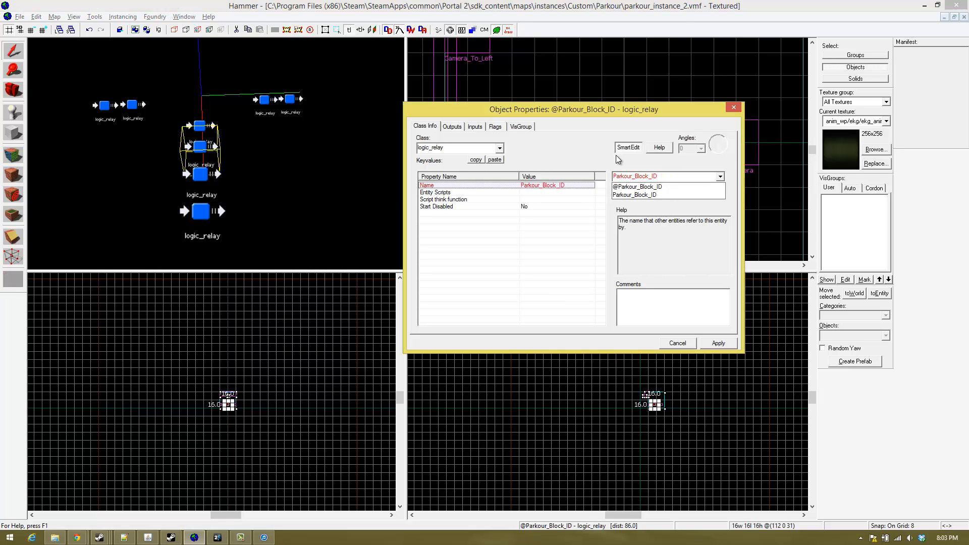
pyautogui.write('$')
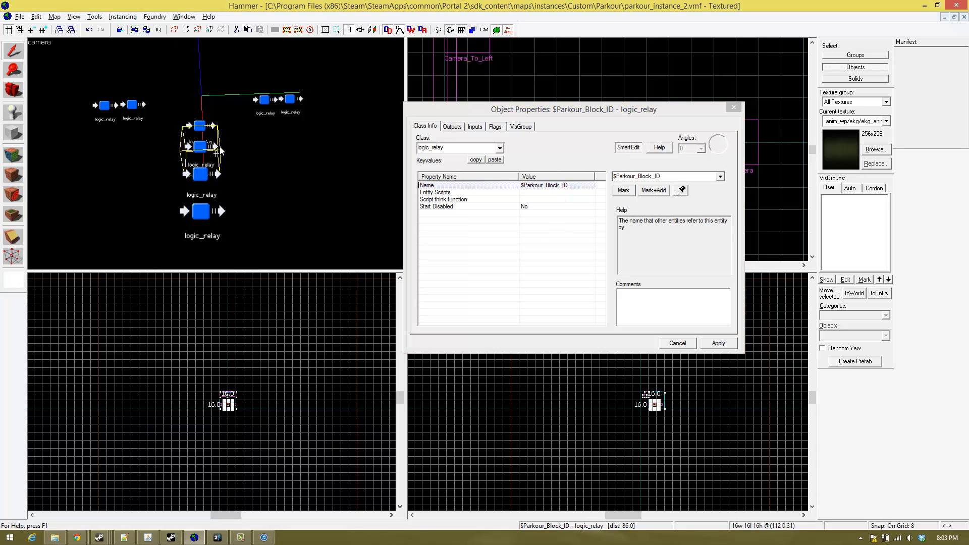
pyautogui.write('zaw')
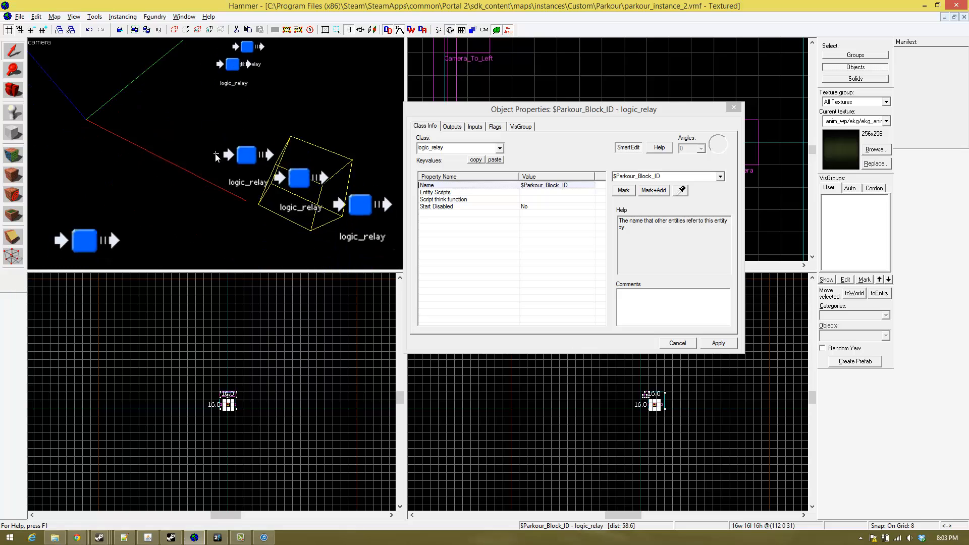
pyautogui.write('ds')
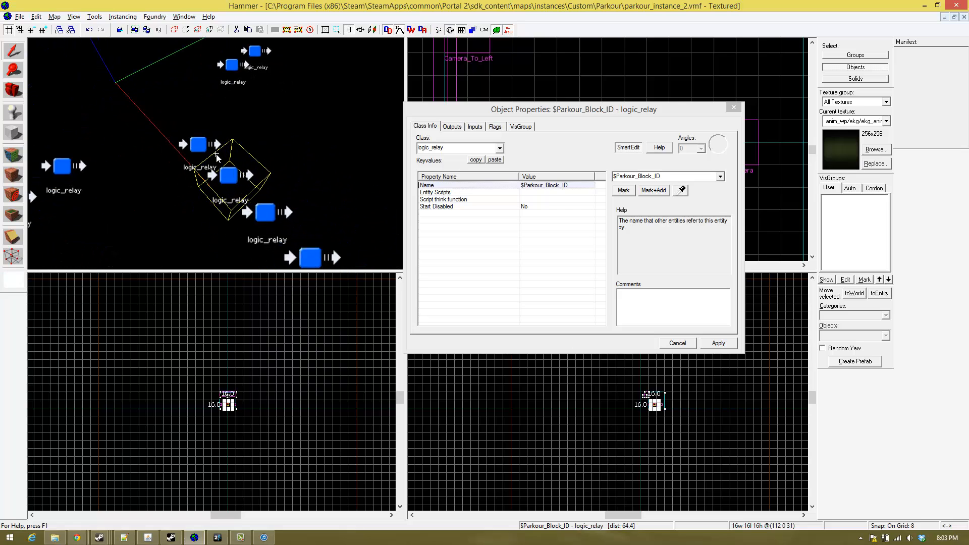
pyautogui.write('z')
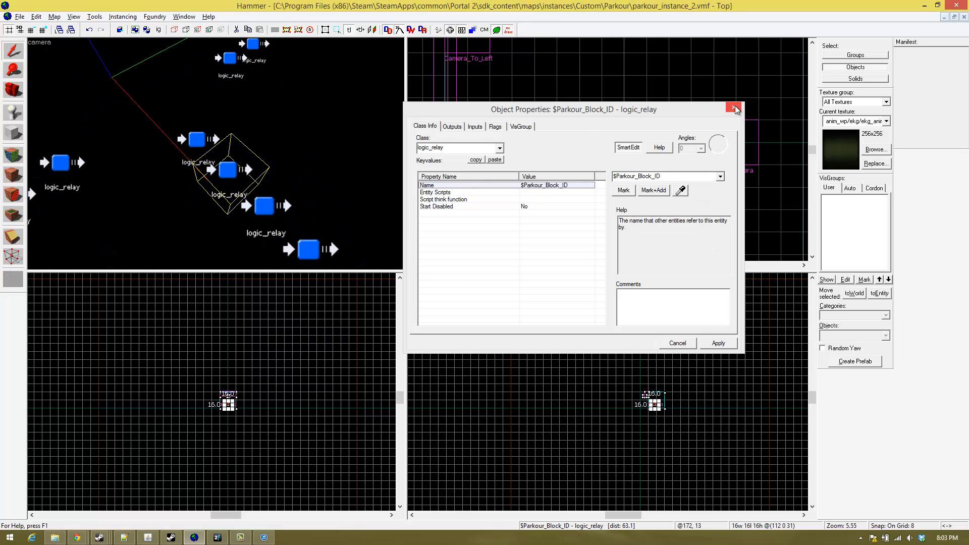
pyautogui.click(733, 107)
pyautogui.scroll(2, 568, 155)
pyautogui.moveTo(568, 156); pyautogui.dragTo(449, 147)
pyautogui.press('Escape')
pyautogui.click(516, 149)
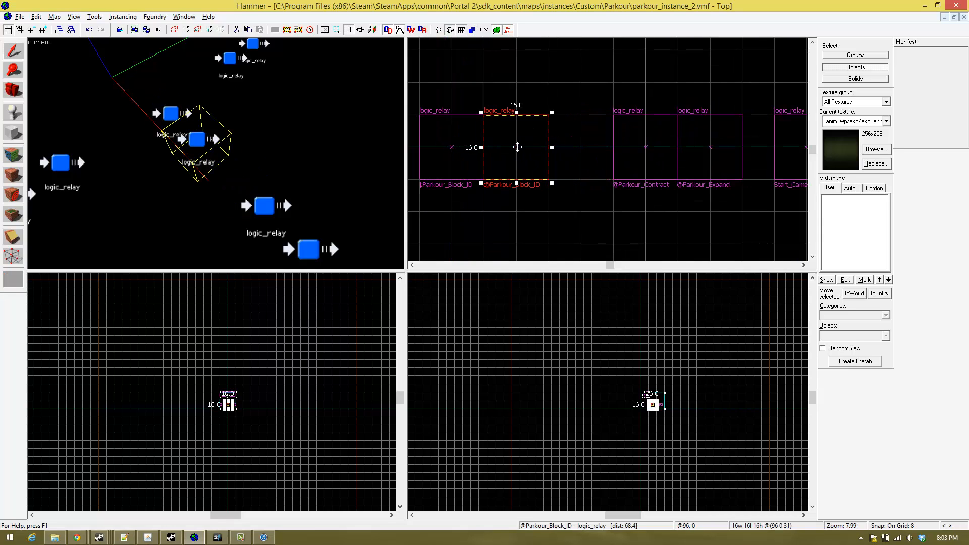
pyautogui.moveTo(520, 147); pyautogui.dragTo(584, 147)
pyautogui.click(453, 149)
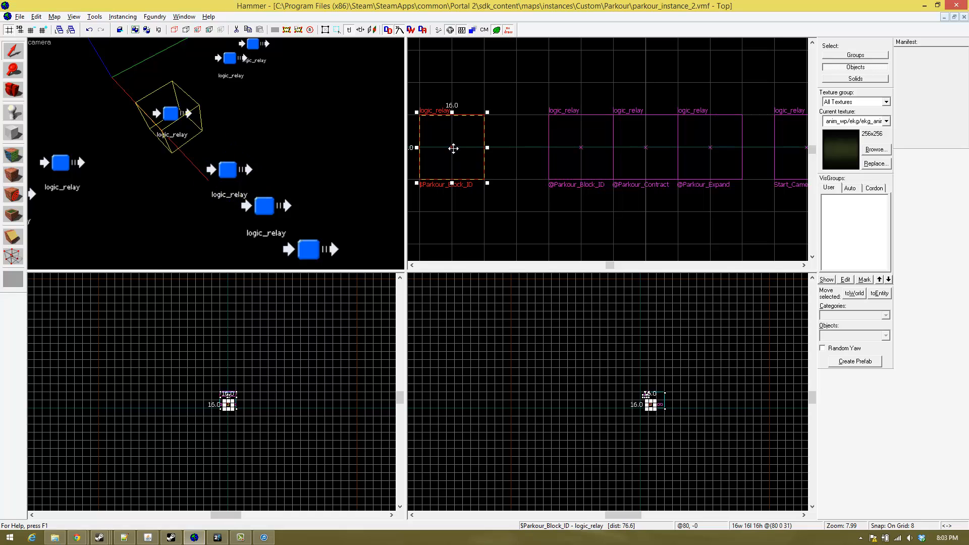
pyautogui.moveTo(452, 148); pyautogui.dragTo(518, 148)
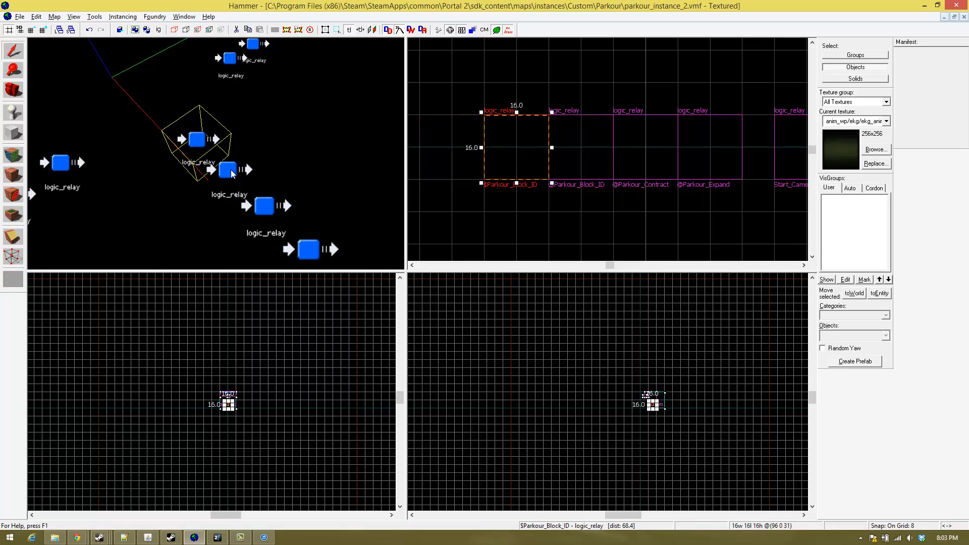
pyautogui.press('z')
pyautogui.press('s')
pyautogui.press('z')
pyautogui.click(237, 137)
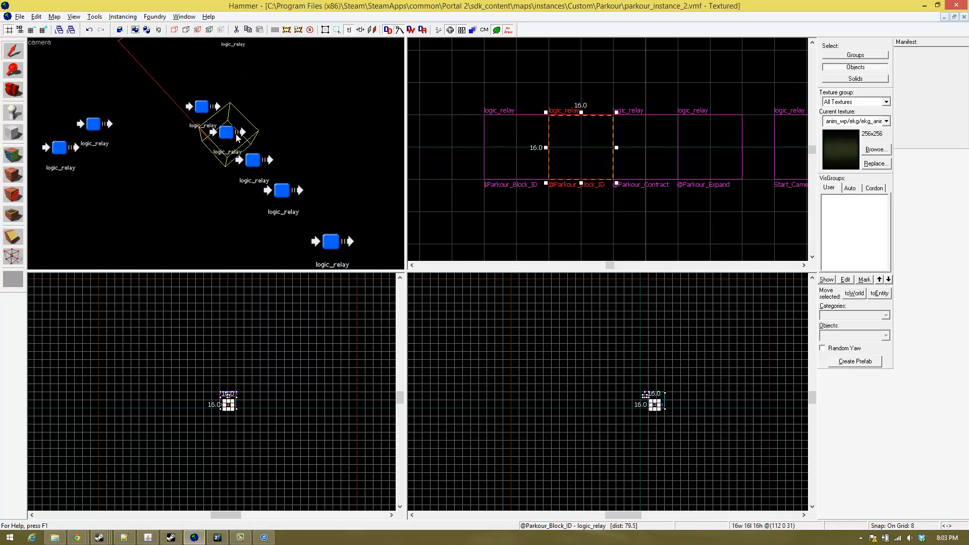
pyautogui.doubleClick(237, 138)
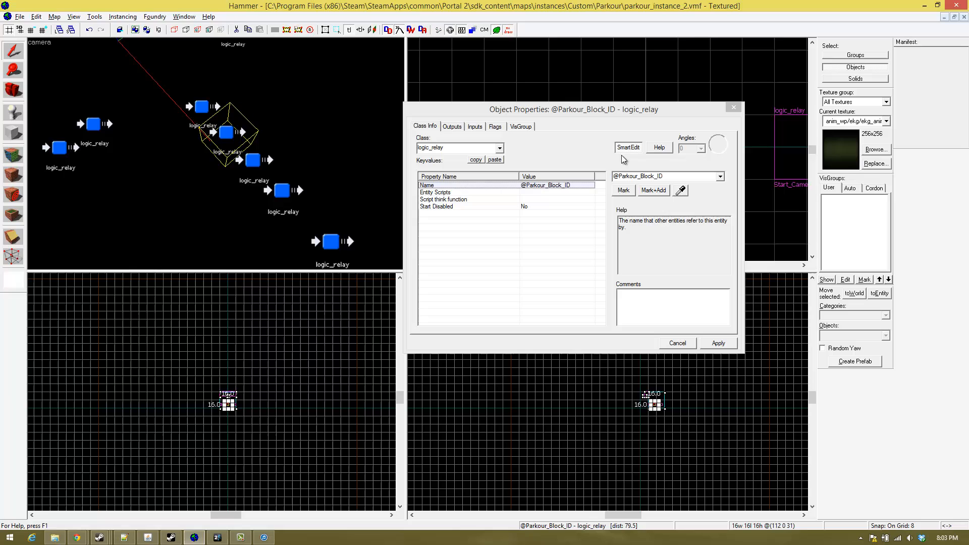
pyautogui.click(675, 176)
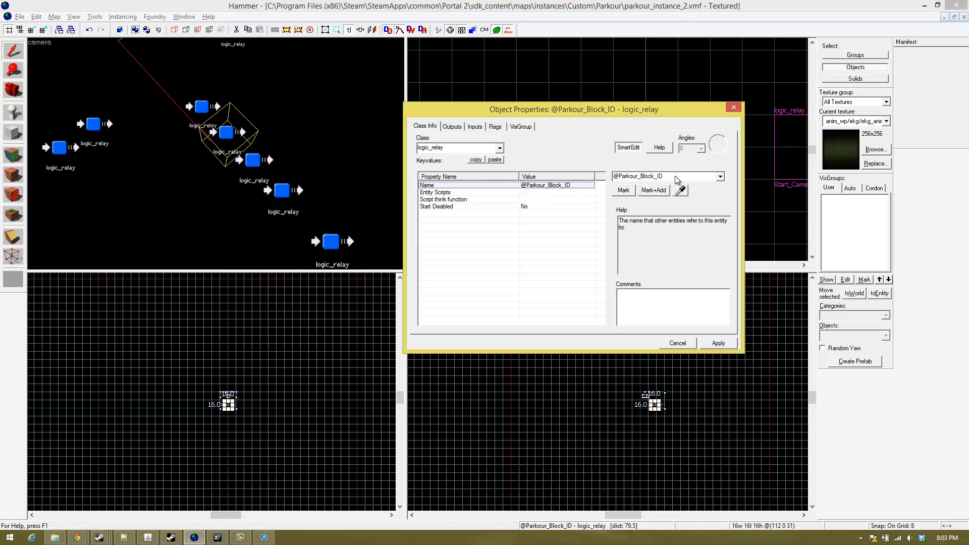
pyautogui.moveTo(675, 177); pyautogui.dragTo(618, 176)
pyautogui.click(670, 175)
pyautogui.click(713, 99)
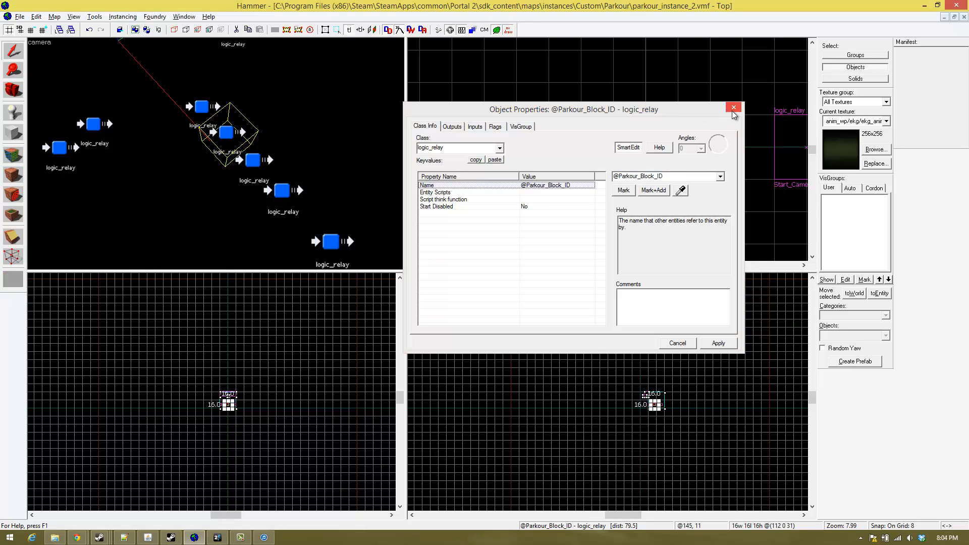
pyautogui.click(691, 175)
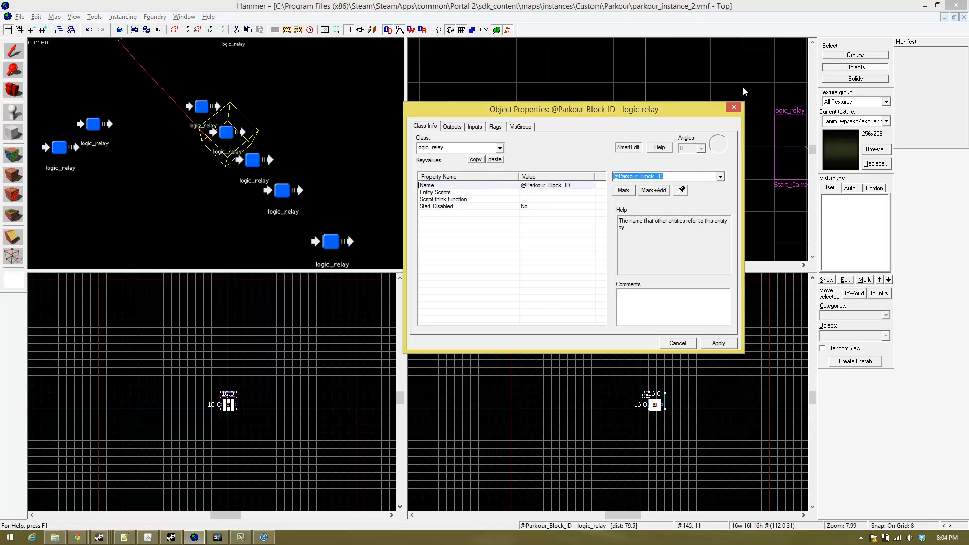
pyautogui.moveTo(709, 175); pyautogui.dragTo(555, 176)
pyautogui.click(669, 176)
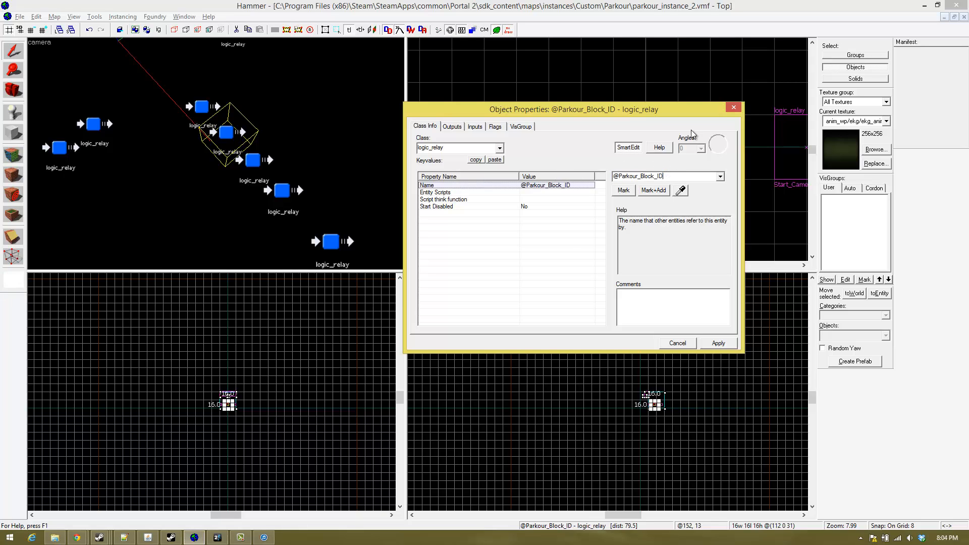
pyautogui.click(730, 110)
pyautogui.press('z')
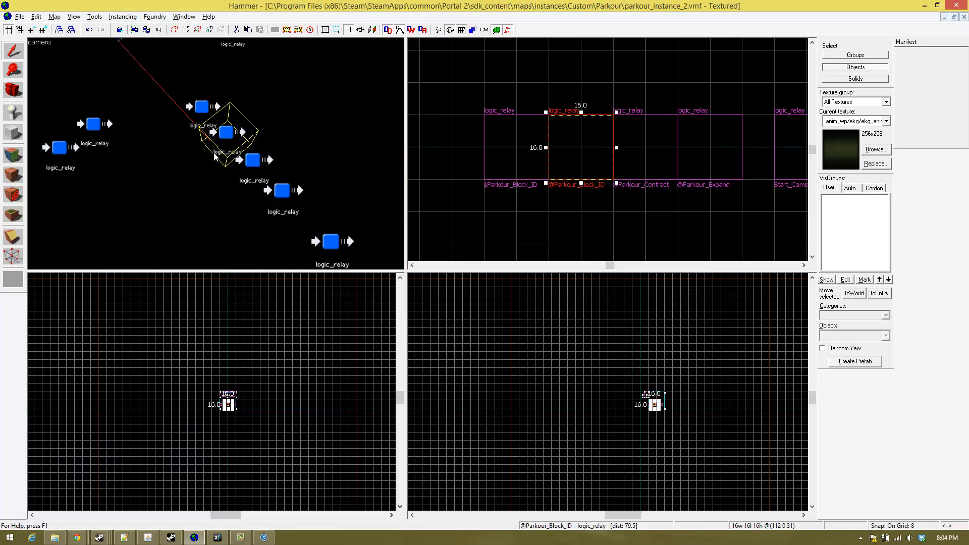
pyautogui.press('d')
pyautogui.press('d')
pyautogui.press('s')
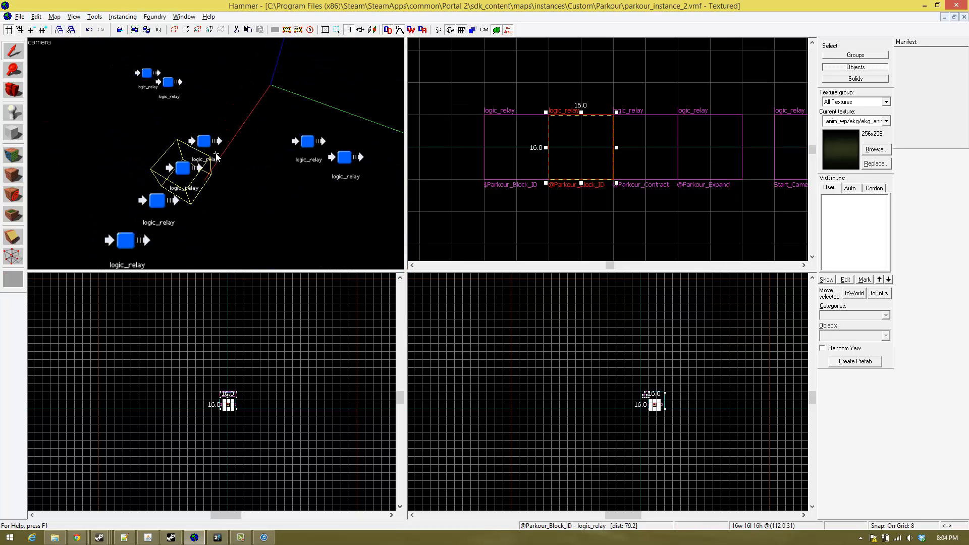
pyautogui.press('a')
pyautogui.press('w')
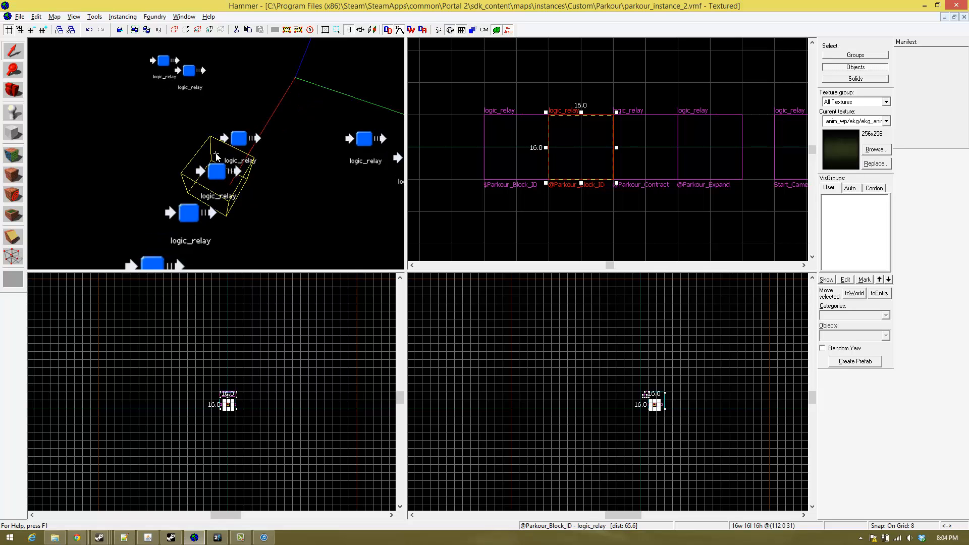
pyautogui.press('s')
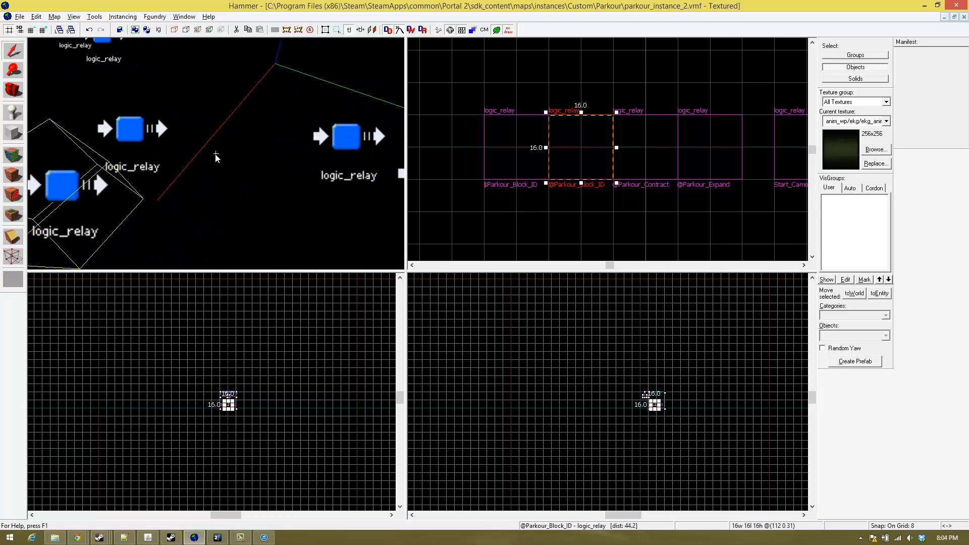
pyautogui.press('w')
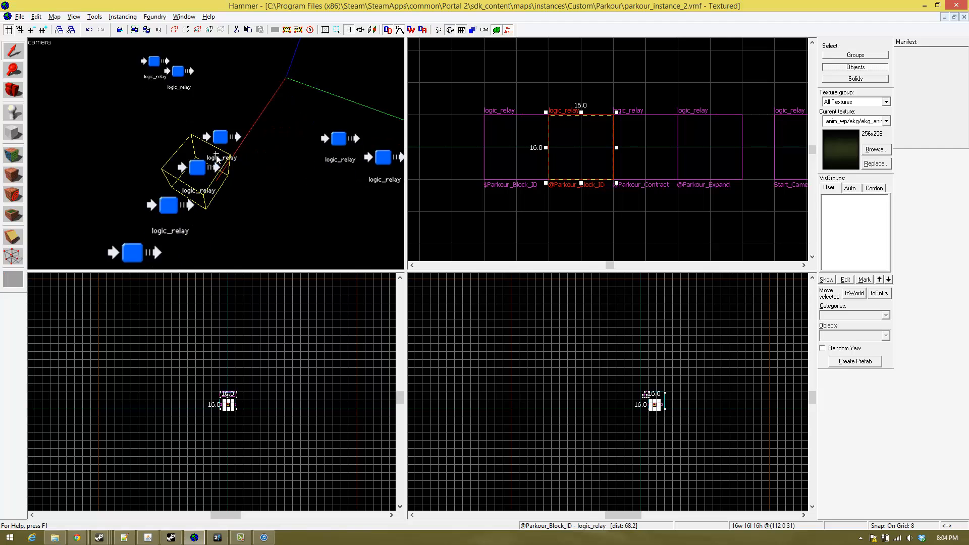
pyautogui.press('s')
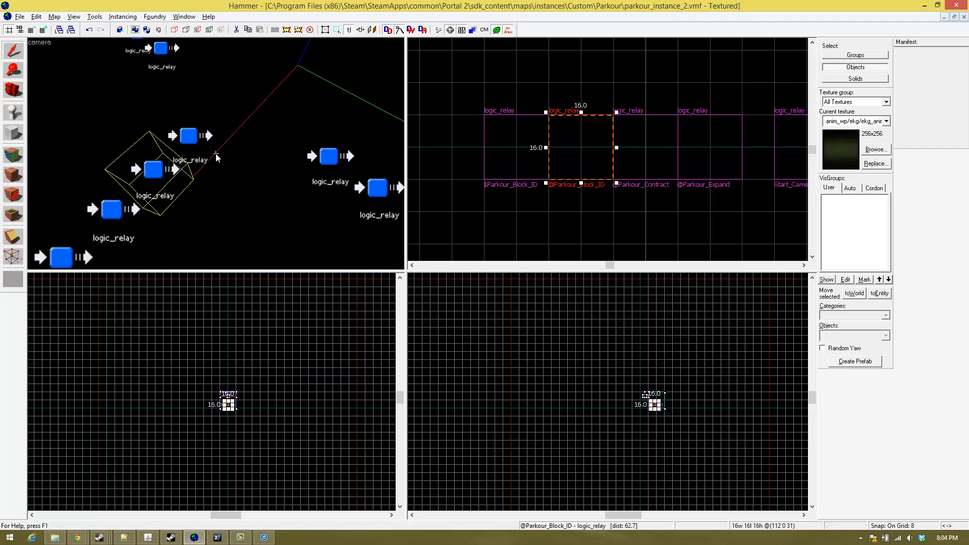
pyautogui.press('s')
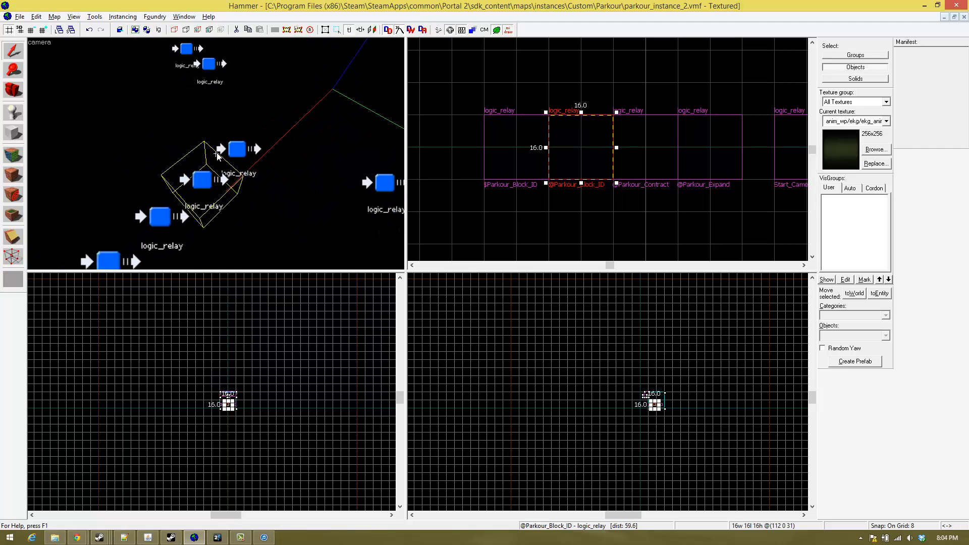
pyautogui.press('w')
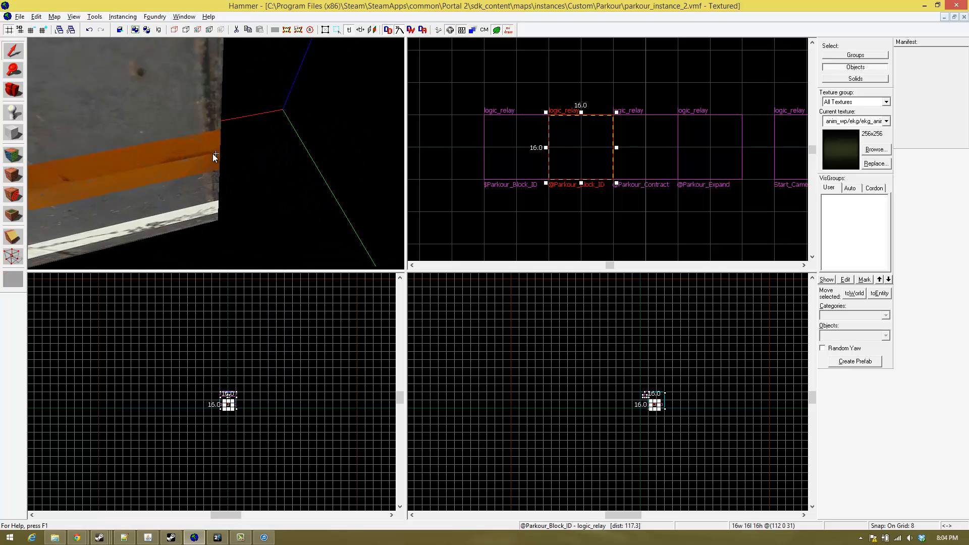
pyautogui.press('s')
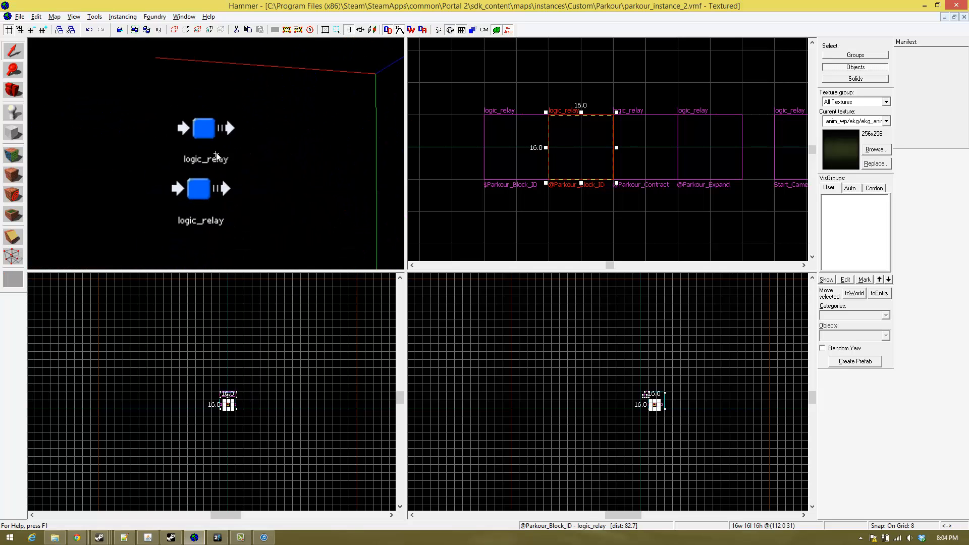
pyautogui.press('a')
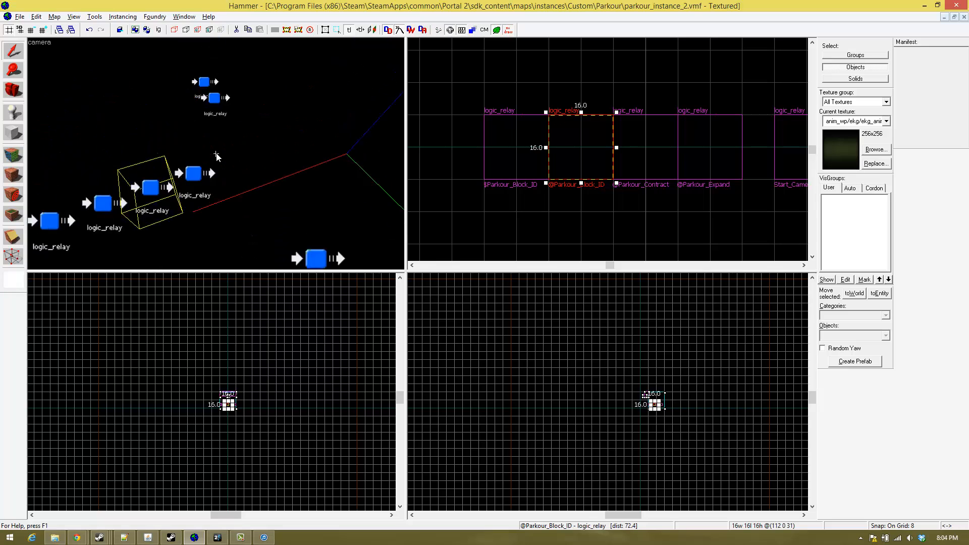
pyautogui.press('w')
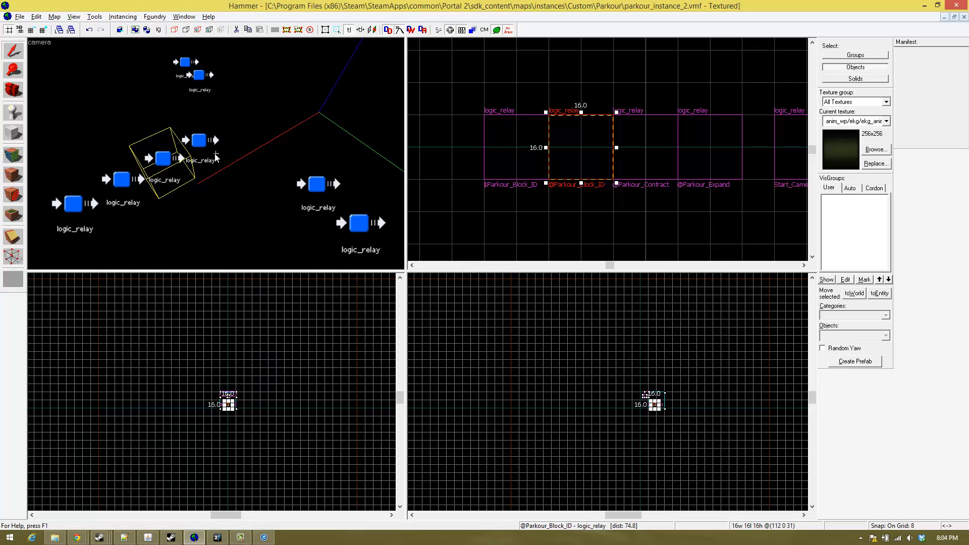
pyautogui.press('w')
pyautogui.press('w')
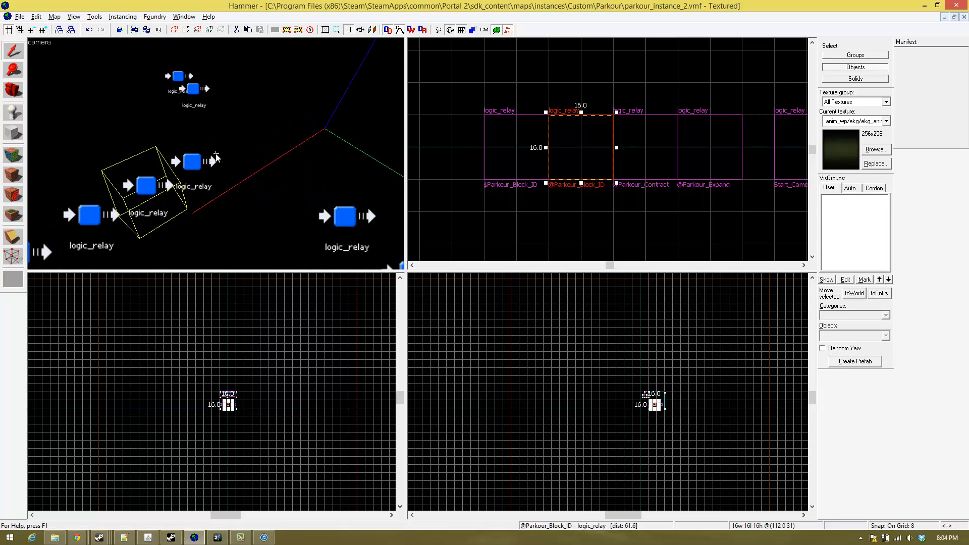
pyautogui.press('s')
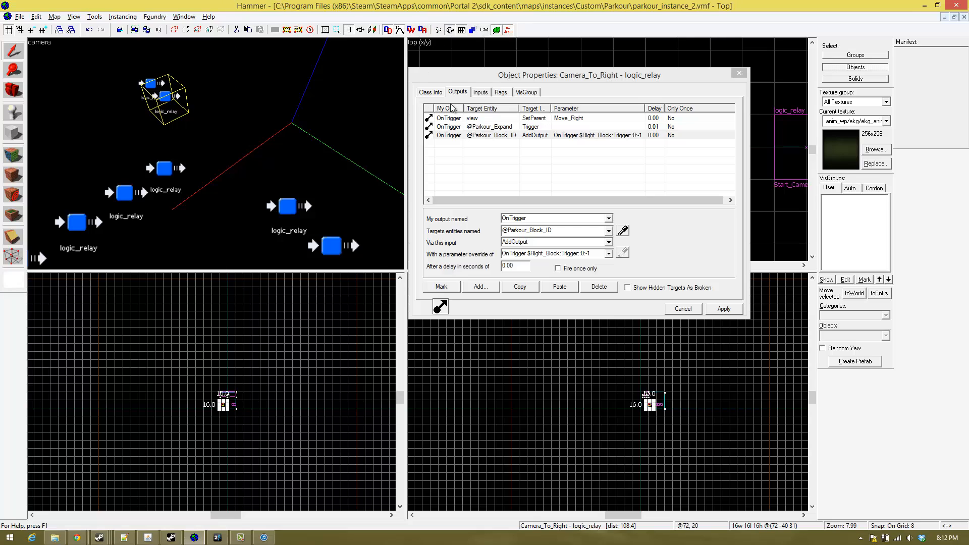
pyautogui.moveTo(507, 81); pyautogui.dragTo(537, 81)
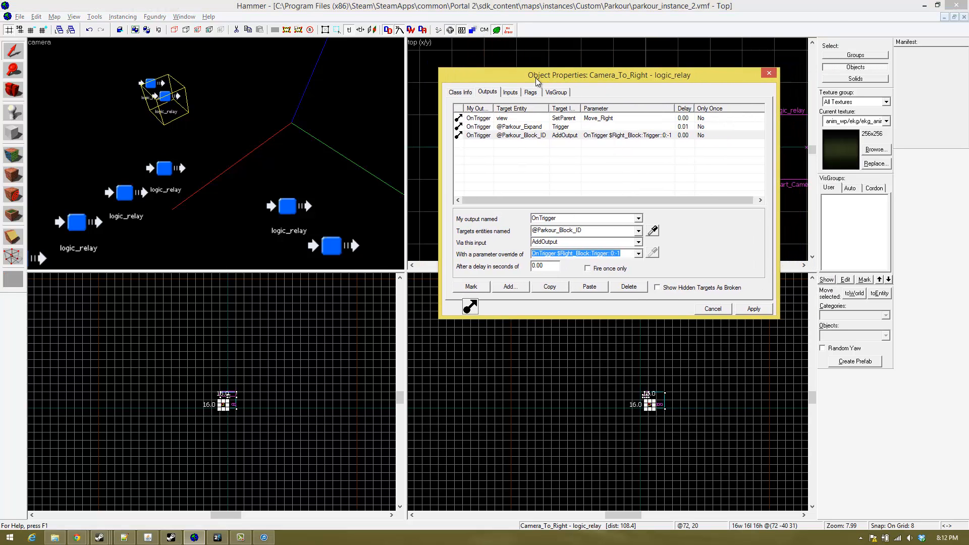
pyautogui.moveTo(507, 77); pyautogui.dragTo(488, 79)
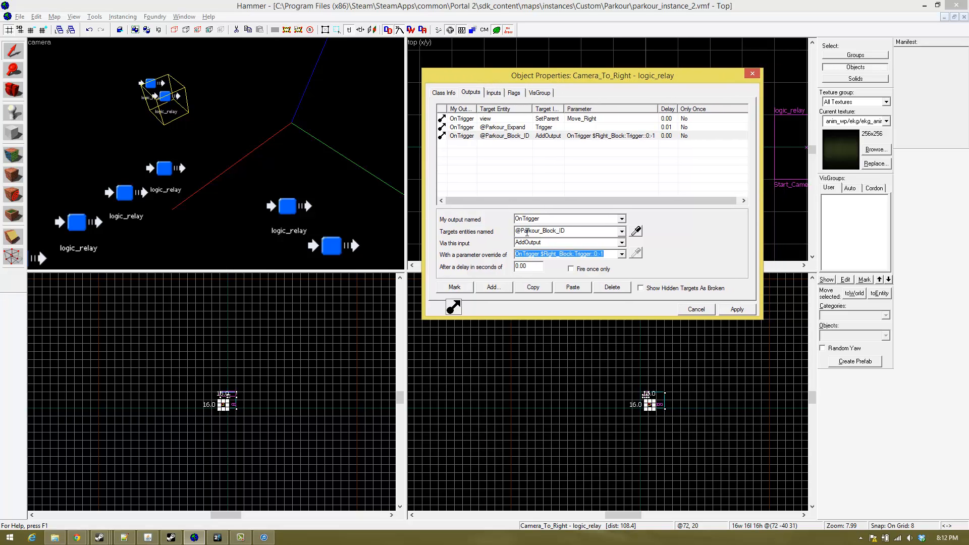
pyautogui.click(609, 135)
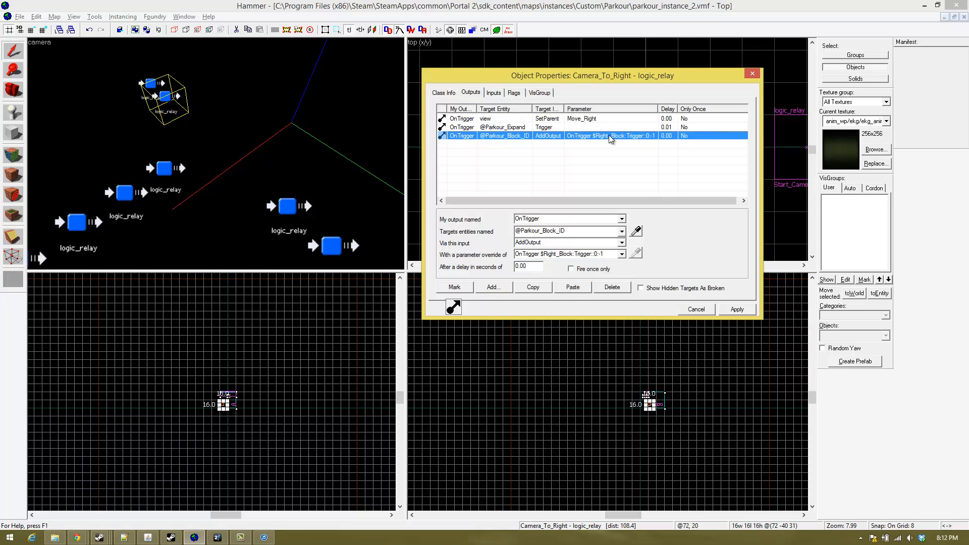
pyautogui.click(542, 254)
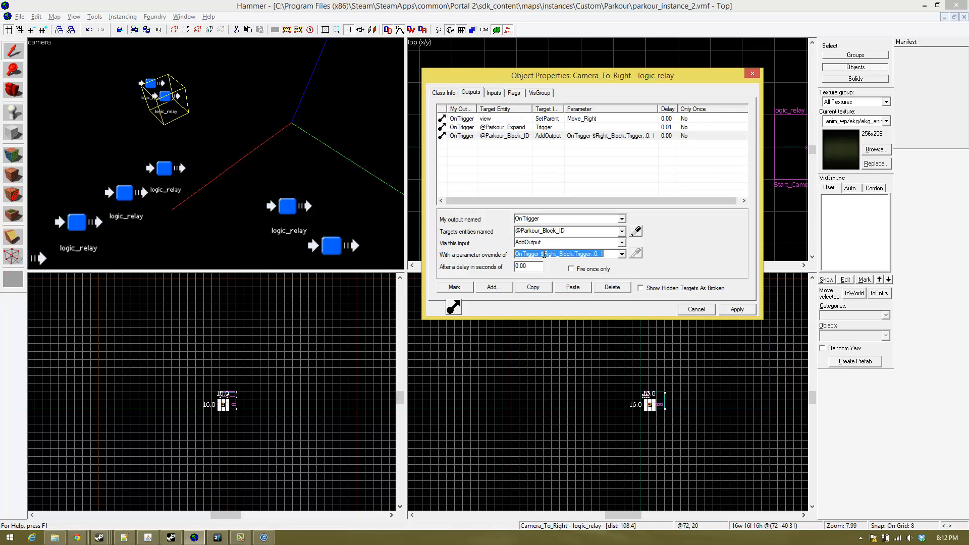
pyautogui.moveTo(540, 254); pyautogui.dragTo(571, 255)
pyautogui.click(587, 256)
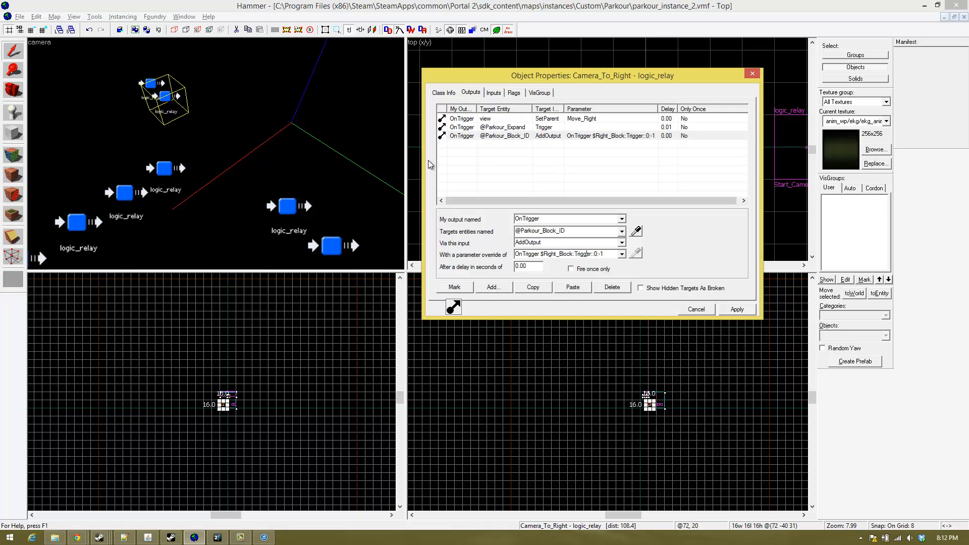
# - Close the Camera_To_Right properties and place an info_player_start entity in the empty area beside the Start_Camera relay
pyautogui.click(15, 114)
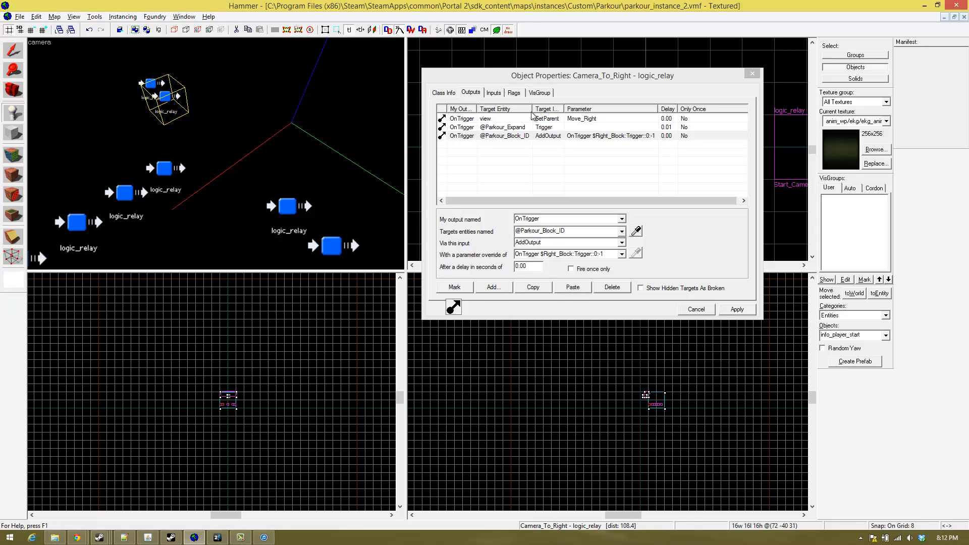
pyautogui.click(569, 85)
pyautogui.moveTo(568, 85); pyautogui.dragTo(502, 76)
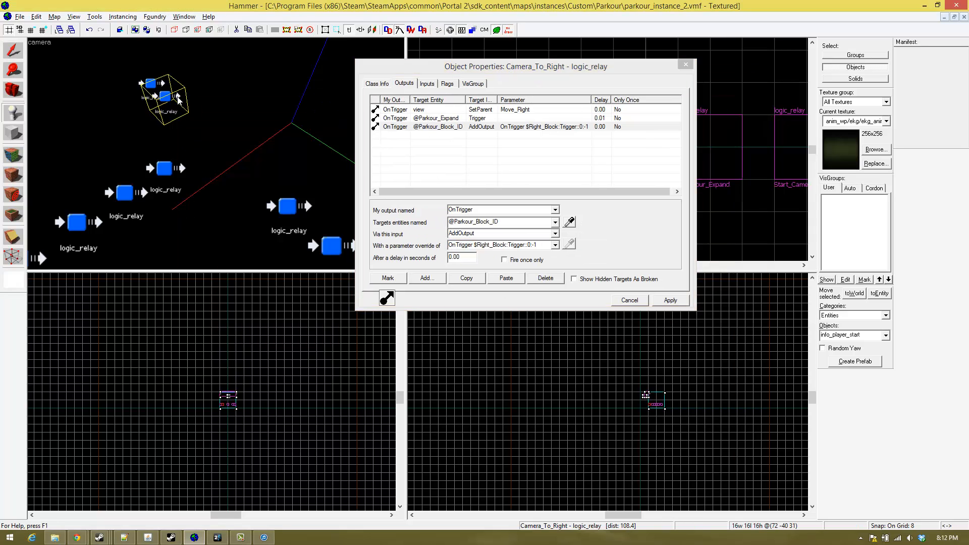
pyautogui.press('z')
pyautogui.press('s')
pyautogui.press('s')
pyautogui.press('w')
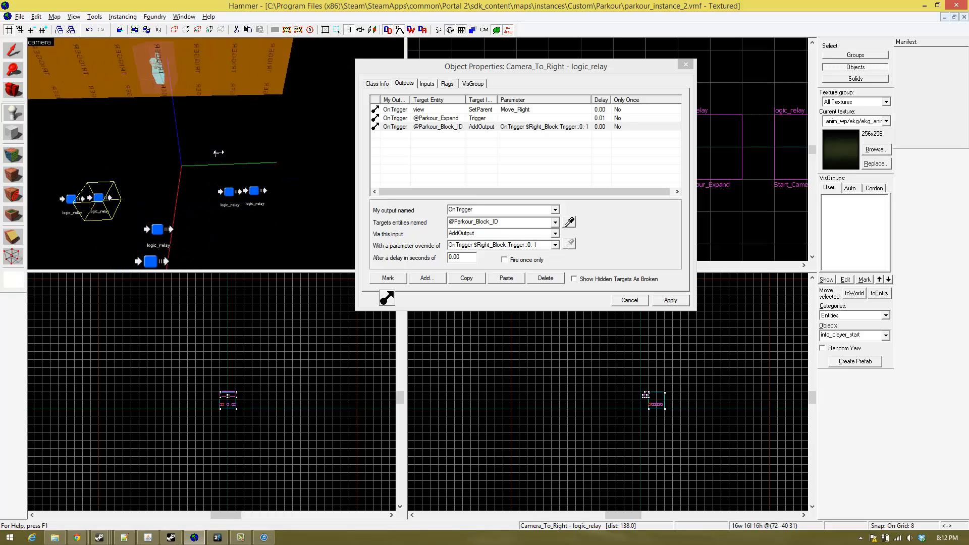
pyautogui.press('w')
pyautogui.press('s')
pyautogui.press('z')
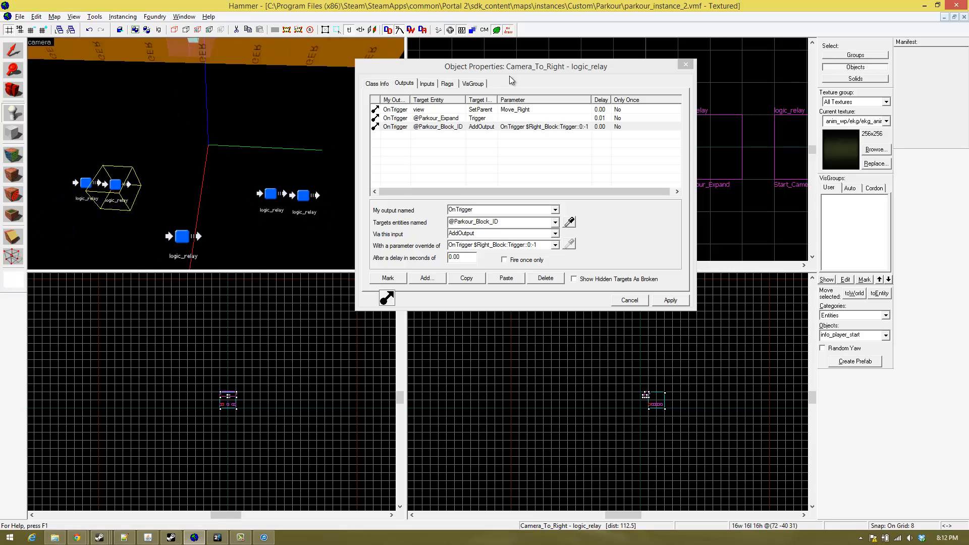
pyautogui.click(685, 65)
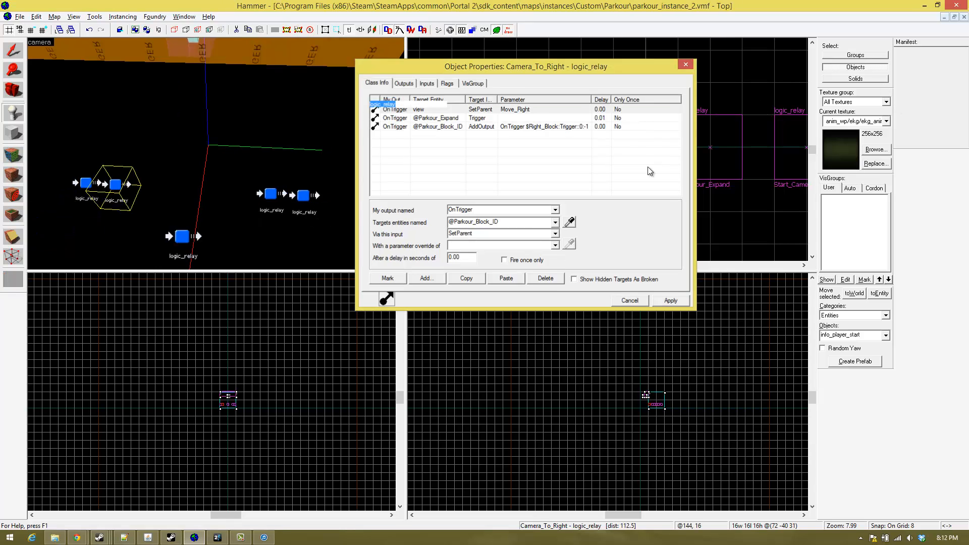
pyautogui.scroll(-3, 620, 194)
pyautogui.scroll(-3, 629, 143)
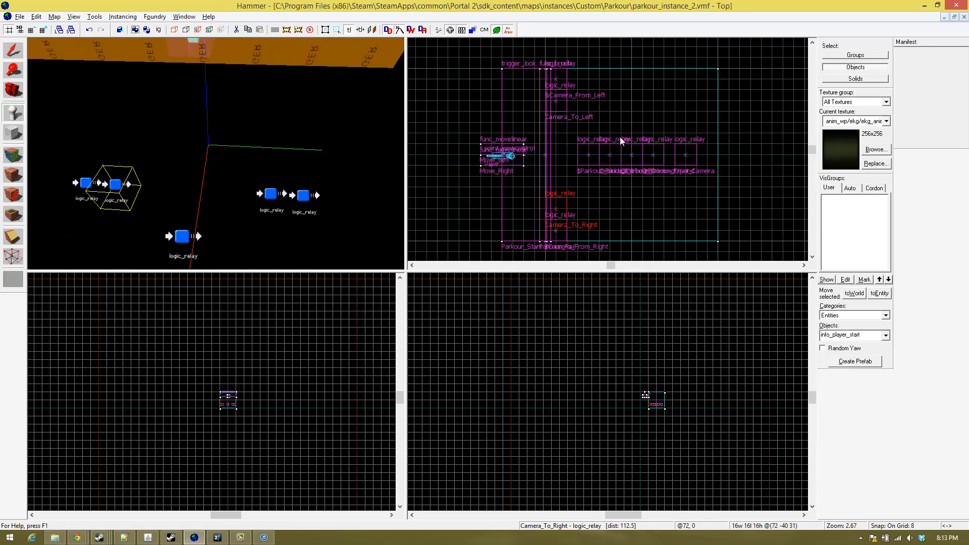
pyautogui.click(687, 100)
pyautogui.press('Return')
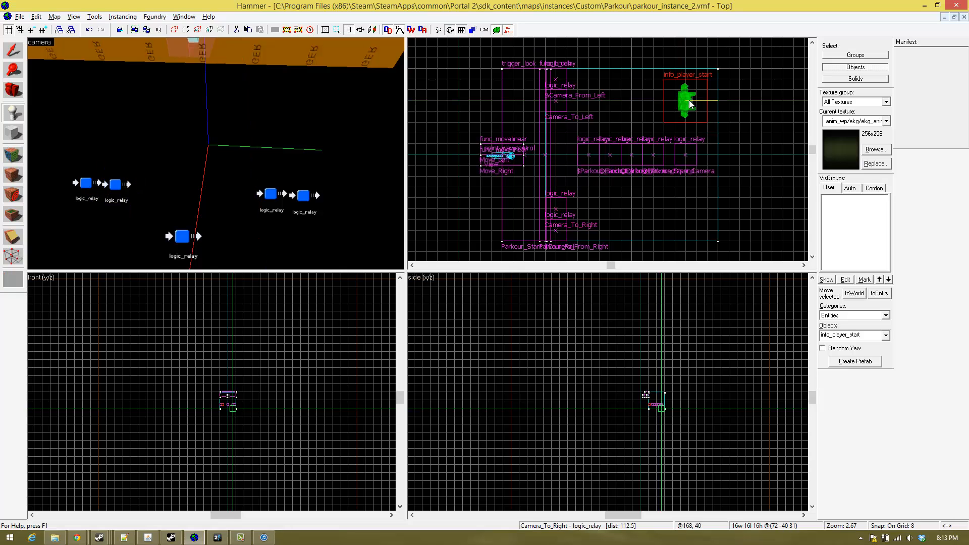
# - Change the class of the new info_player_start entity to func_instance_parms and apply it
pyautogui.click(12, 51)
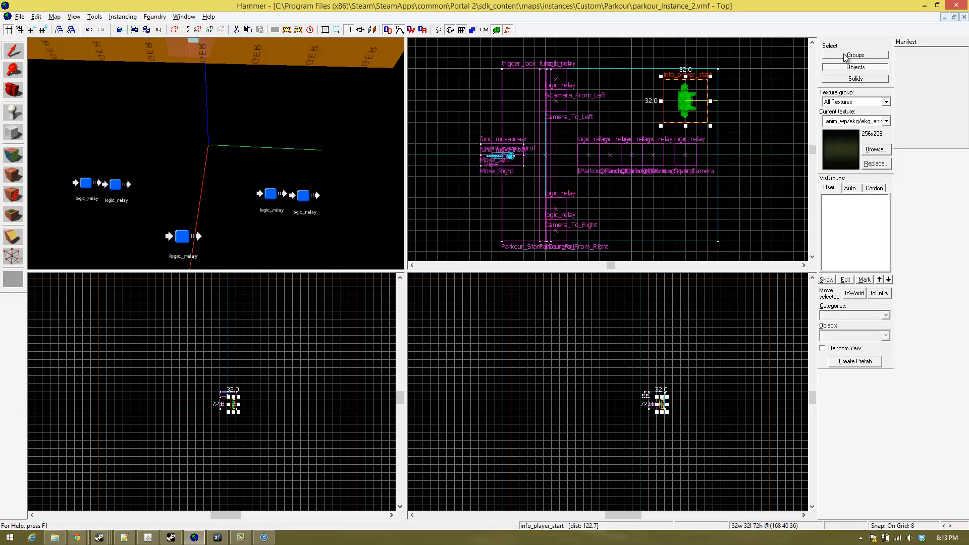
pyautogui.hotkey('alt', 'Return')
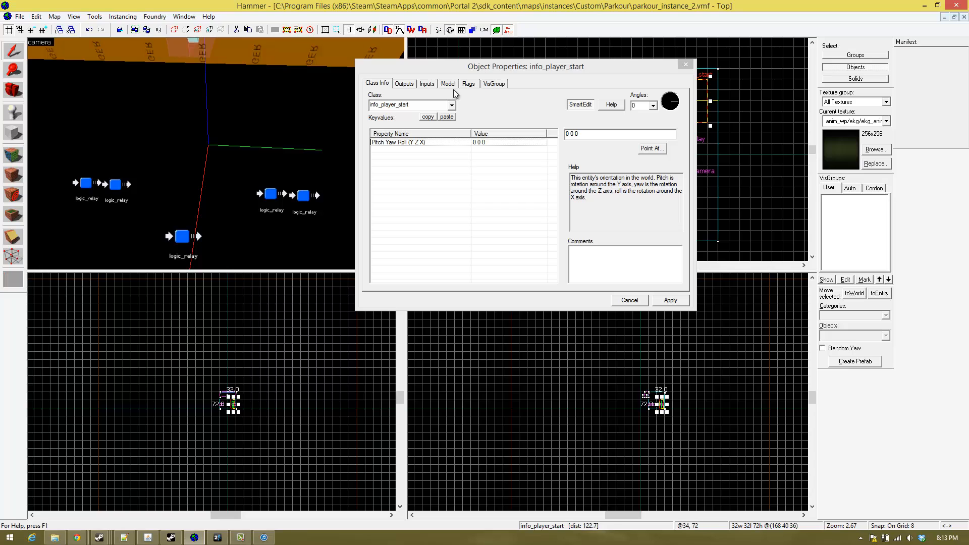
pyautogui.click(429, 104)
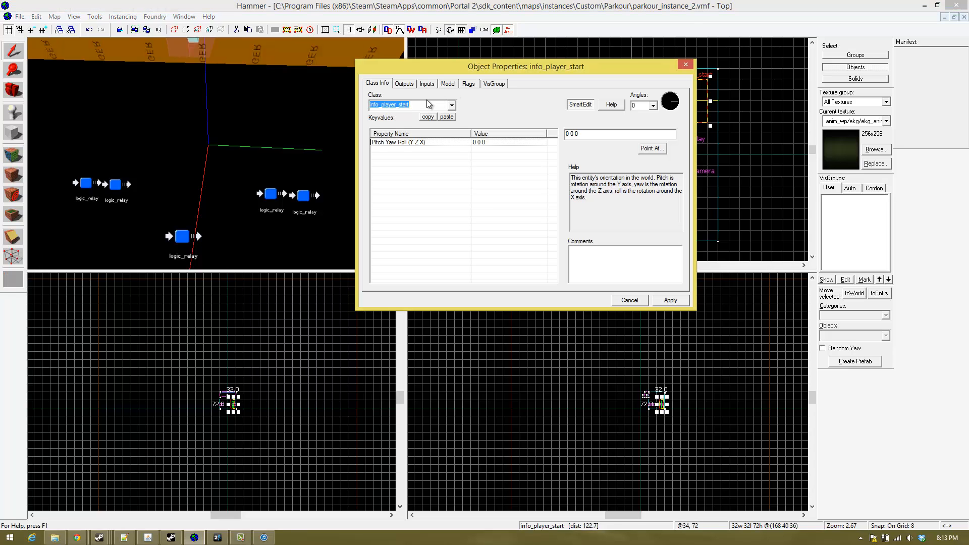
pyautogui.write('func_')
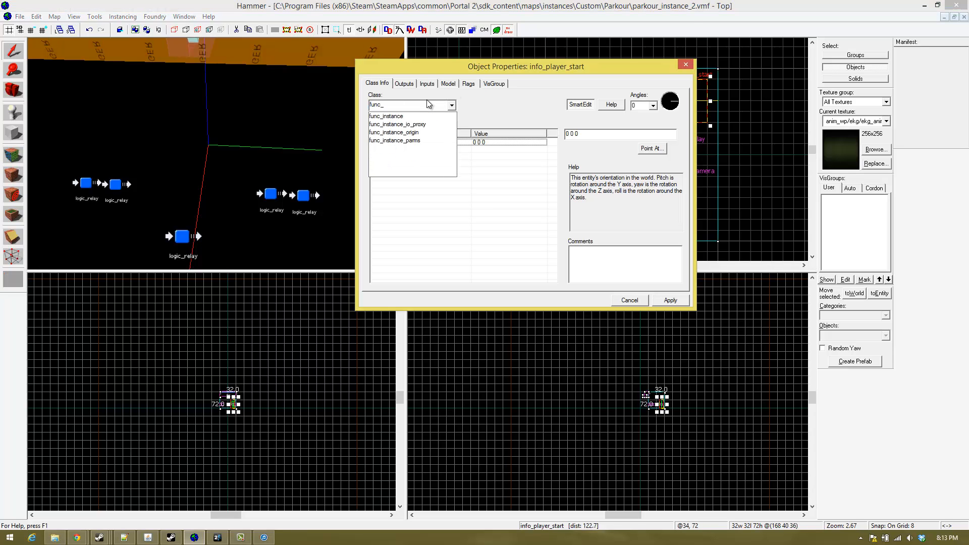
pyautogui.click(393, 141)
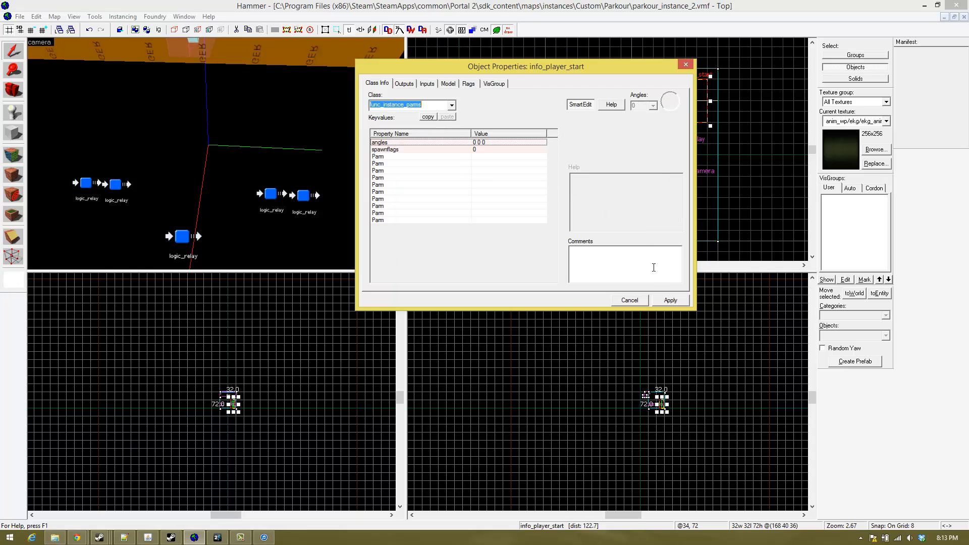
pyautogui.click(667, 299)
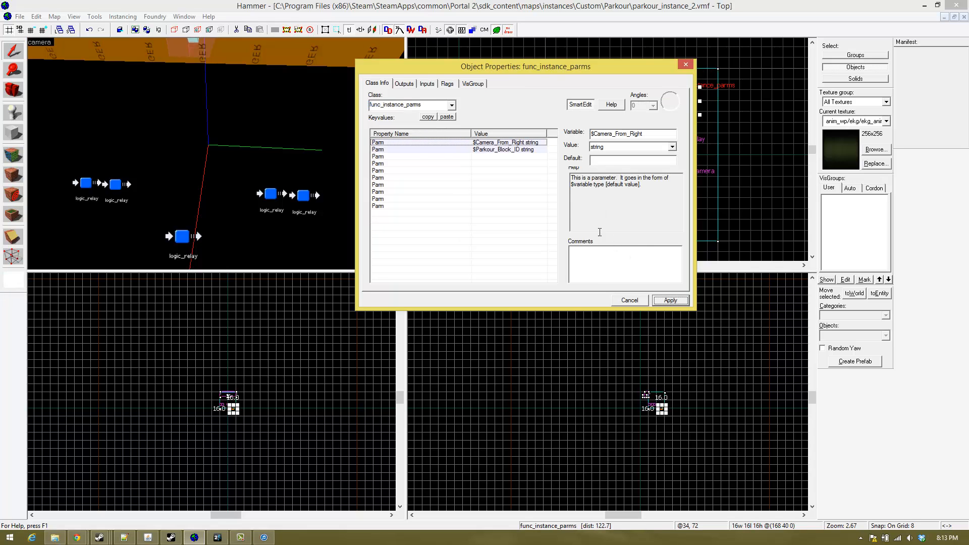
pyautogui.click(501, 156)
pyautogui.click(502, 143)
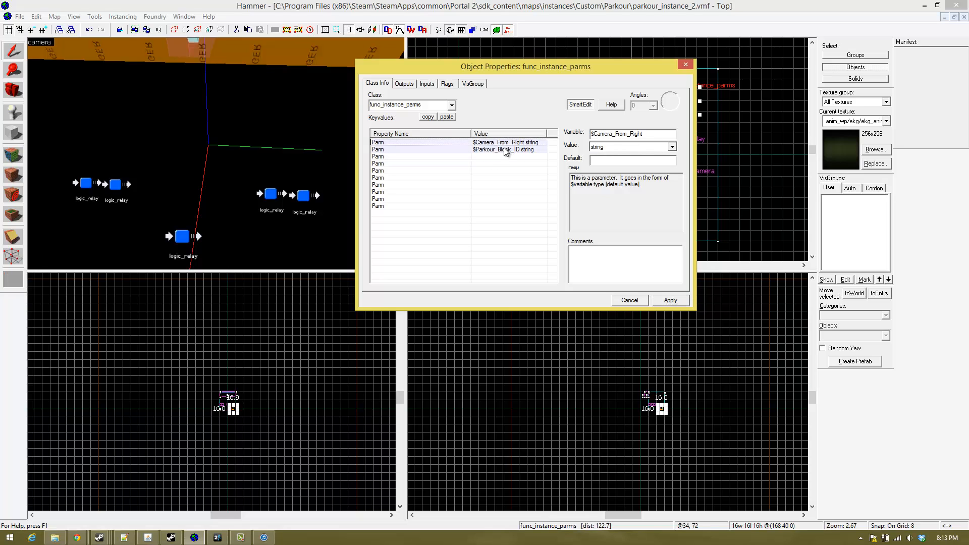
pyautogui.click(501, 149)
pyautogui.click(495, 157)
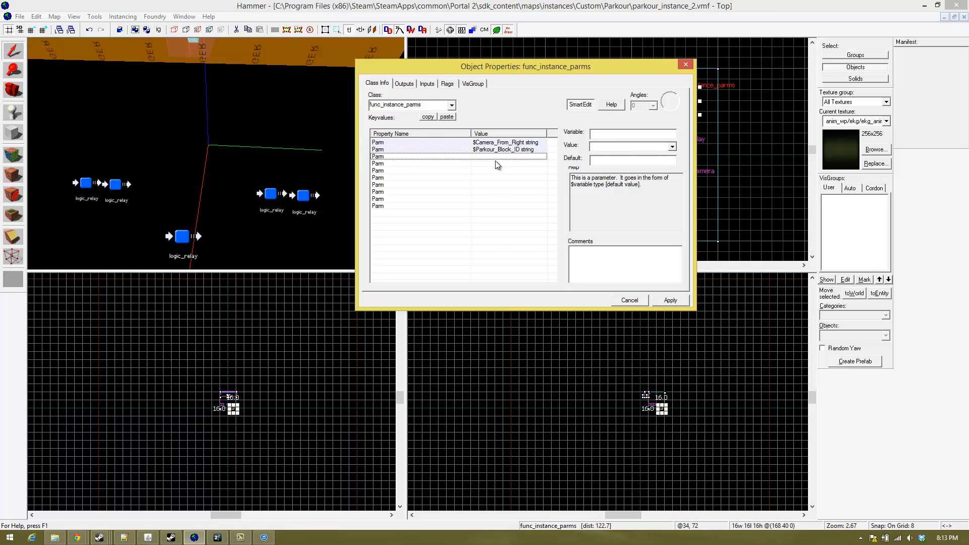
pyautogui.click(115, 184)
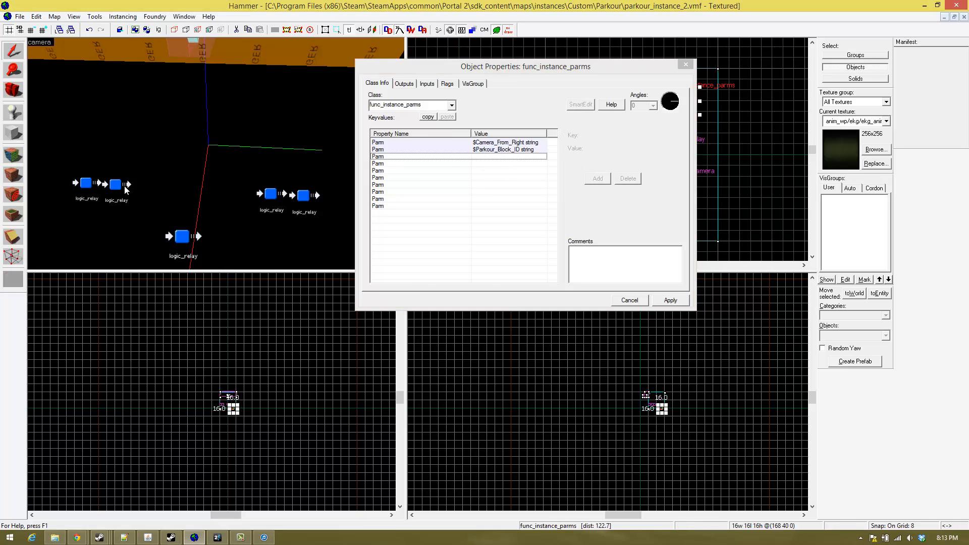
pyautogui.click(405, 84)
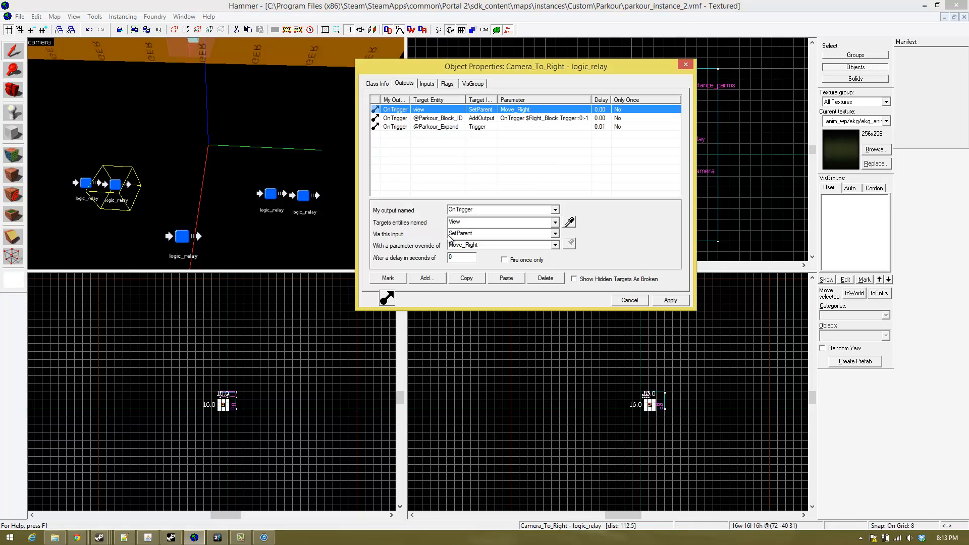
pyautogui.click(449, 119)
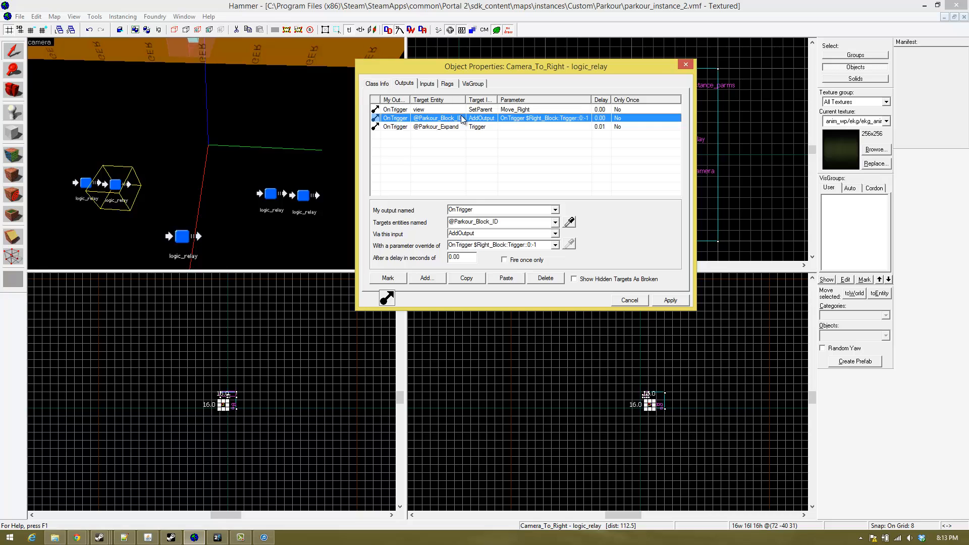
pyautogui.click(686, 65)
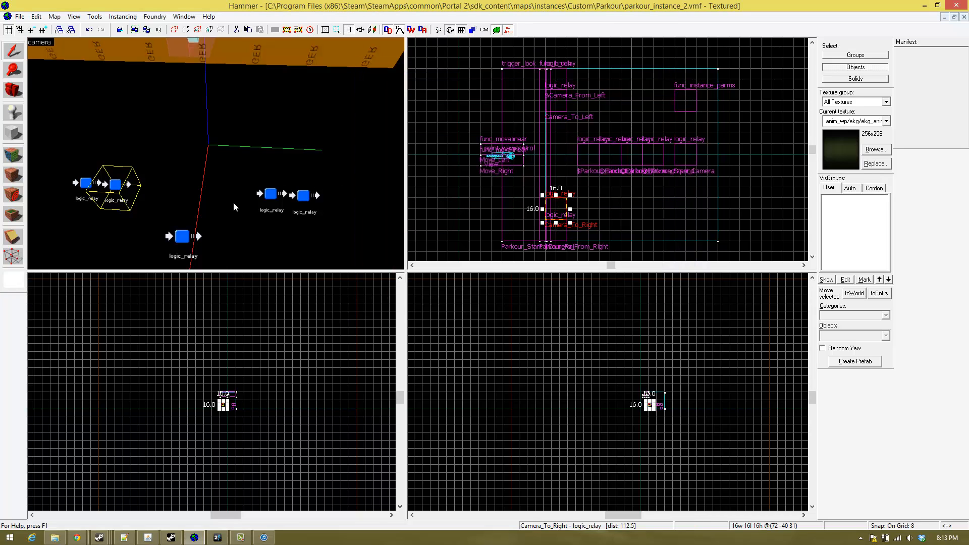
# - Open the properties of the func_instance_parms entity and name its third parameter variable $Right_Block
pyautogui.press('z')
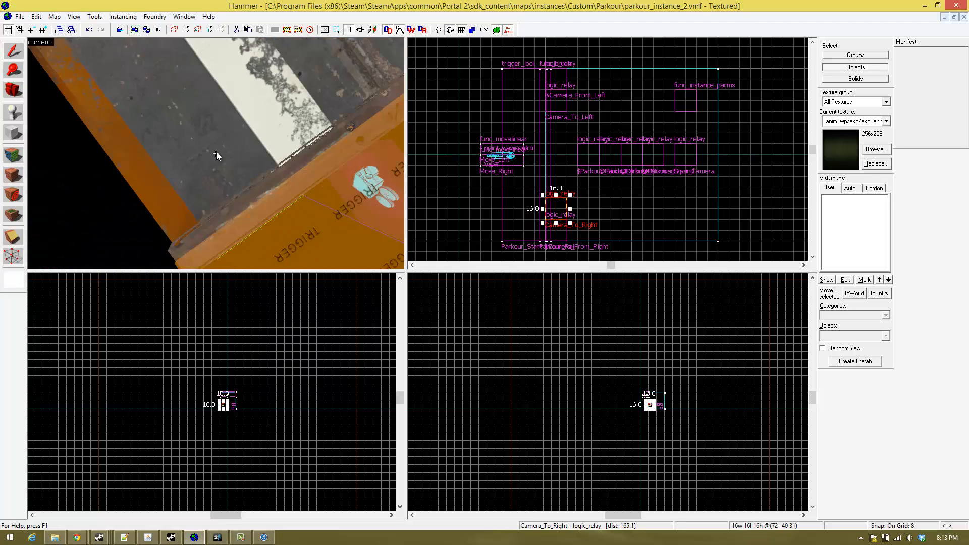
pyautogui.press('z')
pyautogui.click(171, 123)
pyautogui.hotkey('alt', 'Return')
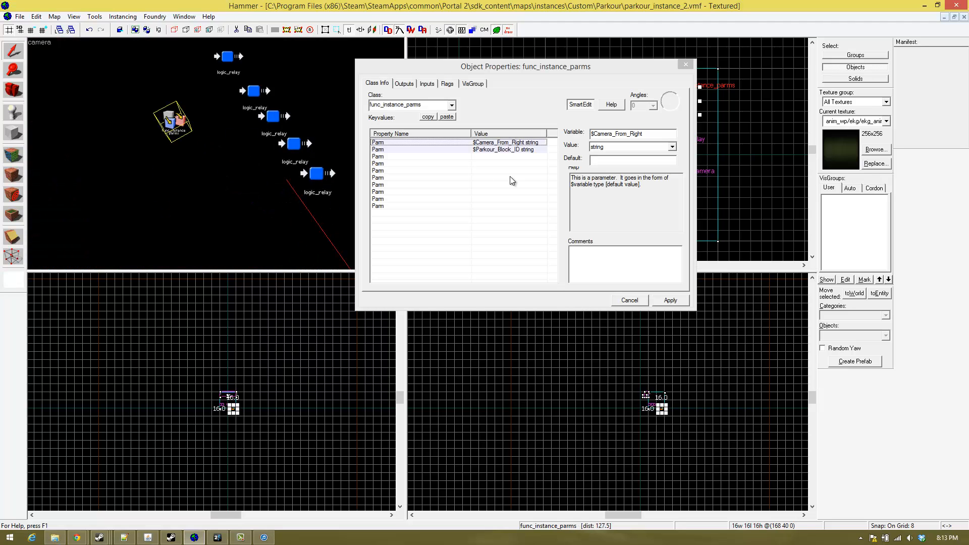
pyautogui.click(470, 157)
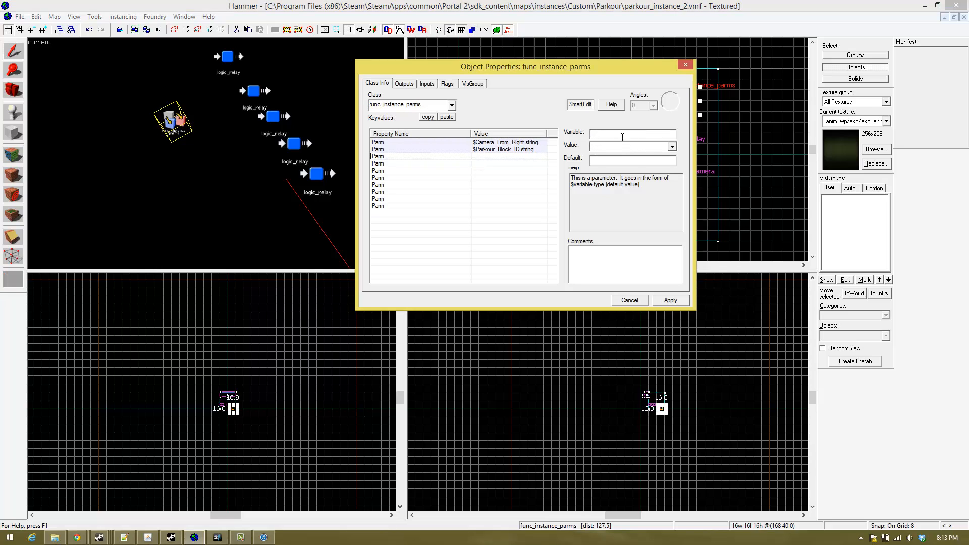
pyautogui.write('$Right')
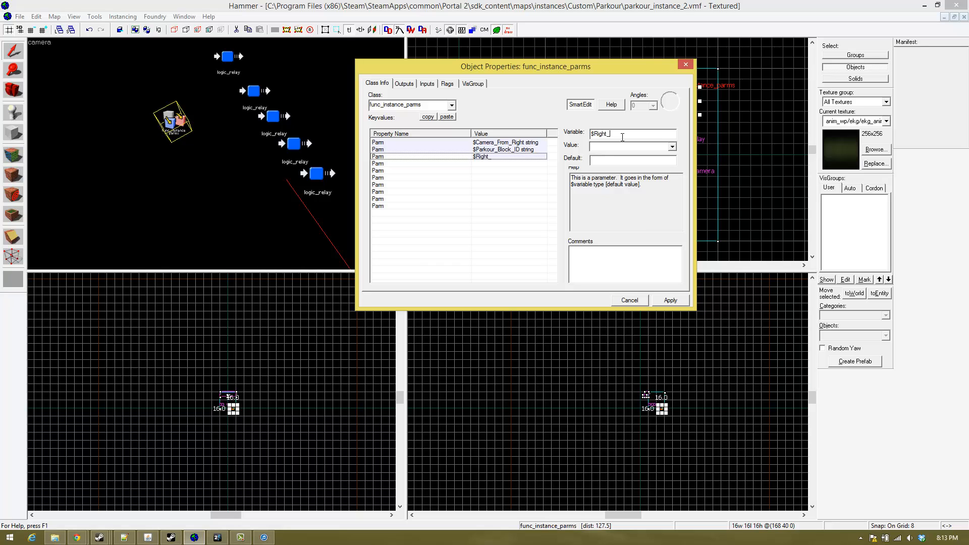
pyautogui.write('_Block')
# - Set the value type of the $Right_Block parameter to target_name_or_class
pyautogui.click(672, 147)
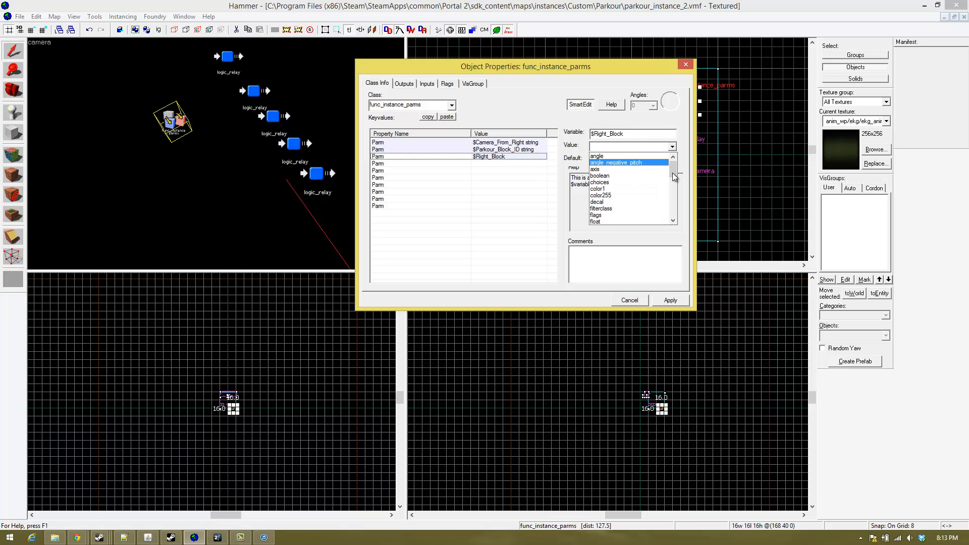
pyautogui.moveTo(672, 172); pyautogui.dragTo(666, 212)
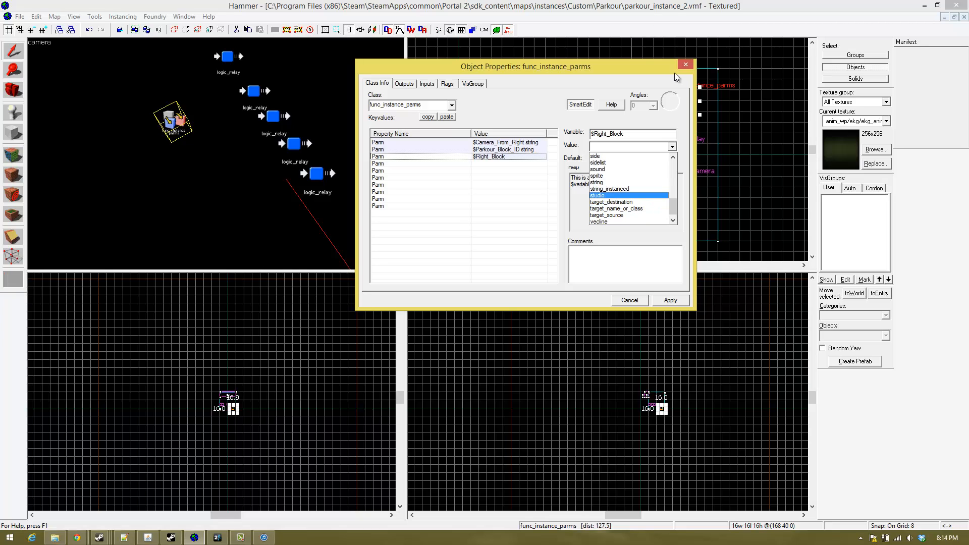
pyautogui.click(651, 208)
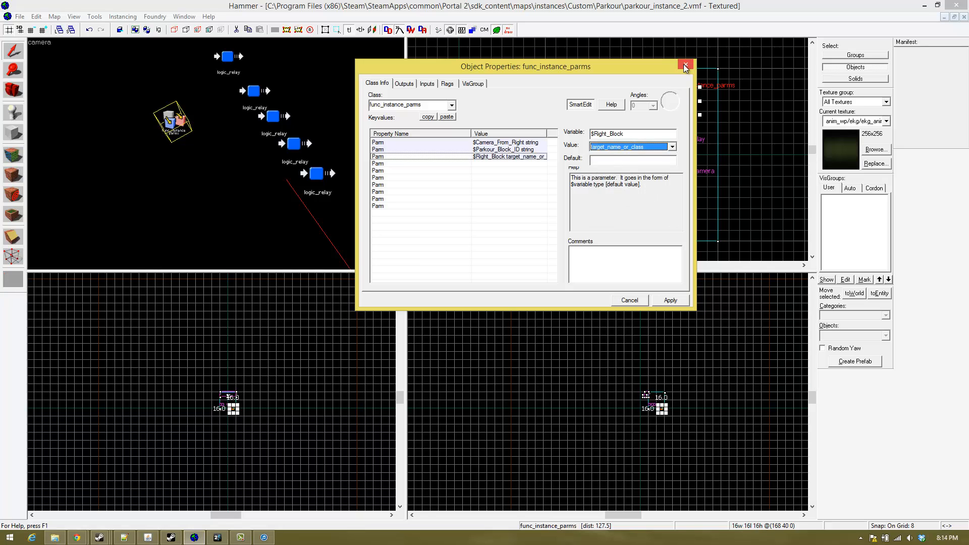
# - Check the $Camera_From_Right and $Parkour_Block_ID parameters and set the $Right_Block parameter's value type to string
pyautogui.click(530, 150)
pyautogui.click(532, 143)
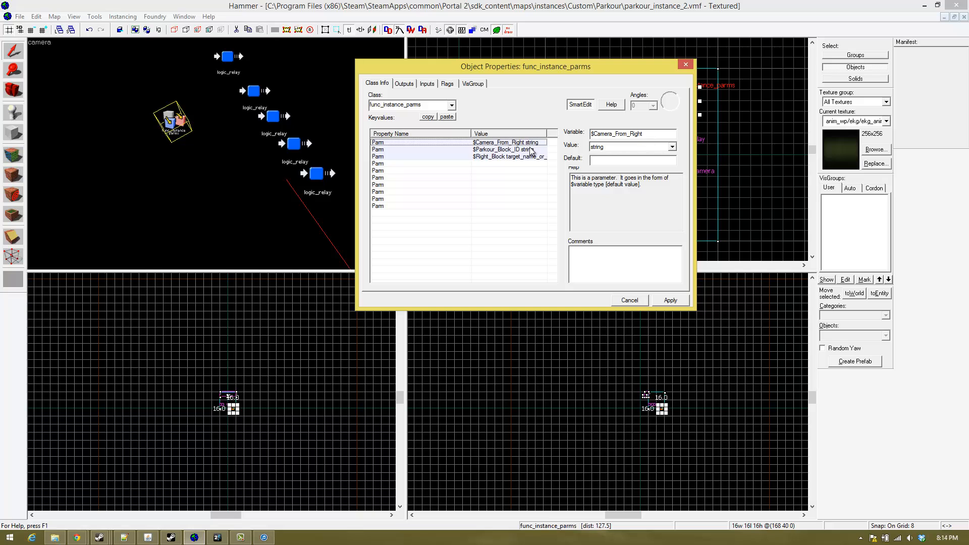
pyautogui.click(532, 150)
pyautogui.click(532, 143)
pyautogui.click(531, 157)
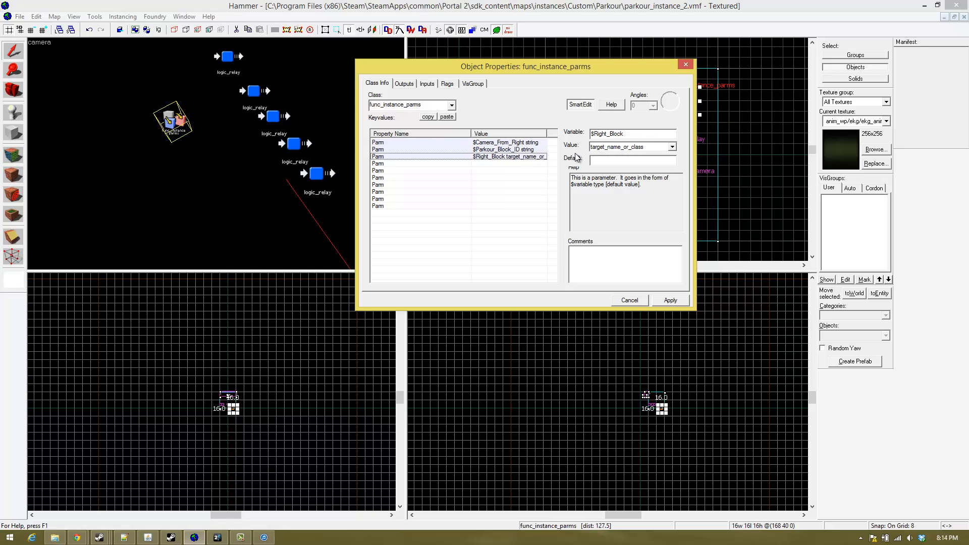
pyautogui.click(672, 146)
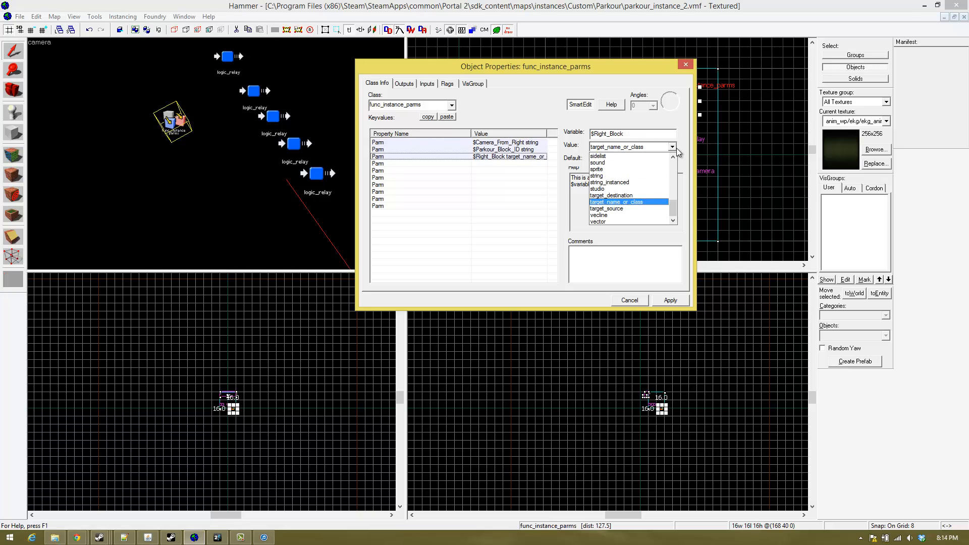
pyautogui.click(615, 176)
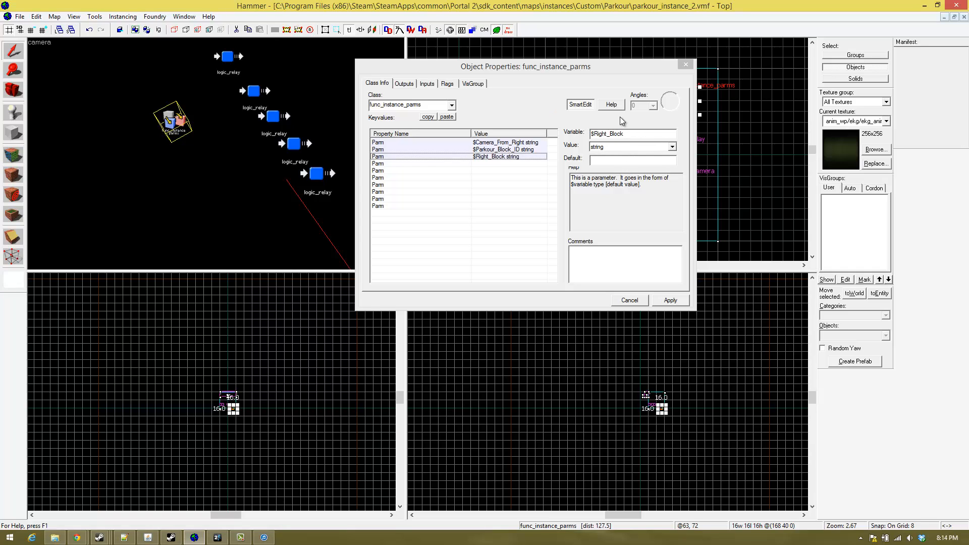
# - Name the variable of the fourth func_instance_parms parameter $Left_Block
pyautogui.moveTo(631, 71); pyautogui.dragTo(619, 82)
pyautogui.click(495, 176)
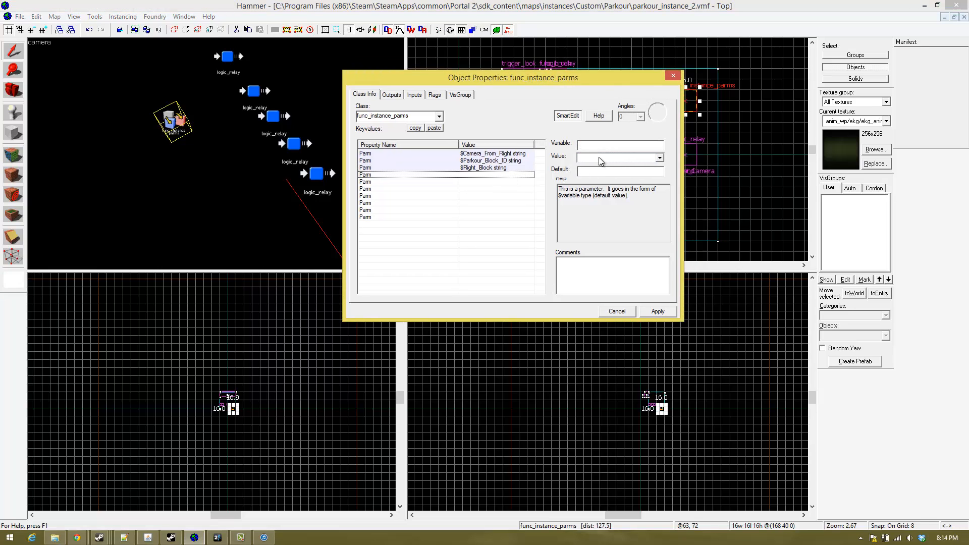
pyautogui.click(609, 145)
pyautogui.write('$')
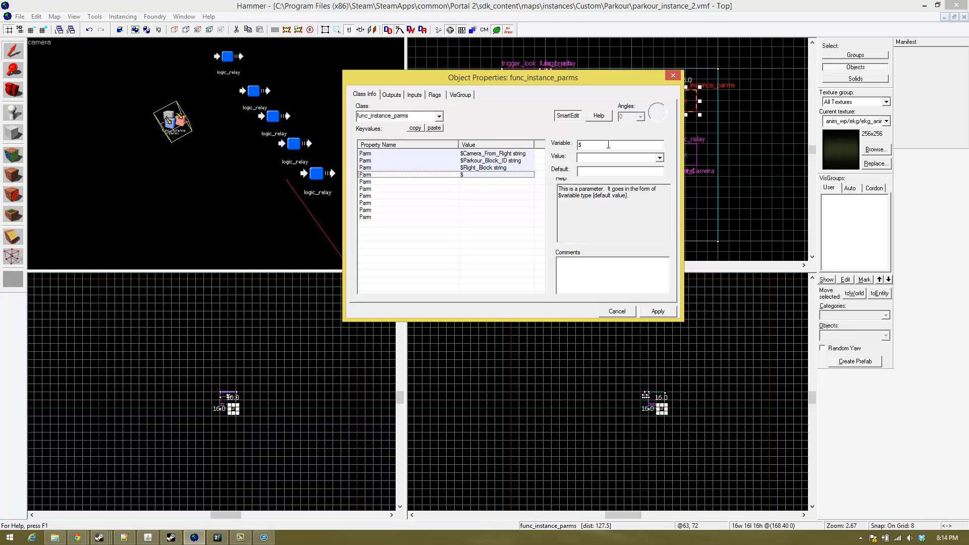
pyautogui.write('L')
pyautogui.write('eft_Block')
# - Set the $Left_Block parameter's value type to string, apply the func_instance_parms changes and close its properties
pyautogui.click(660, 157)
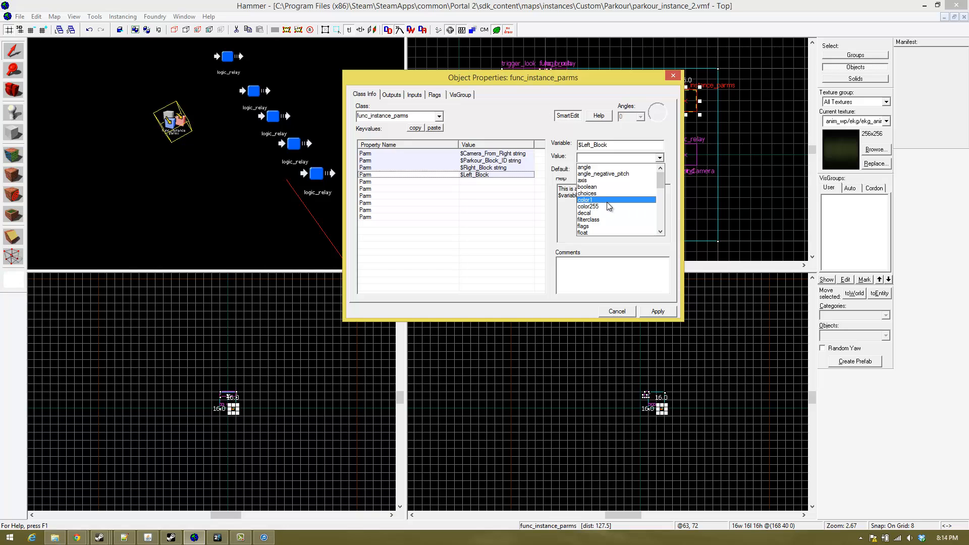
pyautogui.scroll(-2, 606, 202)
pyautogui.scroll(-4, 606, 202)
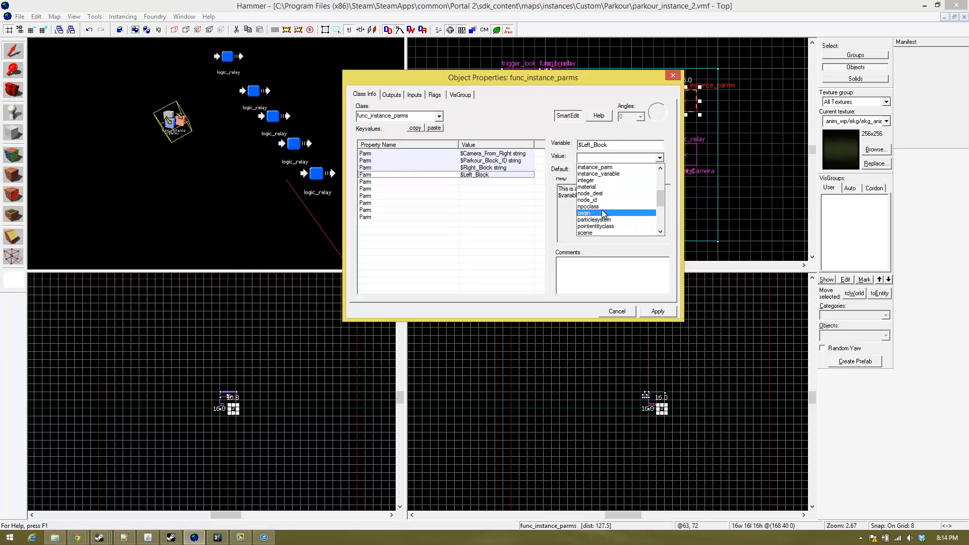
pyautogui.scroll(-2, 604, 214)
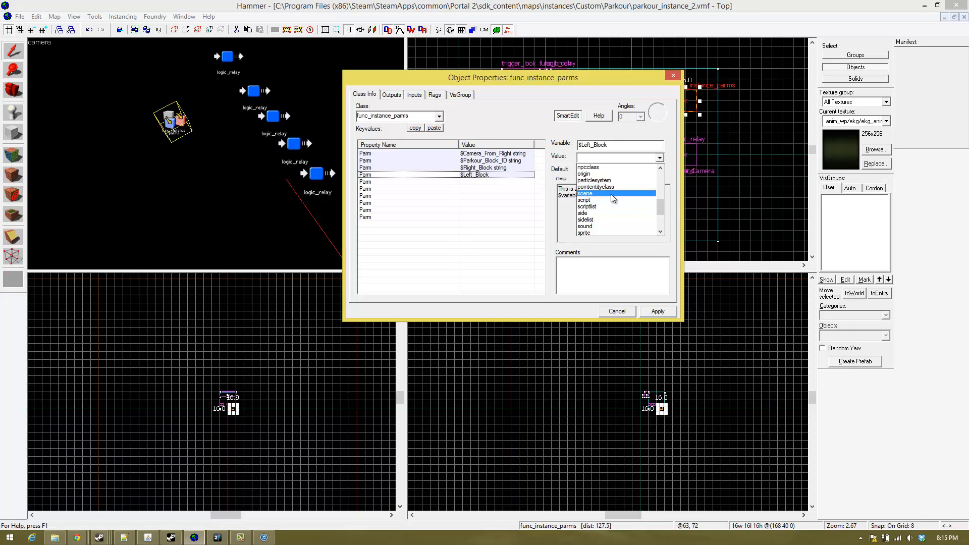
pyautogui.scroll(-1, 609, 211)
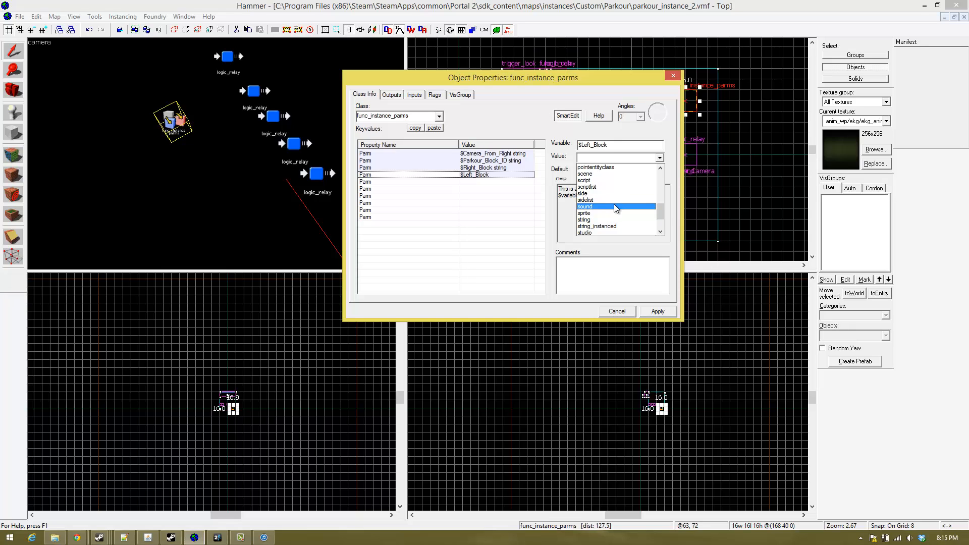
pyautogui.scroll(-5, 615, 198)
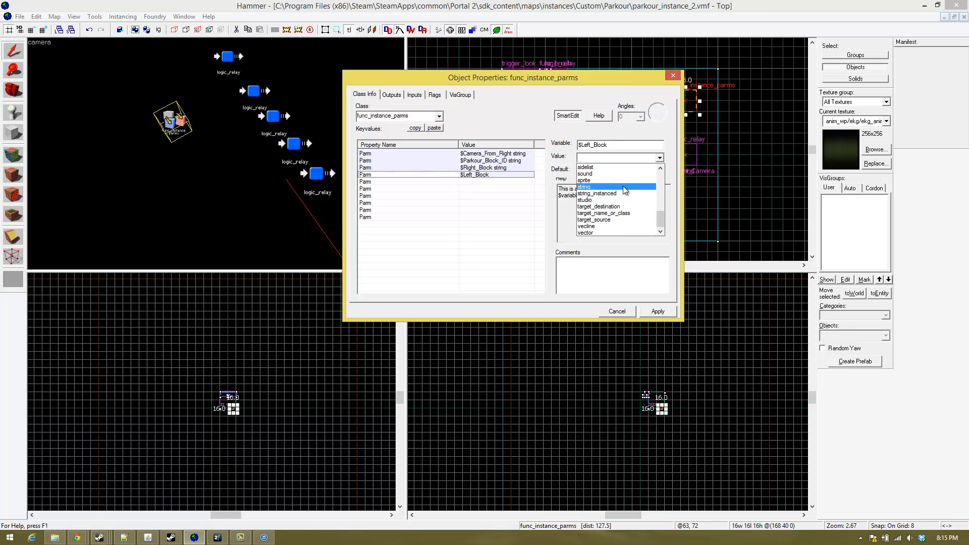
pyautogui.scroll(5, 622, 186)
pyautogui.scroll(-5, 622, 187)
pyautogui.scroll(1, 623, 186)
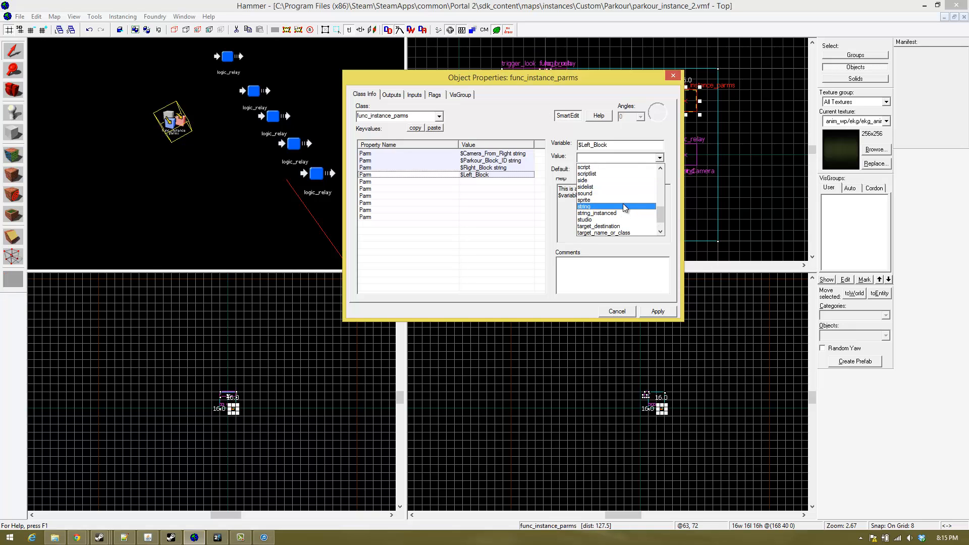
pyautogui.click(624, 206)
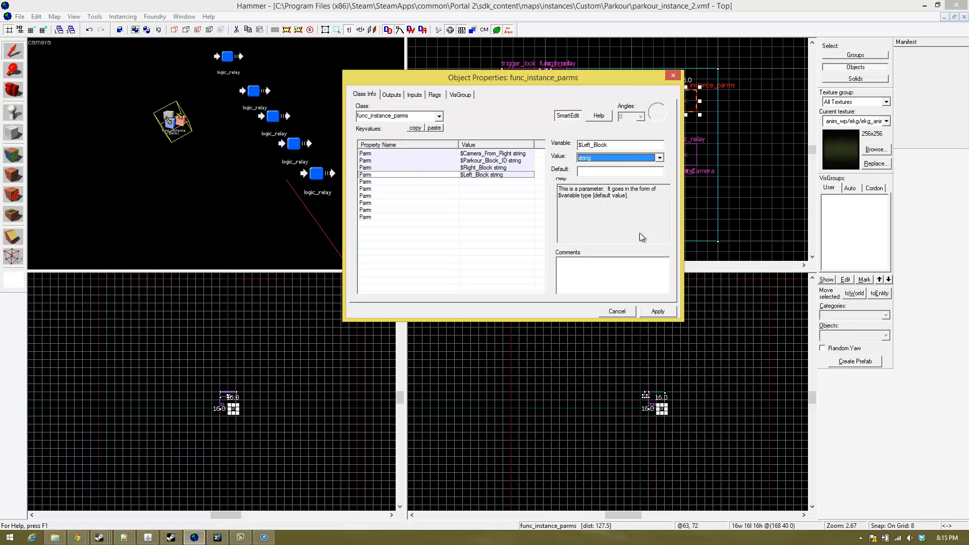
pyautogui.click(658, 311)
pyautogui.click(673, 76)
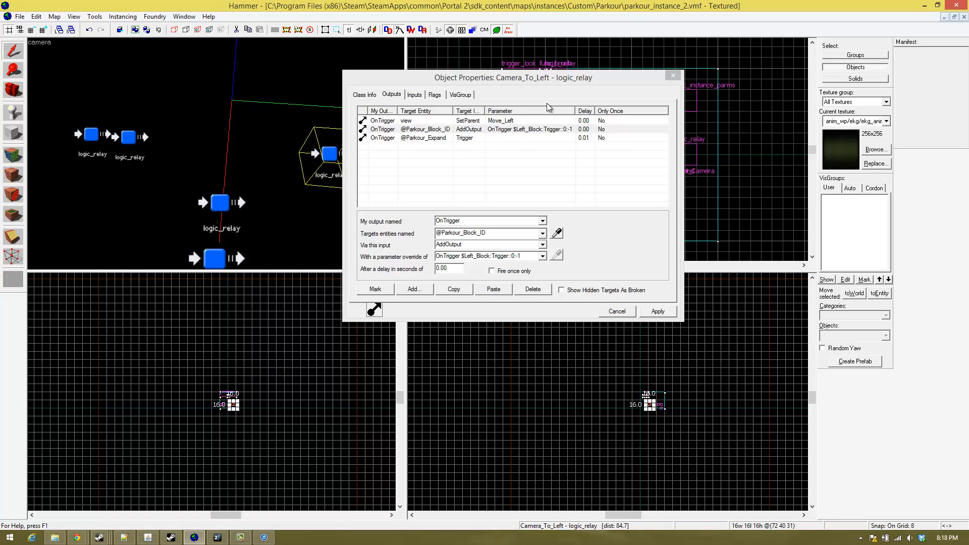
pyautogui.click(521, 132)
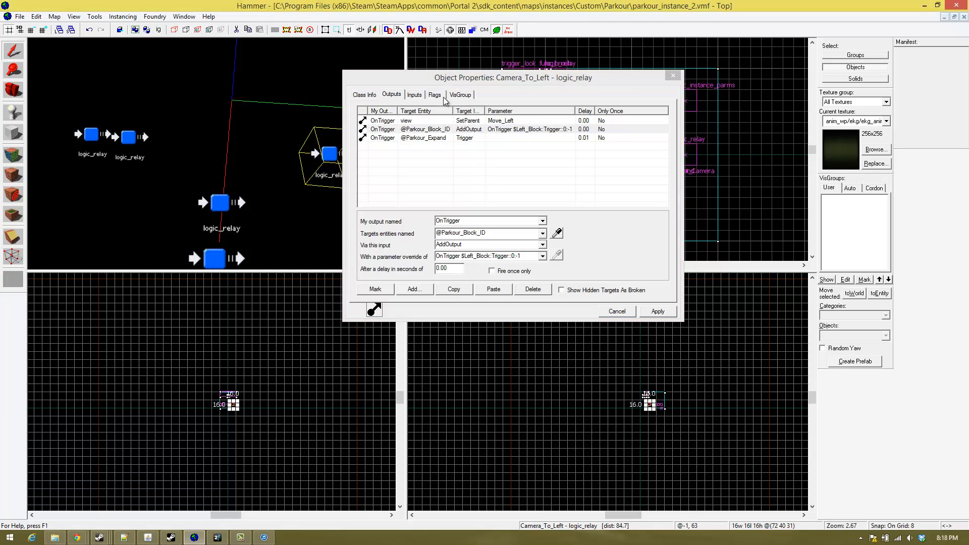
pyautogui.click(515, 130)
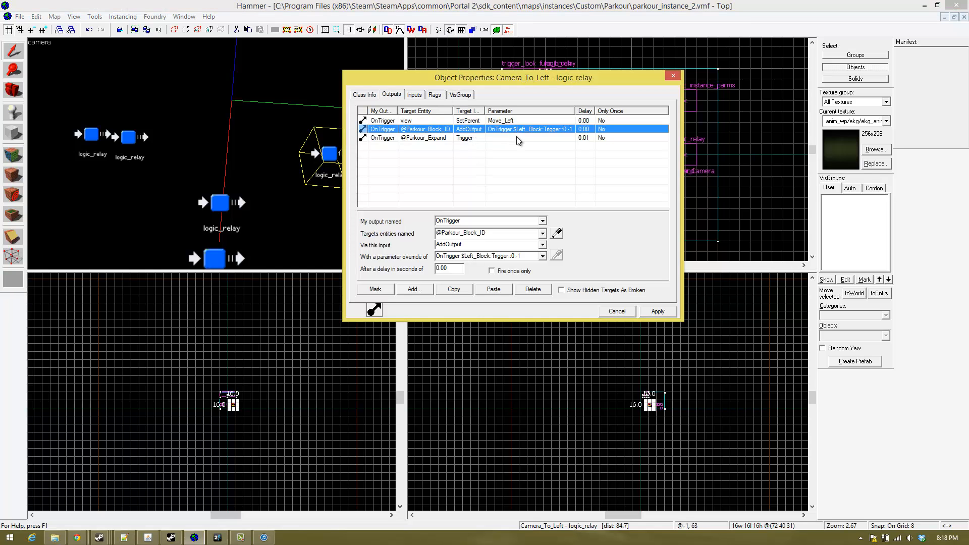
pyautogui.click(152, 150)
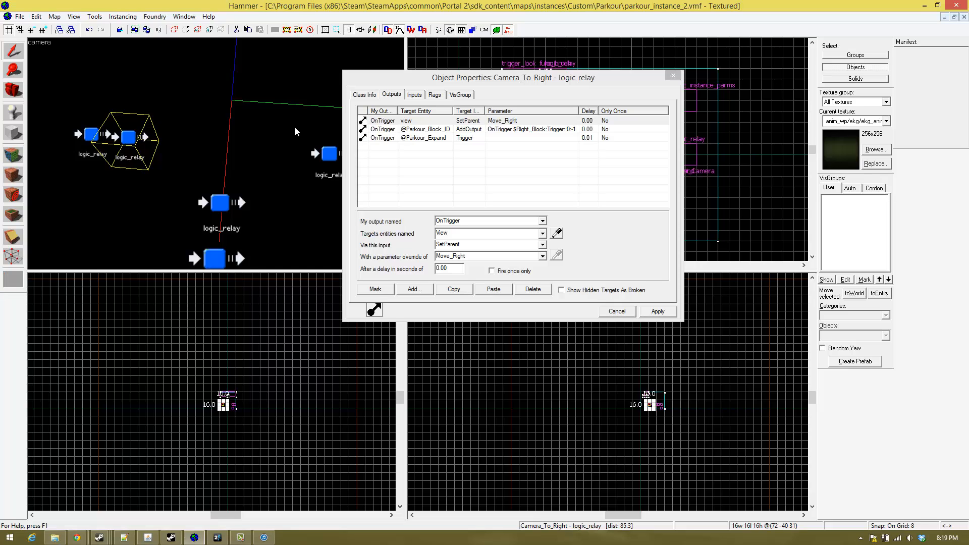
pyautogui.moveTo(428, 79); pyautogui.dragTo(533, 72)
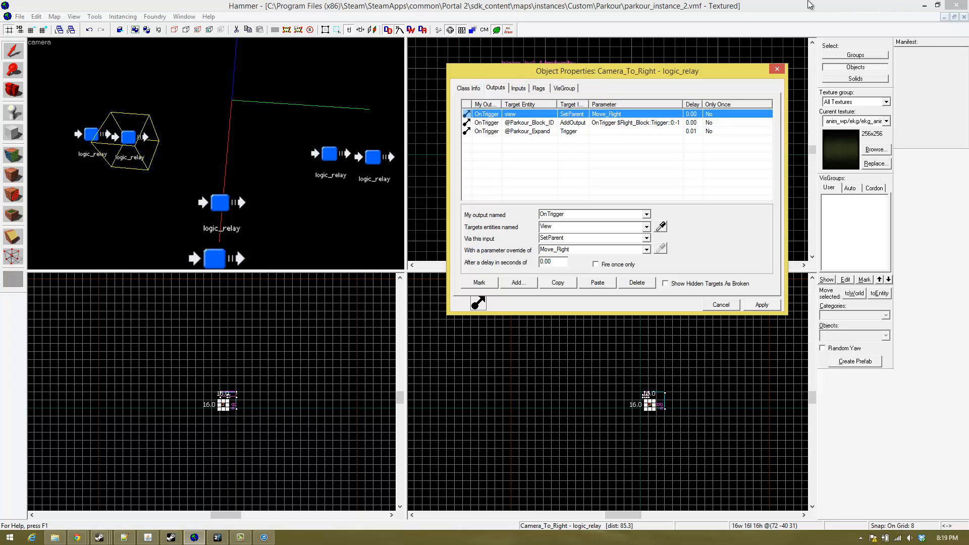
pyautogui.moveTo(706, 73); pyautogui.dragTo(726, 47)
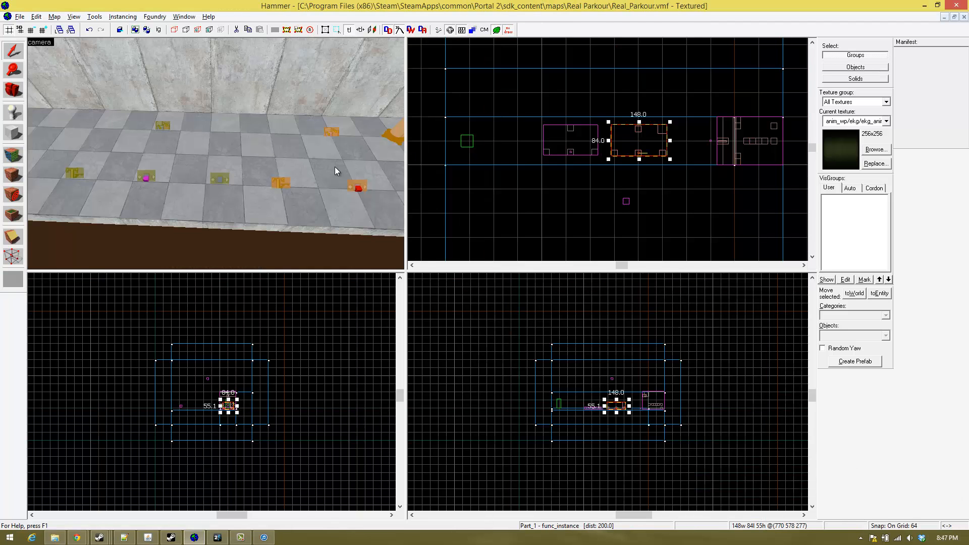
# - Examine the instances placed in the Real_Parkour map, from the selected Part_1 func_instance to the large parkour block instance at the walkway's end
pyautogui.press('z')
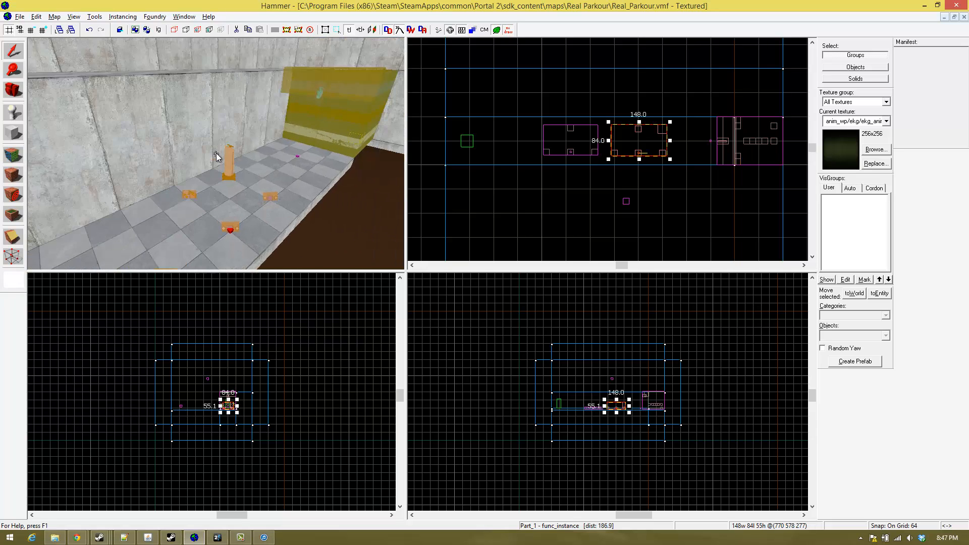
pyautogui.press('w')
pyautogui.press('w')
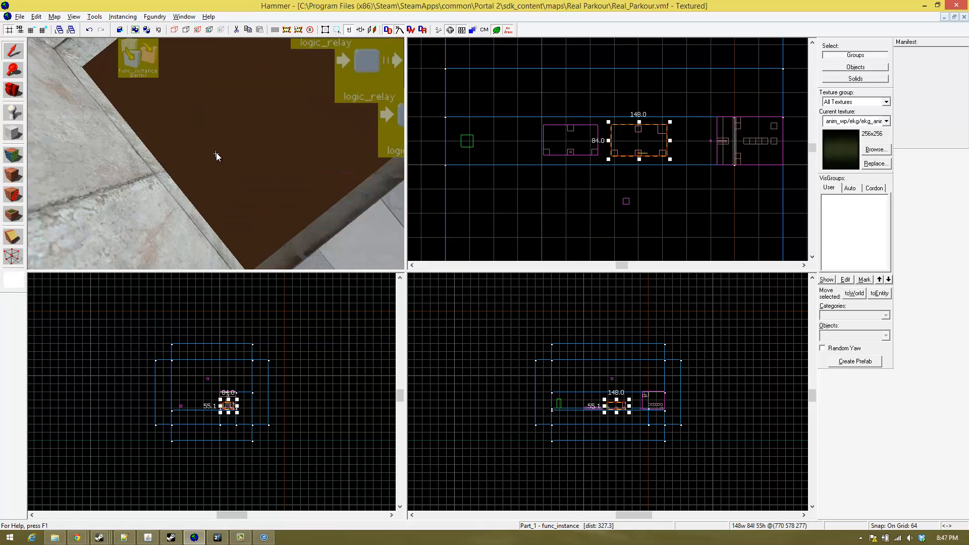
pyautogui.press('w')
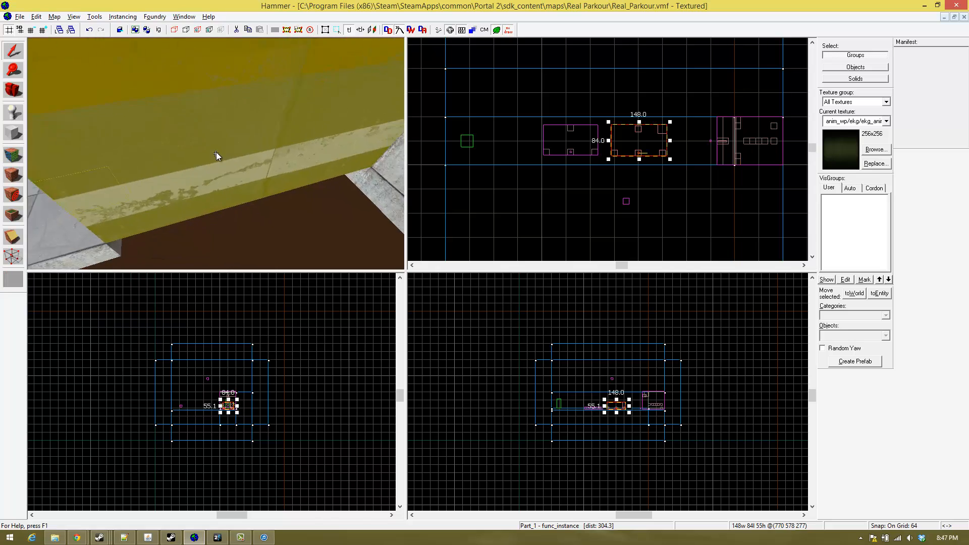
pyautogui.press('w')
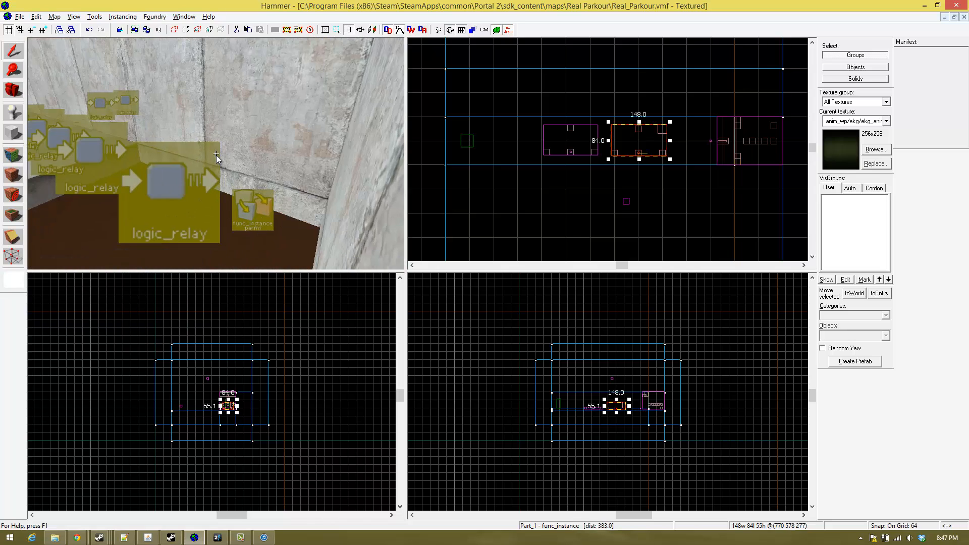
pyautogui.press('w')
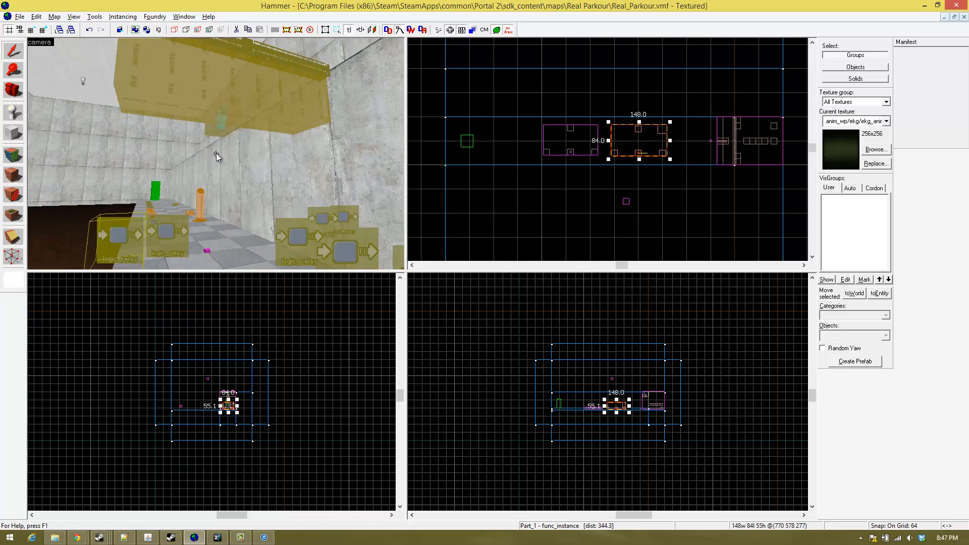
pyautogui.press('a')
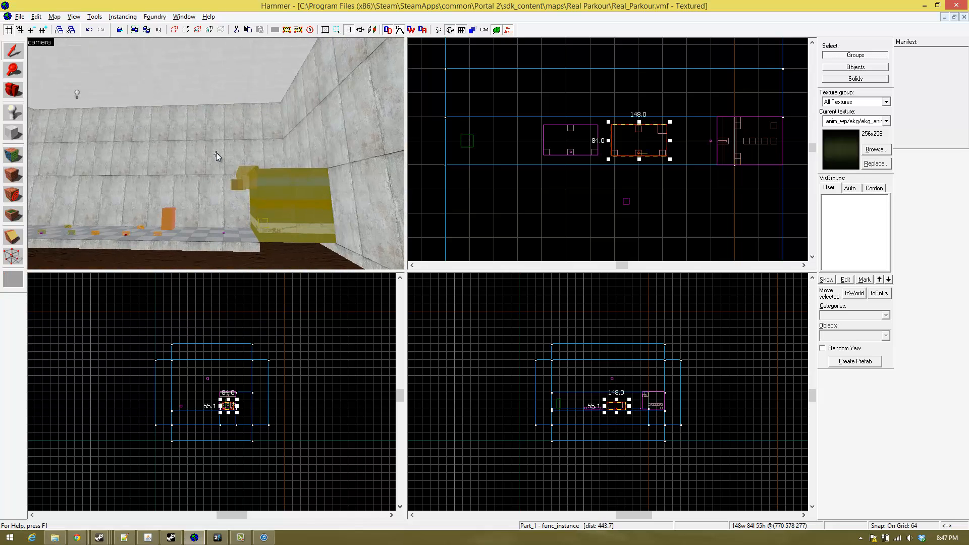
pyautogui.press('w')
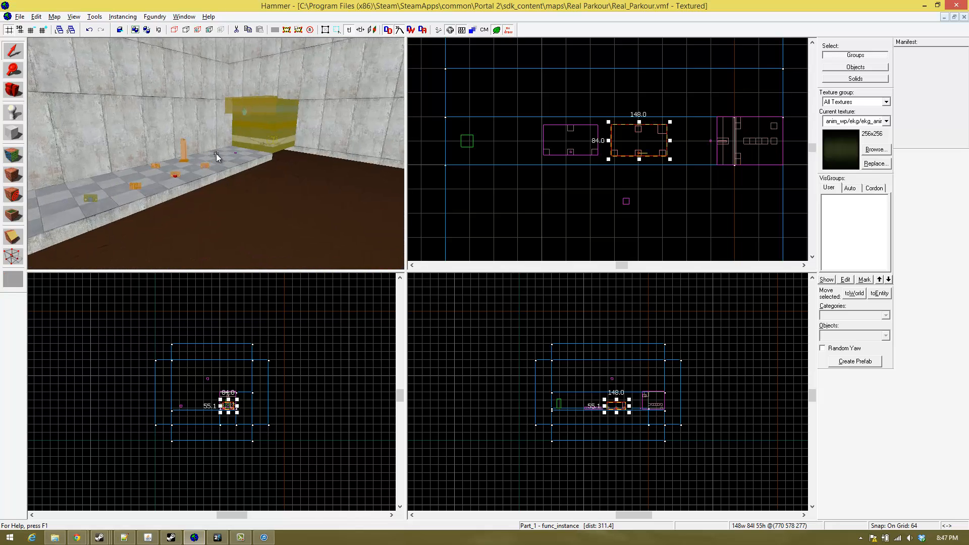
pyautogui.press('w')
pyautogui.press('w')
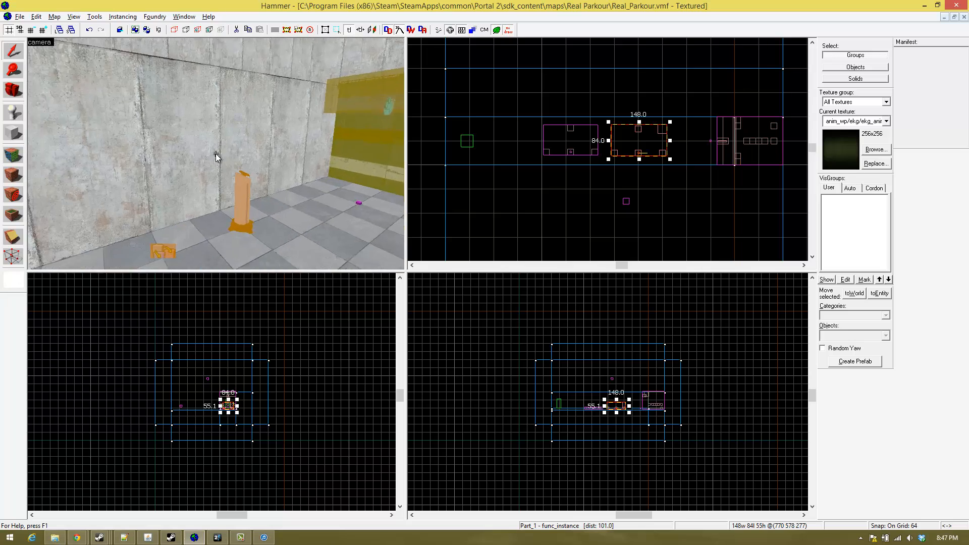
pyautogui.press('d')
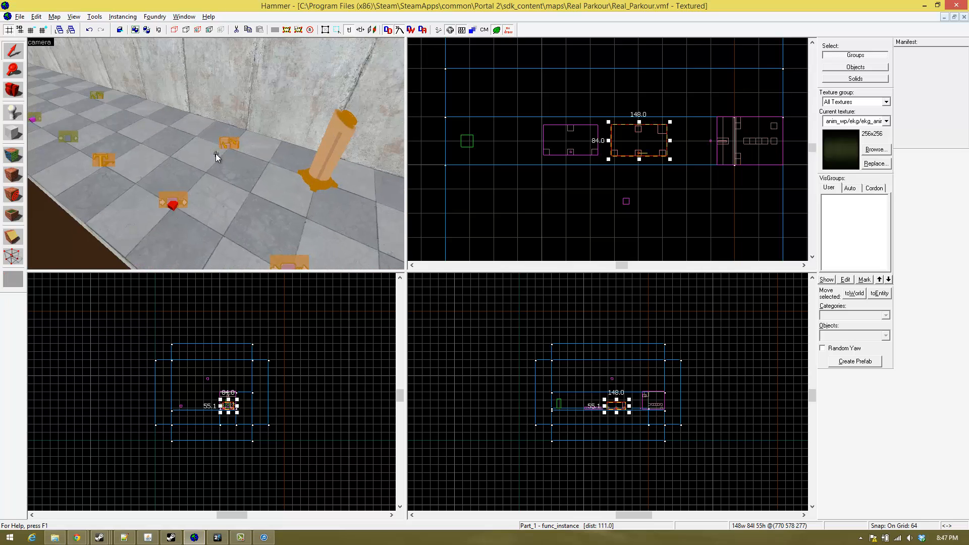
pyautogui.press('a')
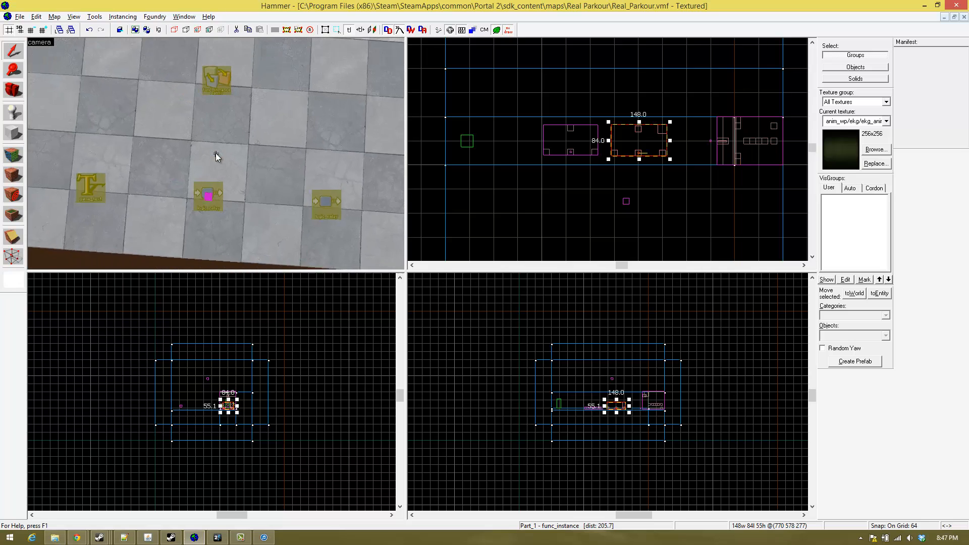
pyautogui.press('d')
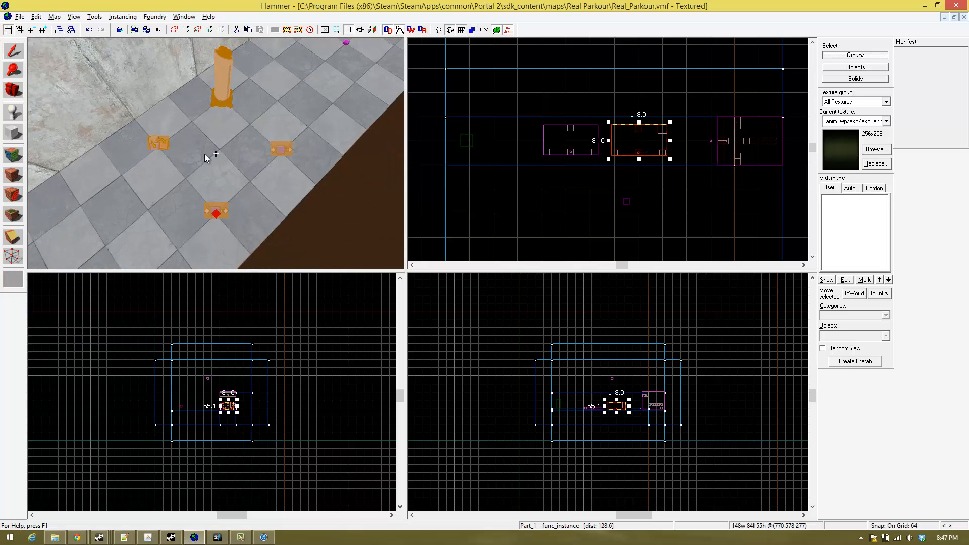
pyautogui.press('a')
pyautogui.press('d')
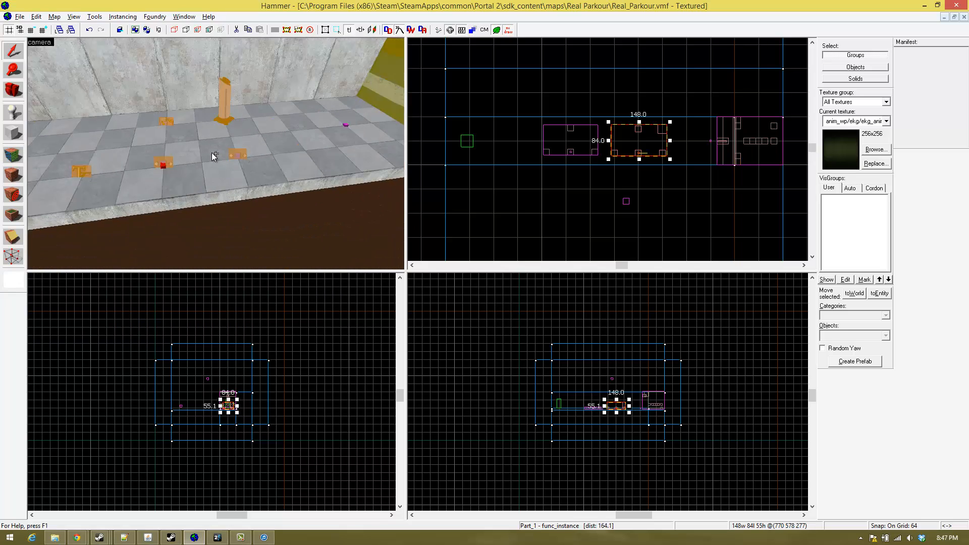
pyautogui.press('a')
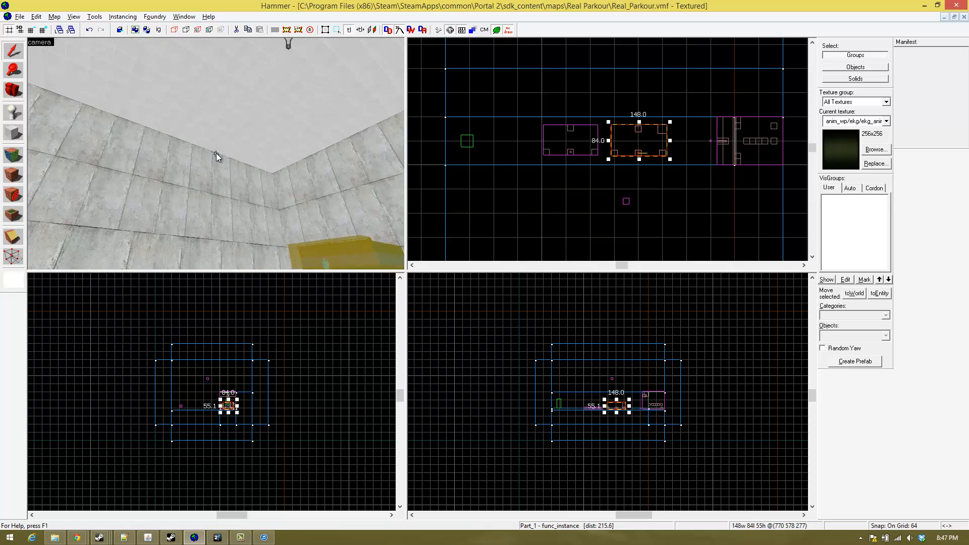
pyautogui.press('w')
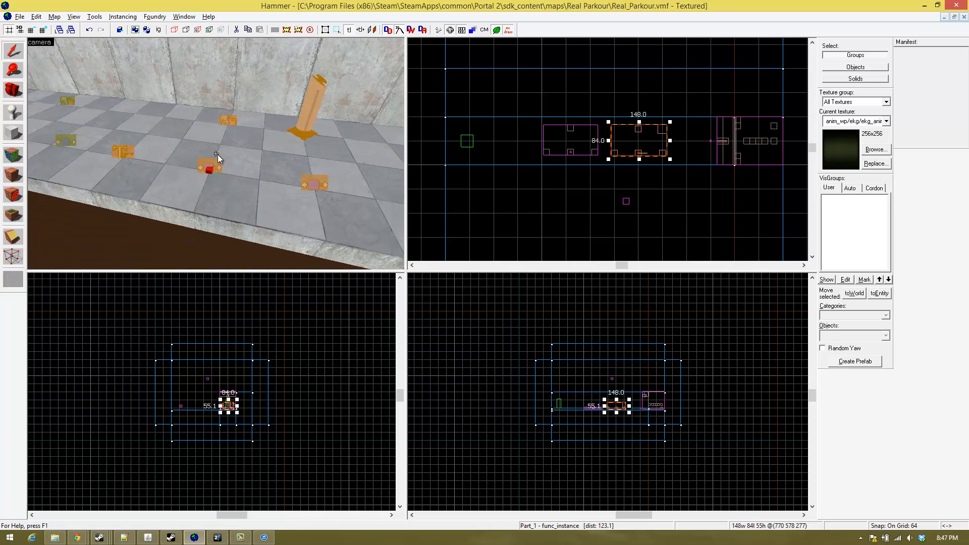
pyautogui.press('w')
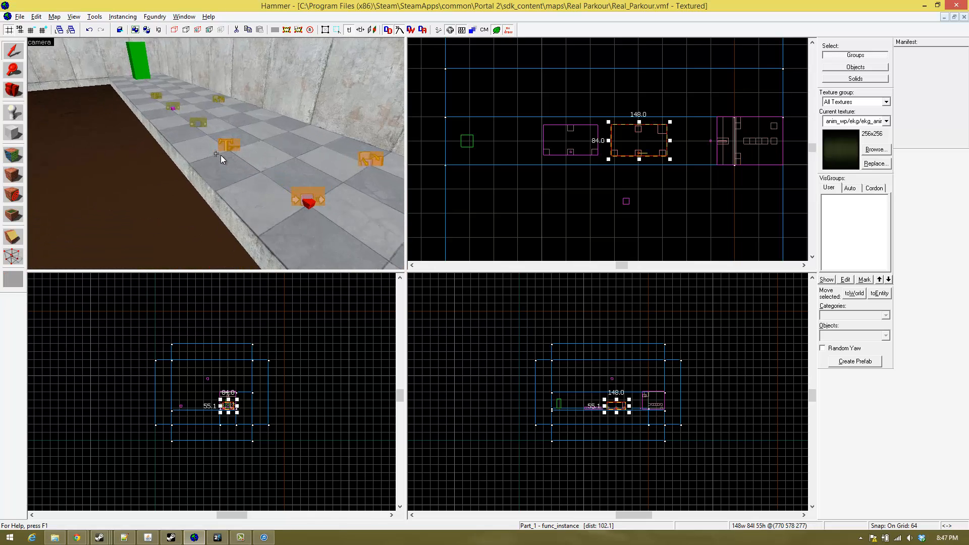
pyautogui.press('s')
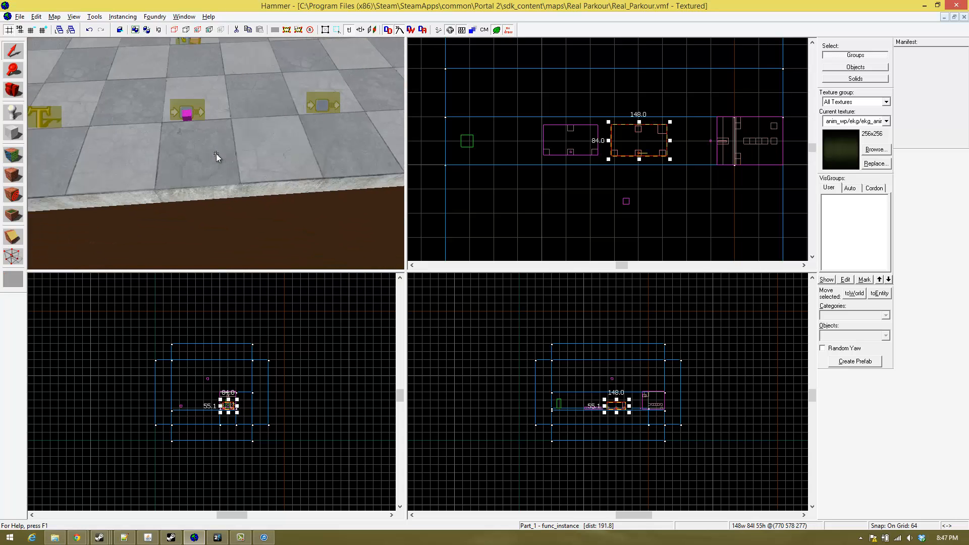
pyautogui.press('w')
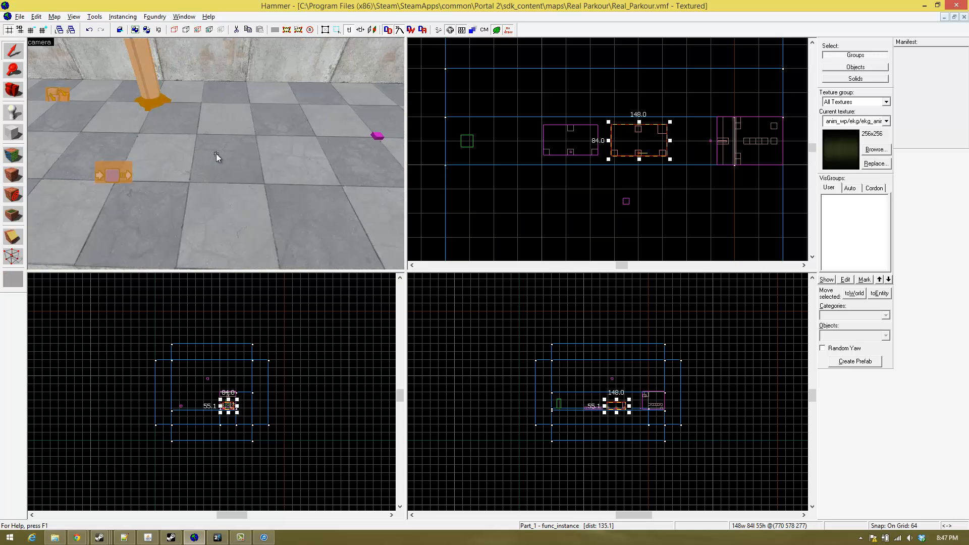
pyautogui.press('a')
pyautogui.press('a')
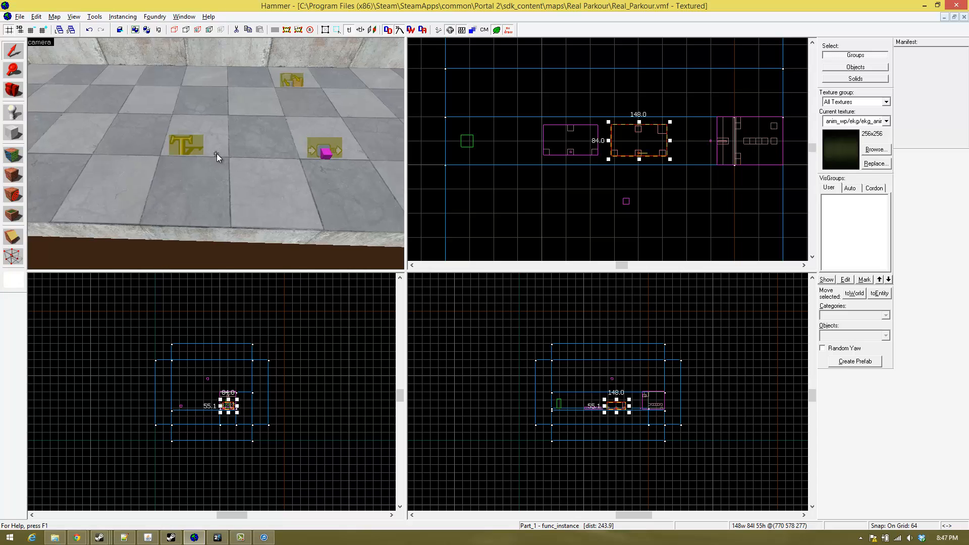
pyautogui.press('d')
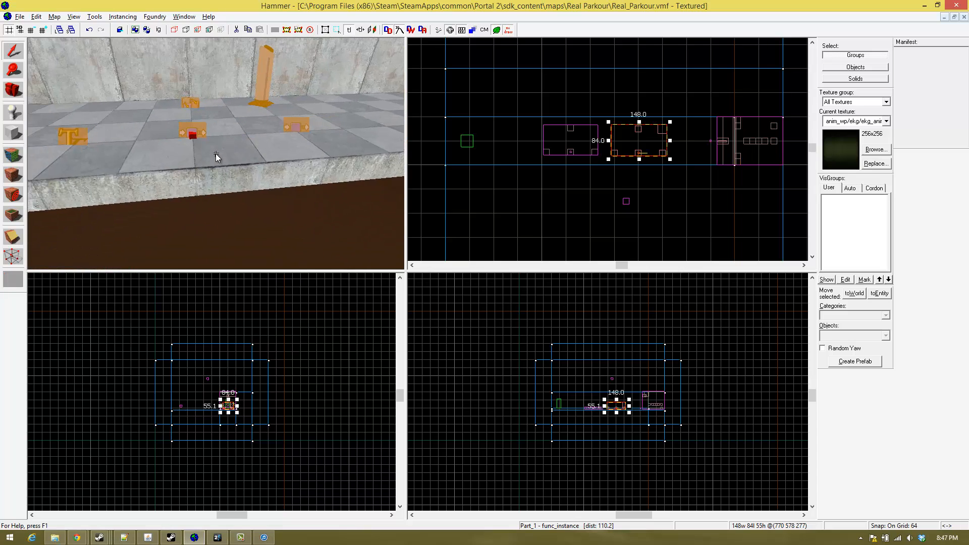
# - Compile the Real_Parkour map using the current Run Map settings
pyautogui.press('z')
pyautogui.click(21, 17)
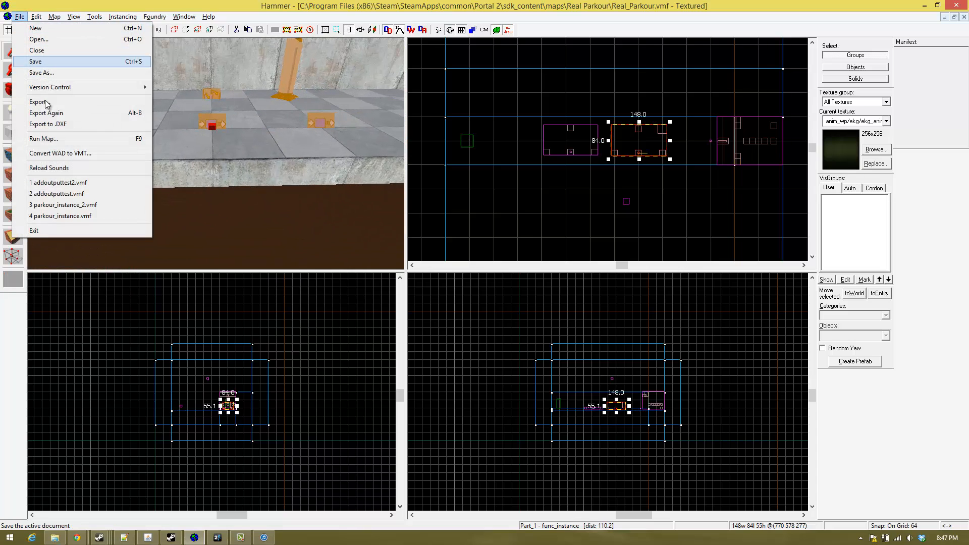
pyautogui.press('Return')
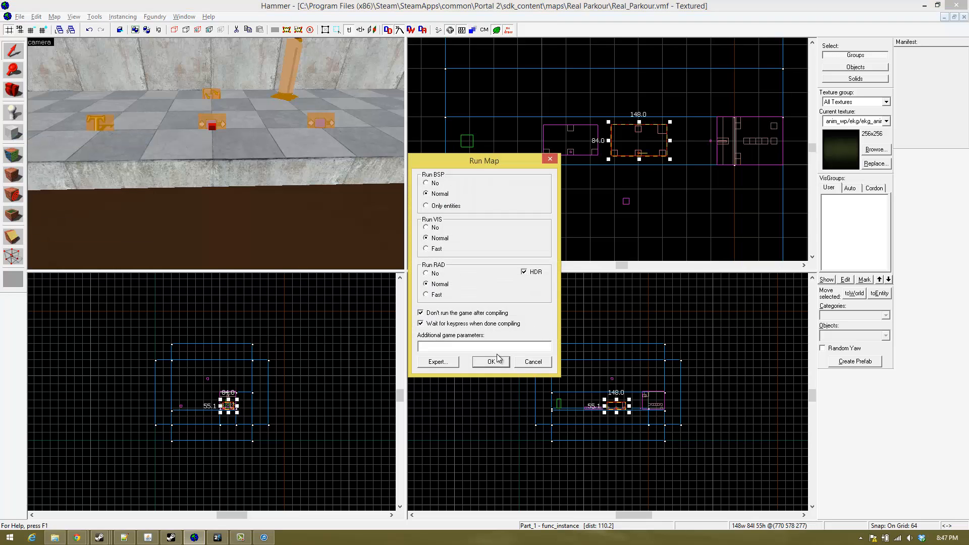
pyautogui.click(482, 361)
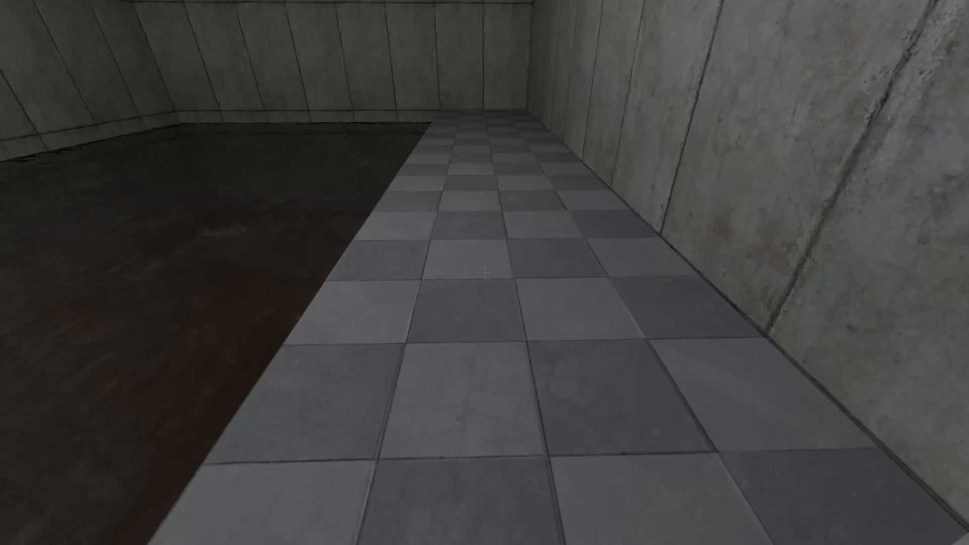
# - Switch to Portal 2, walk along the Real_Parkour walkway to the Part_1 pedestal button and activate it
pyautogui.press('space')
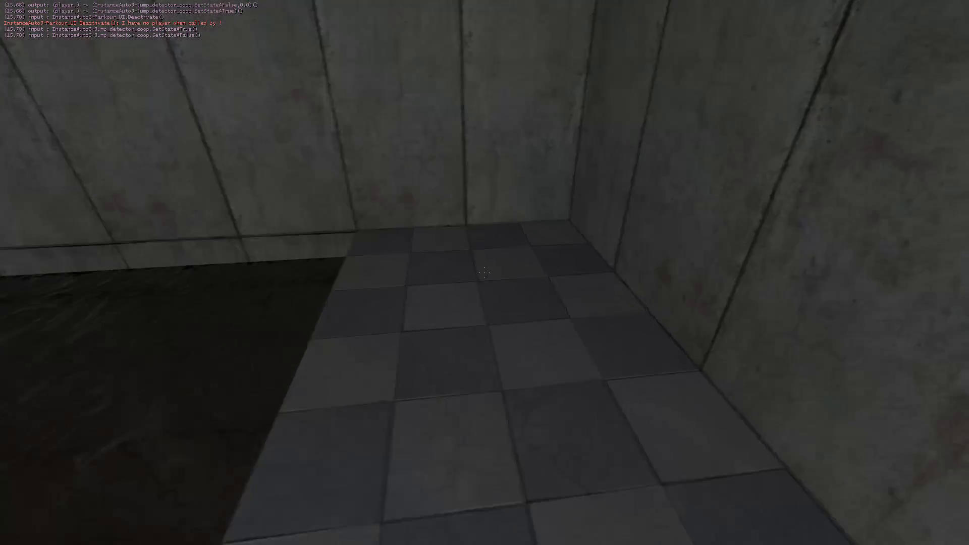
pyautogui.press('w')
pyautogui.press('space')
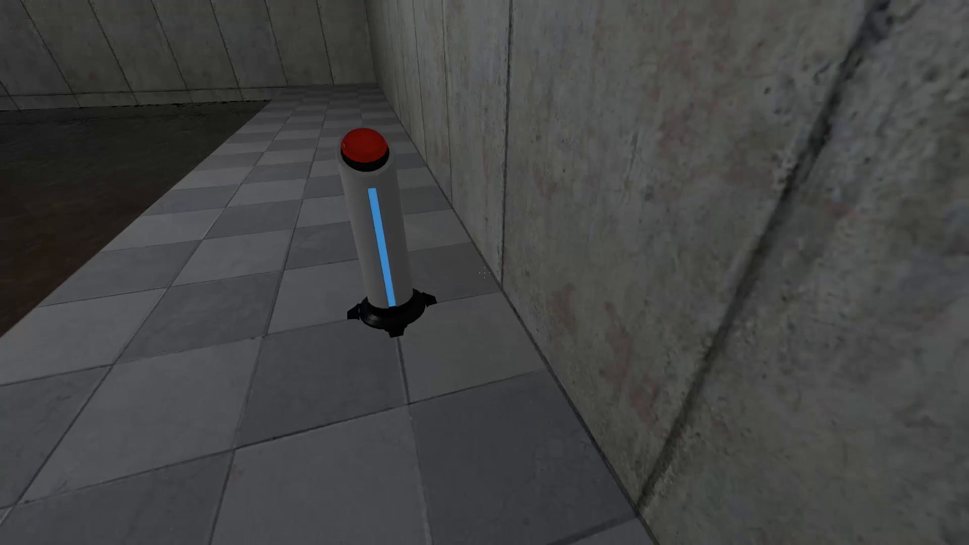
pyautogui.press('w')
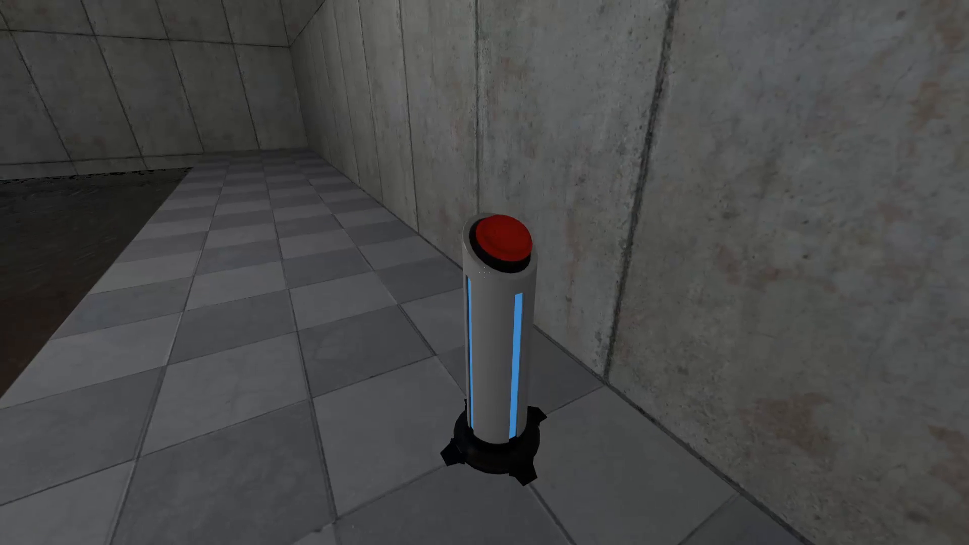
pyautogui.press('w')
pyautogui.press('e')
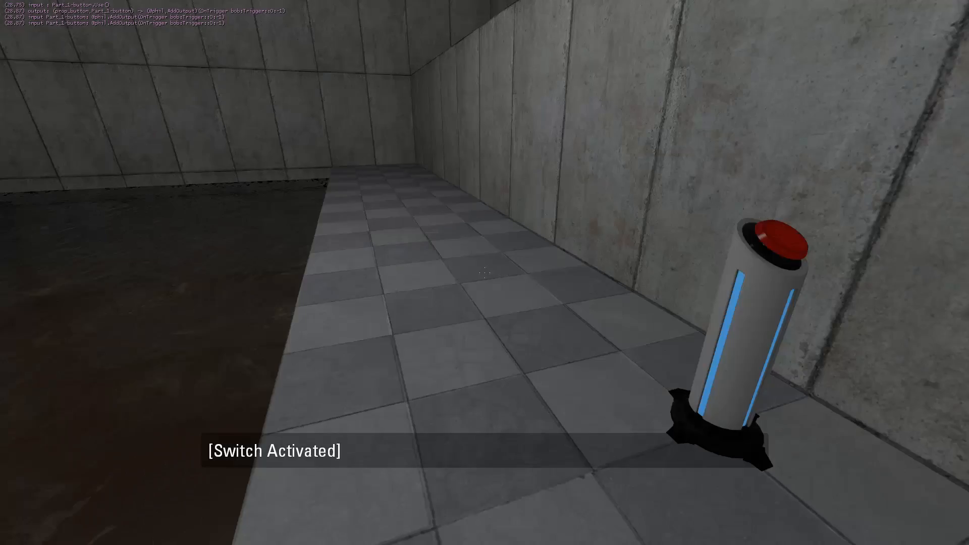
# - Jump along the walkway to its far end, return to the pedestal button and activate it again
pyautogui.press('w')
pyautogui.press('space')
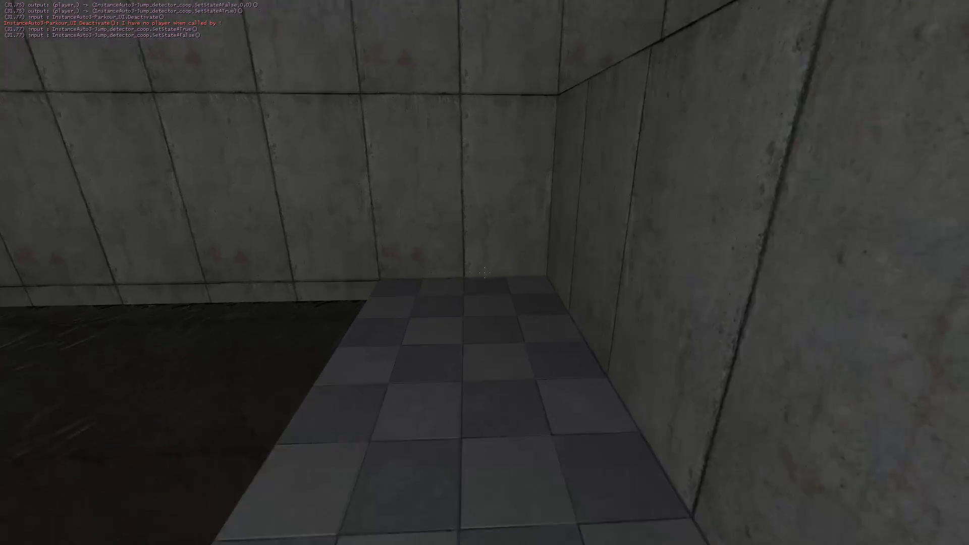
pyautogui.press('w')
pyautogui.press('space')
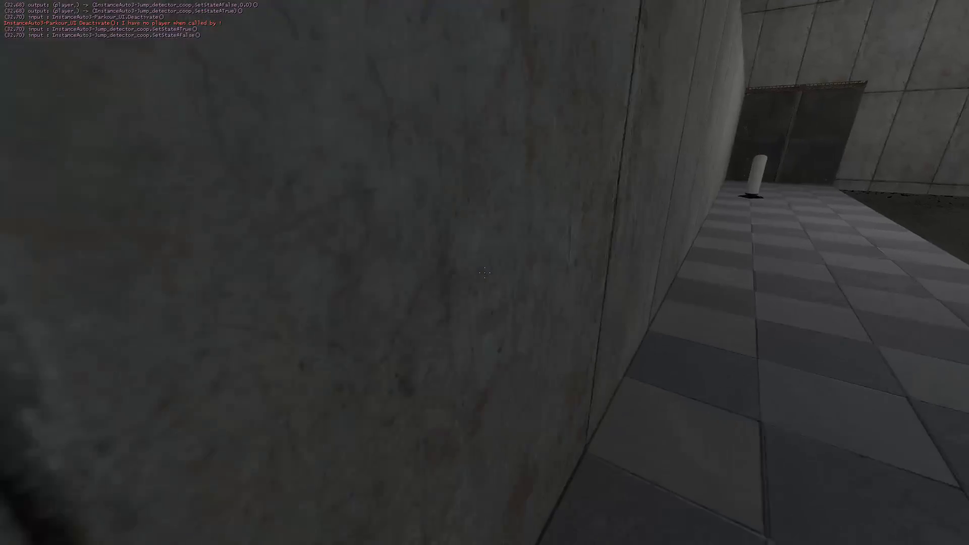
pyautogui.press('w')
pyautogui.press('space')
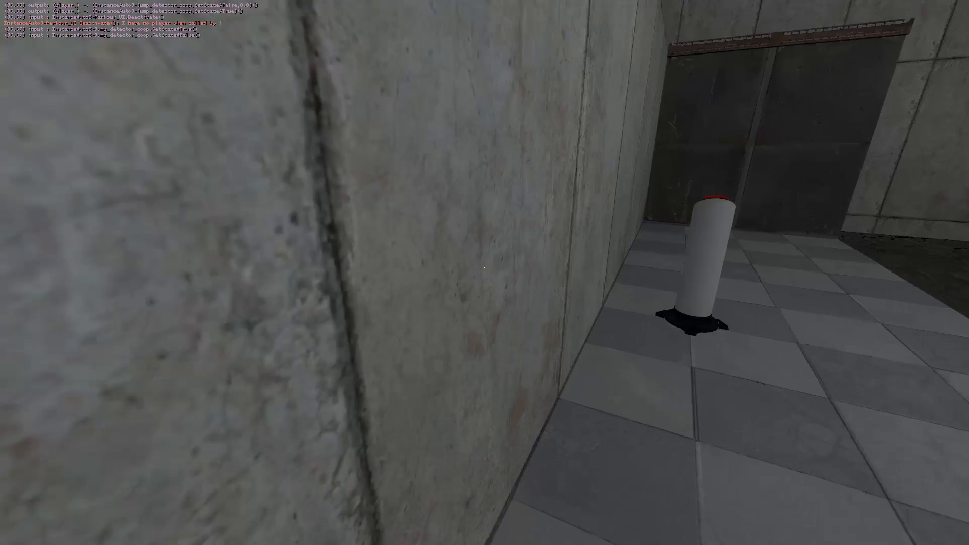
pyautogui.press('w')
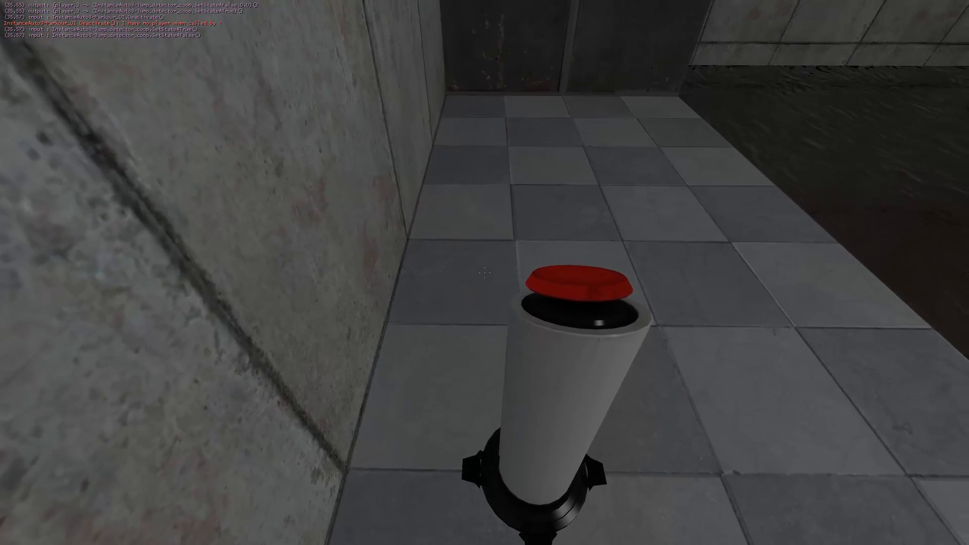
pyautogui.press('e')
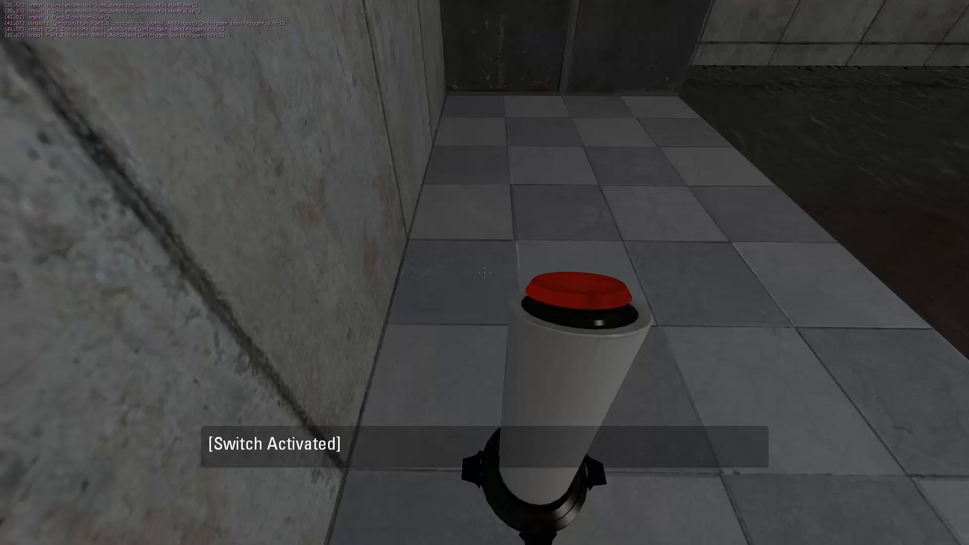
pyautogui.press('`')
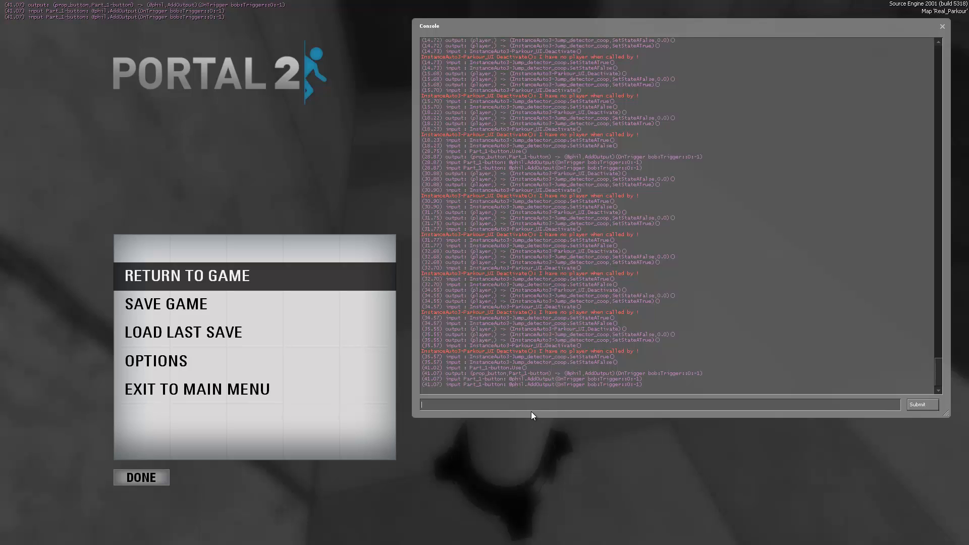
pyautogui.press('Escape')
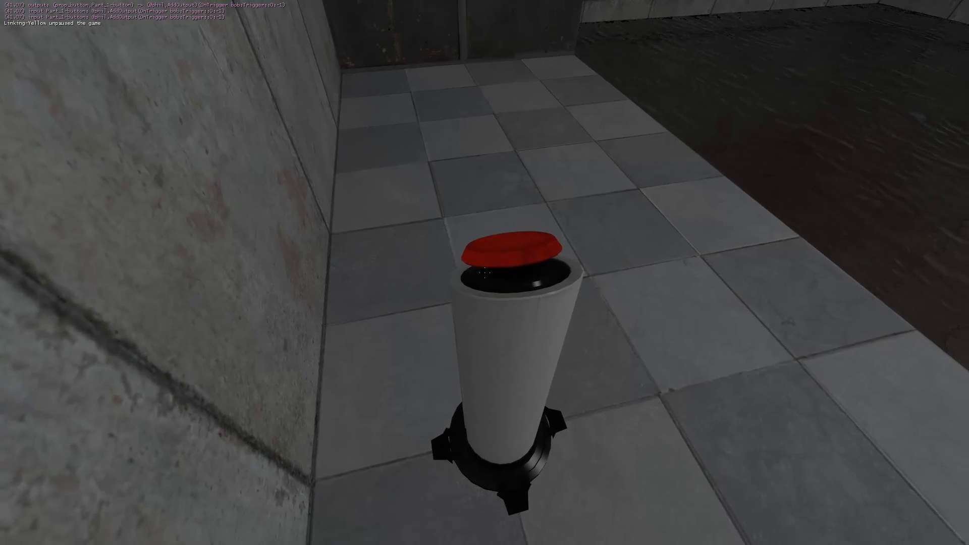
pyautogui.press('e')
pyautogui.press('Escape')
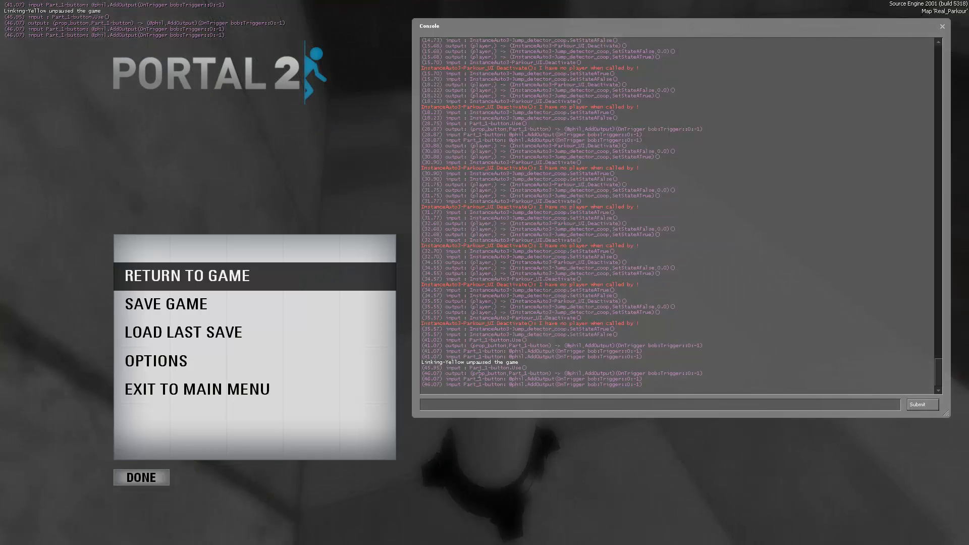
pyautogui.tripleClick(542, 377)
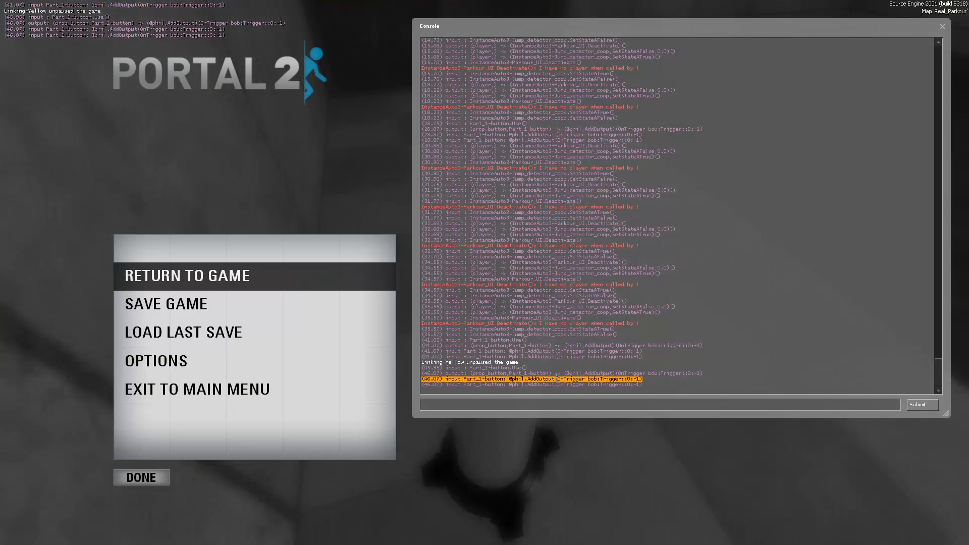
pyautogui.click(564, 379)
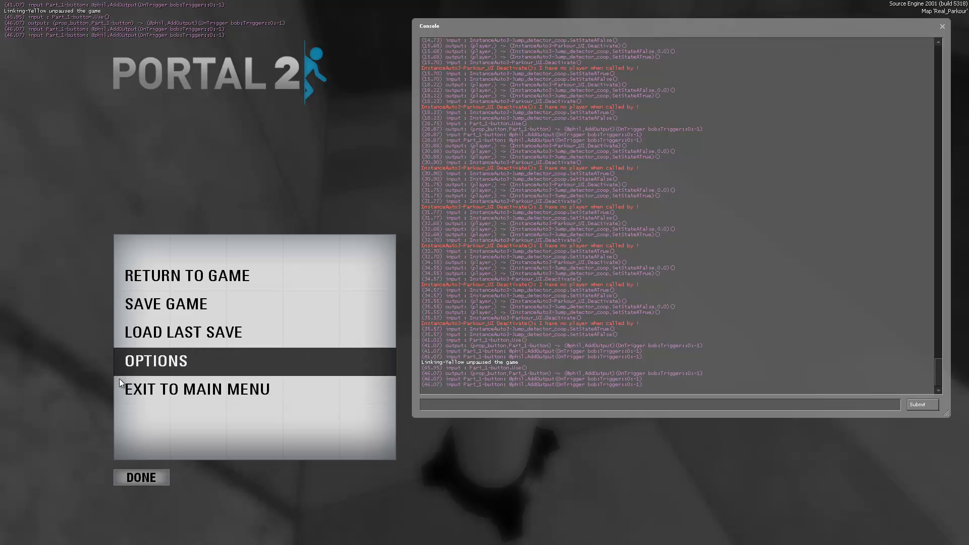
# - Exit the game session to the main menu and switch back to Hammer
pyautogui.click(192, 389)
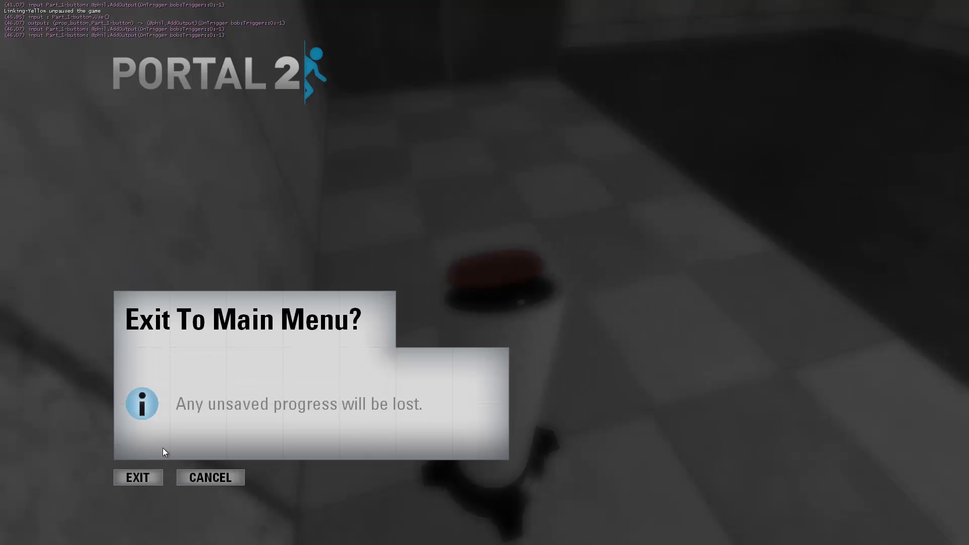
pyautogui.click(139, 477)
pyautogui.hotkey('alt', 'Tab')
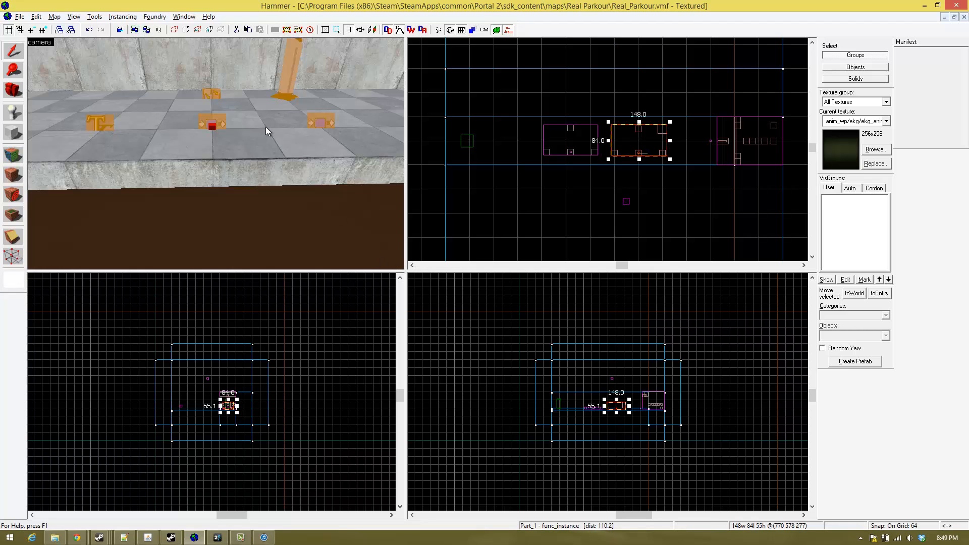
# - Open the object properties of the Part_1 func_instance containing the pedestal button
pyautogui.press('z')
pyautogui.press('s')
pyautogui.press('w')
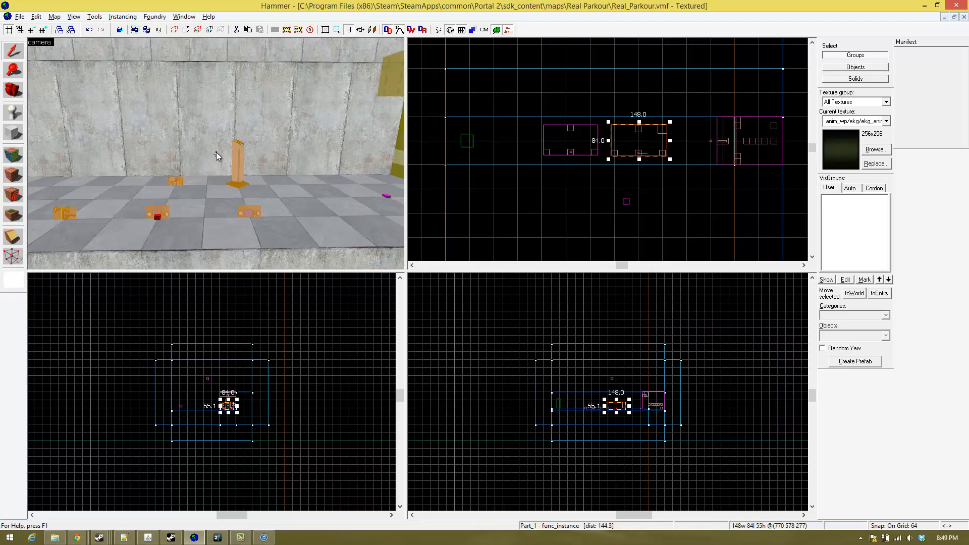
pyautogui.press('s')
pyautogui.press('w')
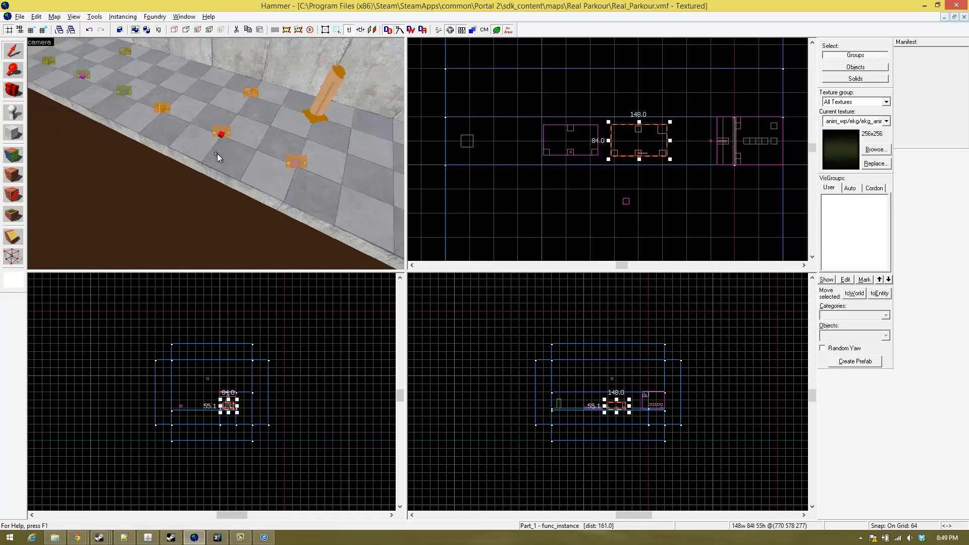
pyautogui.press('z')
pyautogui.doubleClick(216, 143)
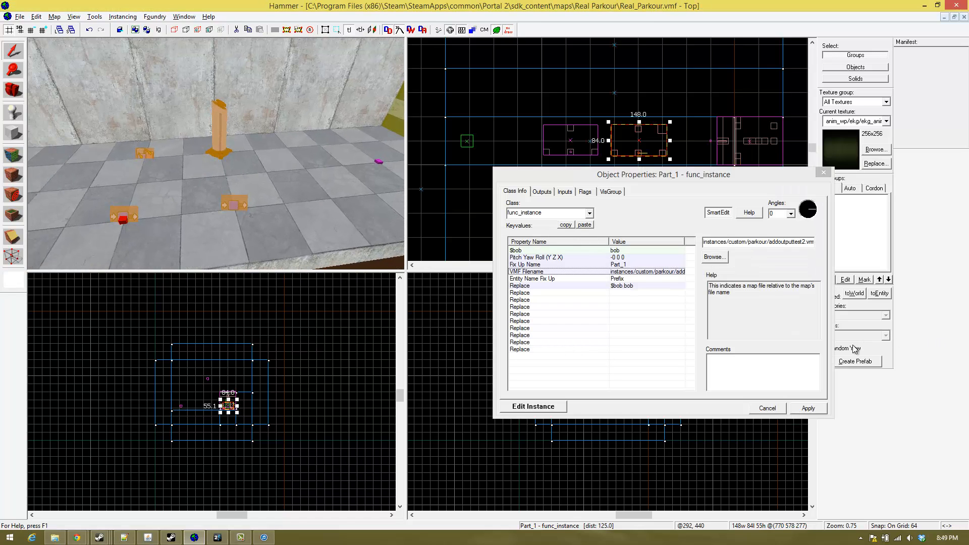
# - Set the value of Part_1's $bob replacement parameter to Butttonedd
pyautogui.click(645, 285)
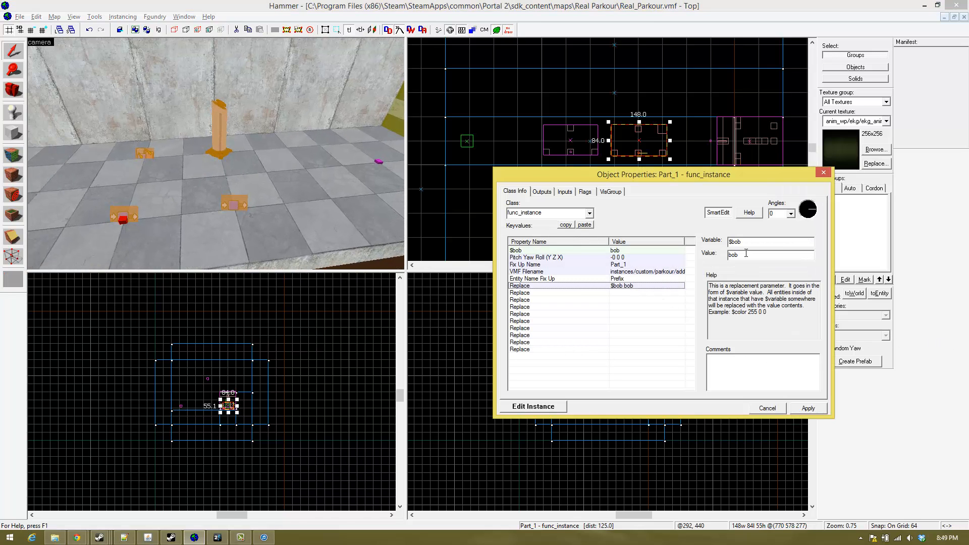
pyautogui.moveTo(747, 255); pyautogui.dragTo(691, 251)
pyautogui.write('0')
pyautogui.write('uttonedd')
pyautogui.press('Return')
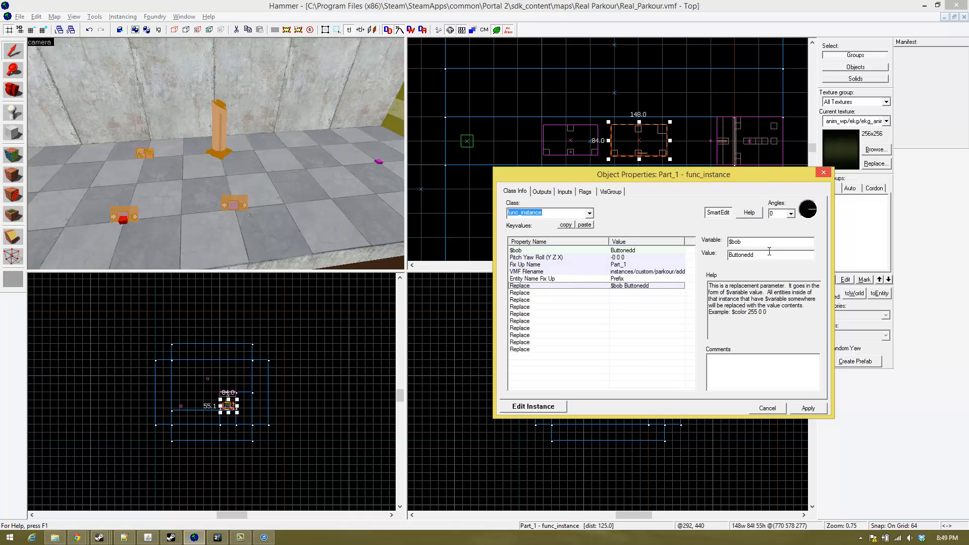
pyautogui.click(752, 256)
pyautogui.write('t')
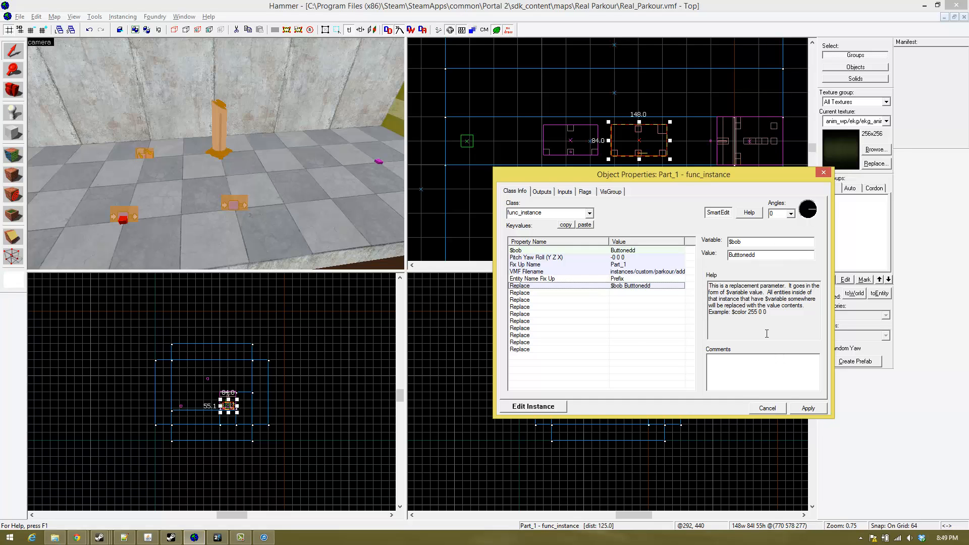
# - Apply the $bob replacement change on the pedestal button's func_instance and close its properties
pyautogui.click(808, 407)
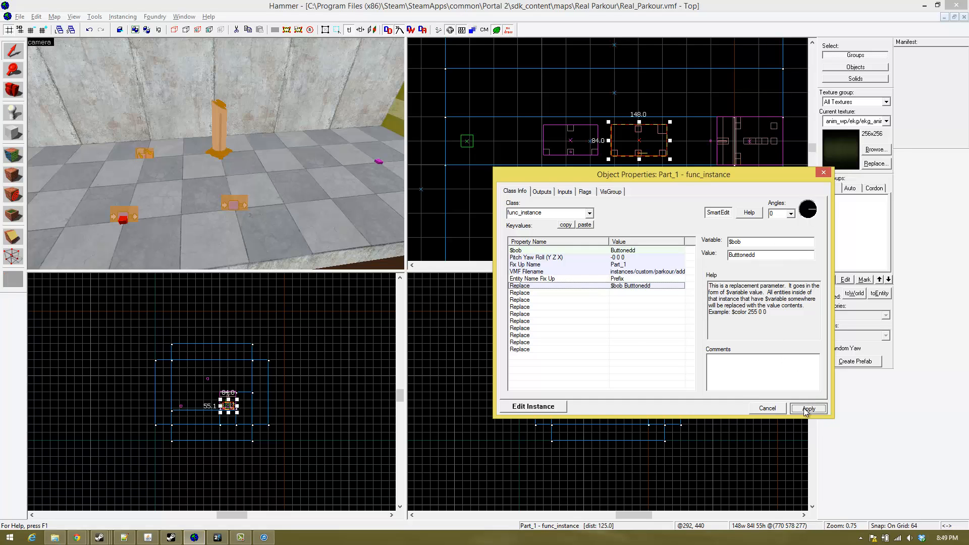
pyautogui.click(822, 174)
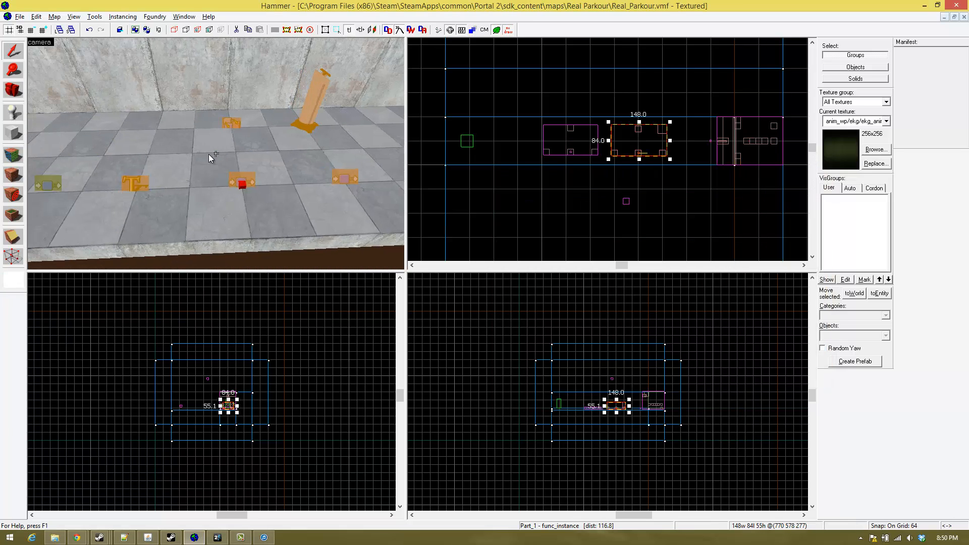
# - Set the $bob replacement value of the neighbouring Part_1 func_instance without the pedestal button to Recieved and apply it
pyautogui.press('z')
pyautogui.doubleClick(78, 159)
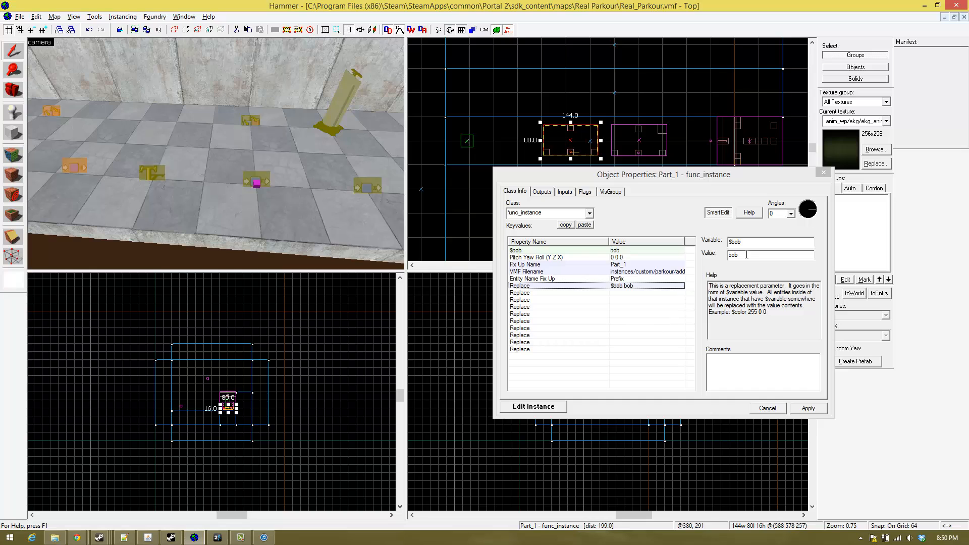
pyautogui.moveTo(749, 255); pyautogui.dragTo(719, 256)
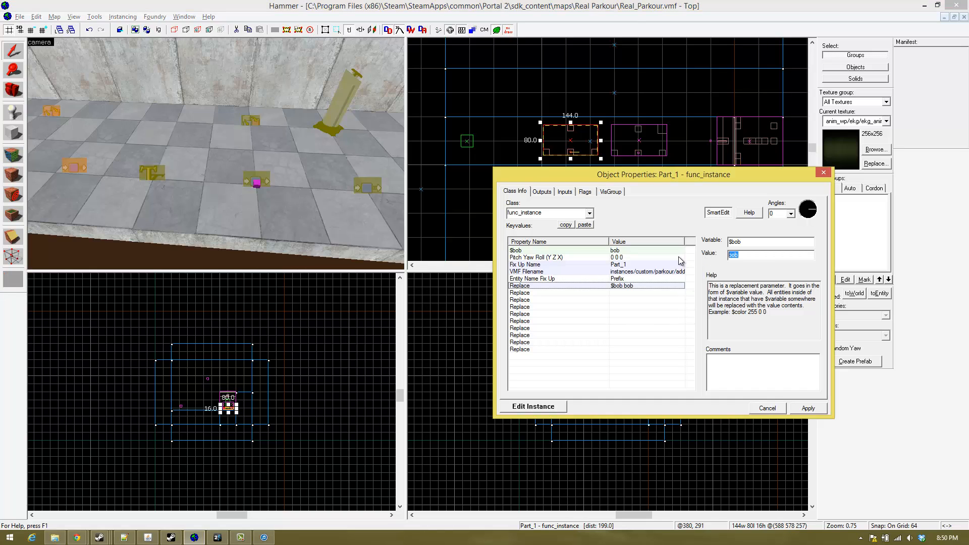
pyautogui.write('Recieved')
pyautogui.click(808, 408)
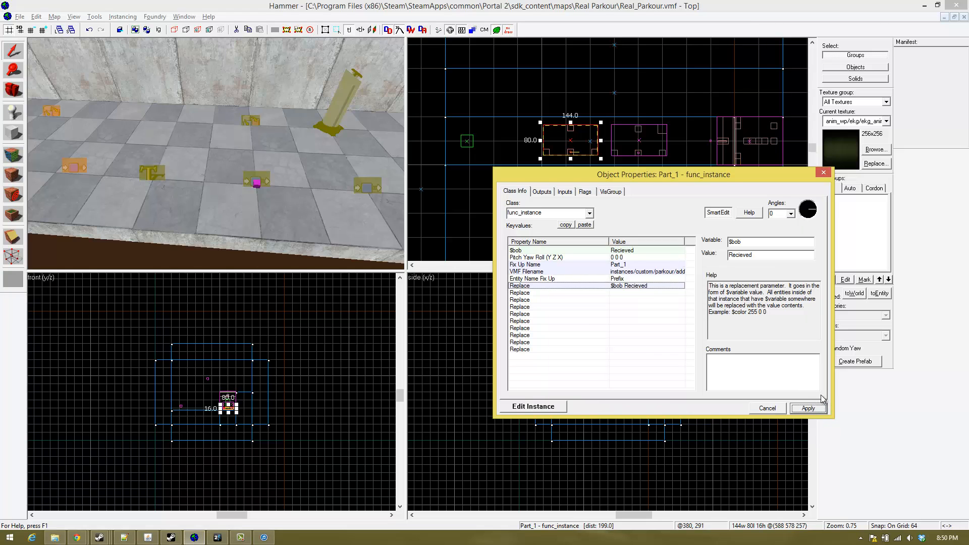
pyautogui.click(836, 309)
pyautogui.click(823, 173)
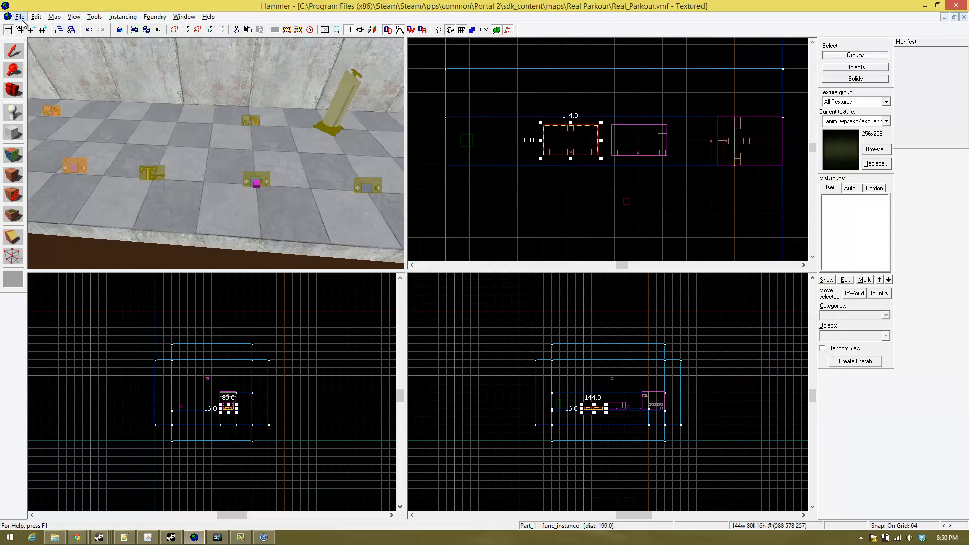
# - Compile the Real_Parkour map with normal BSP, VIS and RAD without launching the game, and switch to Portal 2
pyautogui.click(19, 16)
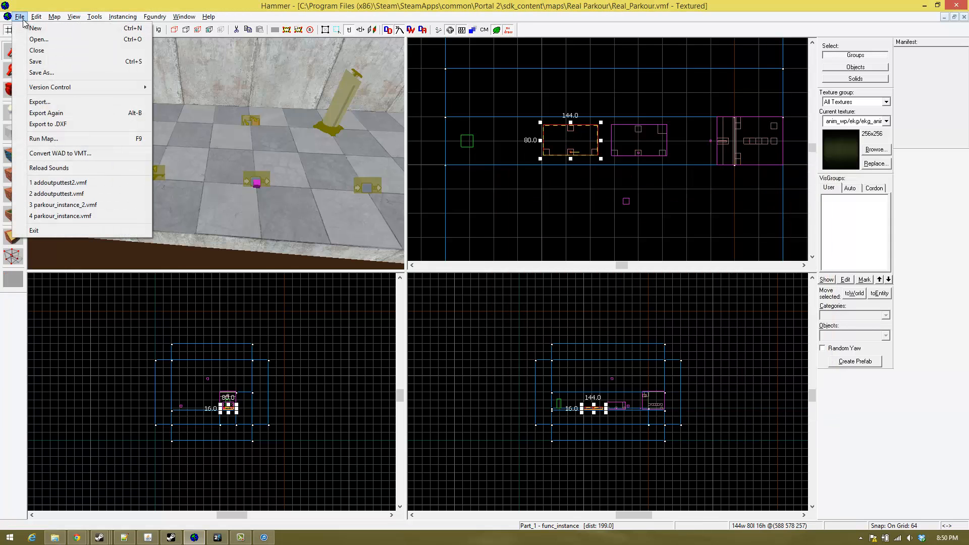
pyautogui.click(71, 139)
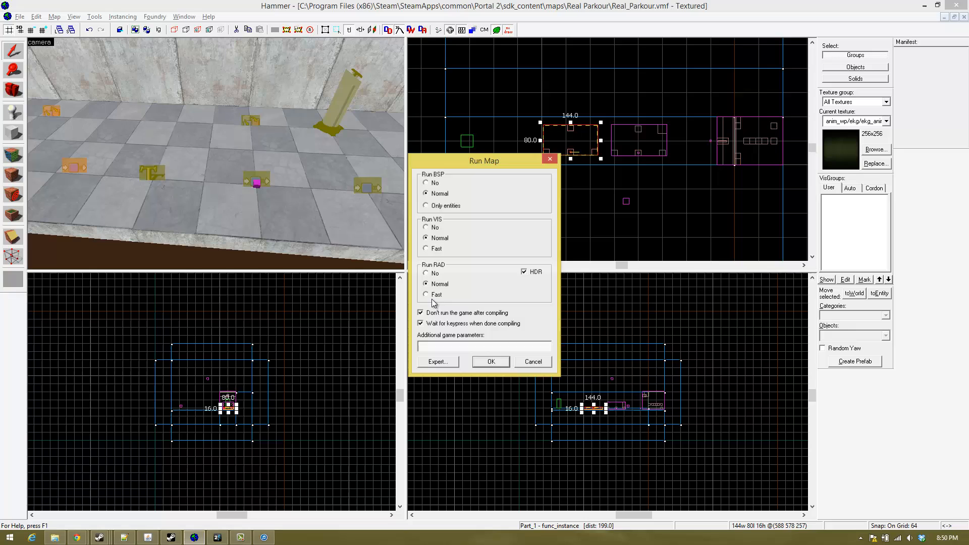
pyautogui.click(480, 359)
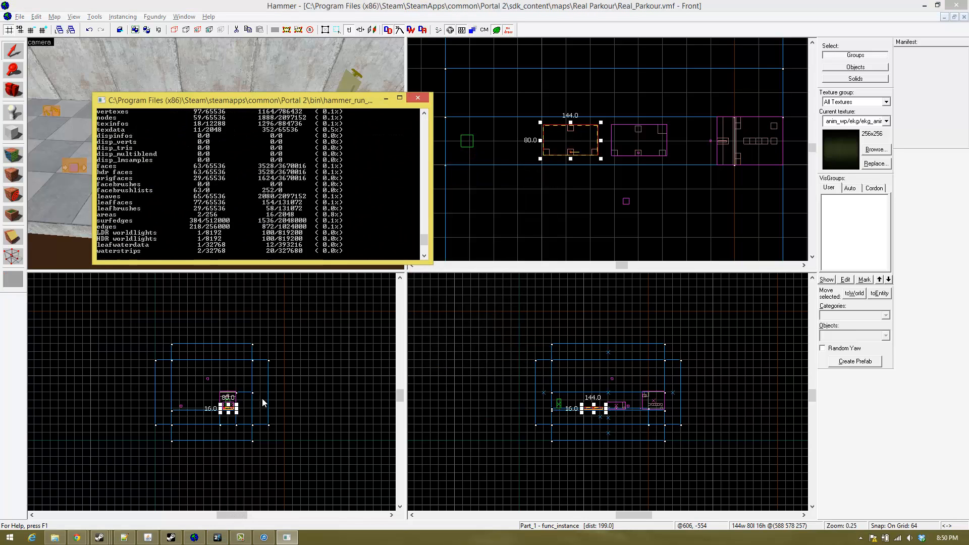
pyautogui.press('Return')
pyautogui.click(217, 537)
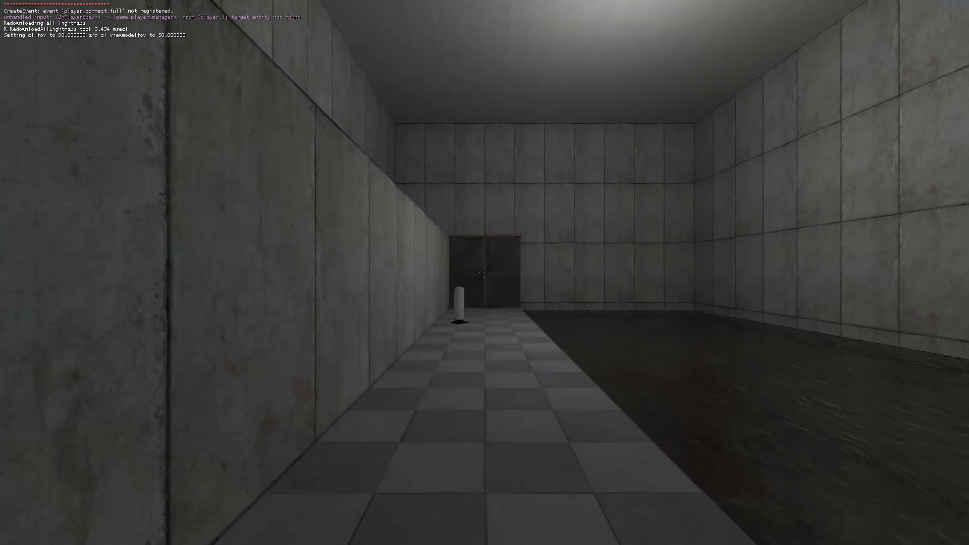
# - Walk to the pedestal button in the test room and activate it
pyautogui.press('w')
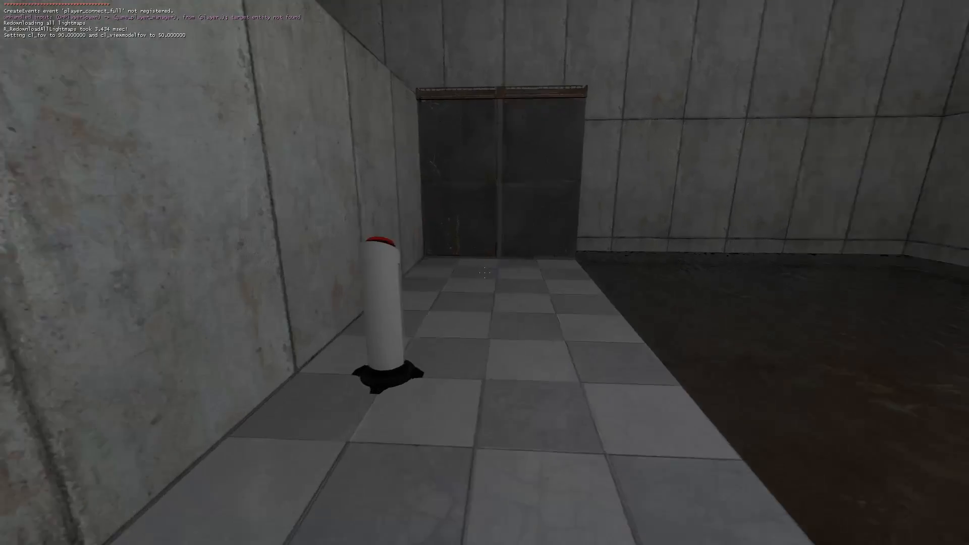
pyautogui.press('w')
pyautogui.press('e')
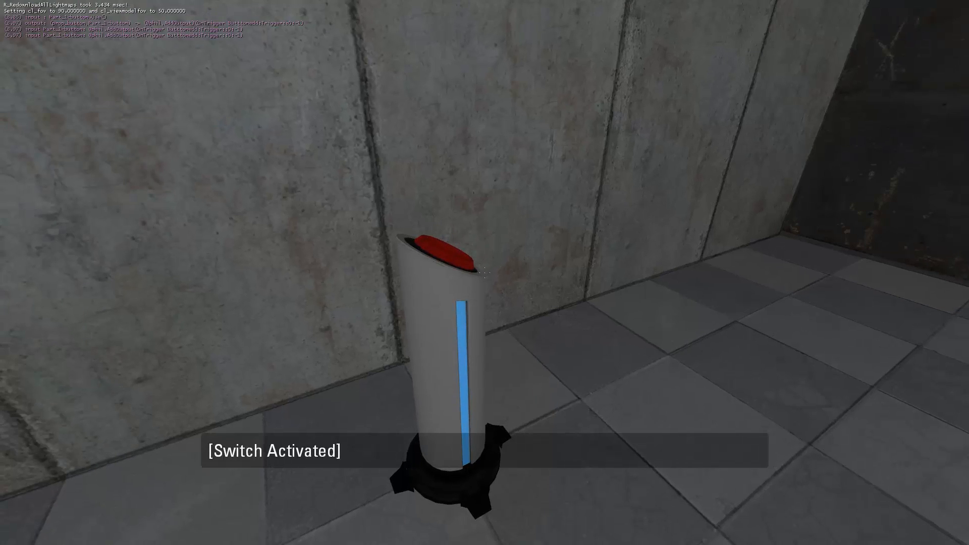
pyautogui.press('`')
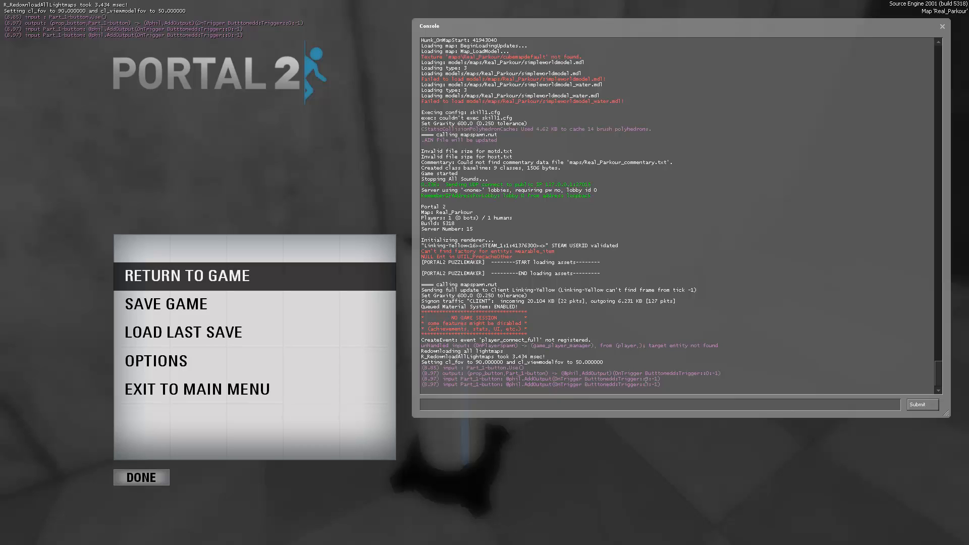
pyautogui.moveTo(656, 385); pyautogui.dragTo(539, 374)
pyautogui.click(586, 382)
pyautogui.moveTo(683, 384); pyautogui.dragTo(586, 373)
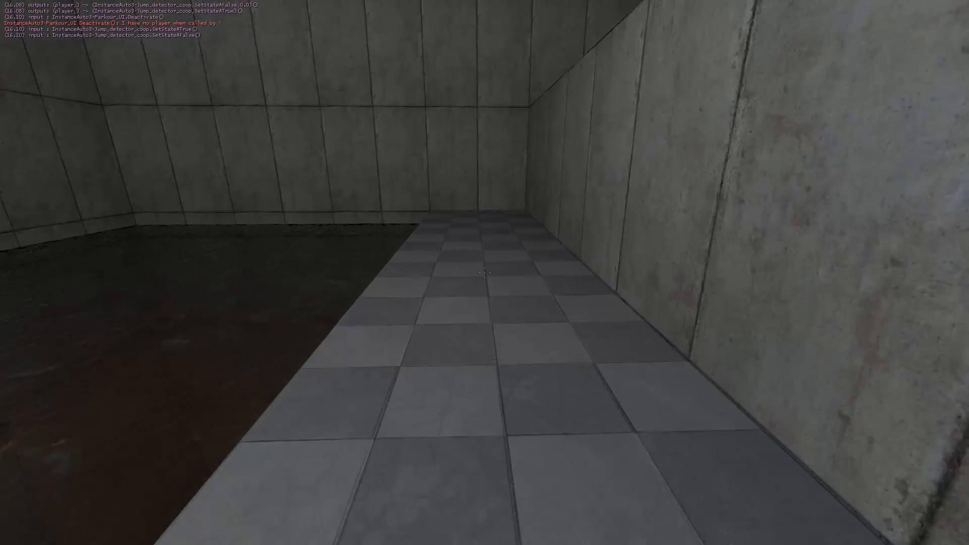
pyautogui.press('w')
pyautogui.press('space')
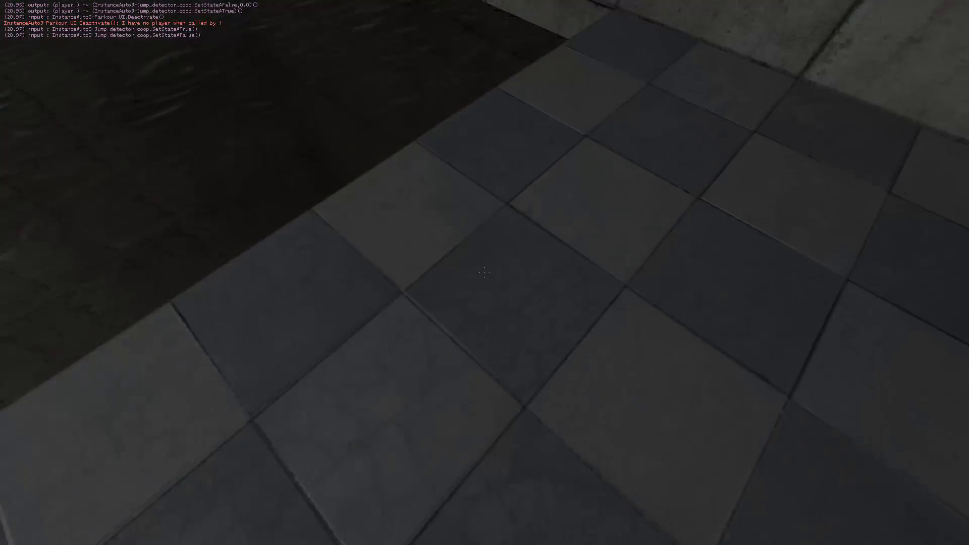
pyautogui.press('w')
pyautogui.press('space')
pyautogui.press('space')
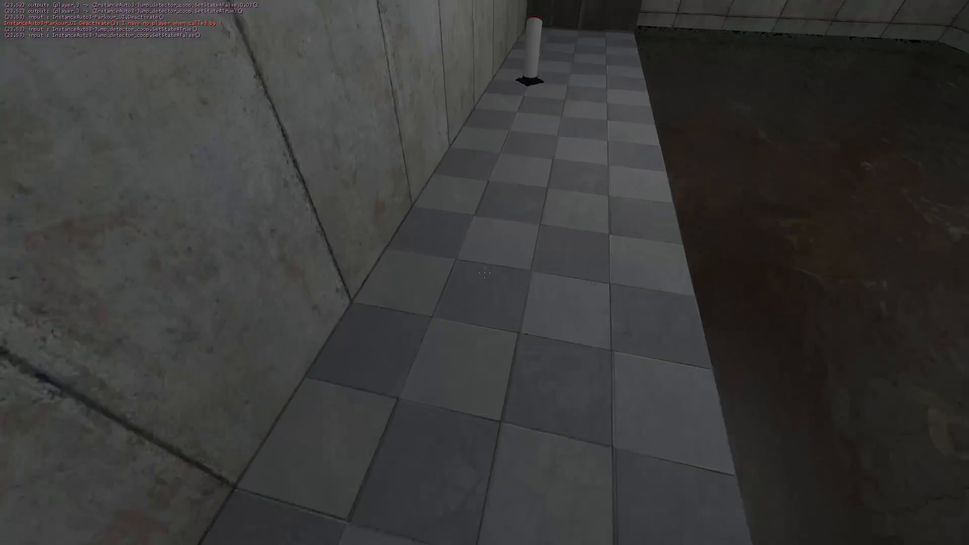
pyautogui.press('w')
pyautogui.press('space')
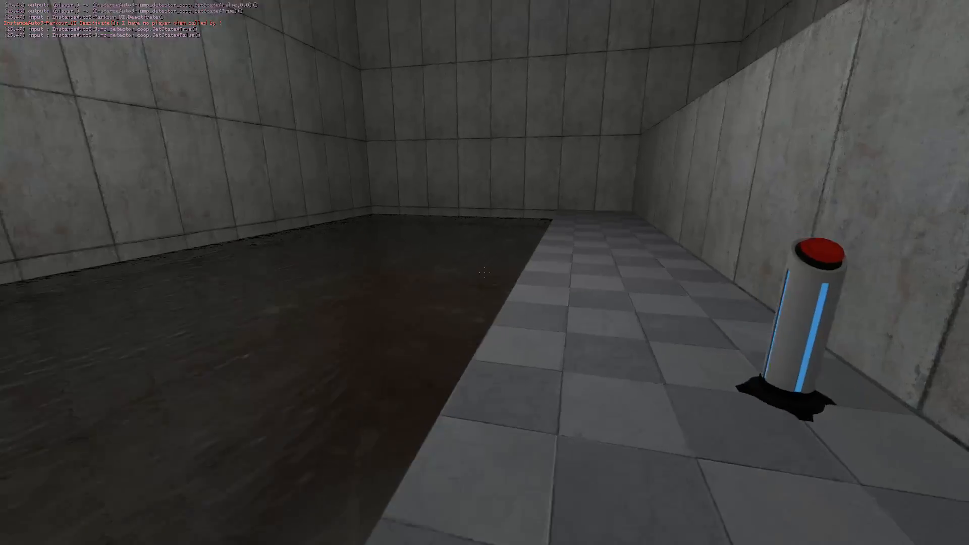
pyautogui.press('w')
pyautogui.press('w')
pyautogui.press('d')
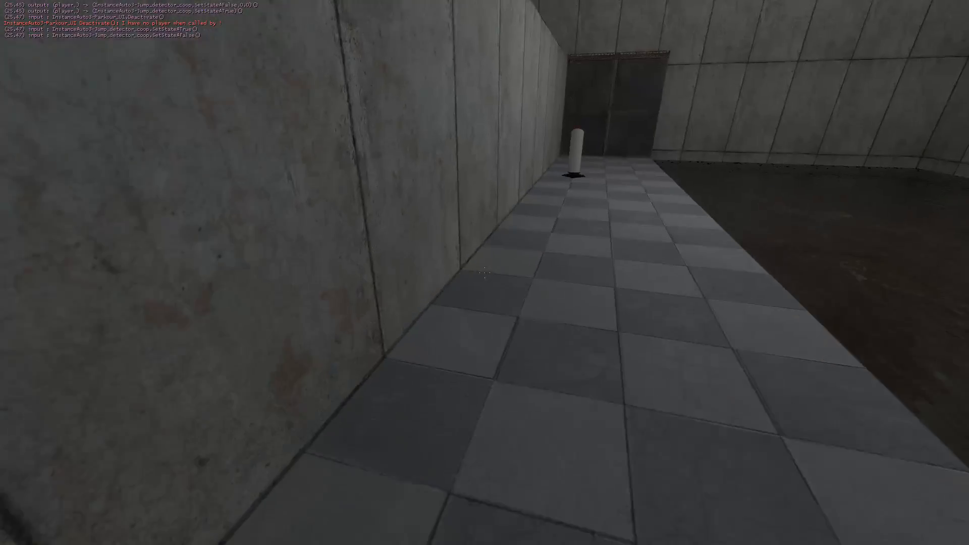
pyautogui.press('w')
pyautogui.press('space')
pyautogui.press('w')
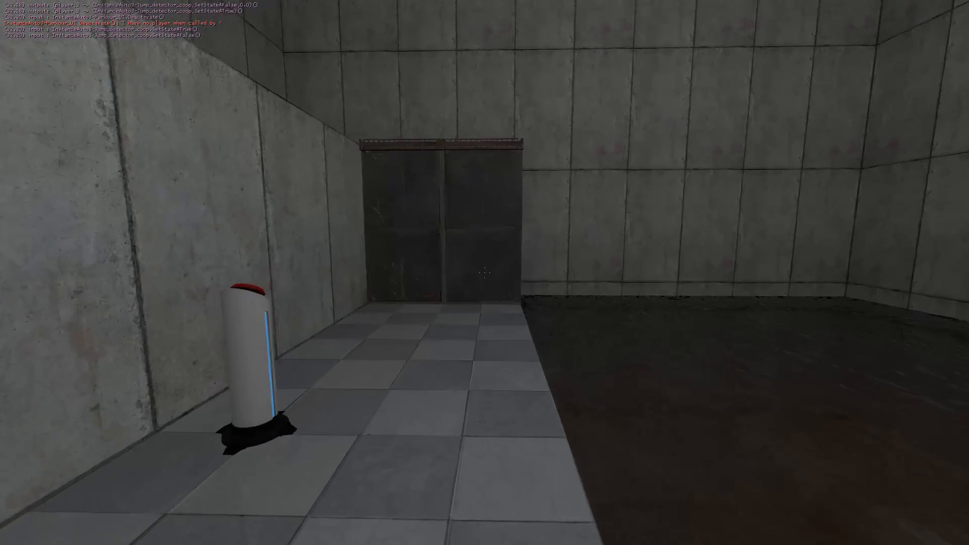
pyautogui.press('s')
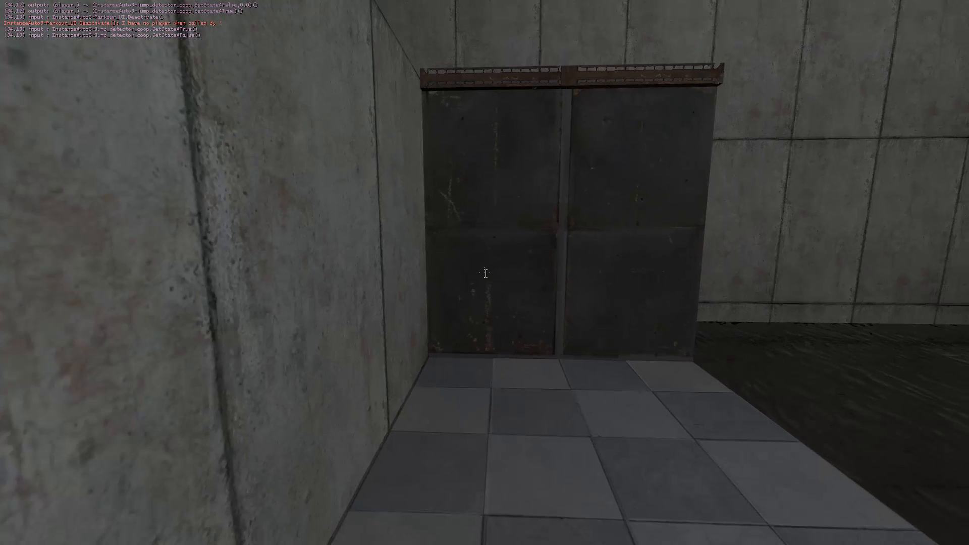
# - Exit the Real_Parkour session to the main menu and return to Hammer
pyautogui.press('Escape')
pyautogui.click(217, 399)
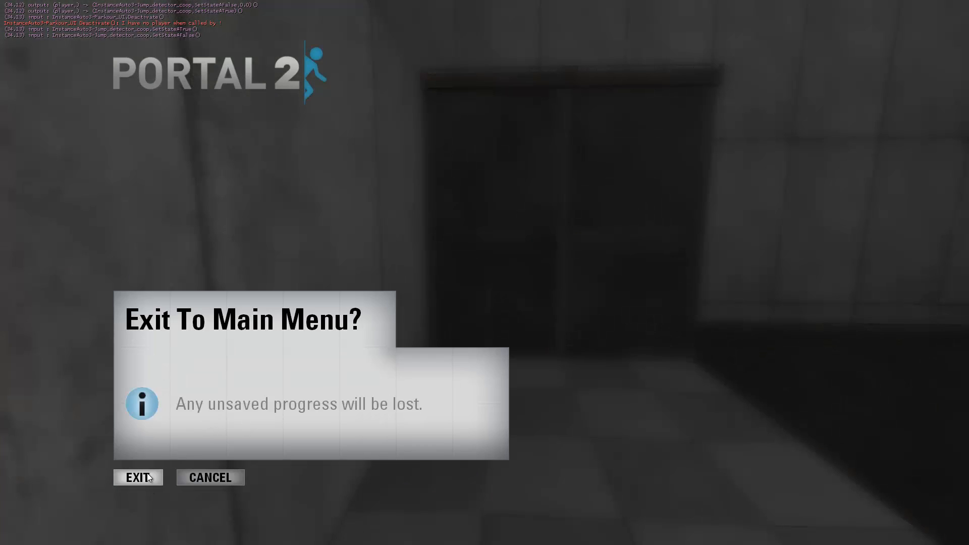
pyautogui.click(146, 482)
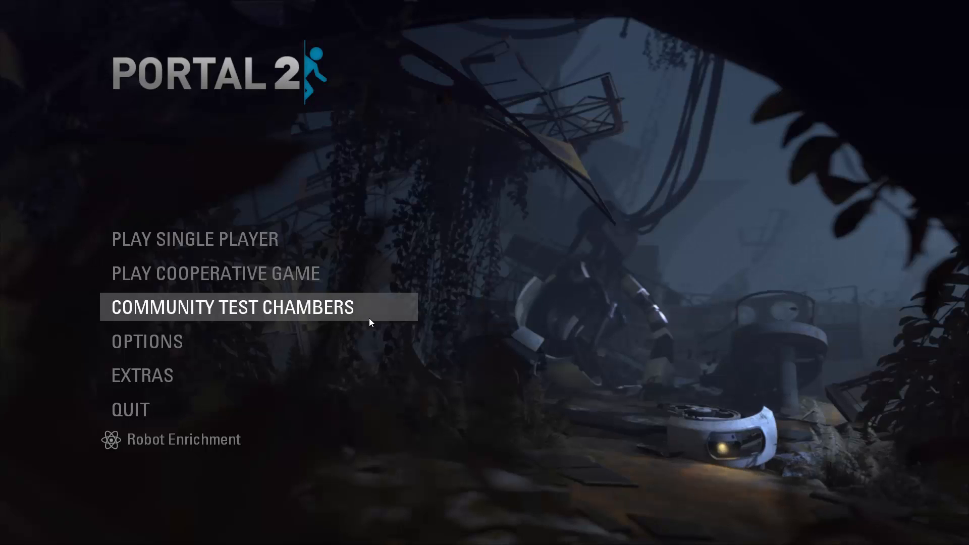
pyautogui.hotkey('alt', 'Tab')
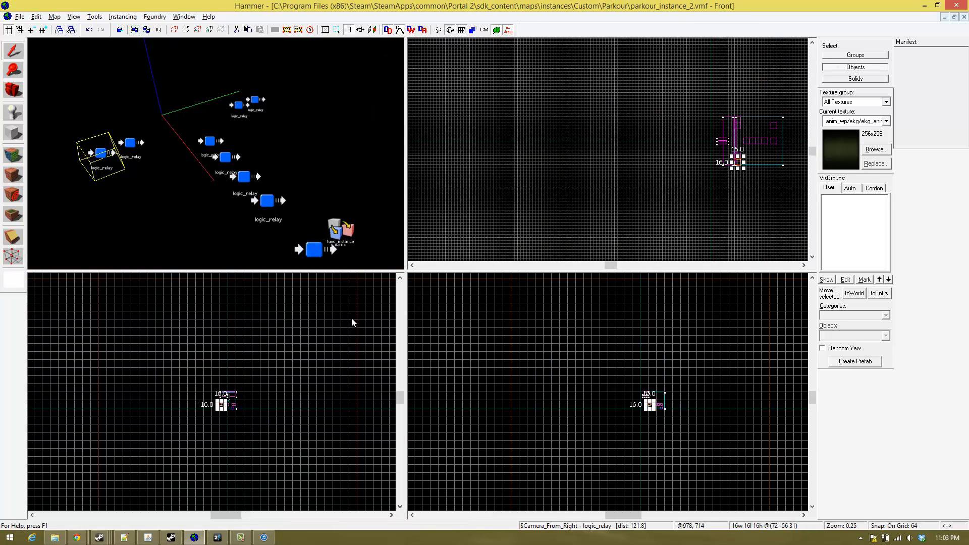
# - Examine the logic_relay entities, the instance parameters entity and the trigger brush in parkour_instance_2 from several angles
pyautogui.press('z')
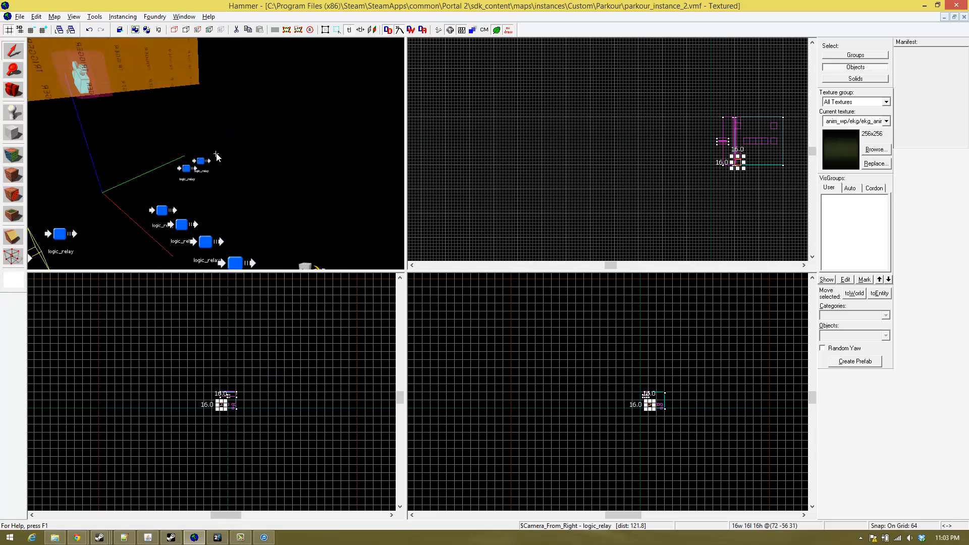
pyautogui.press('d')
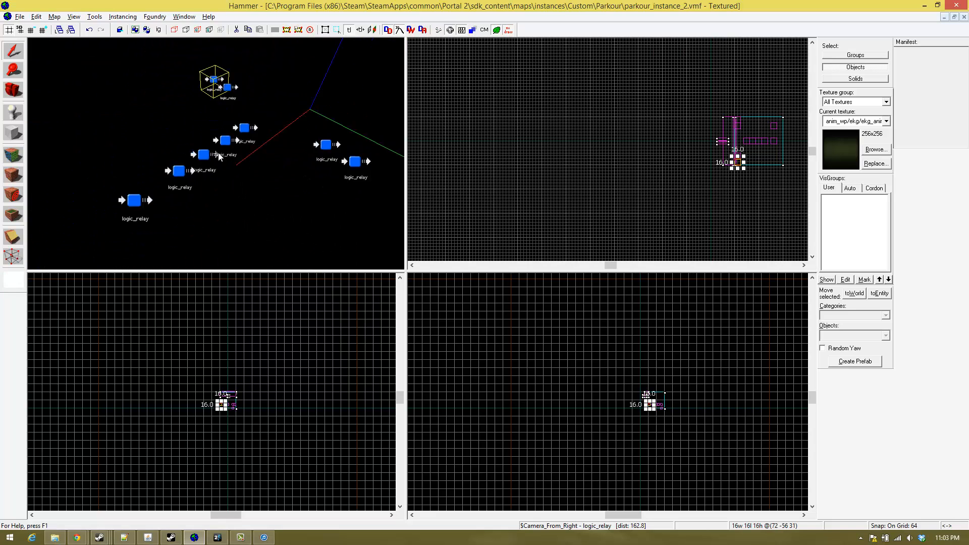
pyautogui.press('a')
pyautogui.press('a')
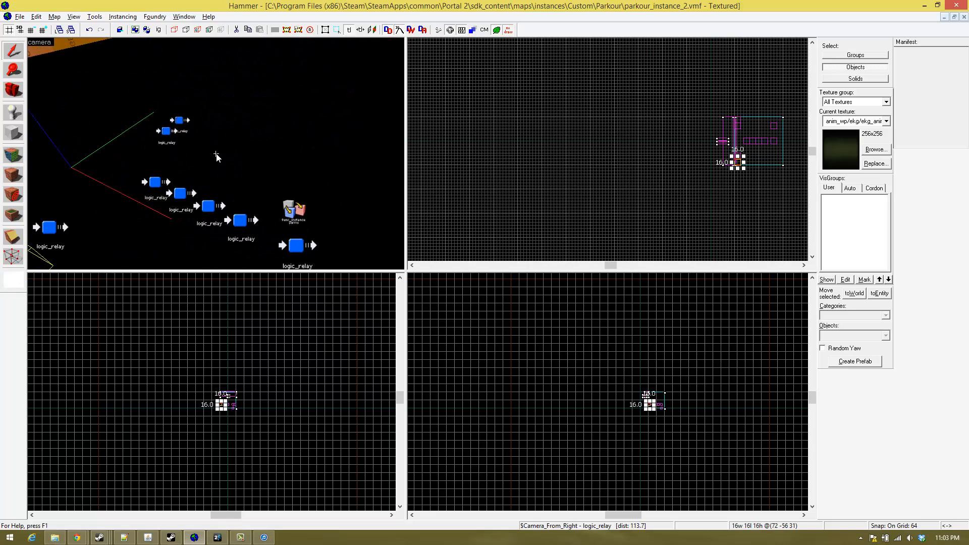
pyautogui.press('a')
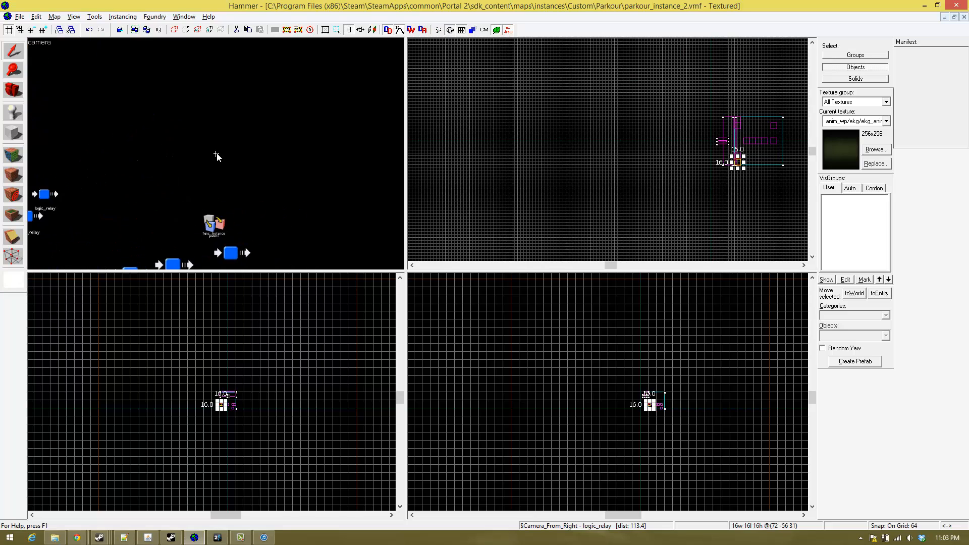
pyautogui.press('d')
pyautogui.press('s')
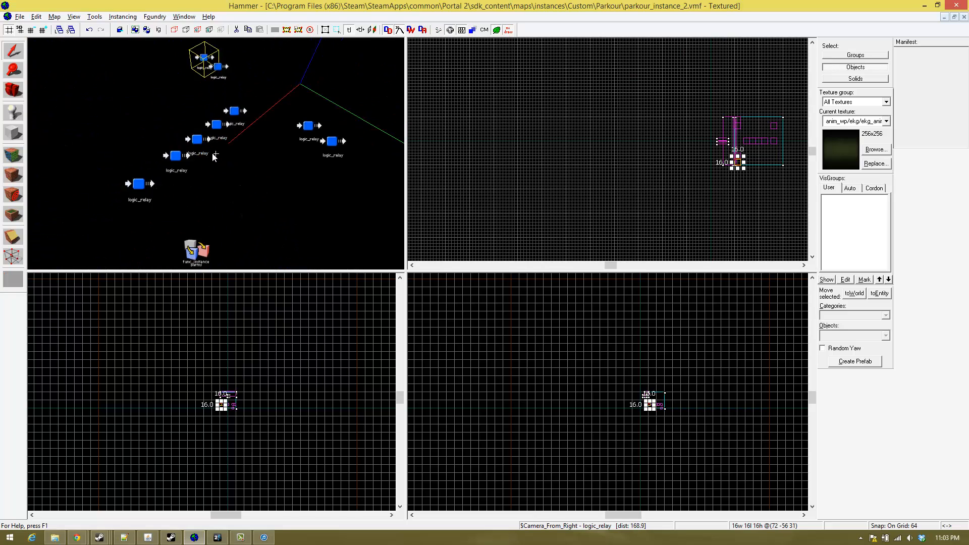
pyautogui.press('w')
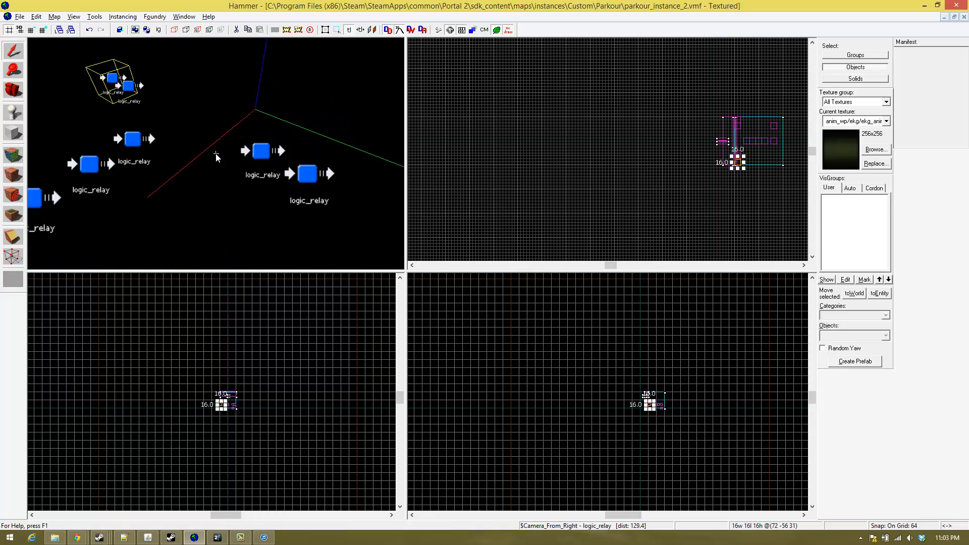
pyautogui.press('s')
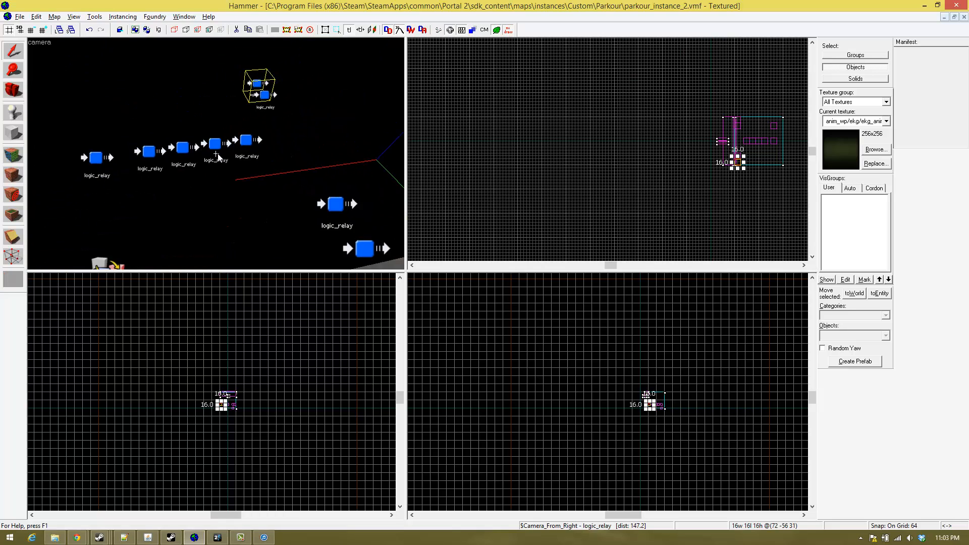
pyautogui.press('a')
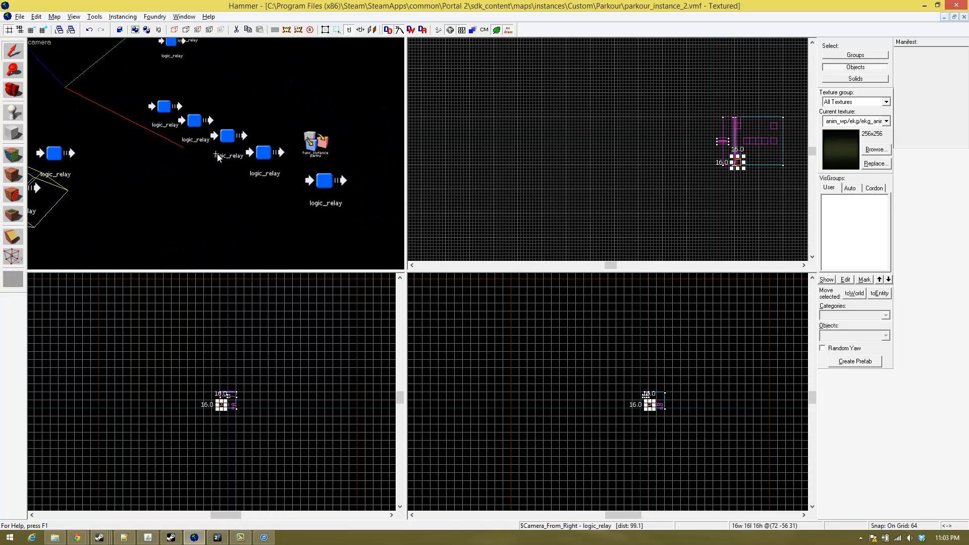
pyautogui.press('w')
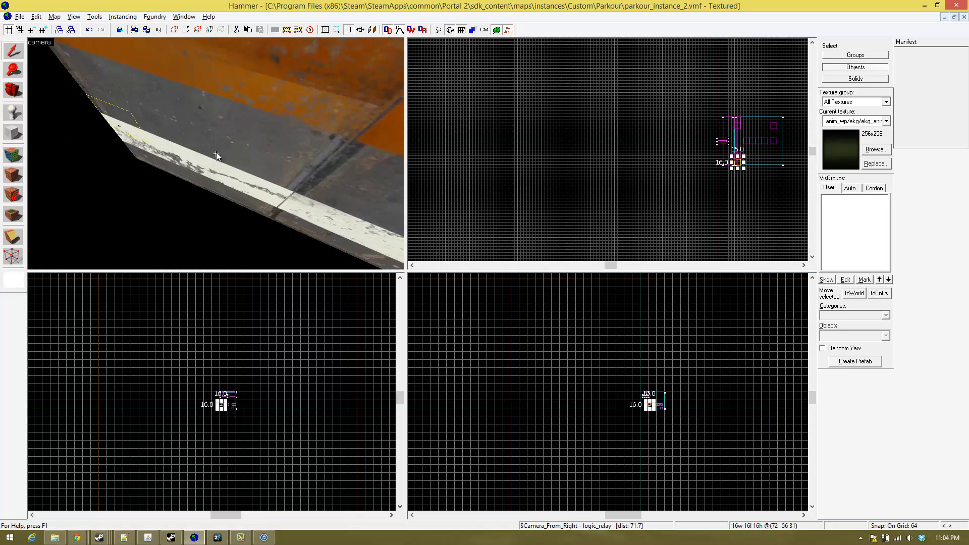
pyautogui.press('d')
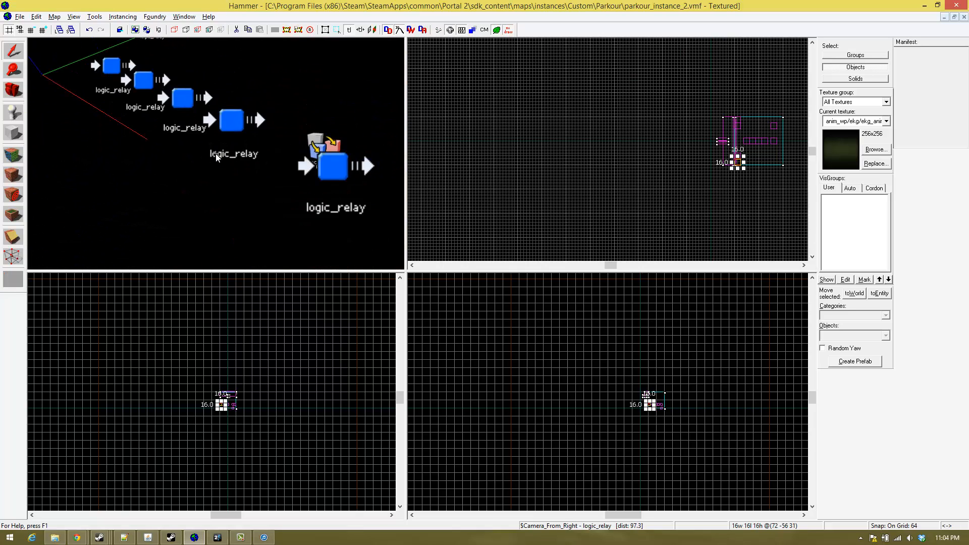
pyautogui.press('a')
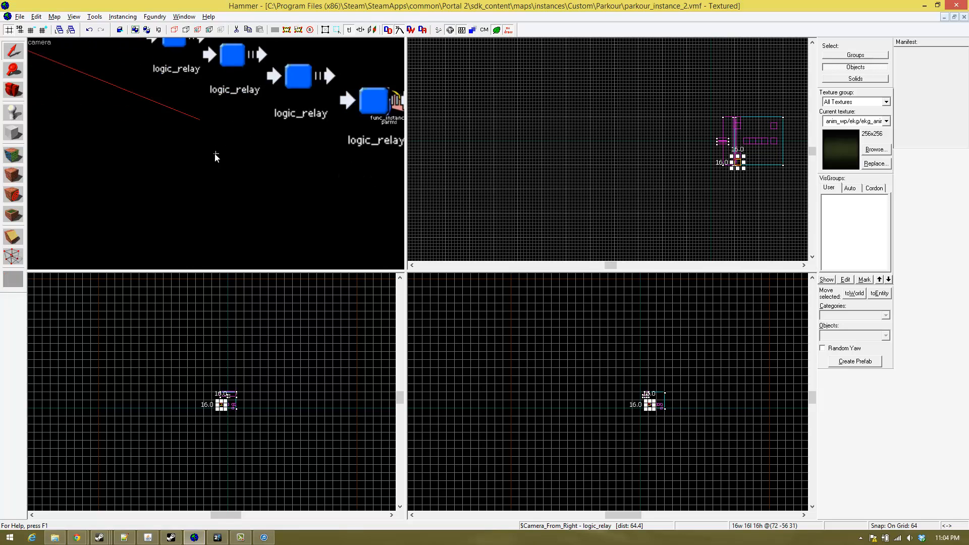
pyautogui.press('d')
pyautogui.press('s')
pyautogui.press('a')
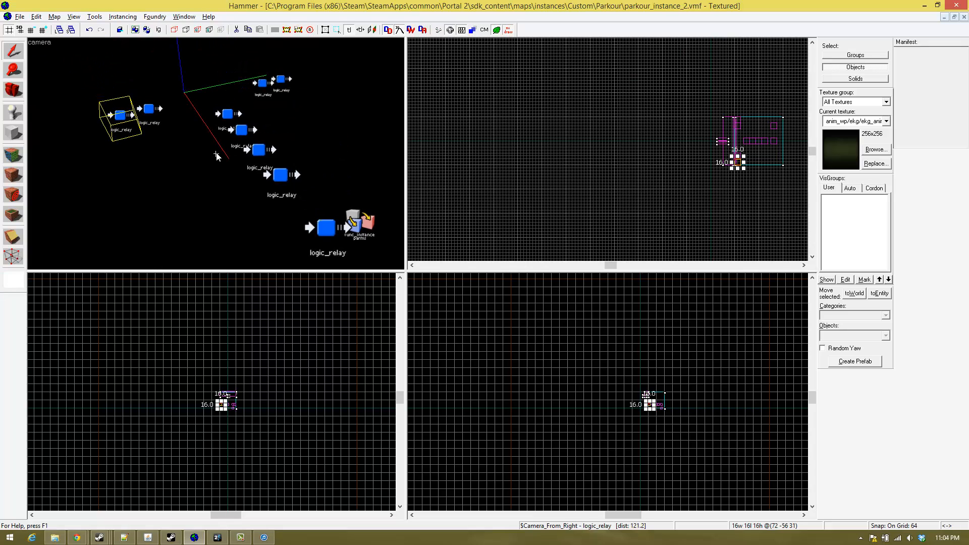
pyautogui.press('w')
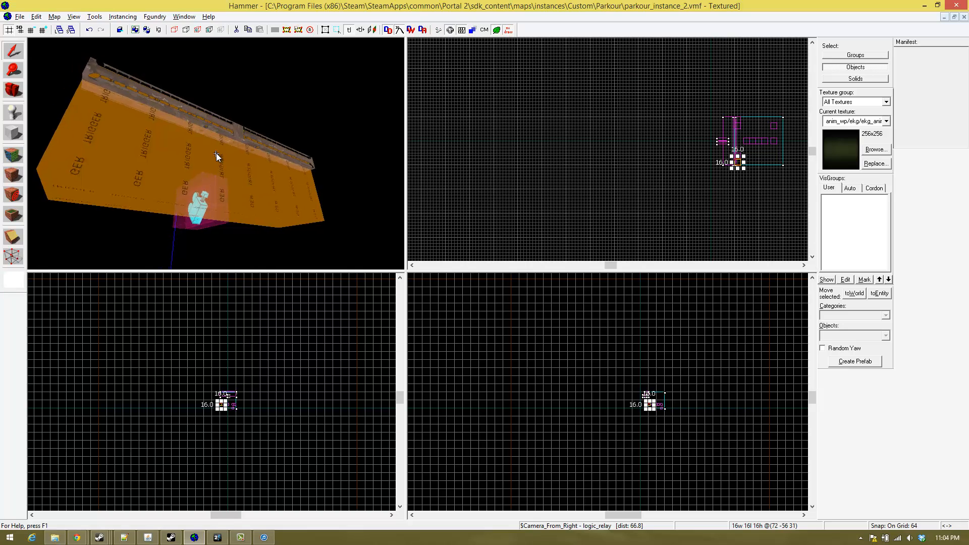
pyautogui.press('w')
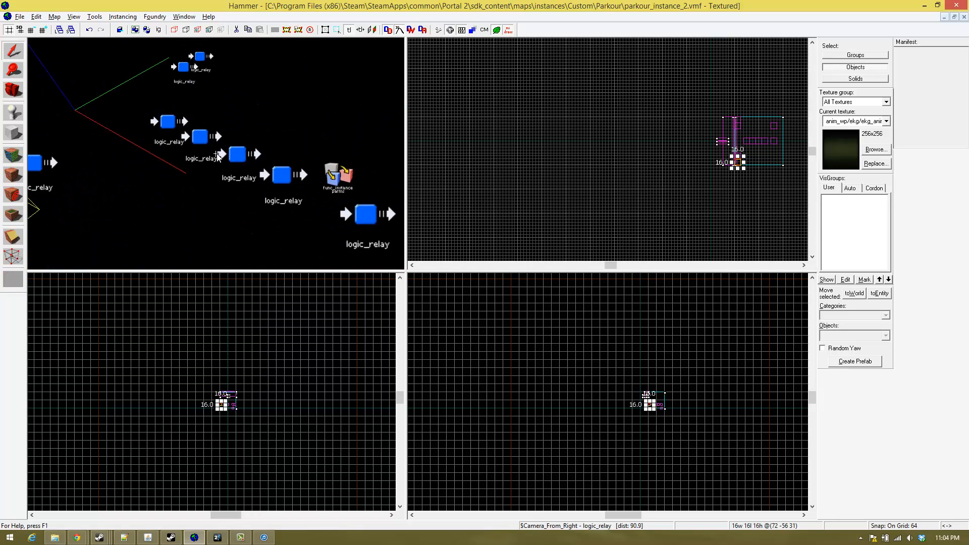
pyautogui.press('a')
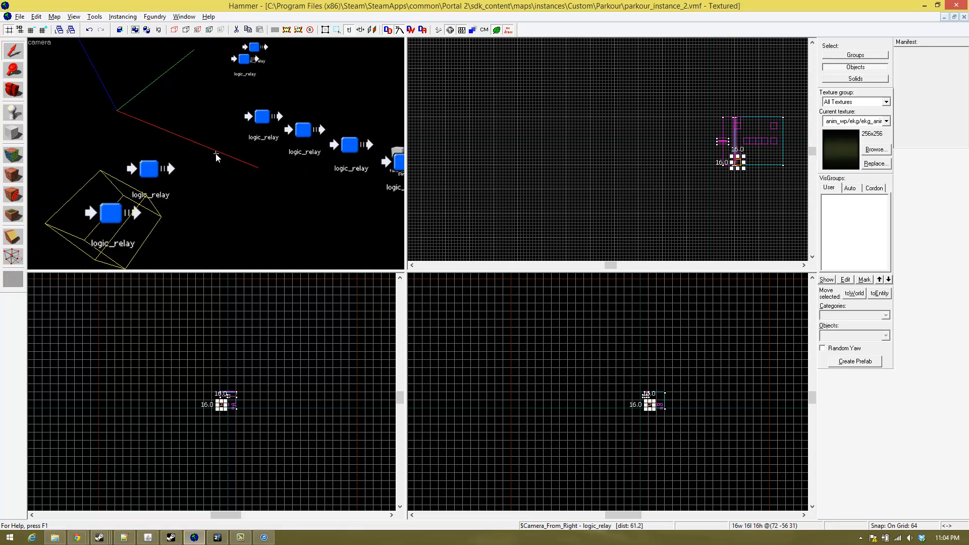